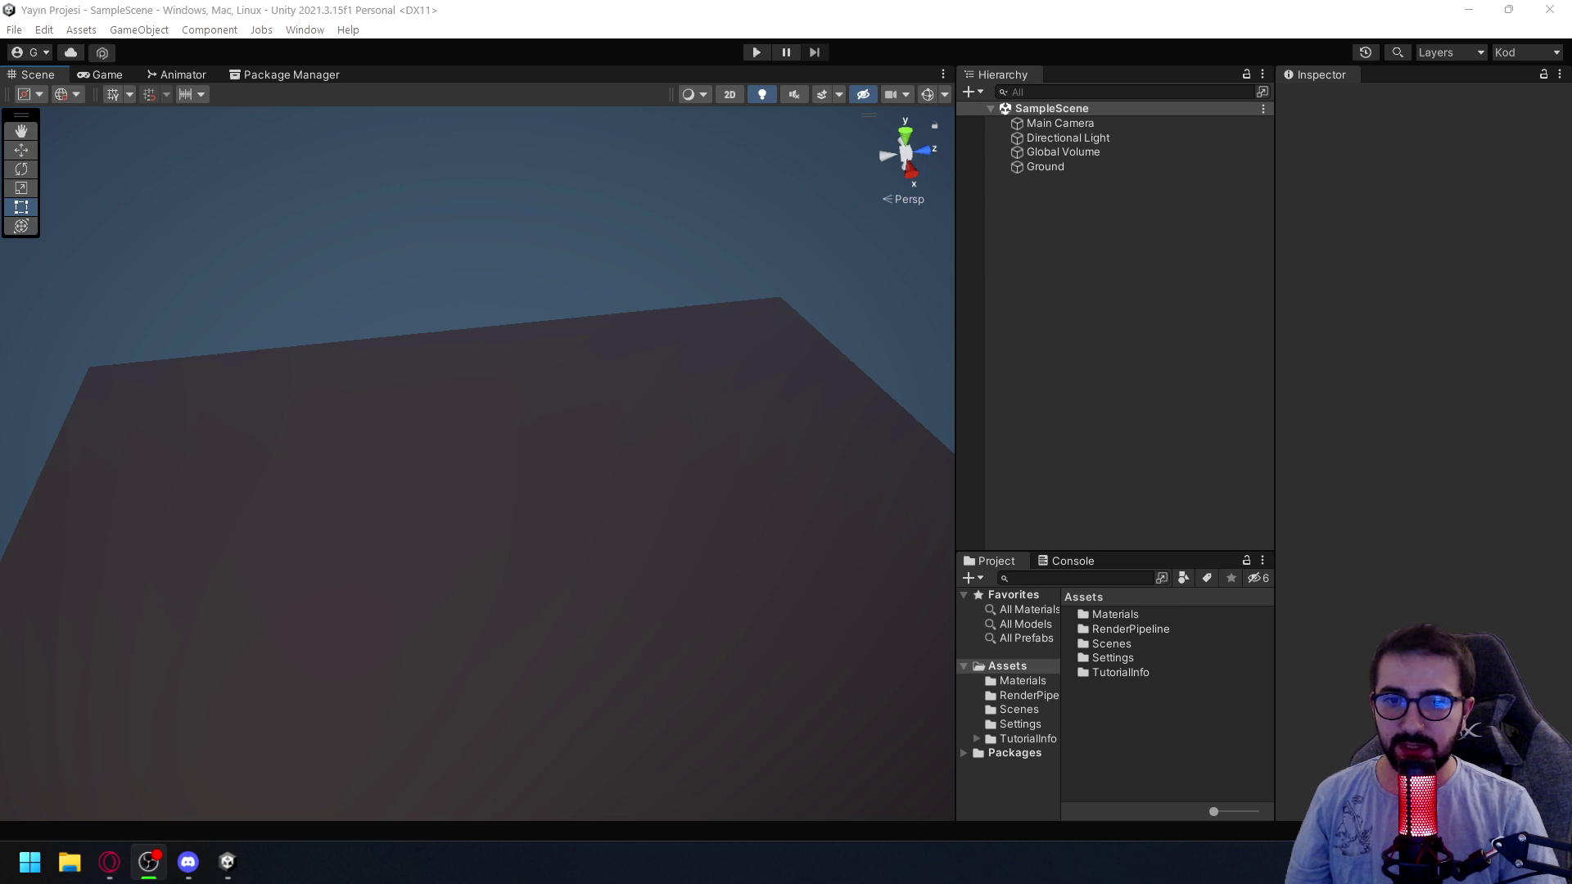
Create a new folder named _Scripts in the Unity Assets panel
right_drag(921, 400, 675, 427)
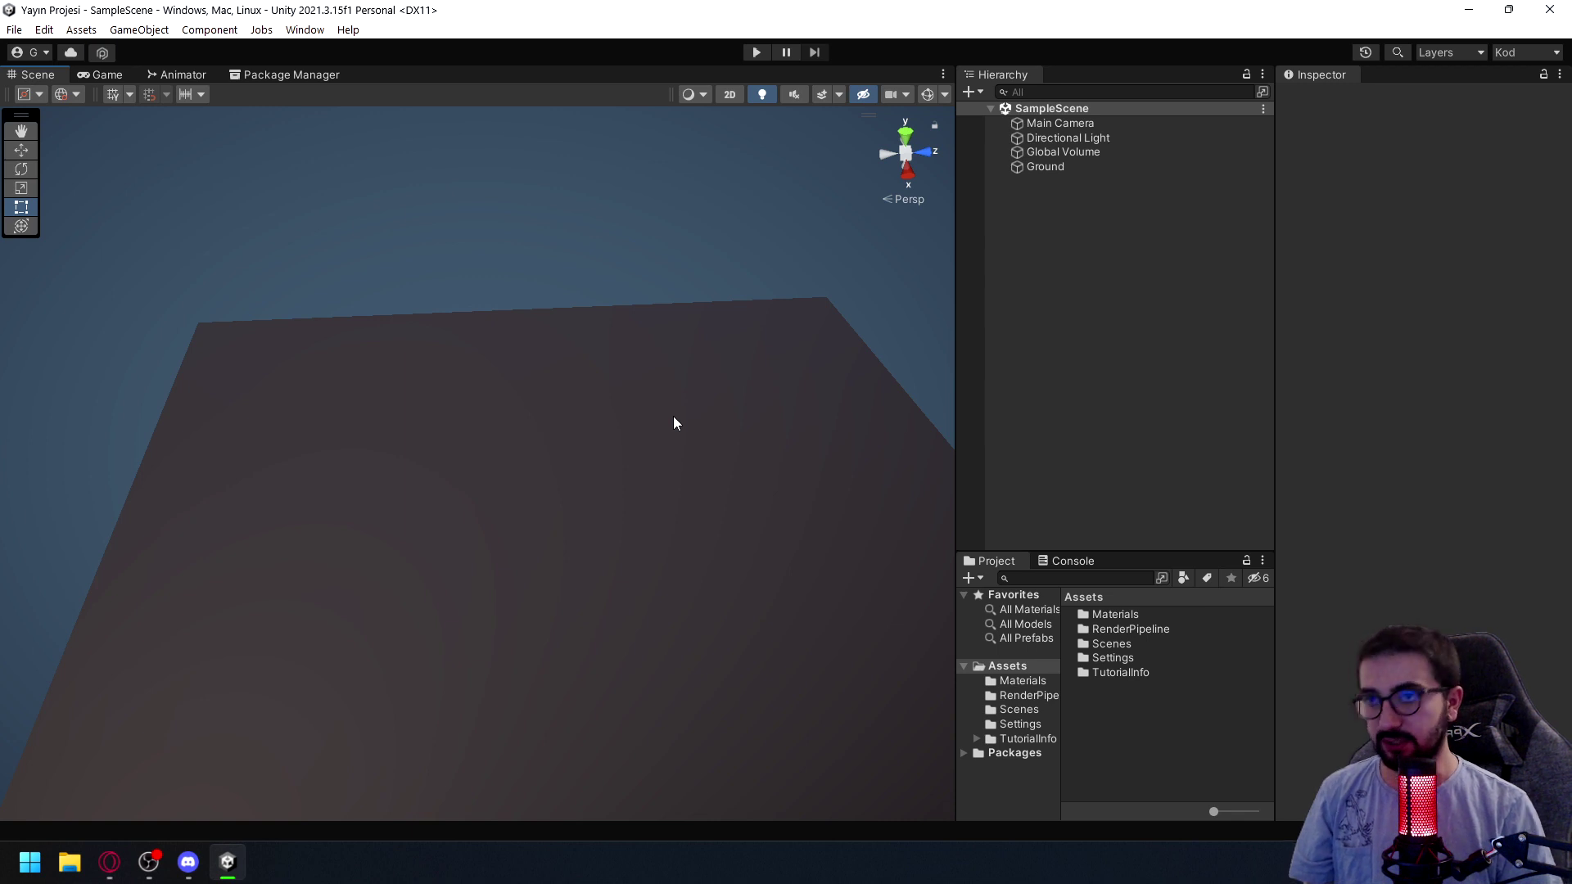
mouse_move(645, 409)
right_down()
mouse_move(628, 390)
mouse_move(652, 390)
right_up()
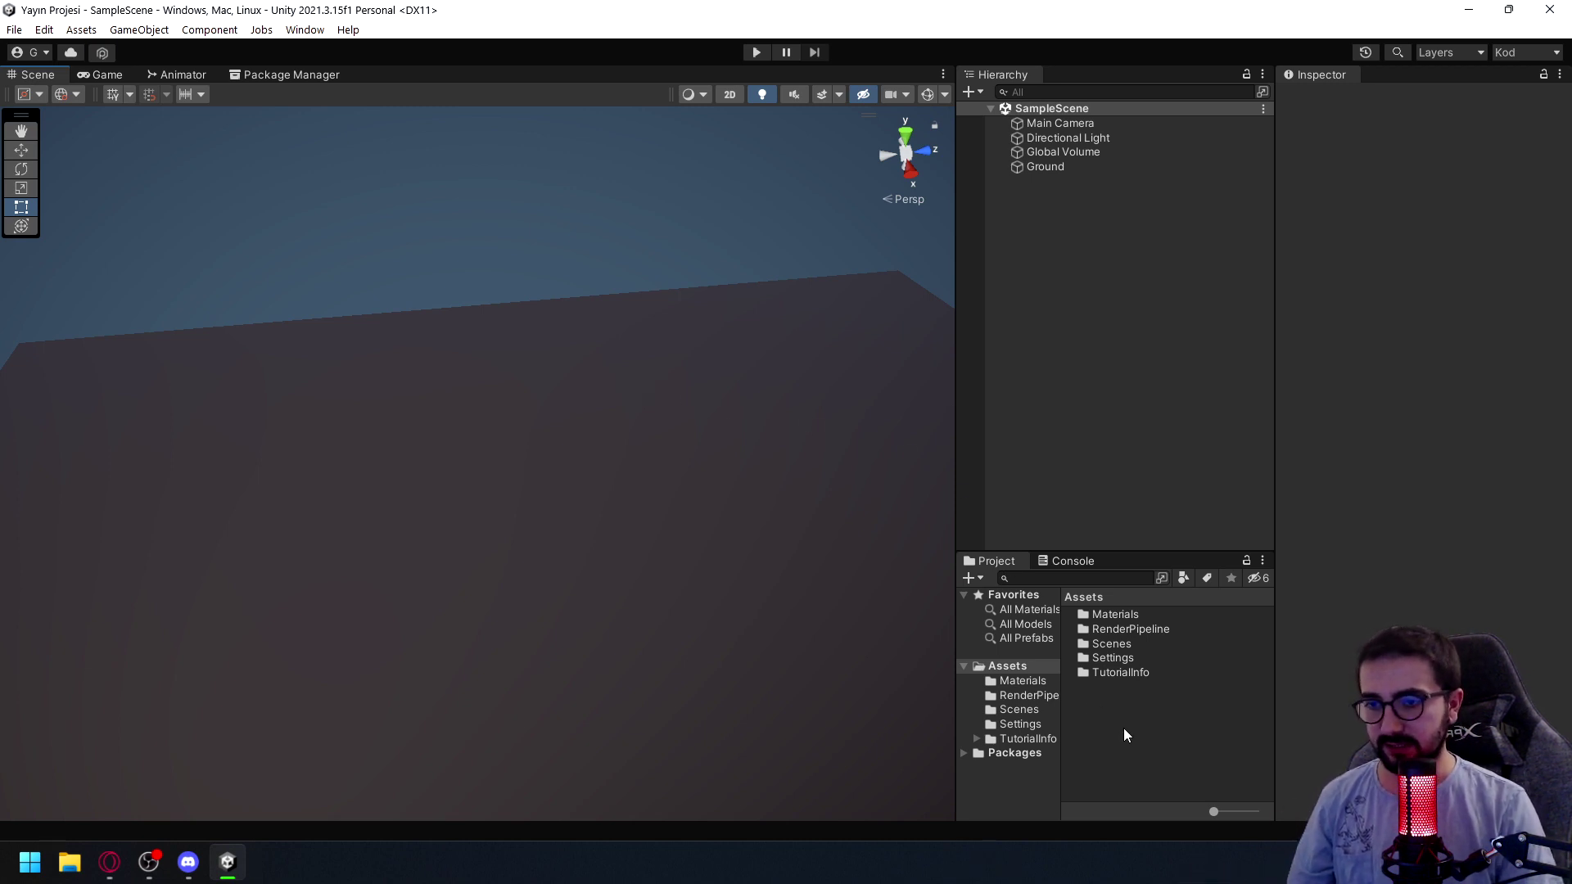
right_drag(708, 447, 729, 431)
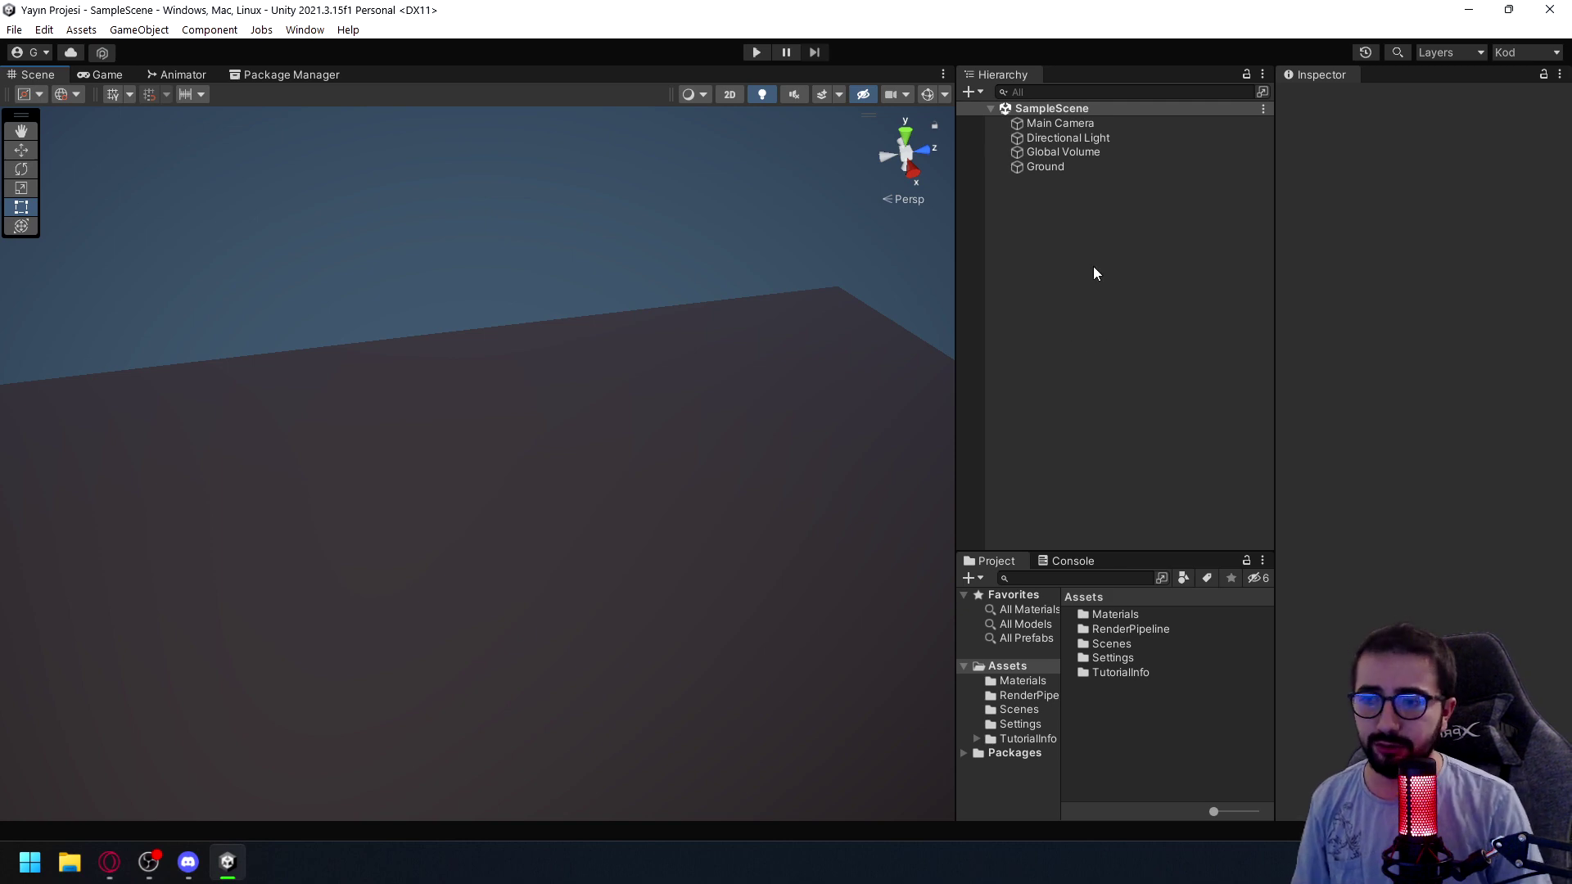
right_click(1131, 701)
mouse_move(1200, 270)
click(954, 37)
text(Sound)
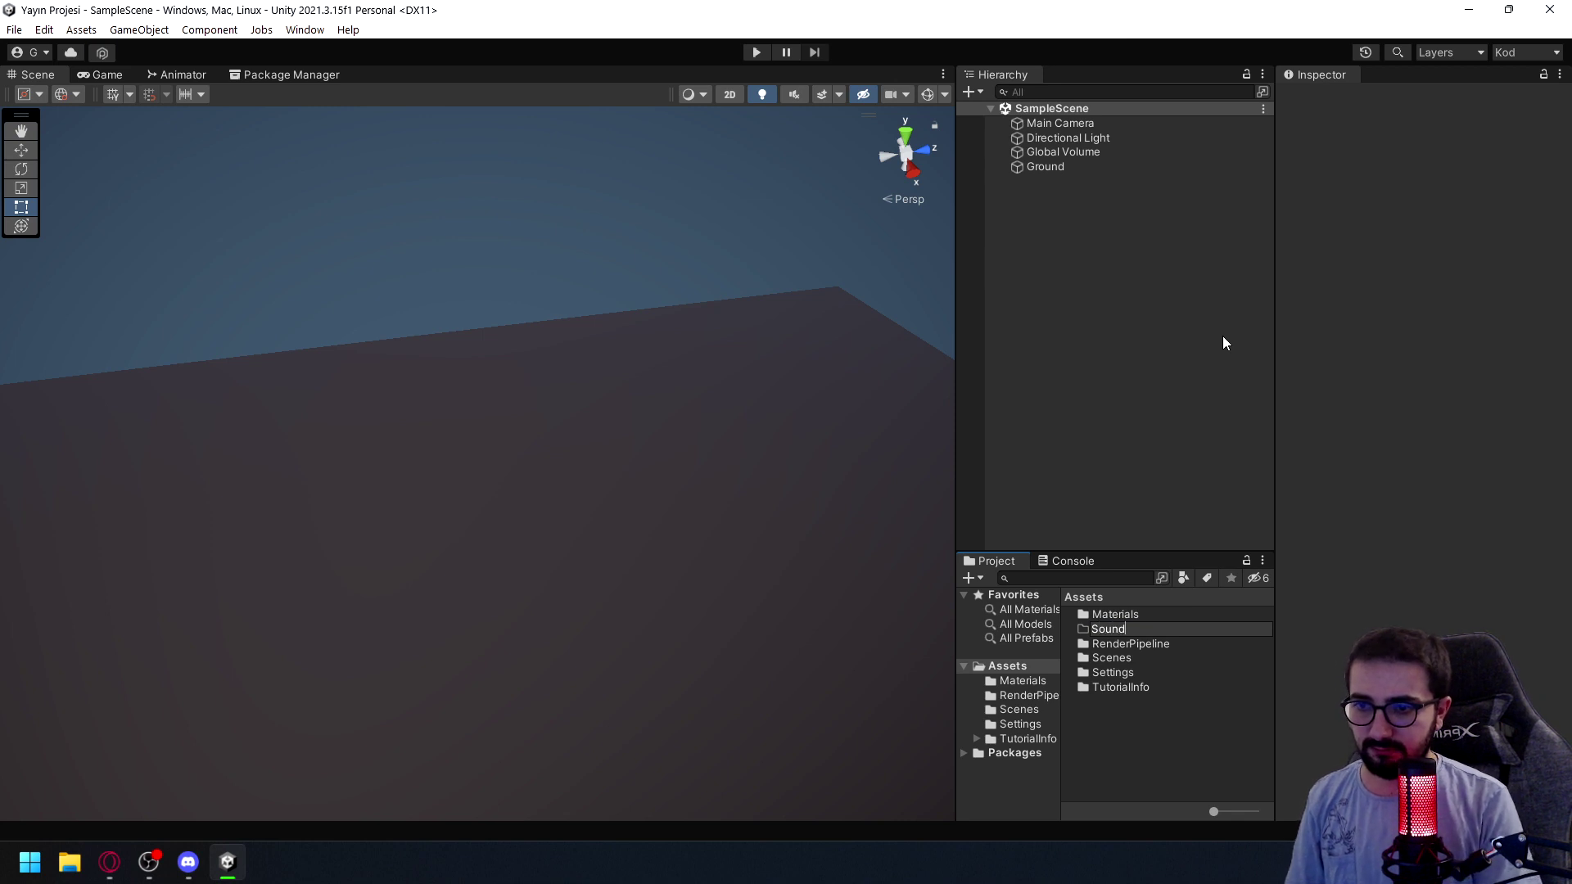
key(BackSpace)
key(BackSpace)
key(BackSpace)
text(_Script)
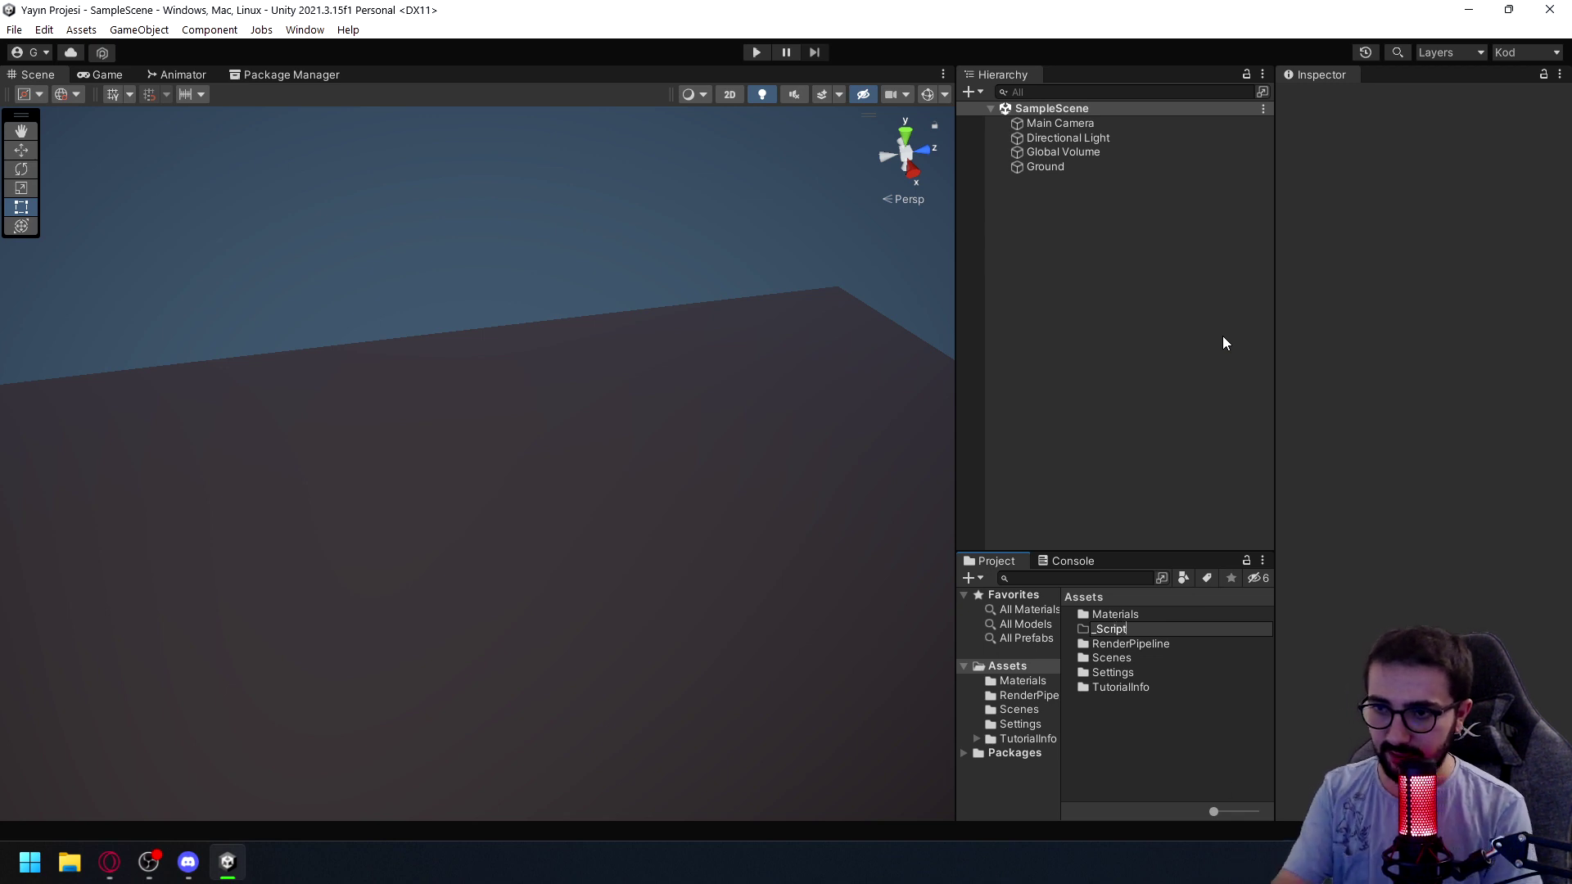
text(s)
key(Return)
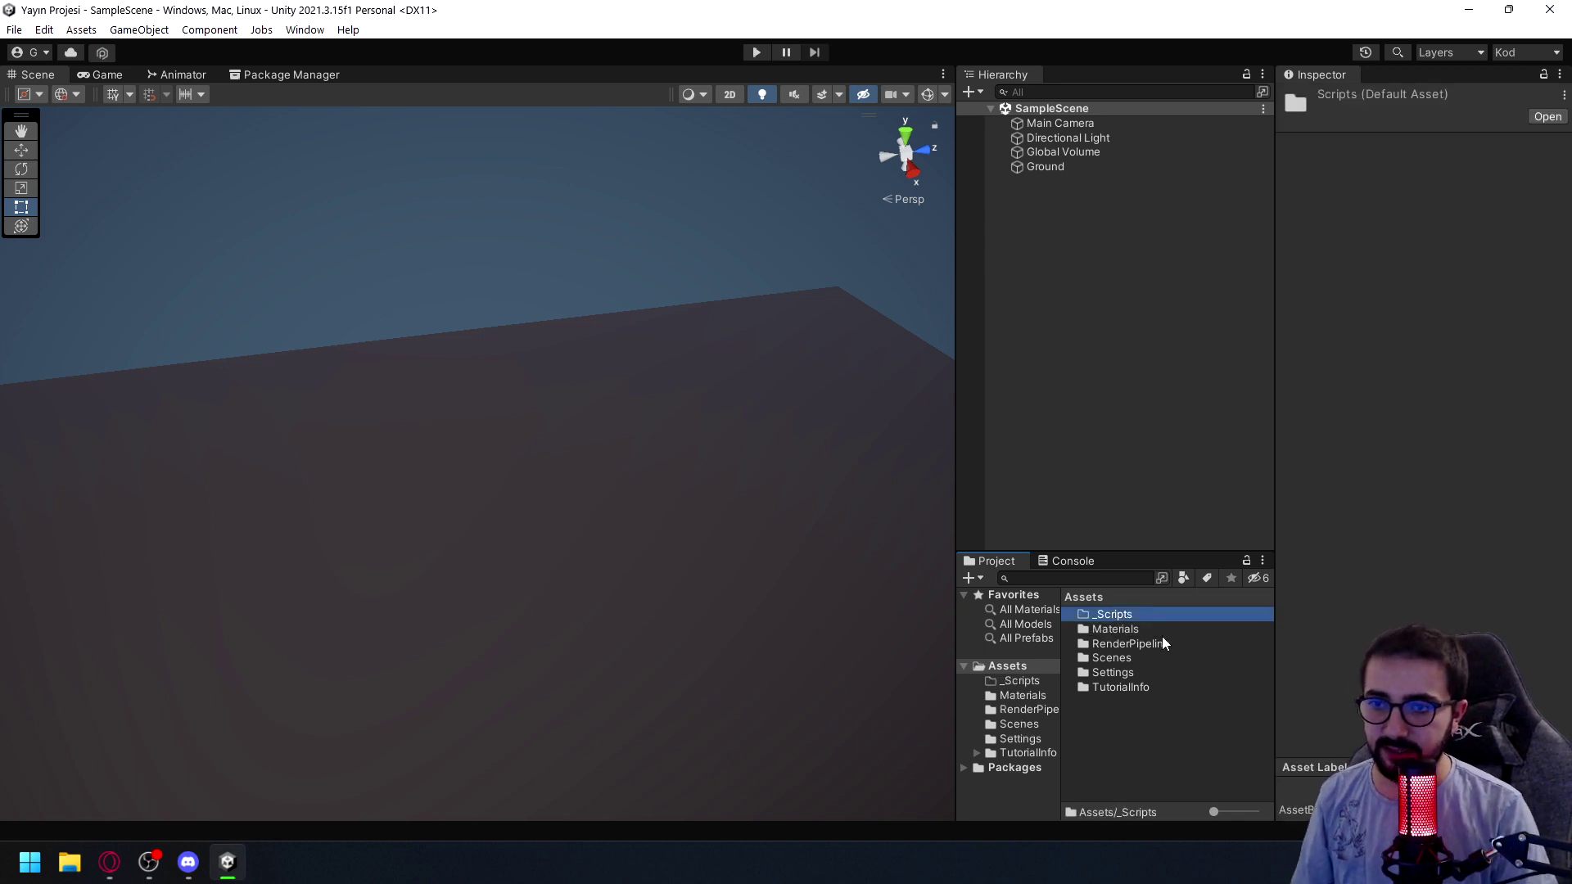
Inside _Scripts, create a C# script named Sound and open it in the code editor
double_click(1126, 616)
right_click(1117, 691)
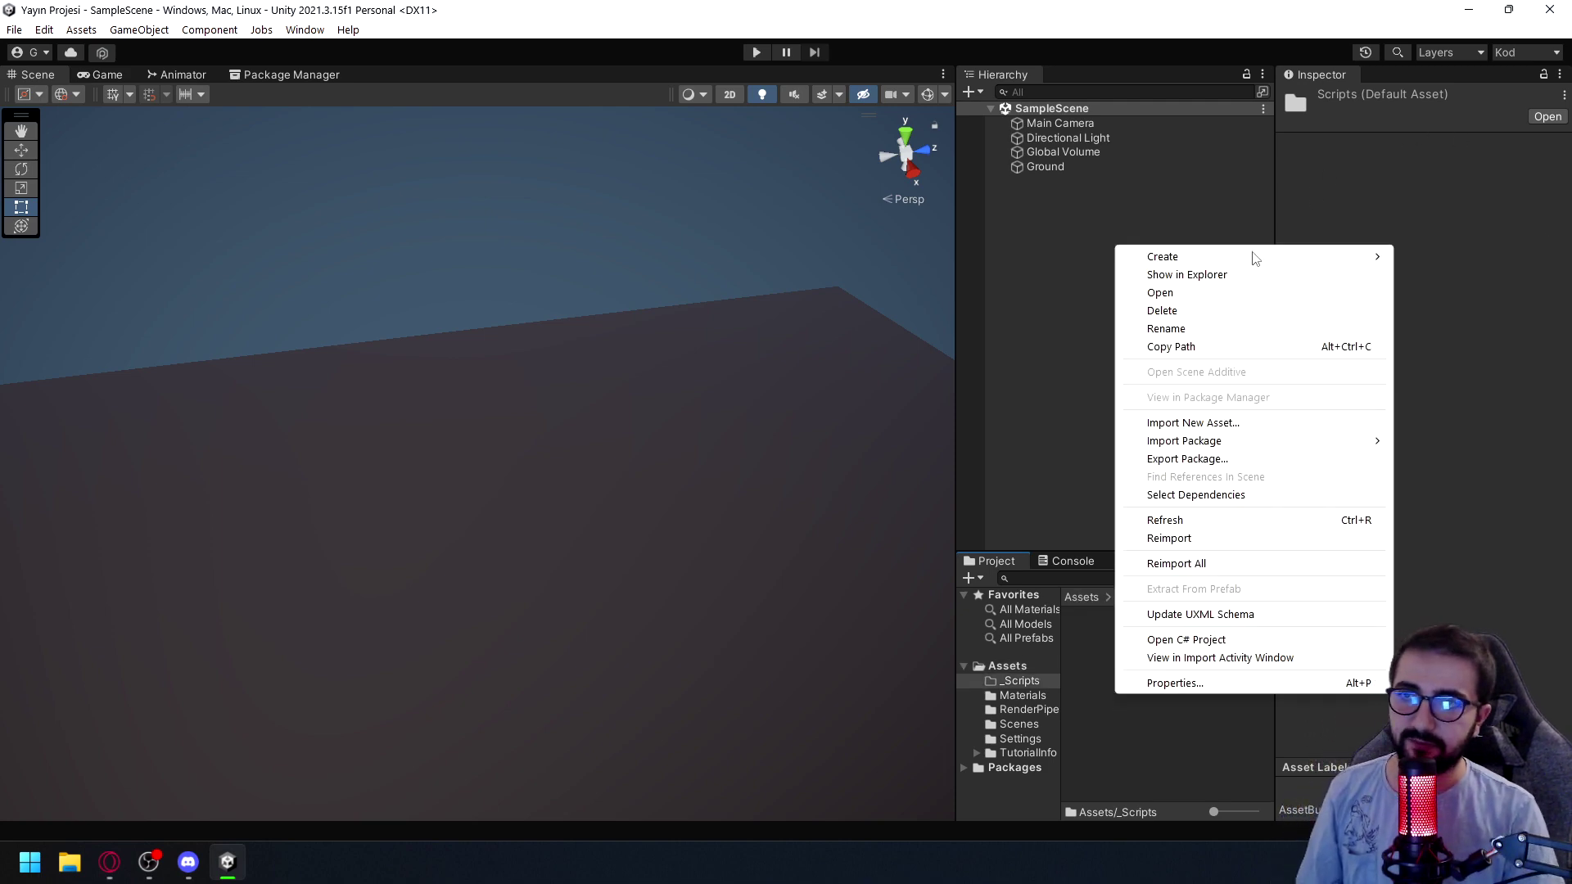
key(alt+Tab)
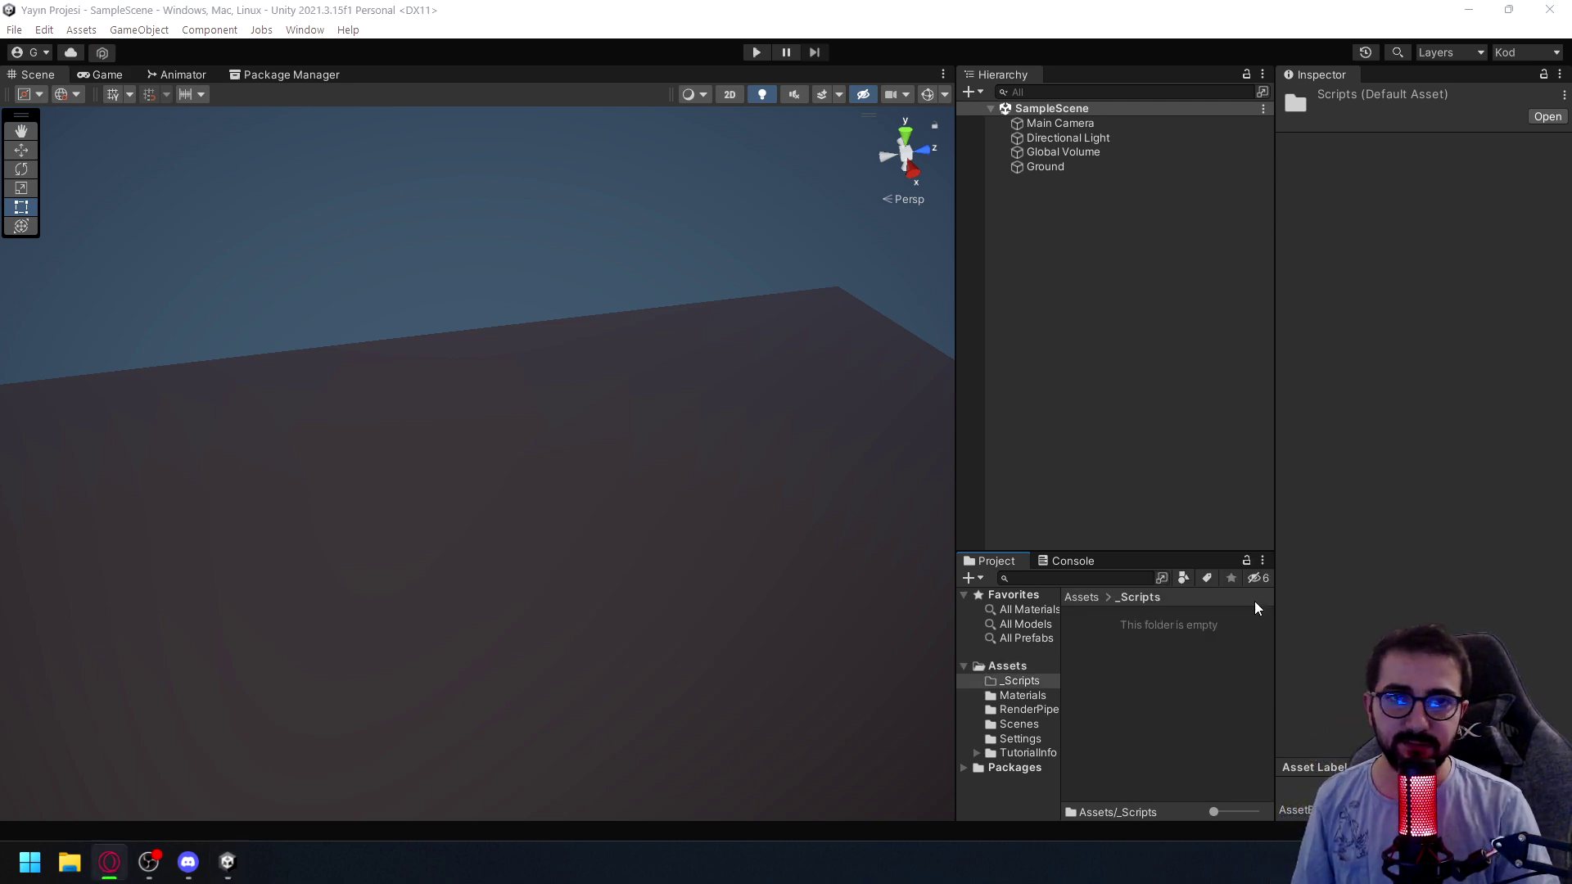
right_click(1139, 666)
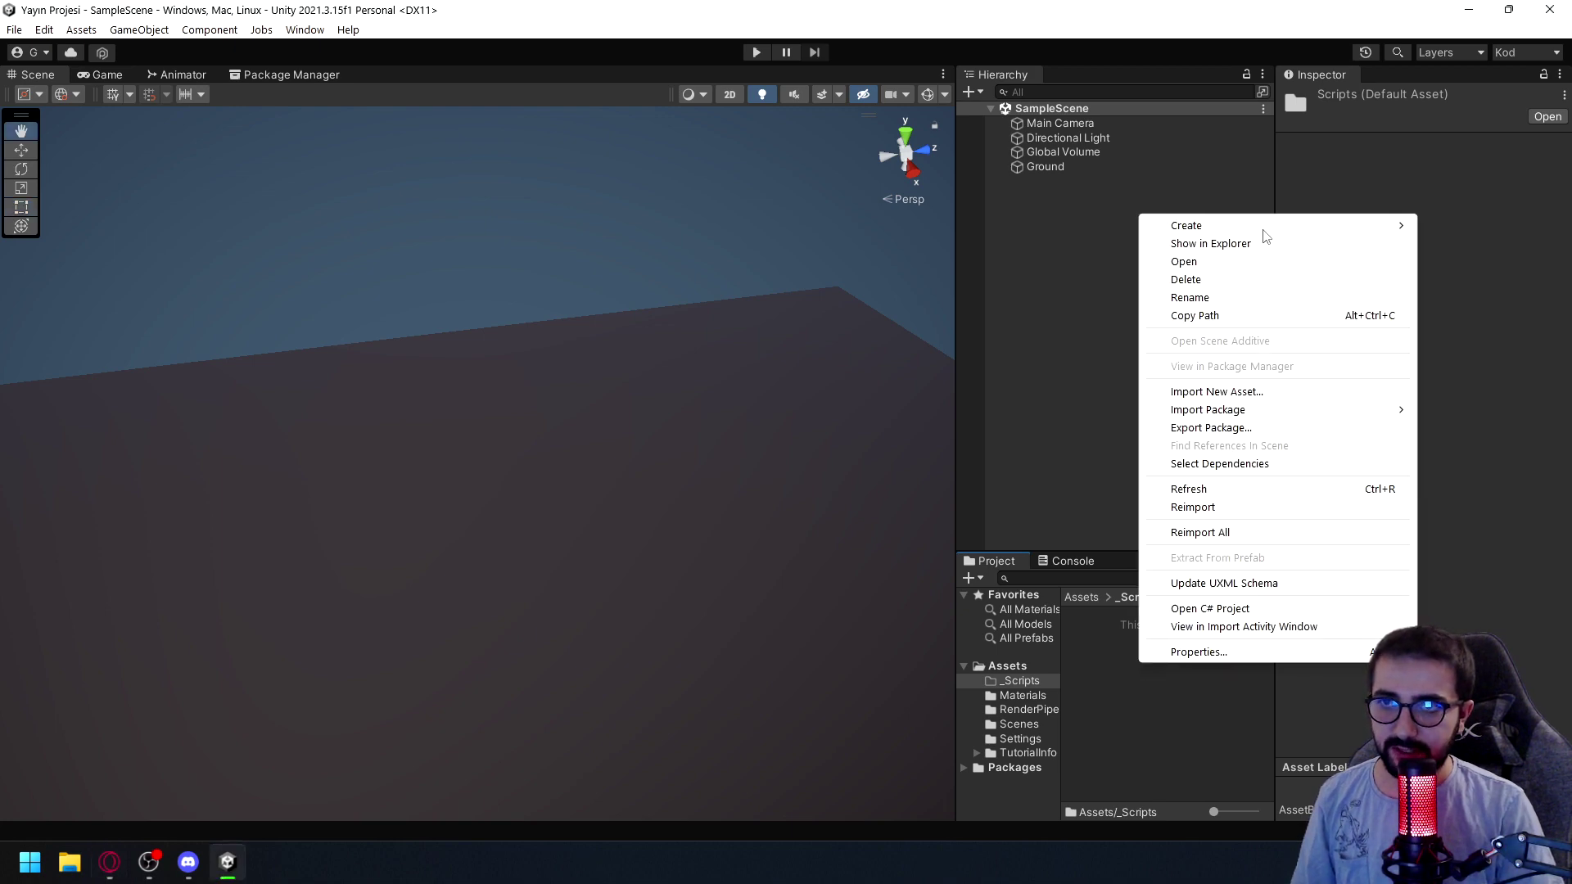
mouse_move(1267, 235)
click(969, 61)
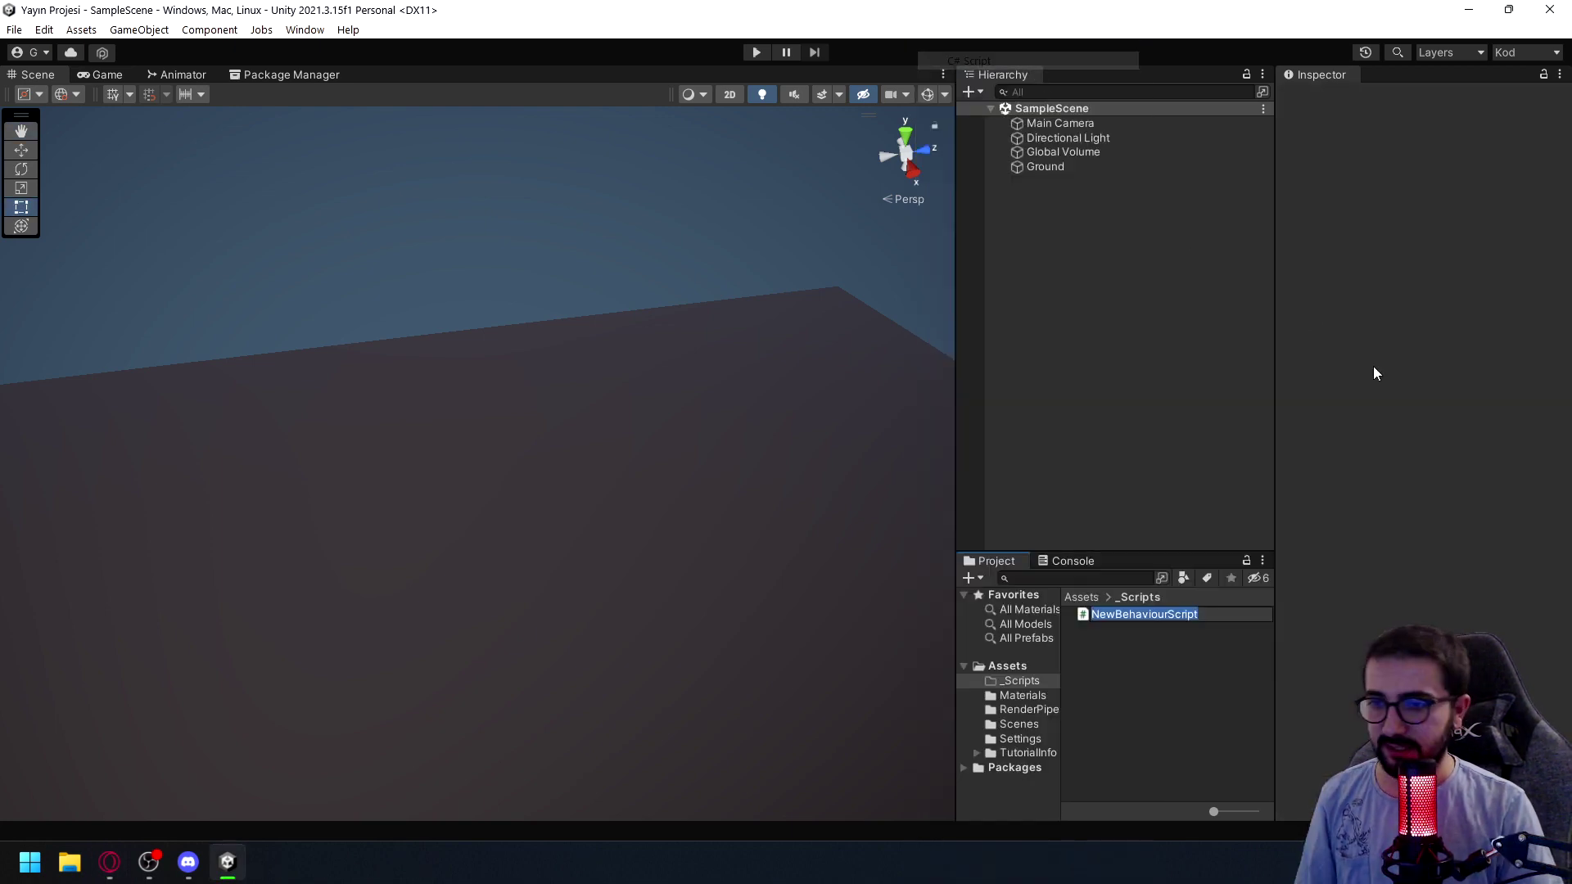
text(Sound)
key(Return)
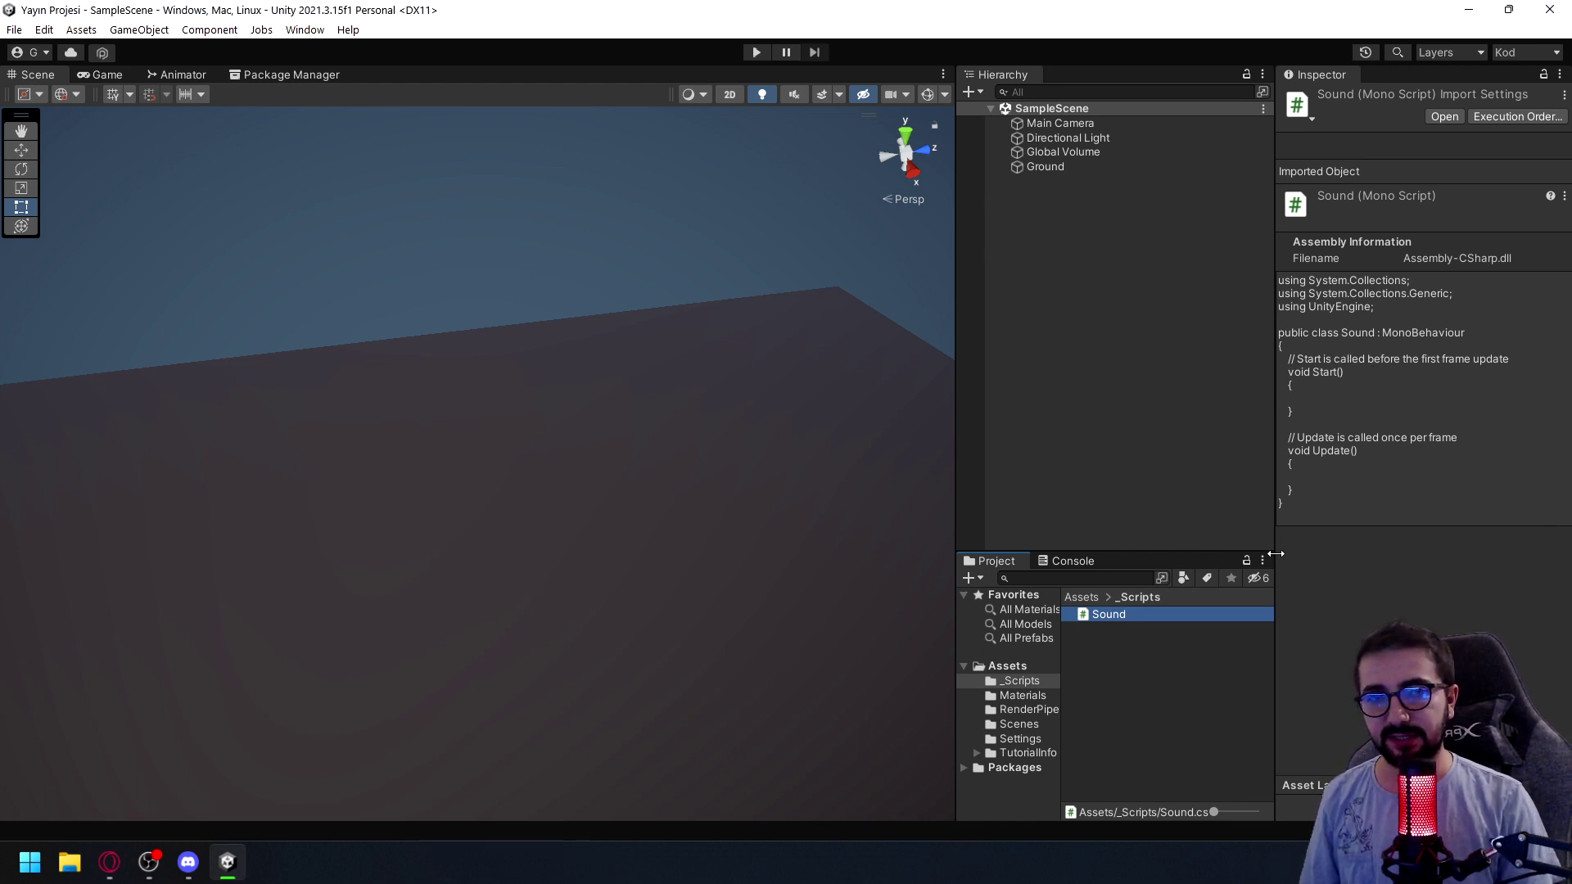
click(1188, 627)
double_click(1154, 616)
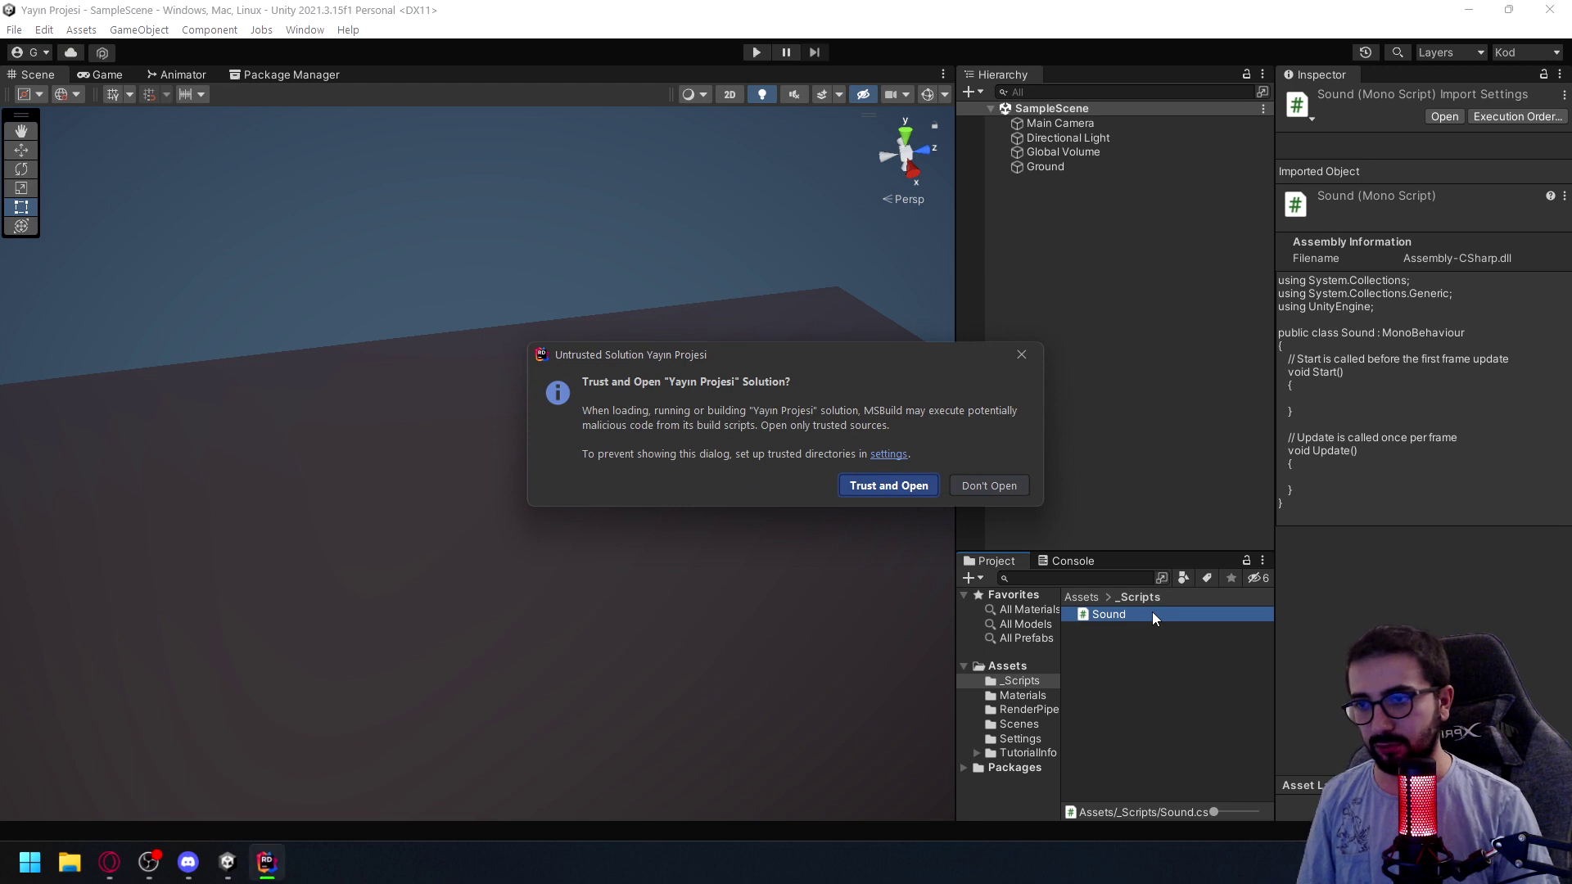
Trust the solution, then strip Start, Update and the MonoBehaviour base class from Sound
click(900, 484)
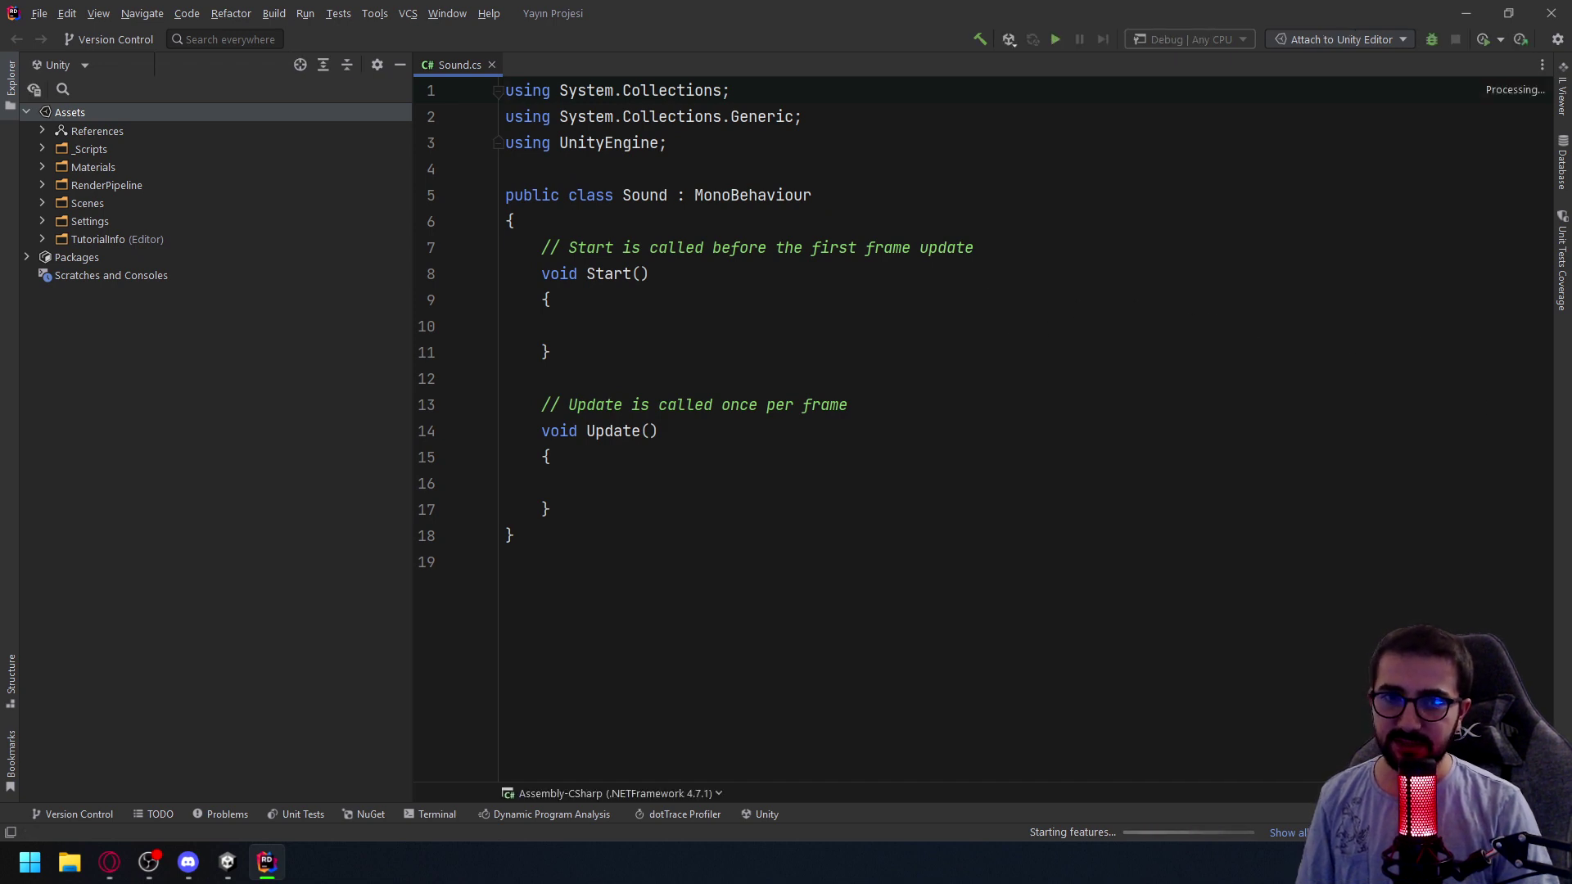
drag(550, 509, 542, 276)
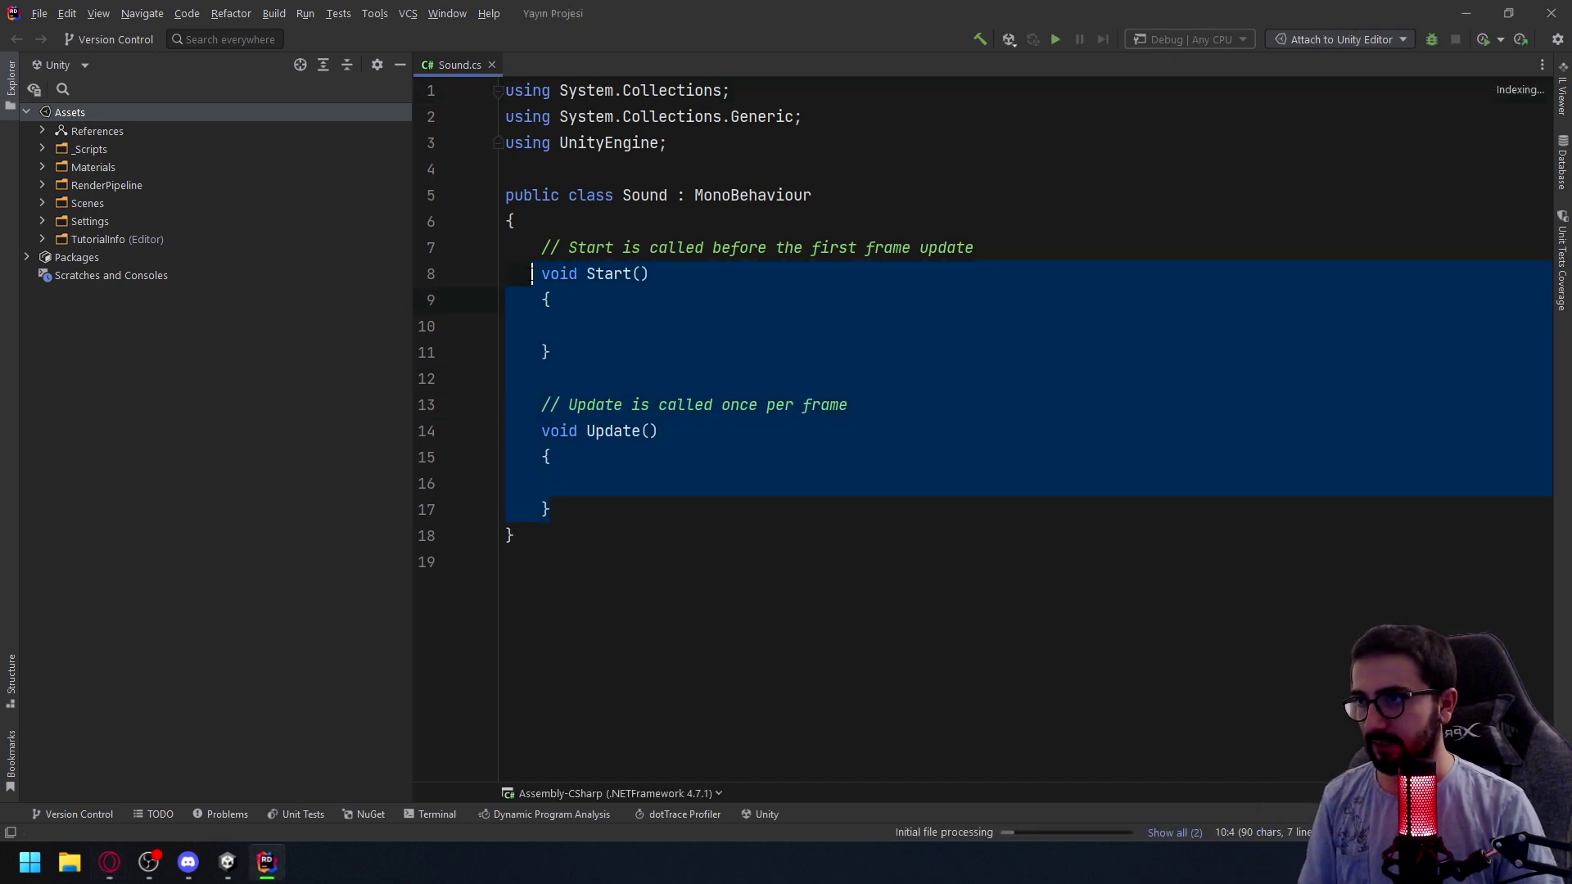
key(BackSpace)
drag(813, 194, 668, 194)
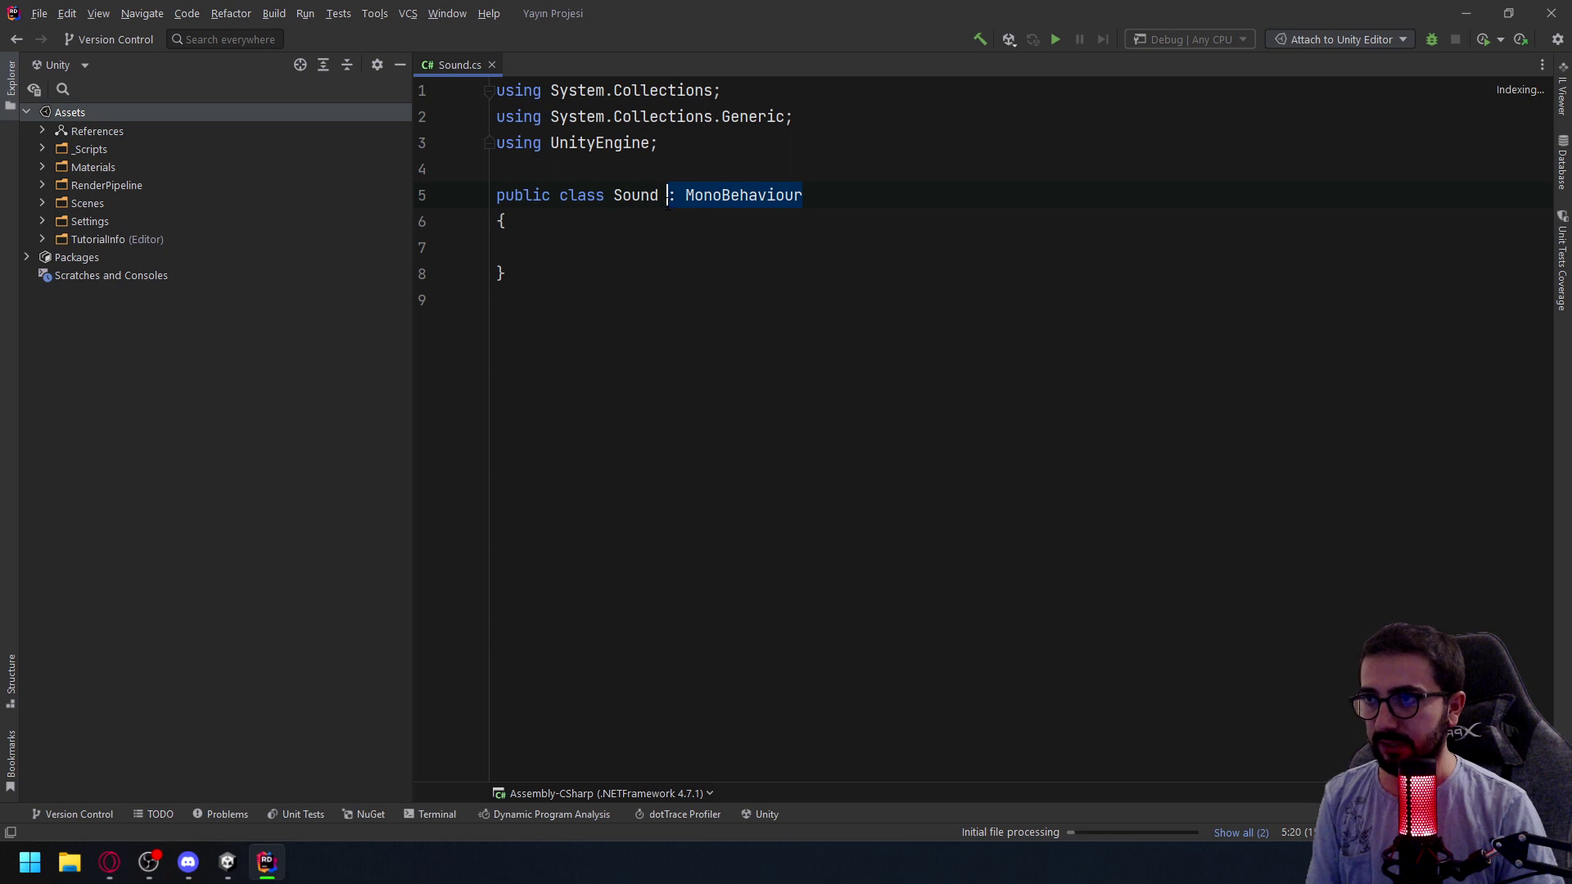
key(BackSpace)
click(661, 257)
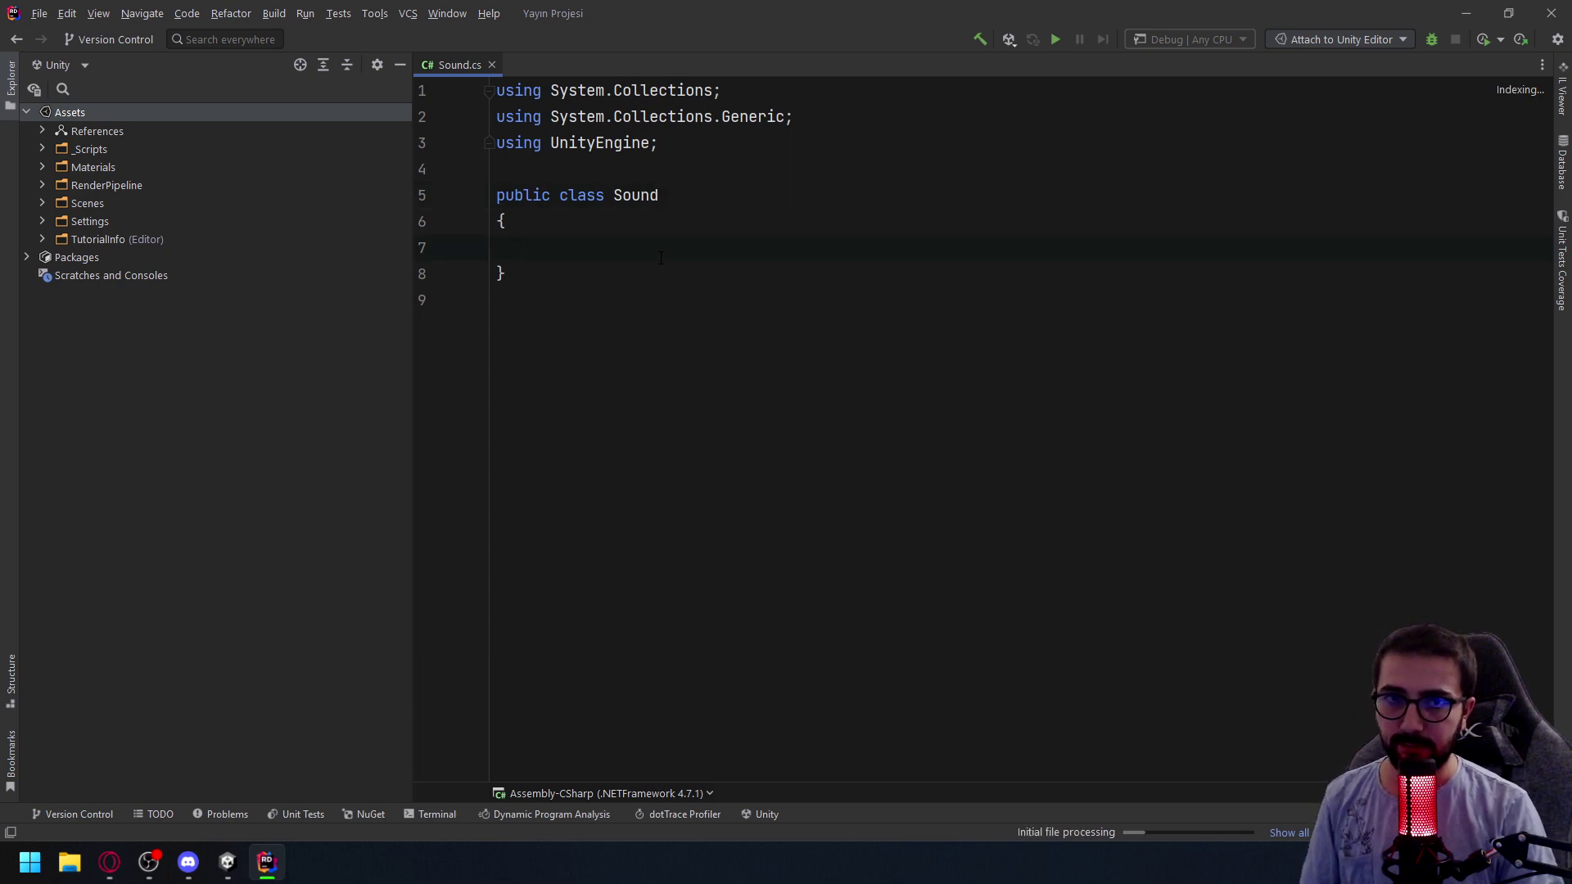
key(Tab)
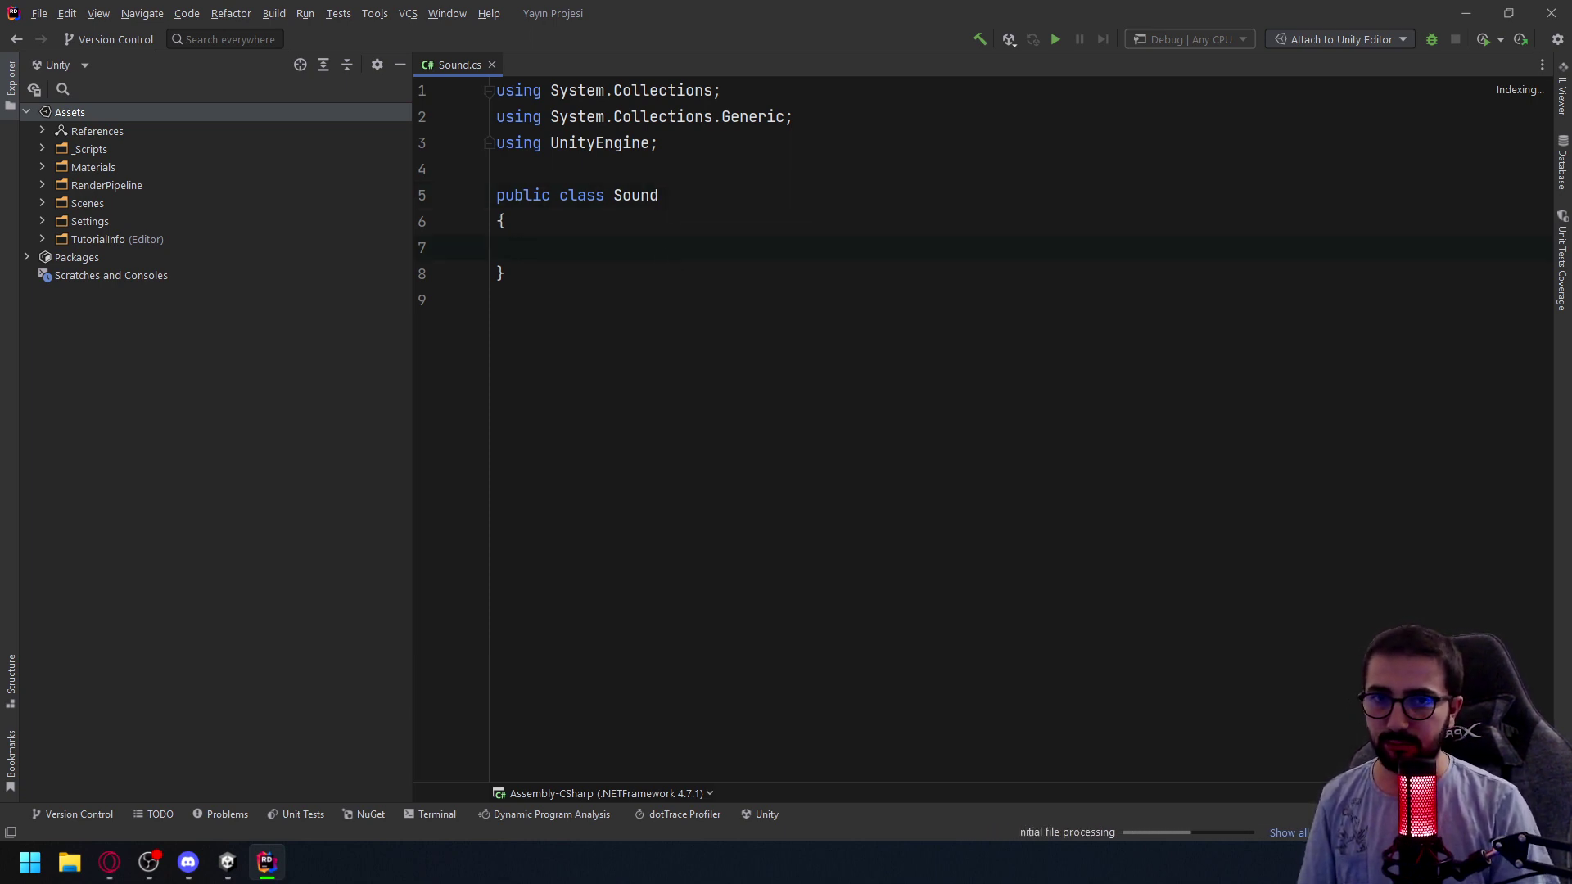
Start a [System.Ser attribute line above the Sound class, then switch to the browser
click(497, 169)
key(Return)
text([)
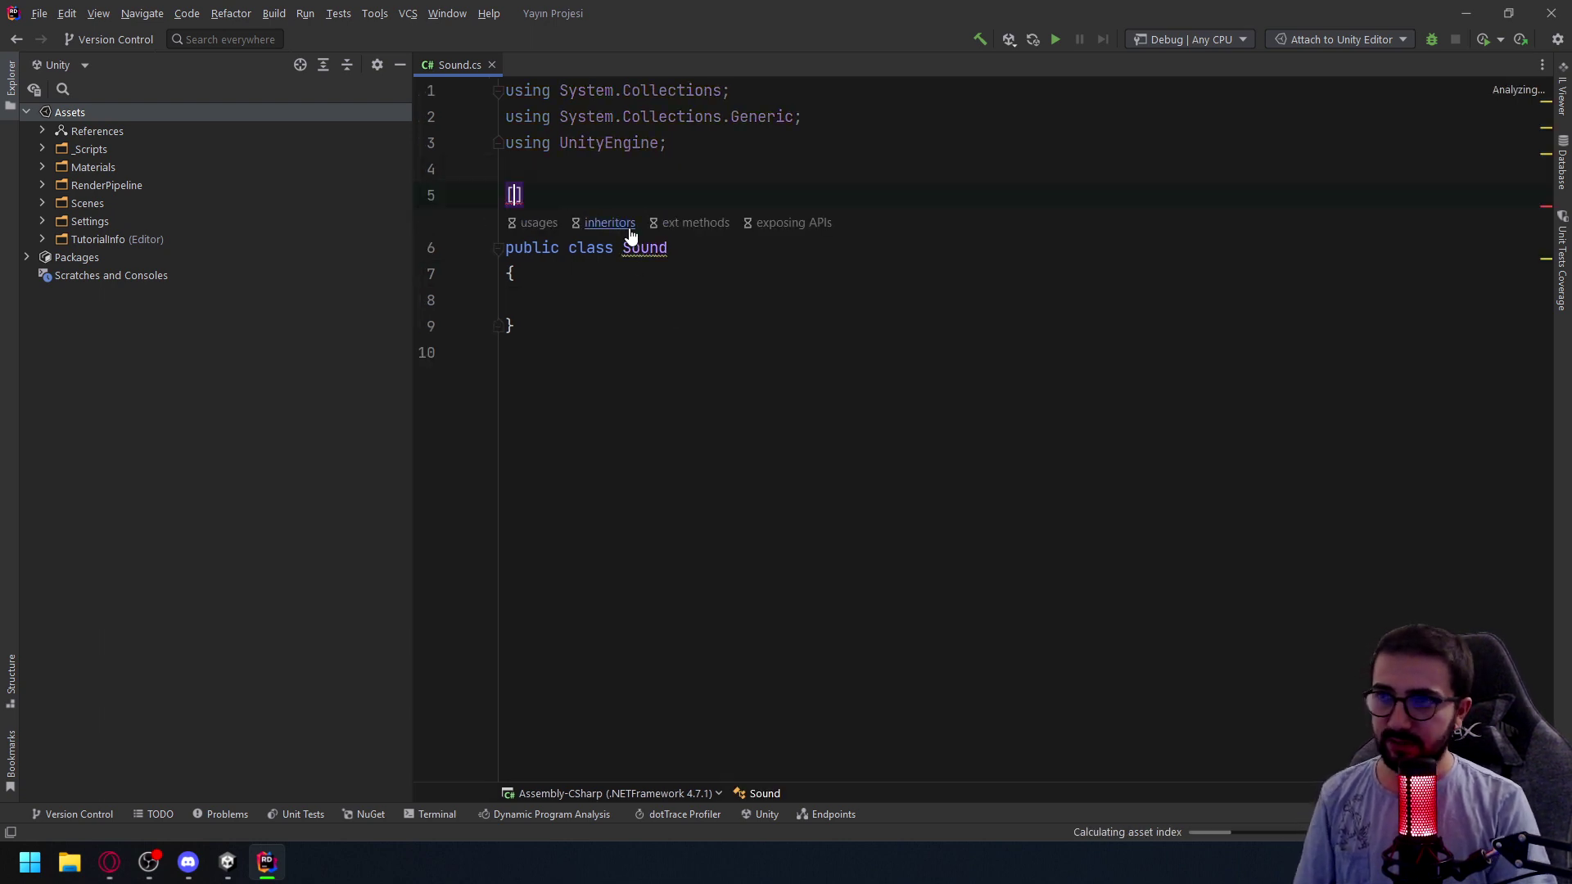
text(System.Ser)
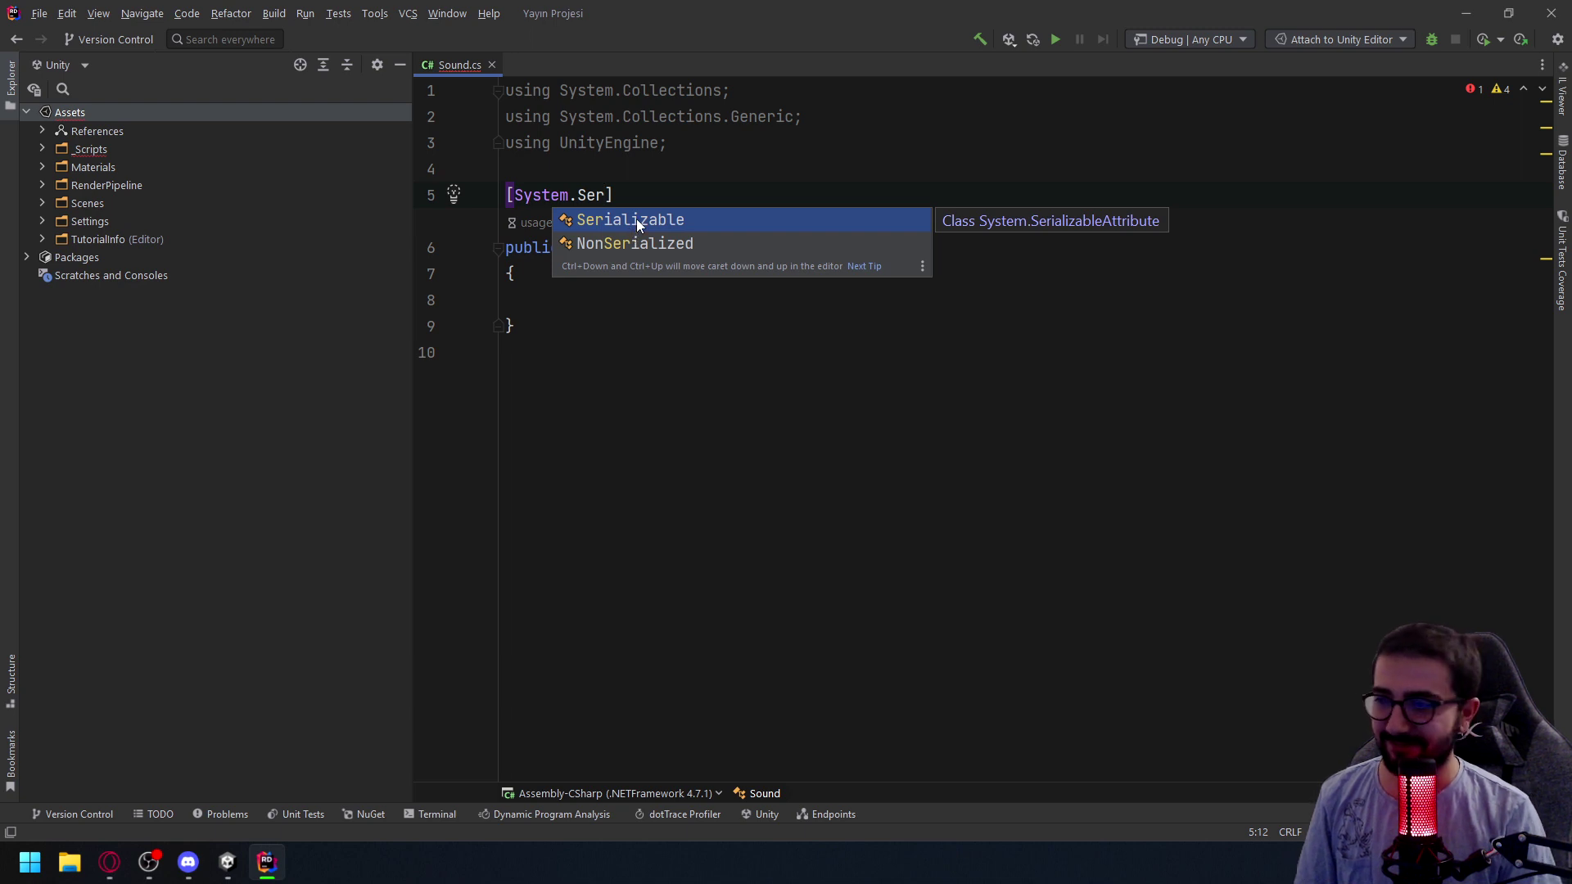
key(alt+Tab)
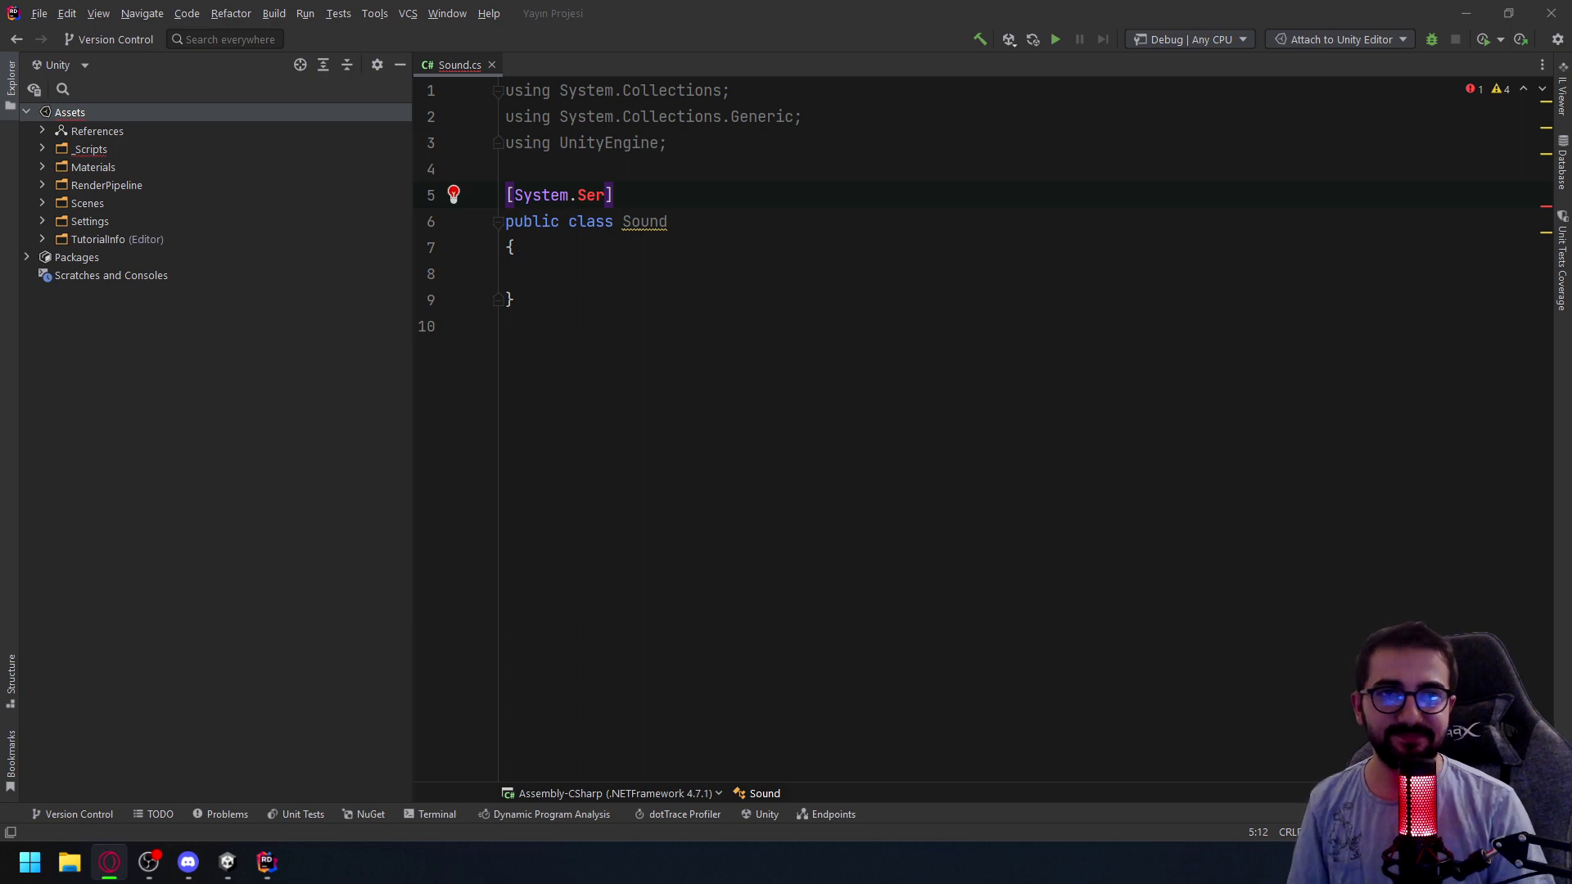
key(alt+Tab)
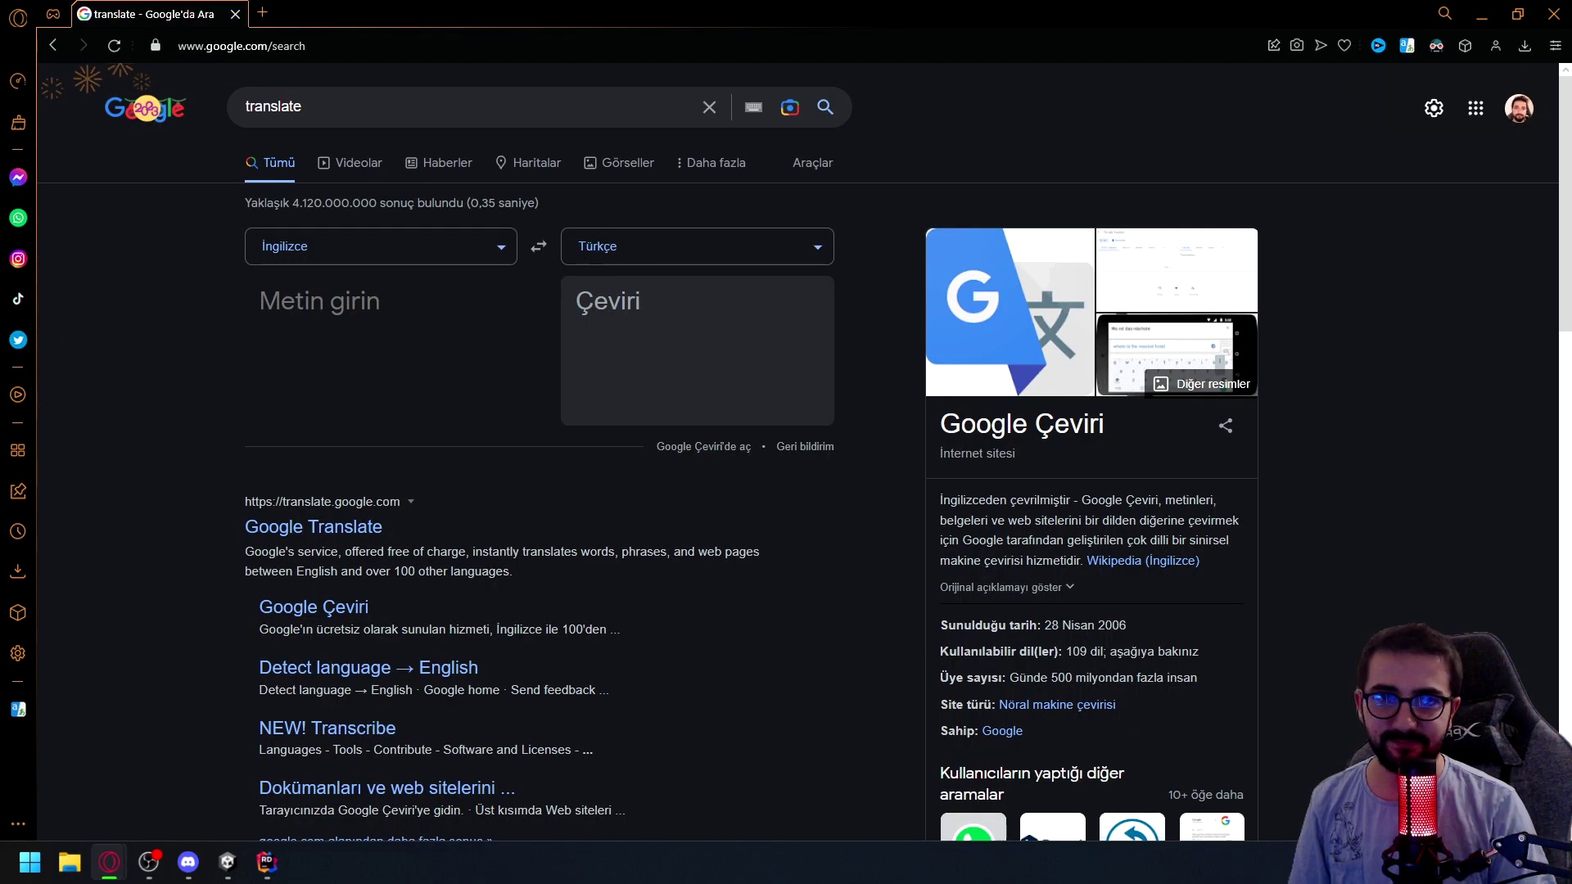
Translate 'Serializable' into Turkish, play its pronunciation, and return to Rider
click(483, 352)
text(Serializable)
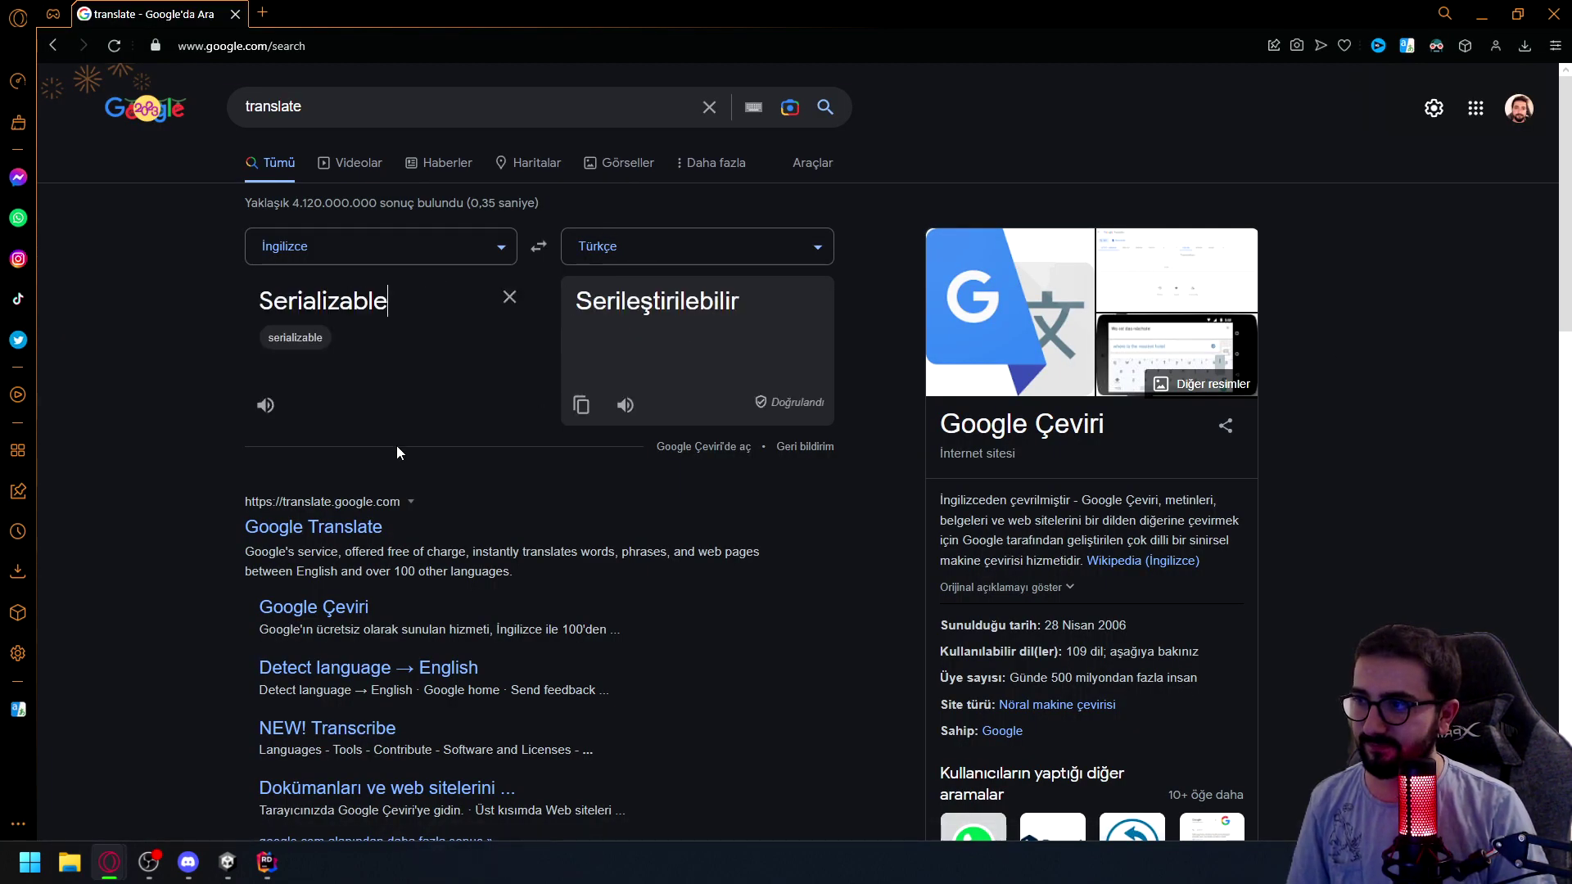
click(263, 410)
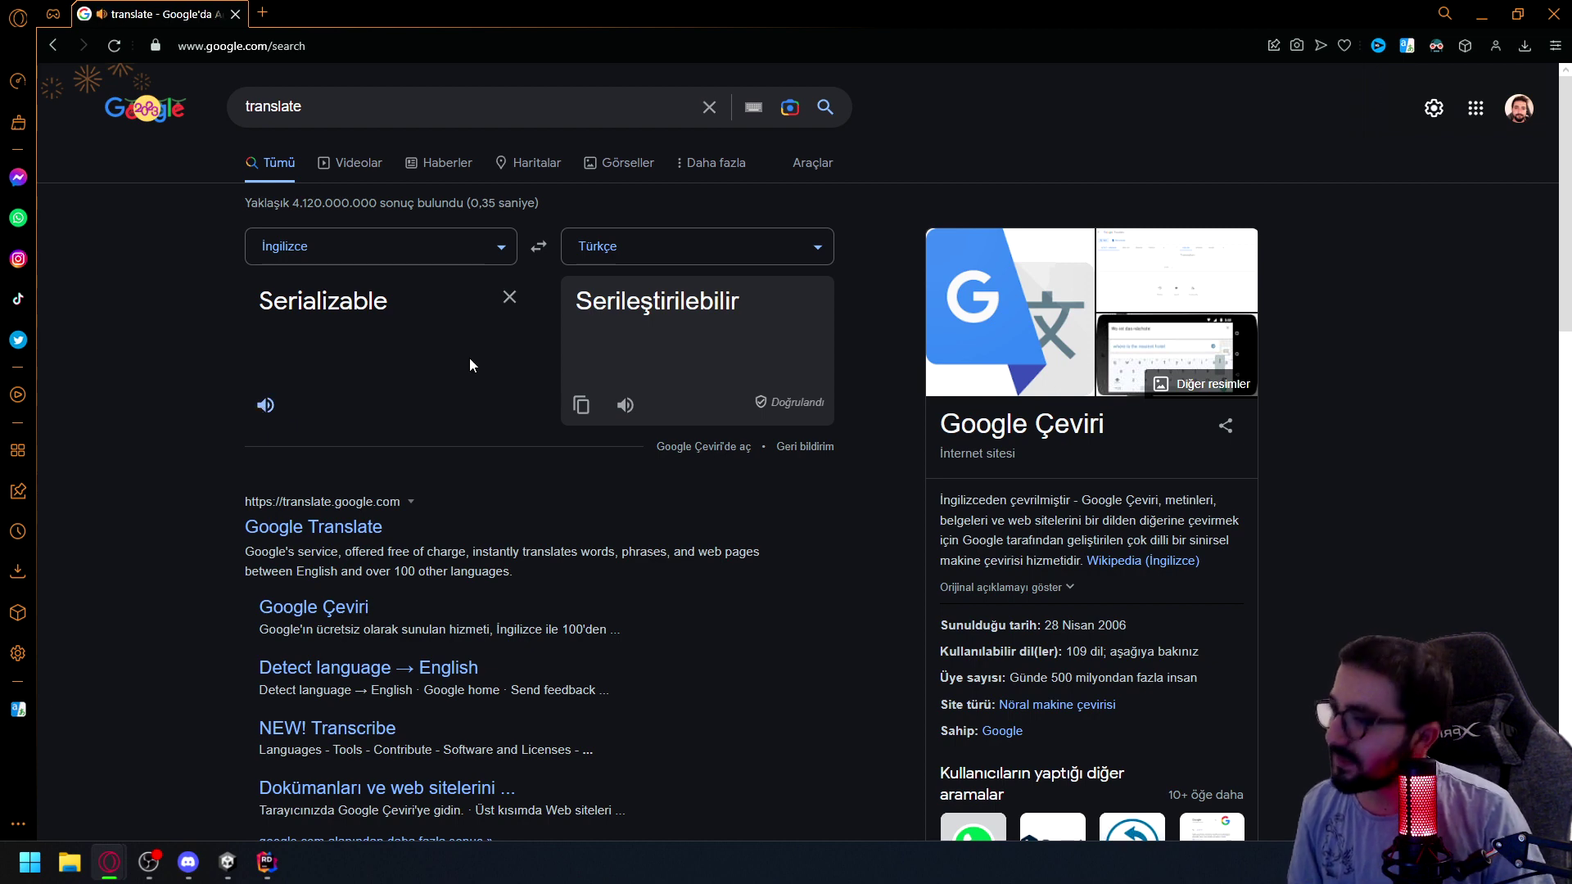
click(1482, 14)
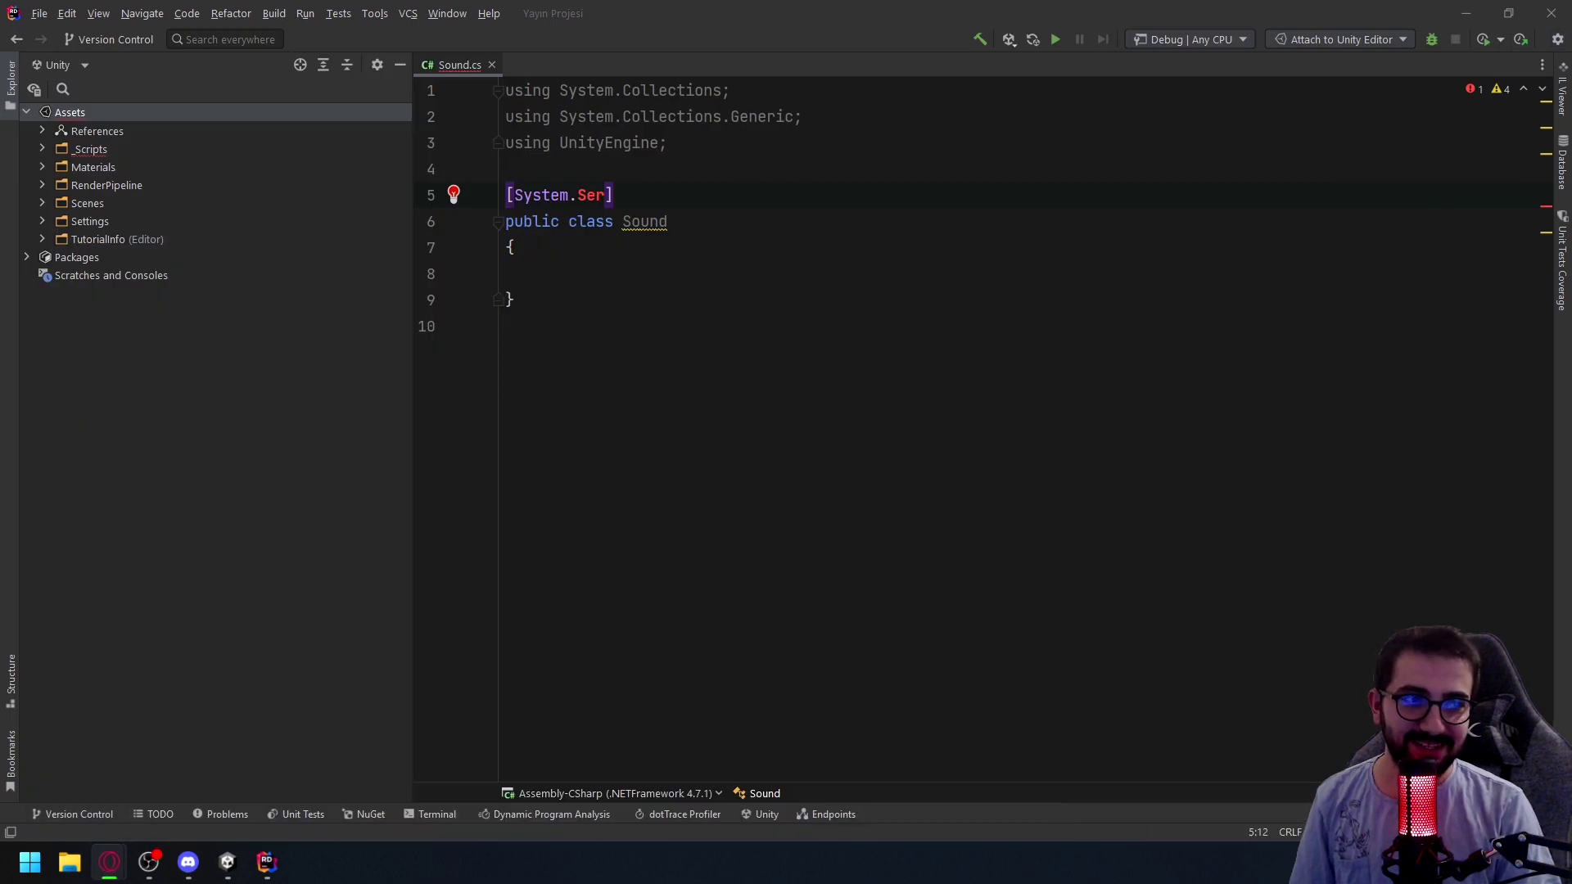
Complete the [System.Serializable] attribute and add a public AudioClip clip field
click(707, 273)
click(606, 195)
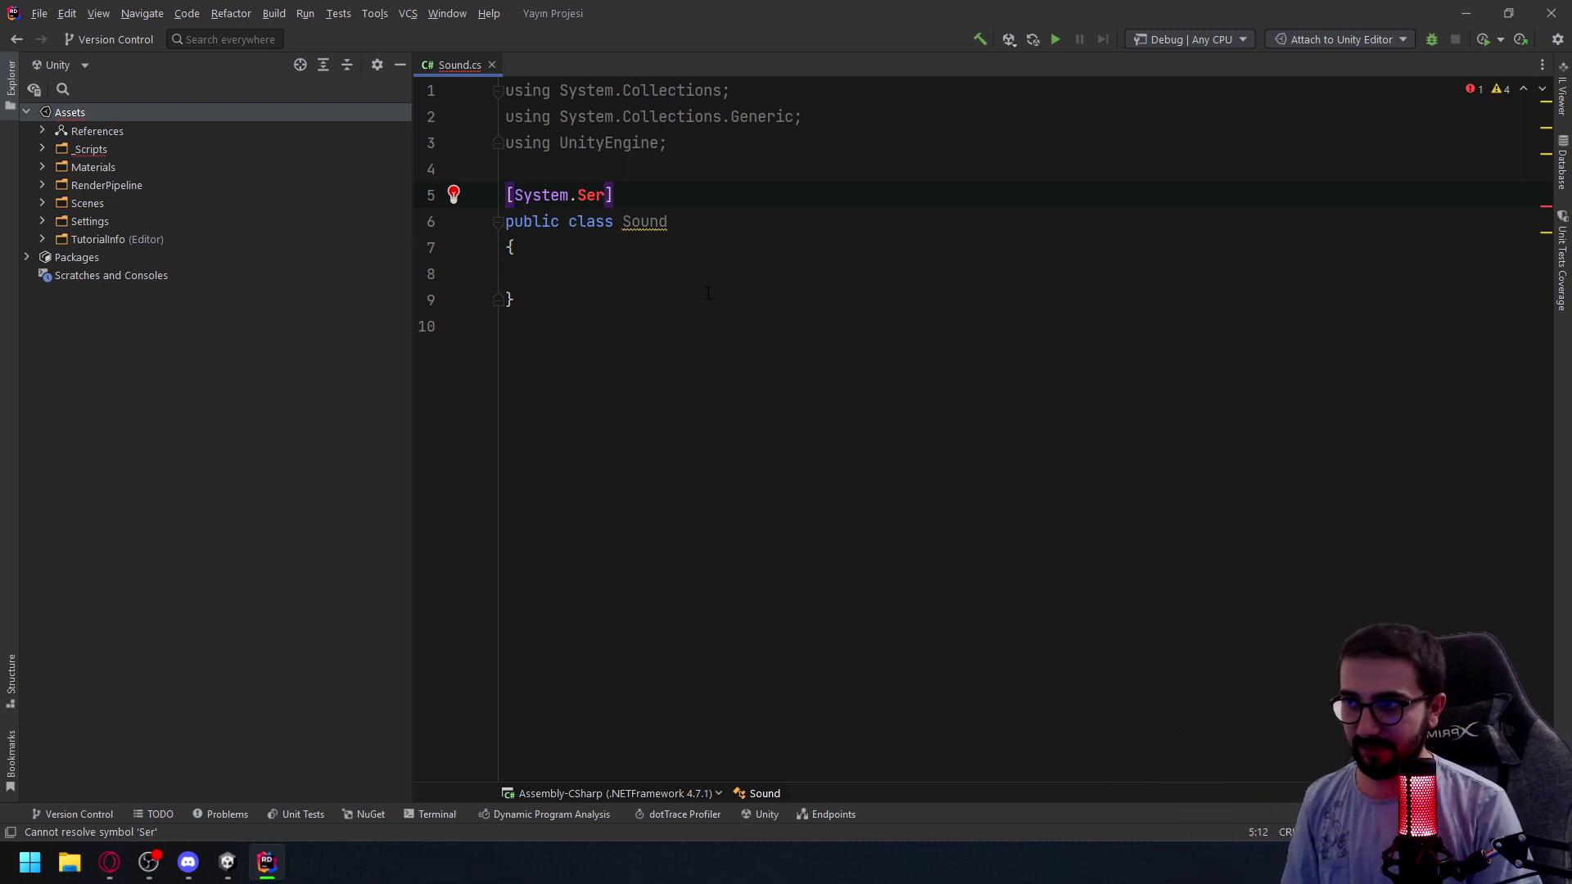
text(i)
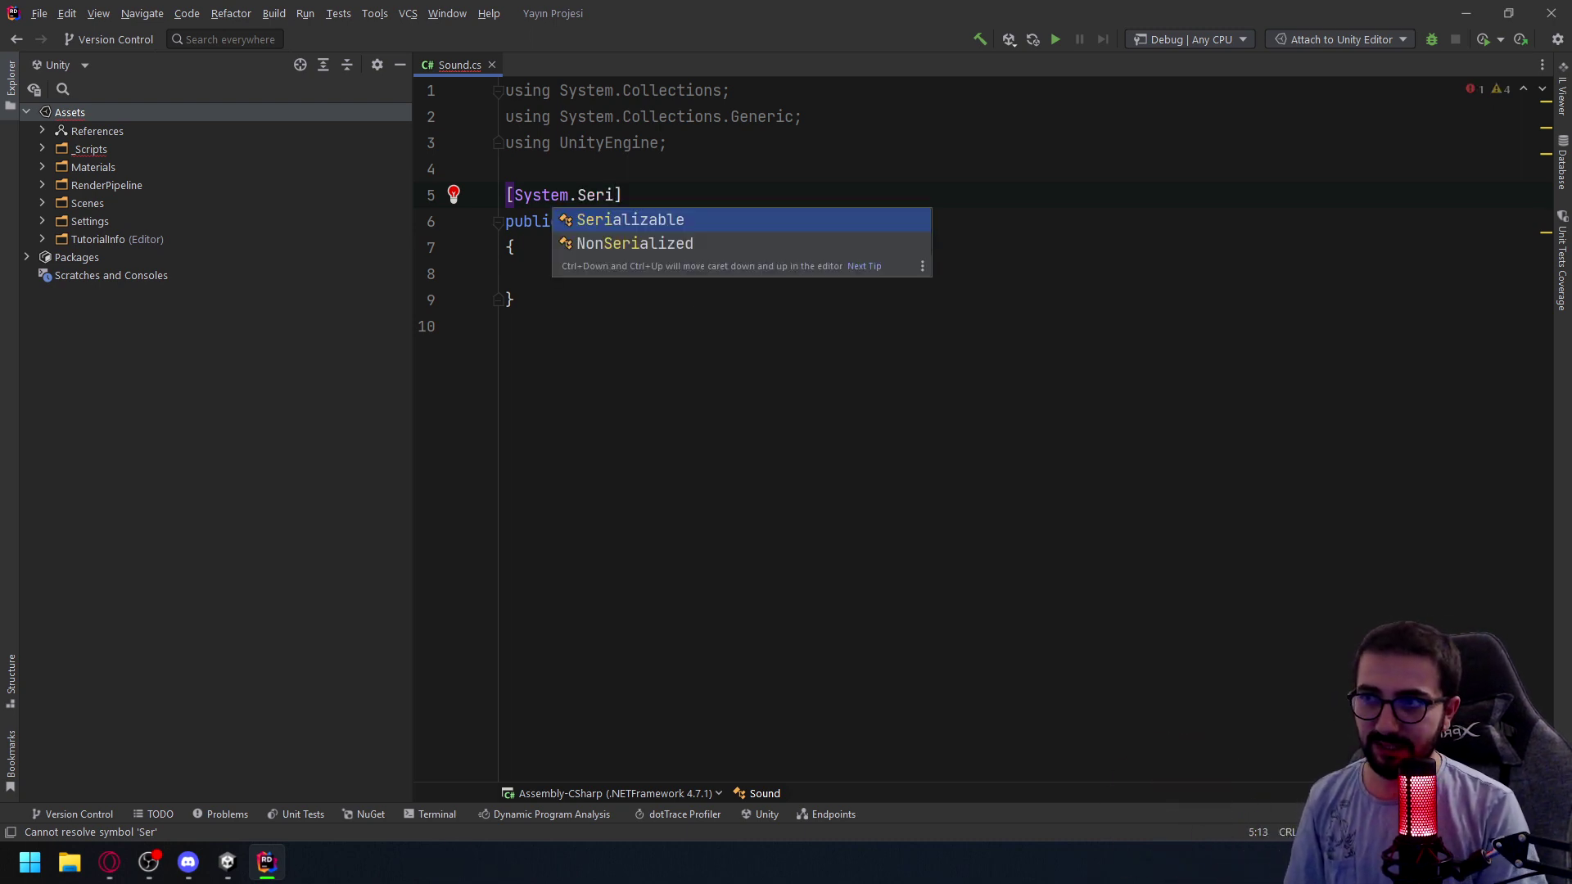
key(Return)
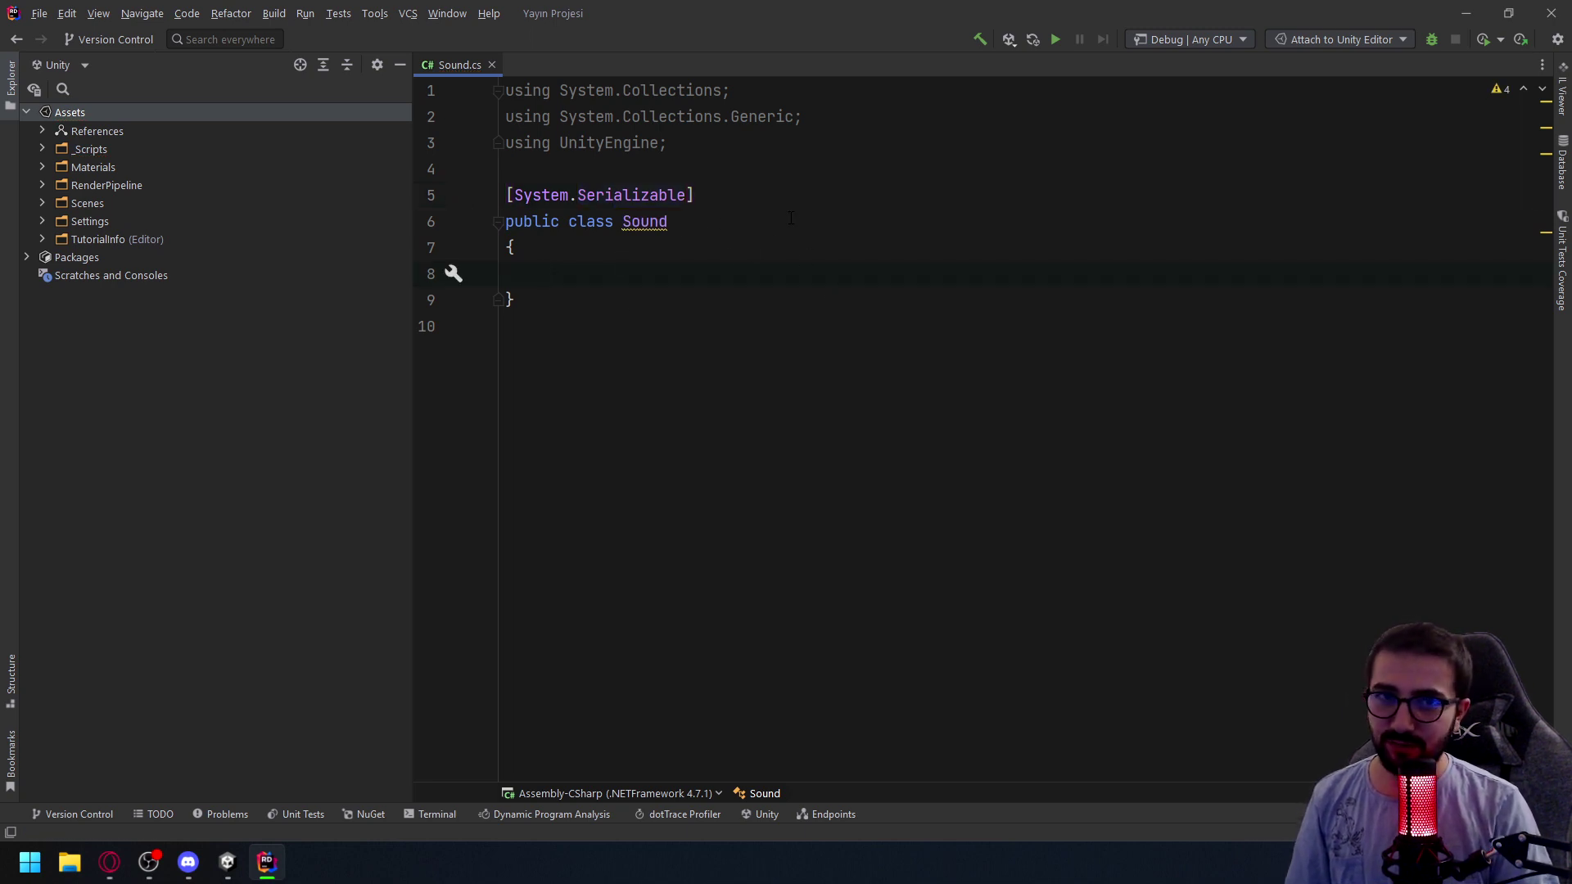
text(public Audio)
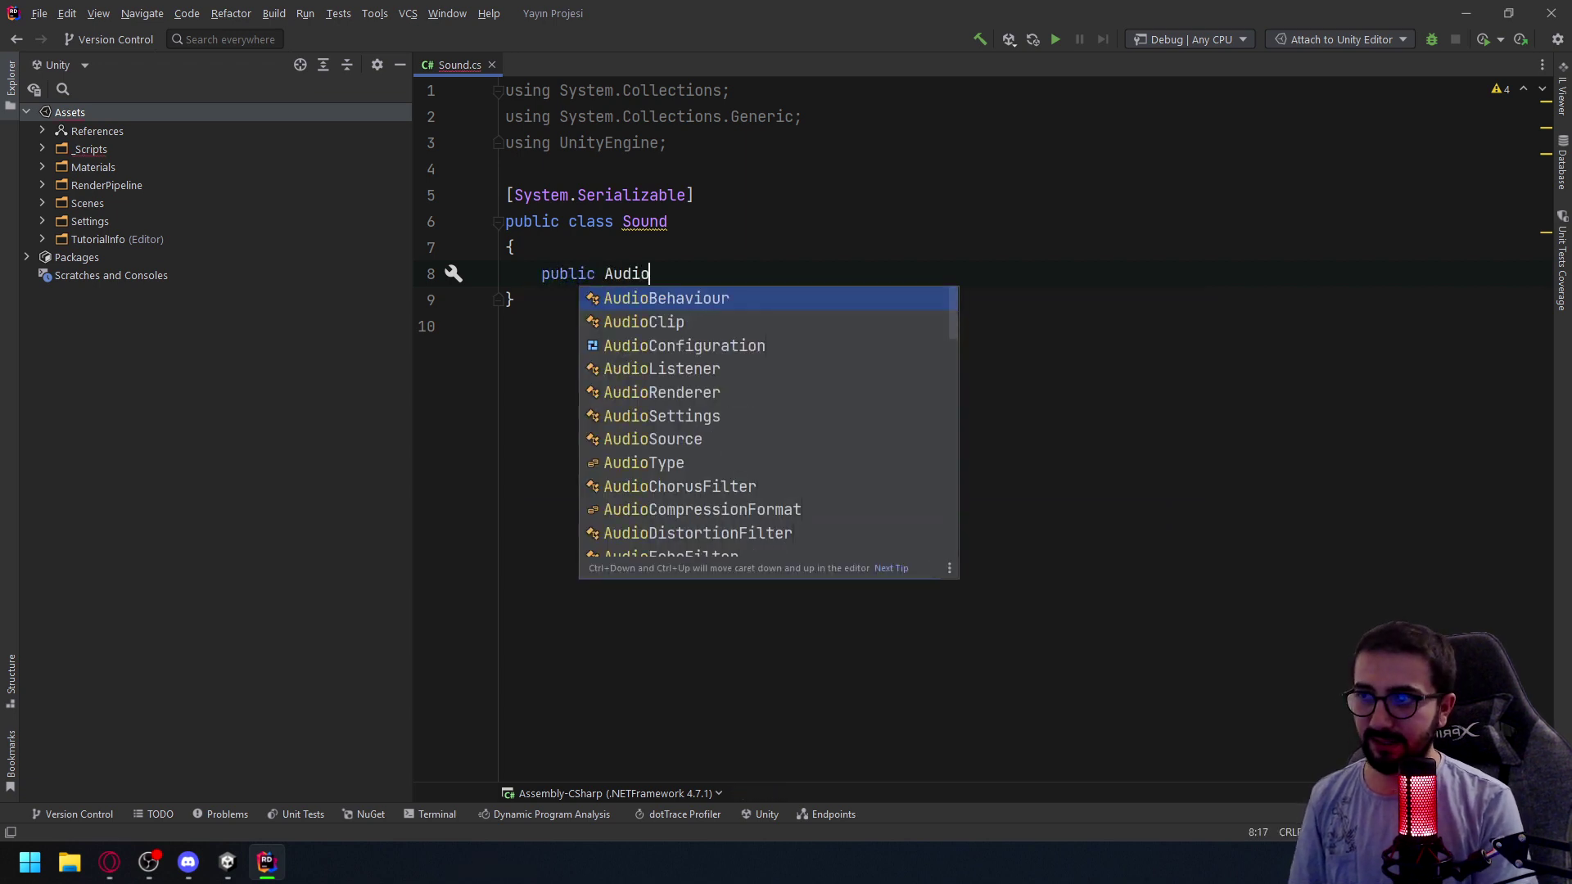
key(Down)
key(Return)
text(clip;)
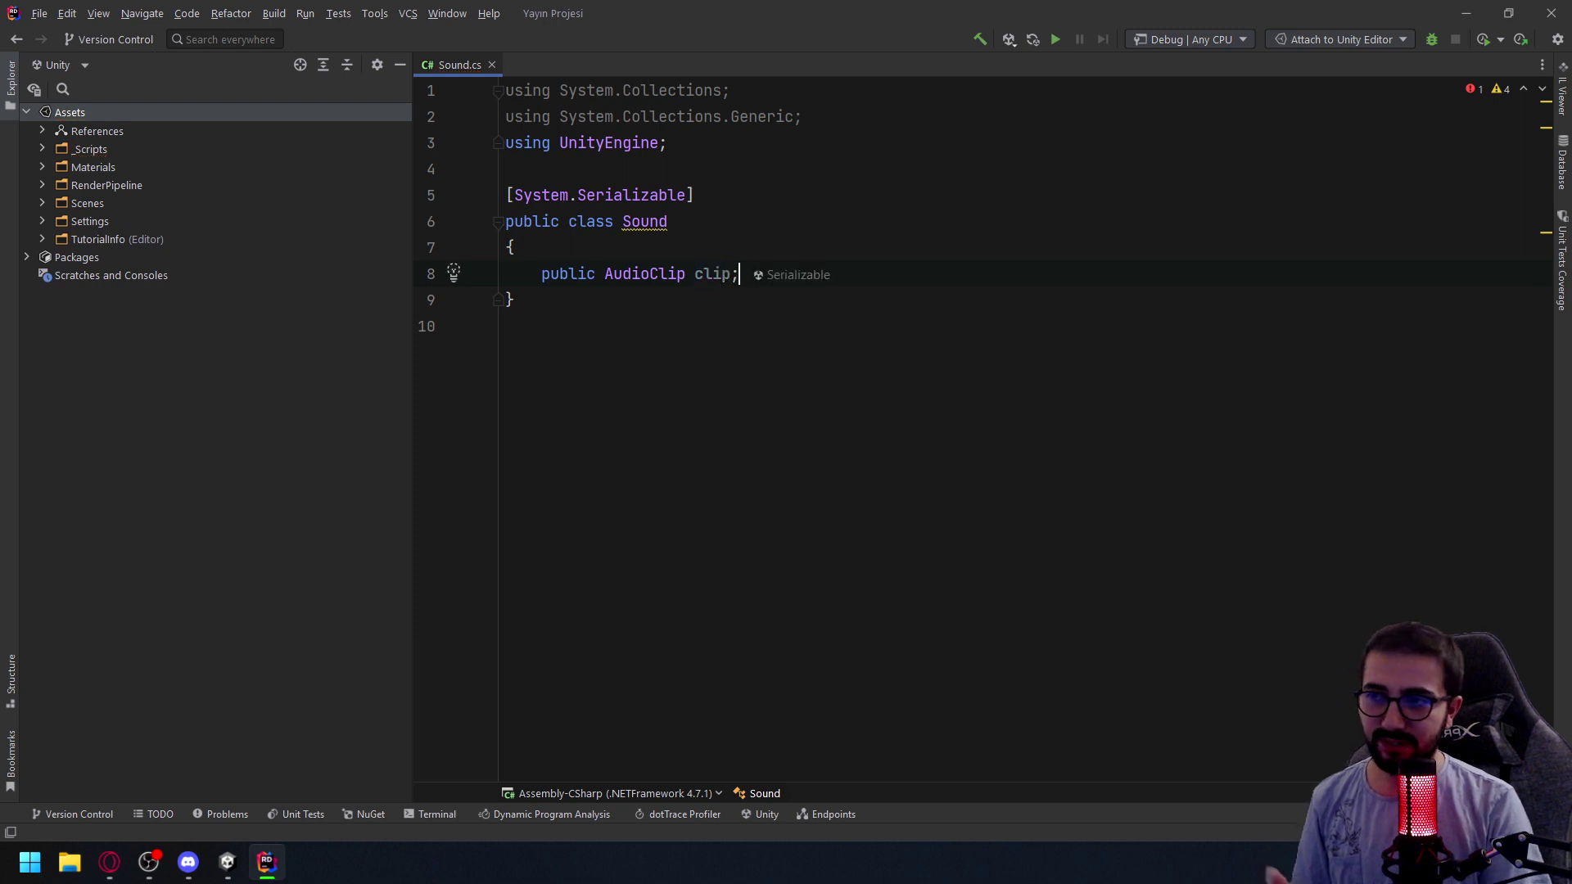
key(Return)
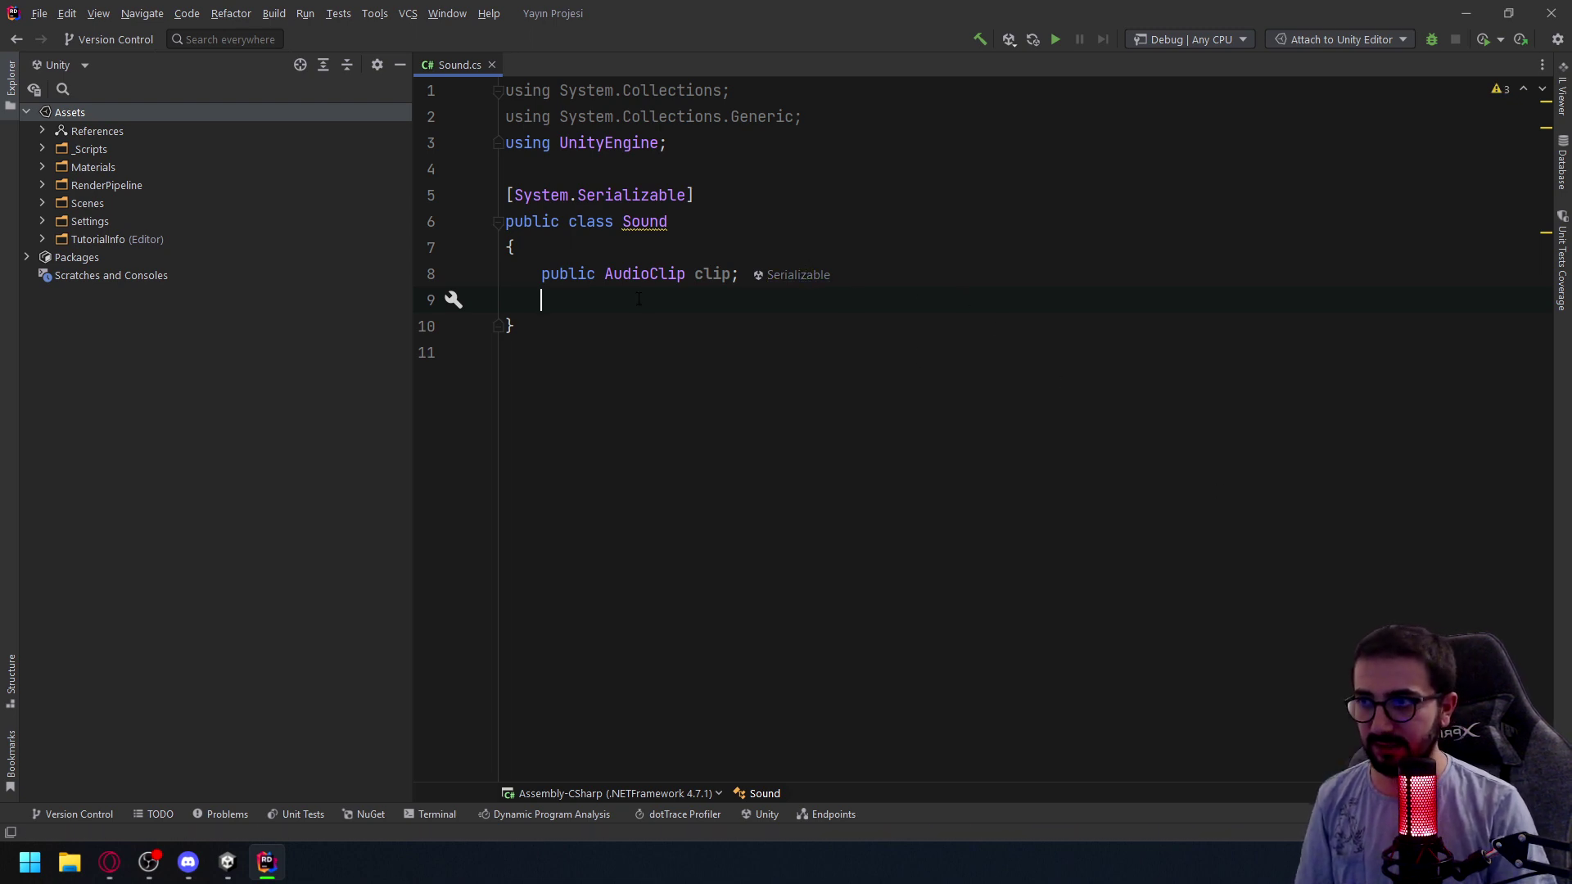
Add public fields string name, float volume = 0.3f and float pitch = 1f
text(oublic s)
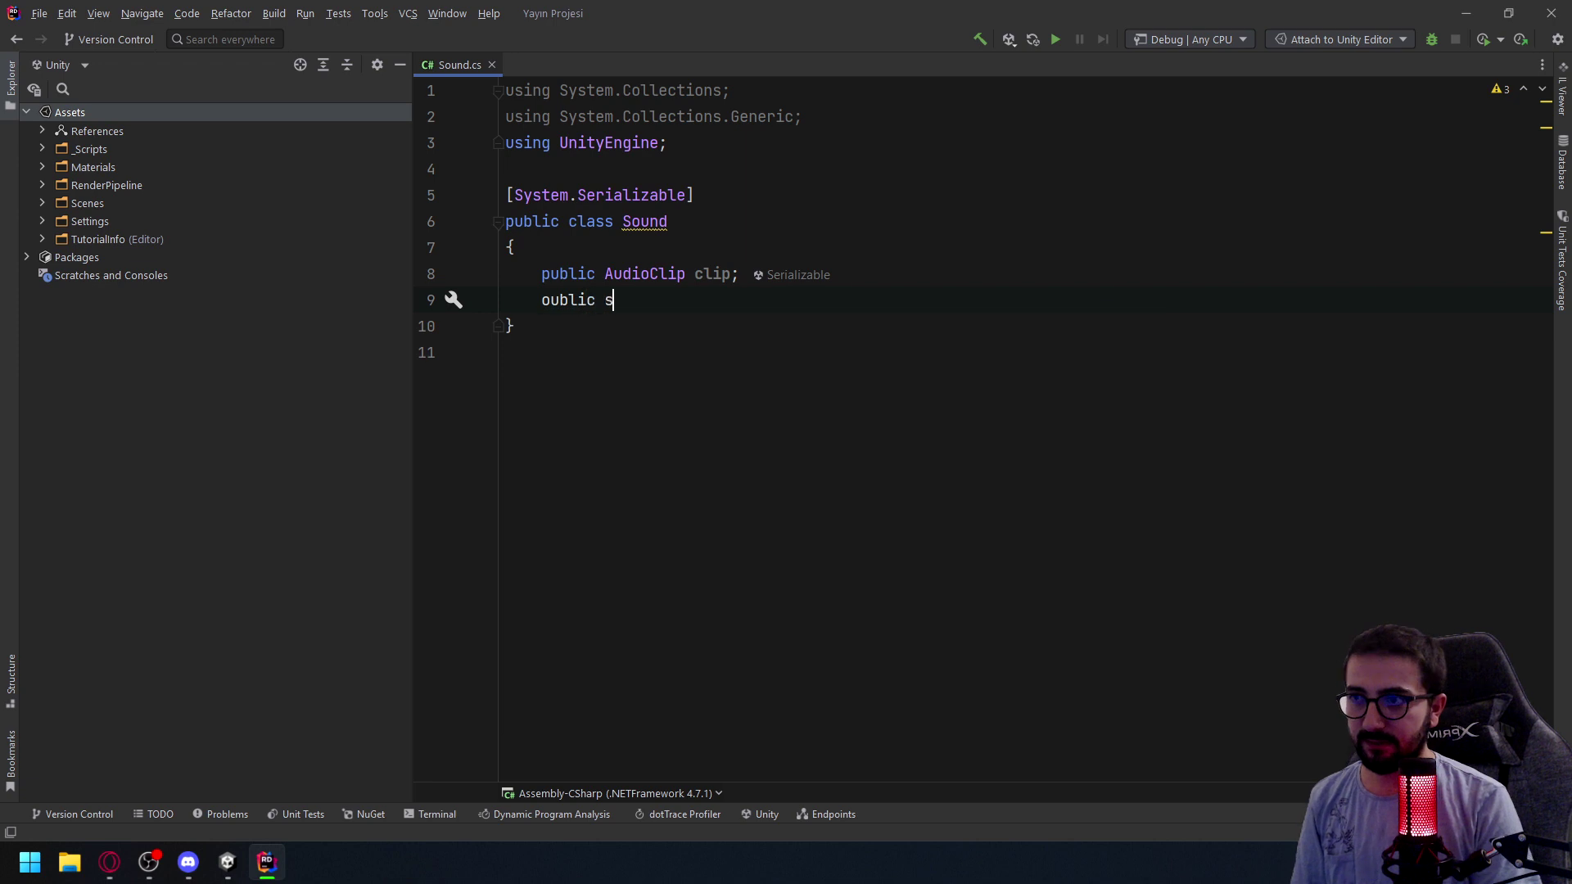
key(BackSpace)
key(BackSpace)
key(BackSpace)
text(public string name;     )
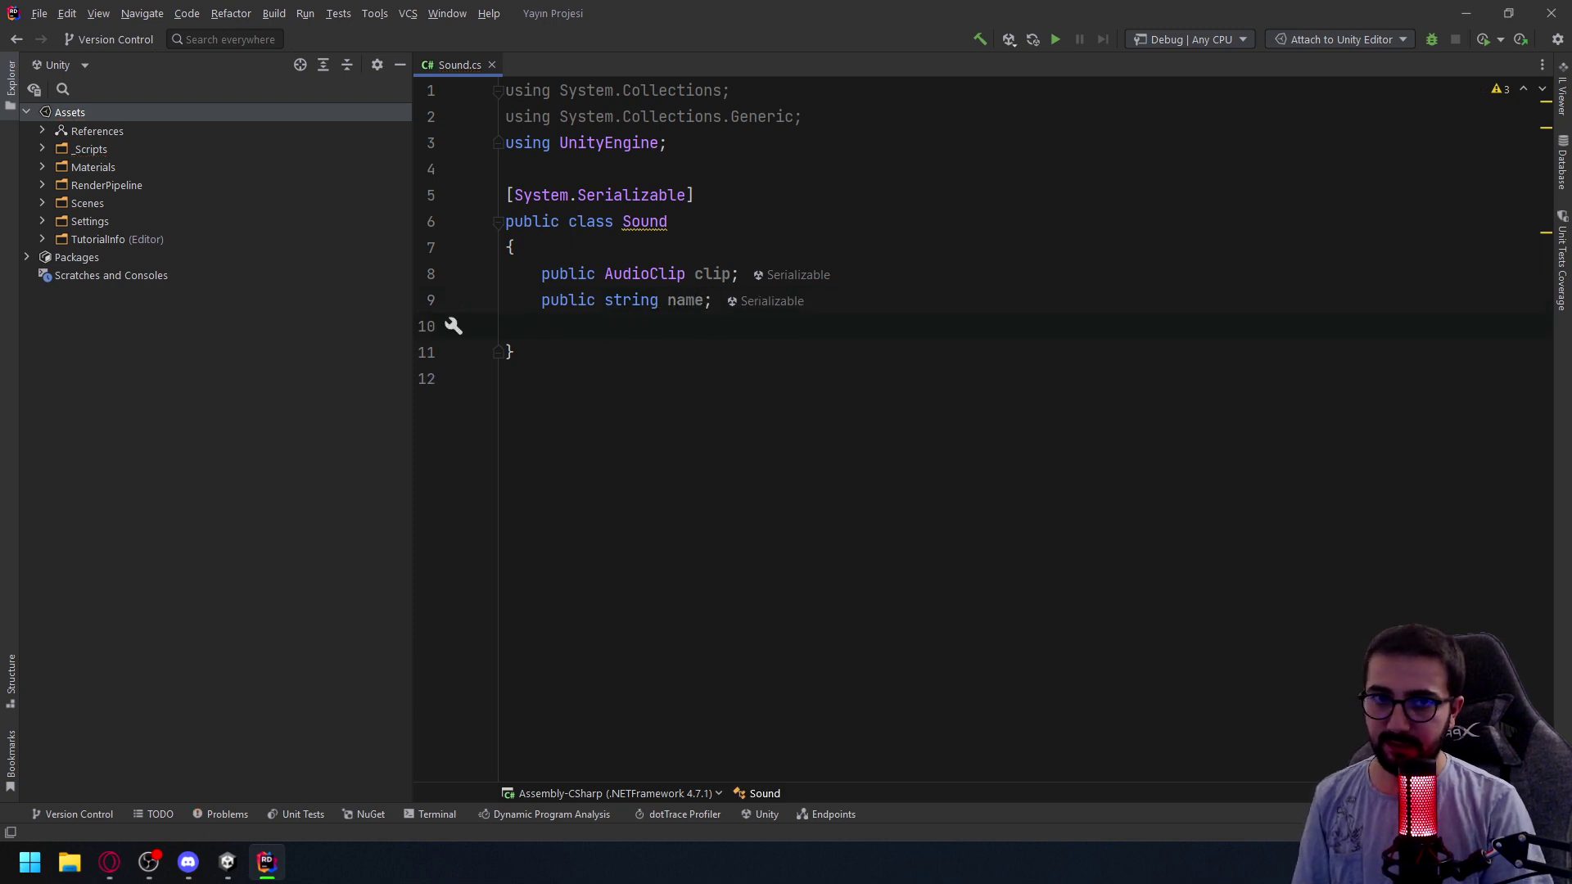
text(public flo)
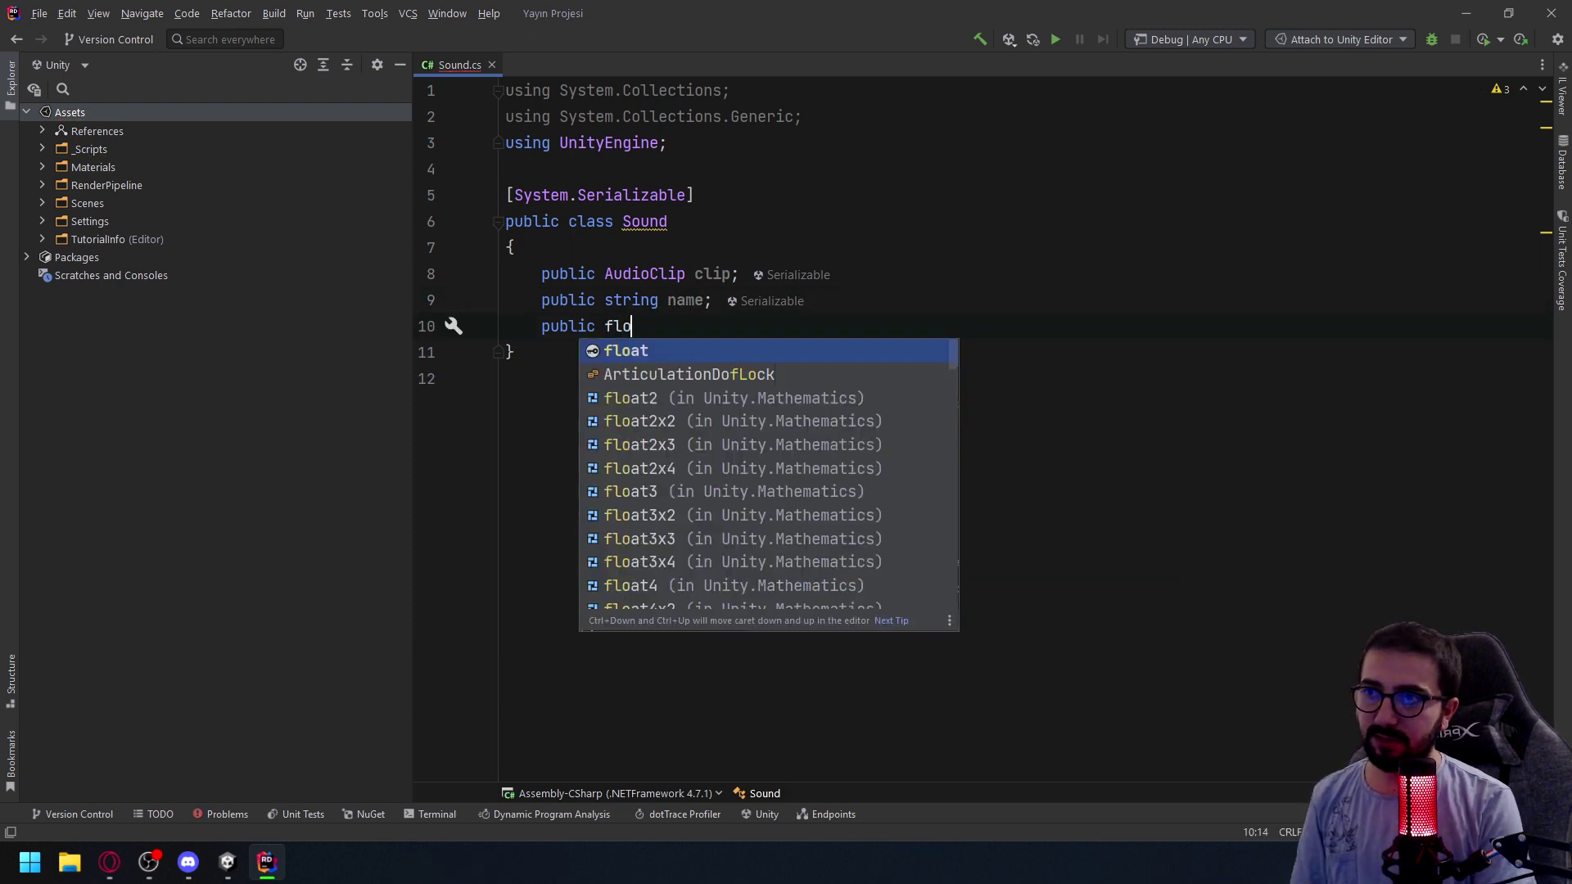
text(at v)
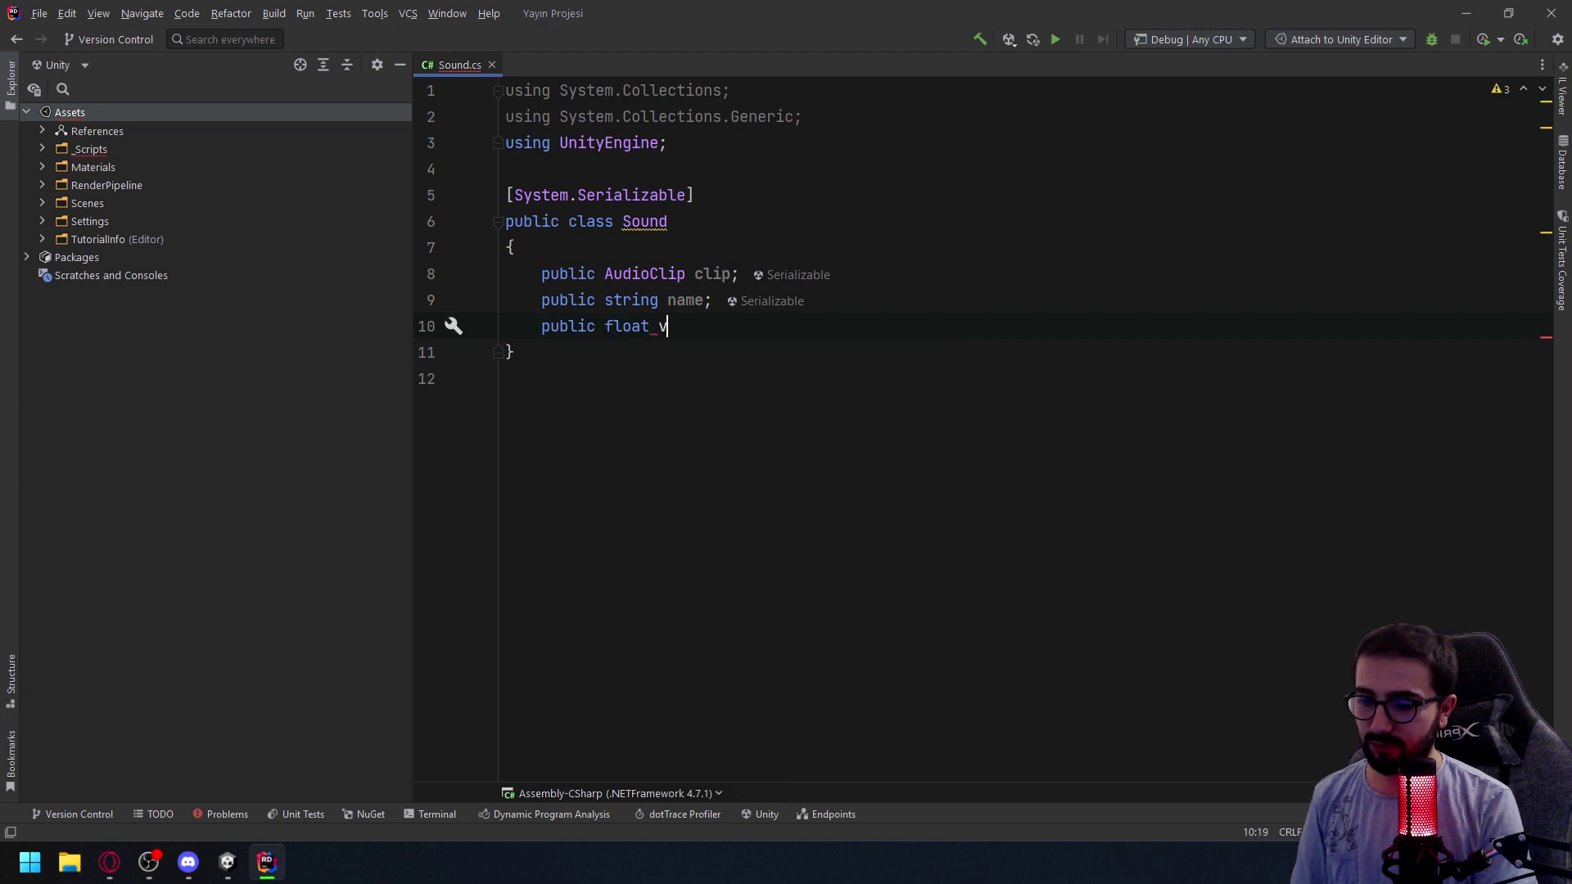
text(olume = )
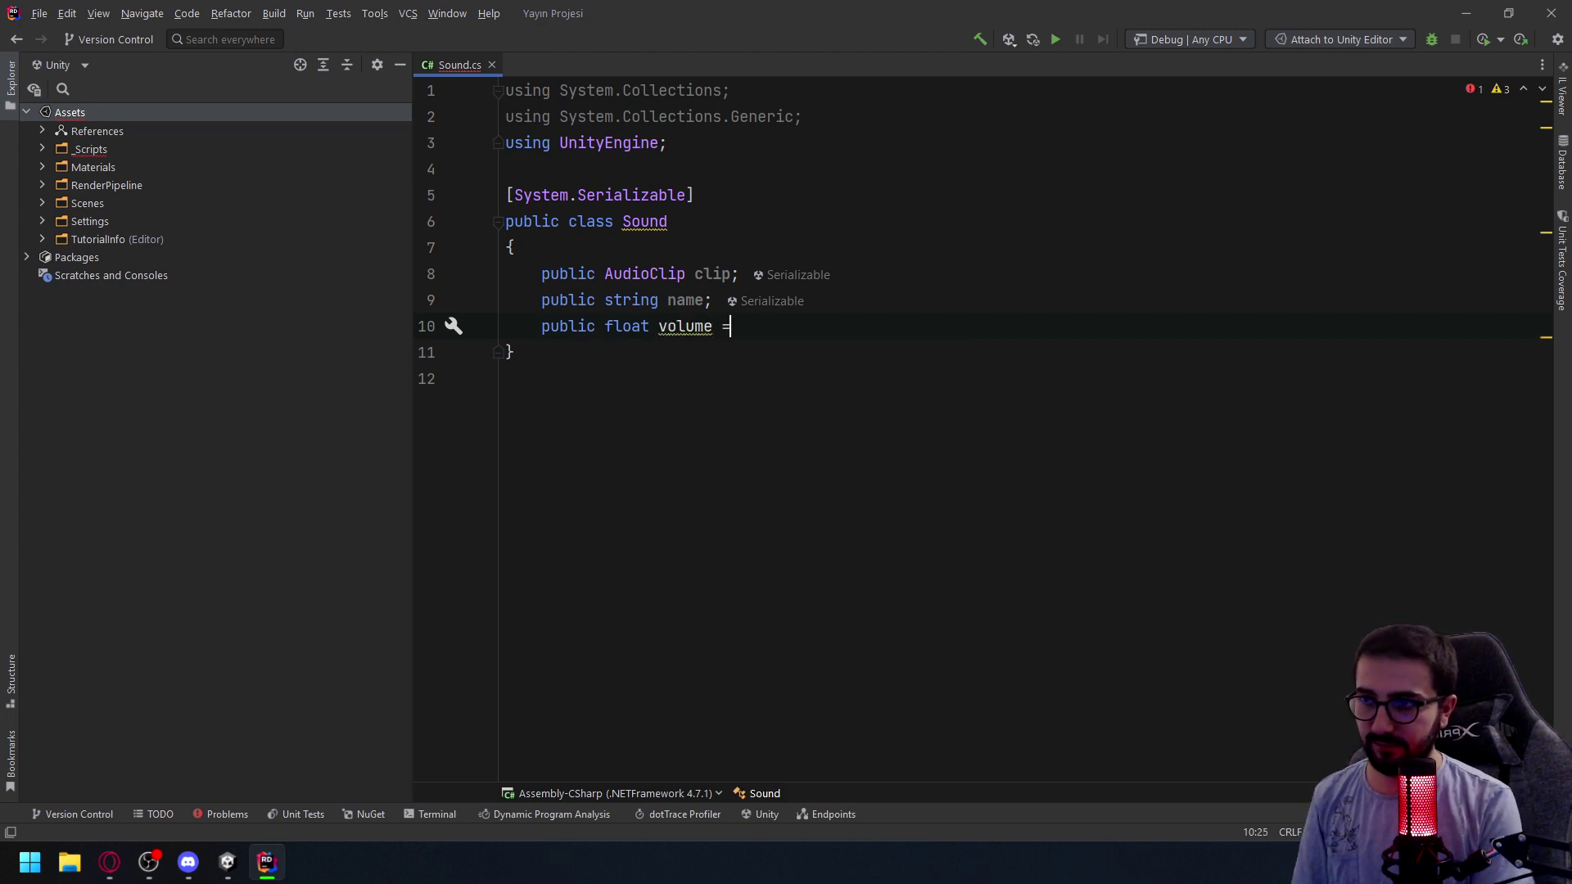
text(0.3f;     )
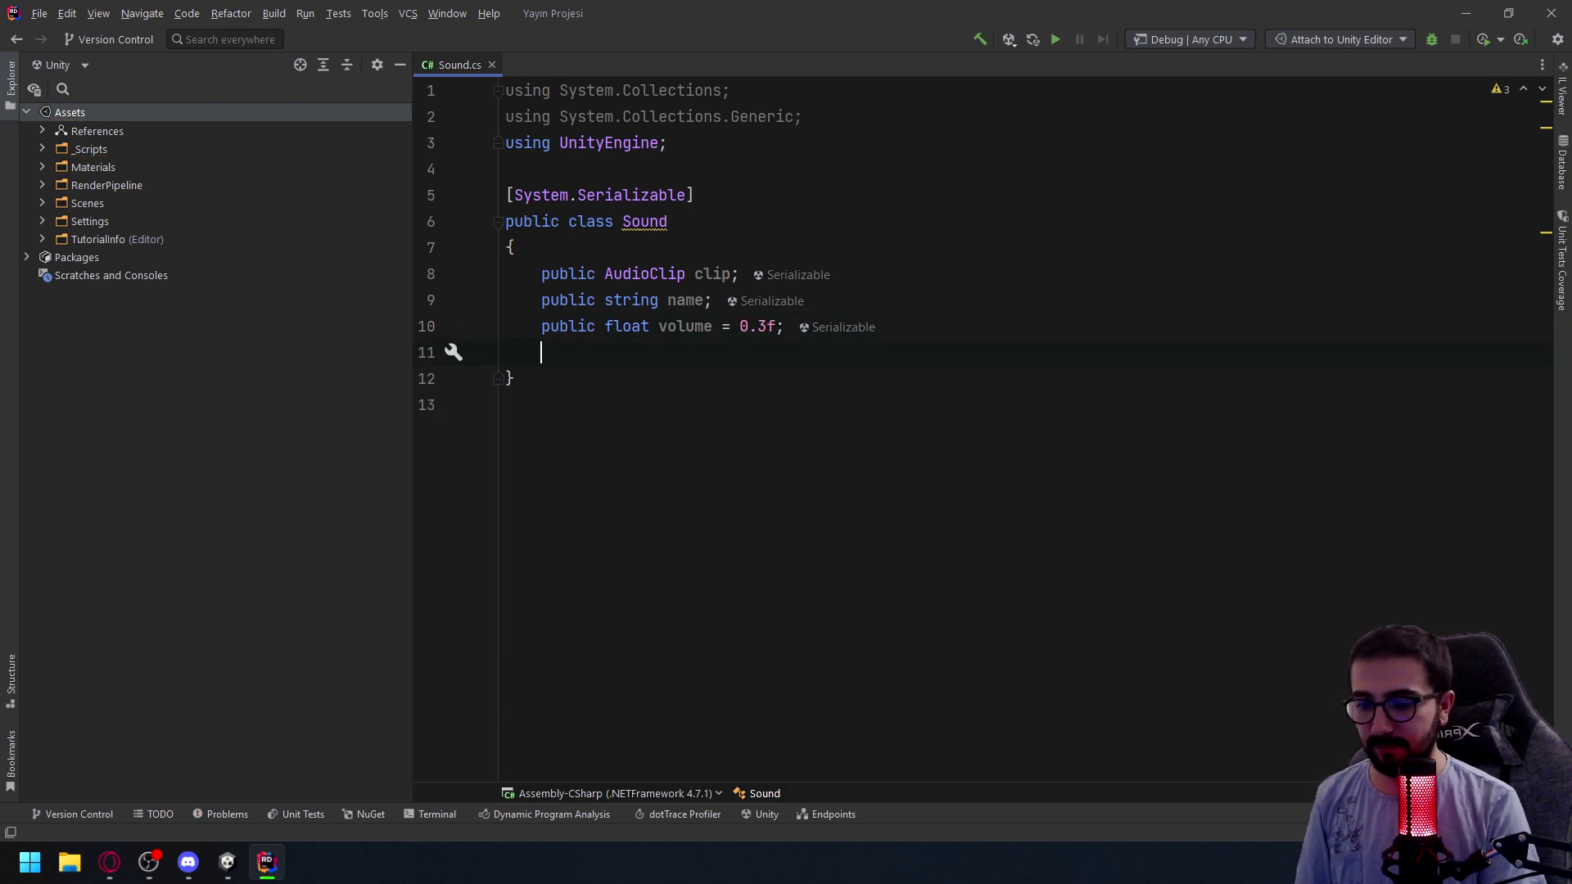
text(public float pitch)
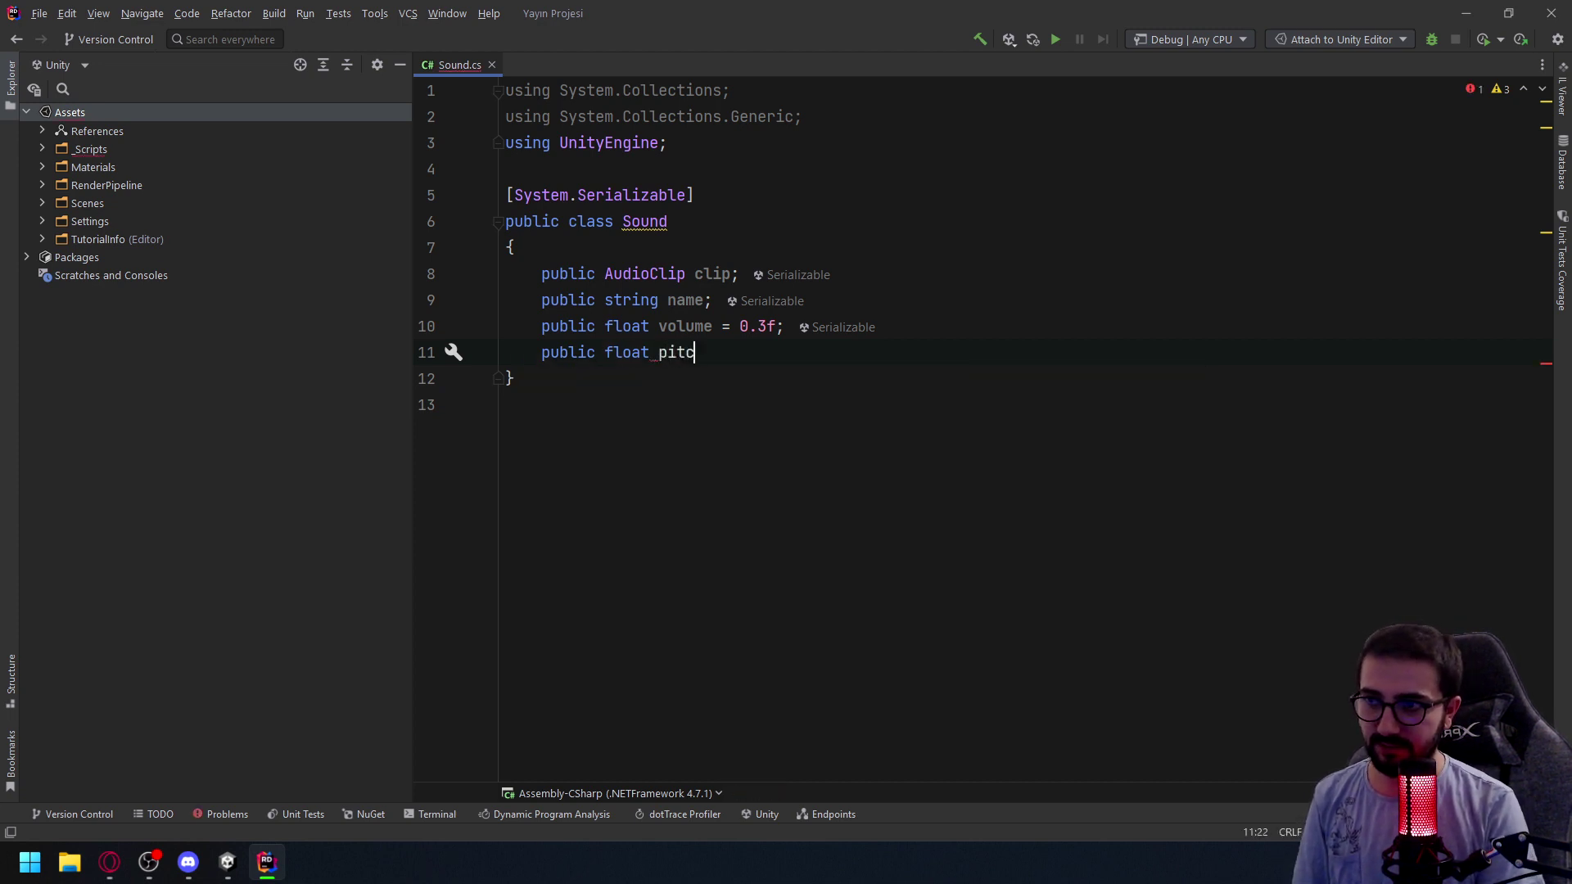
text( =)
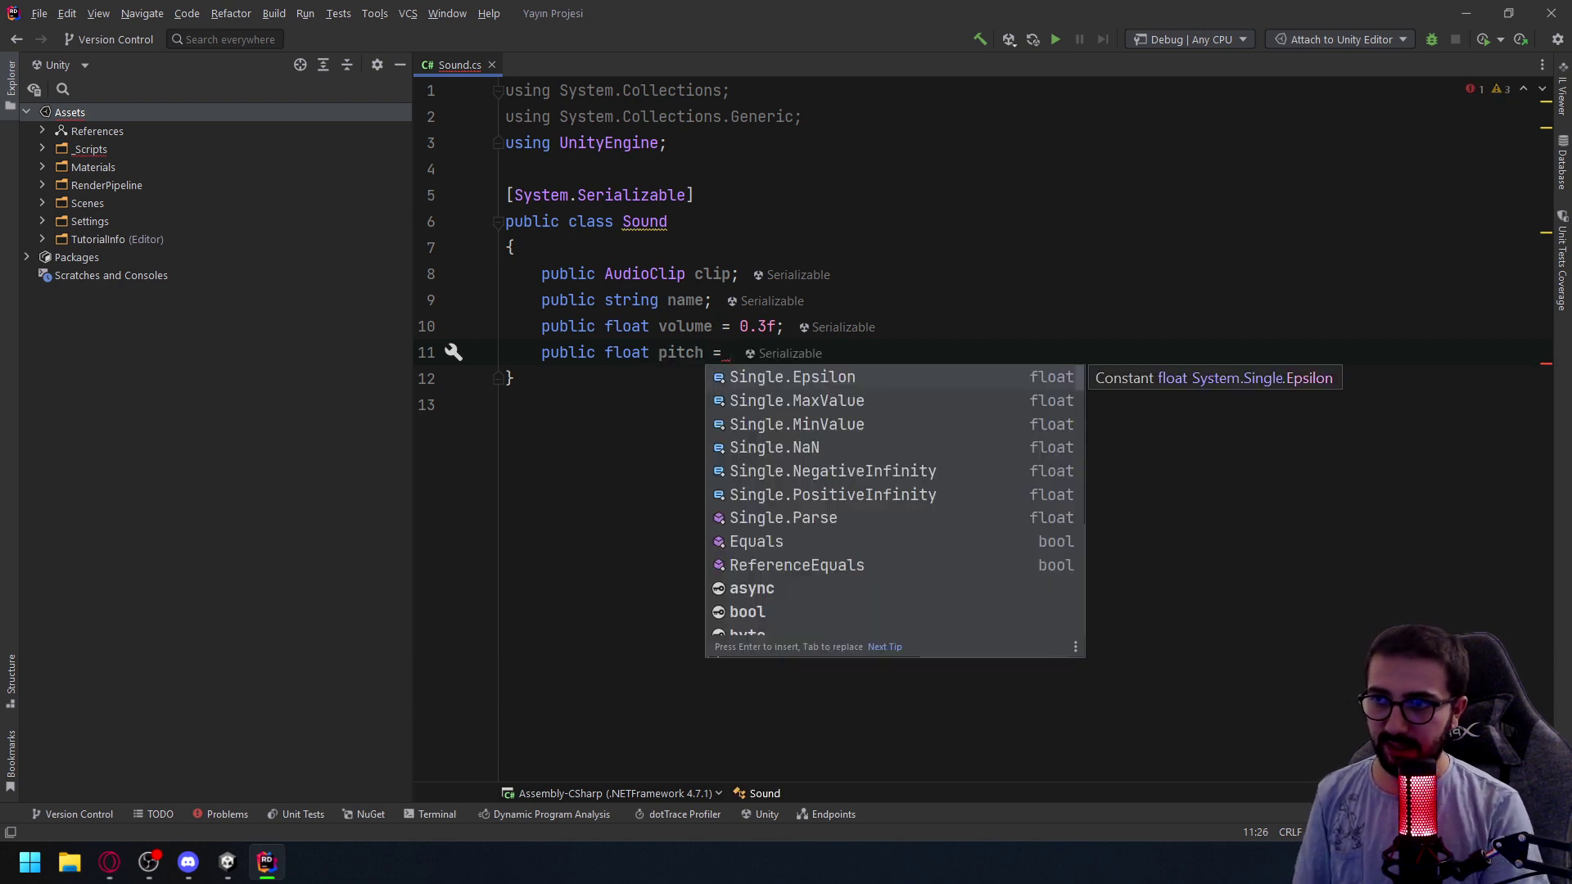
key(Escape)
text(1f;)
key(Return)
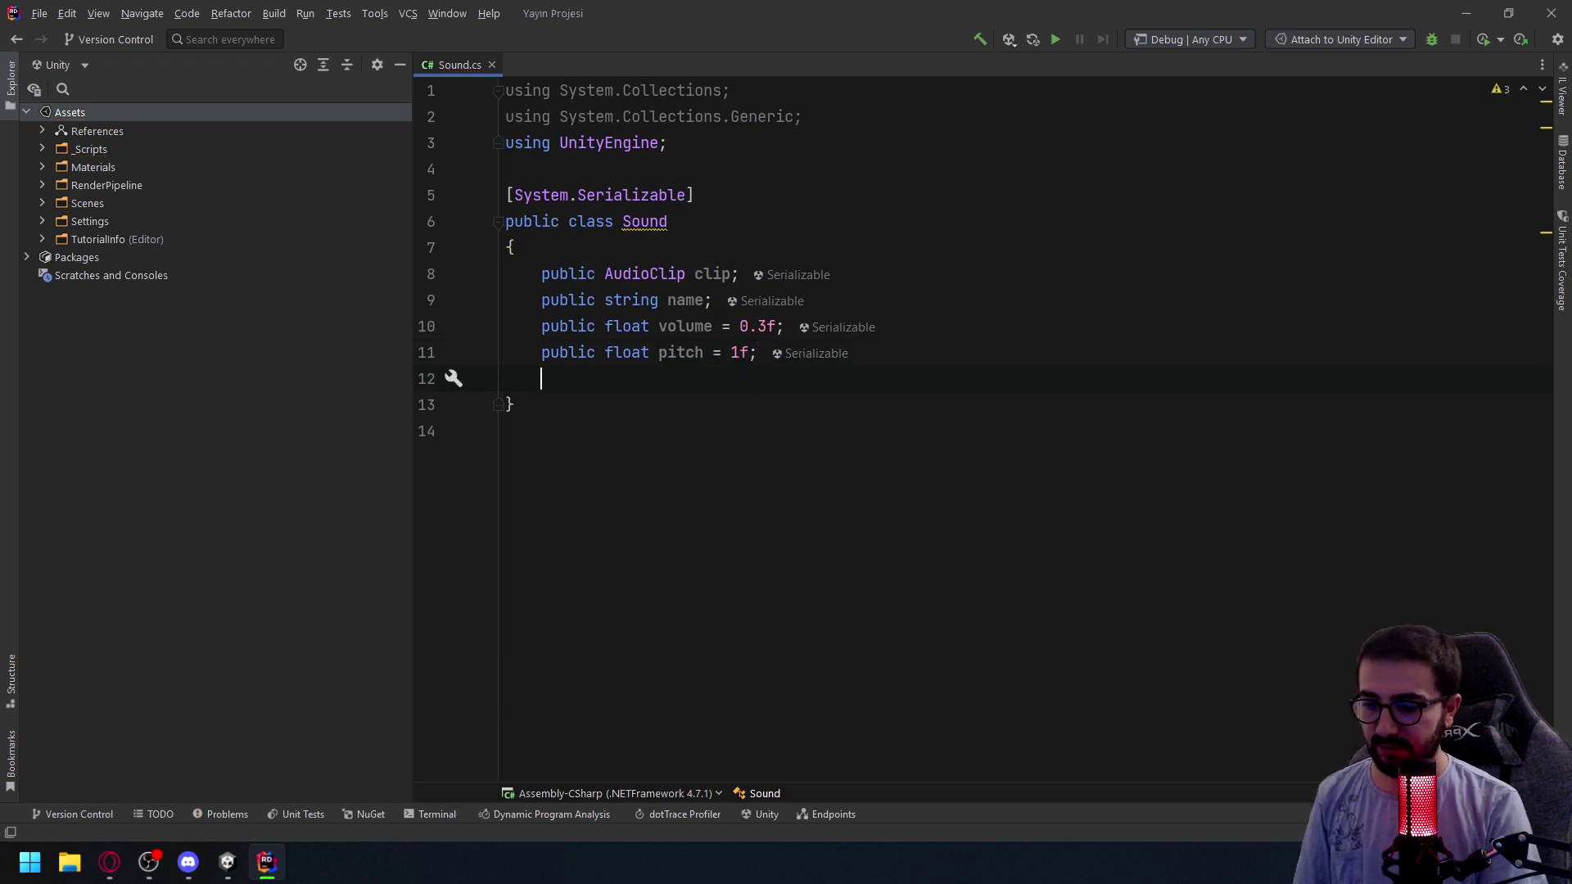
Add a public AudioSource source field and a public bool loop field
text(public Audio)
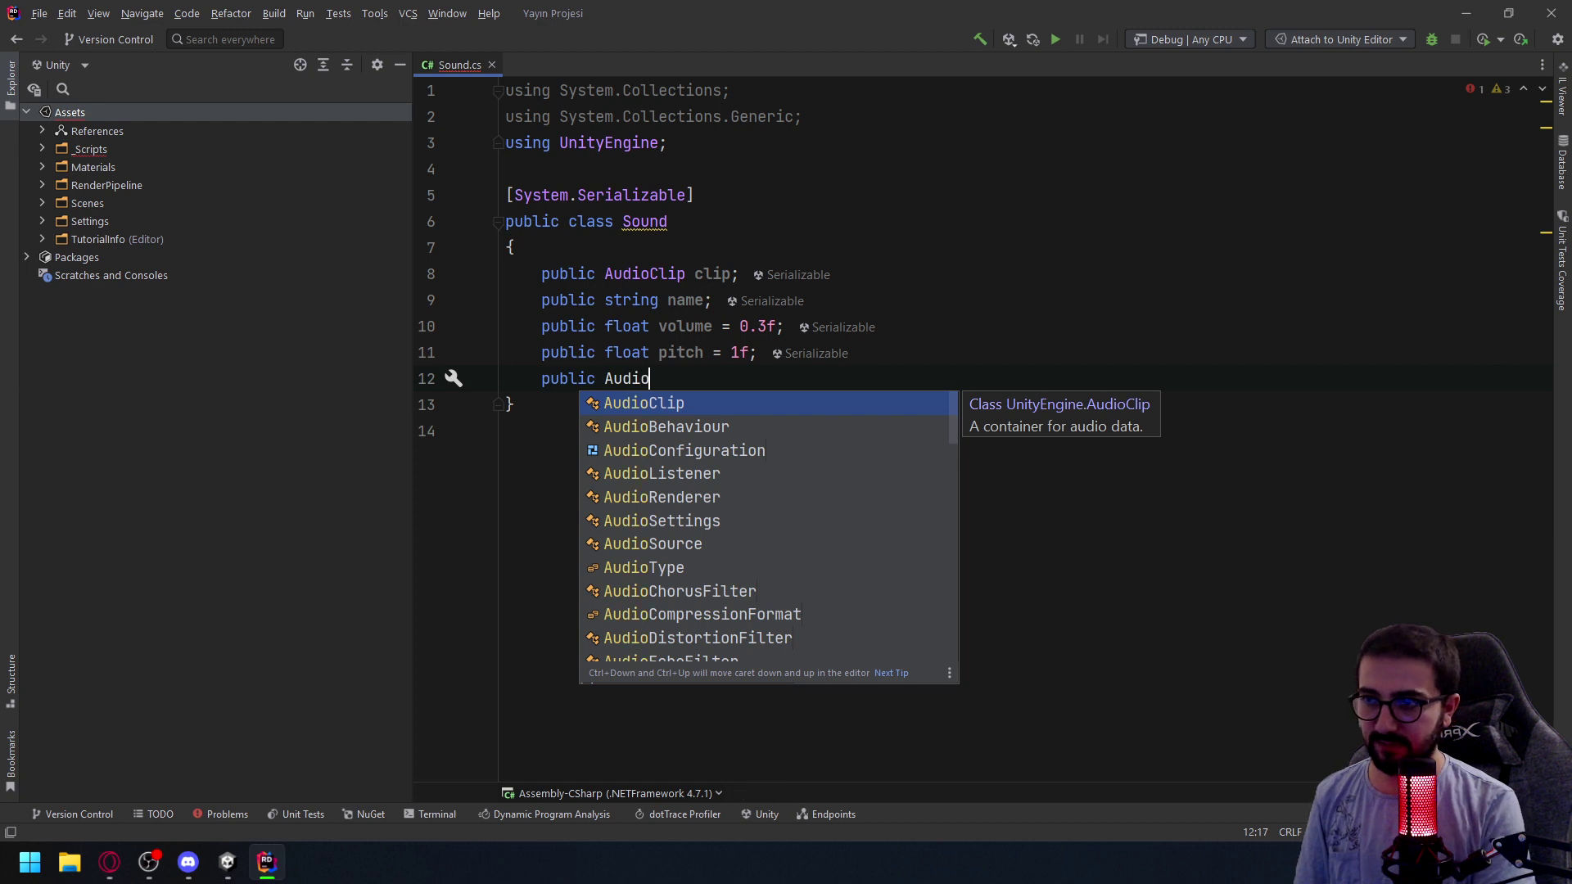
text(So)
text(e)
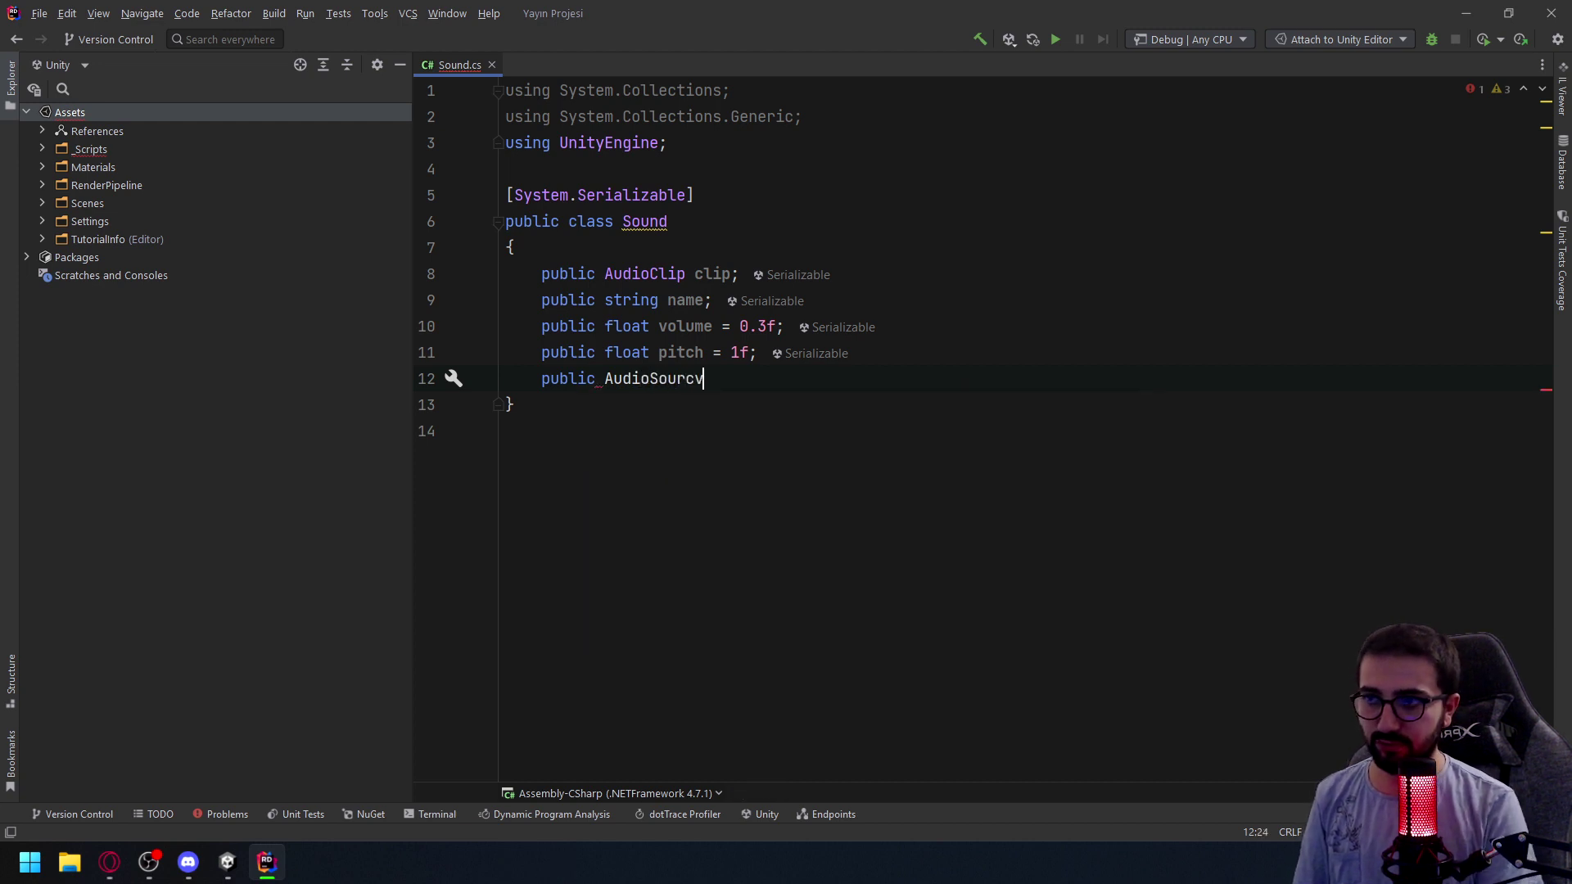
text(e )
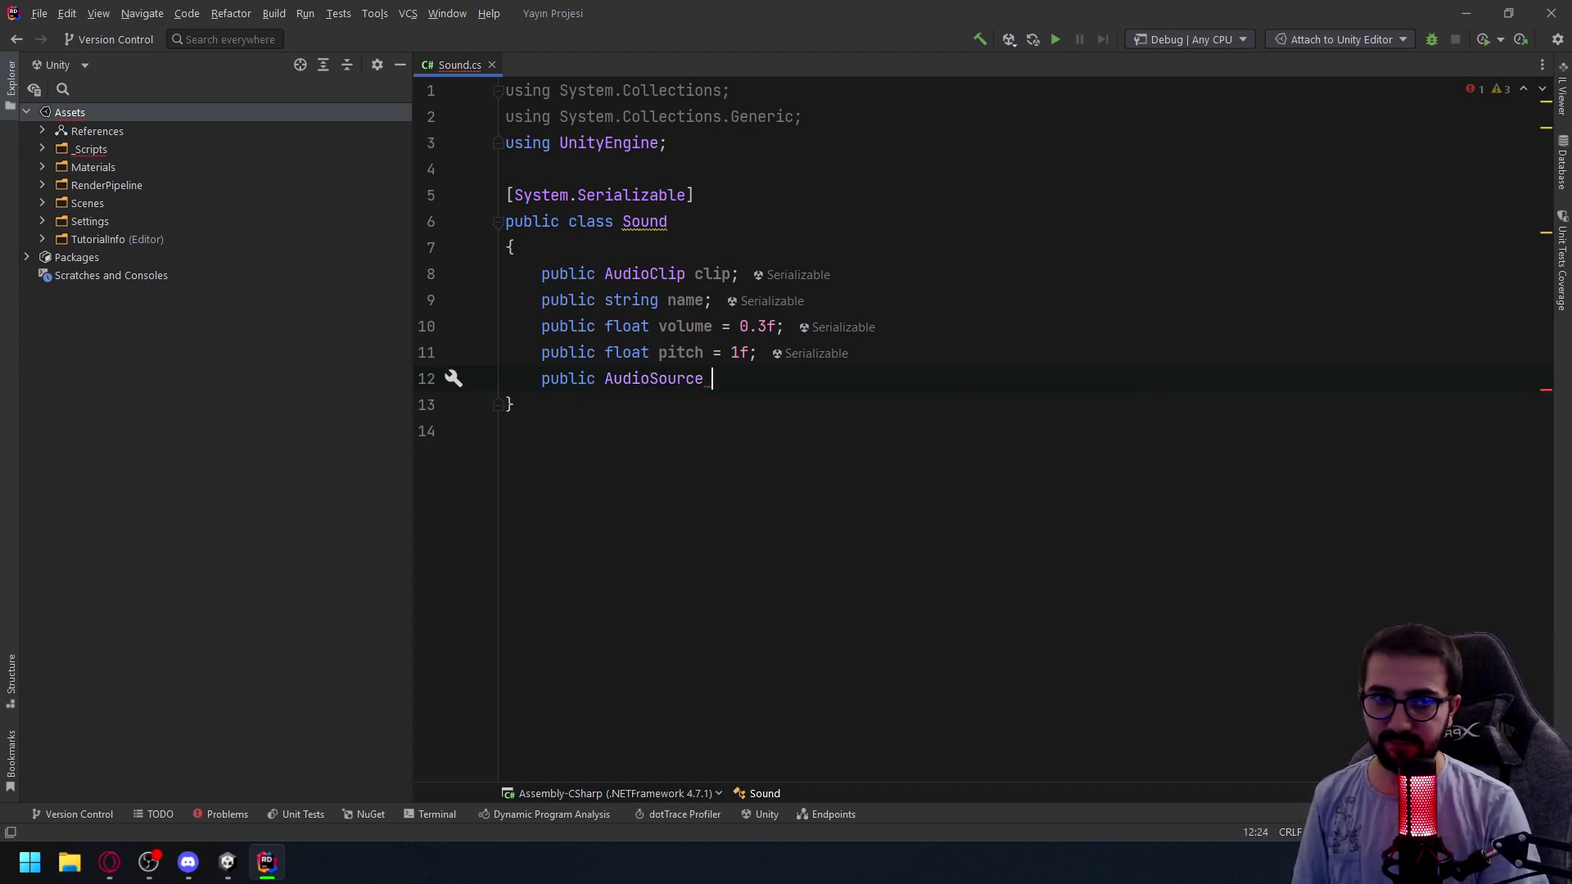
text(soruc)
key(BackSpace)
key(BackSpace)
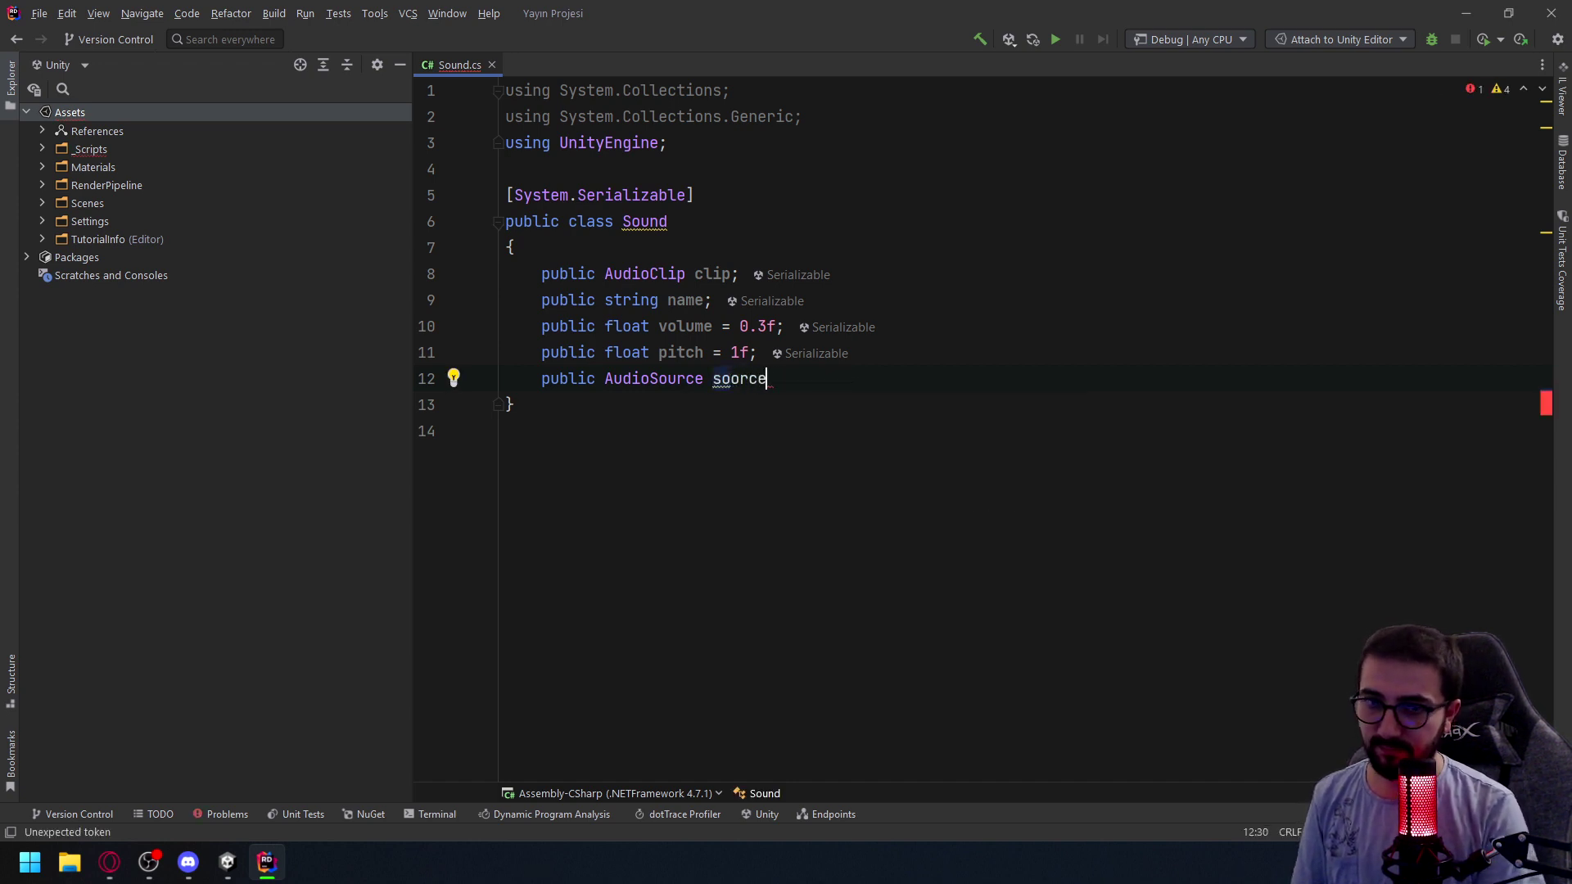
key(BackSpace)
key(BackSpace)
text(urce;)
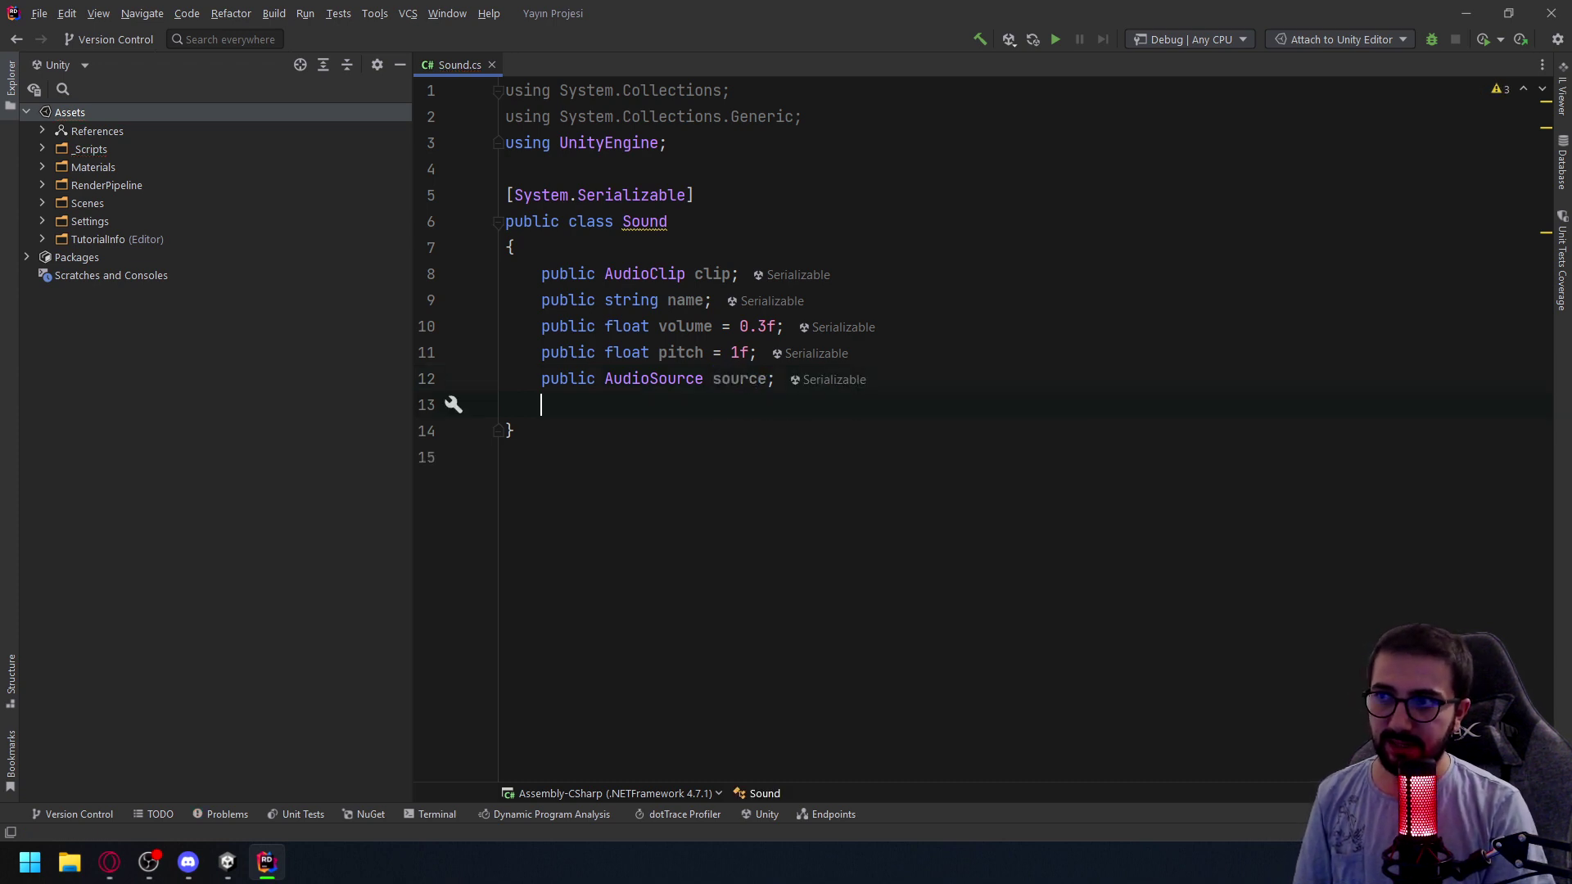
text(puıbl)
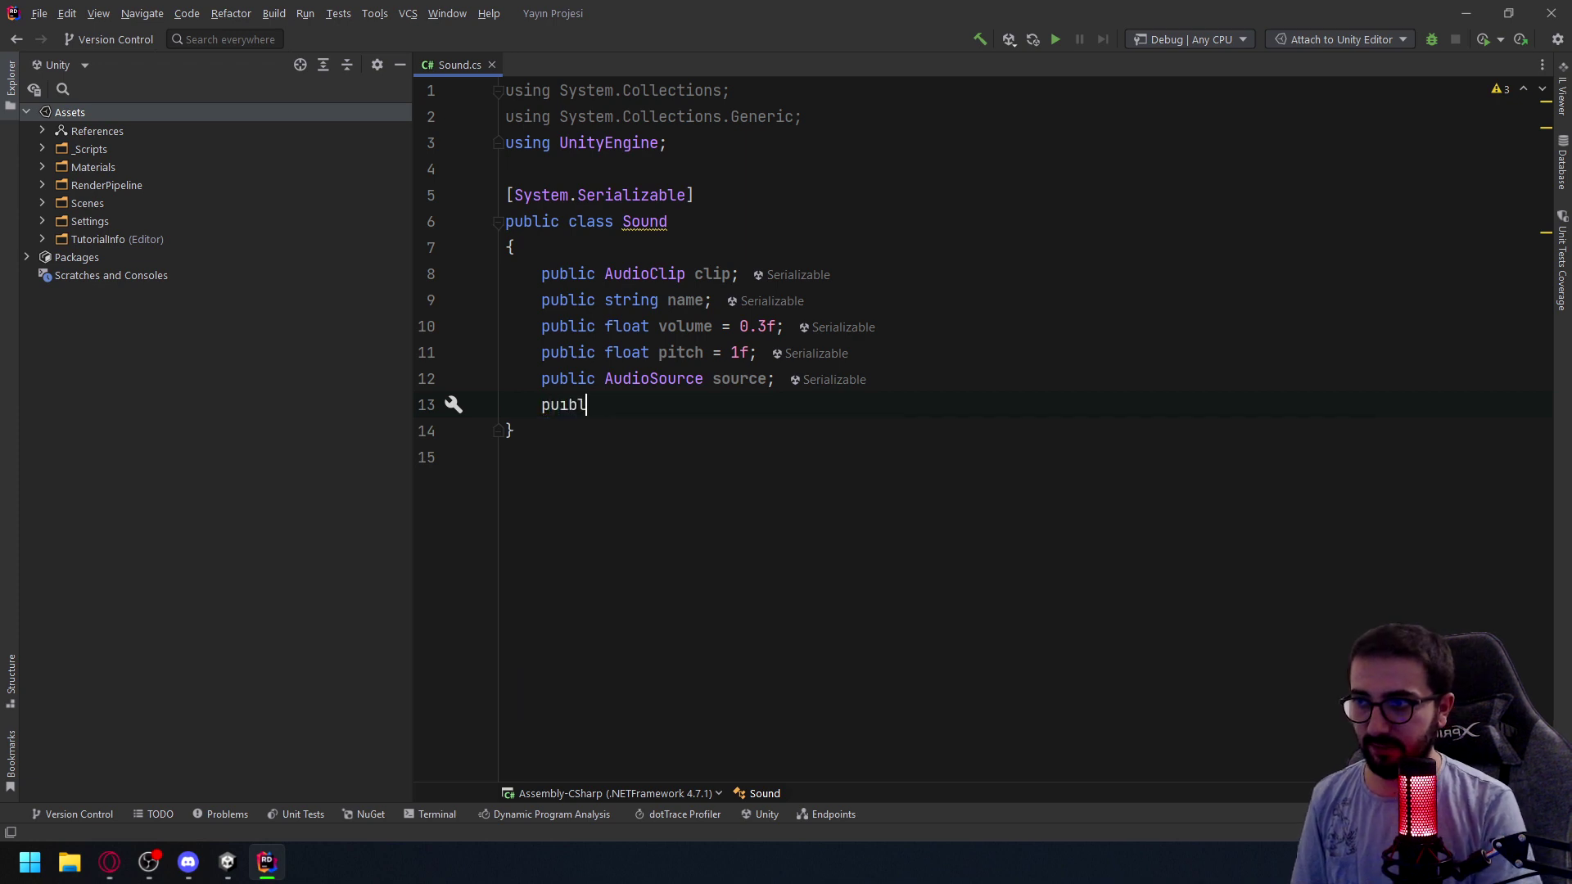
text(blic bool loop)
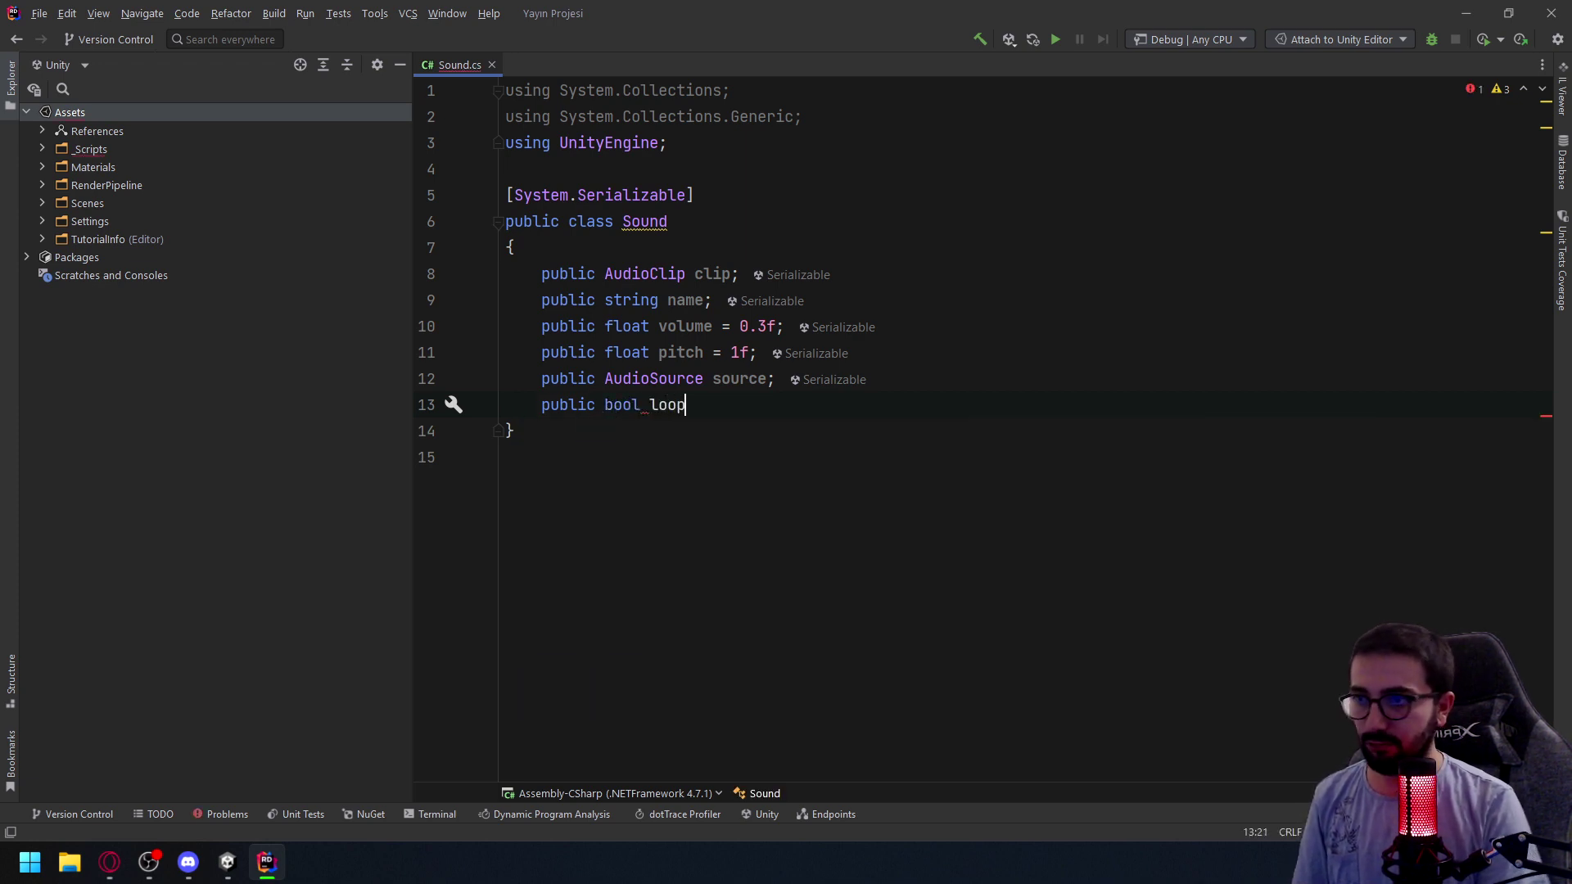
text(;)
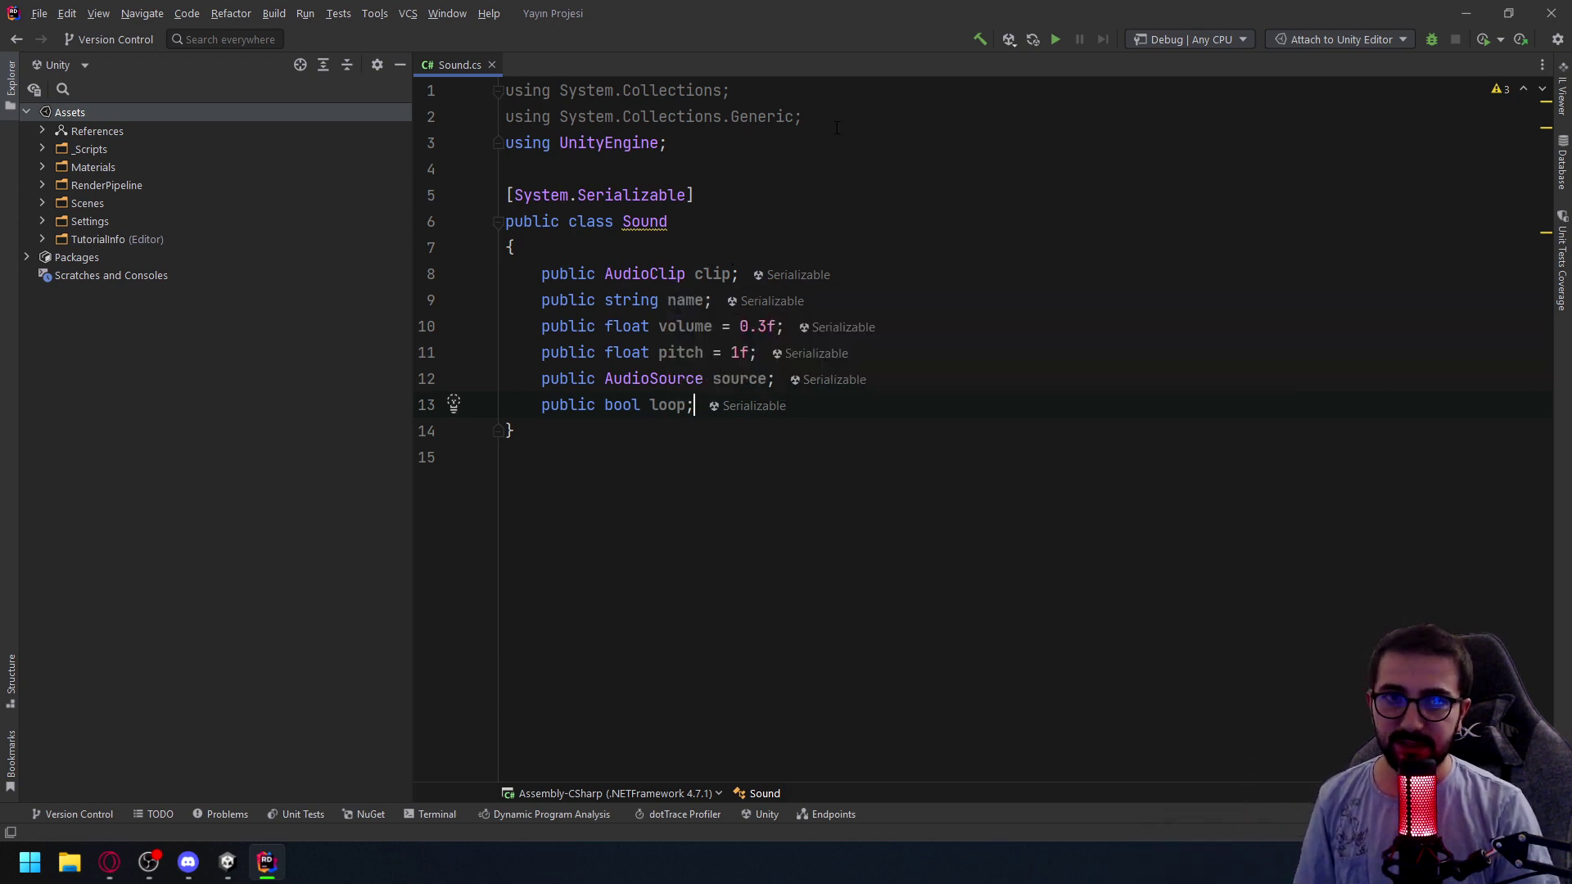
Delete the unused System.Collections and System.Collections.Generic usings and blank lines, then go to Unity
drag(833, 121, 505, 116)
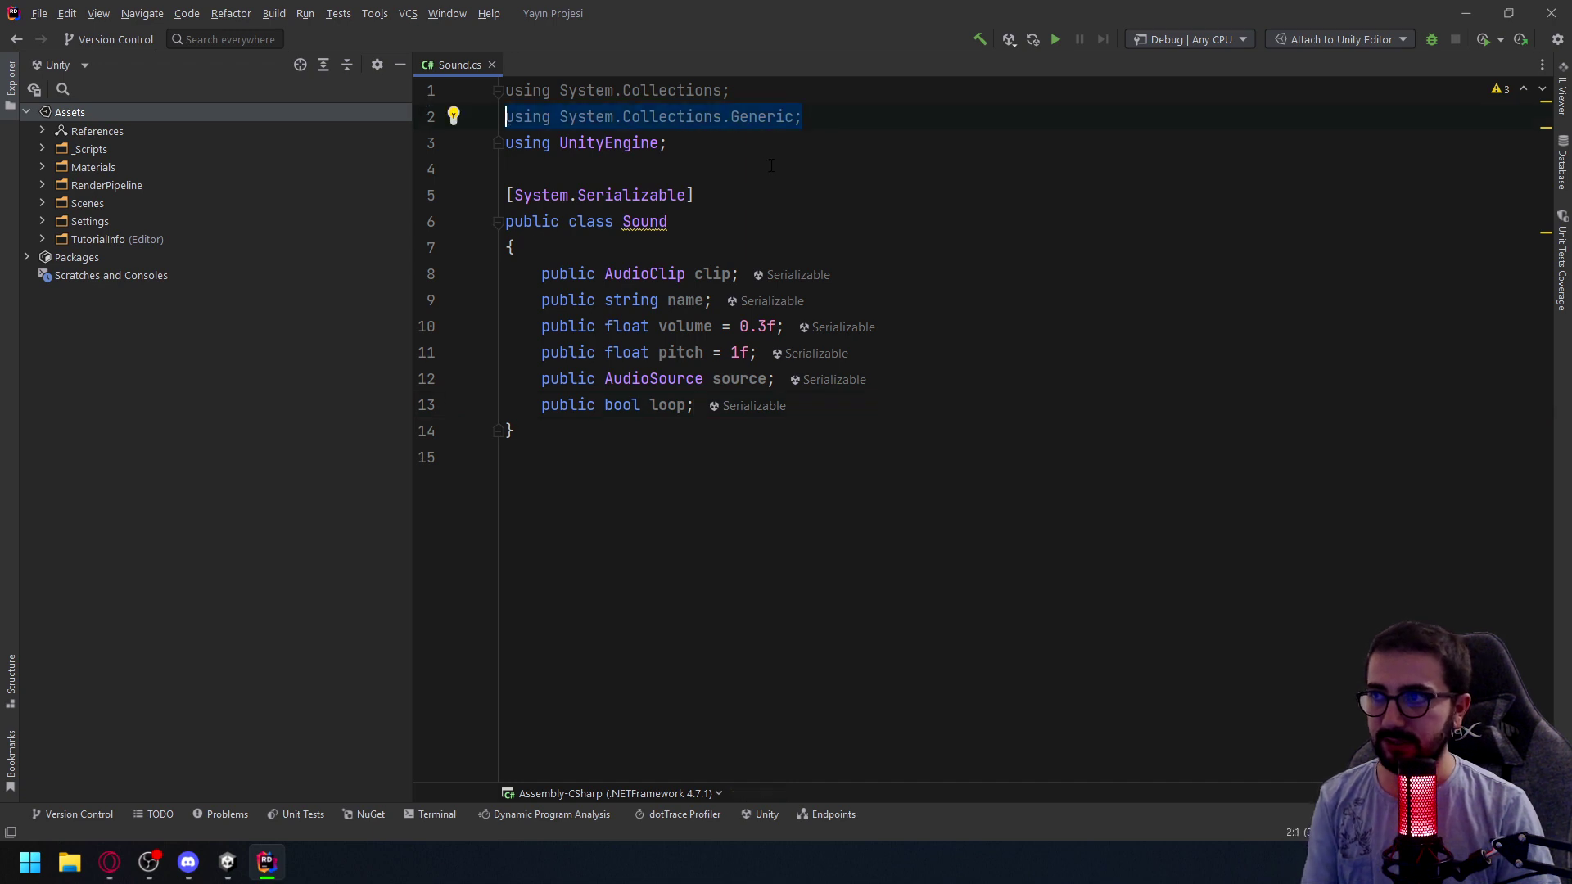
key(BackSpace)
drag(731, 90, 485, 90)
key(BackSpace)
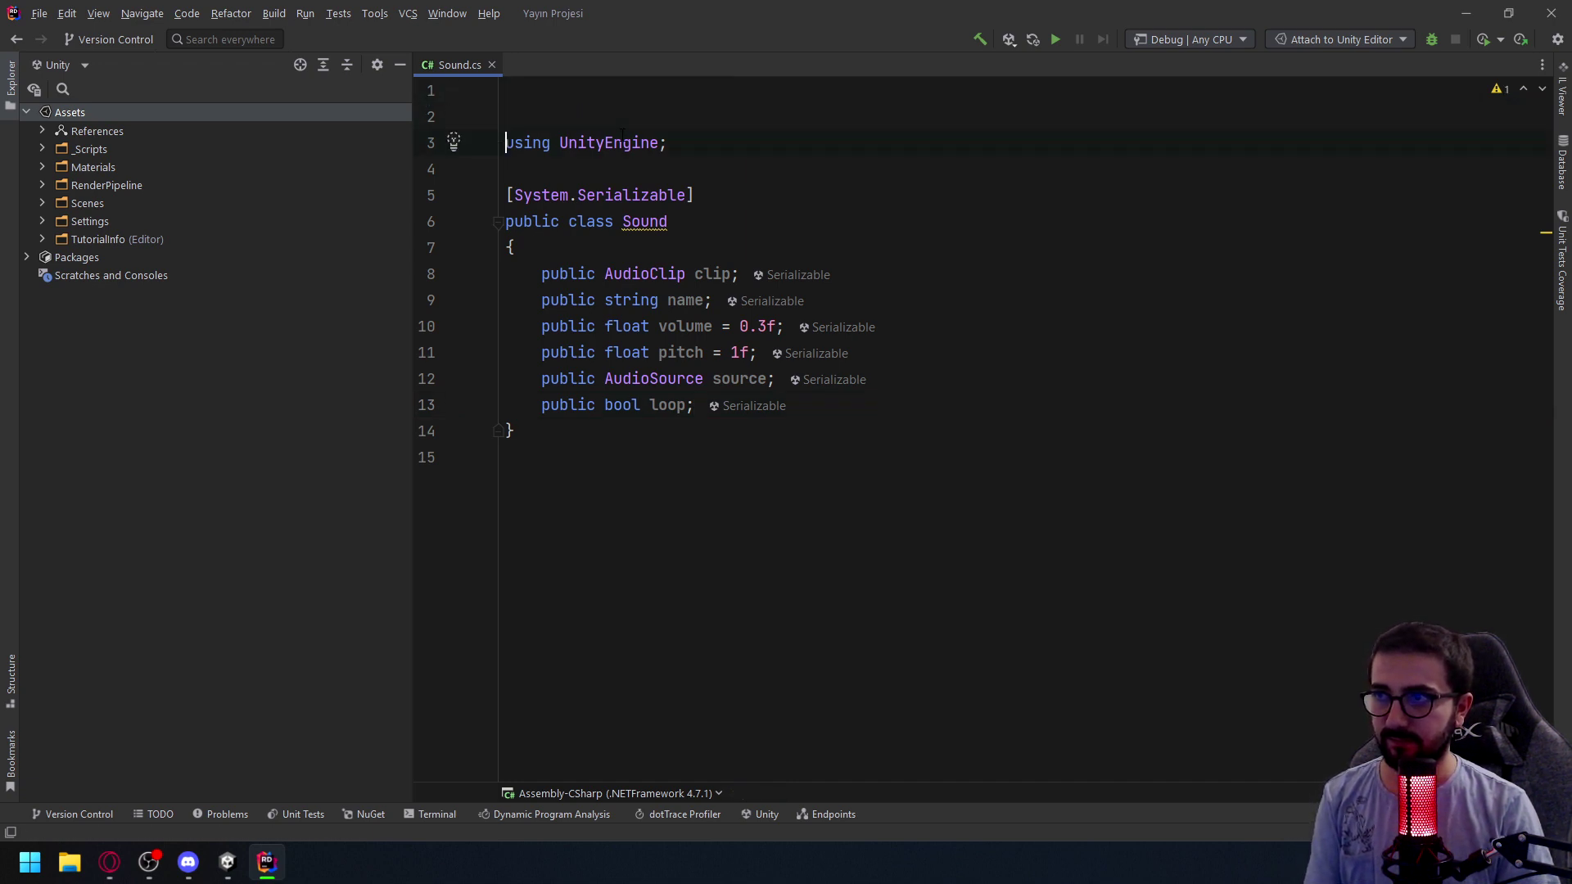
key(BackSpace)
key(BackSpace)
click(760, 506)
key(shift+Up)
key(shift+Up)
key(shift+Up)
click(760, 506)
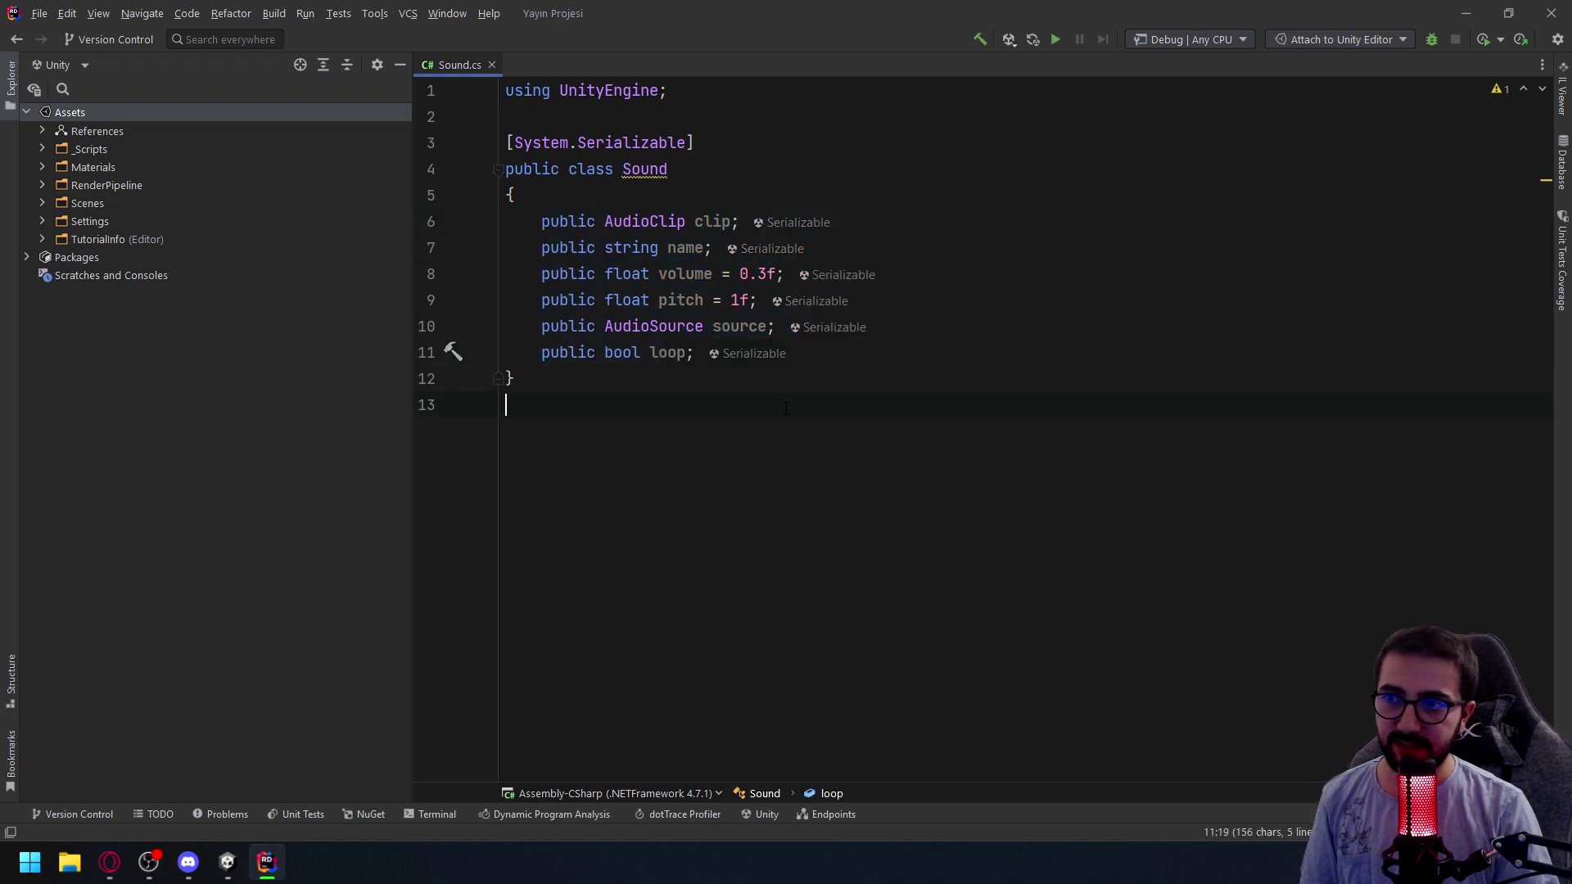
key(alt+Tab)
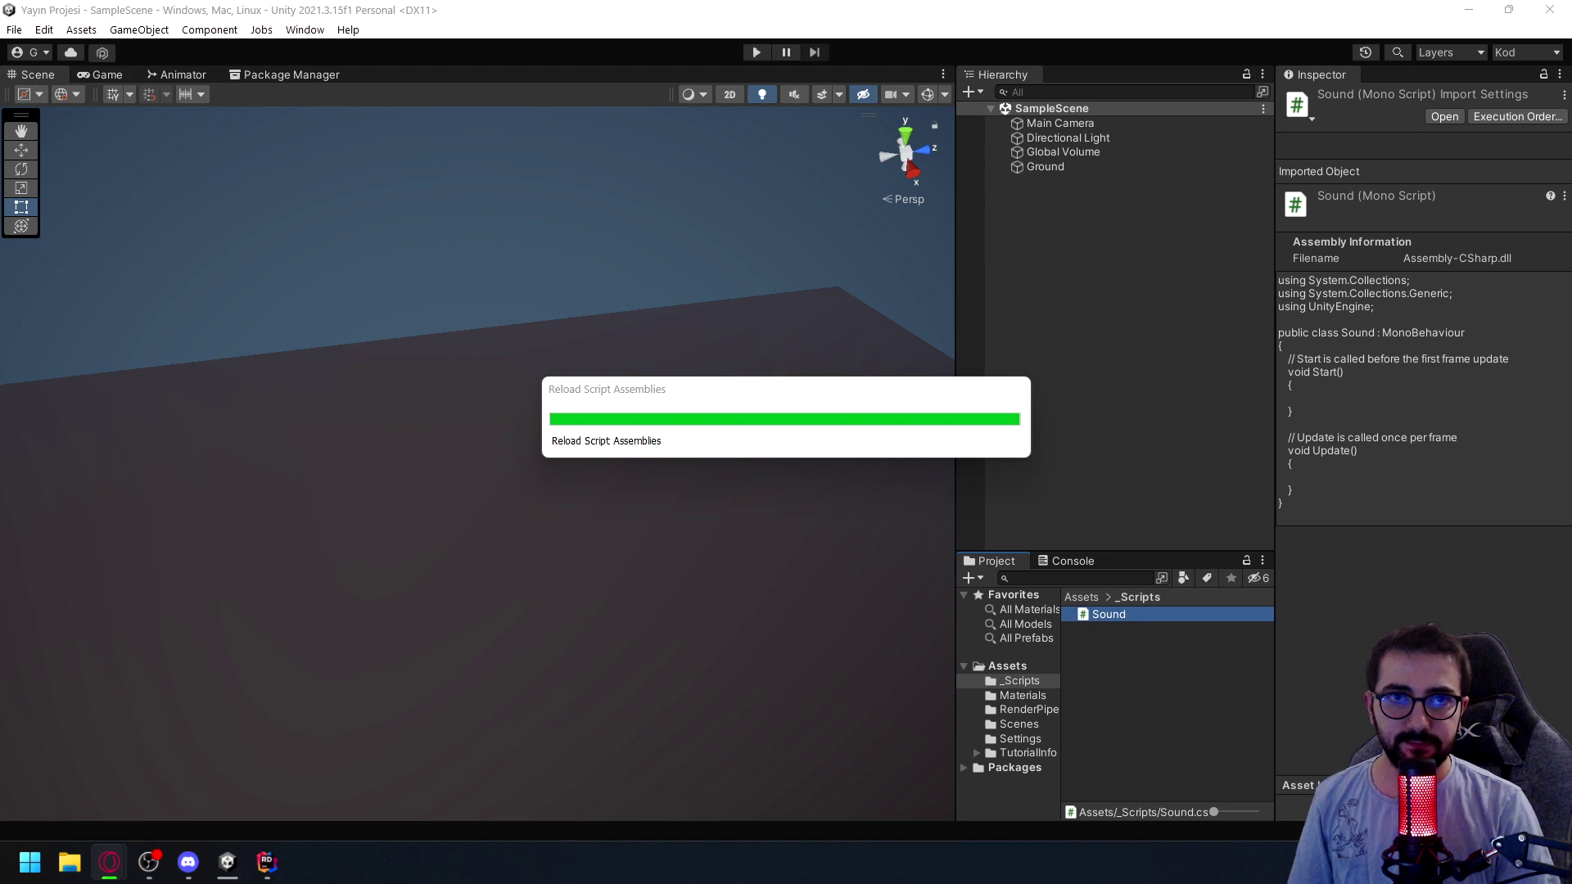
Create an AudioManager C# script in the _Scripts folder and return to Rider
right_click(1153, 701)
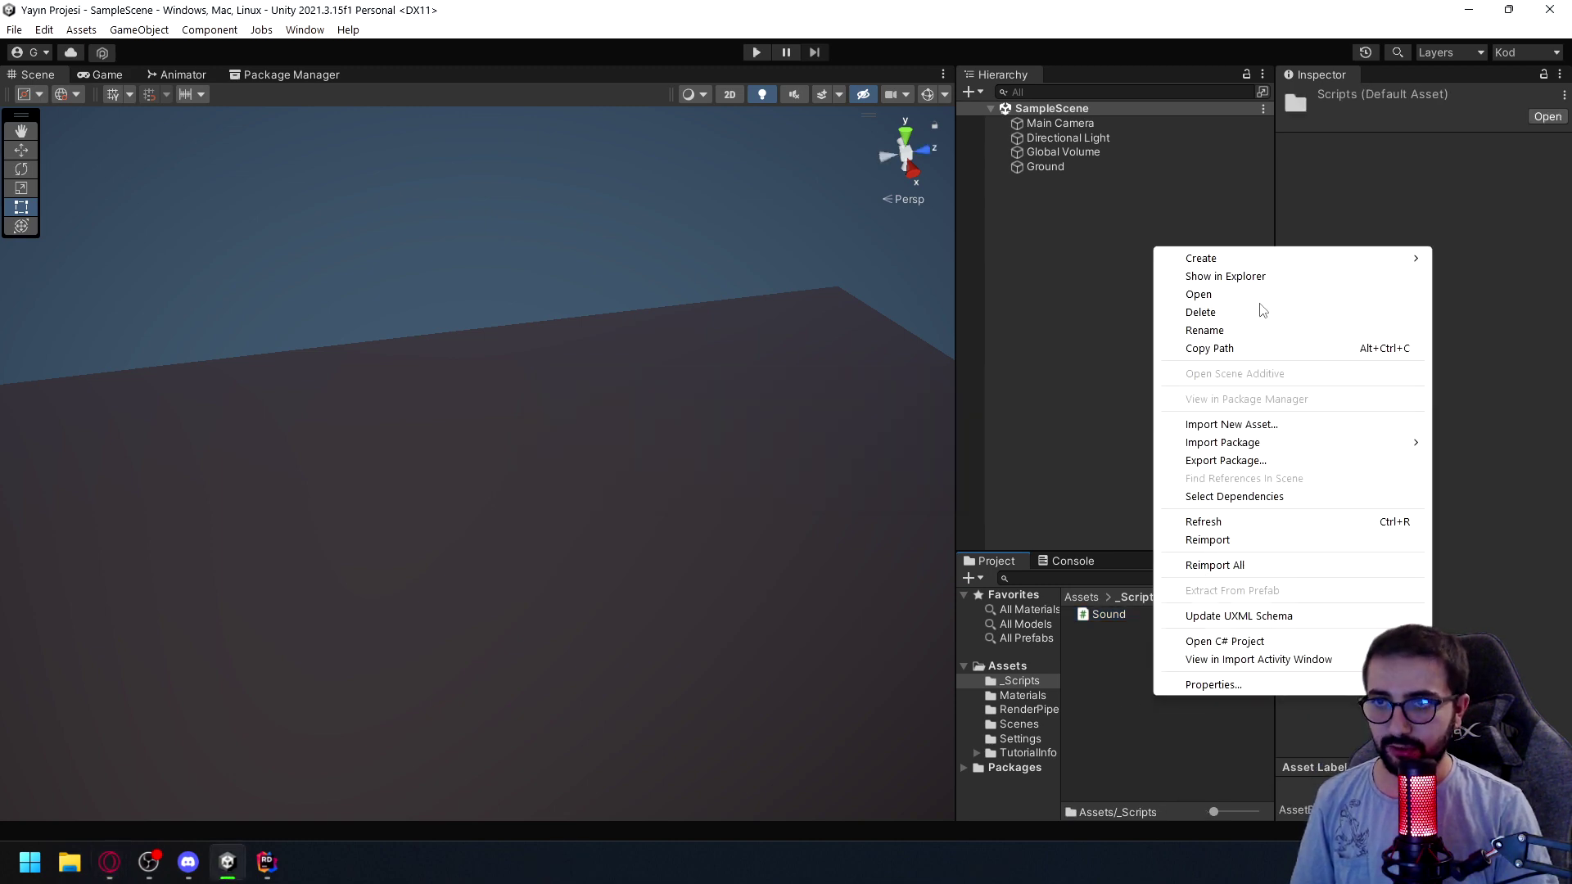
mouse_move(1257, 262)
mouse_move(1047, 188)
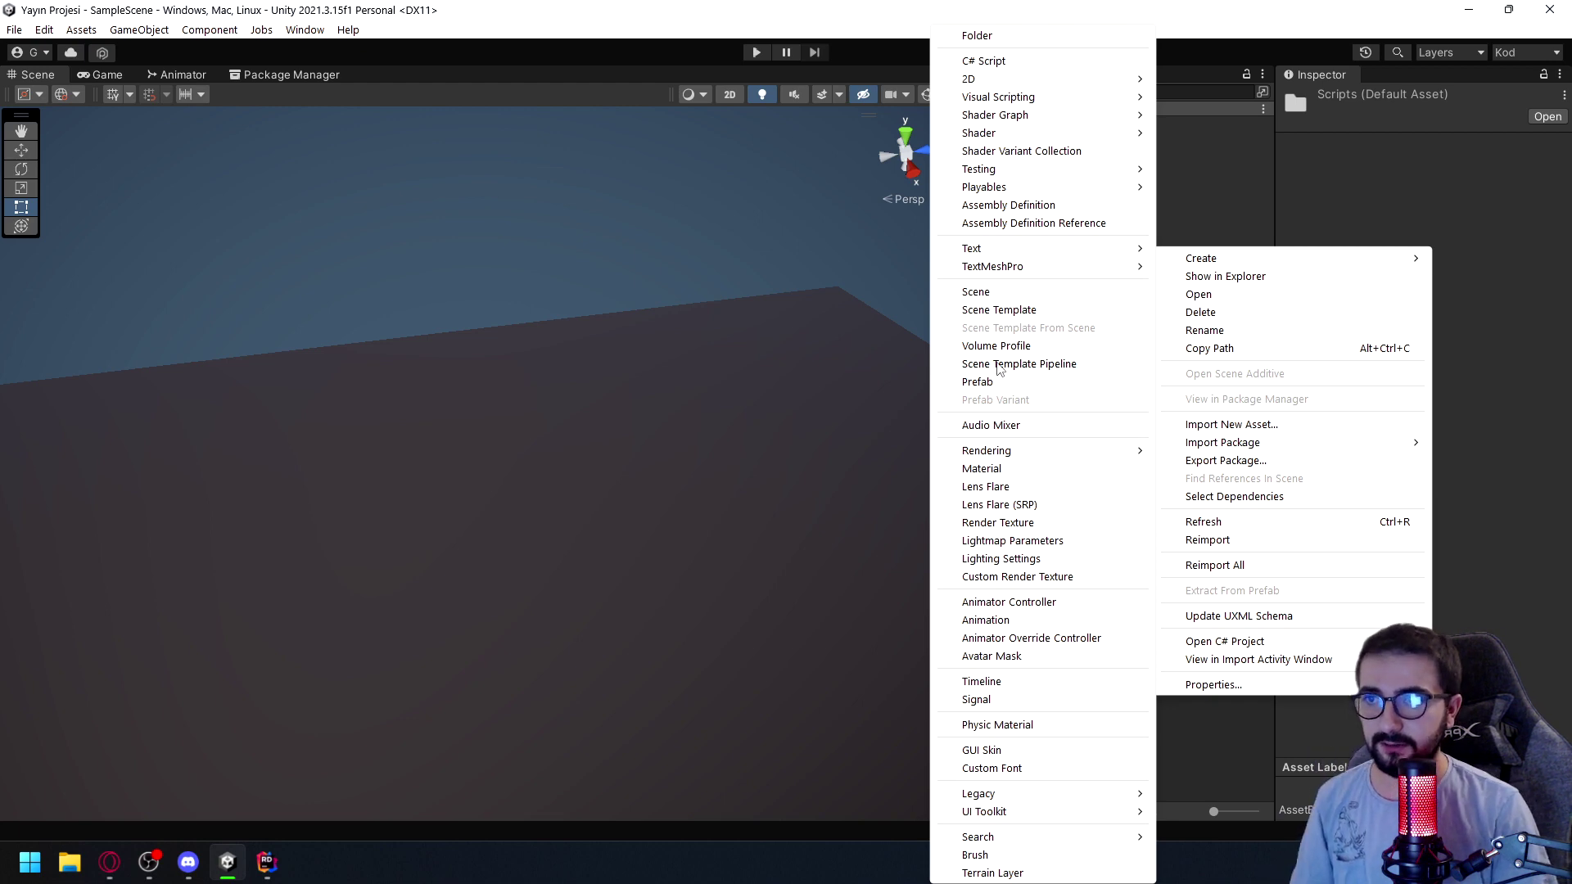
click(987, 61)
text(A)
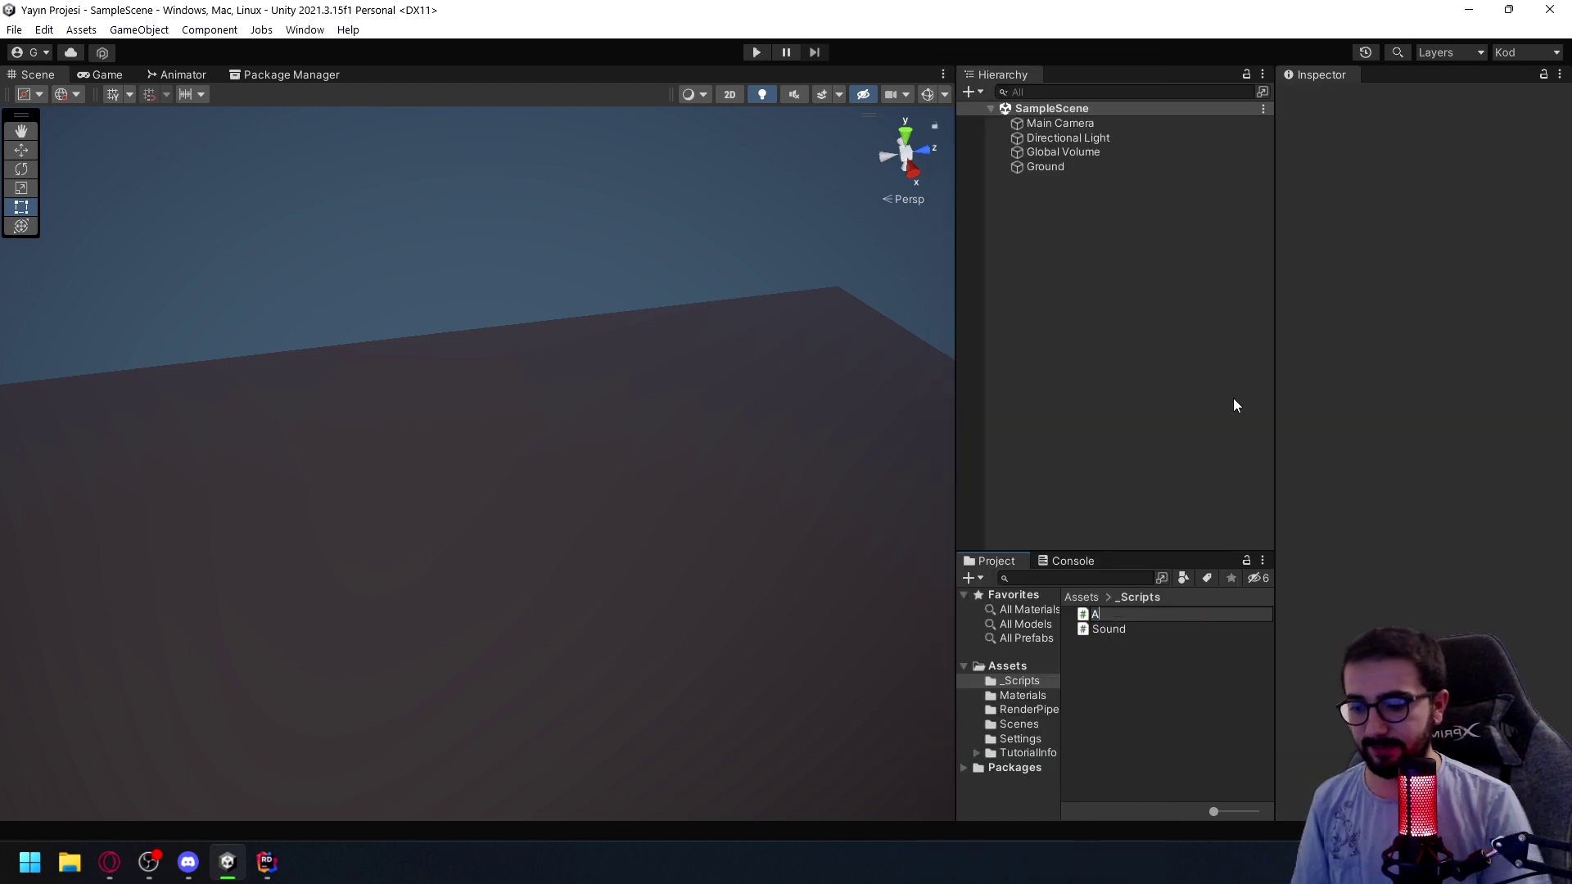
text(udioManager)
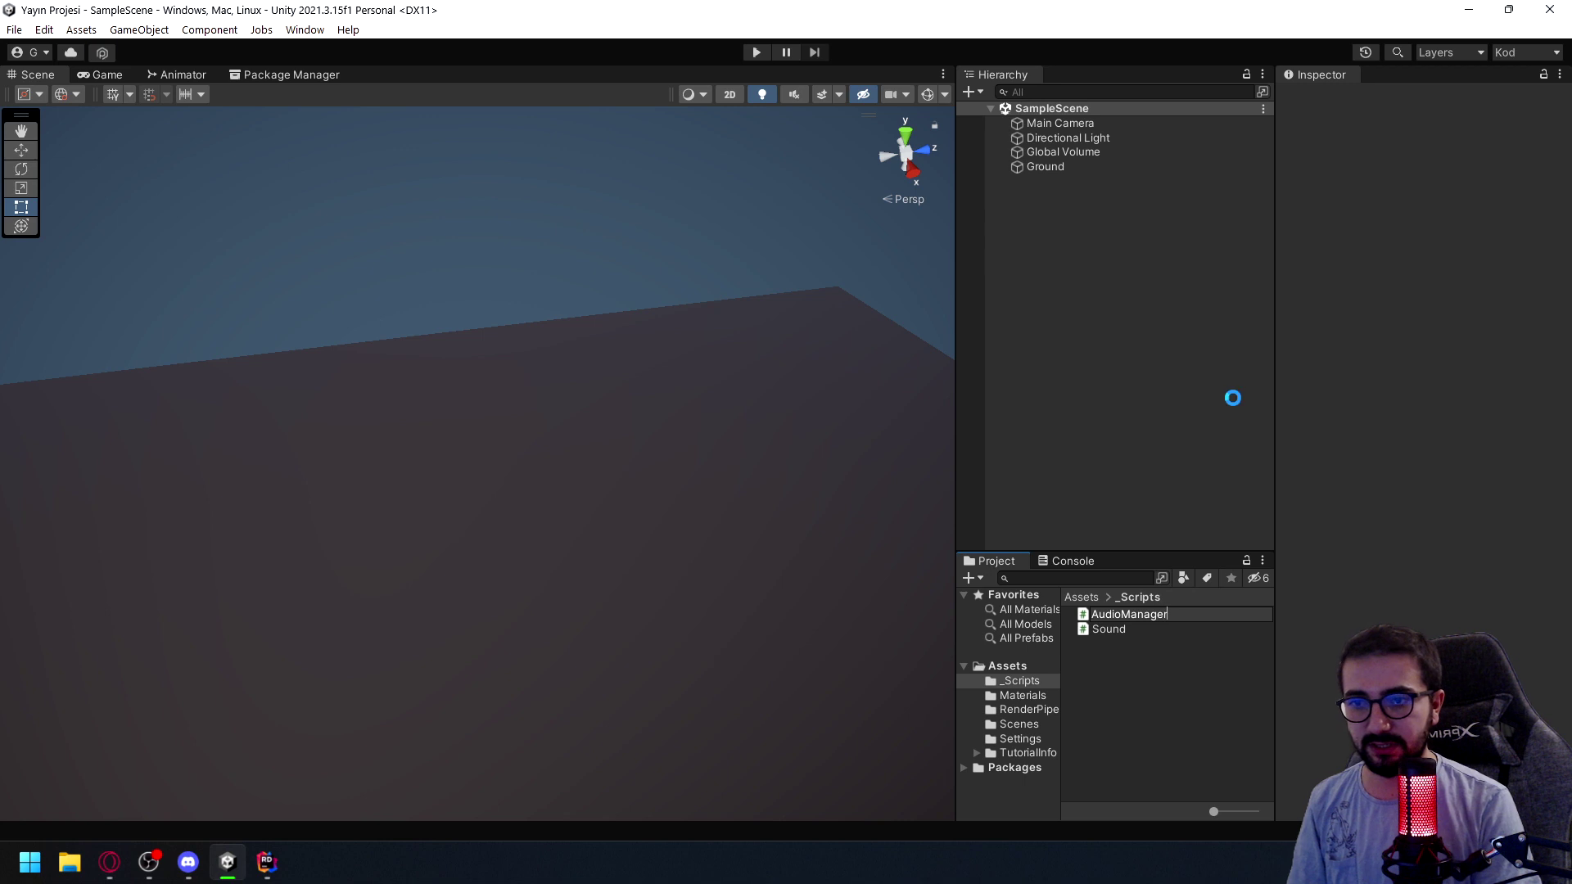
key(Return)
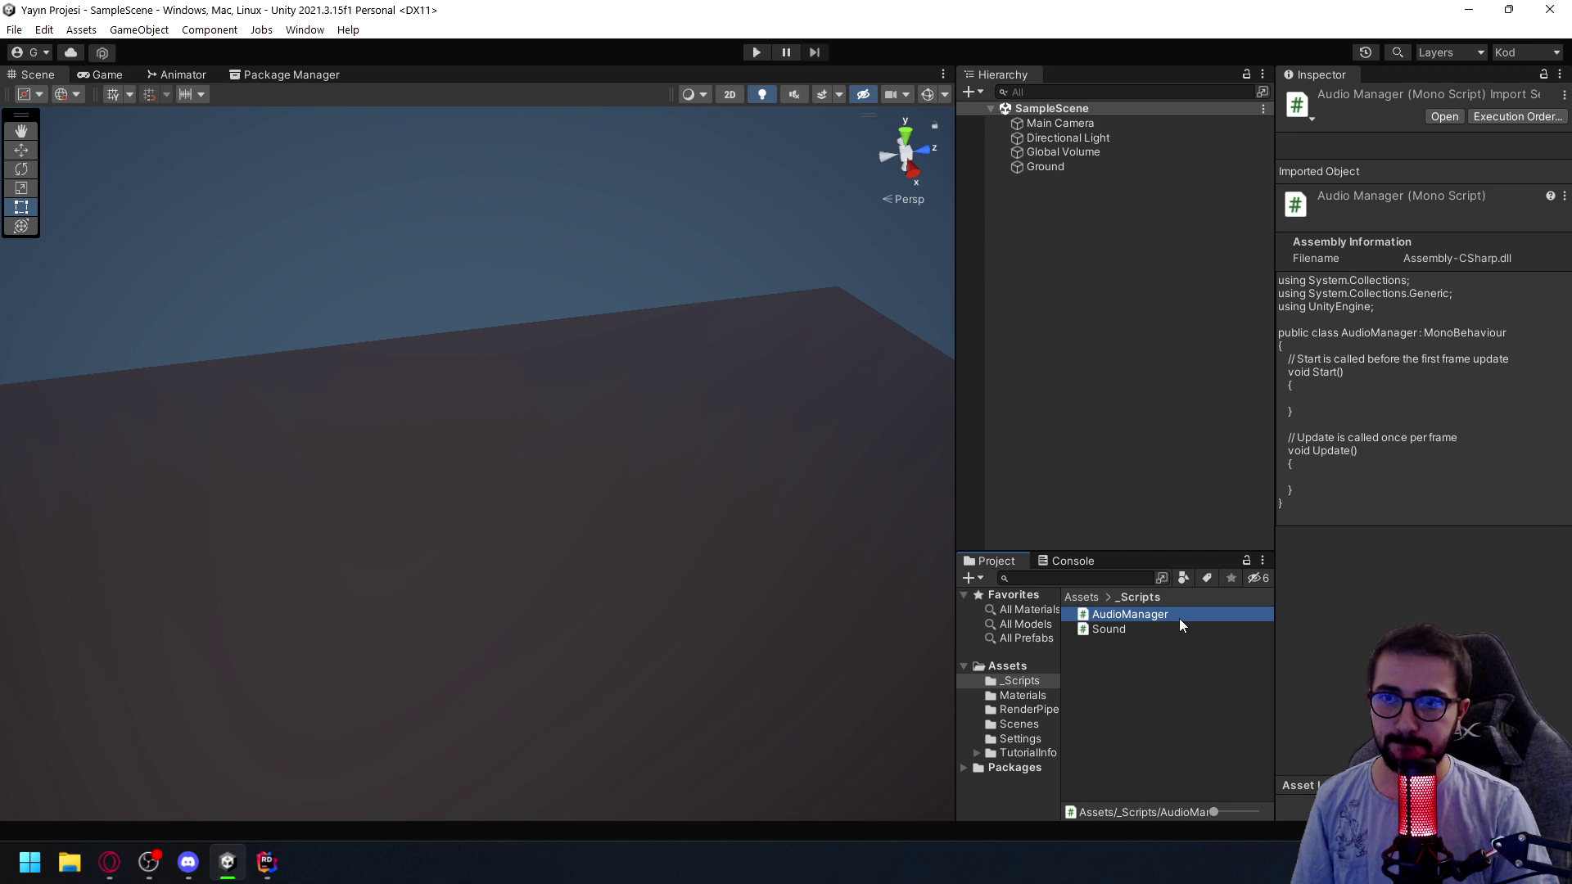
click(266, 862)
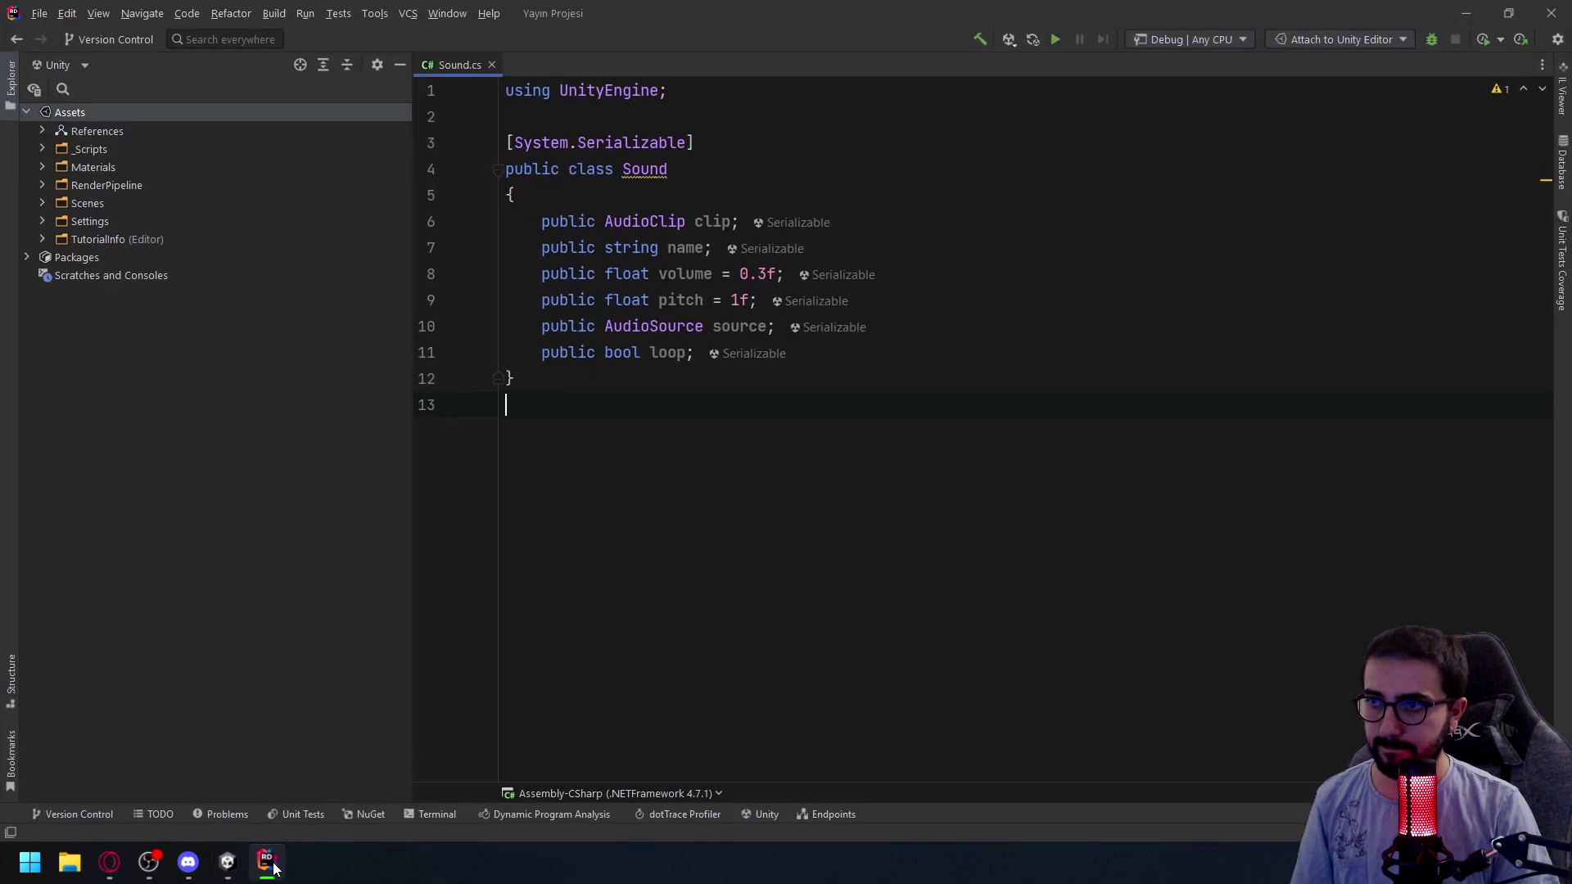
Open AudioManager.cs from _Scripts and delete its template Start and Update methods
click(42, 204)
click(45, 203)
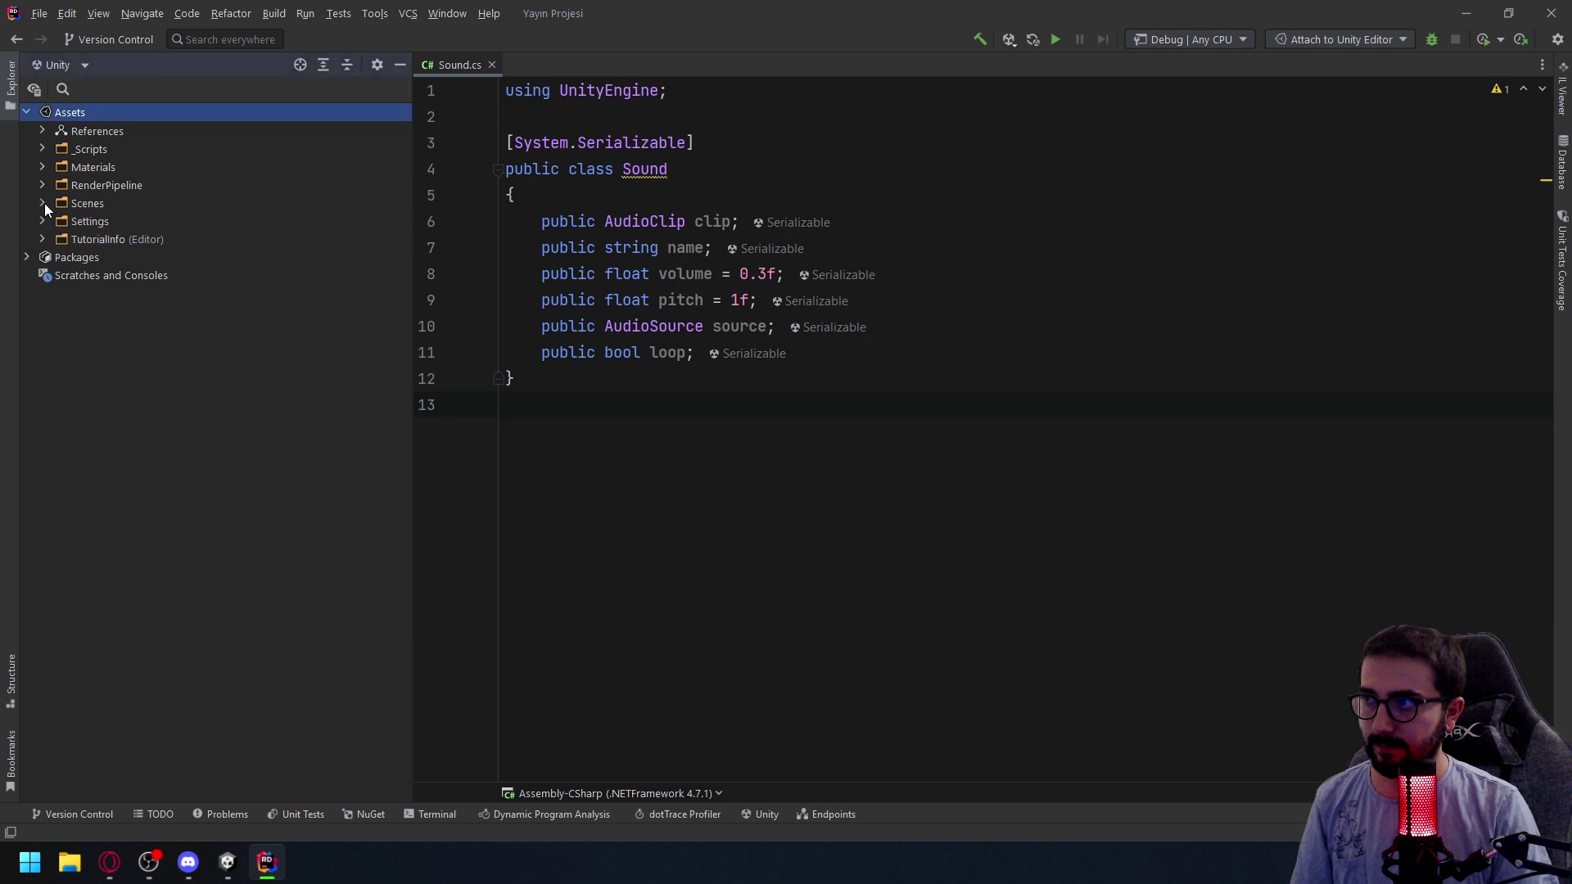
click(45, 150)
double_click(145, 169)
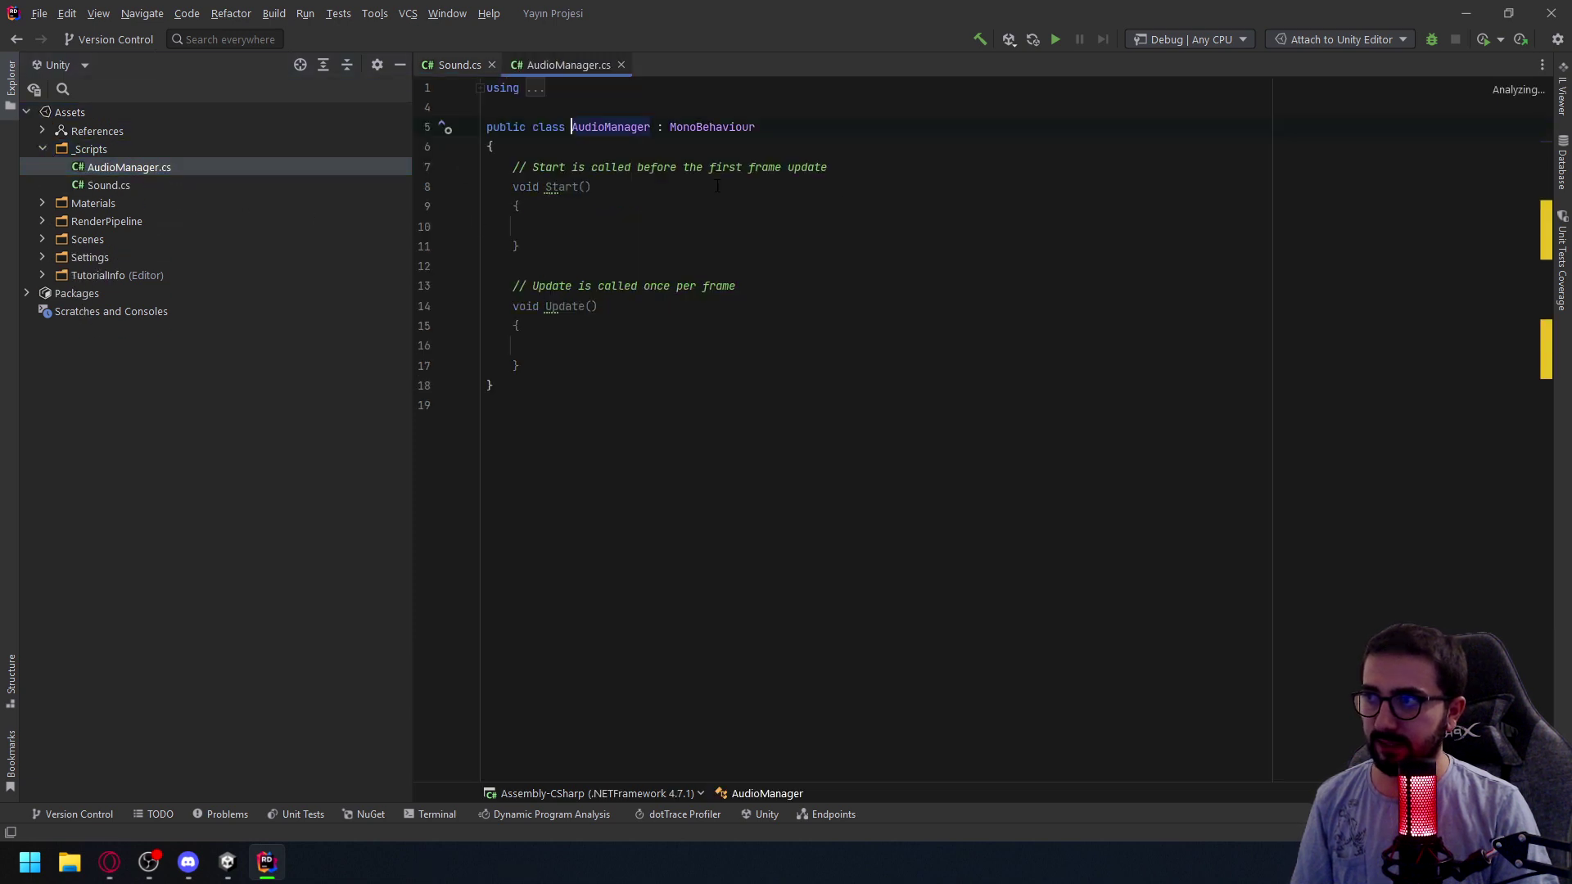
drag(491, 402, 488, 188)
key(BackSpace)
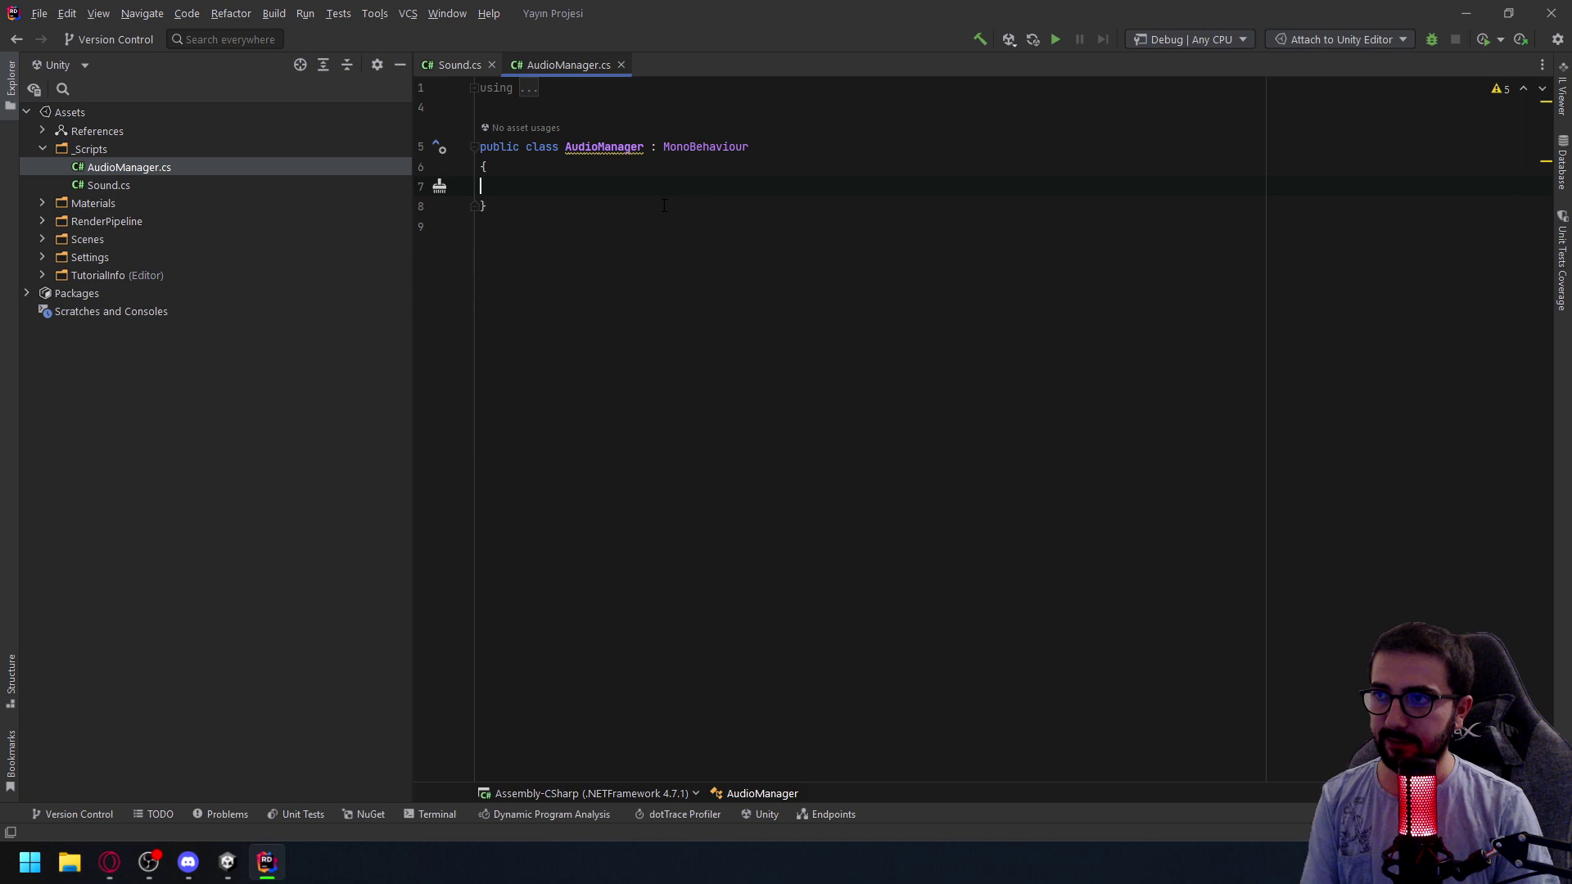
ctrl+scroll(864, 257, up, 5)
ctrl+scroll(658, 235, down, 1)
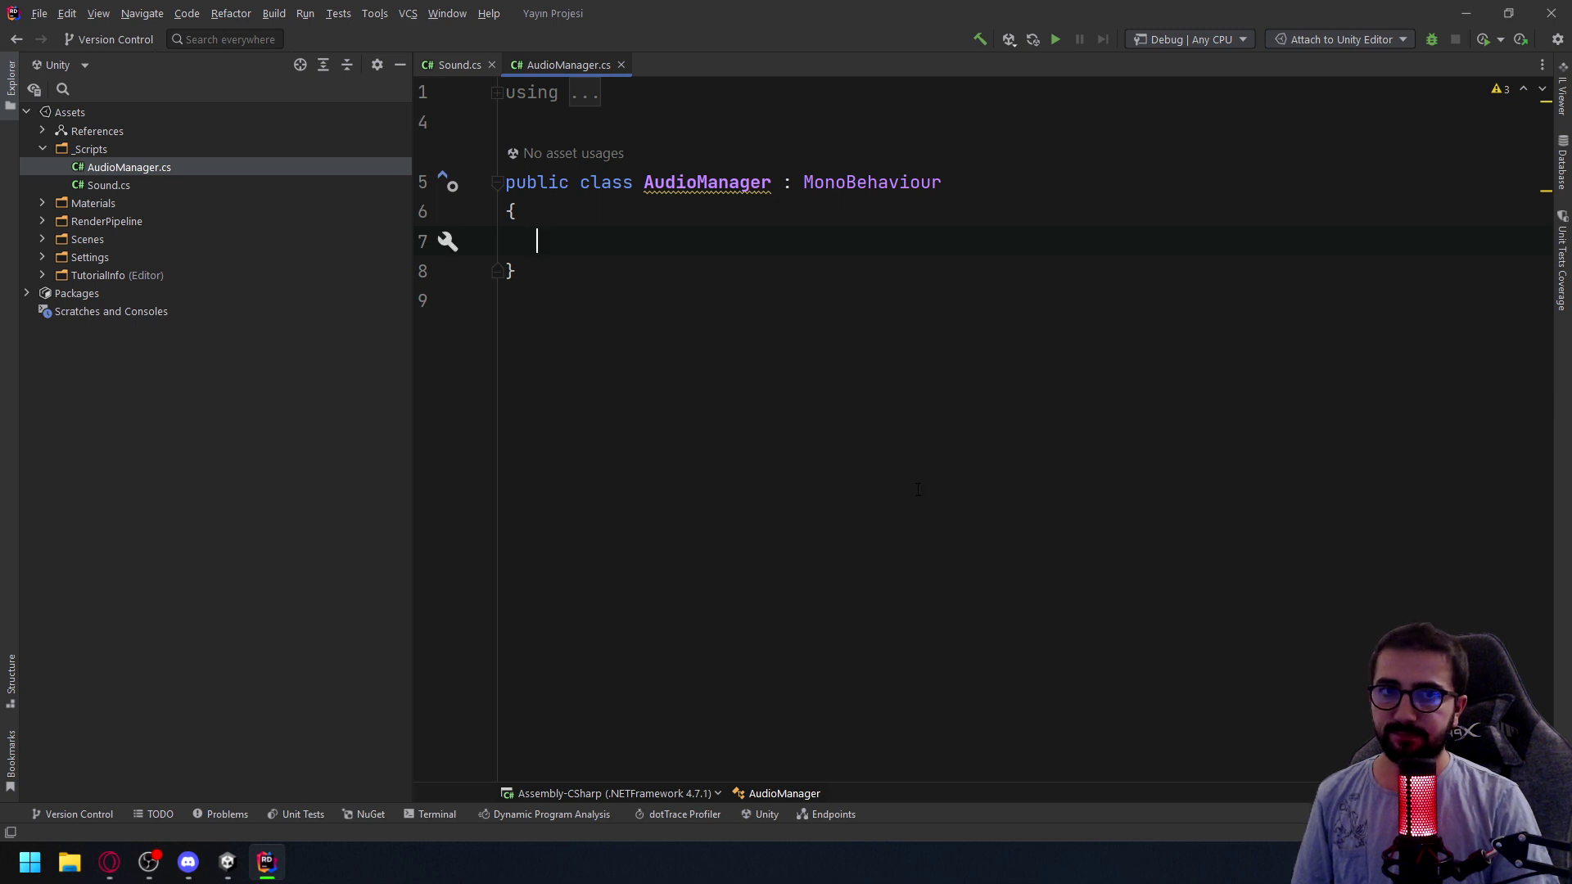
Declare 'public Sound[] sounds;' in AudioManager and leave blank lines below it
text(public)
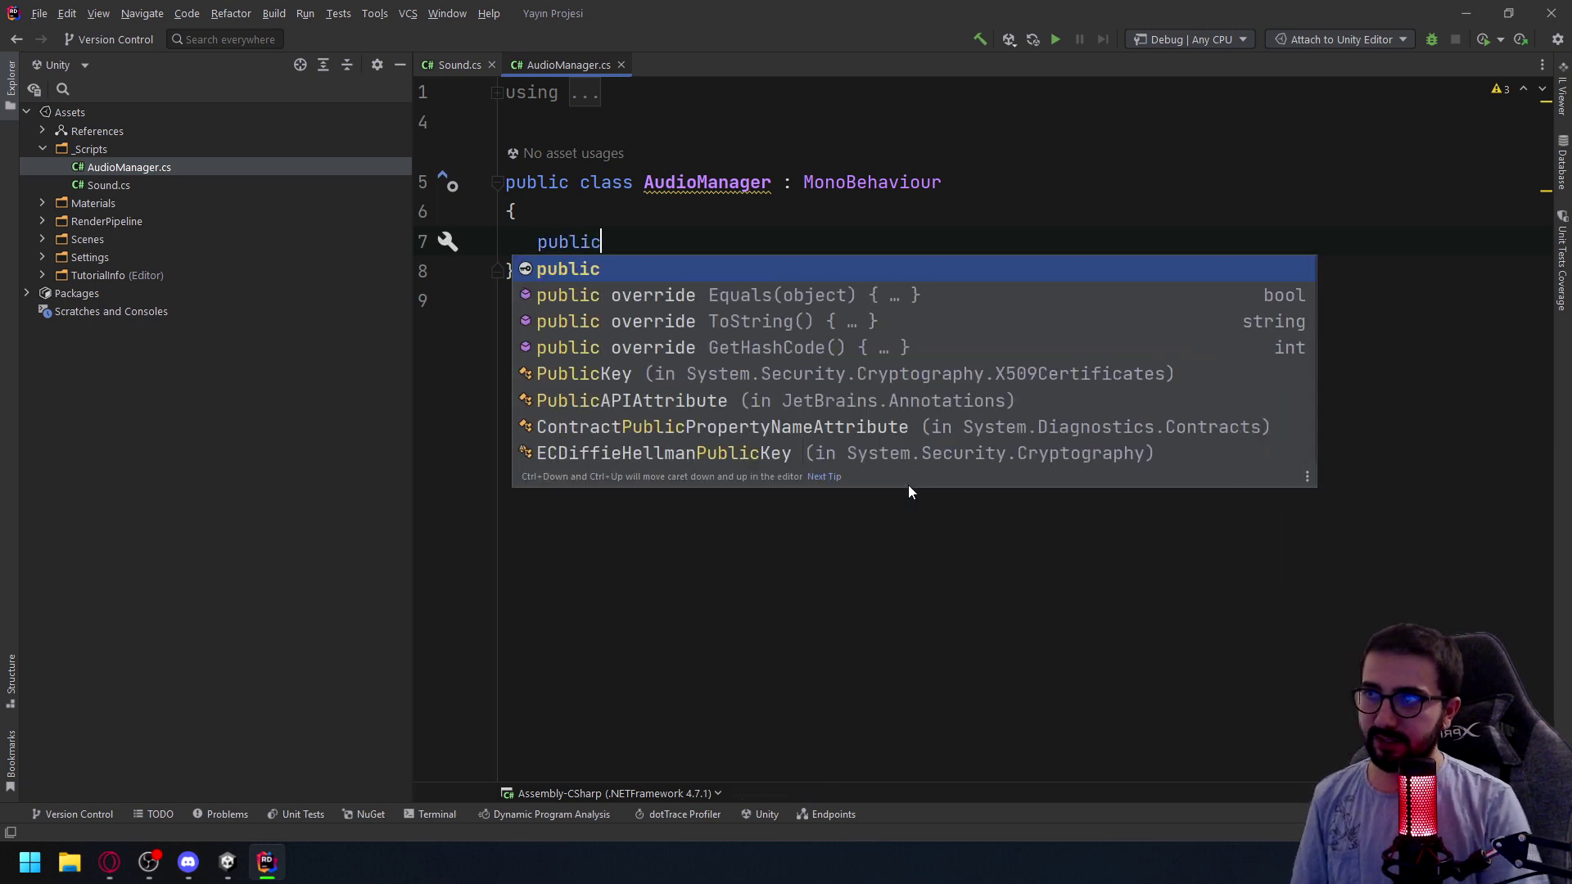
key(Escape)
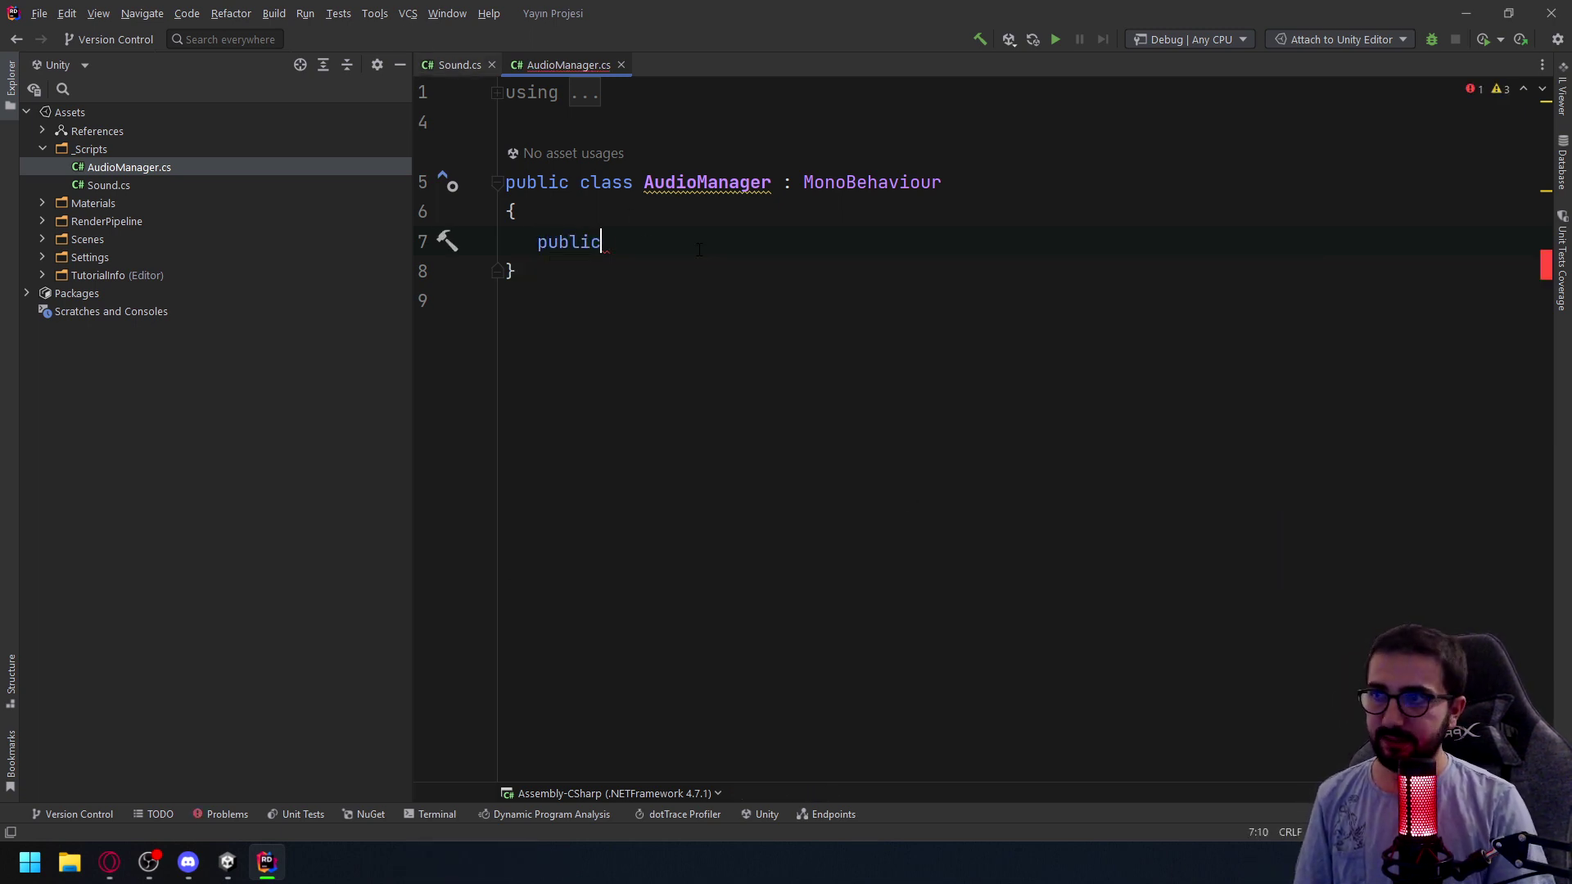
text( Sou)
key(Return)
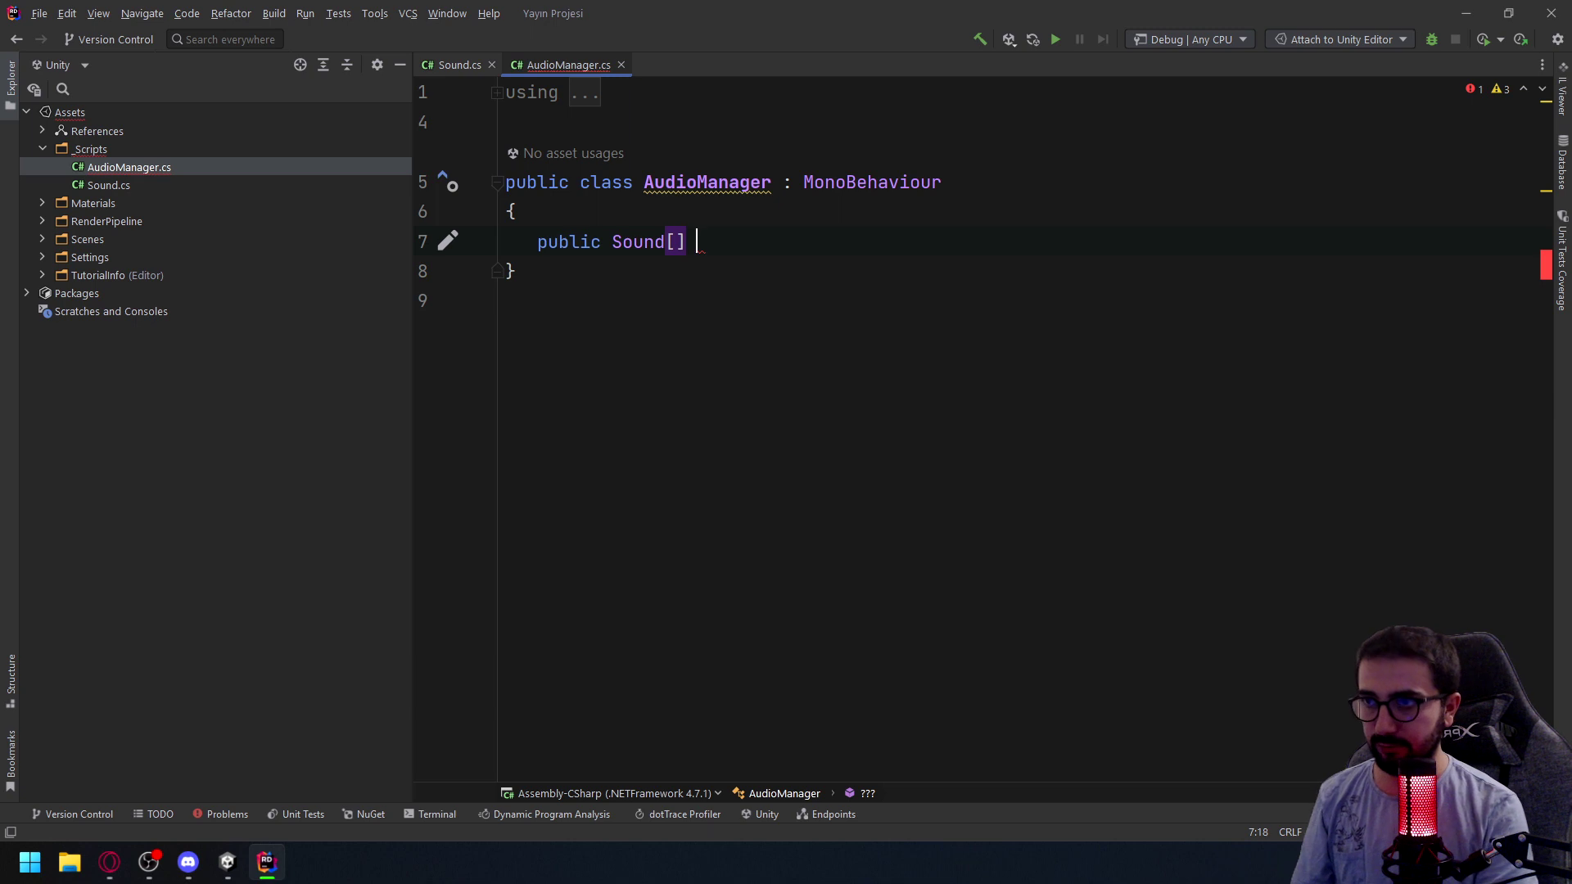
text(soun)
key(Return)
text(;)
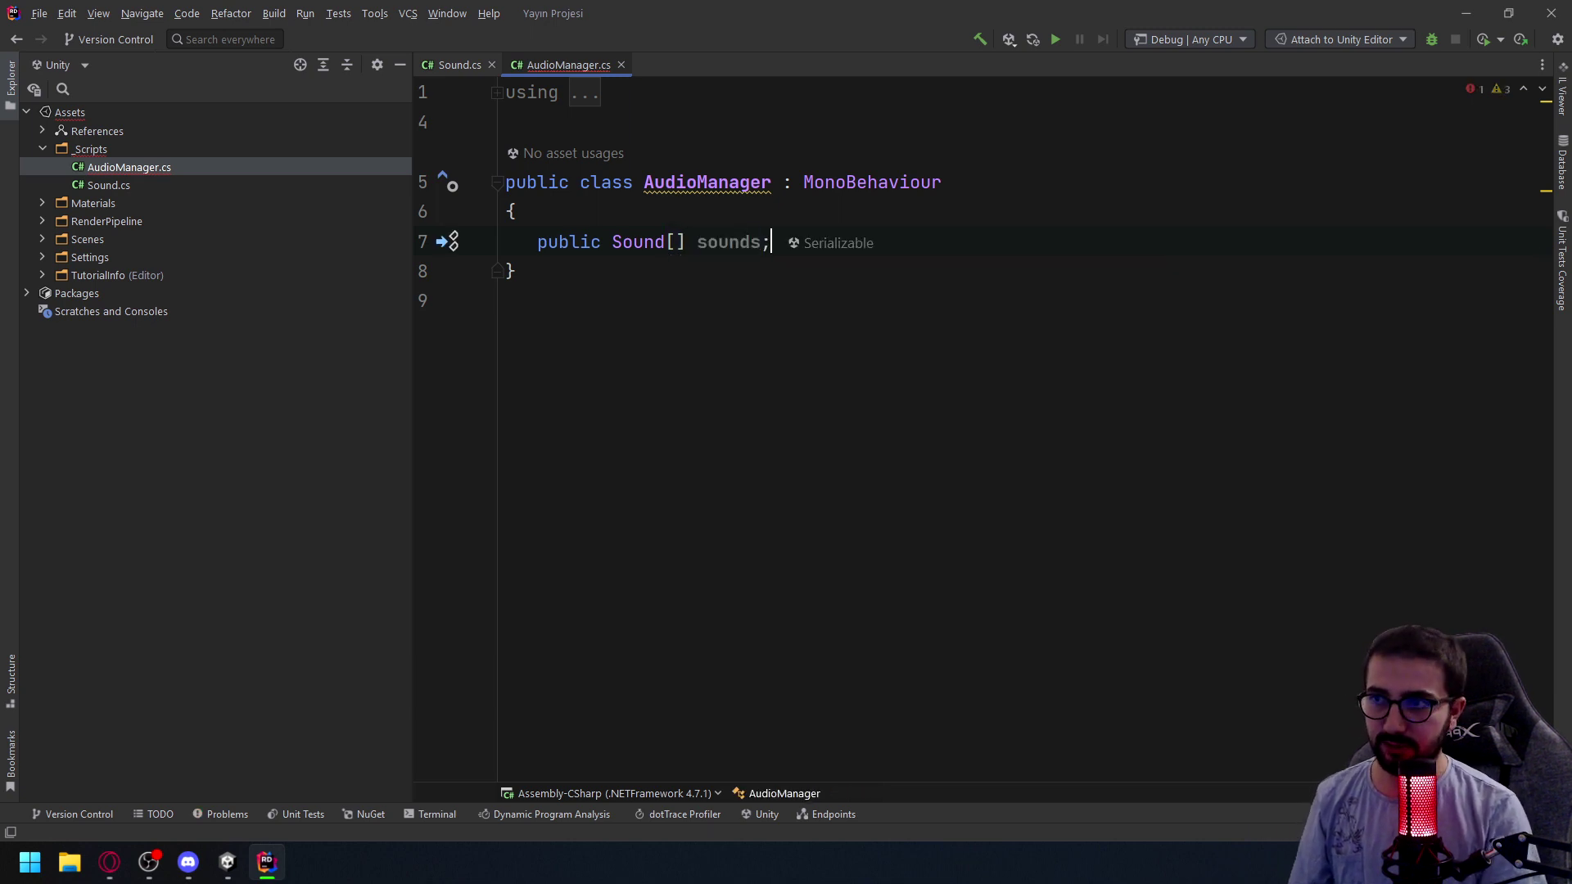
key(Return)
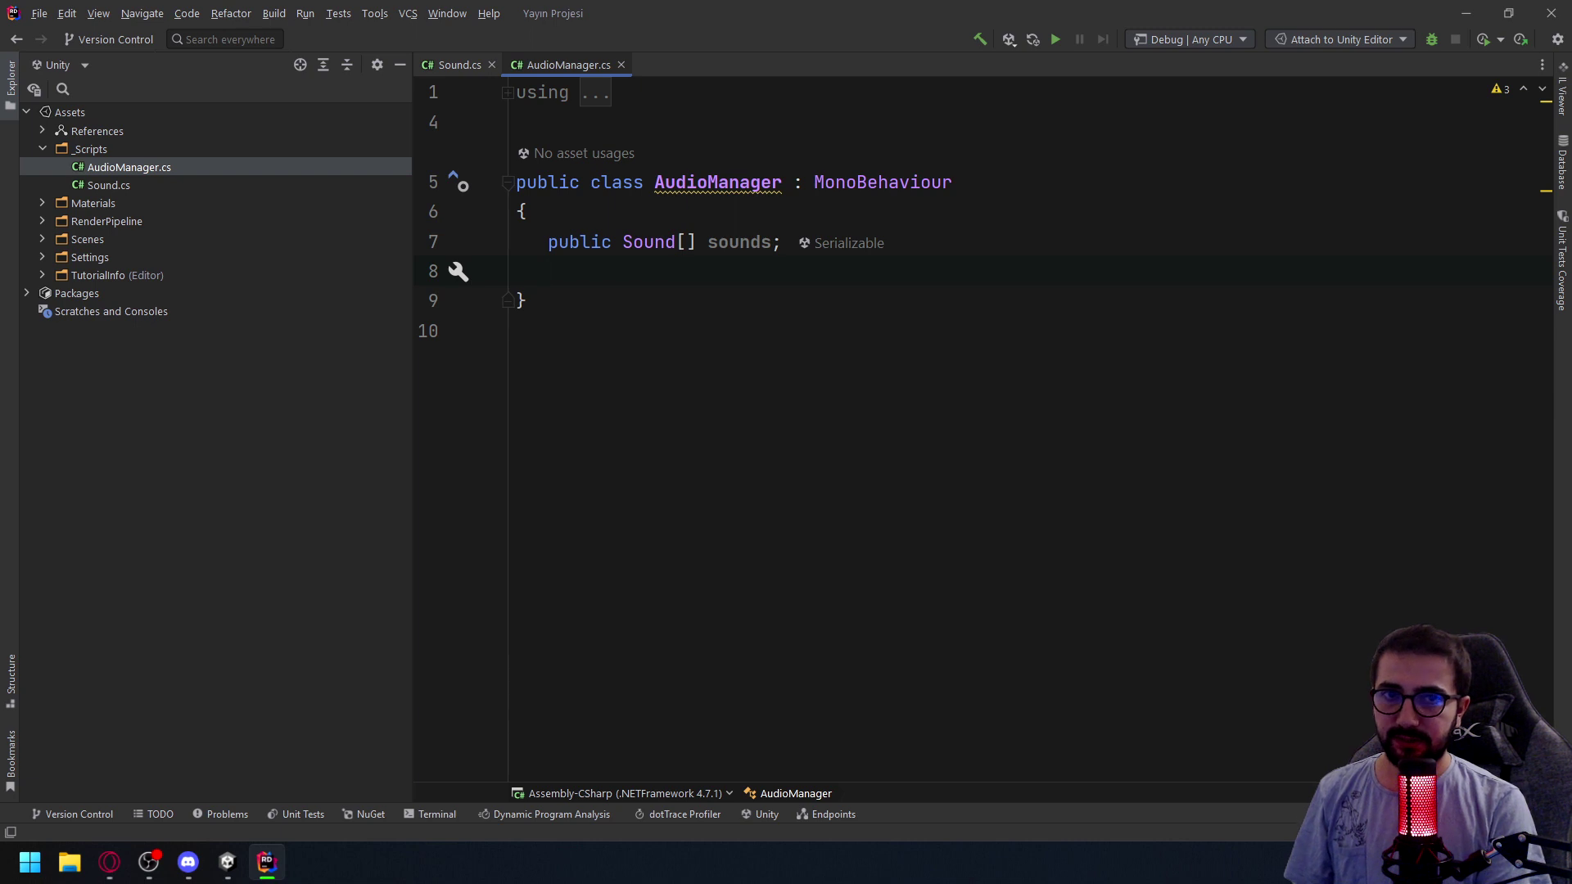
text(p)
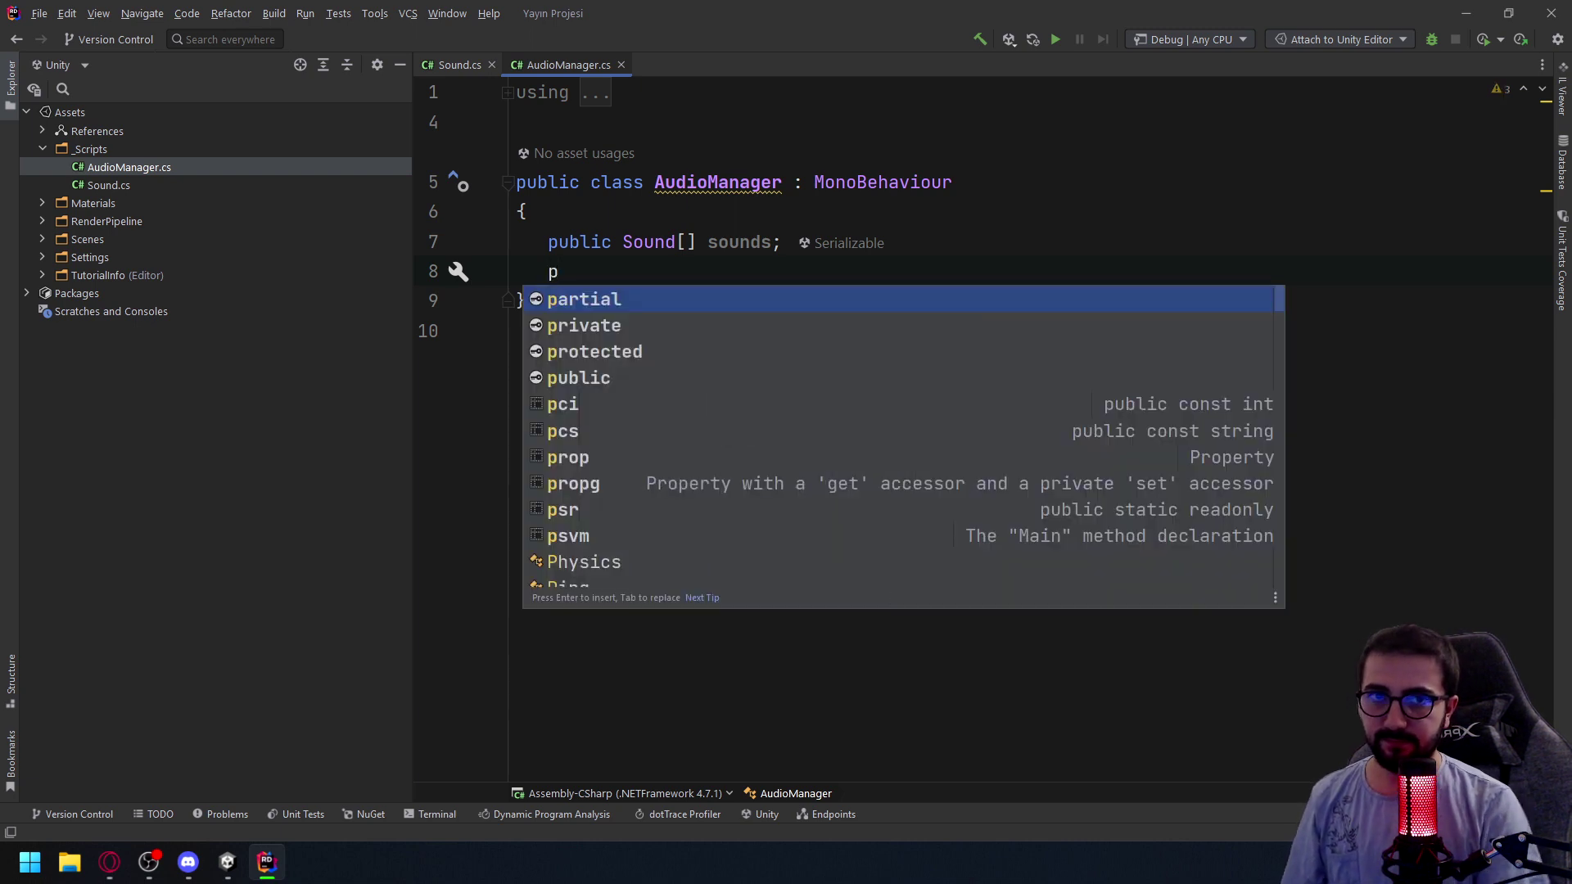
key(Escape)
key(Return)
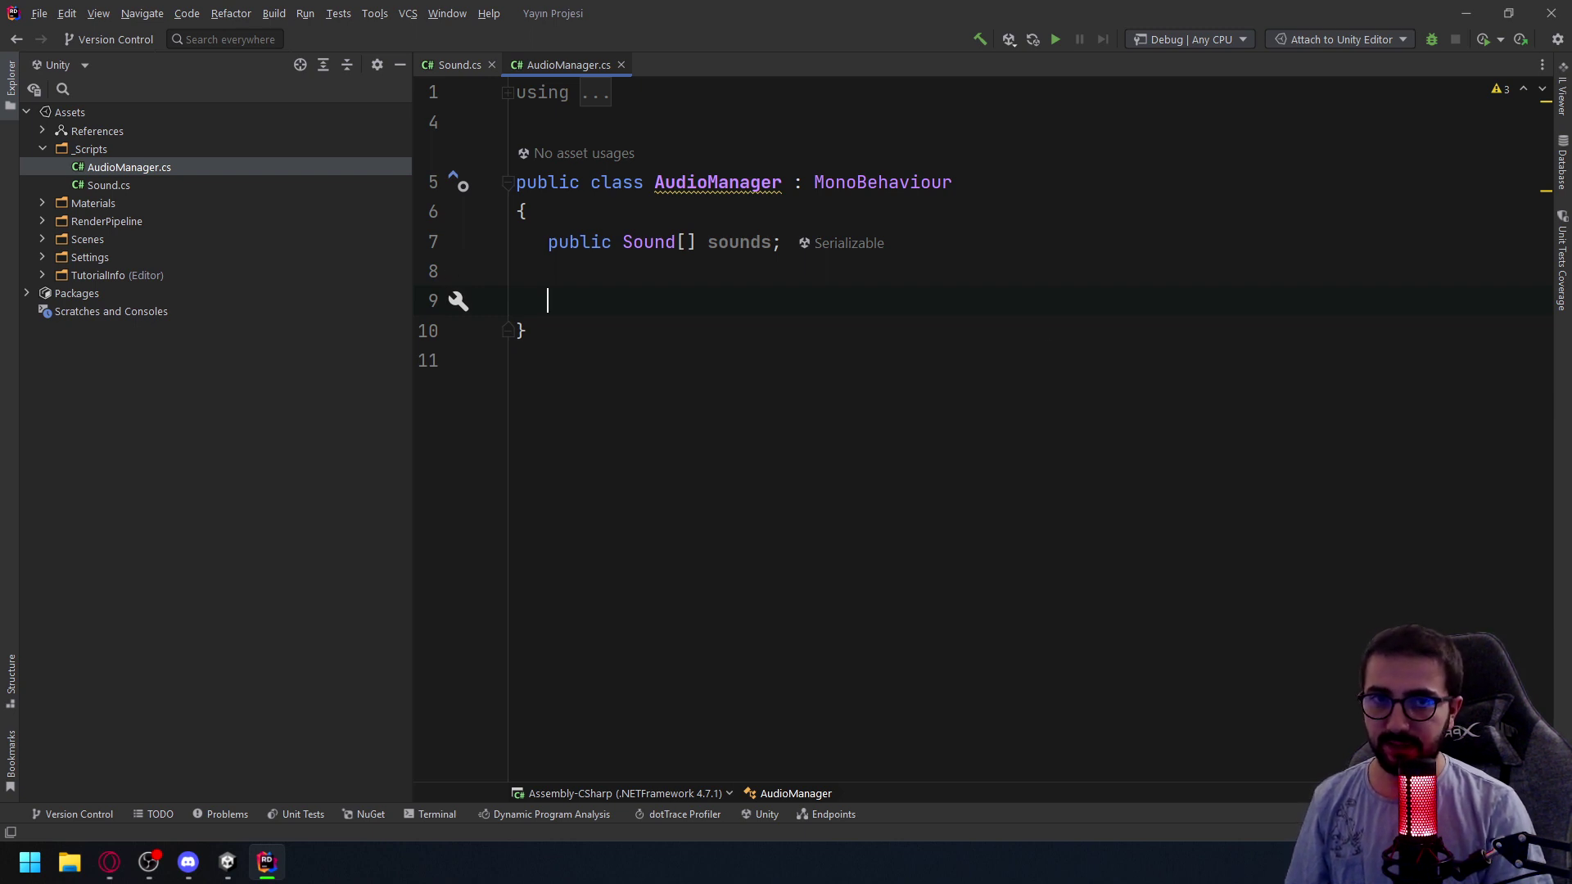
Generate a Start method in AudioManager and remove its placeholder throw statement
text(star)
key(Return)
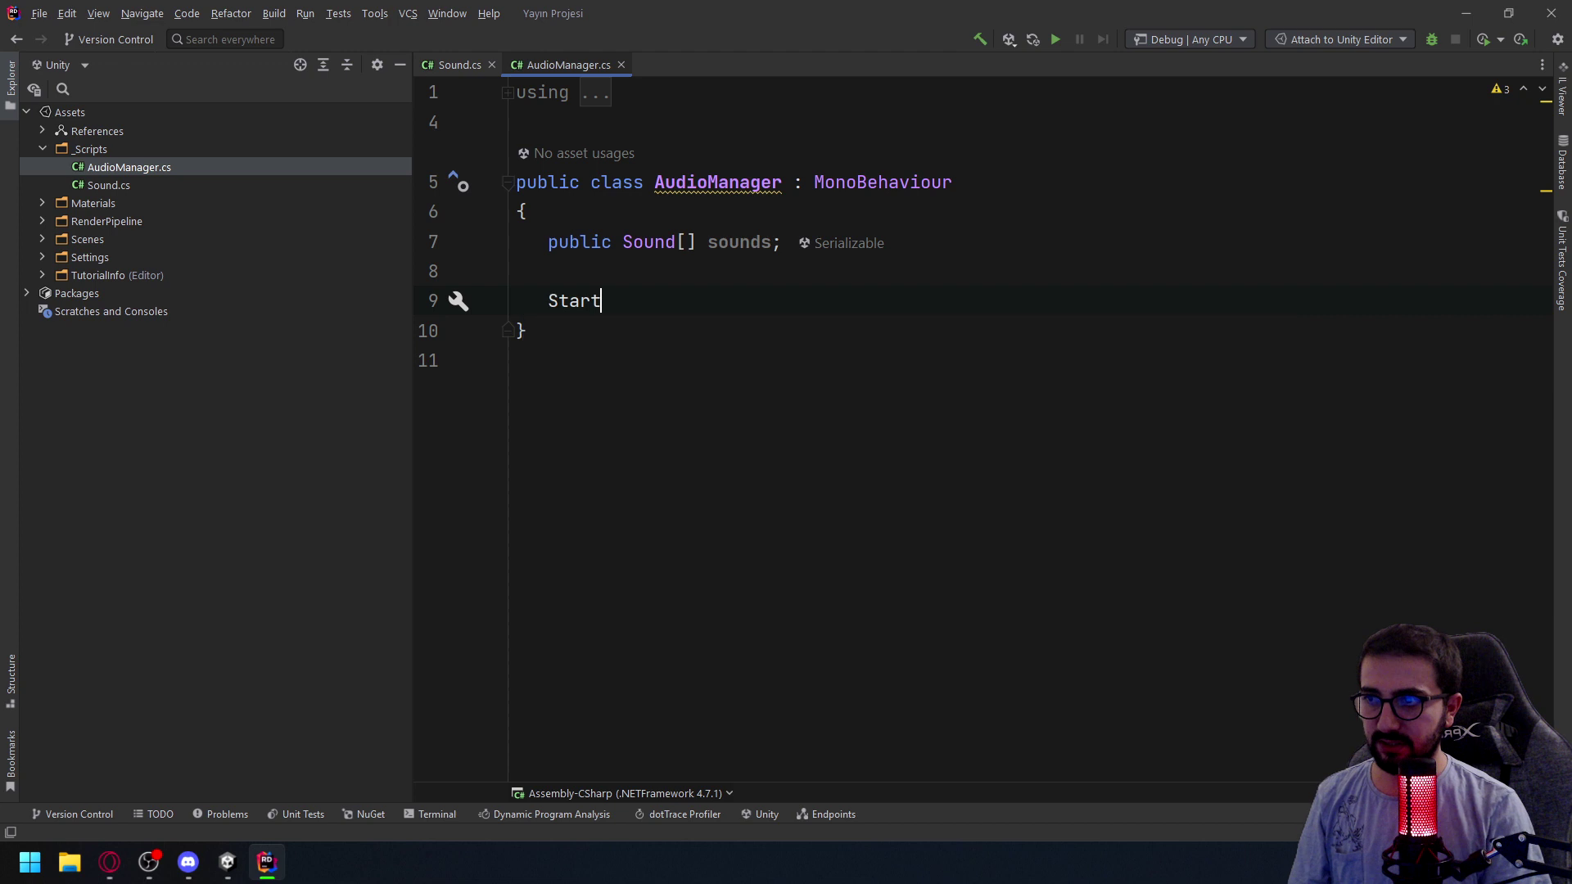
key(BackSpace)
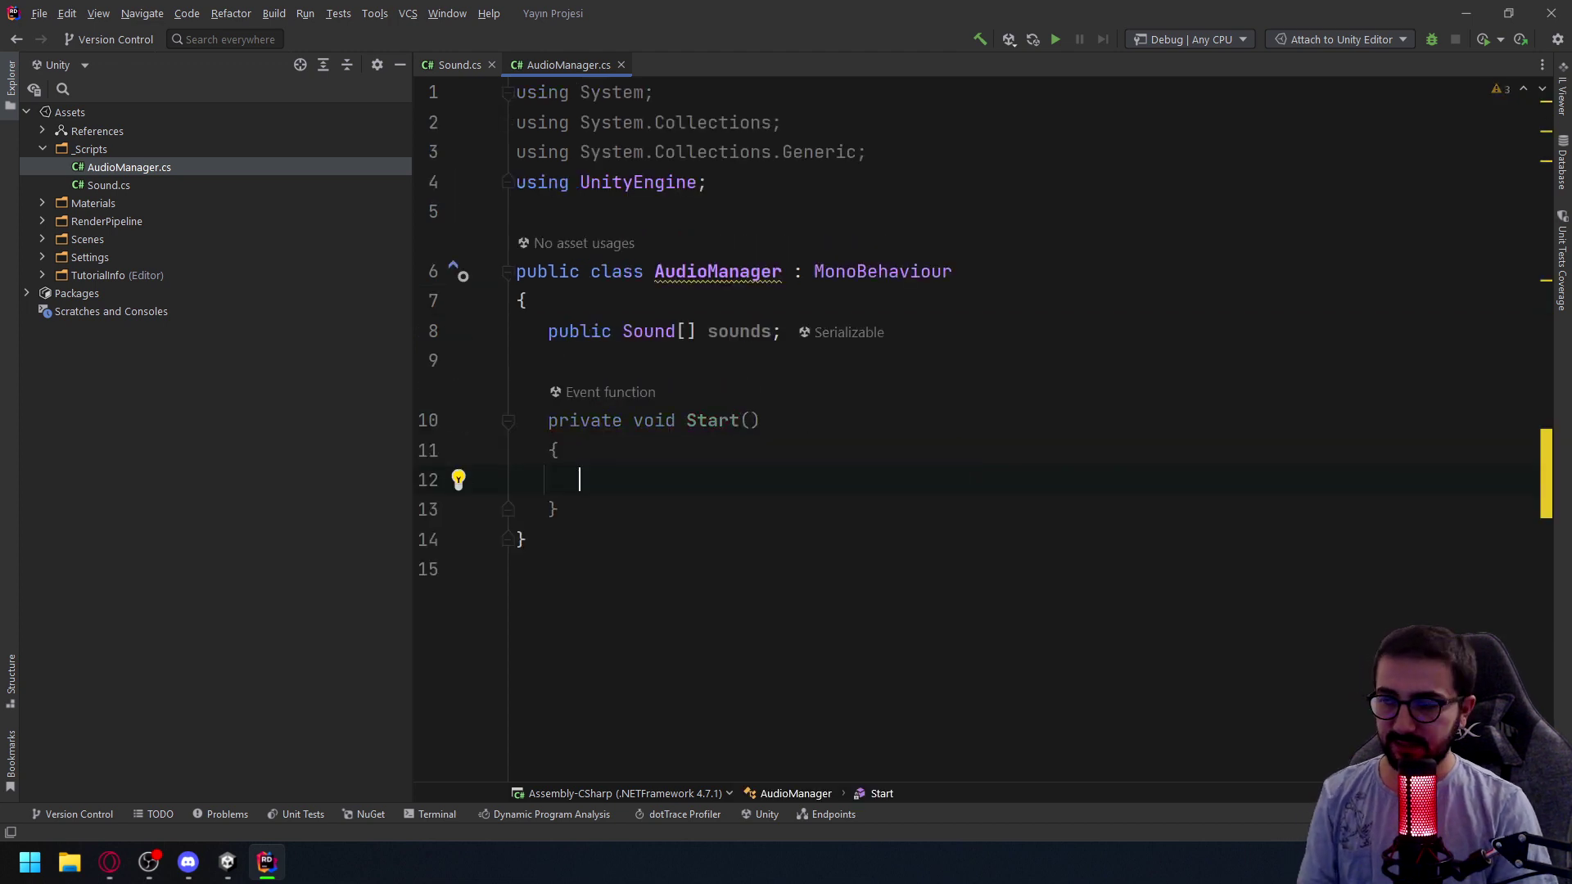
click(446, 67)
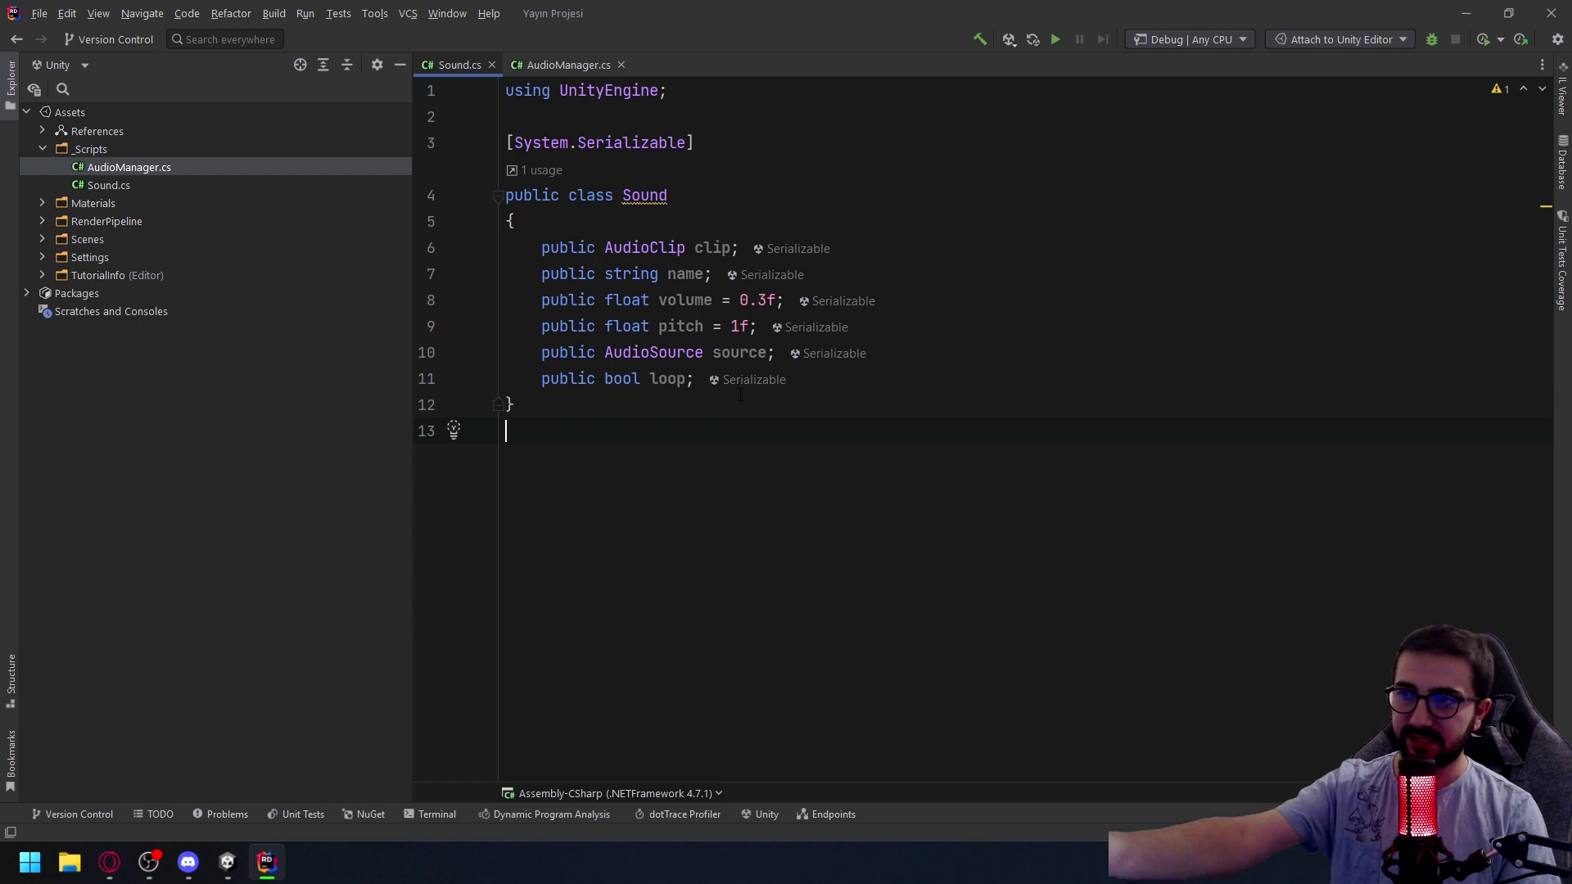
key(ctrl+Tab)
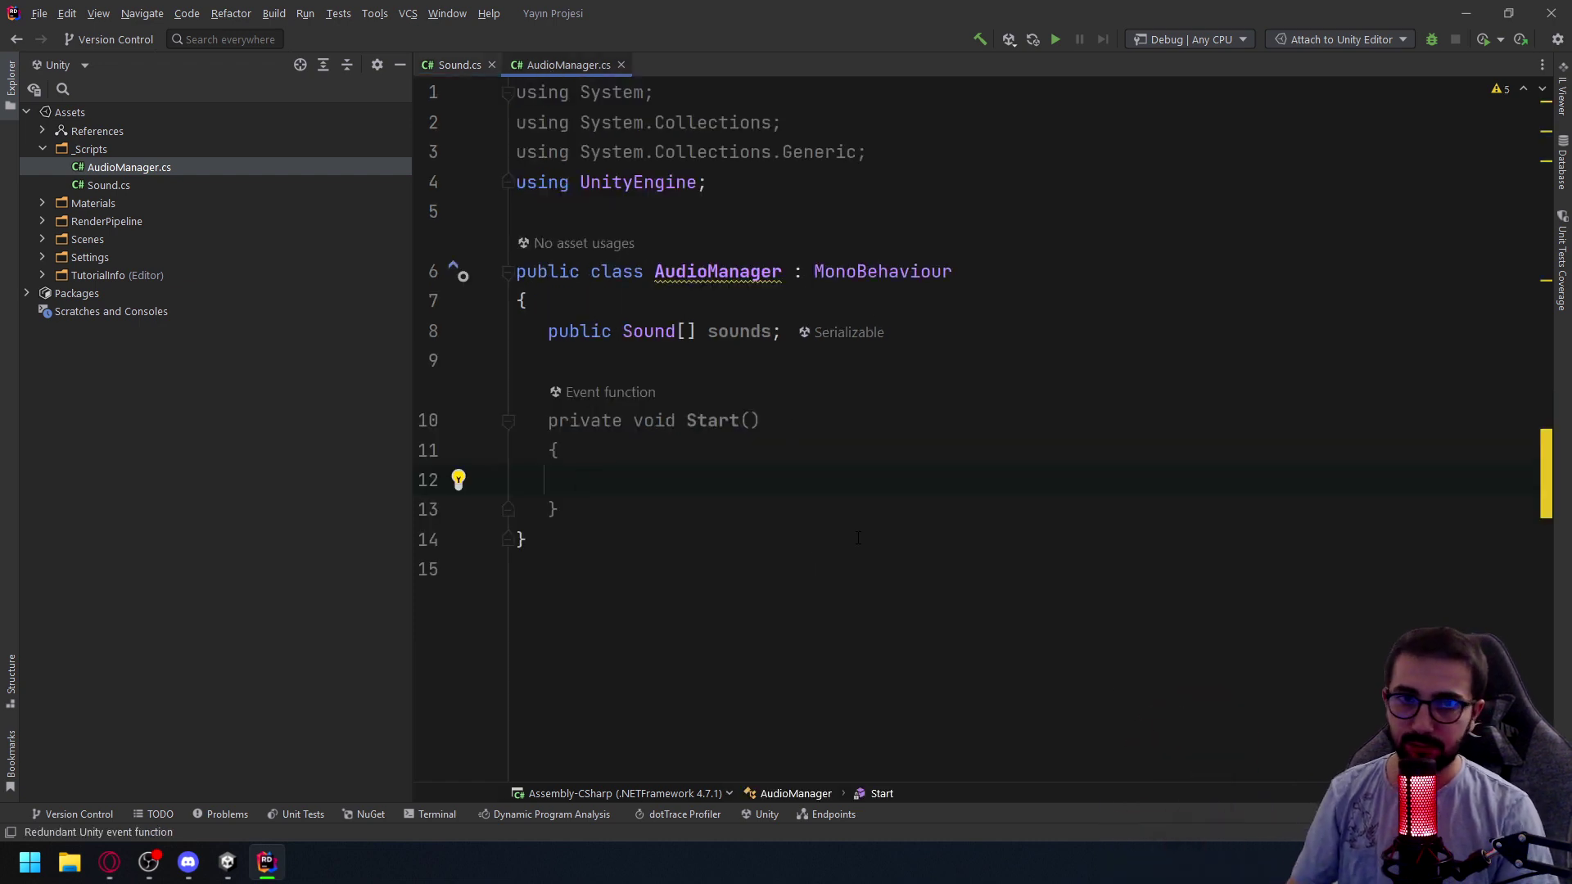
Insert a foreach loop template iterating over the sounds array inside Start
text(for)
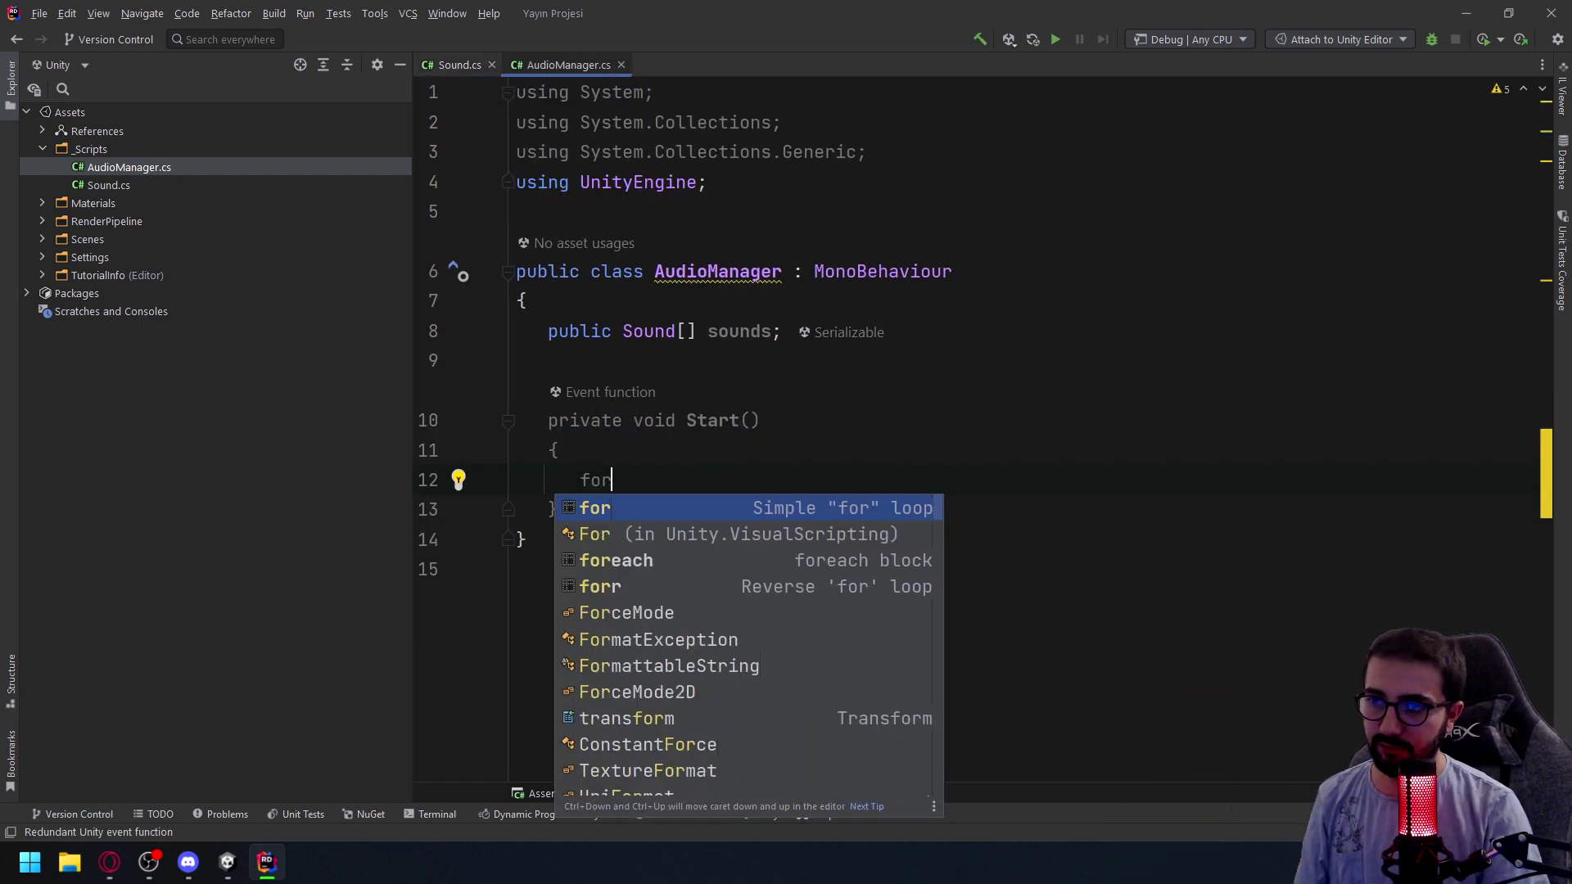
text(each)
key(Tab)
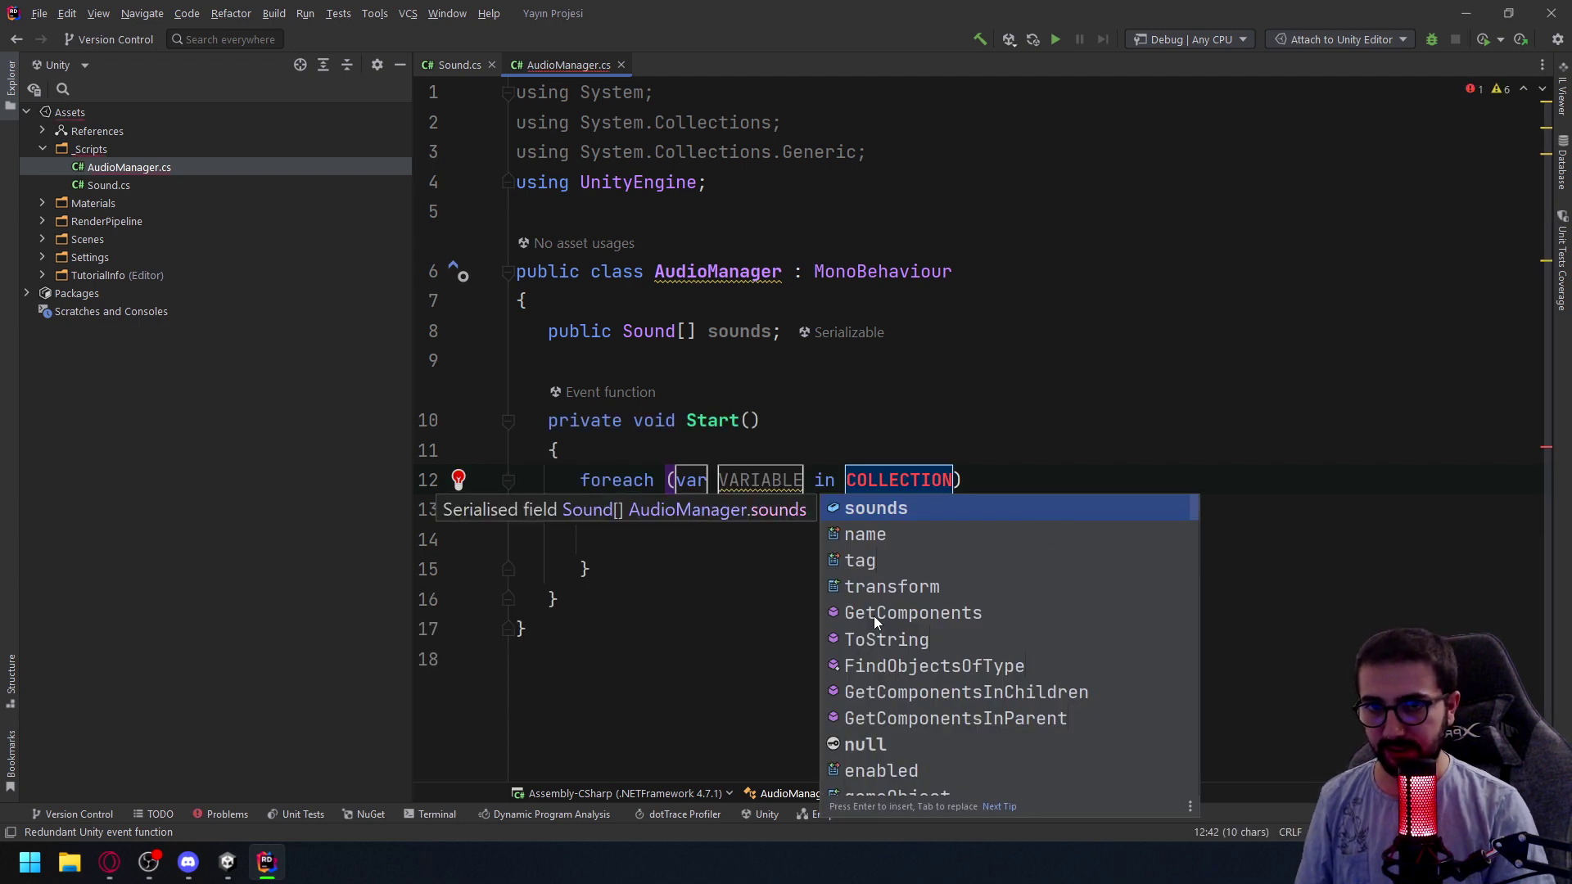
click(754, 601)
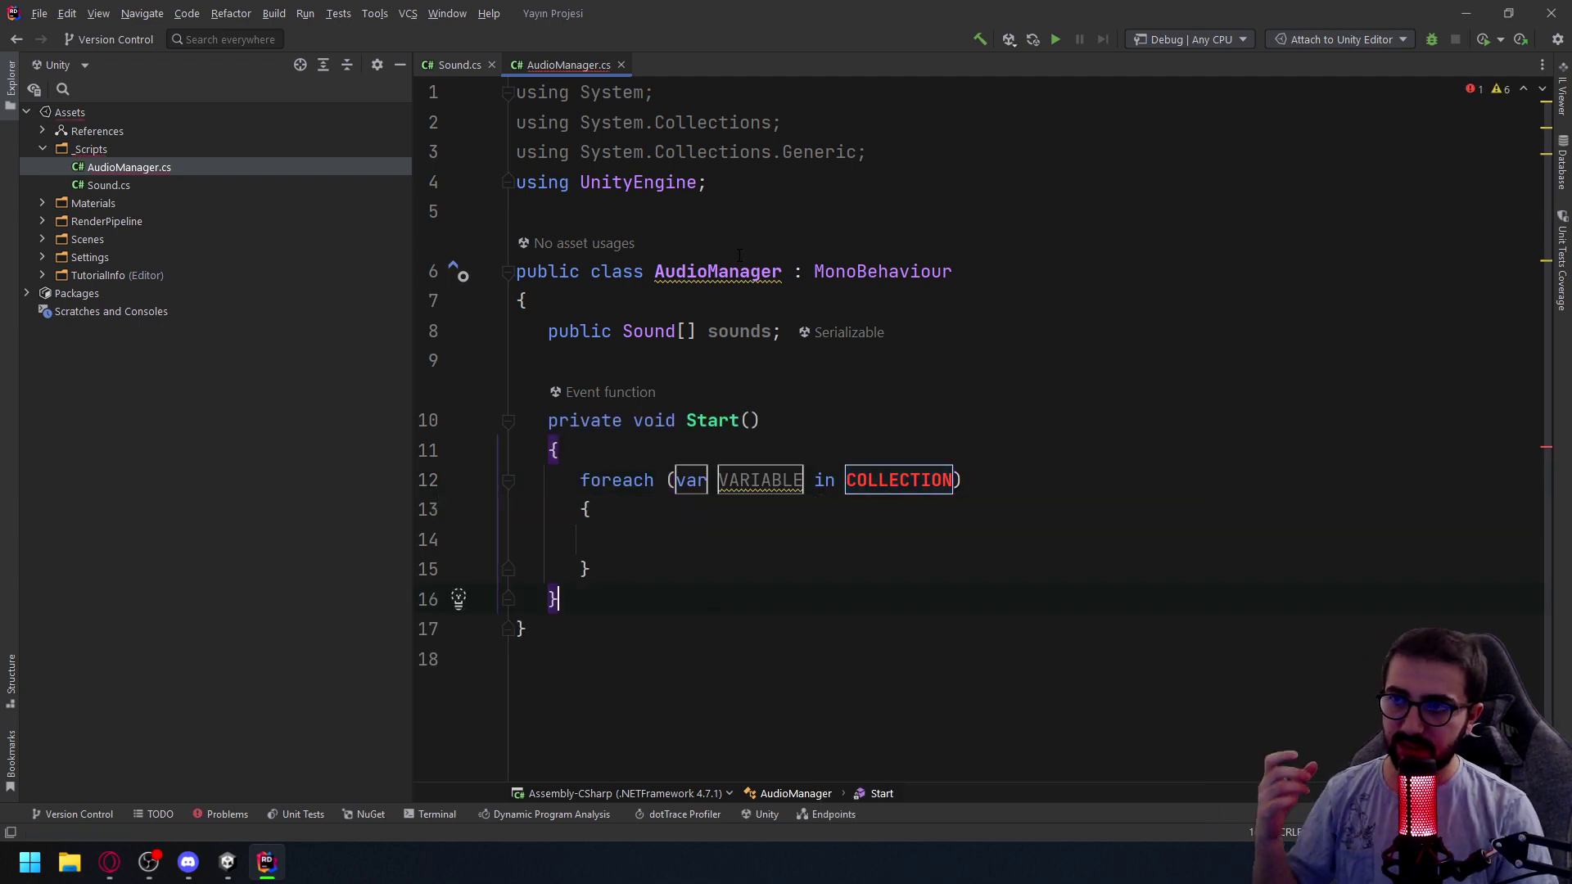
mouse_move(662, 337)
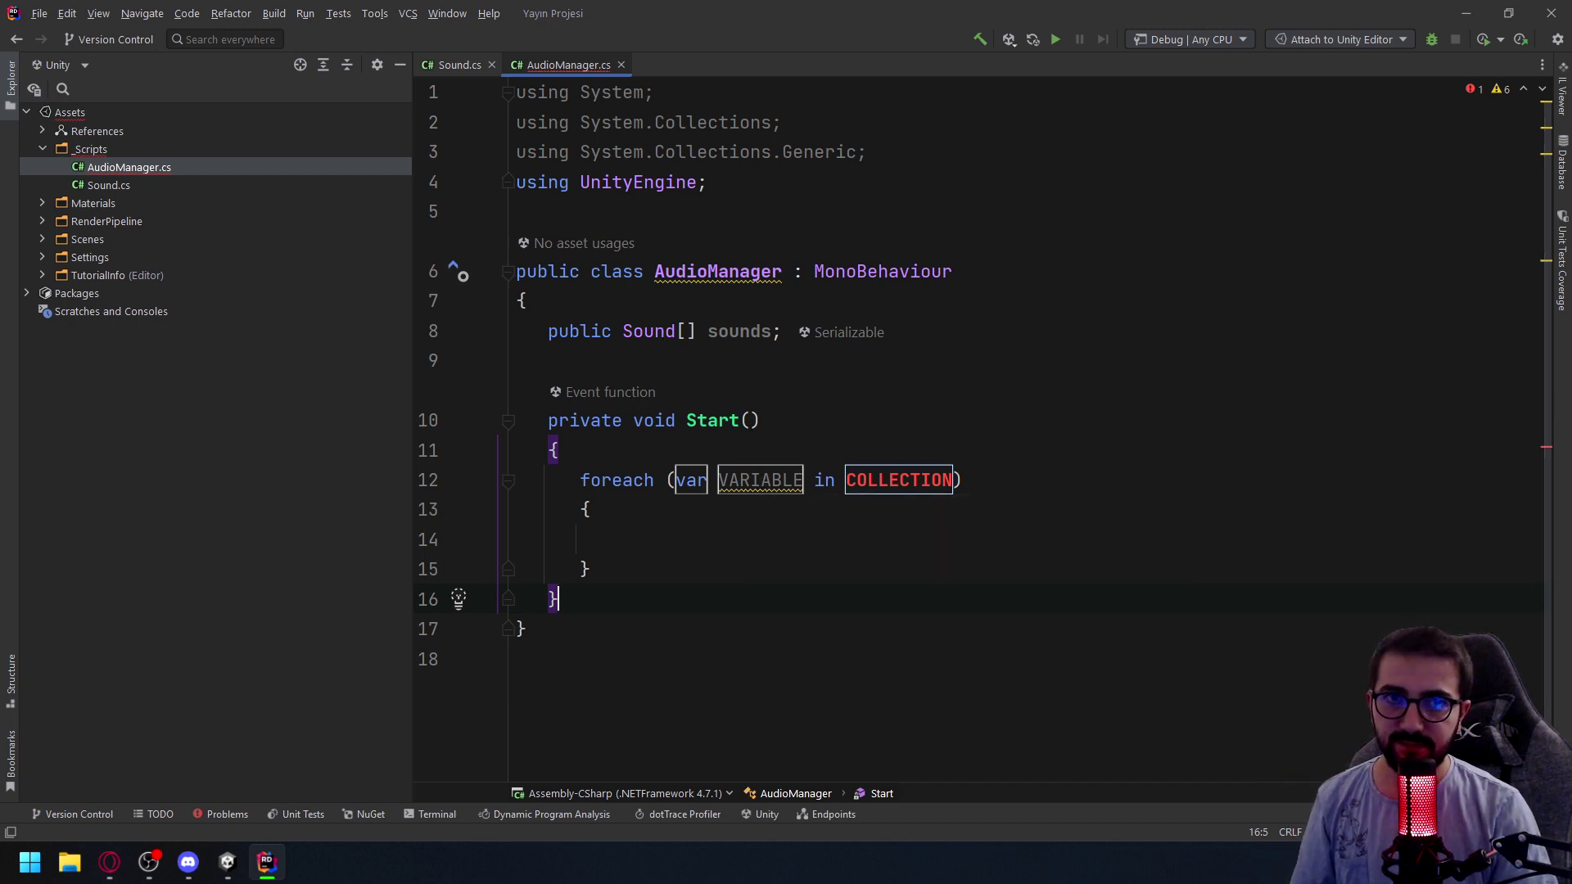
click(760, 480)
text(sound)
click(969, 637)
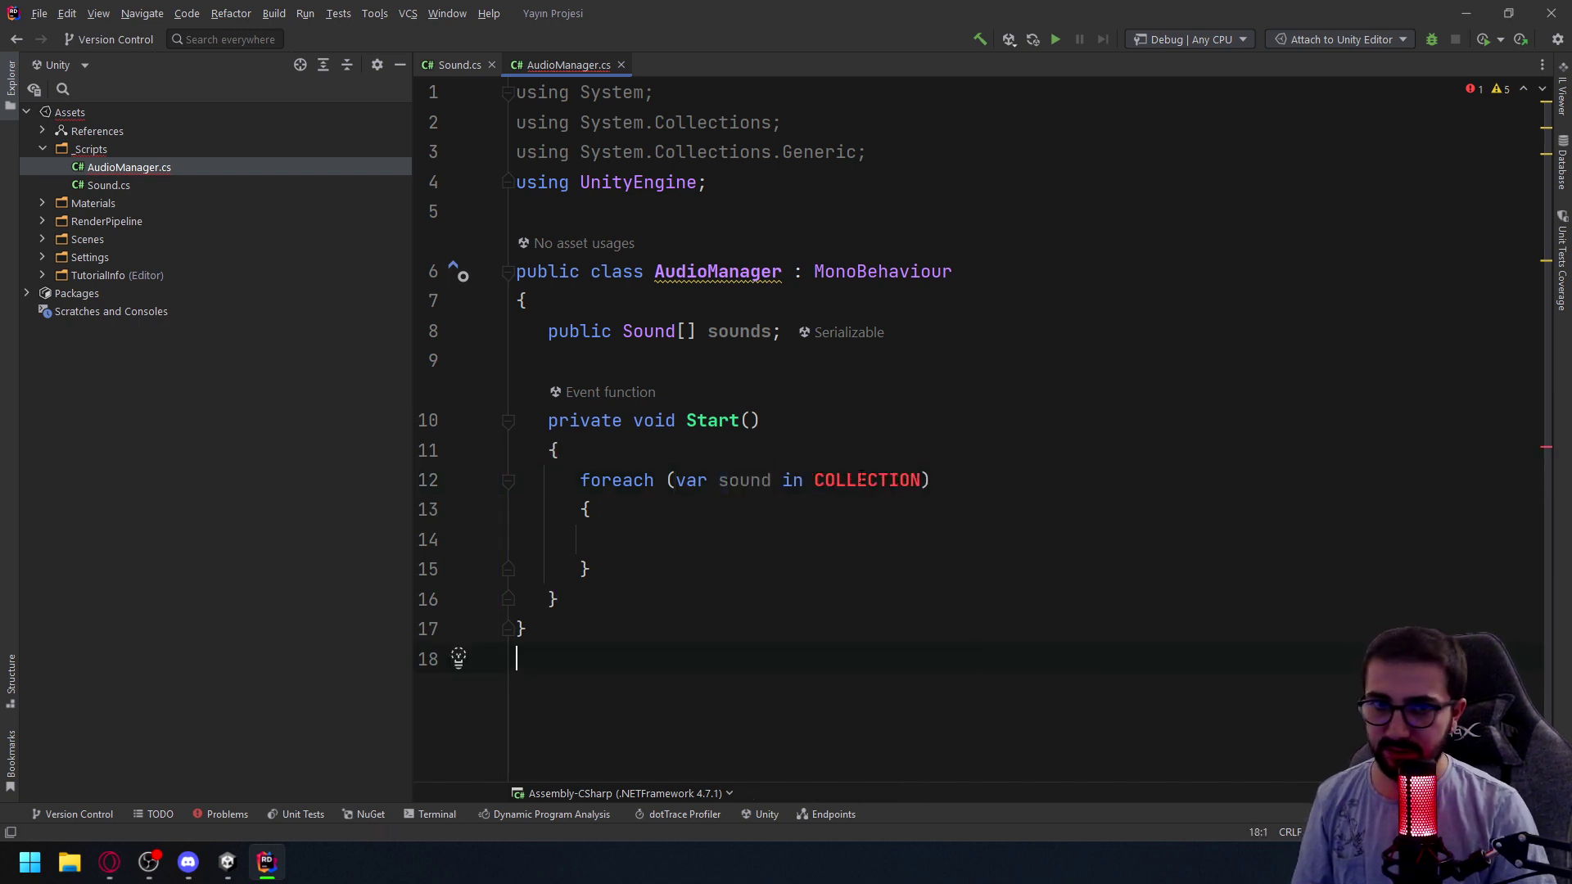
key(Tab)
text(so)
key(Return)
key(Tab)
scroll(946, 636, down, 1)
Rename the foreach loop variable to sound
double_click(724, 424)
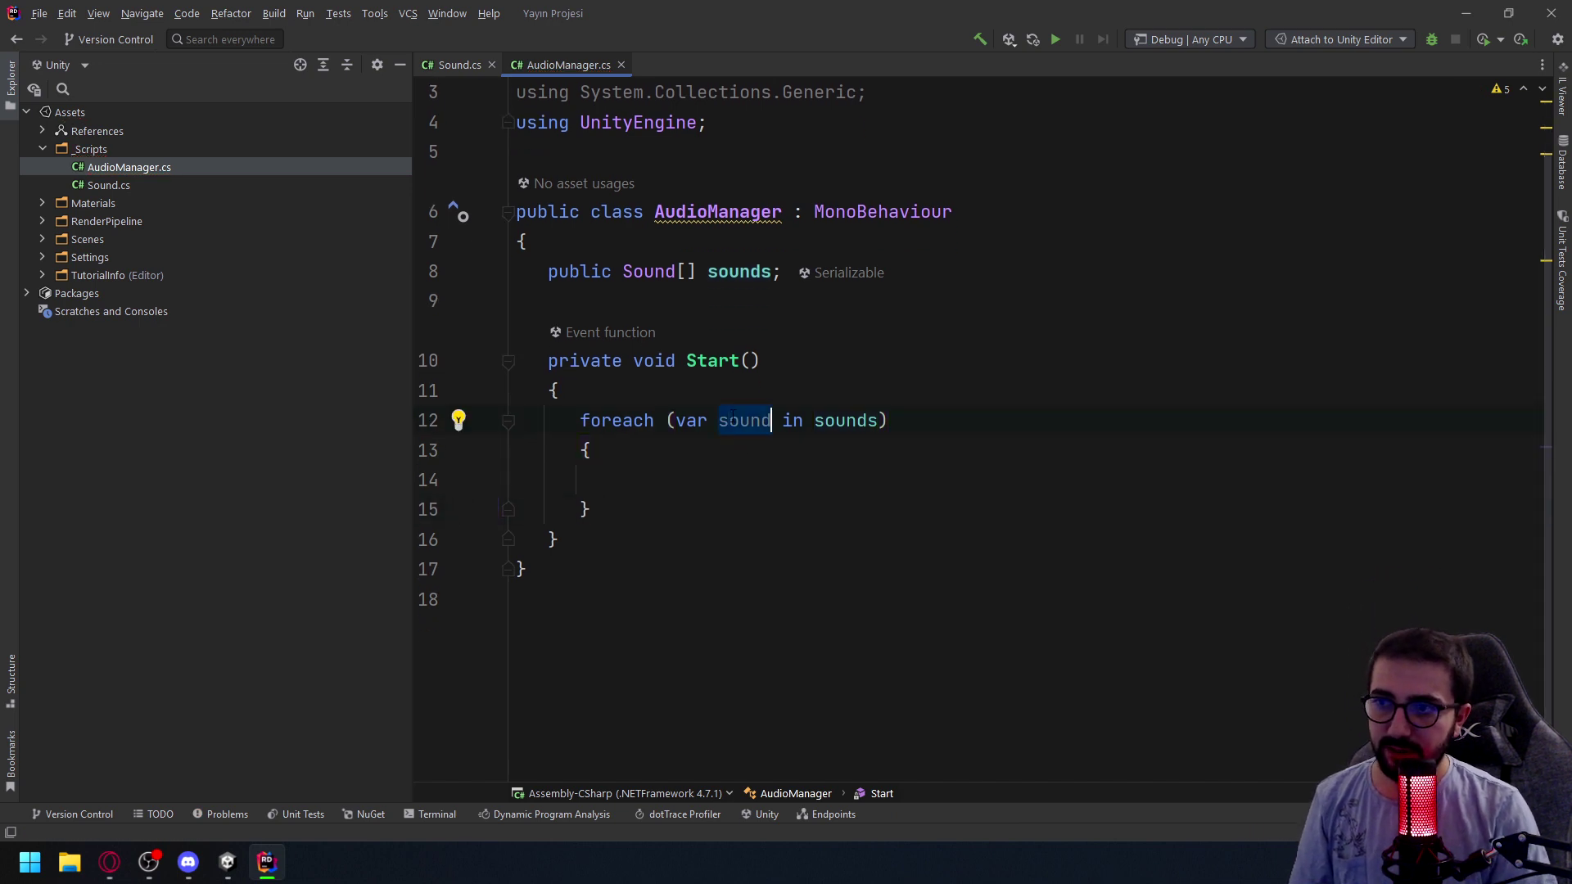
text(s)
key(Escape)
click(749, 420)
key(Down)
key(Down)
key(Down)
key(Up)
key(shift+Tab)
text(sound)
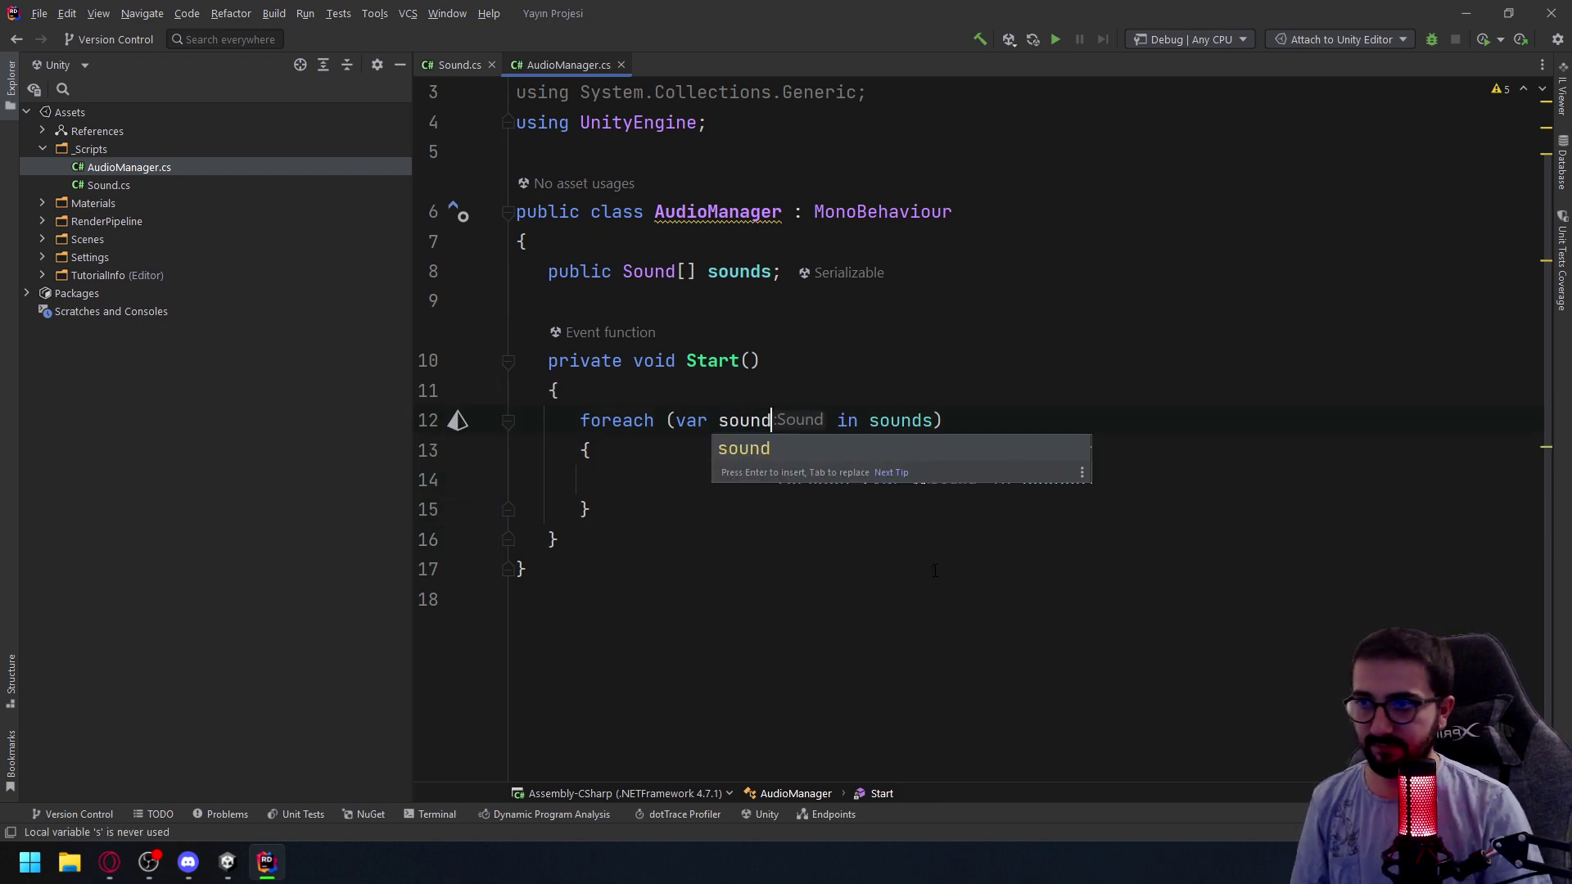
click(917, 610)
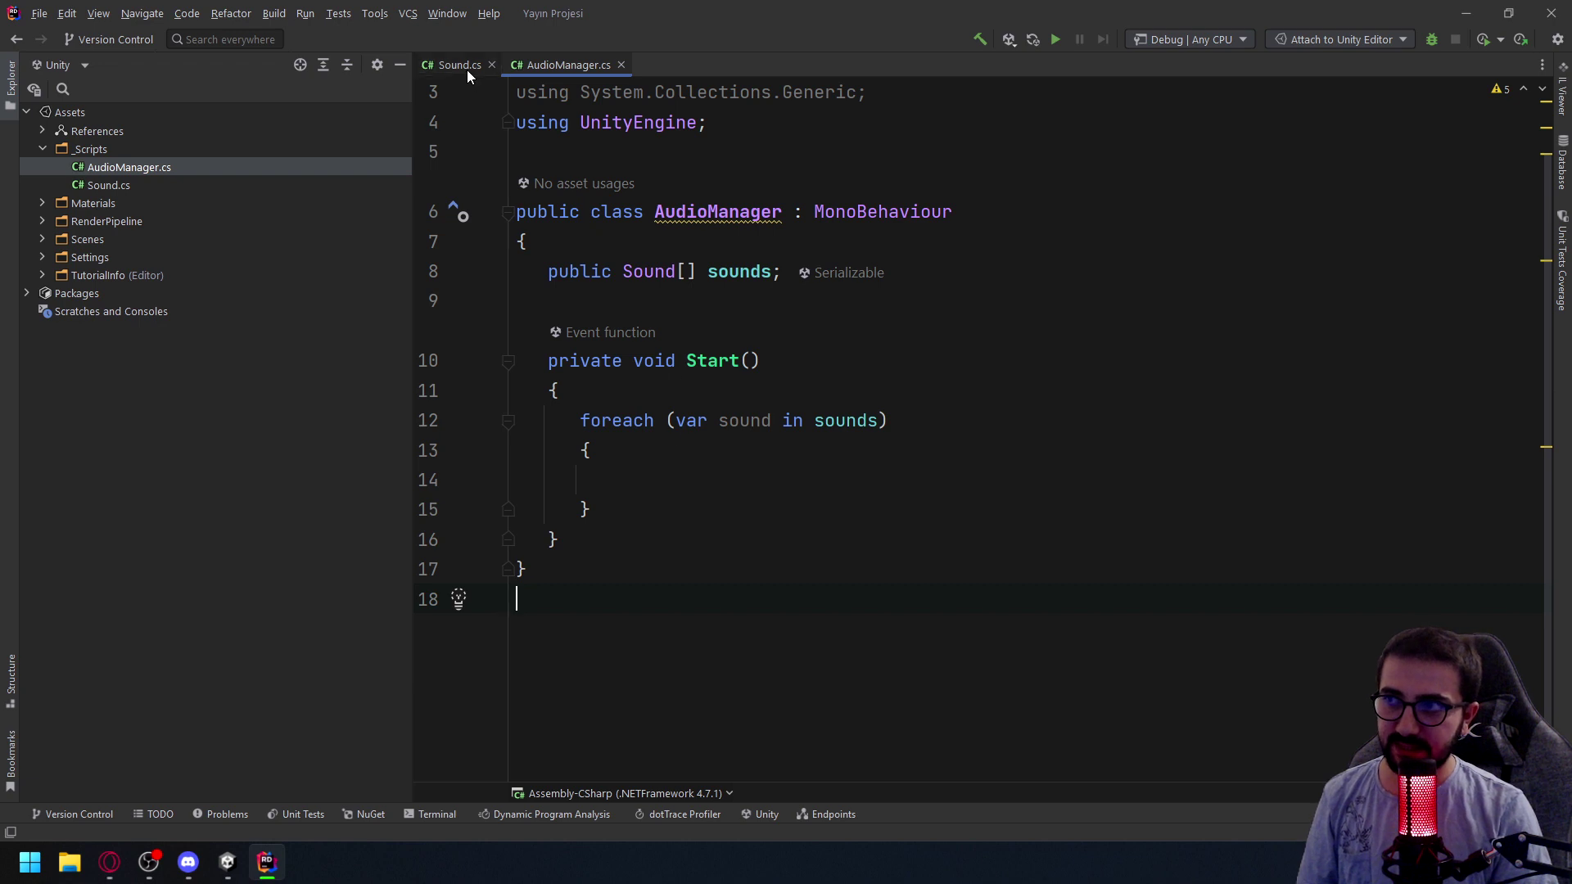
click(878, 420)
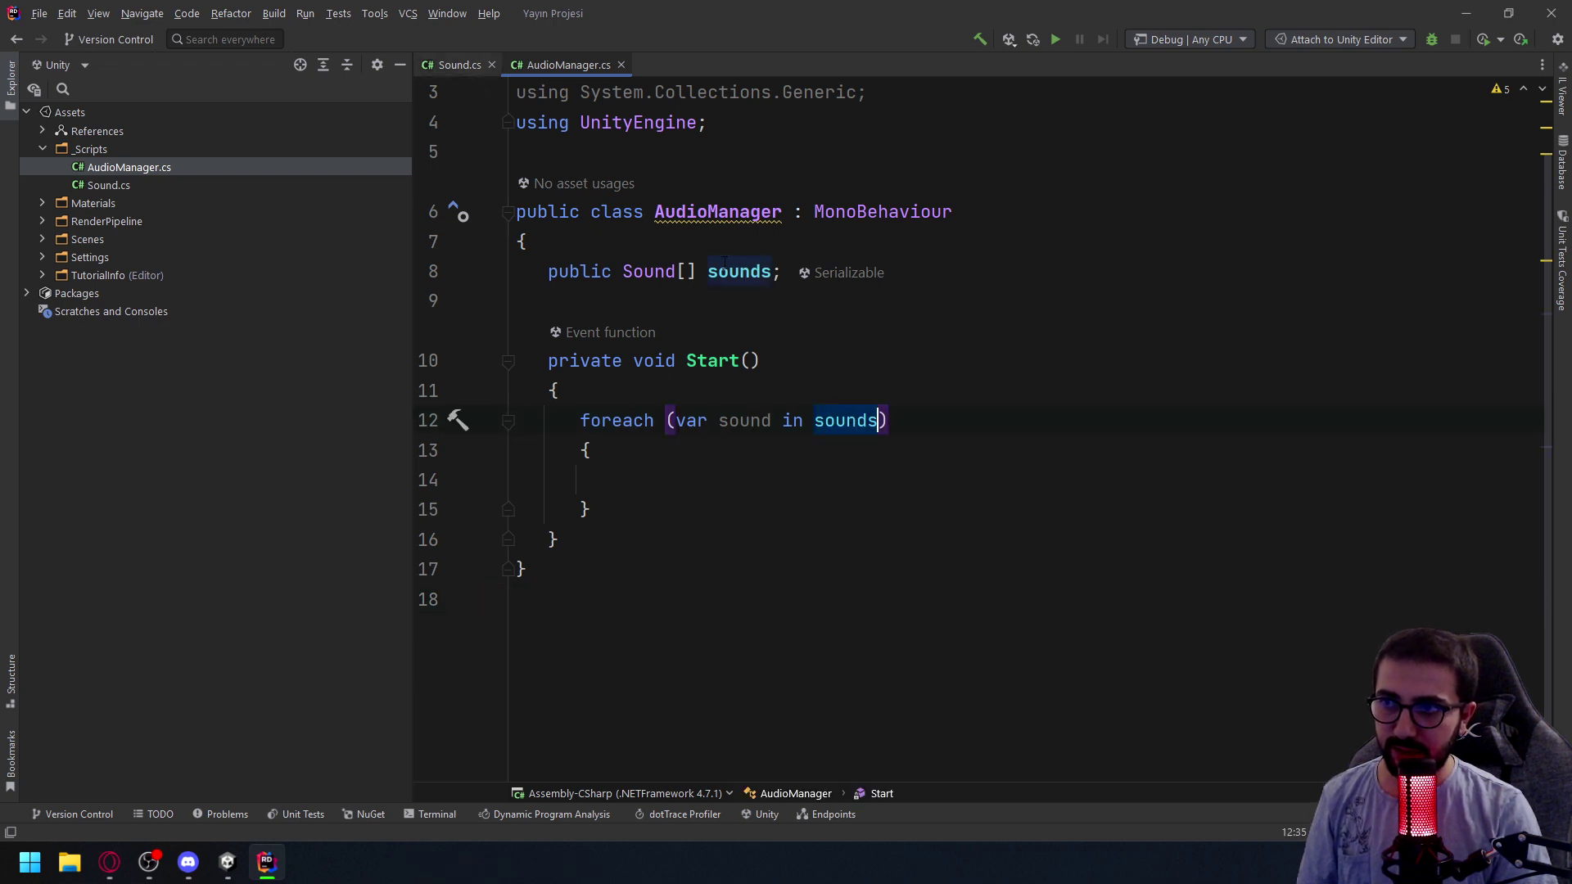
key(Down)
key(Down)
key(Down)
key(Up)
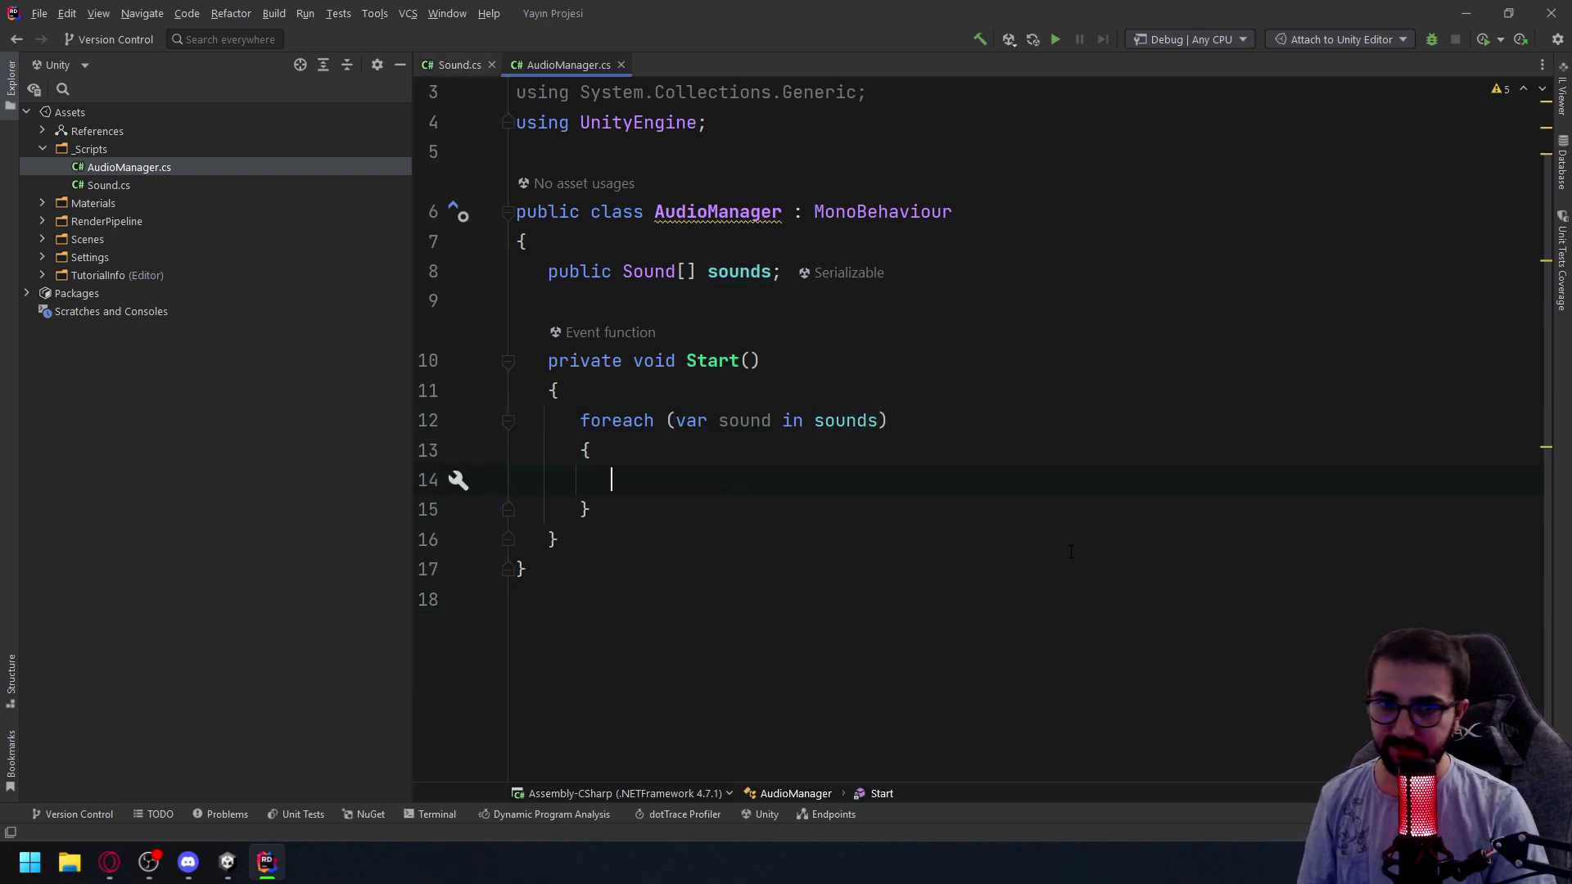
Write sound.source in the loop body, then bring up Sound.cs
text(so)
key(Return)
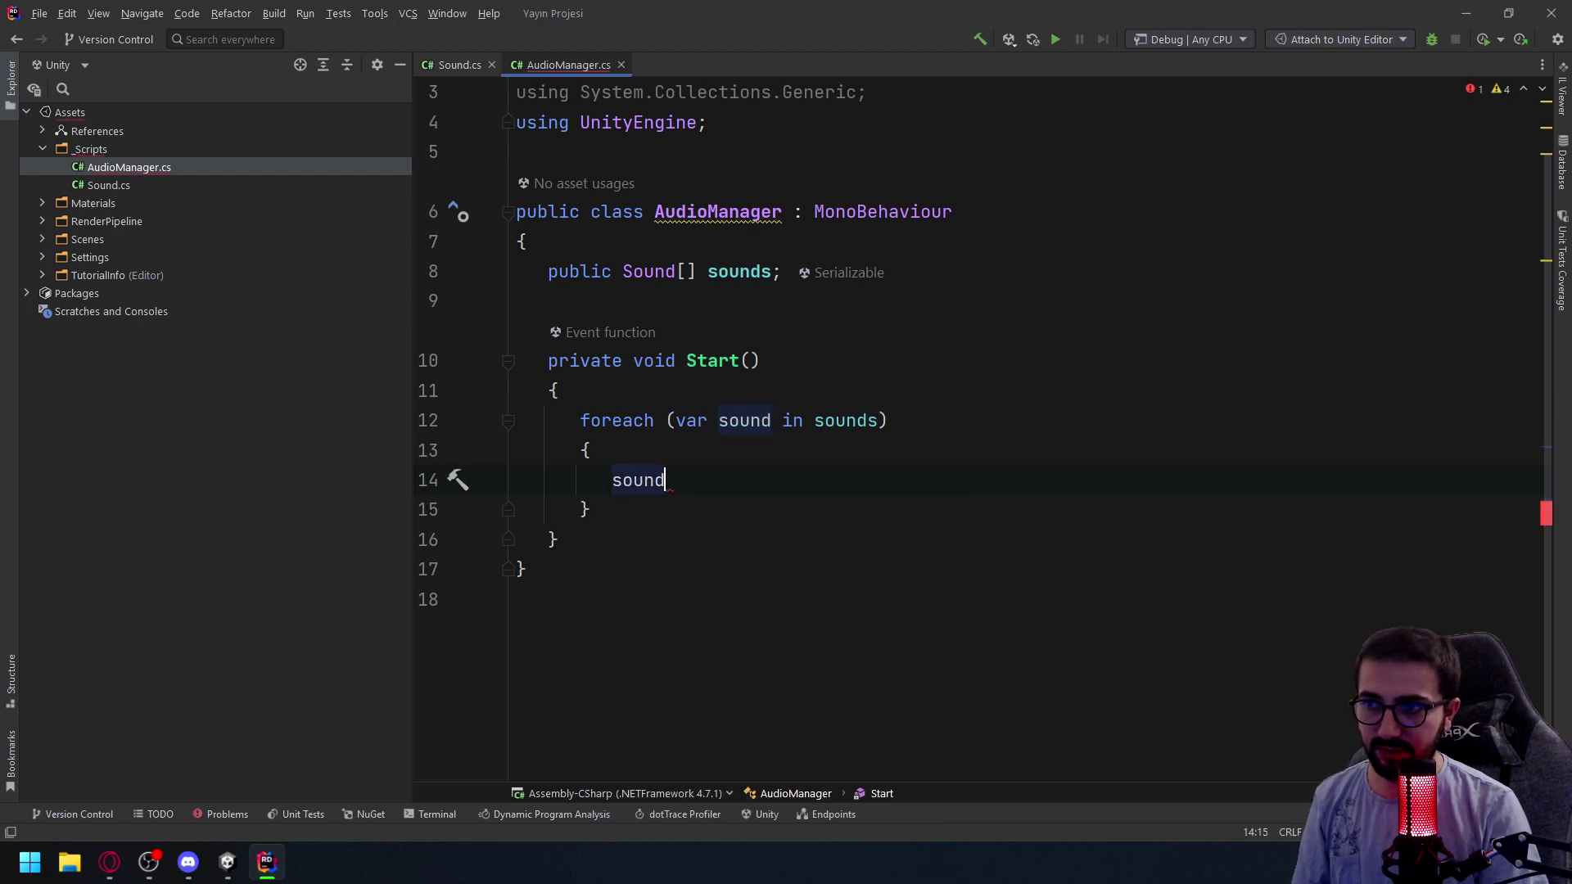
text(.s)
key(Return)
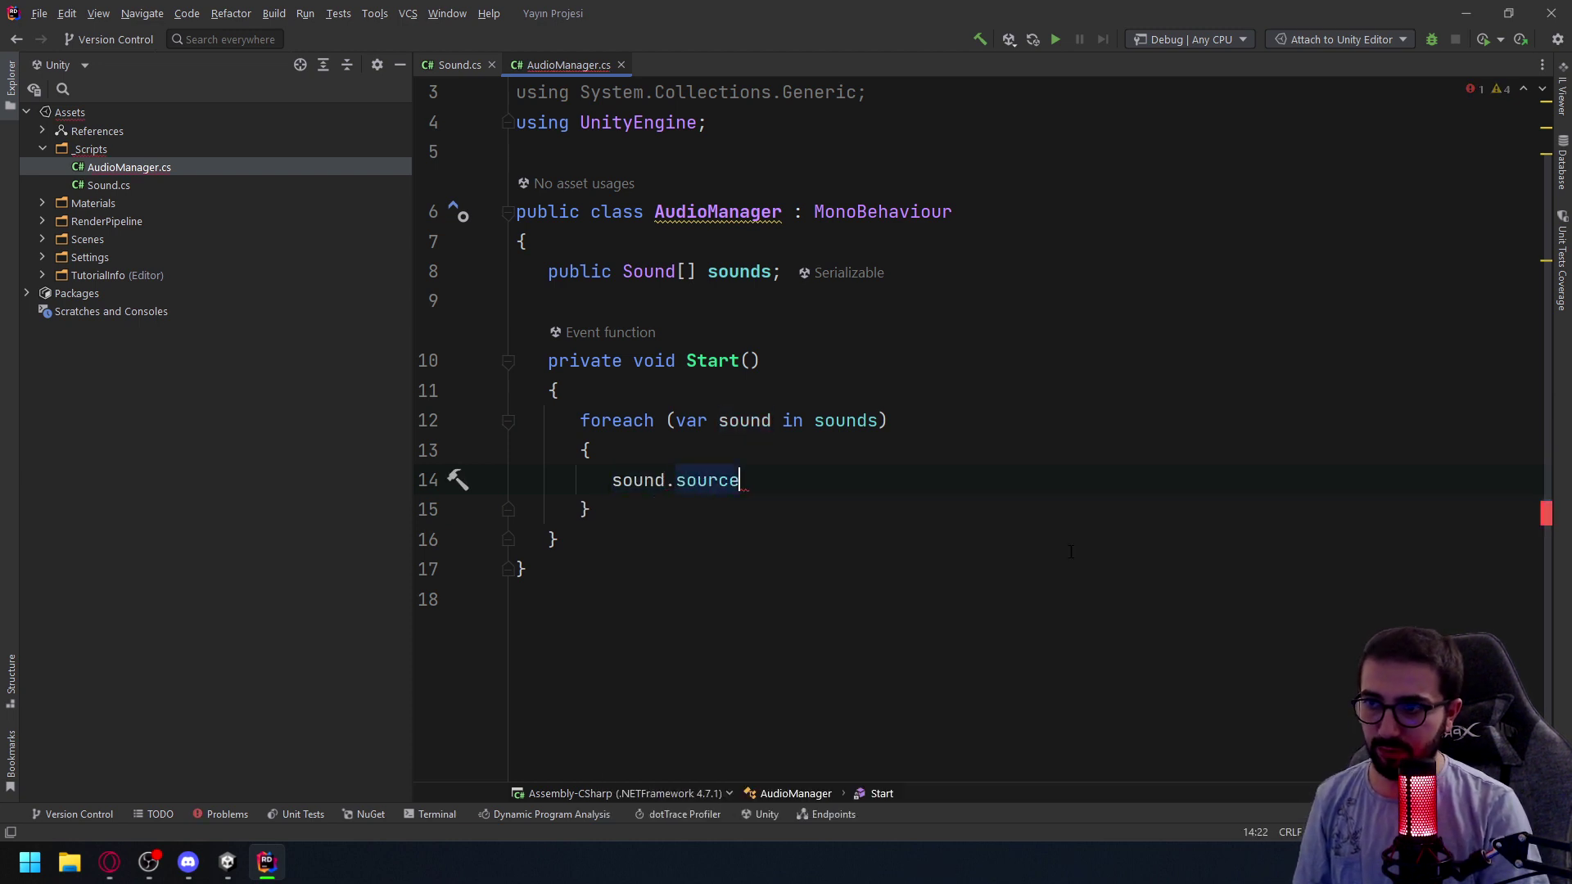
click(449, 65)
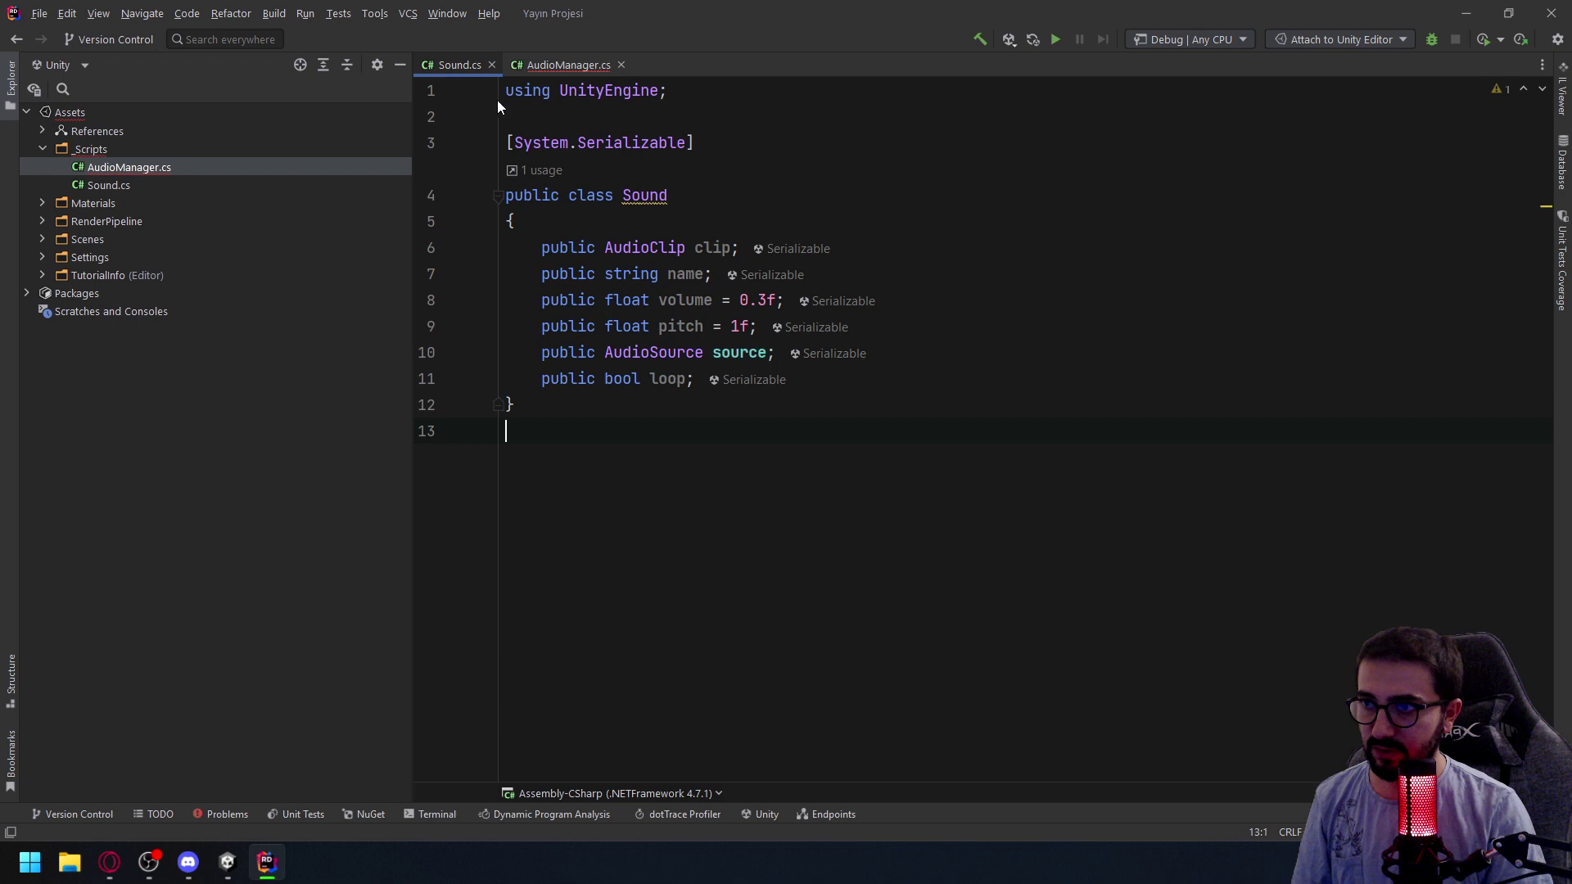
Rename the Sound's source field to audioSource and update its reference in the loop
click(780, 384)
click(757, 382)
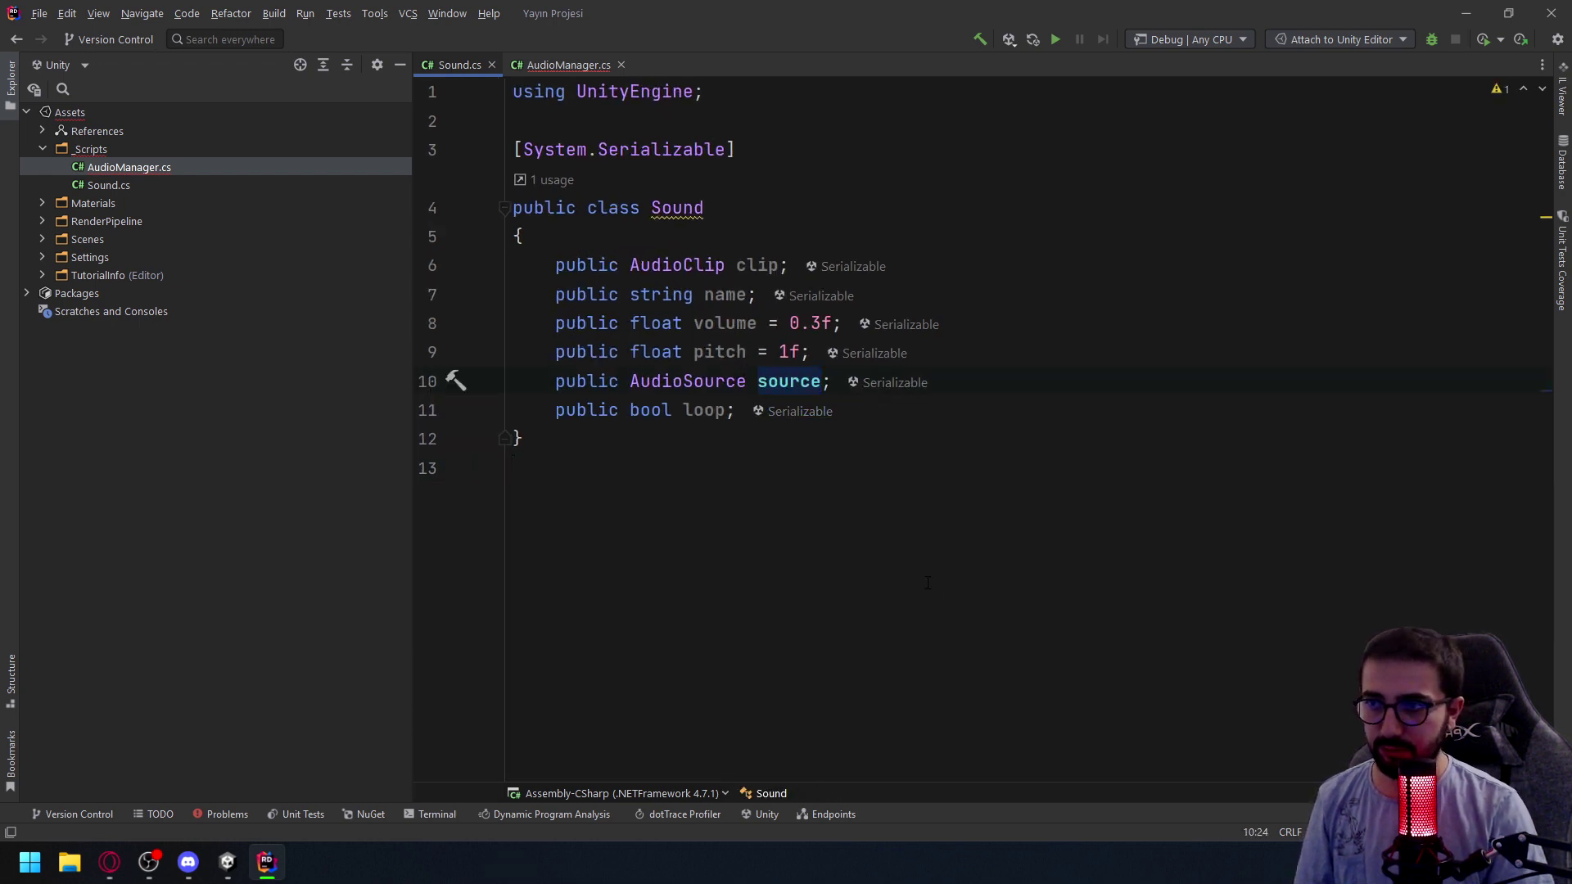
text(aud)
key(Tab)
key(Down)
key(Down)
key(Down)
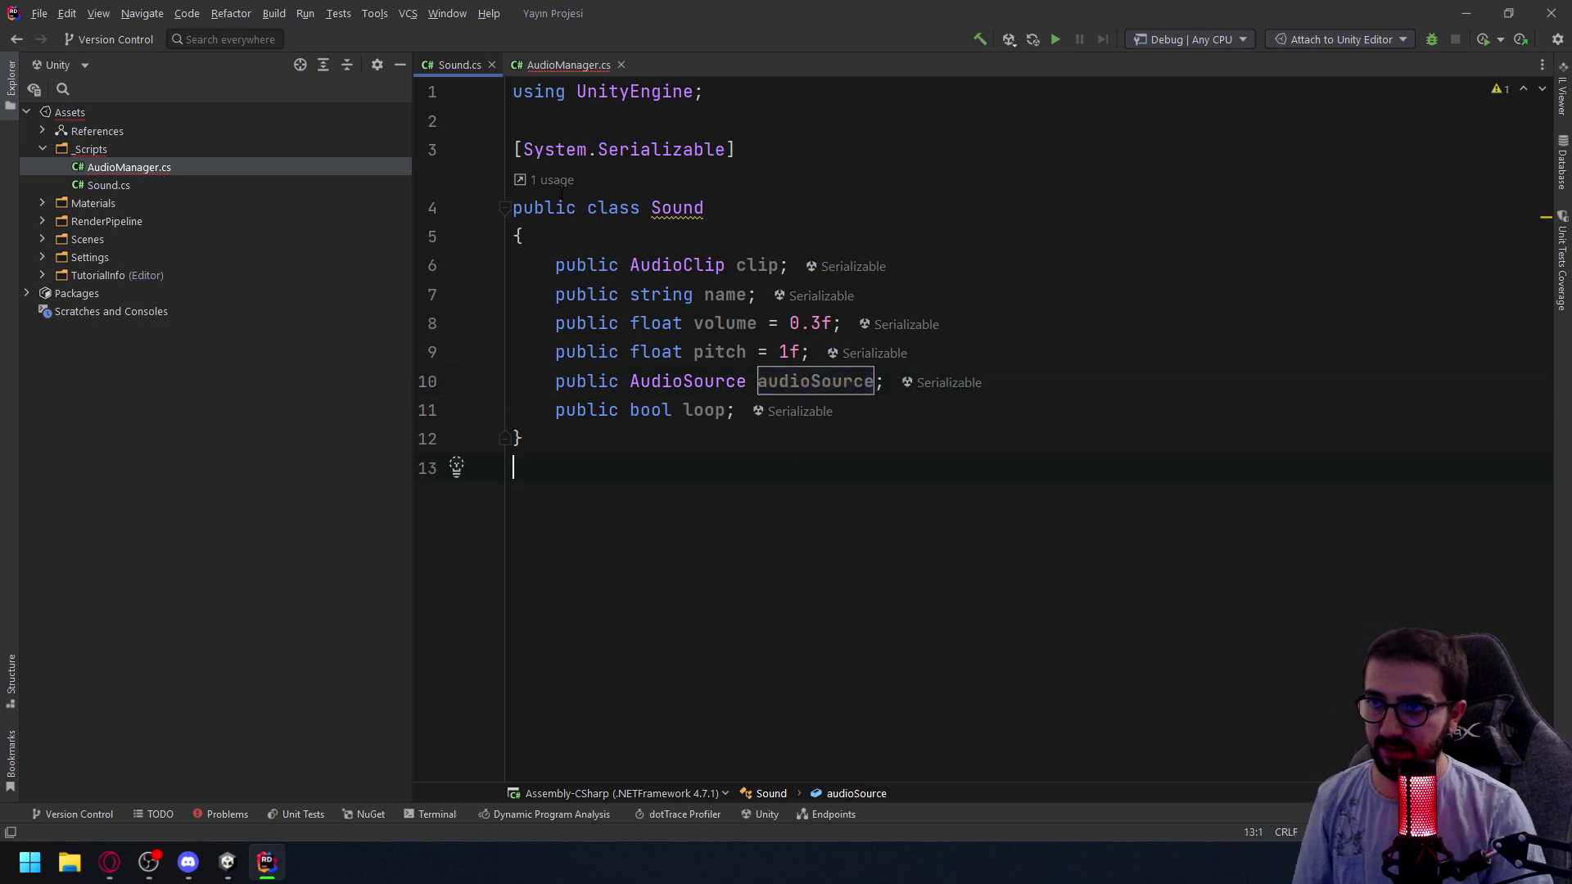
click(555, 67)
key(BackSpace)
key(BackSpace)
key(BackSpace)
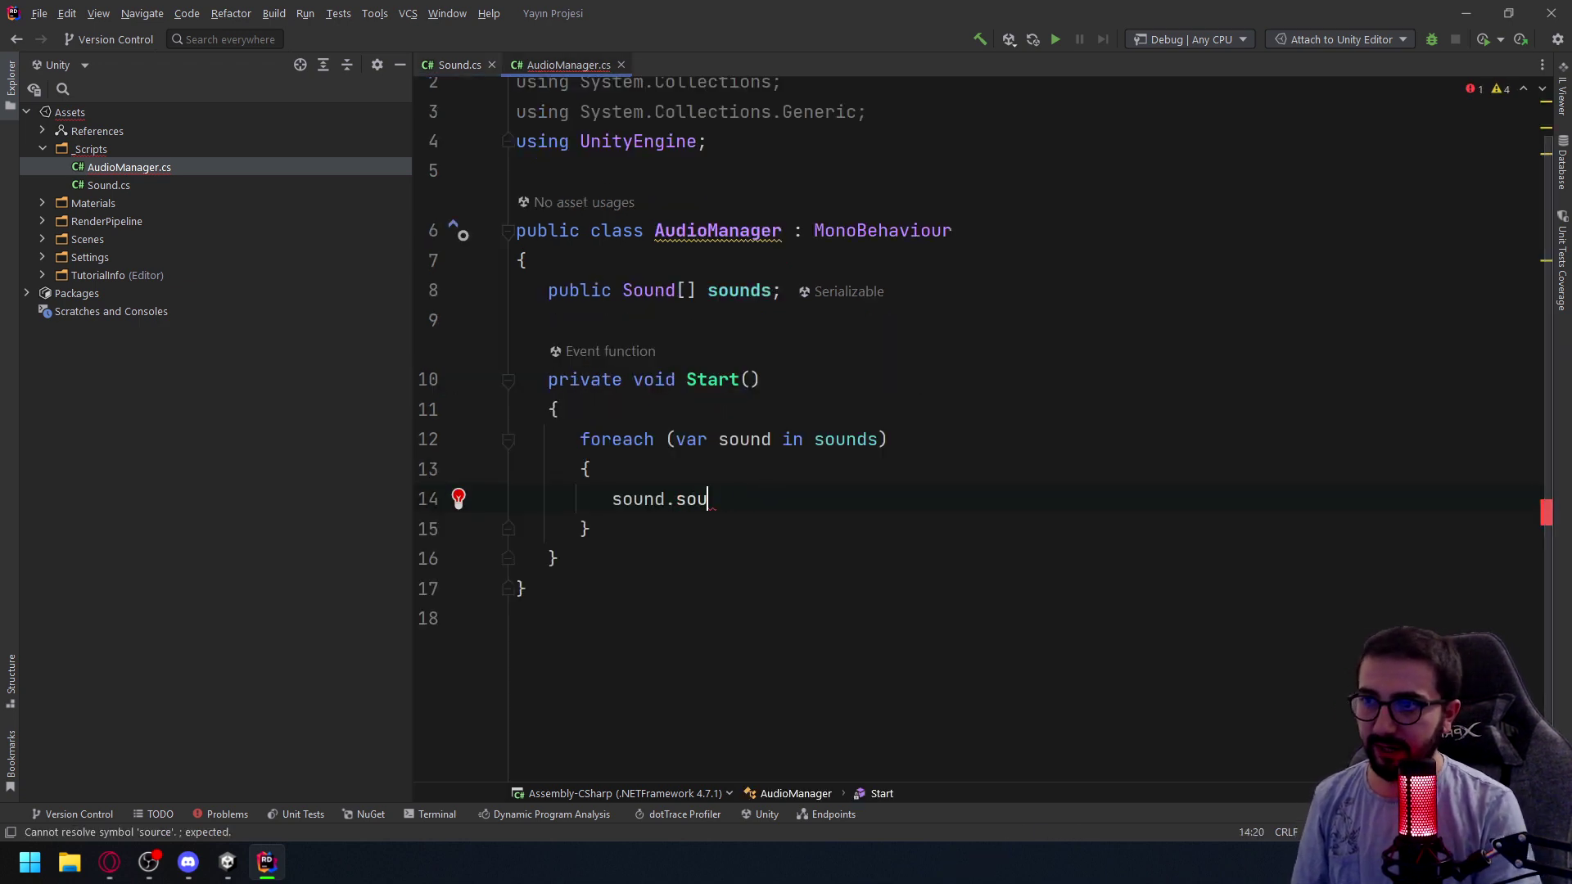
text(au)
key(Tab)
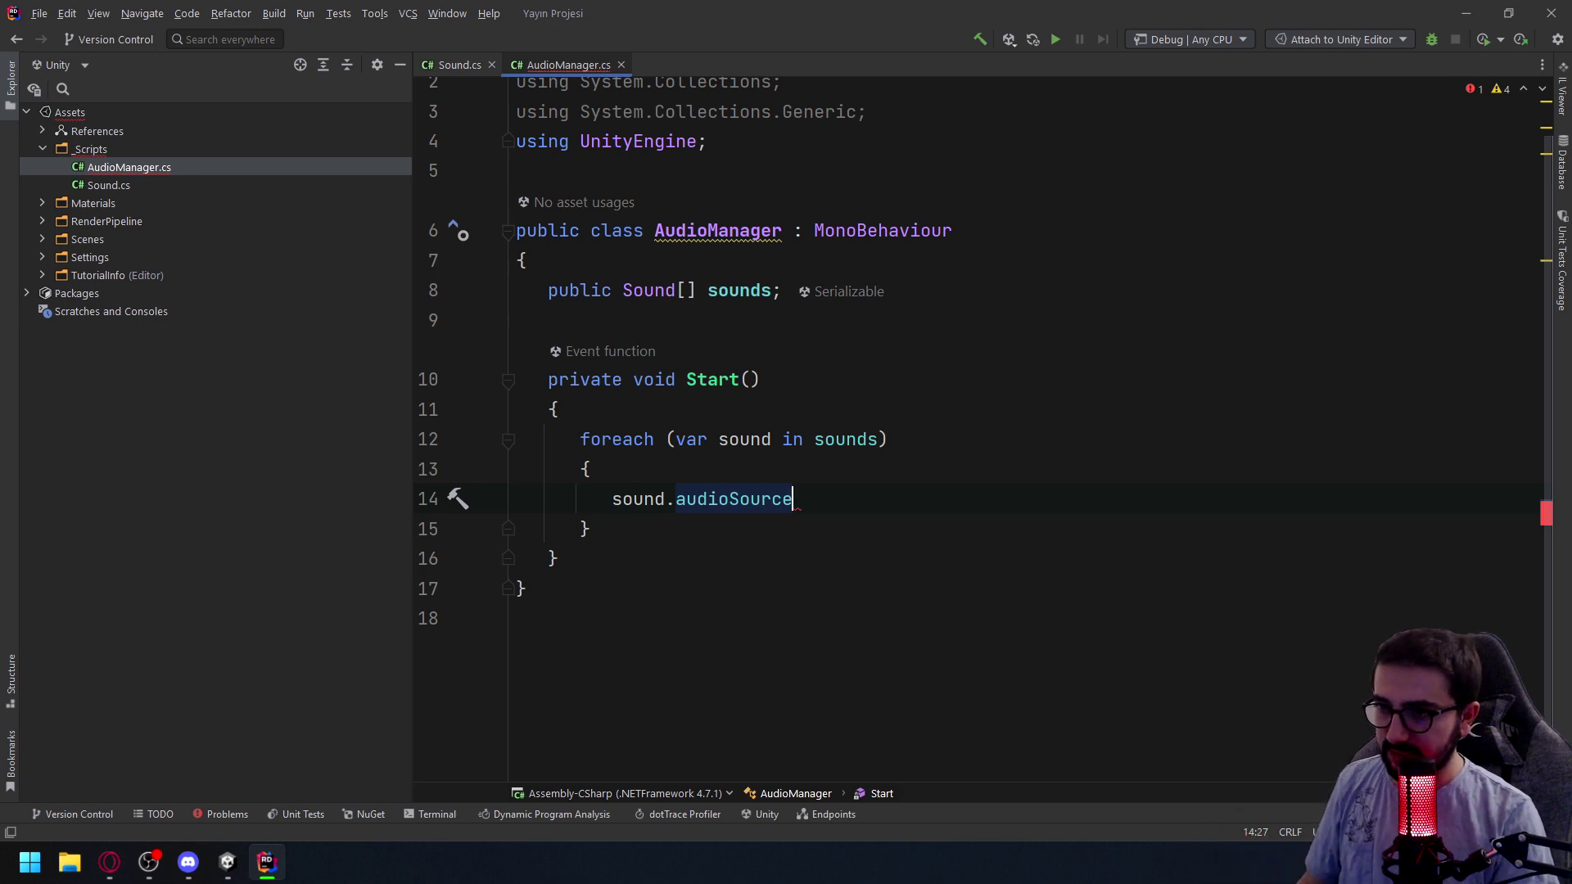
Assign gameObject.AddComponent<AudioSource>(); to sound.audioSource on line 14
text( = Ge)
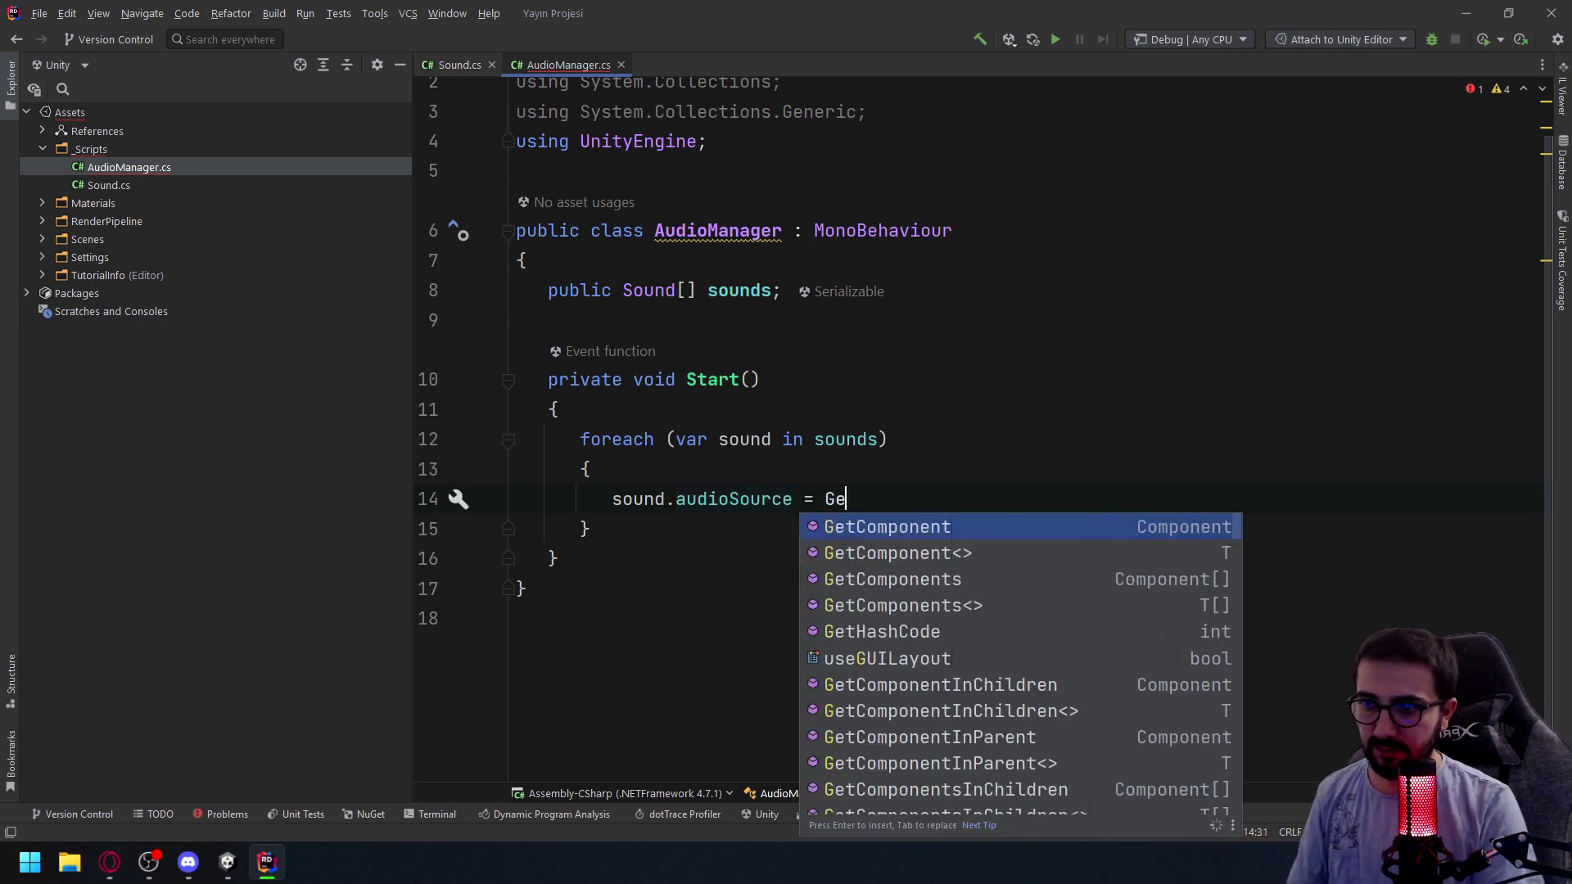
text(t)
text(am)
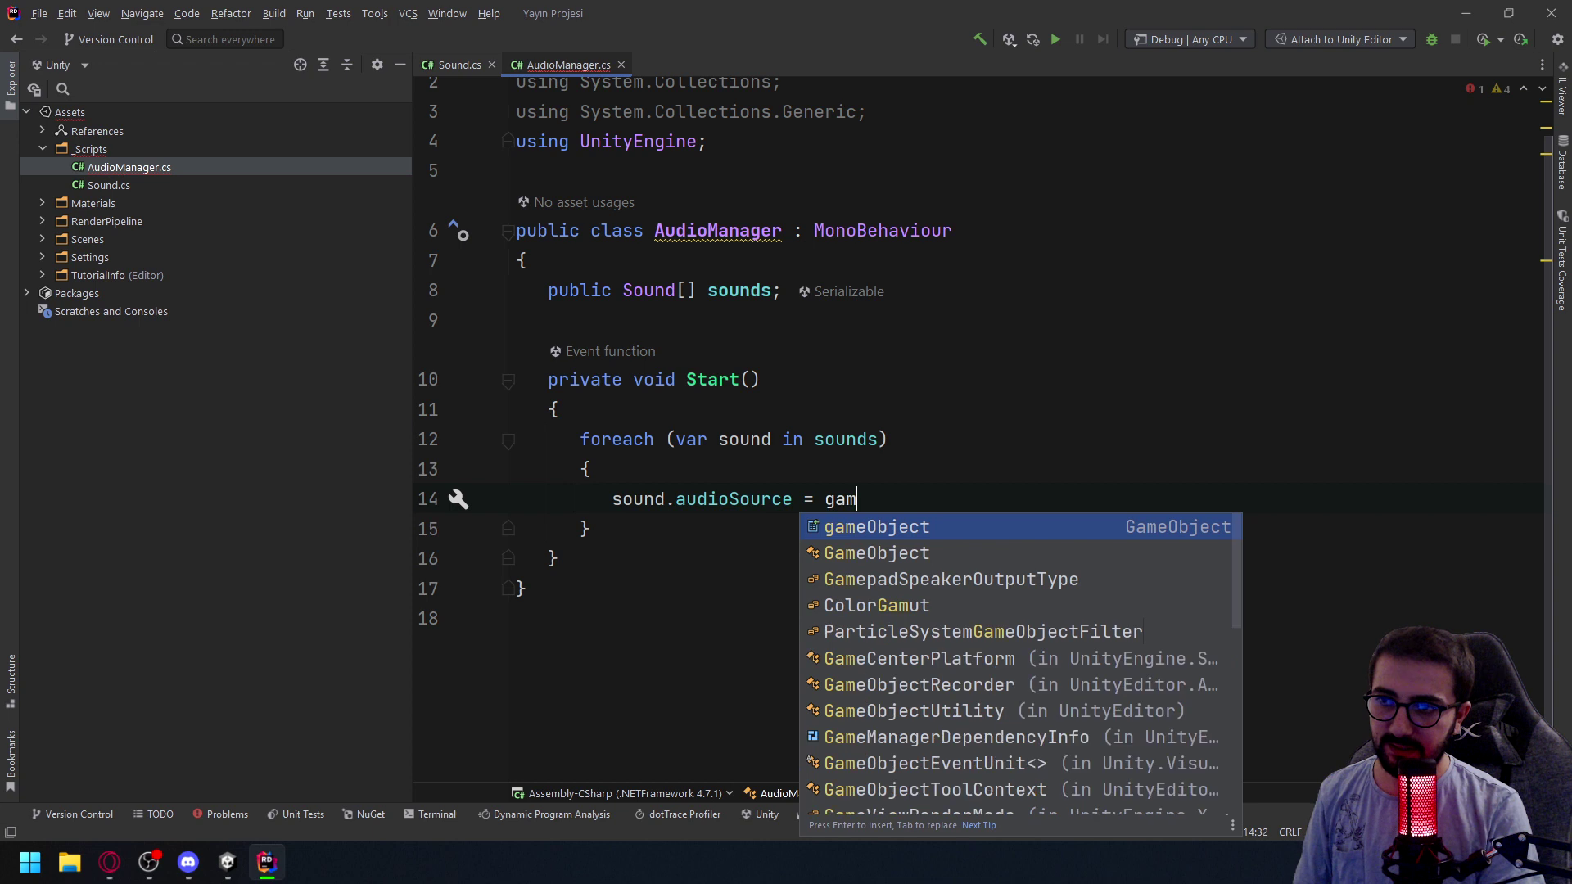
key(Return)
text(.Ad)
key(Return)
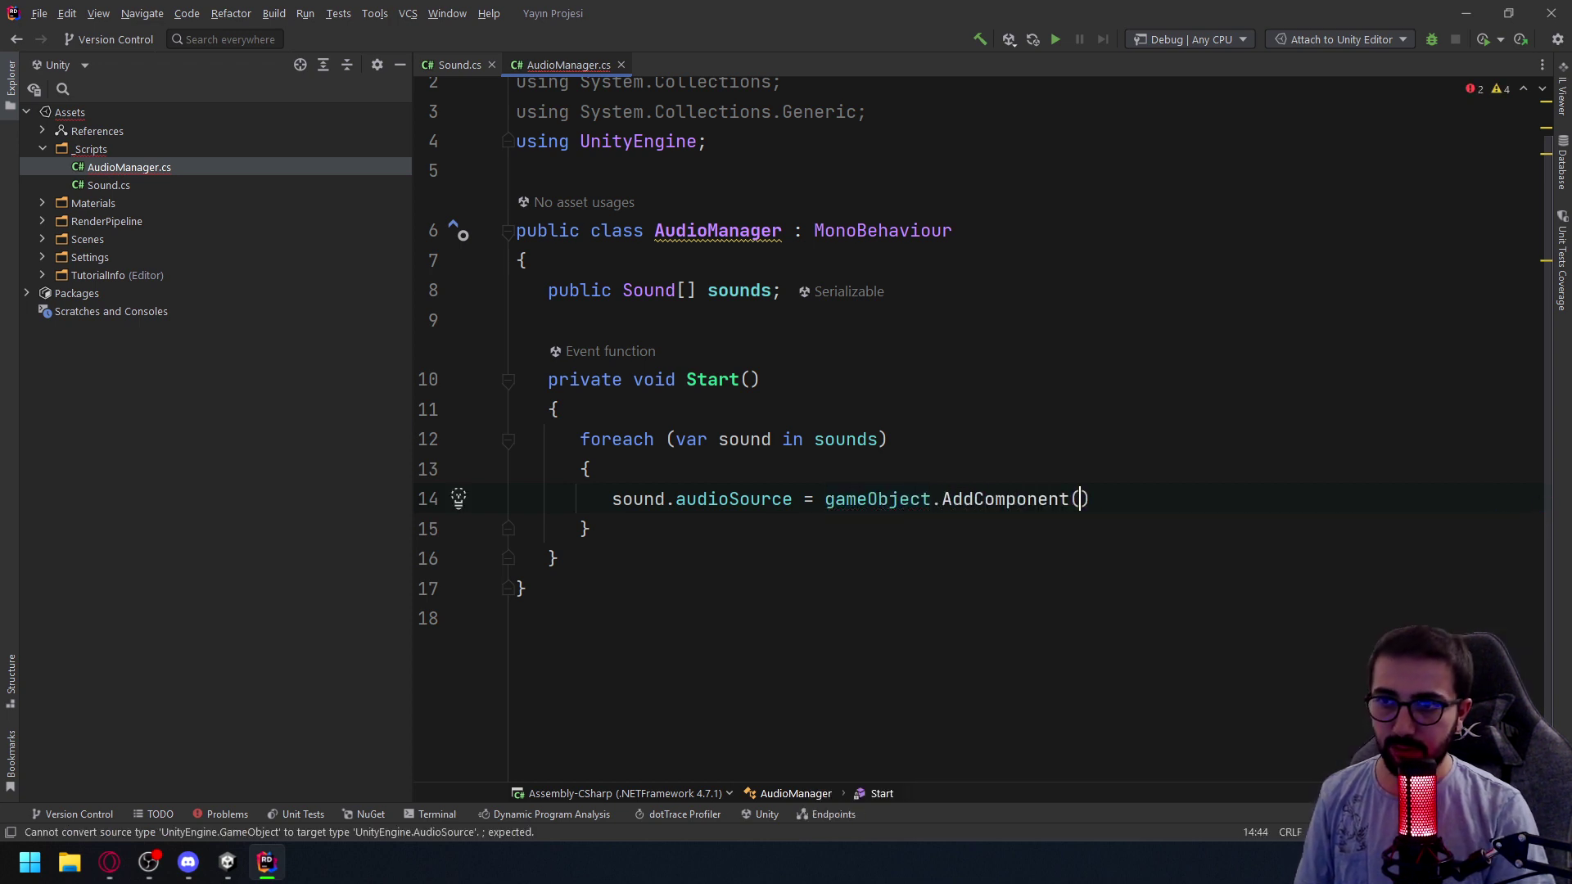
key(Left)
text(<A)
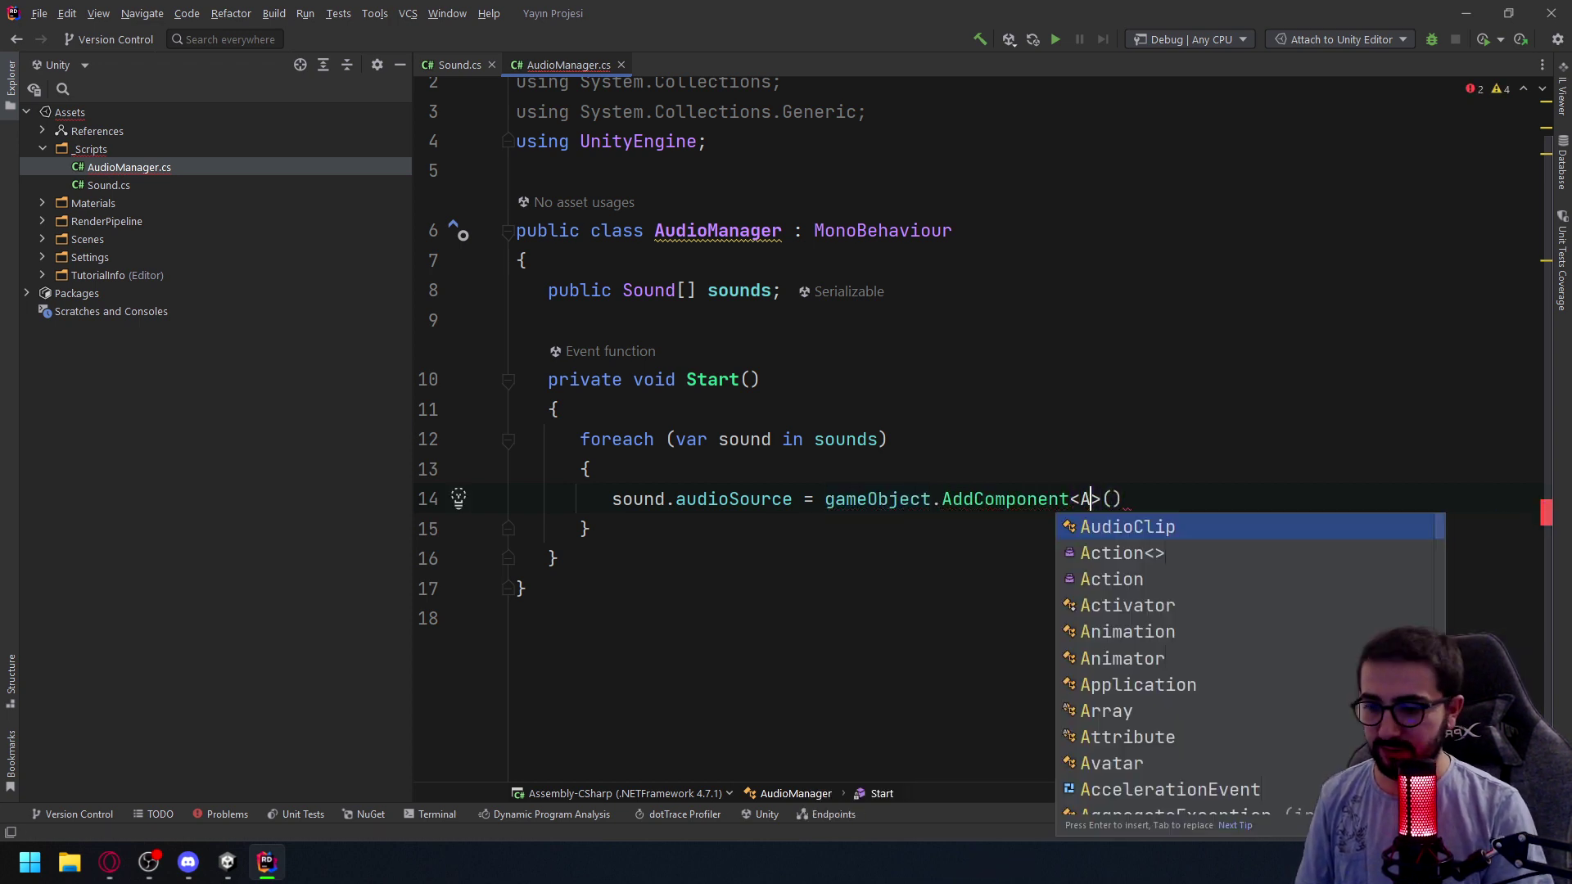
text(ud)
key(Down)
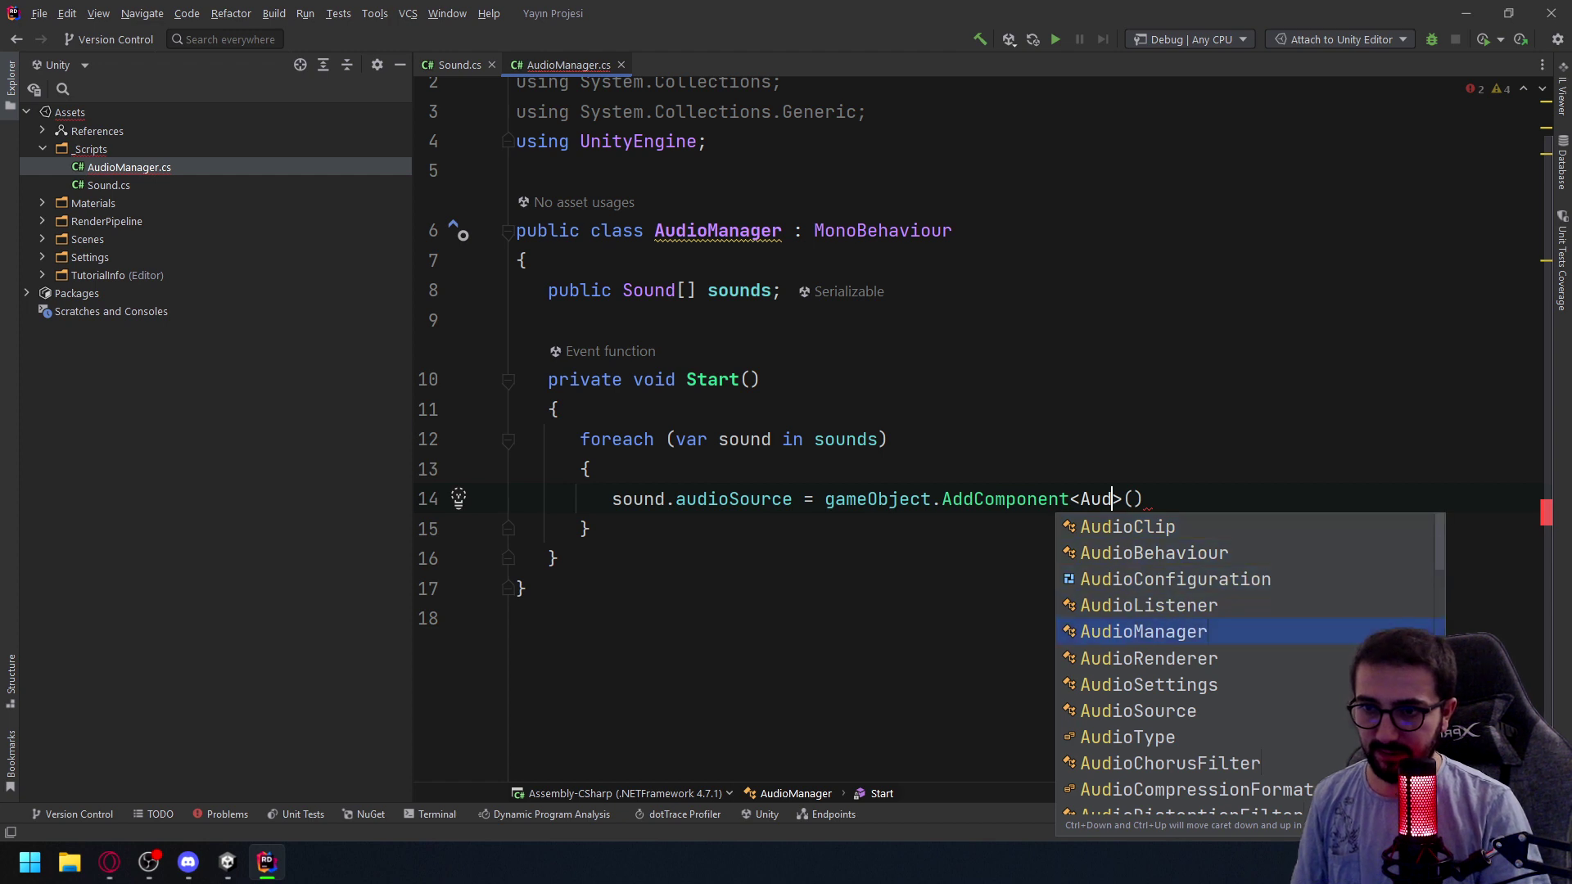
key(Return)
text(;)
key(Return)
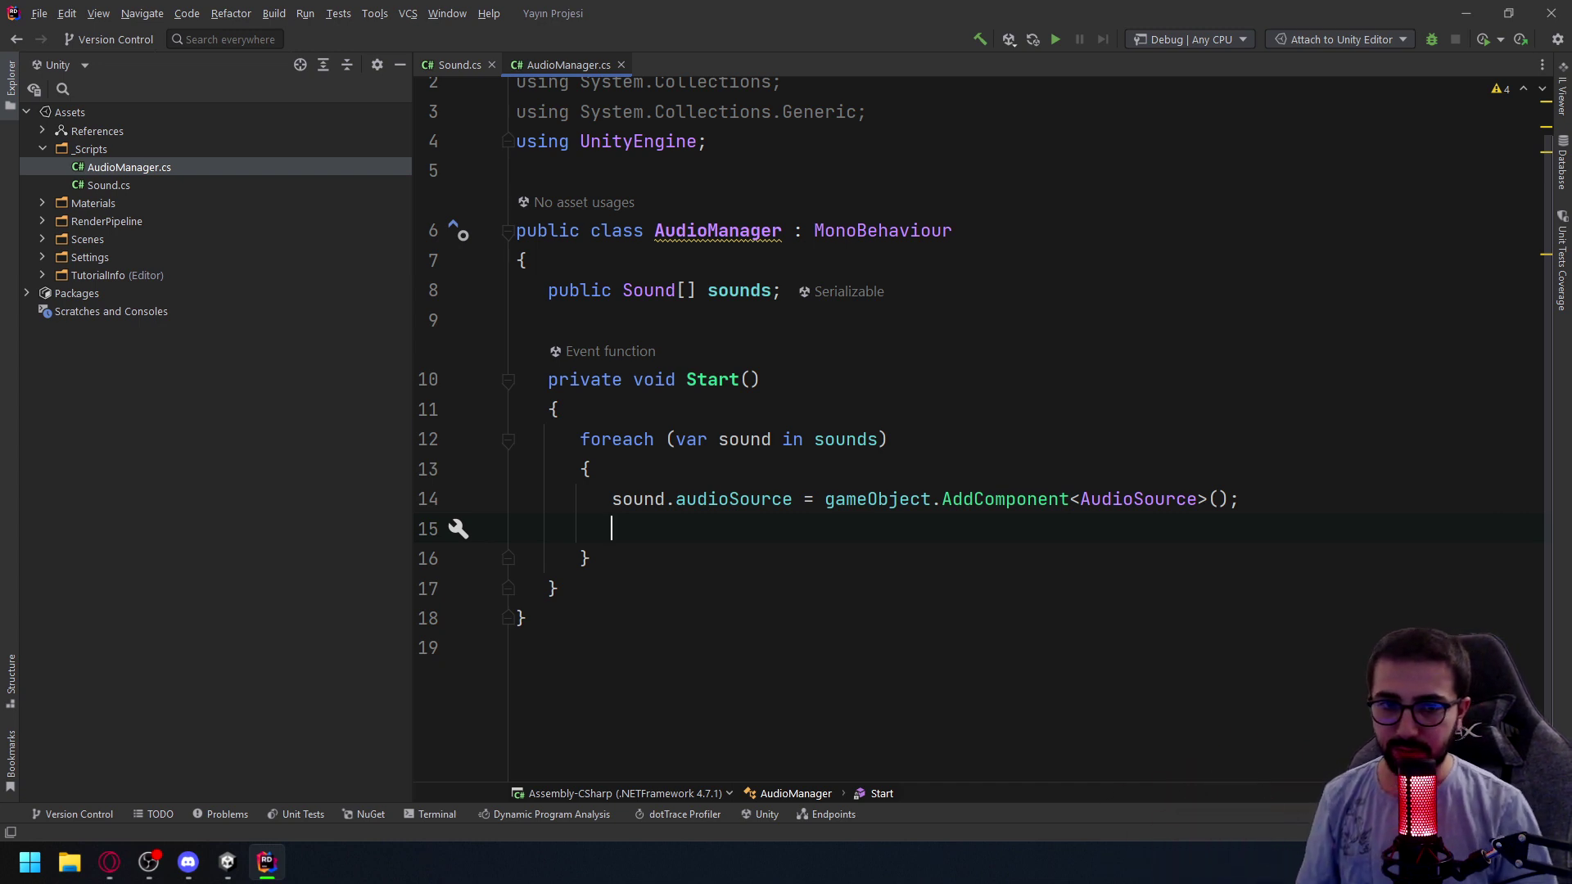
Start line 15 as sound.audioSource.clip = sound.clip using autocomplete
scroll(983, 410, down, 1)
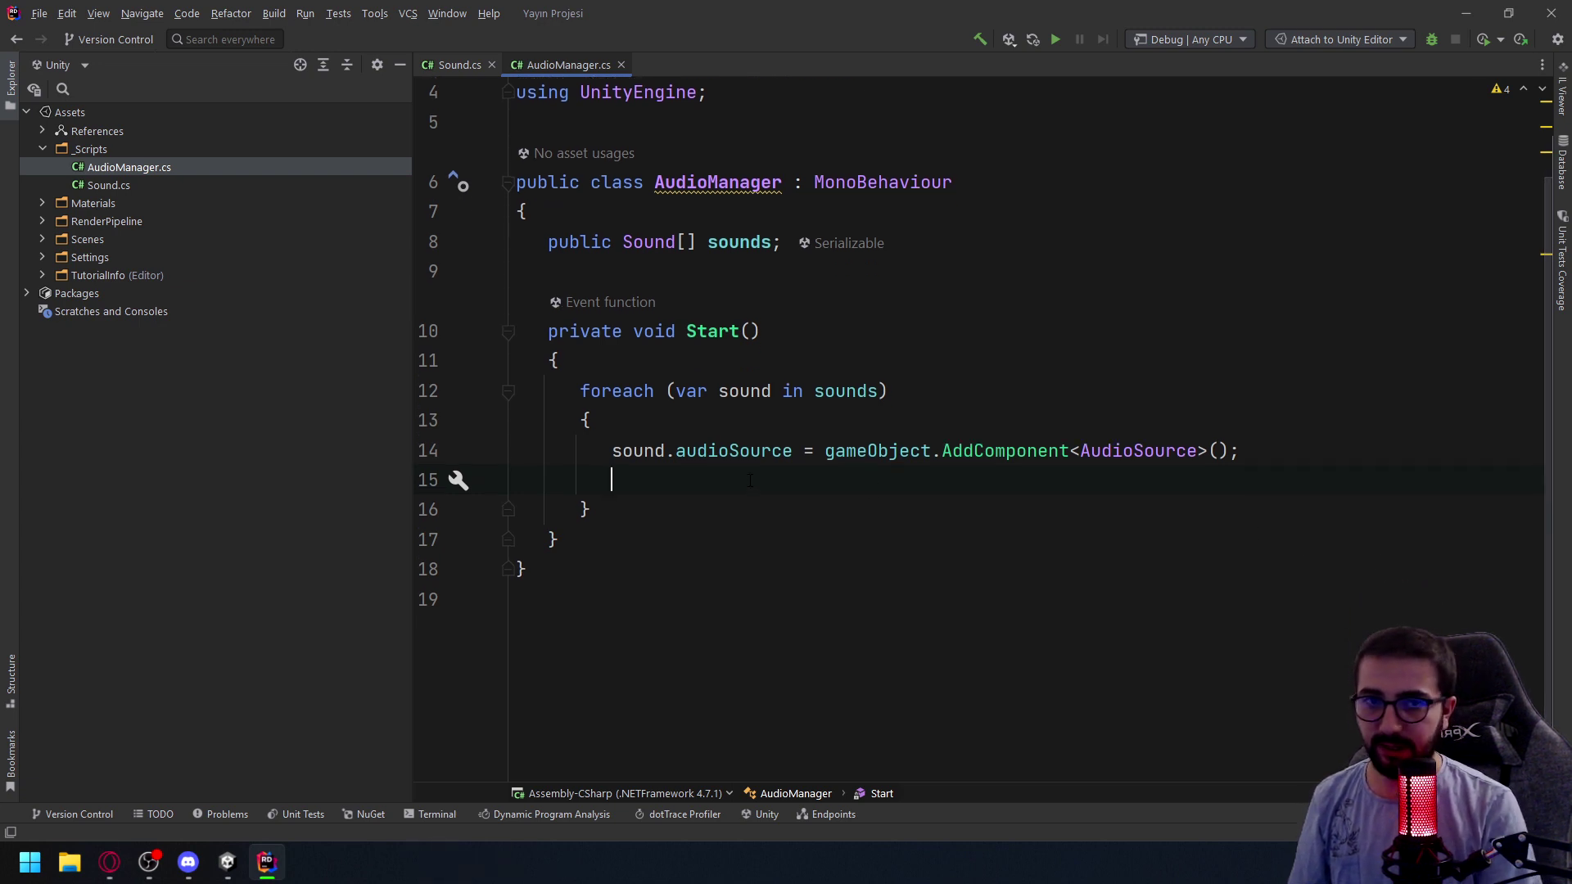
text(sound.)
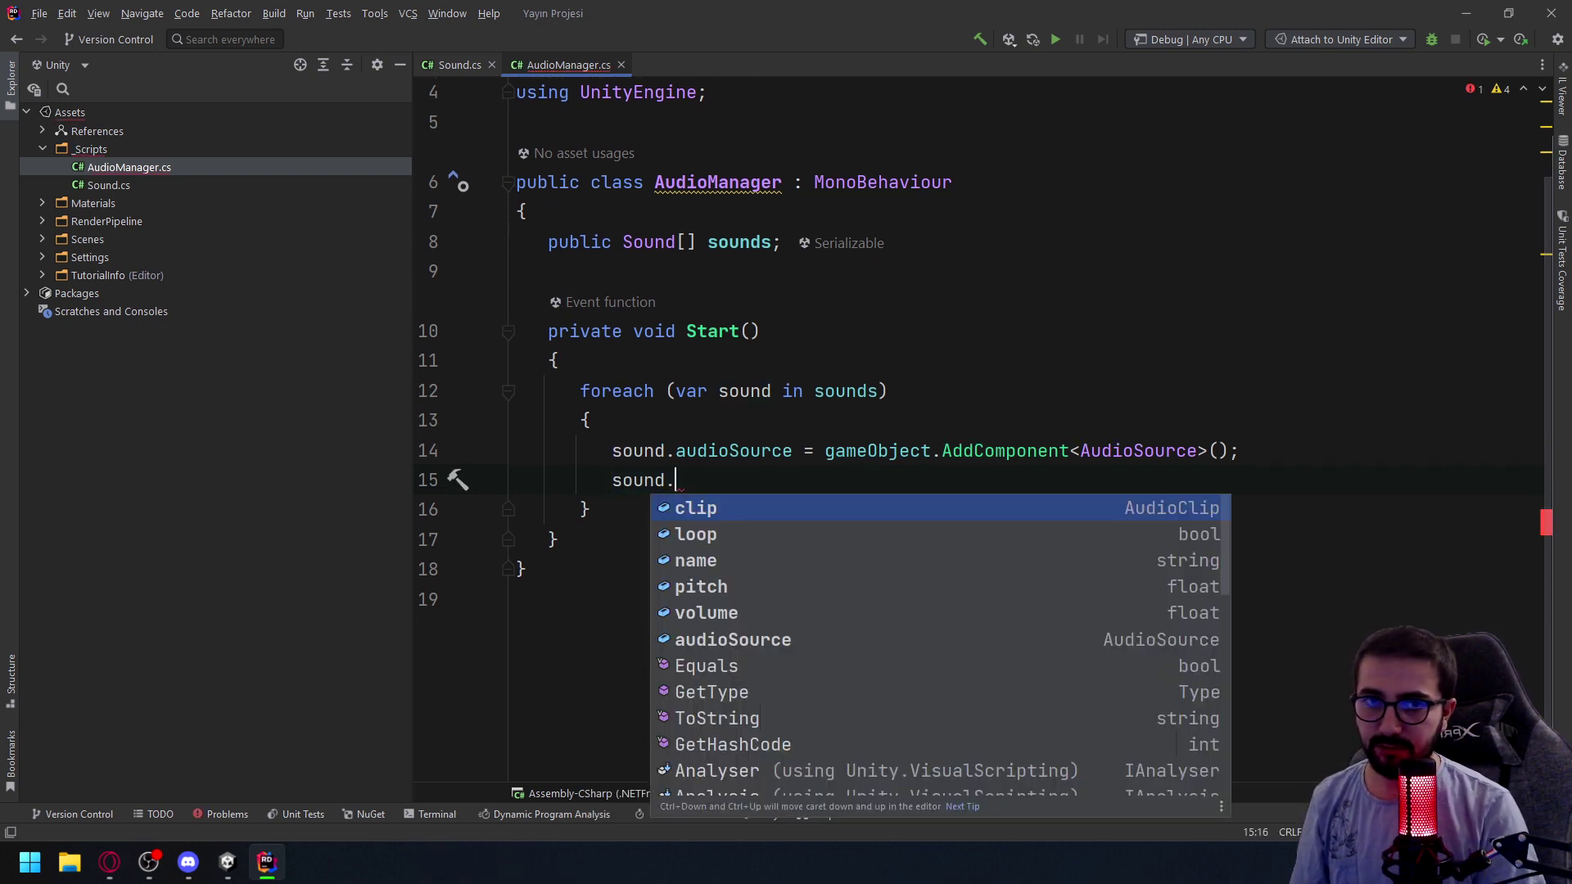
text(s)
key(BackSpace)
text(a)
key(Return)
text(.)
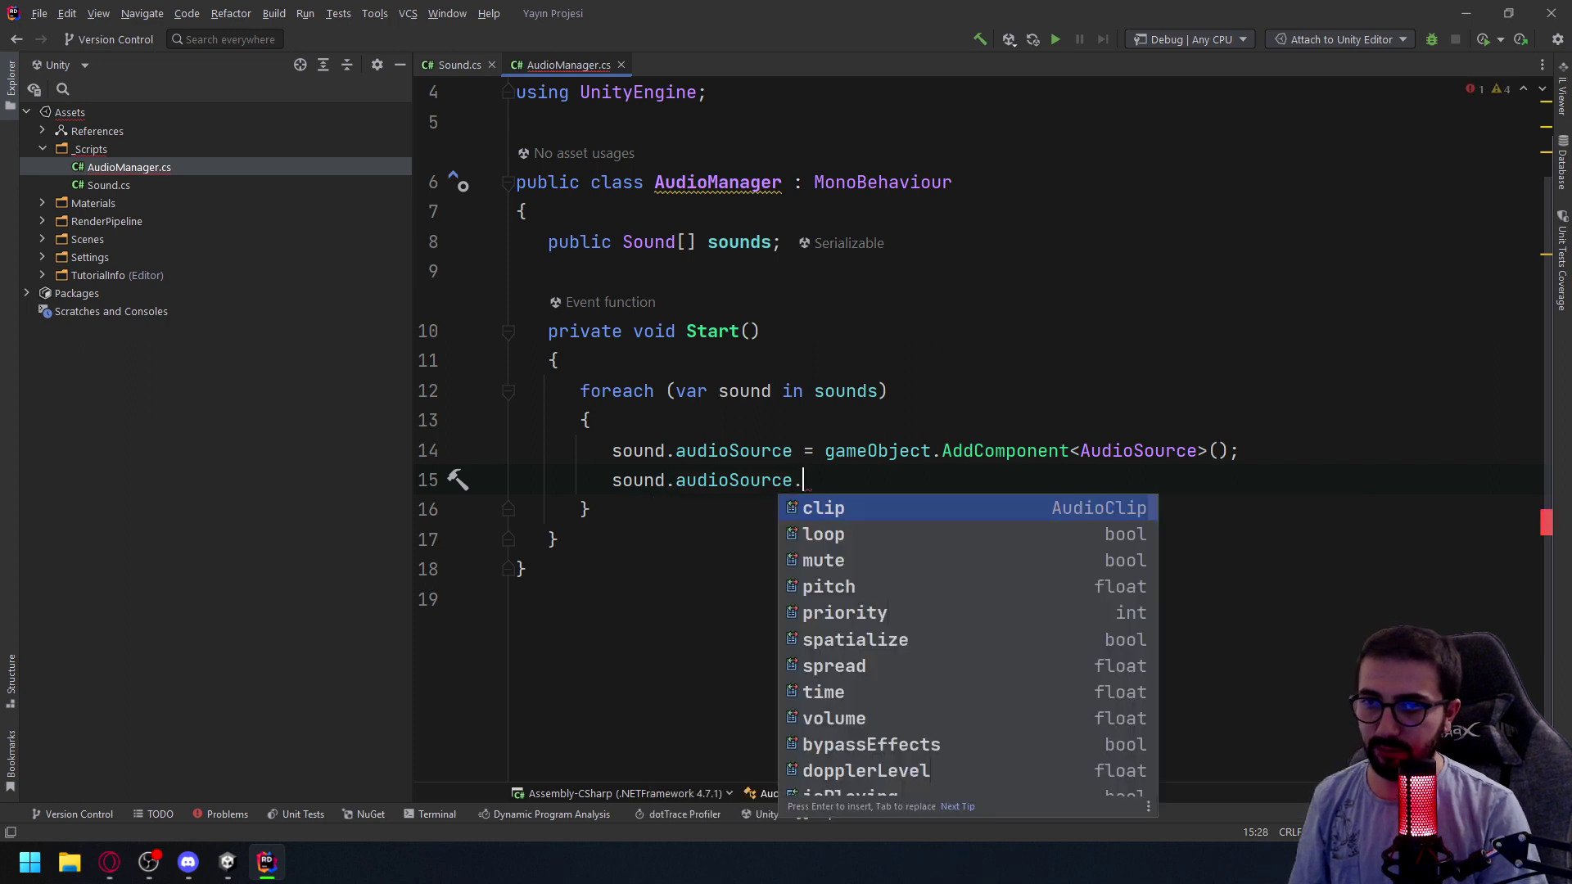
key(Return)
text(= s)
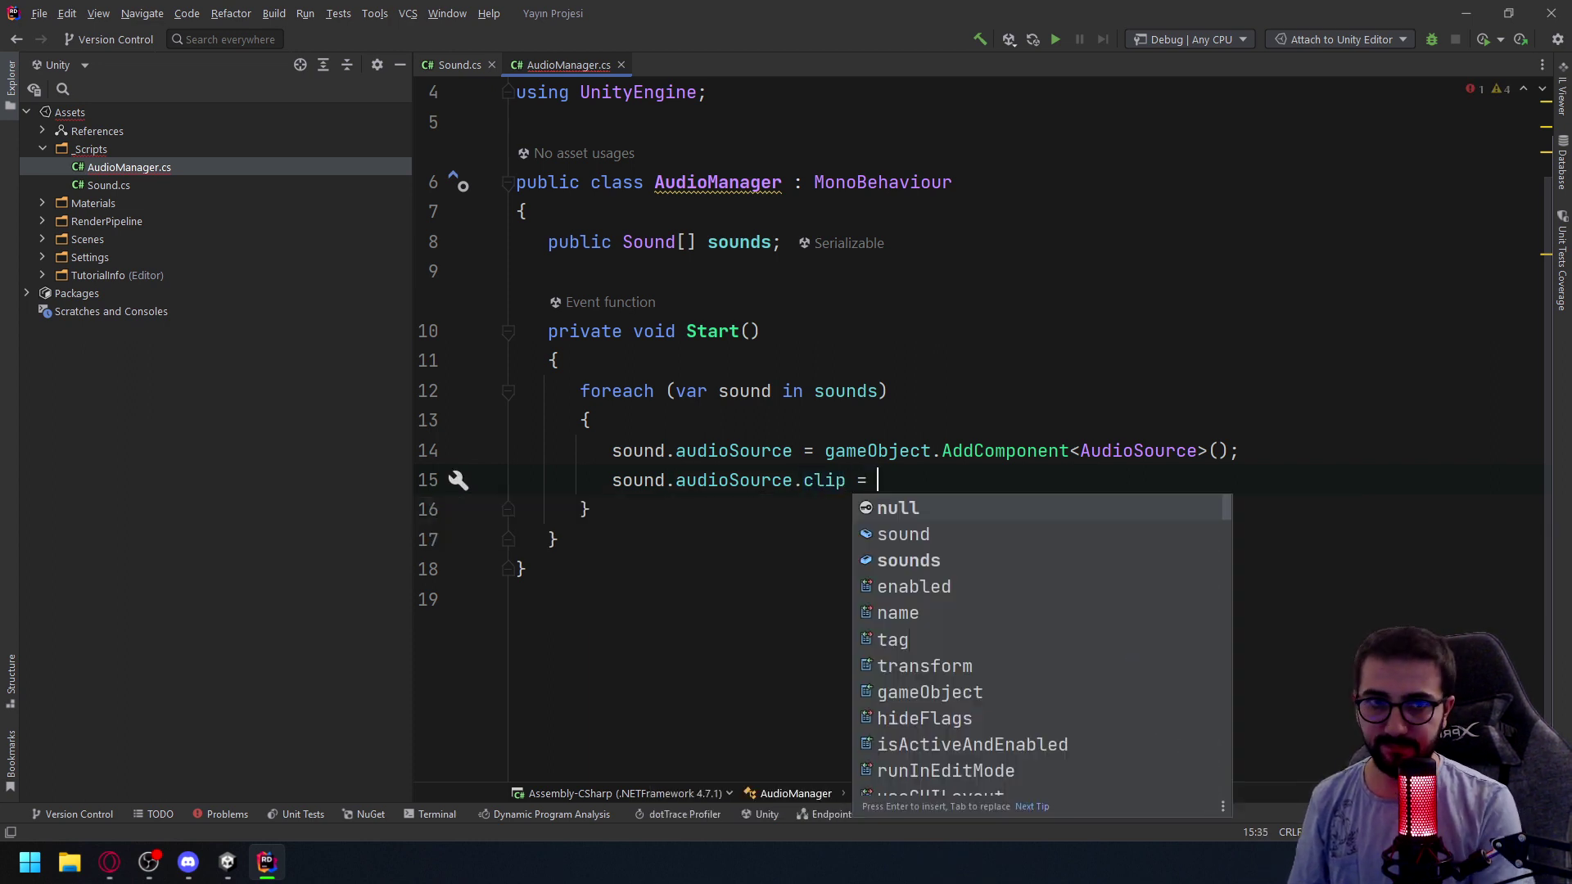
key(Return)
text(.)
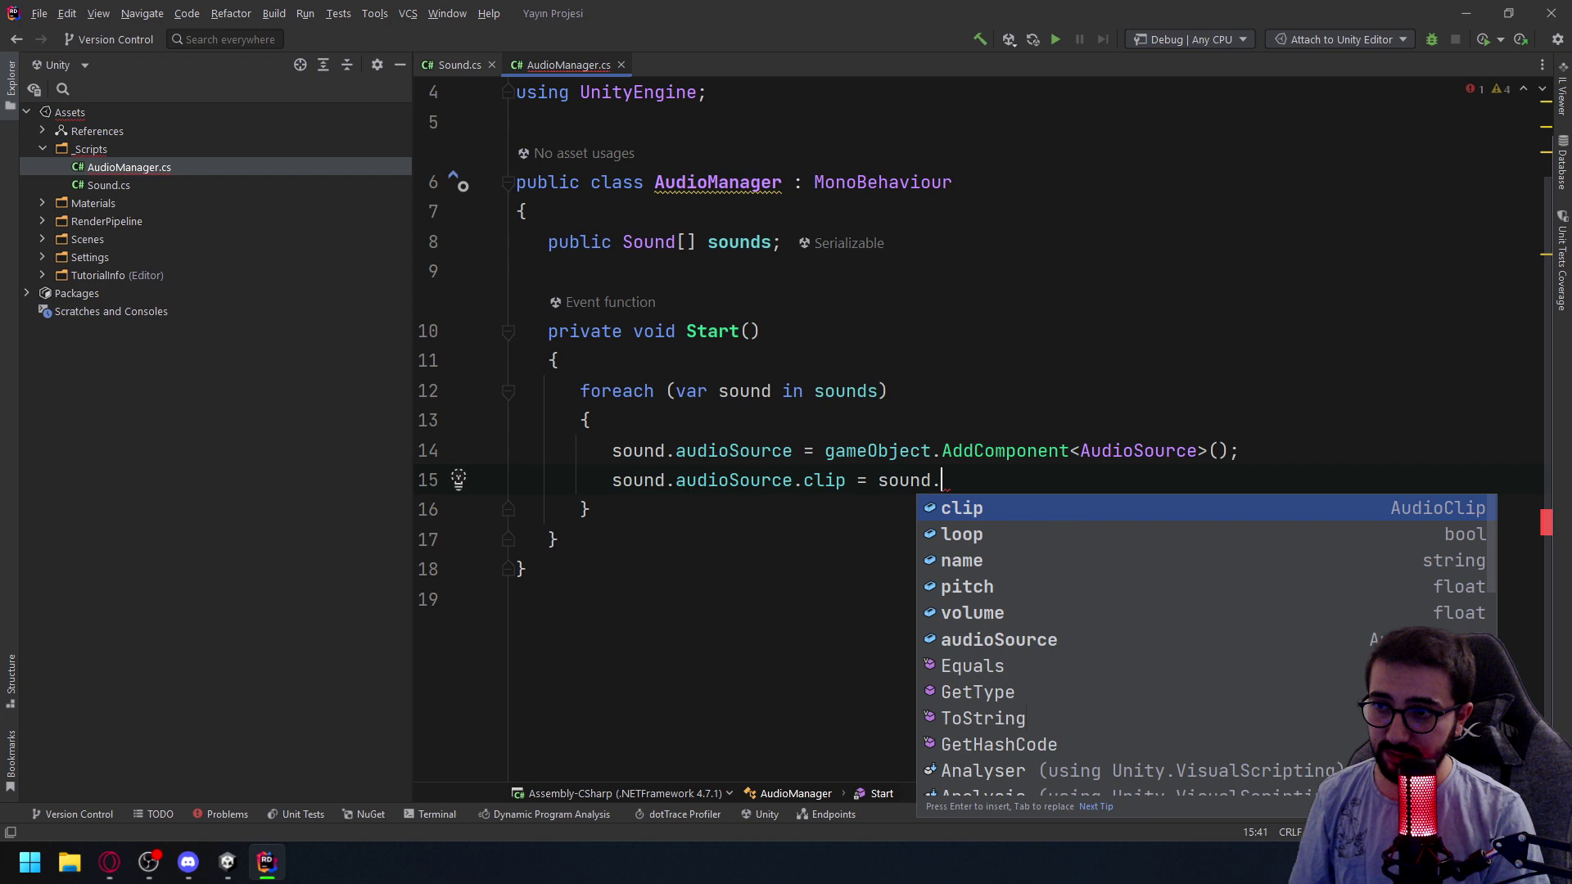
text(cl)
key(Return)
End the clip line with a semicolon and add sound.audioSource.volume = sound.volume;
text(;)
key(Return)
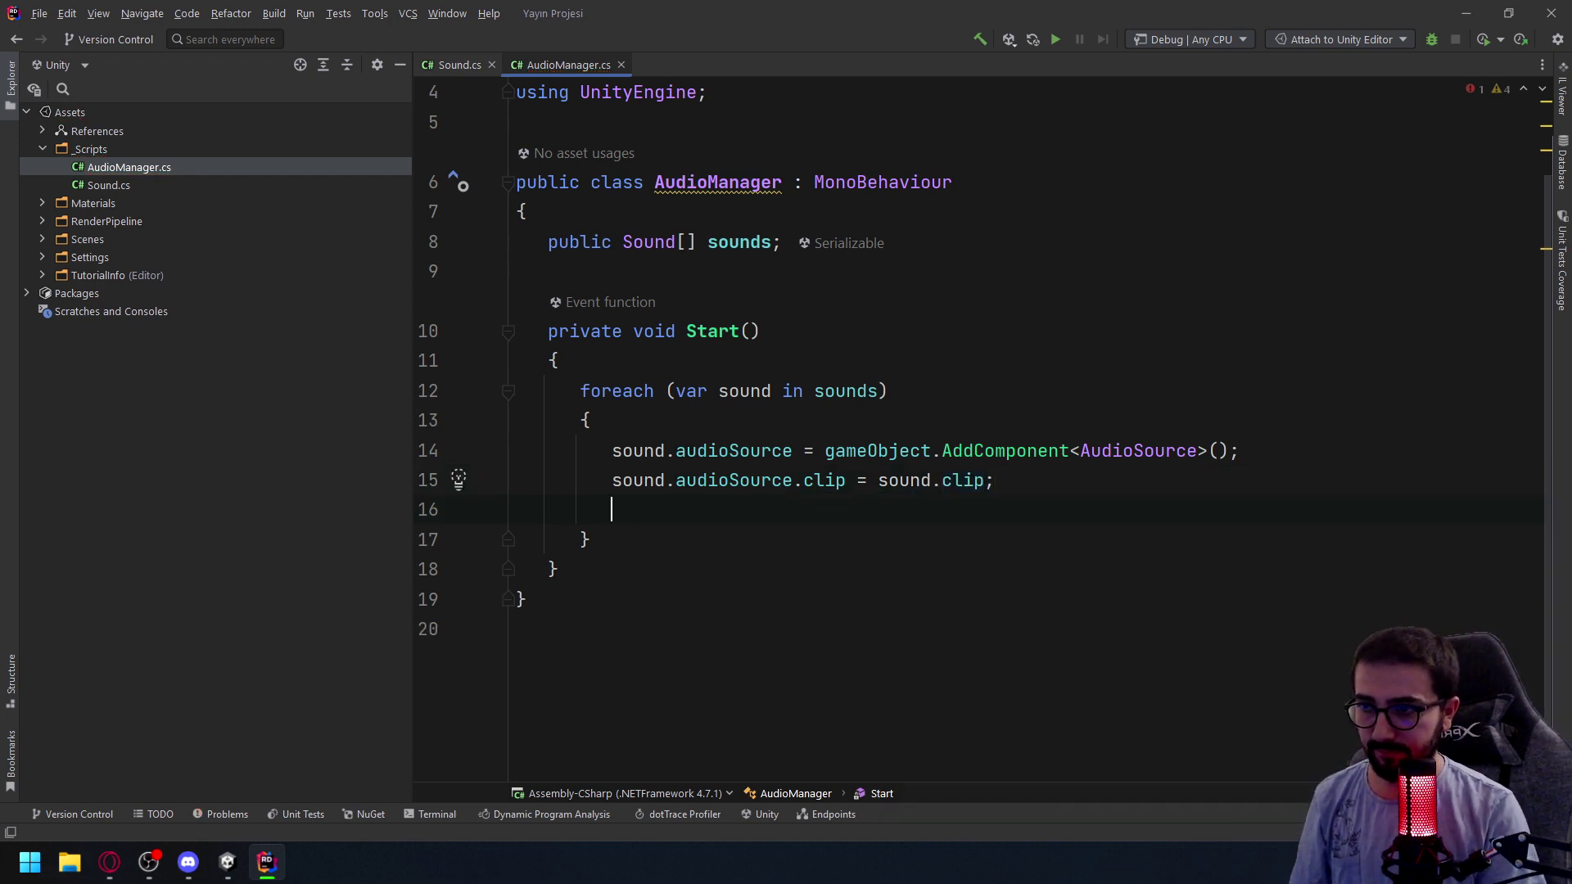
key(shift+Up)
key(shift+Up)
key(shift+Down)
key(shift+Down)
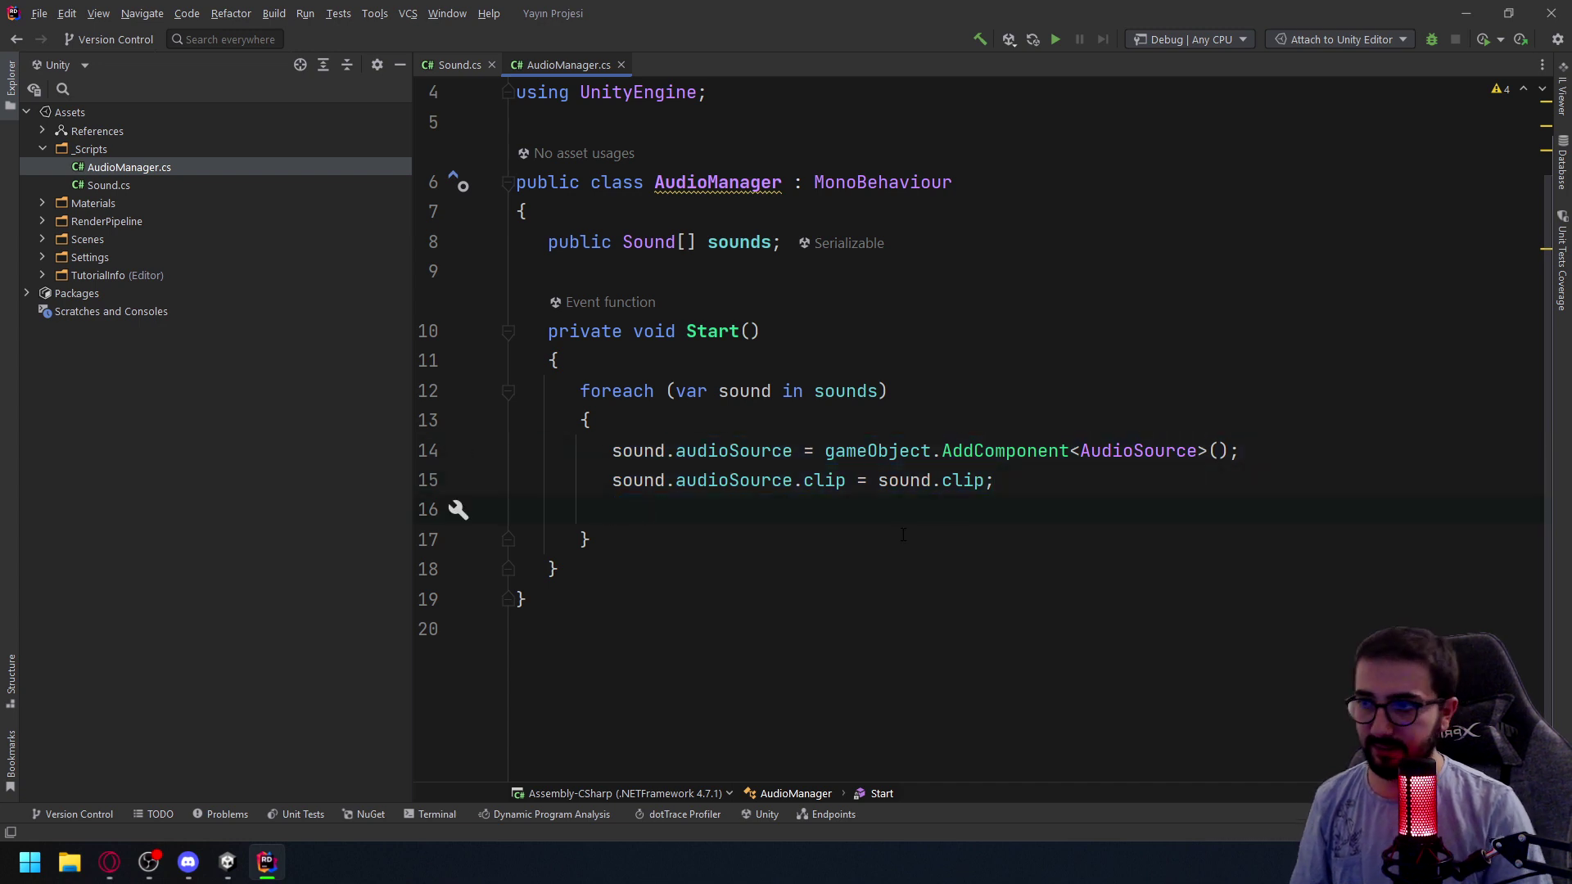
text(sound.a)
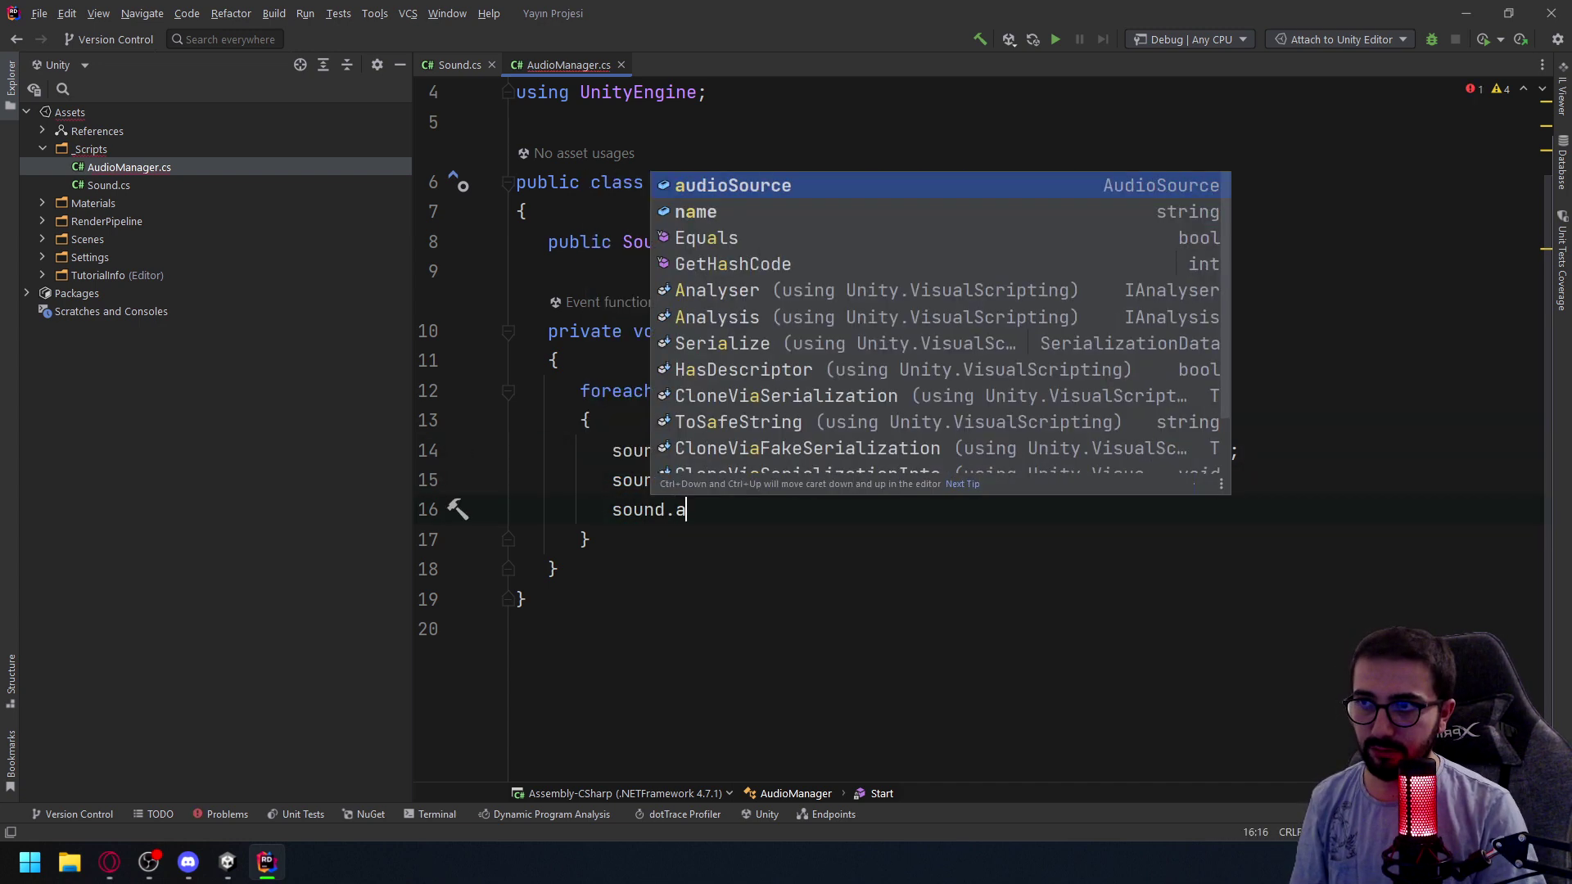
key(Return)
text(.)
text(c)
key(BackSpace)
text(v)
key(Return)
text(= )
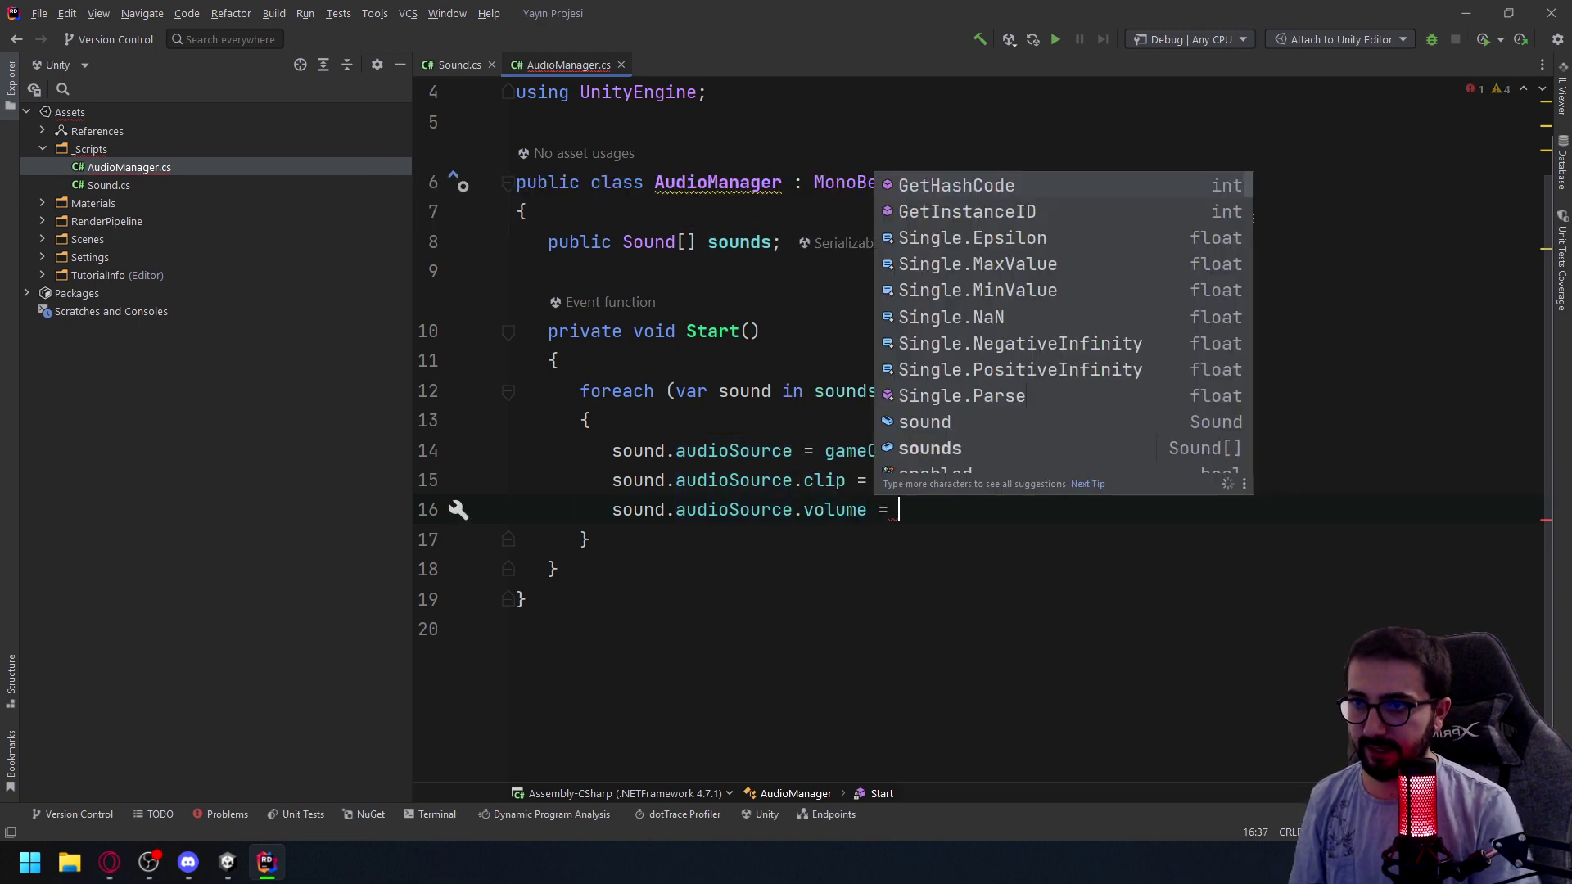
text(so)
key(Return)
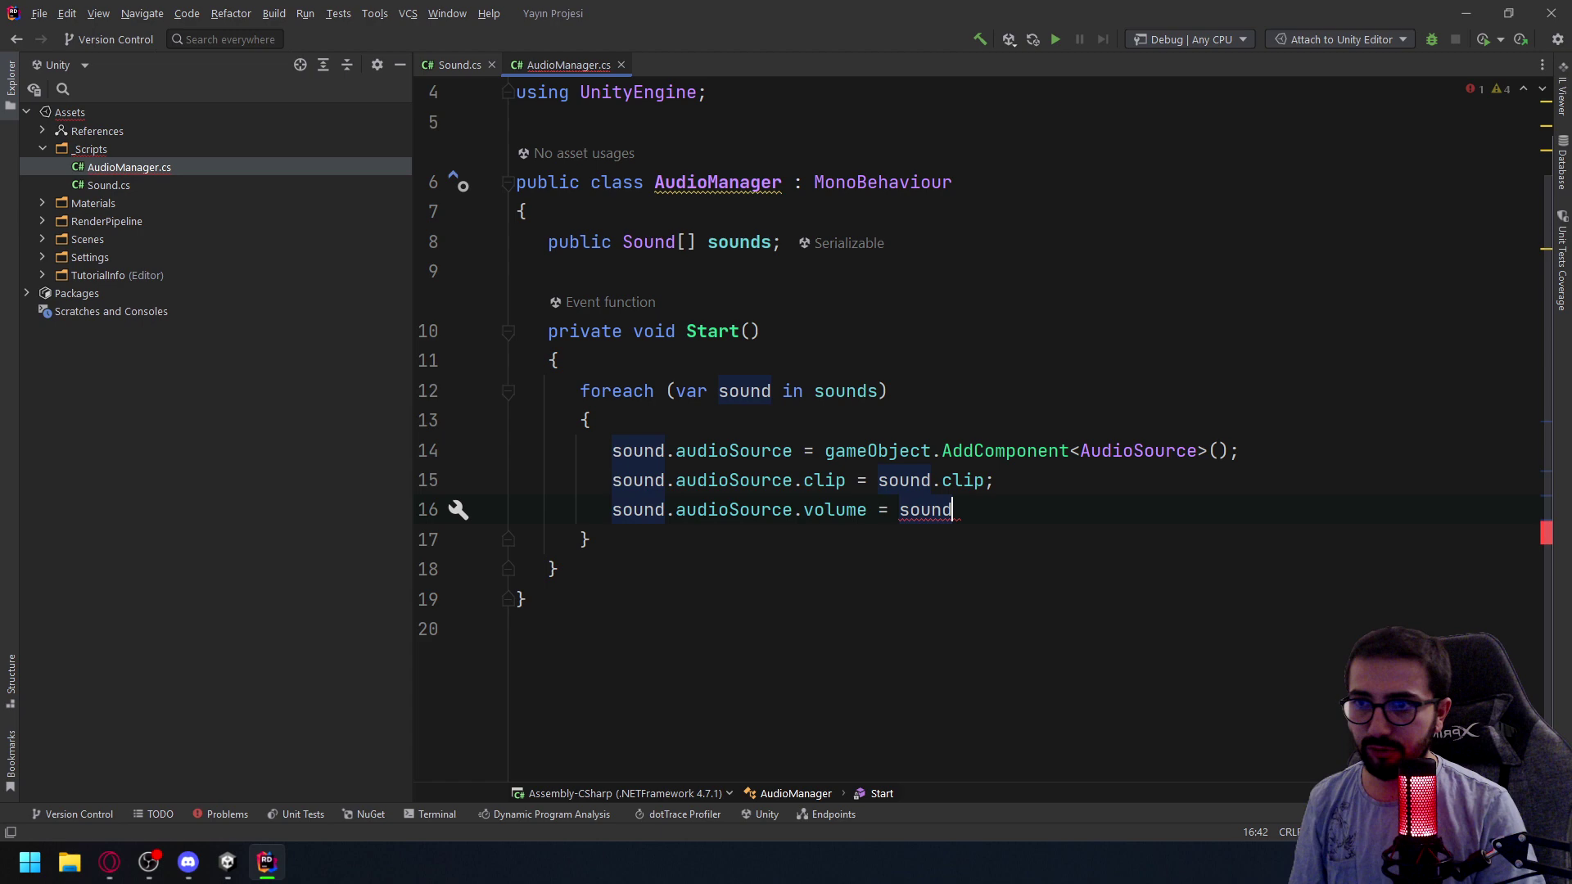
text(.v)
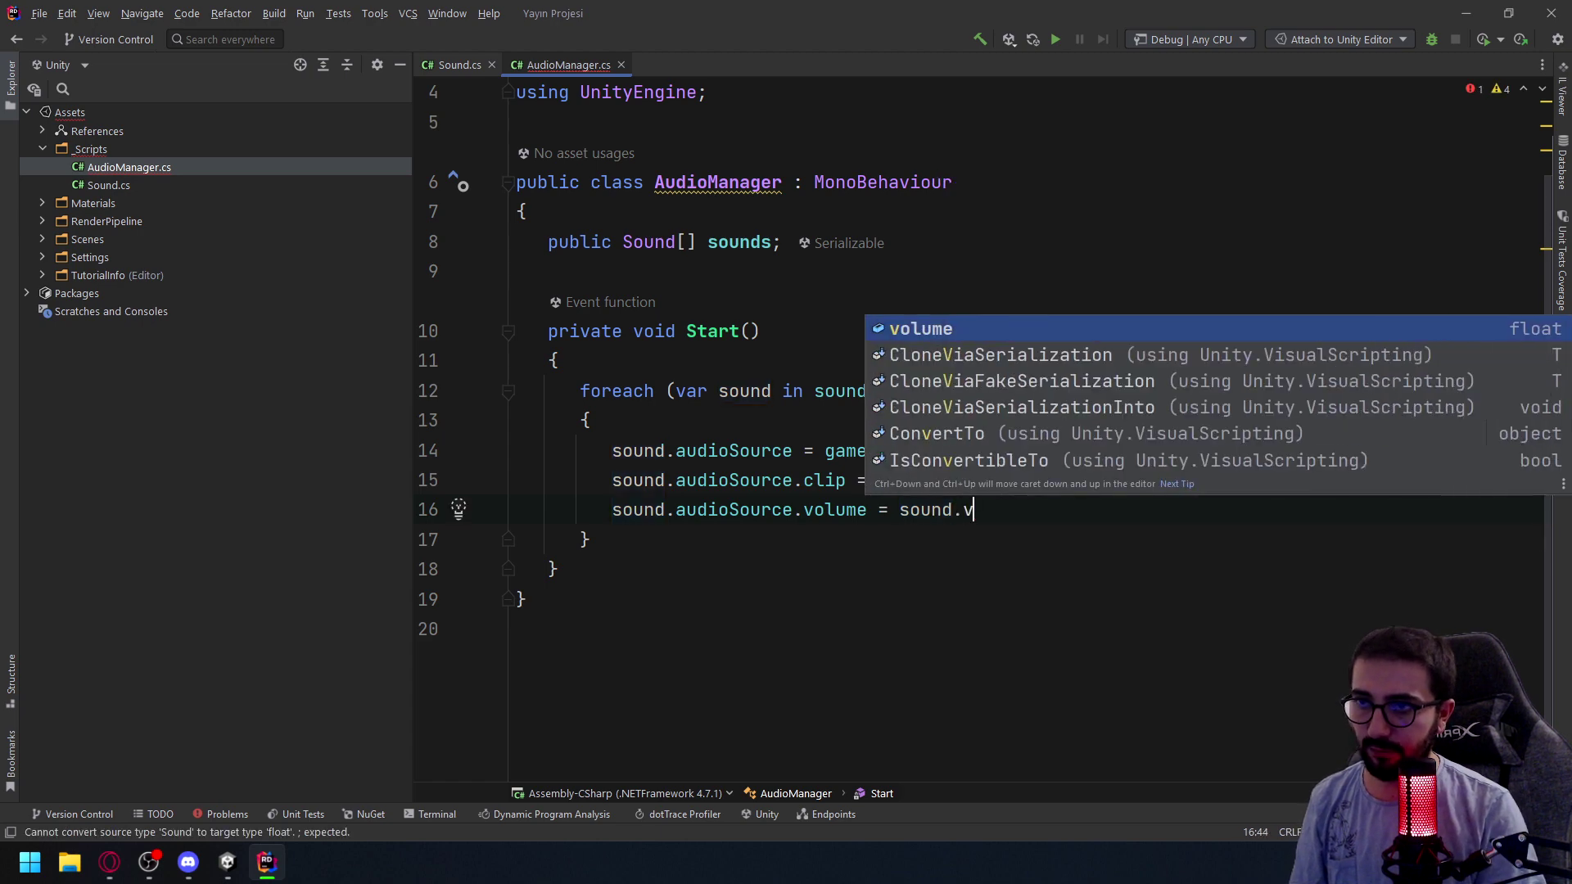
key(Return)
text(;)
Add line 17 setting sound.audioSource.pitch = sound.pitch;
key(Return)
text(so)
key(Return)
text(.a)
key(Return)
text(.)
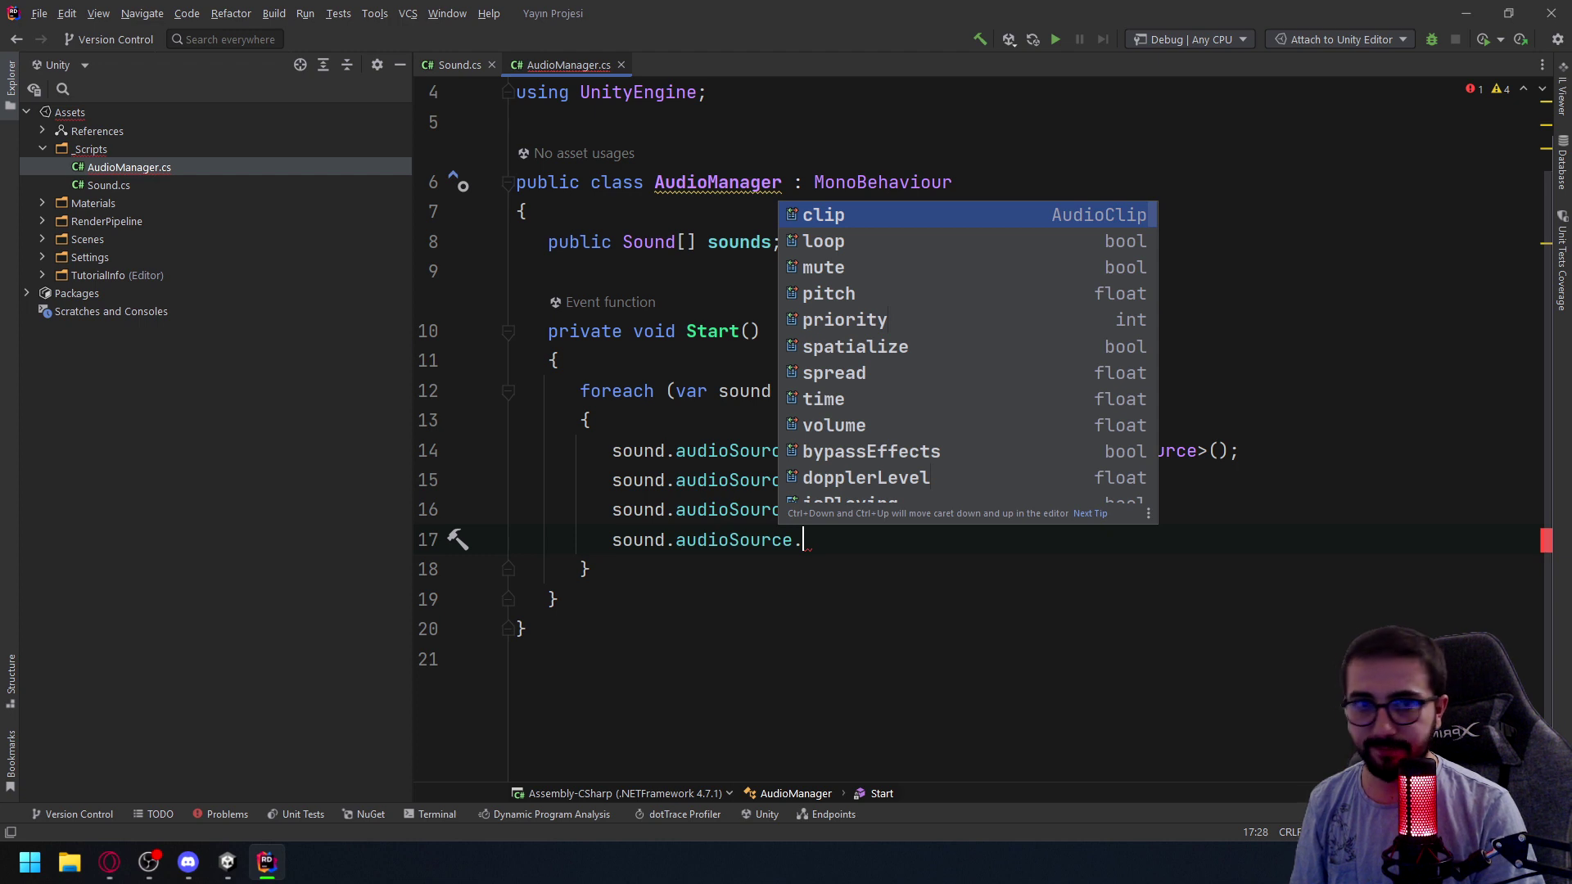
text(p)
key(Return)
text(.)
key(BackSpace)
text(= )
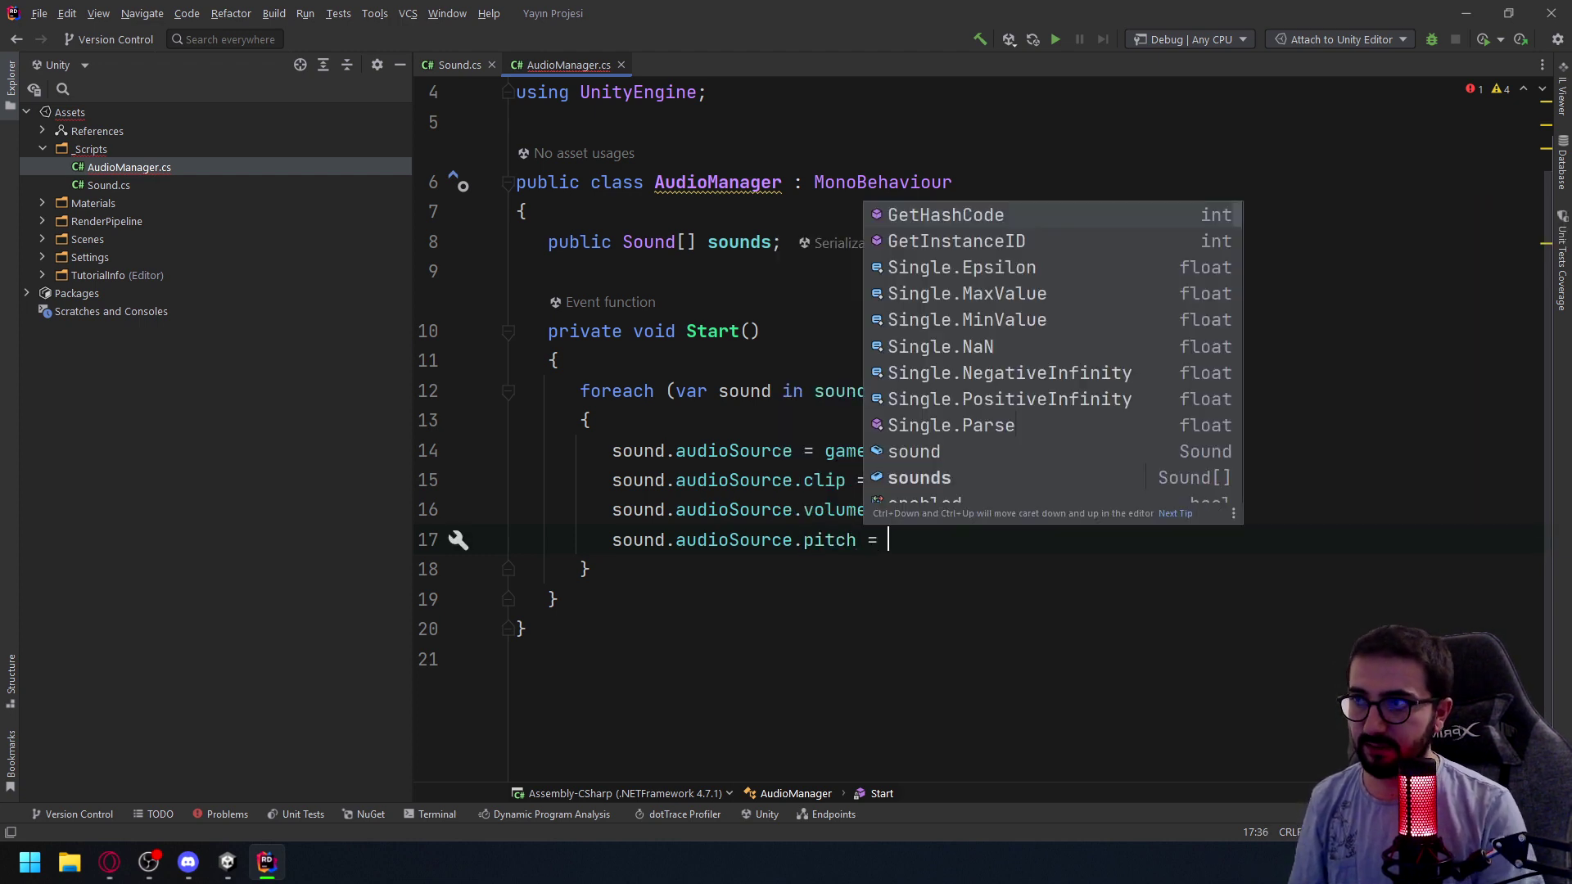
text(sou)
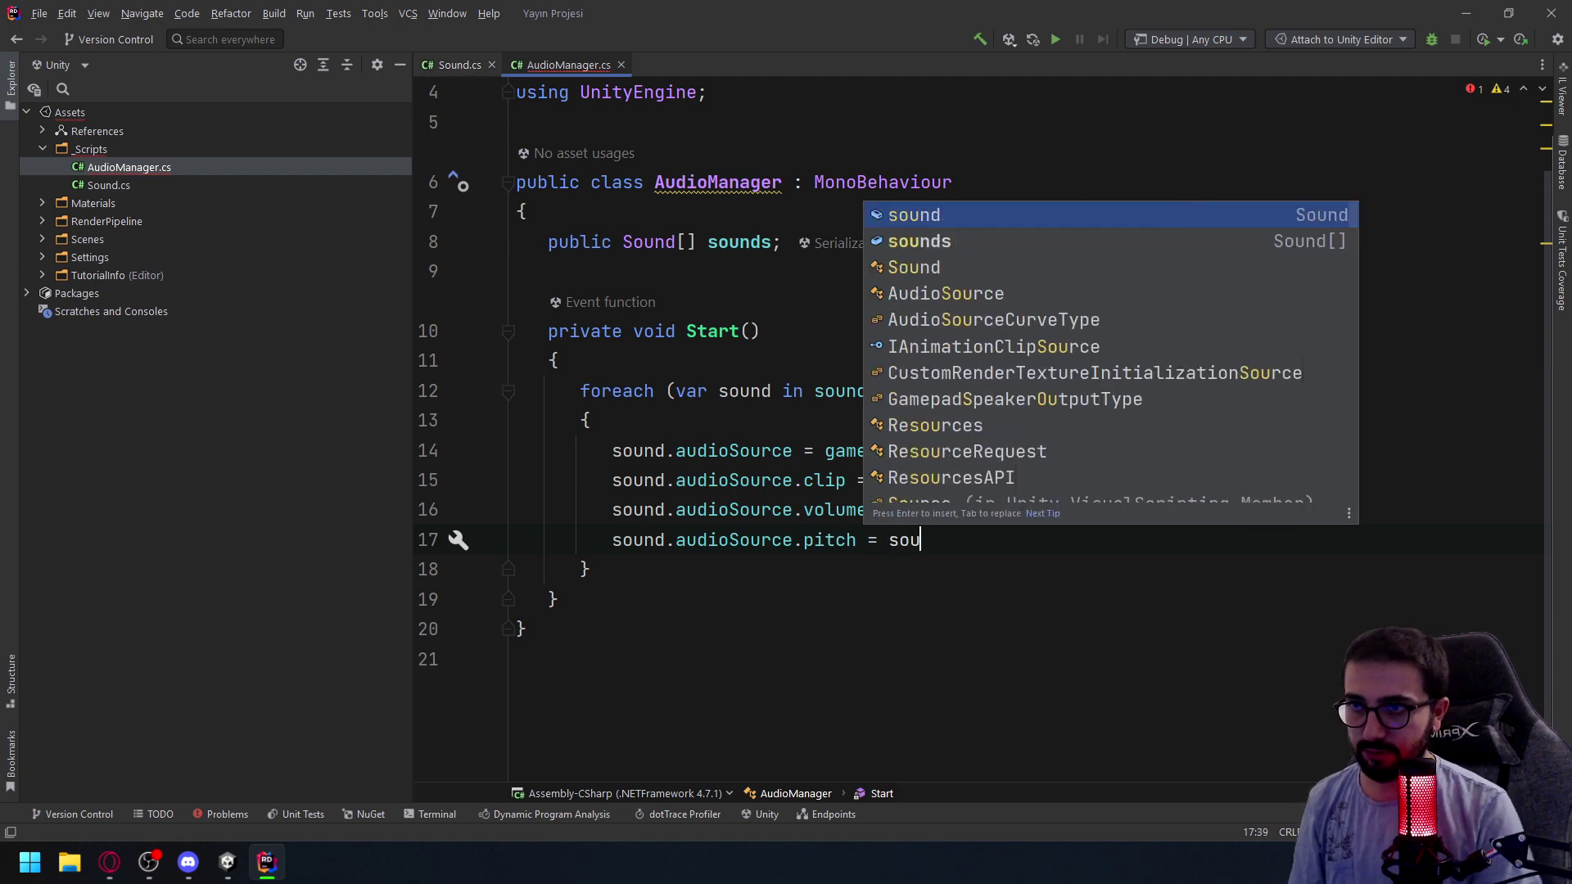
text(nd.p)
key(Return)
text(;)
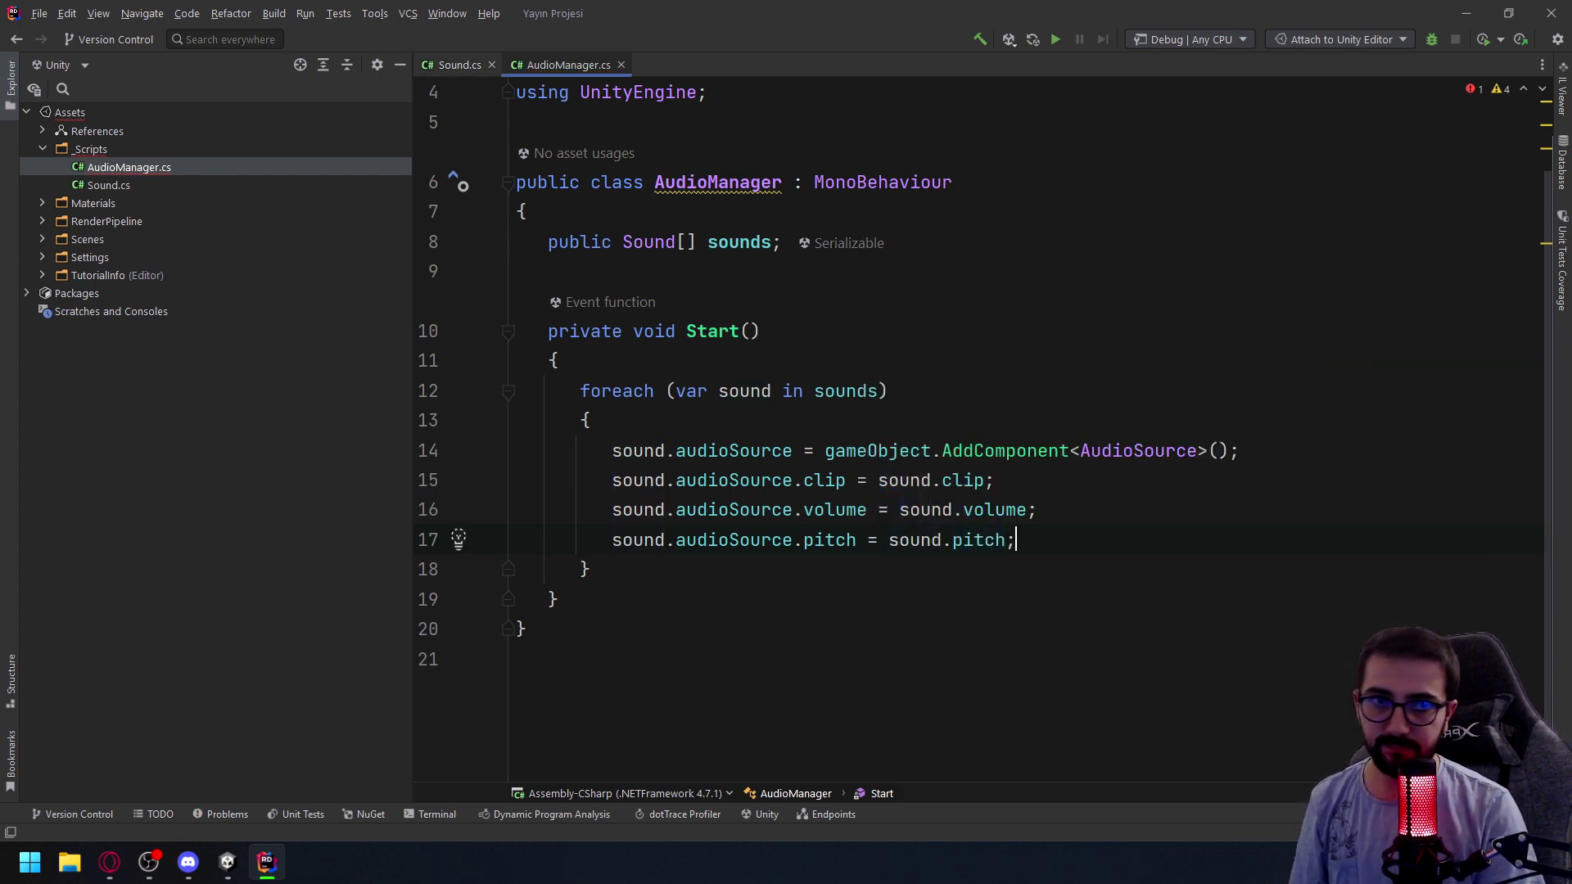
key(Return)
Add line 18 setting sound.audioSource.playOnAwake = false;
key(alt+Tab)
key(alt+Tab)
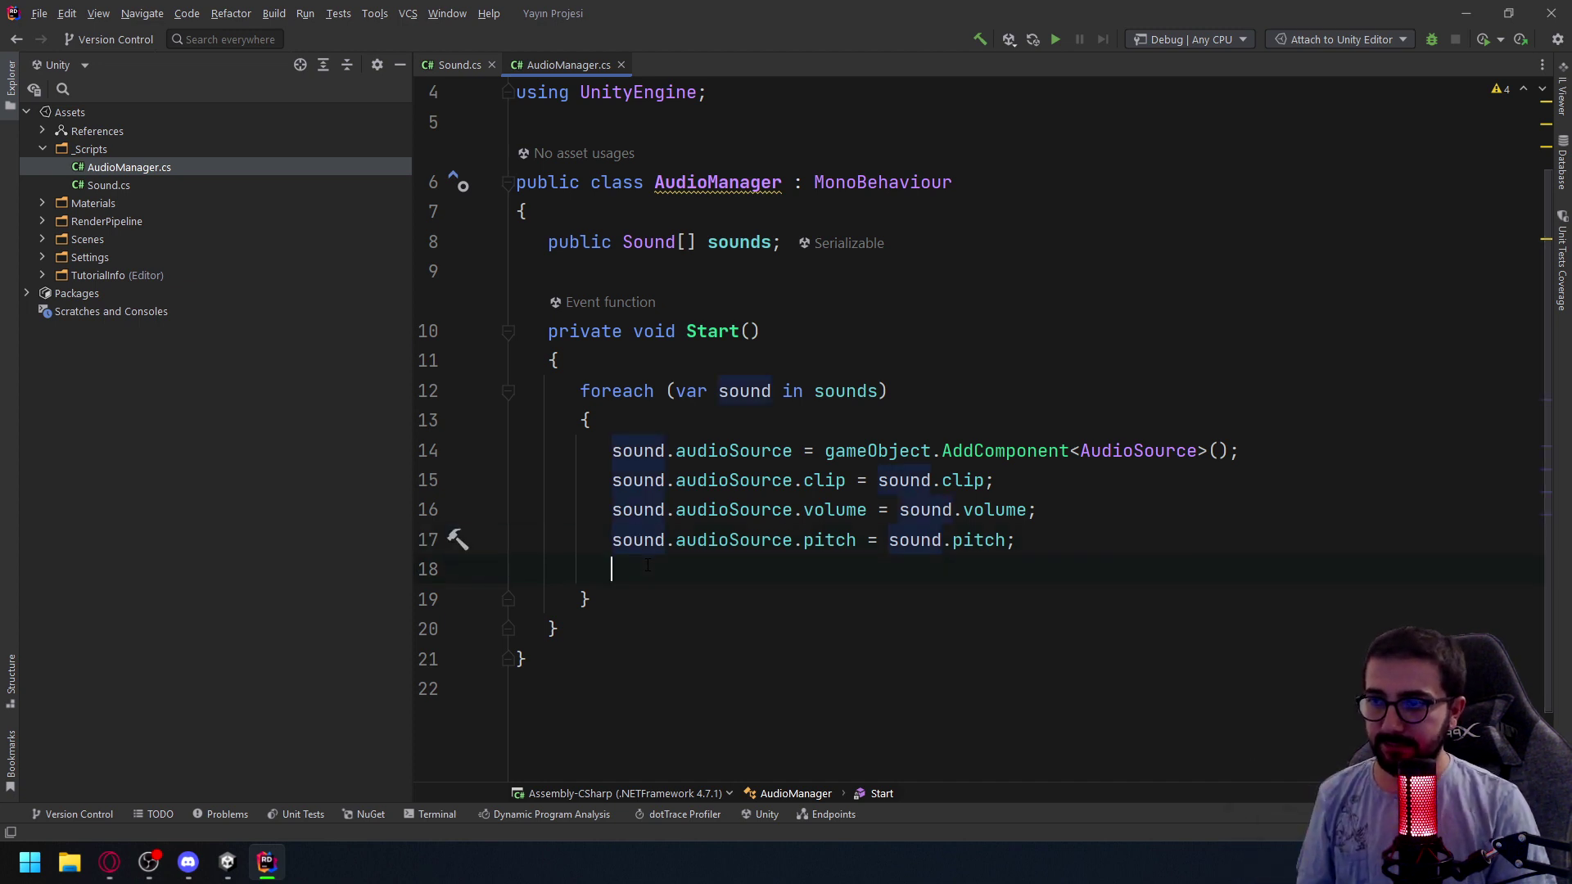
text(sound.)
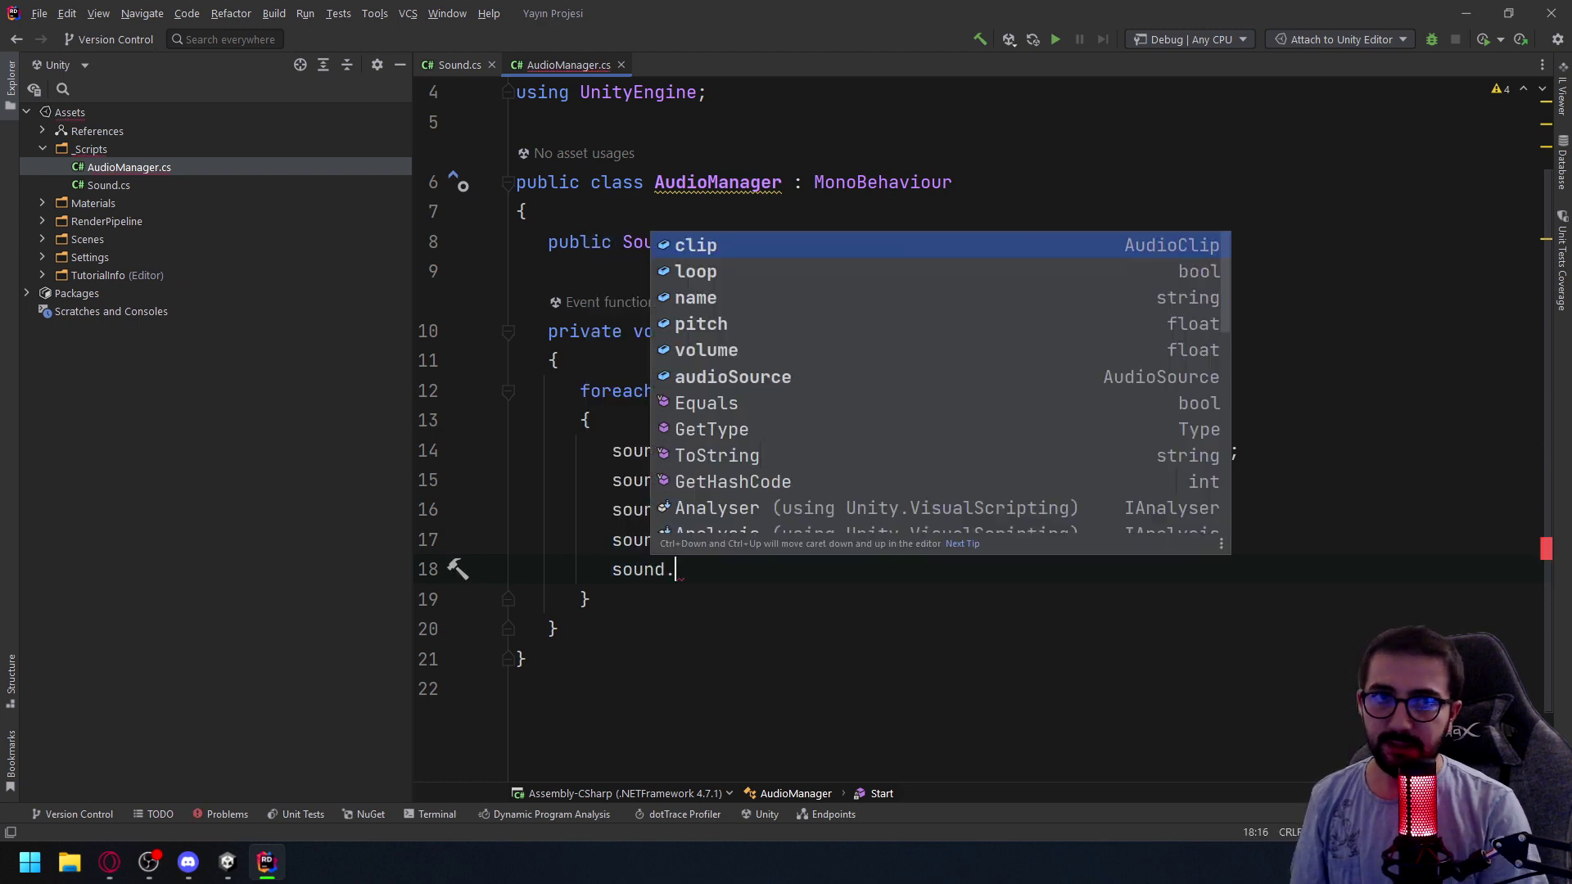
text(s)
key(BackSpace)
text(au)
key(Return)
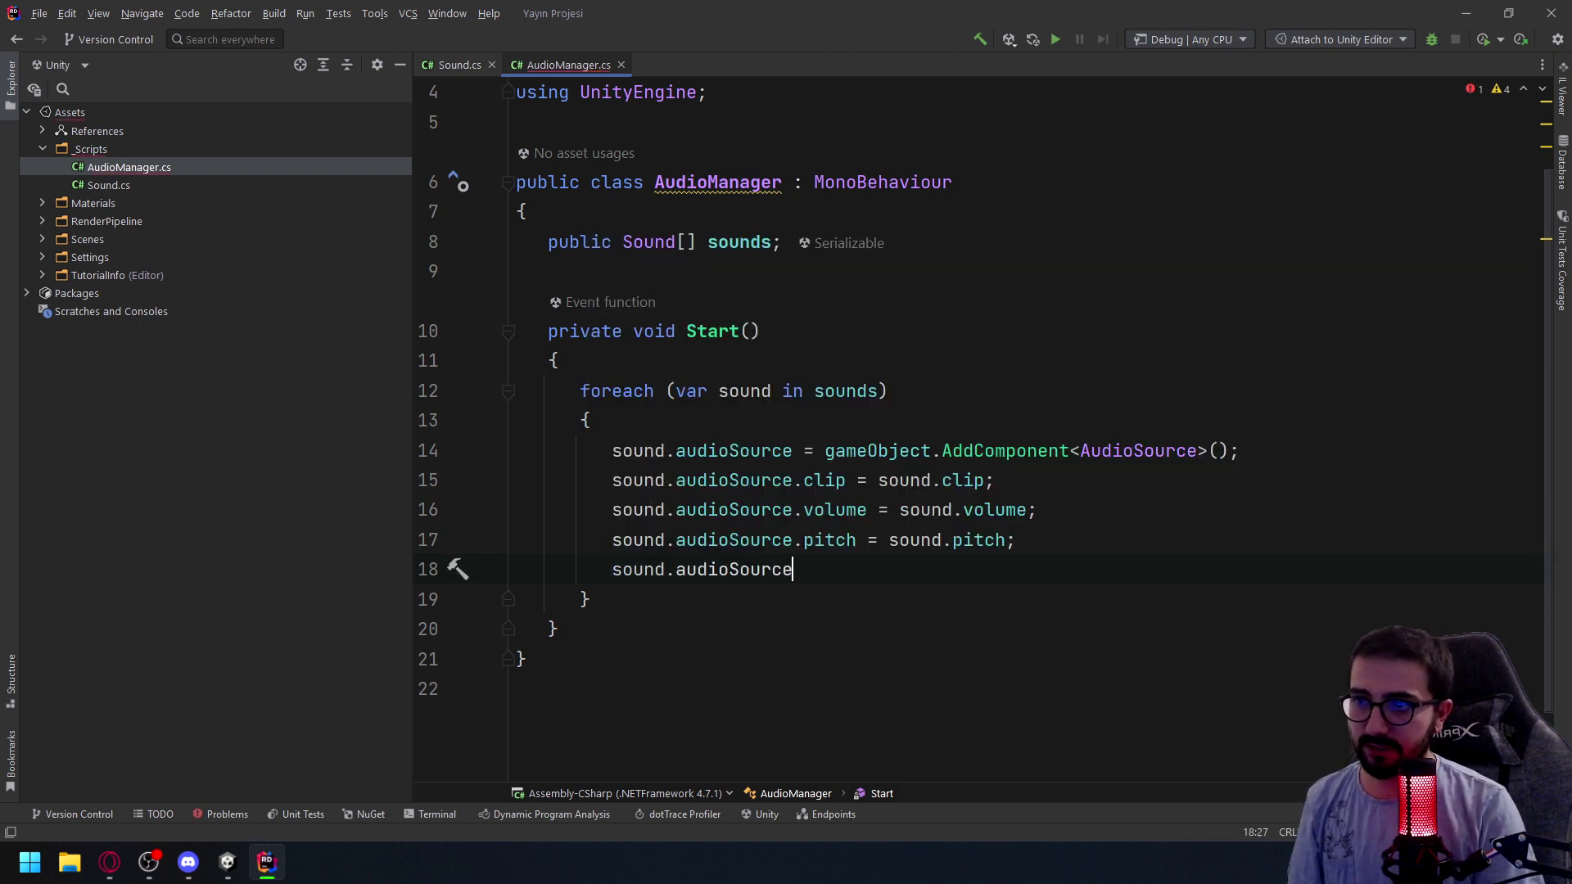
text(.pl)
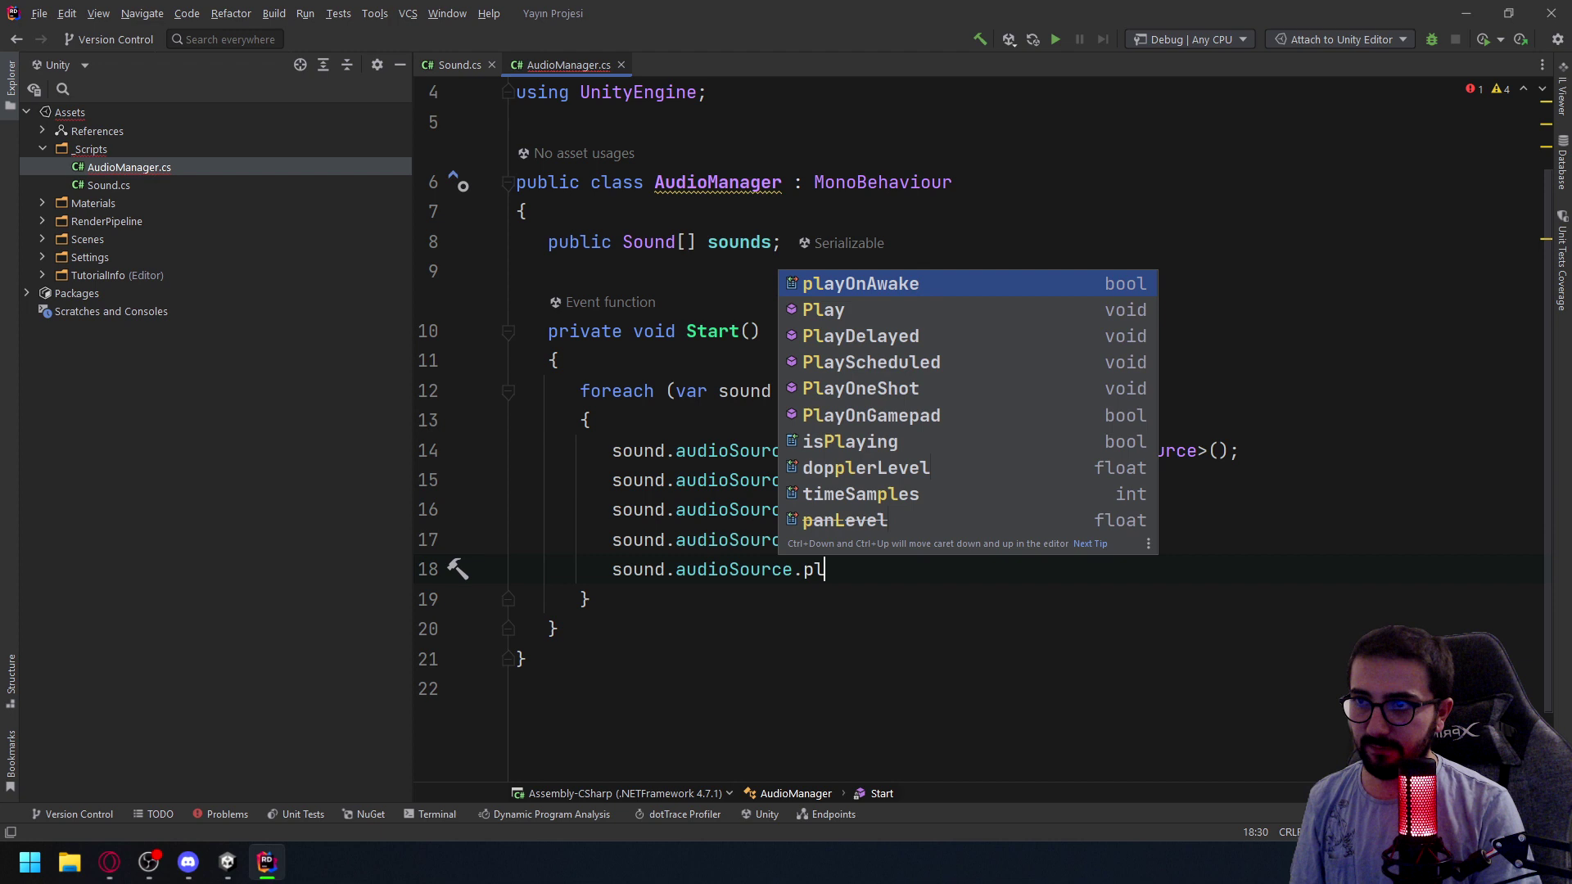
key(Return)
text(= false;)
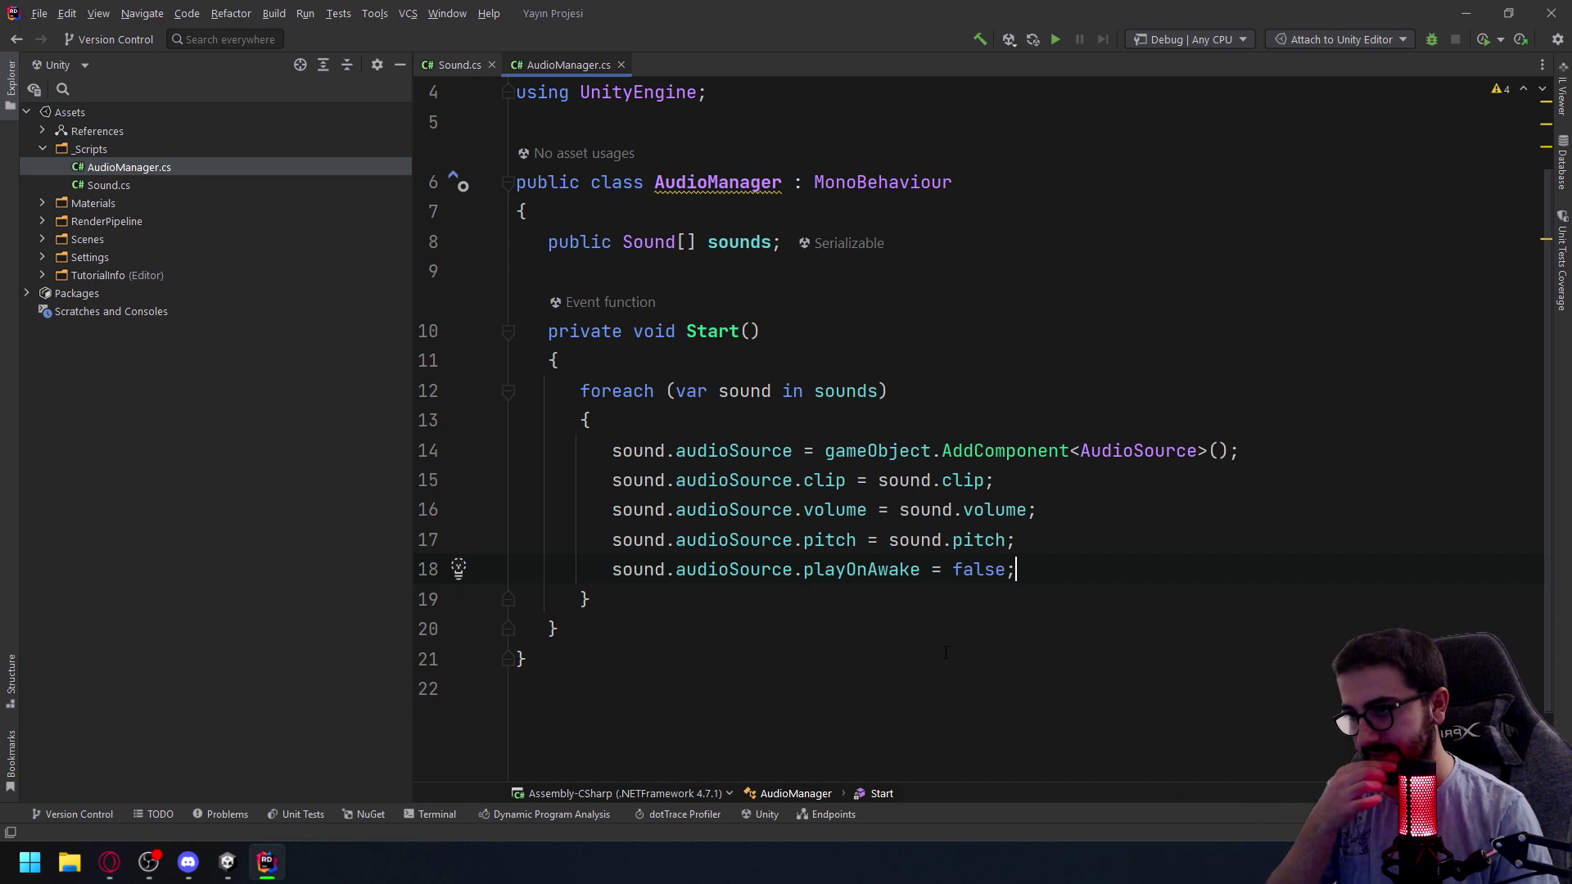
Open a blank line after the Start method's closing brace for a new method
click(383, 577)
click(527, 660)
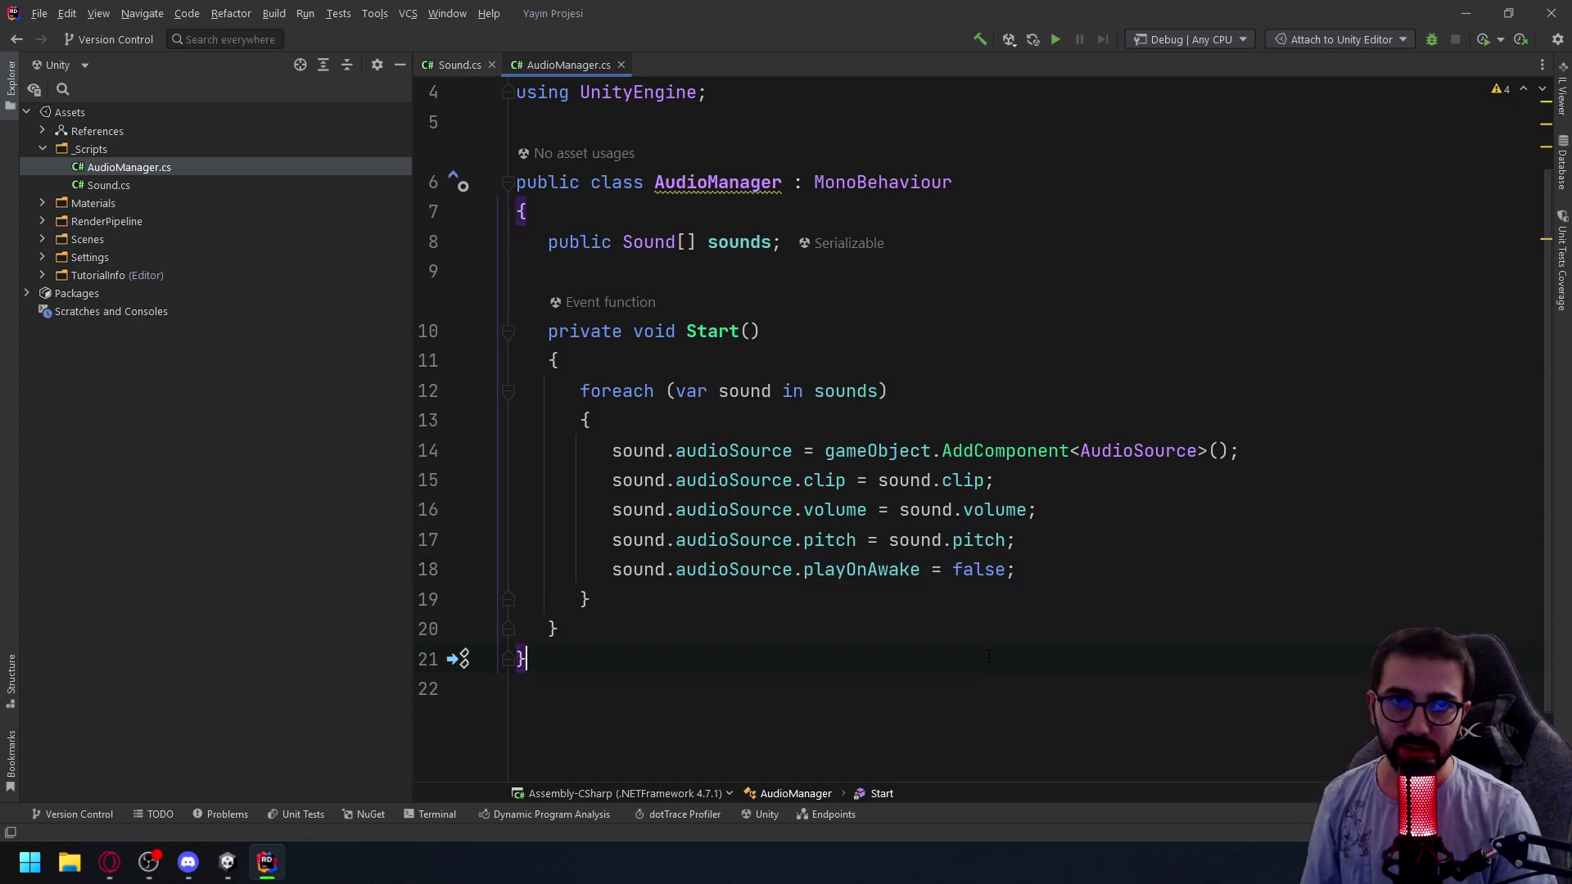
key(alt+Tab)
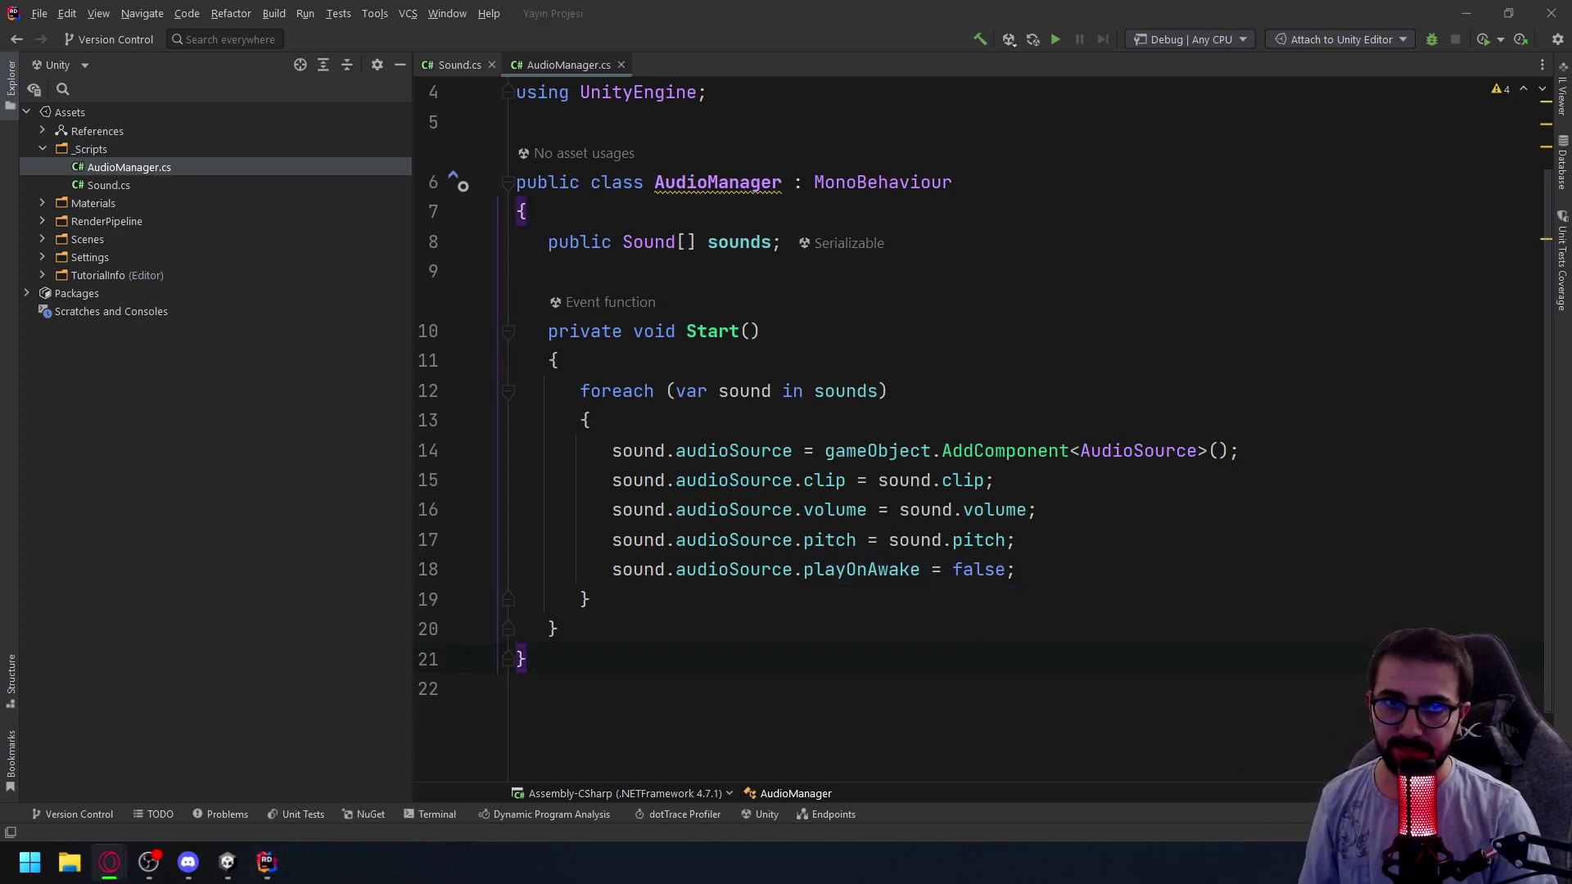
click(1092, 574)
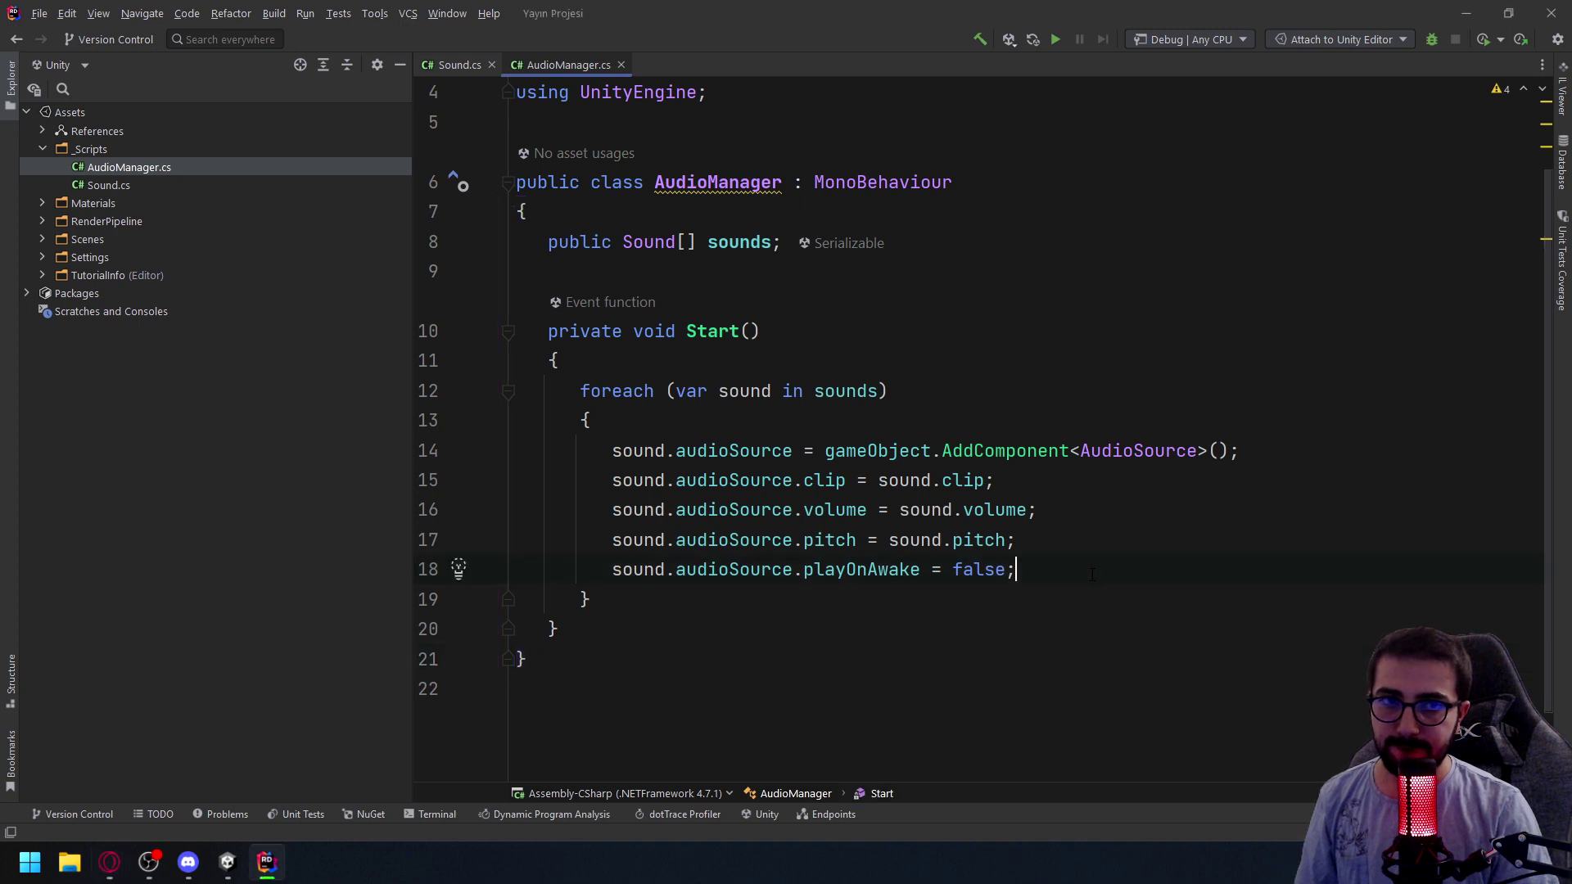
scroll(1094, 574, down, 1)
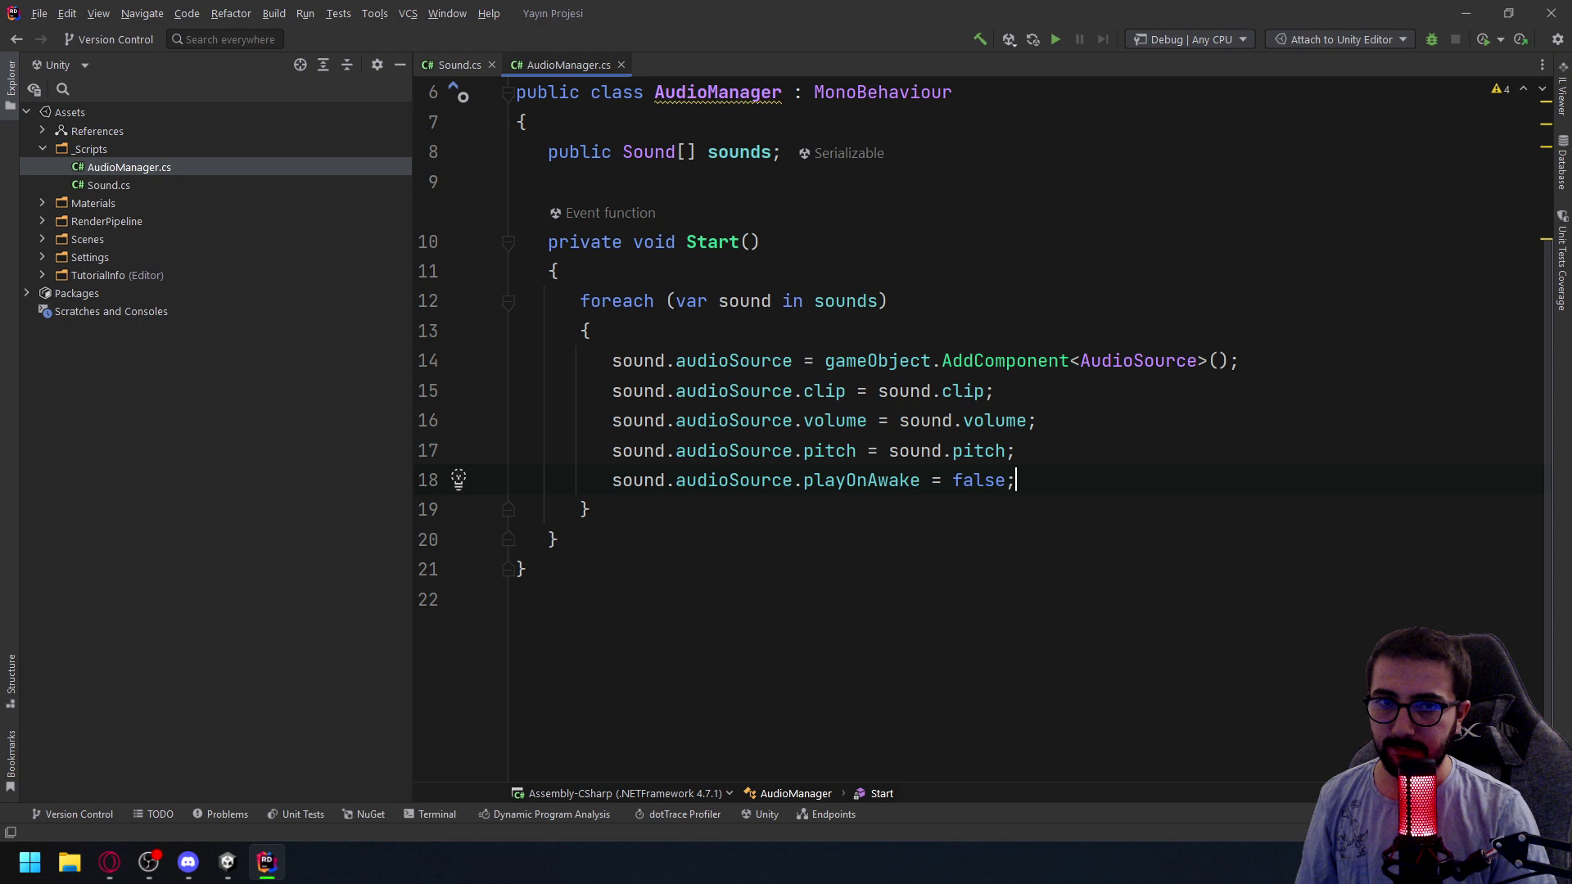
click(691, 521)
click(643, 543)
key(Return)
key(Return)
Declare public void Play(string name) with an opening brace for its body
text(pub)
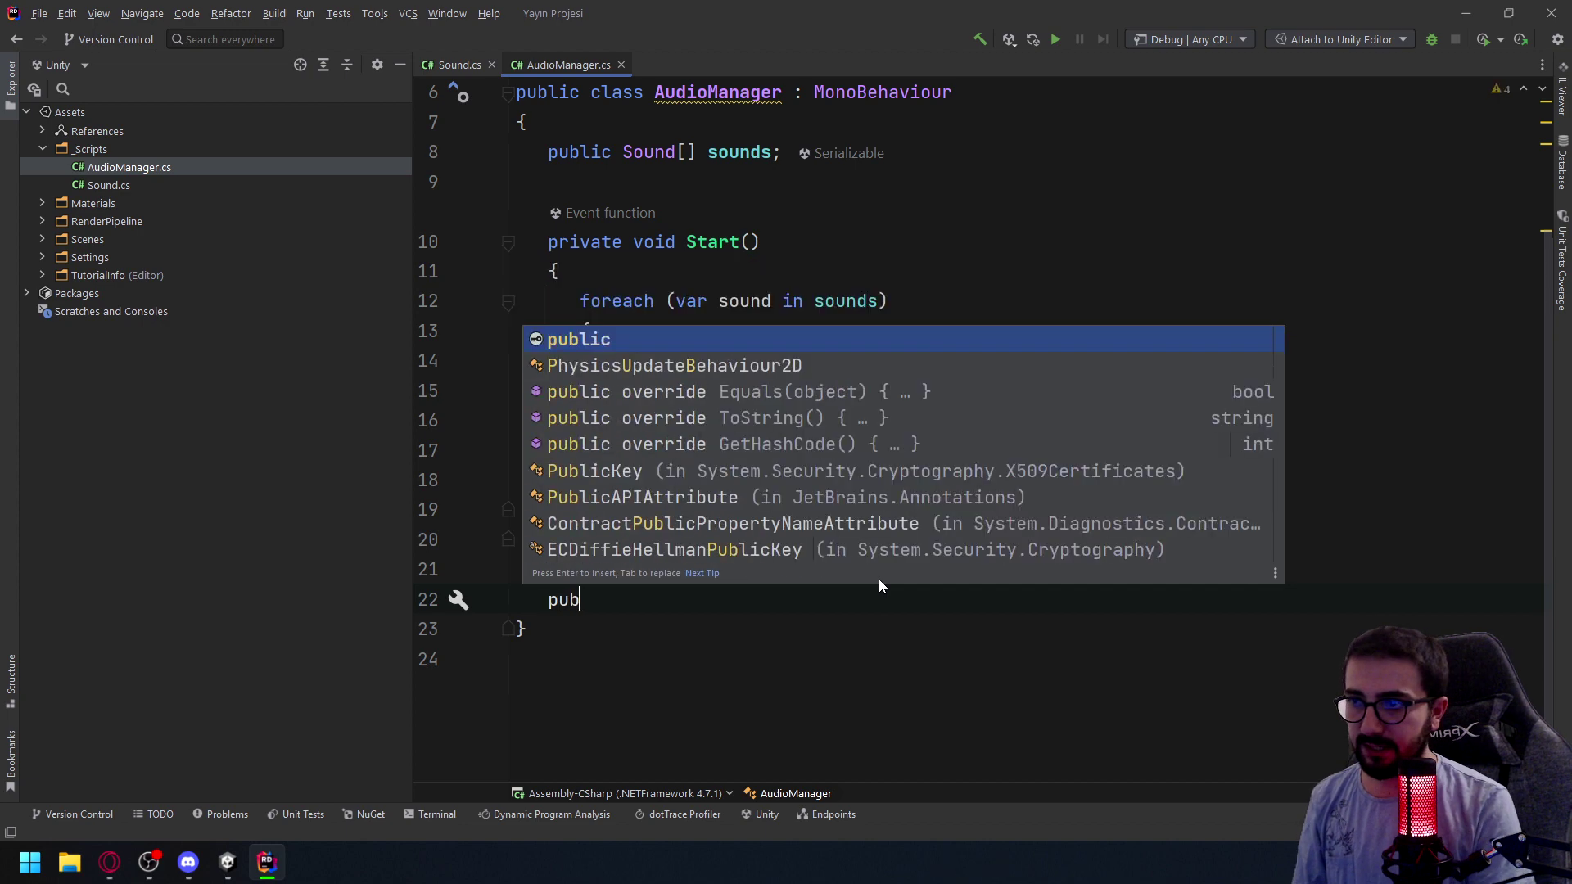
text(lic void )
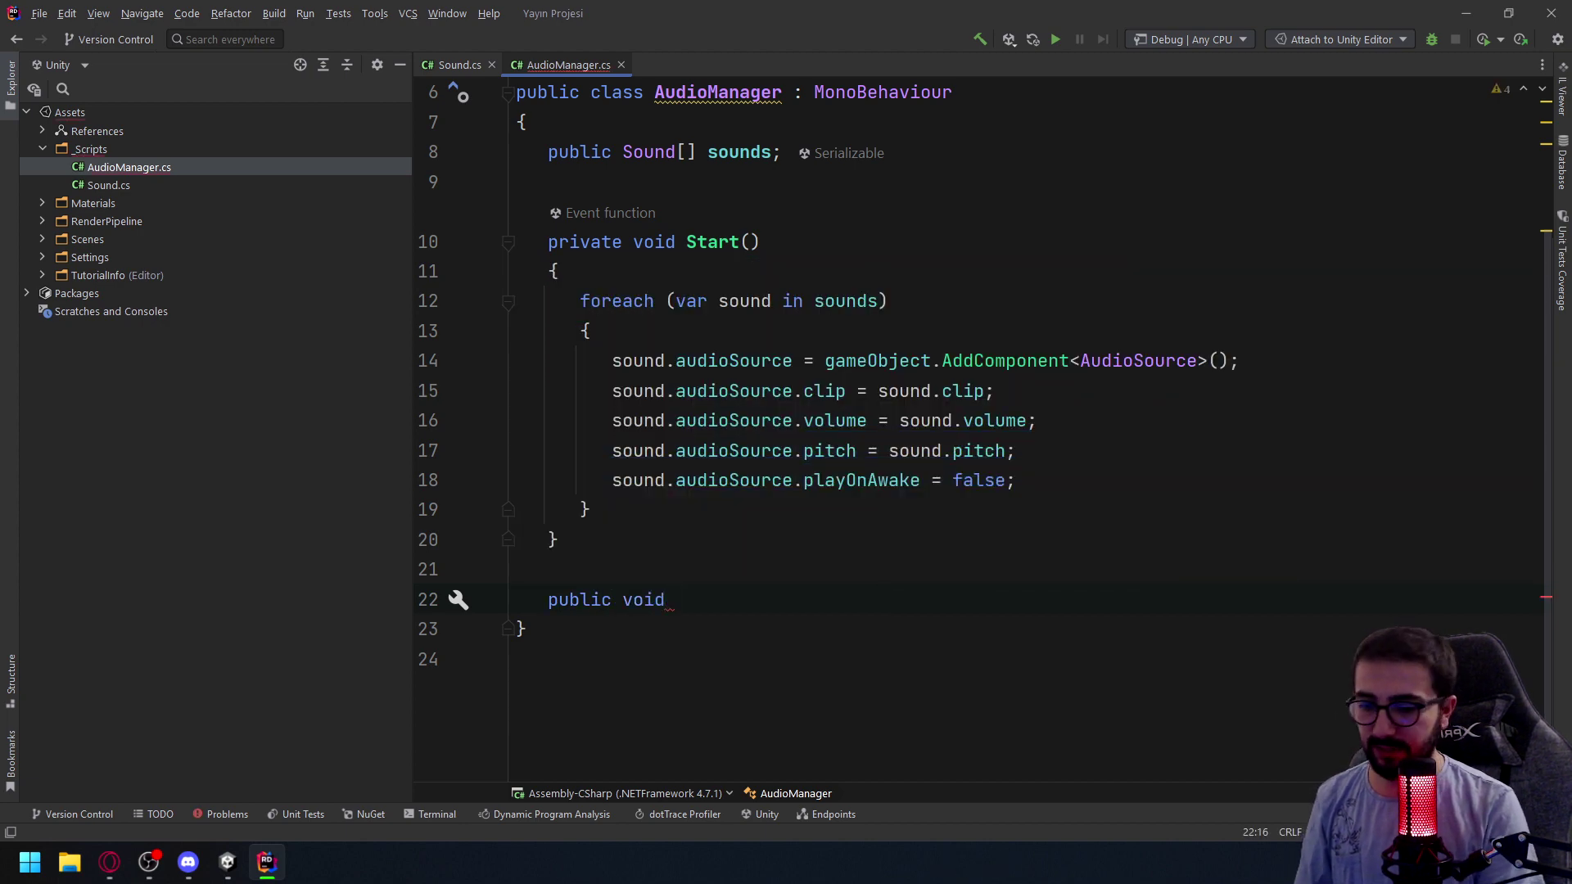
text(Play()
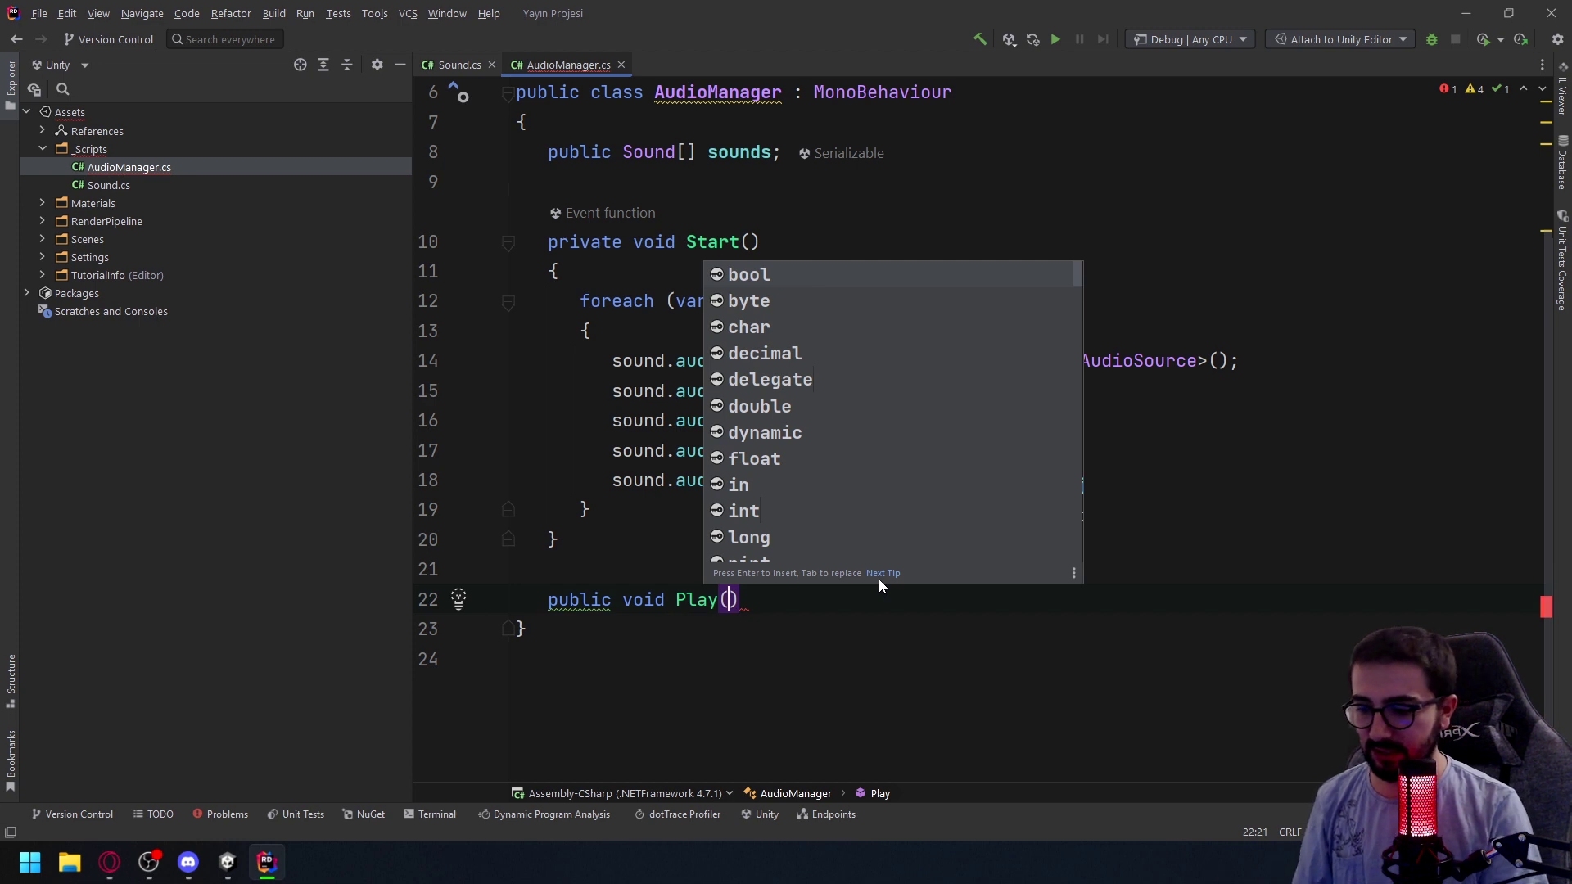
text(str)
key(Return)
text(name)
key(Return)
text({)
key(Return)
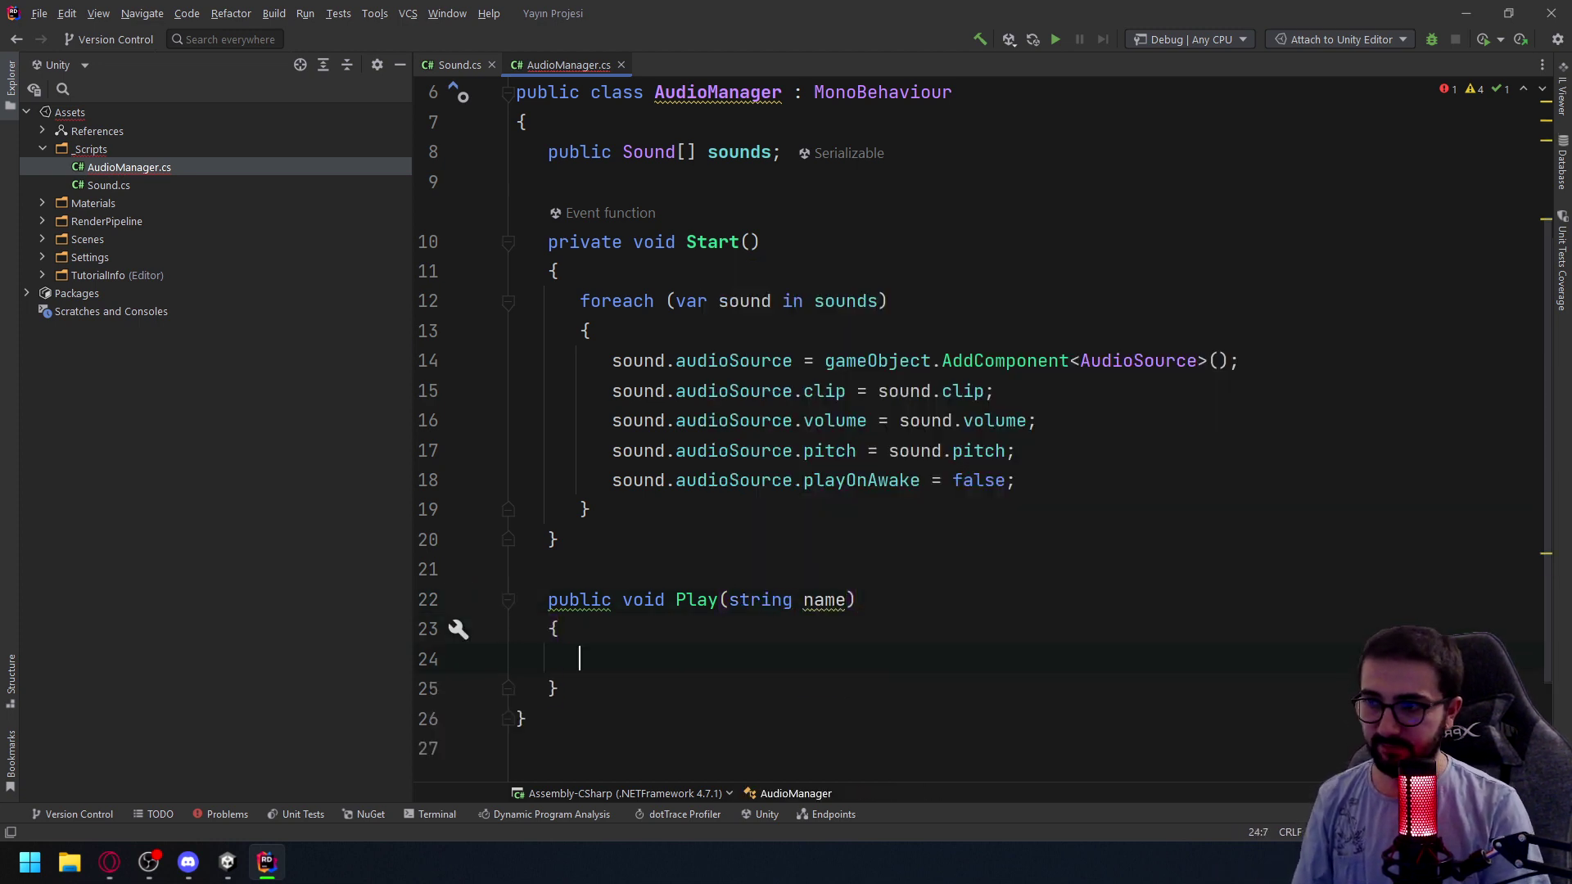
Begin the statement Sound s = Array.Find(sounds, in the Play body
text(So)
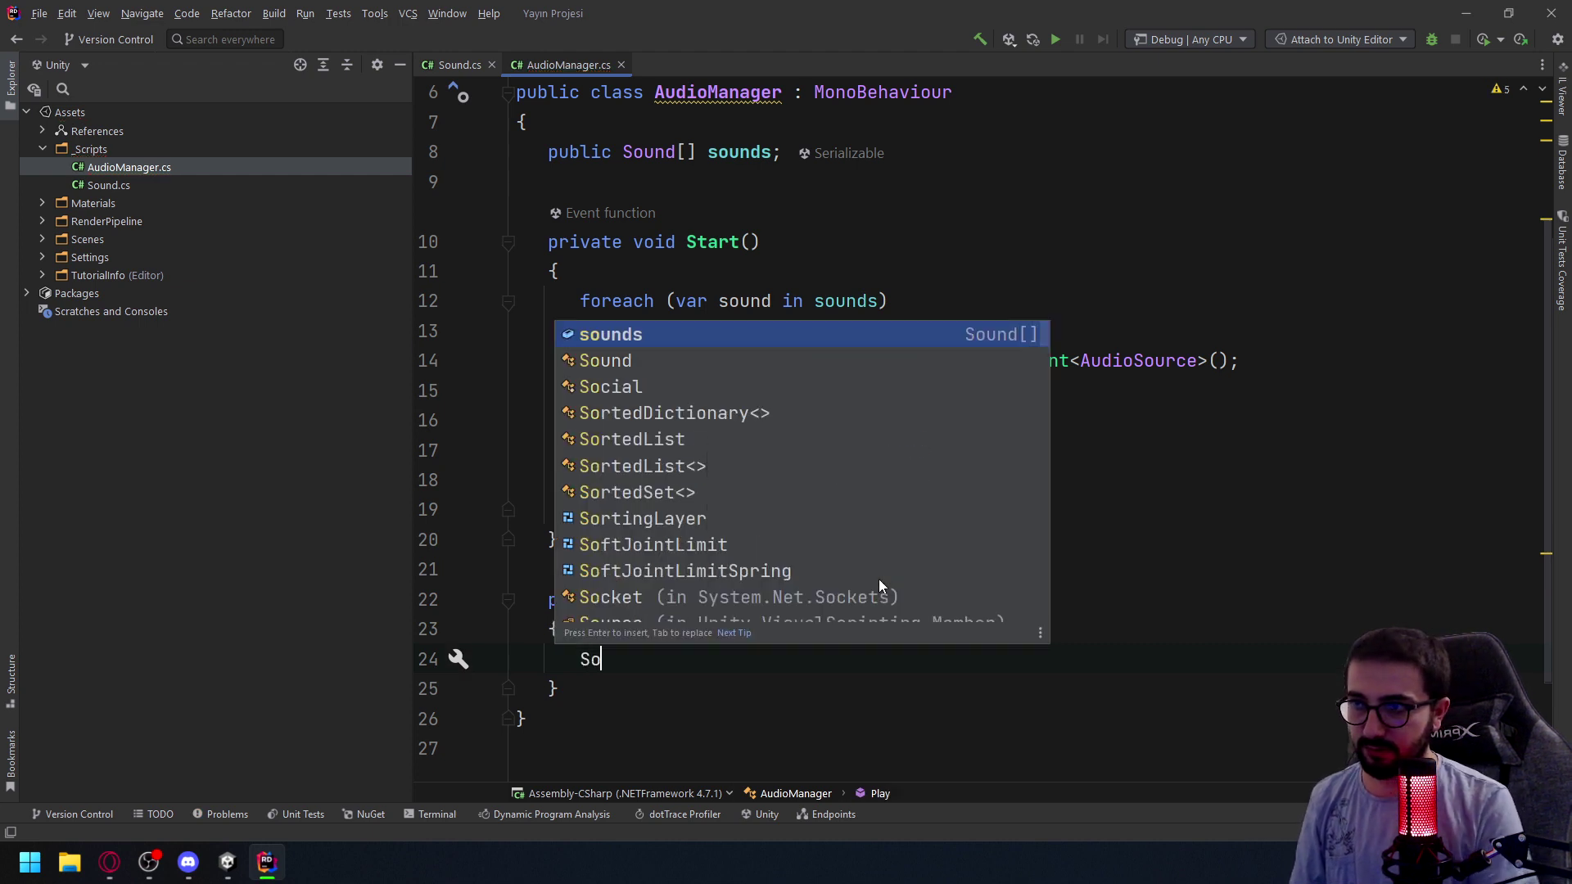
key(Down)
key(Return)
text(s )
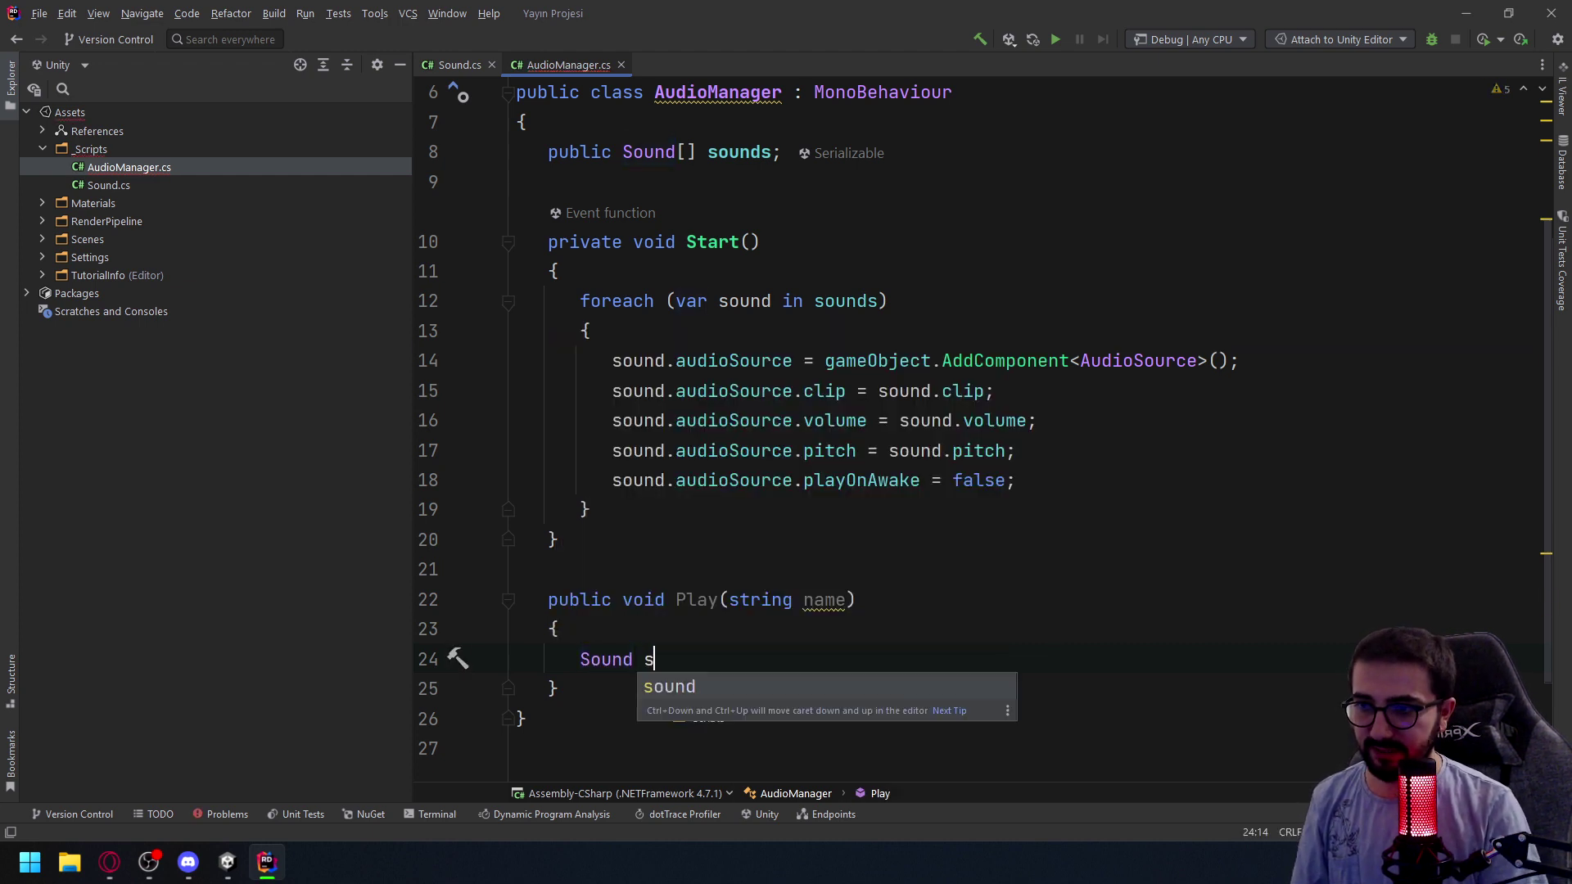
text(= )
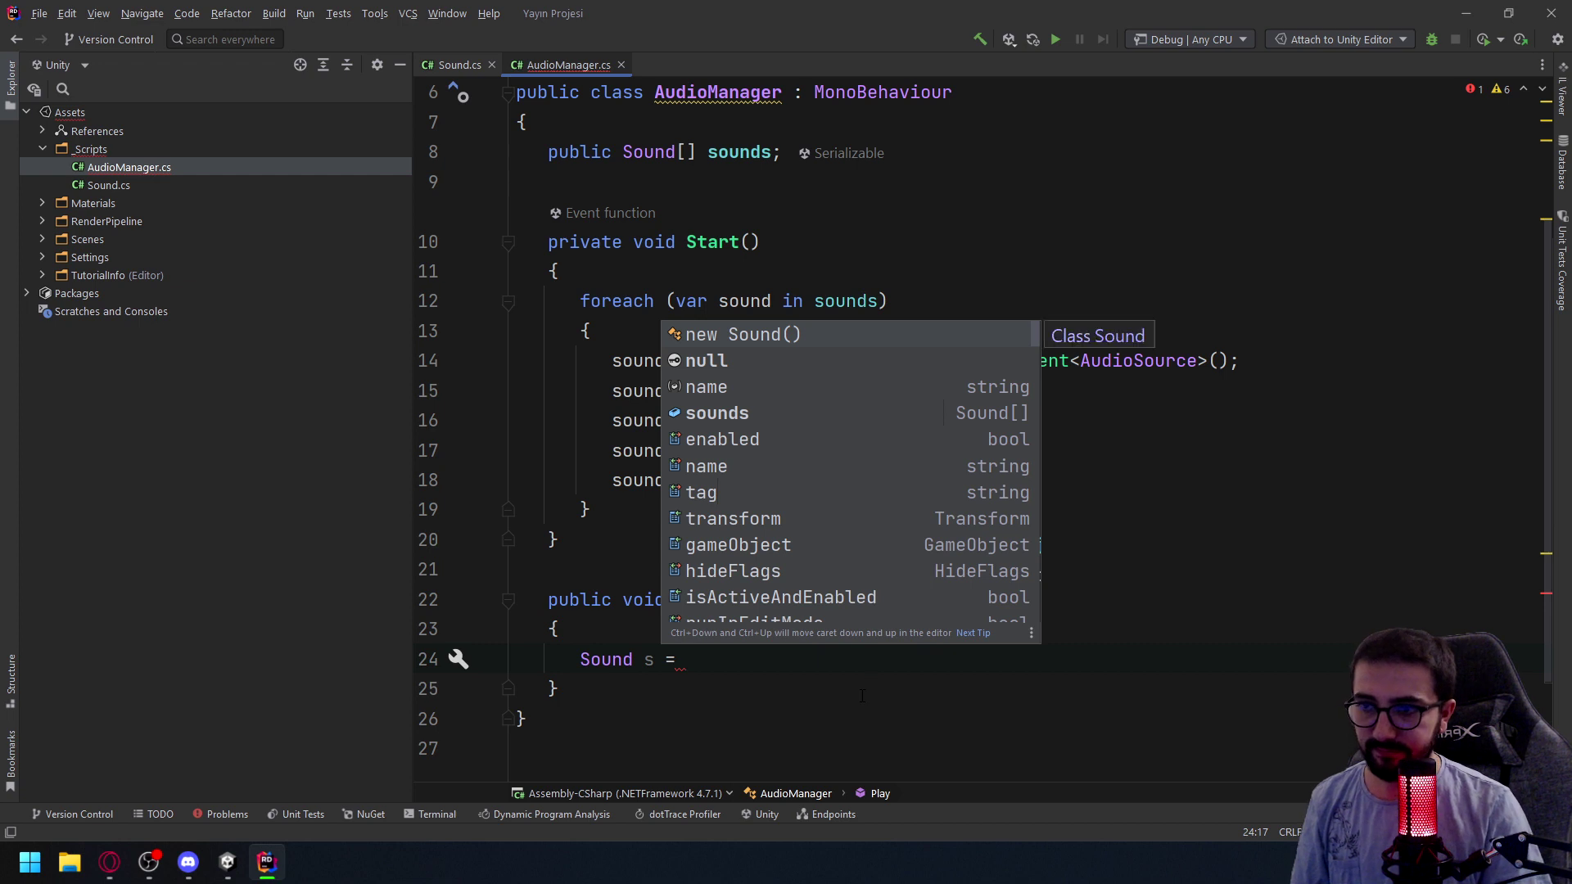
text(Ar)
key(Return)
text(.F)
key(Return)
key(BackSpace)
key(BackSpace)
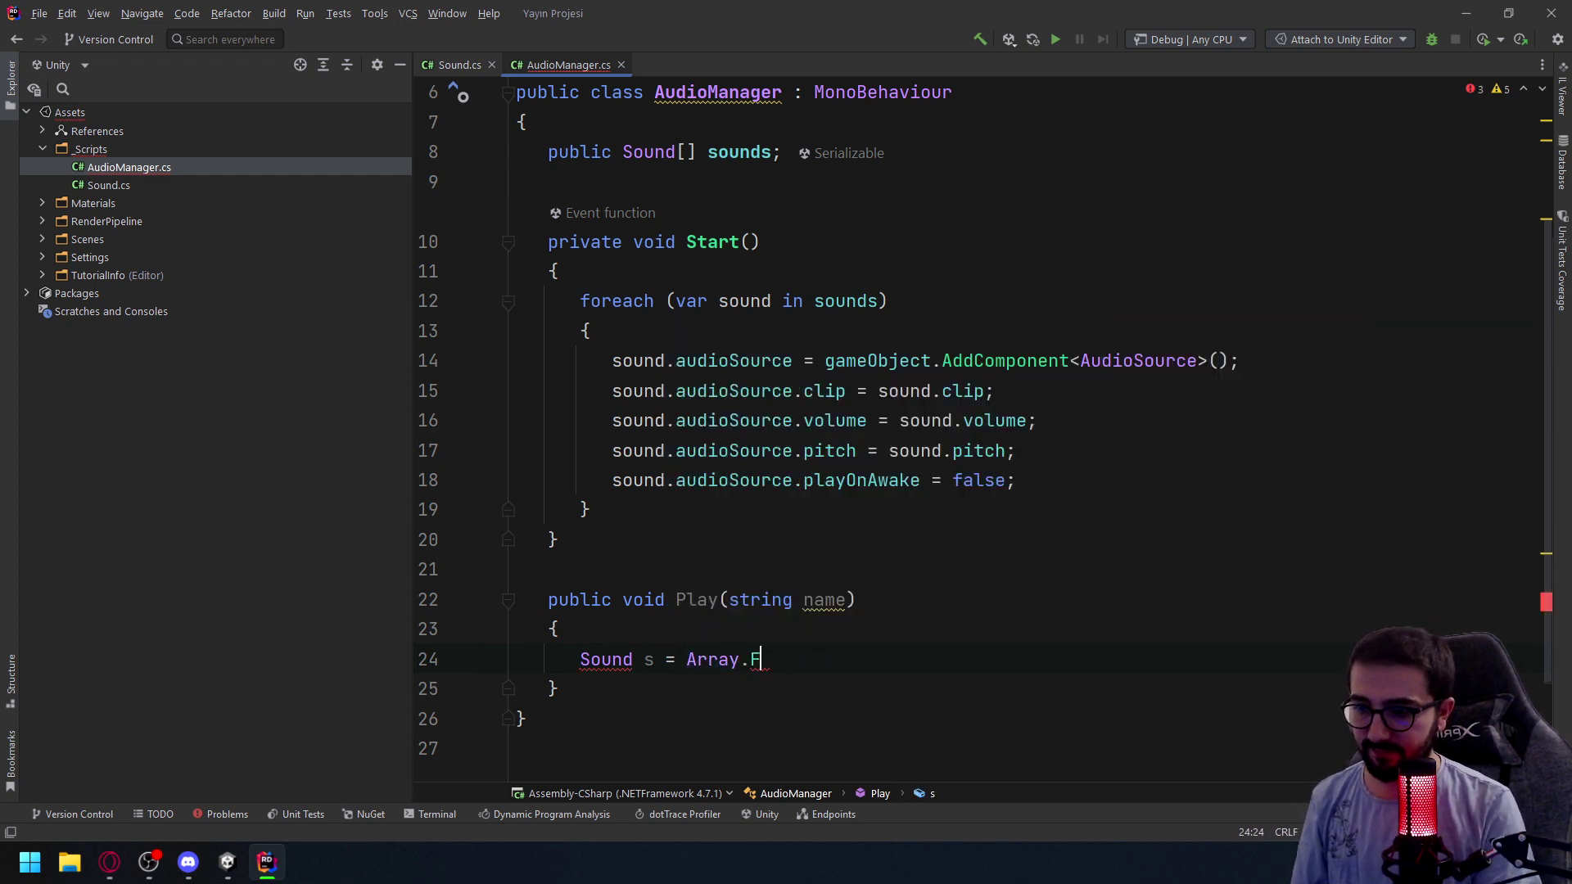
text(in)
key(Return)
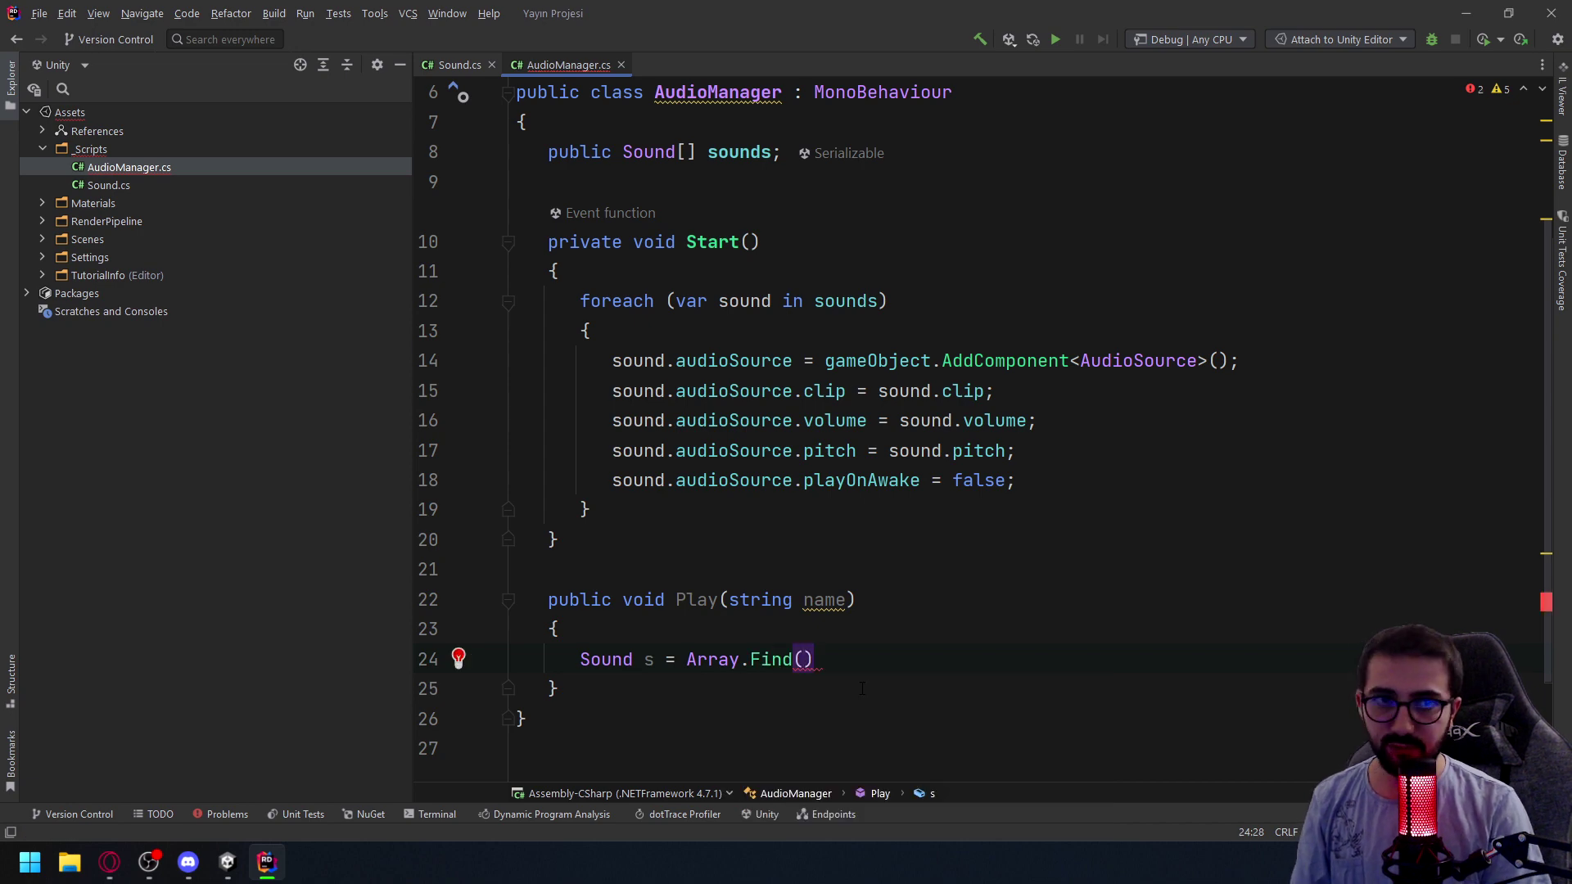
text(so)
key(Return)
text(,)
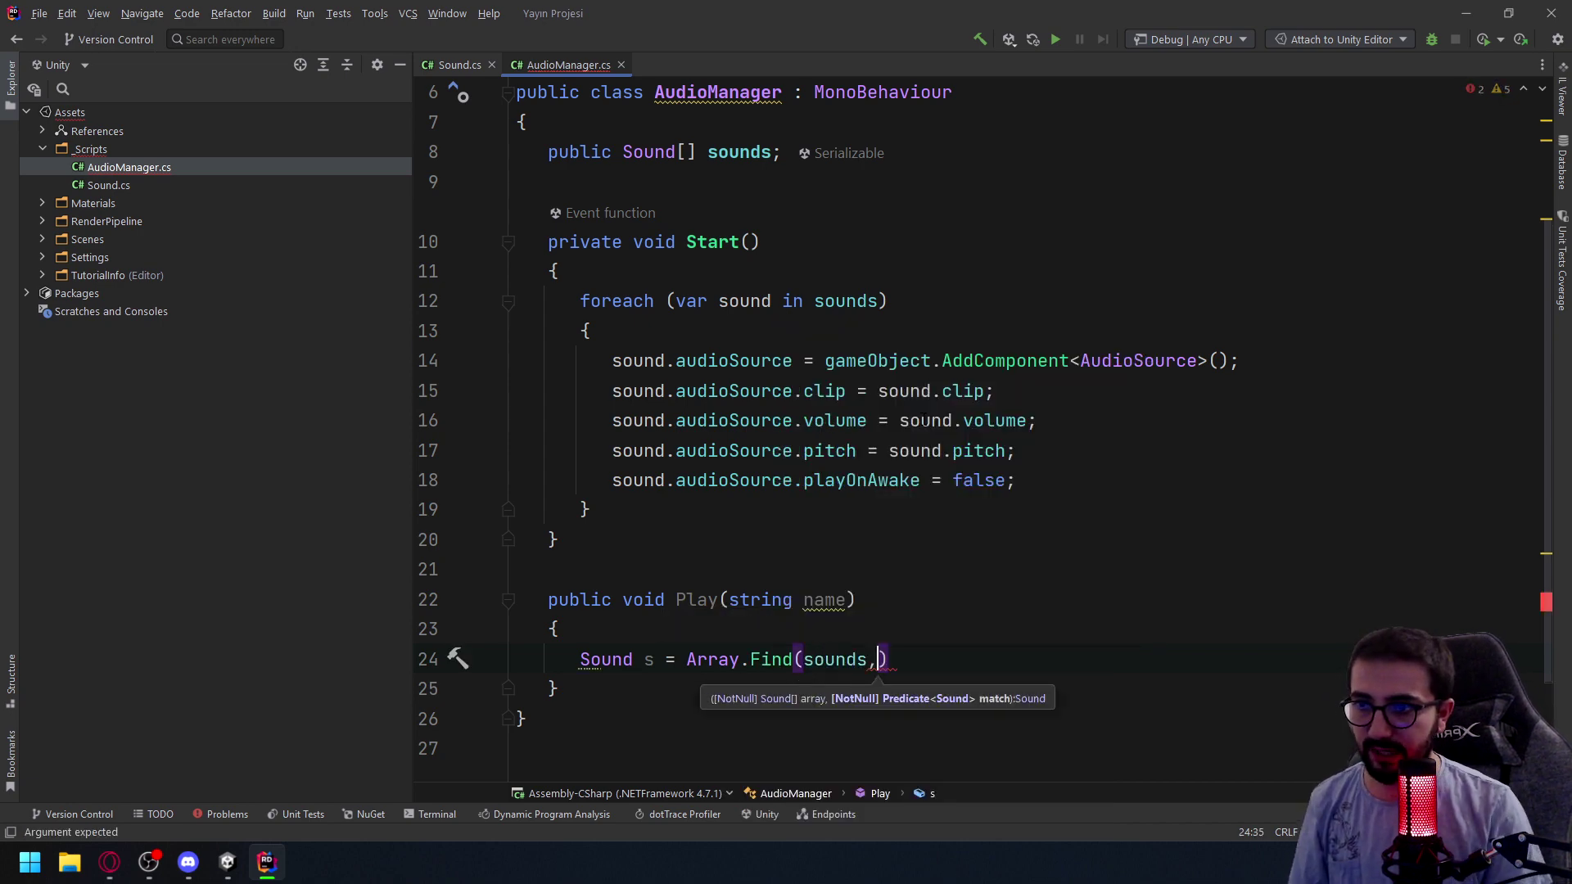
Enter the lambda parameter for Find's second argument, settling on Sound
scroll(900, 611, up, 2)
scroll(899, 610, down, 3)
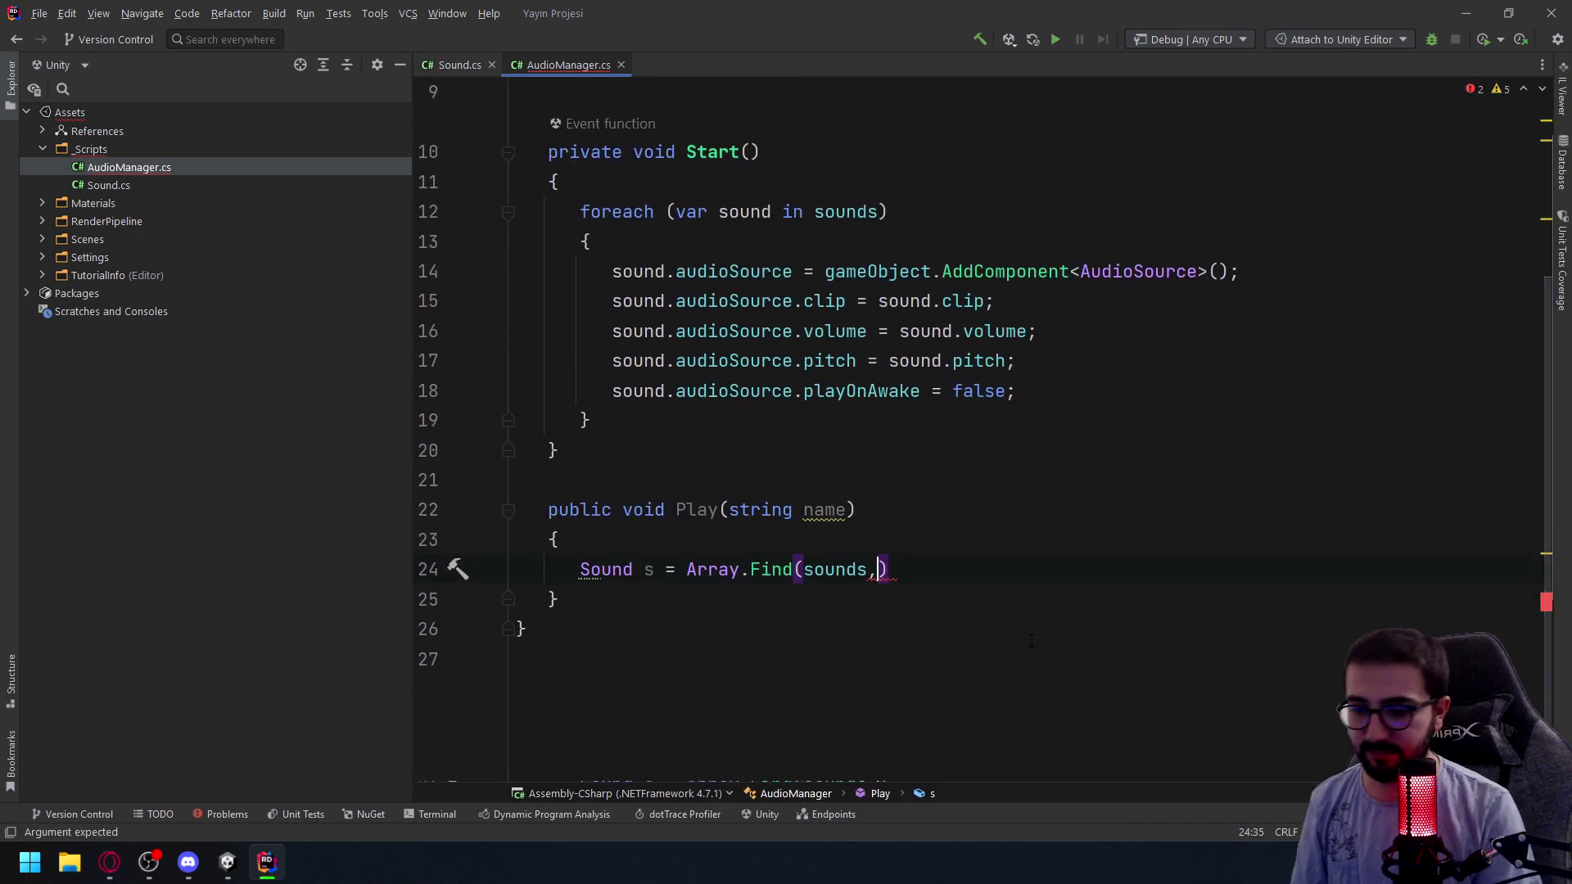
text(so)
key(Down)
key(Return)
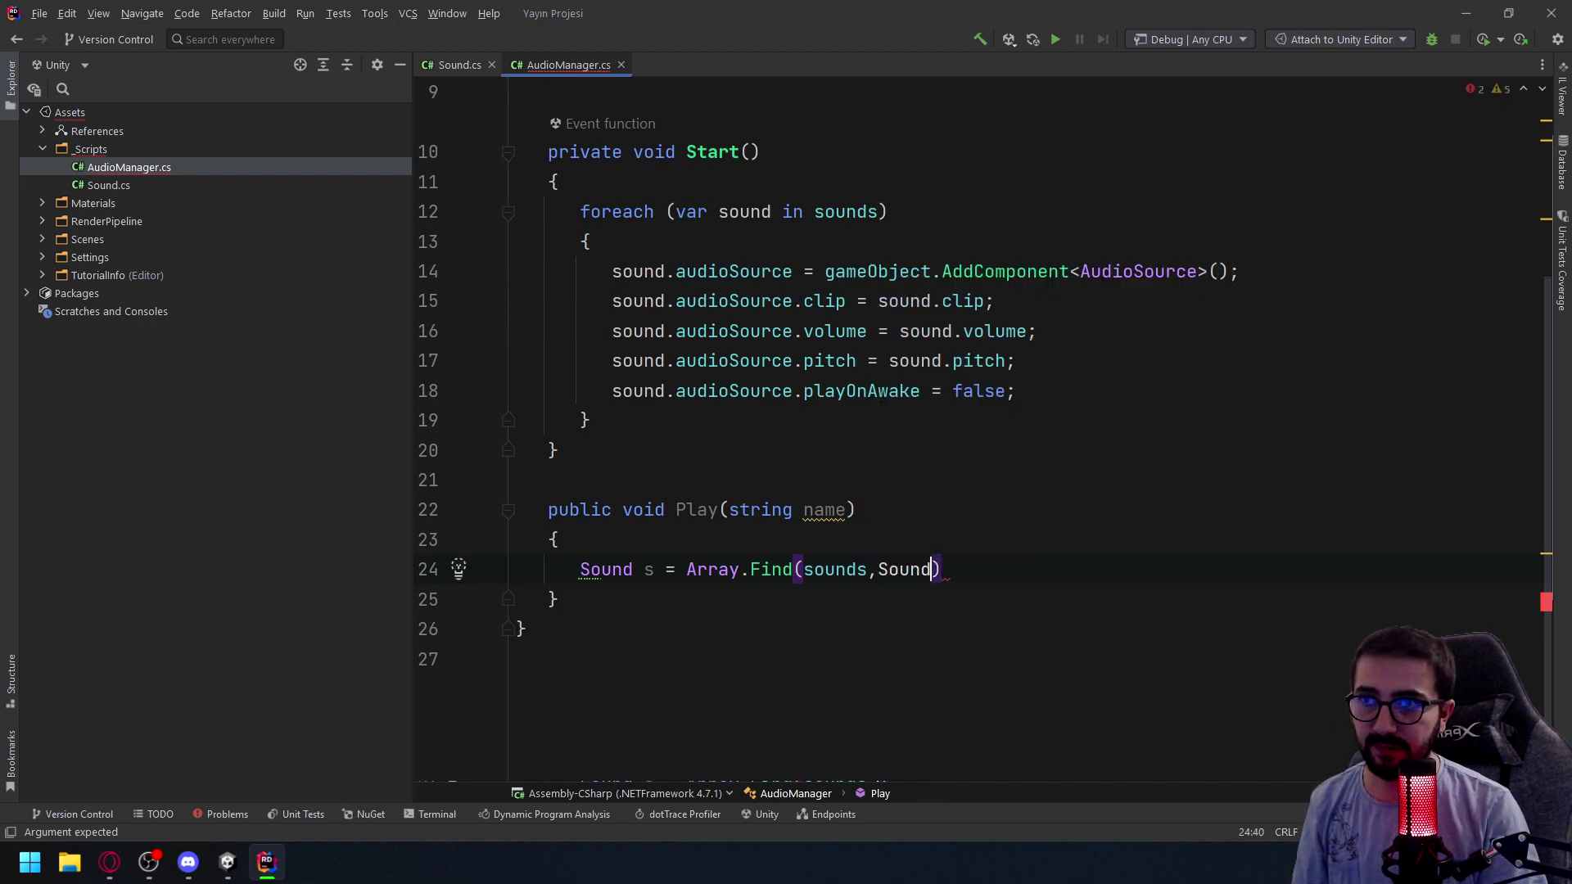
key(BackSpace)
key(BackSpace)
key(BackSpace)
key(BackSpace)
key(BackSpace)
text(sound)
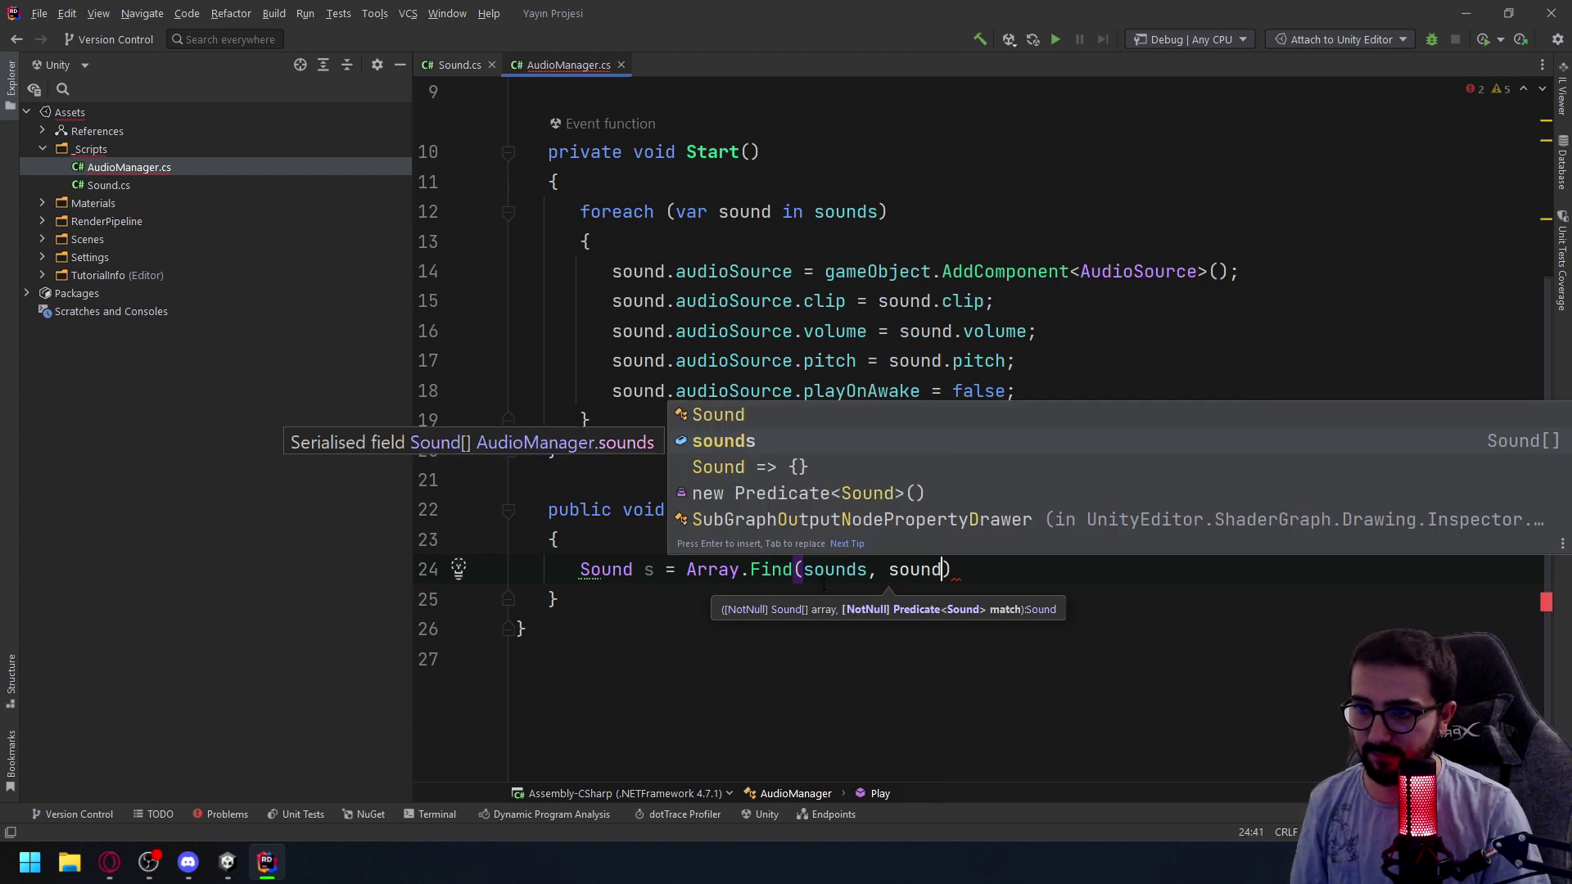
key(Escape)
key(BackSpace)
key(BackSpace)
key(BackSpace)
Write the predicate lambda comparing Sound.name == name and close the Find call
text(Sound)
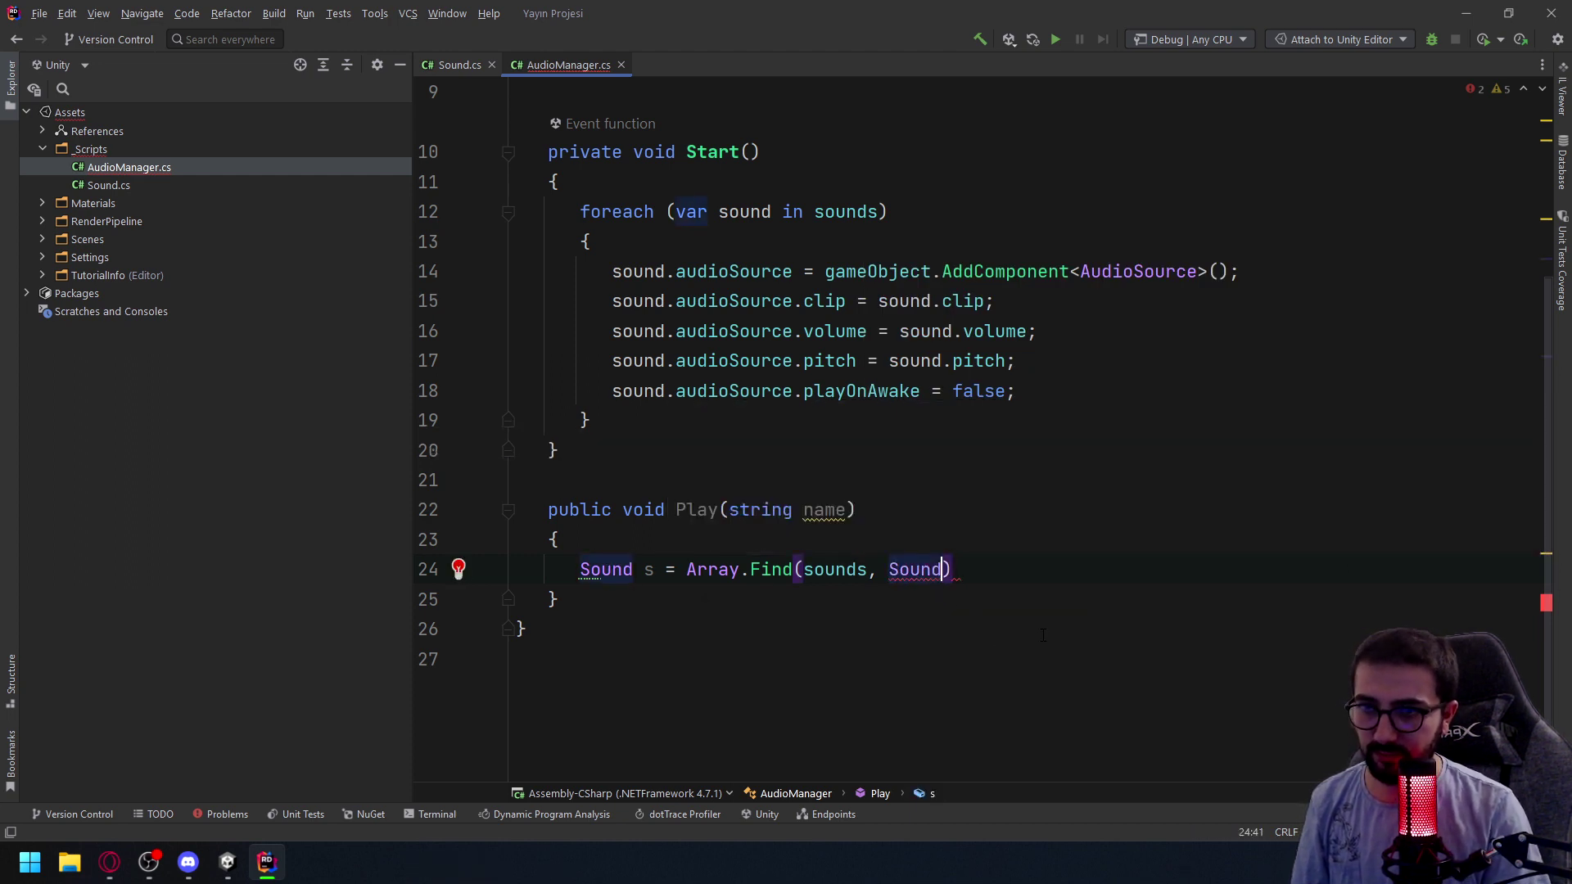
text( =>)
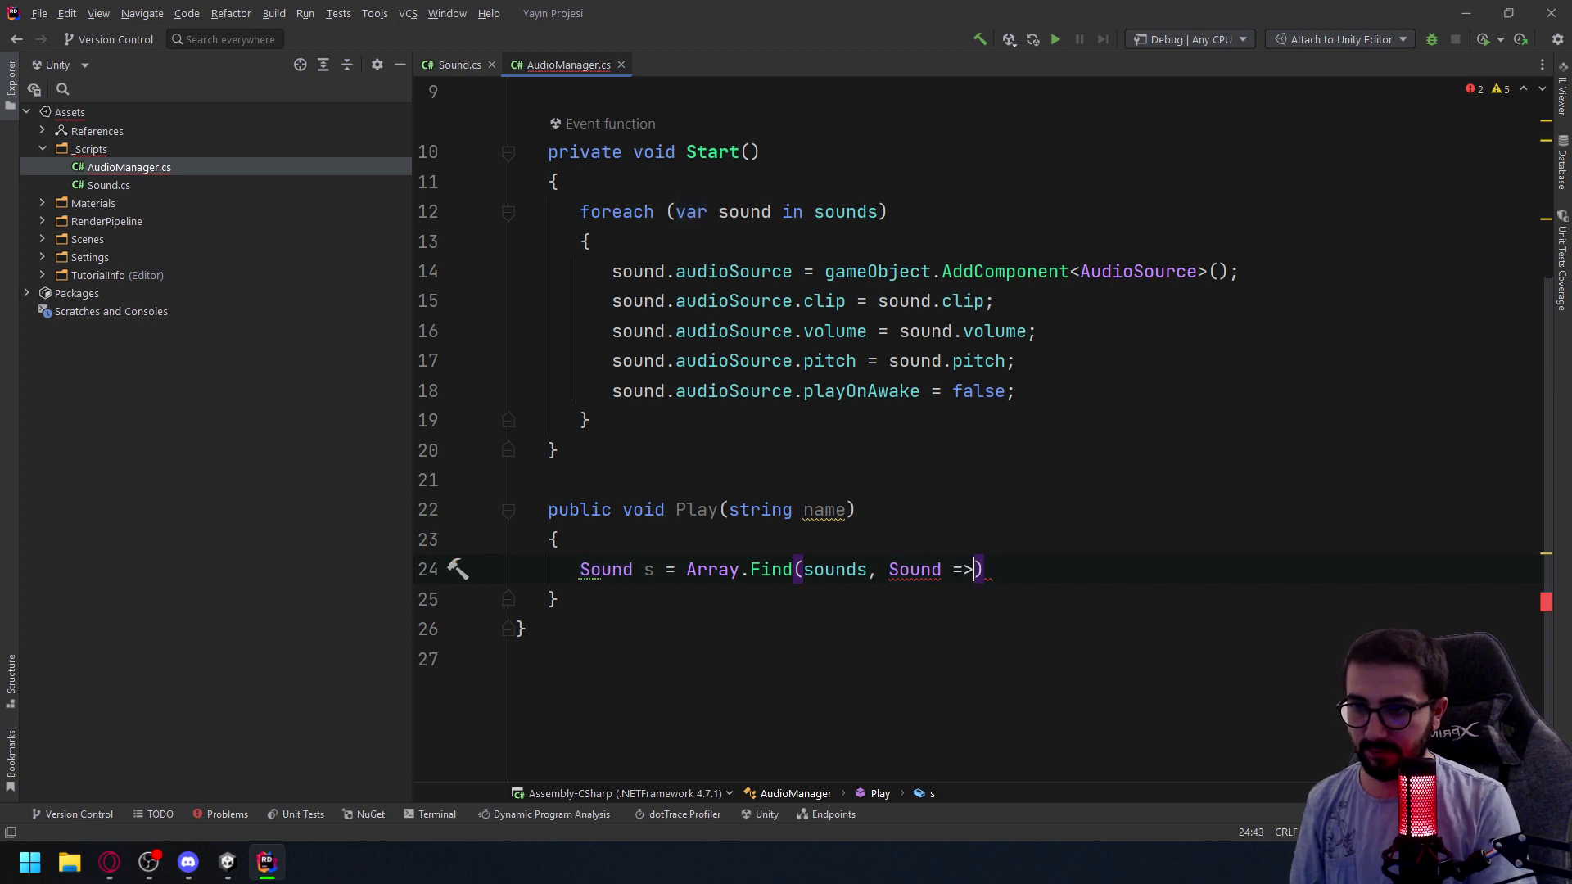
text( s)
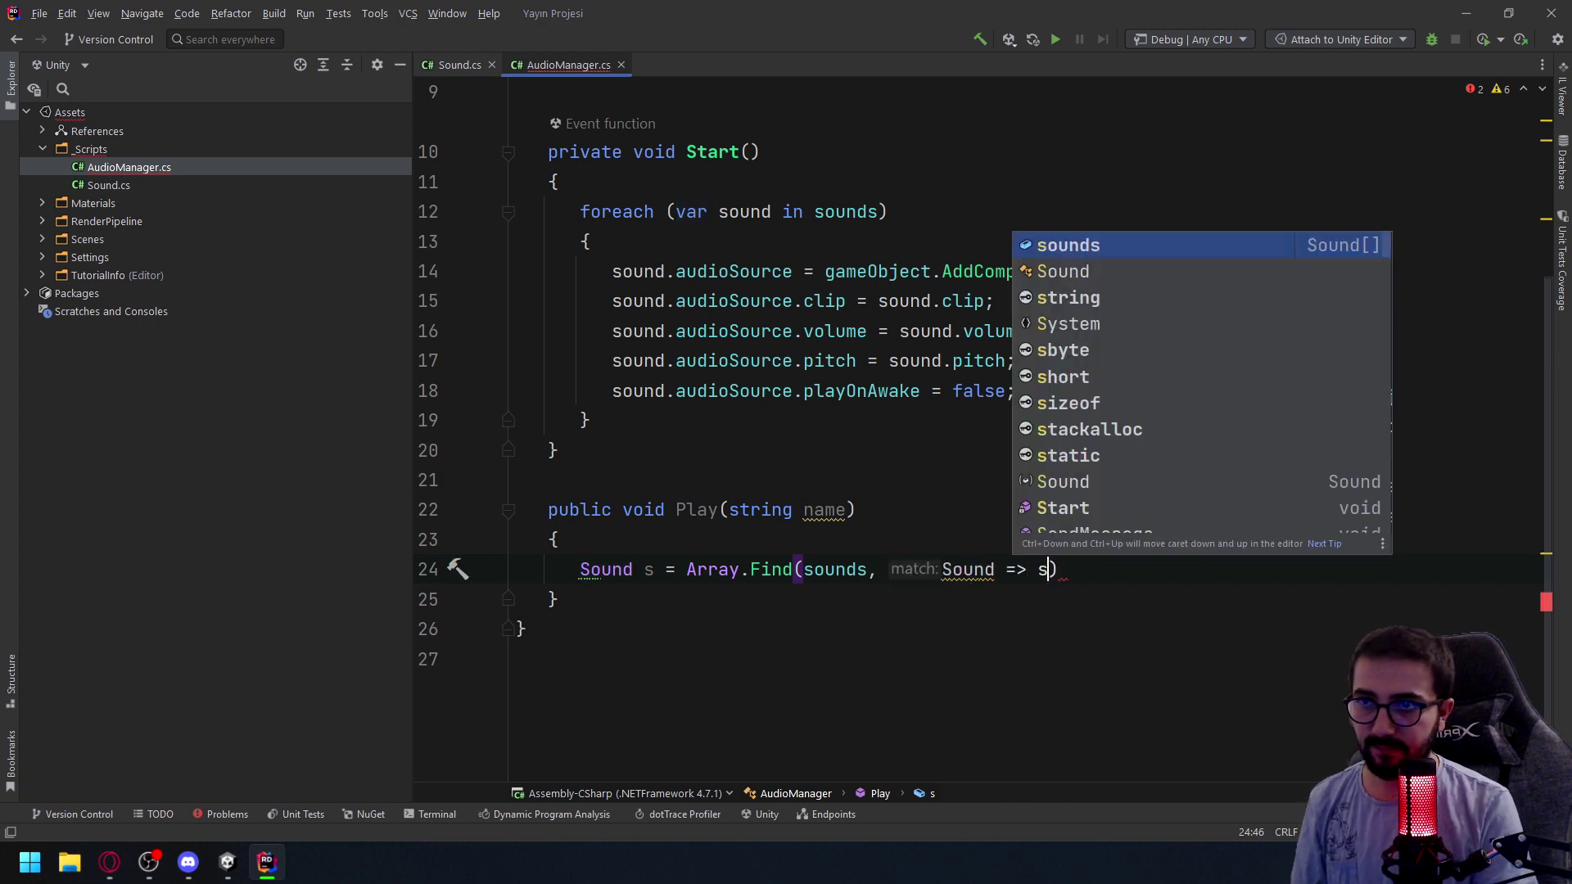
key(Down)
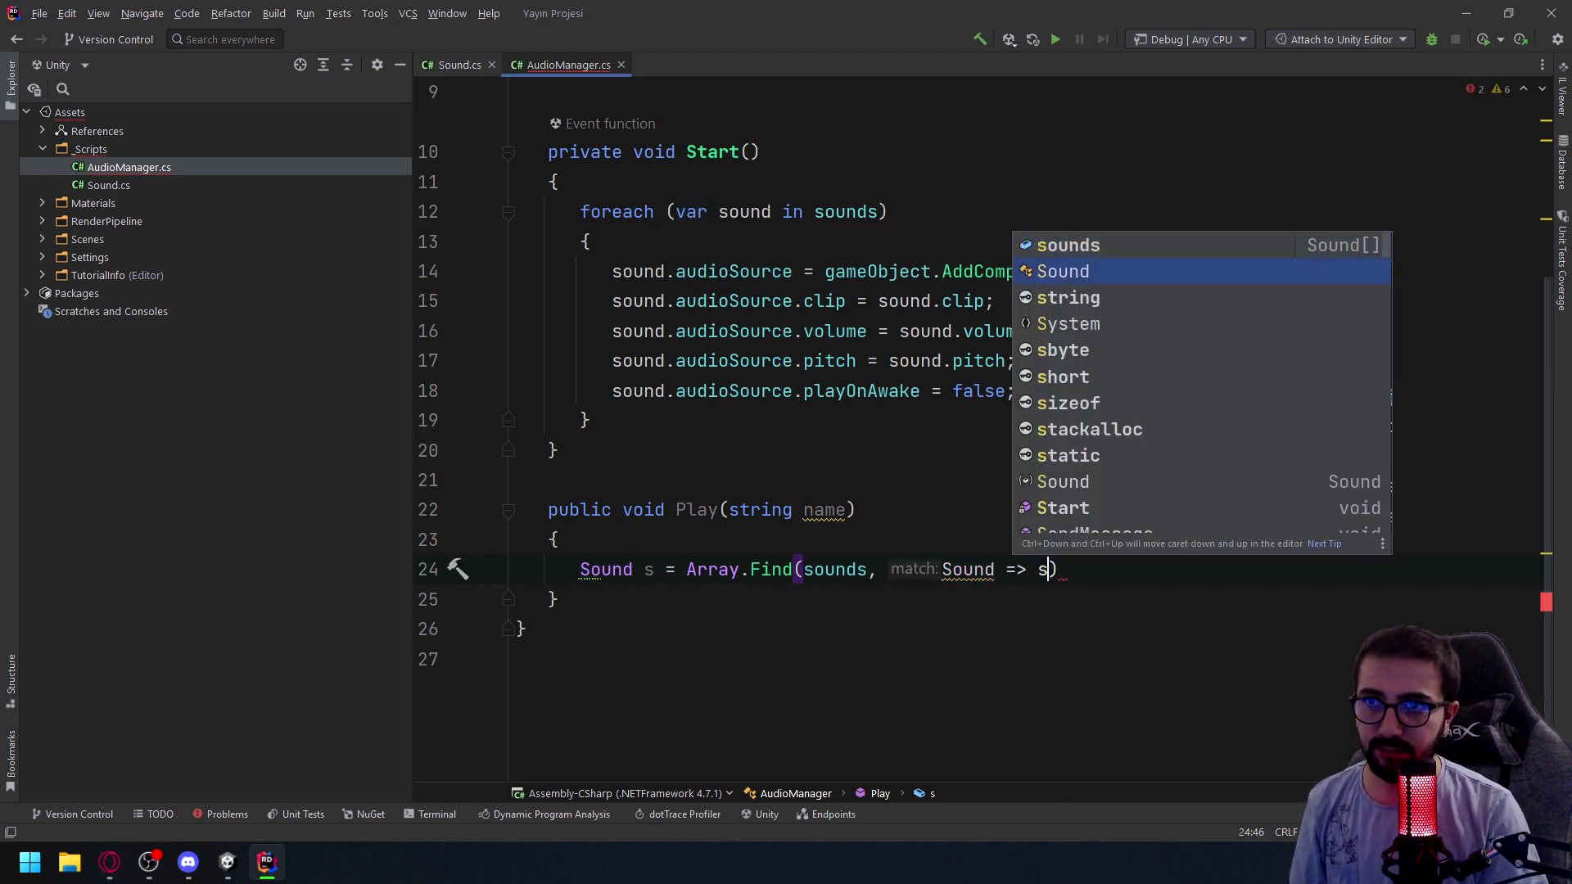
key(Return)
key(BackSpace)
key(BackSpace)
key(BackSpace)
key(BackSpace)
key(BackSpace)
key(BackSpace)
key(BackSpace)
key(BackSpace)
text(sound)
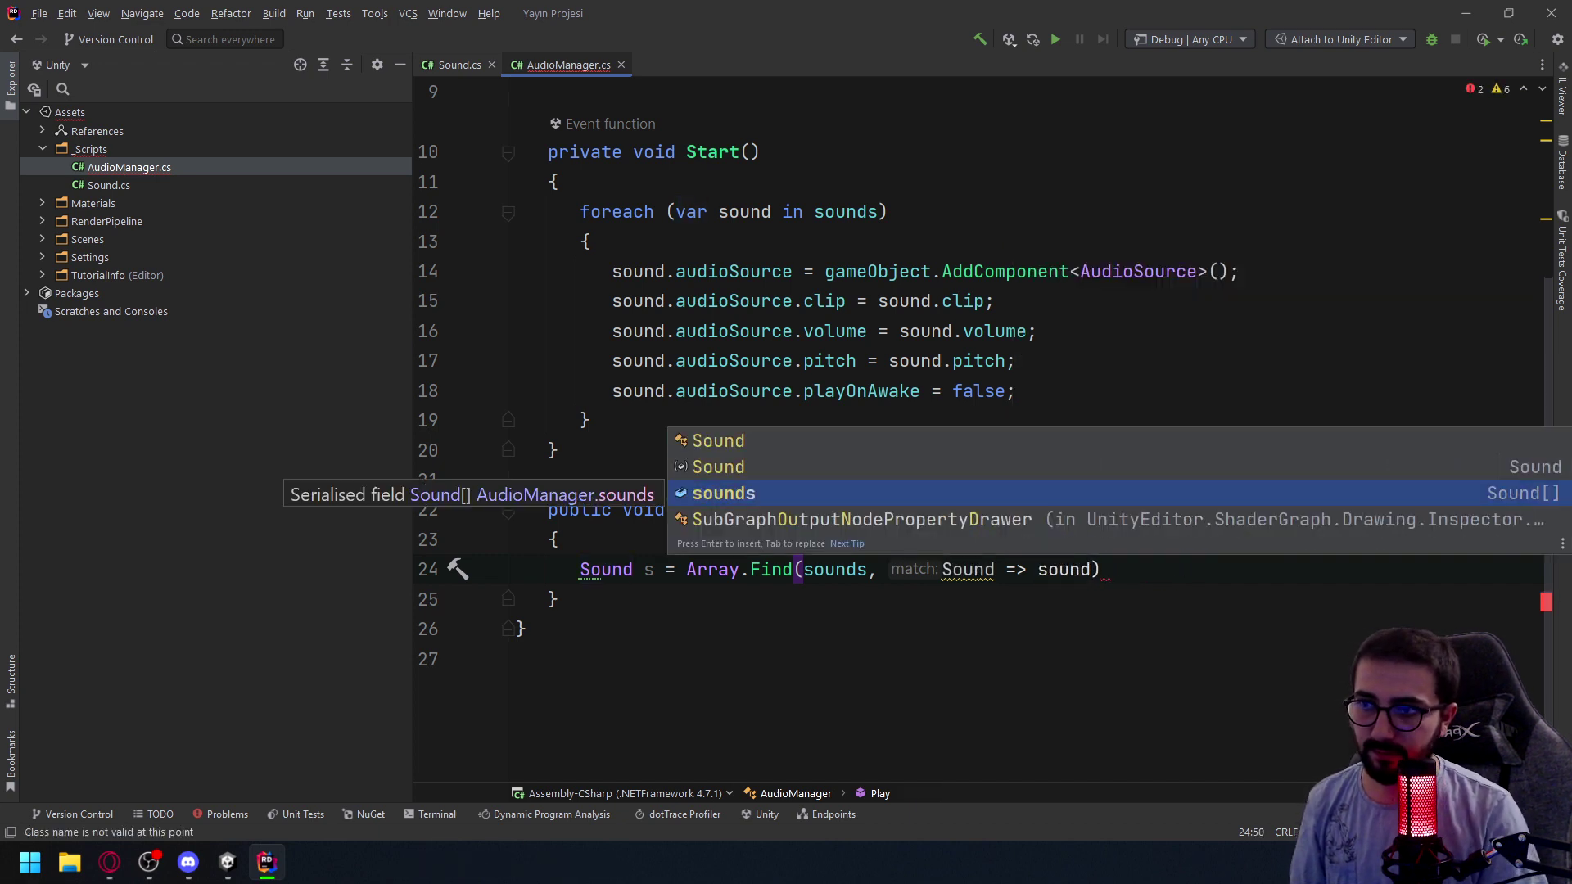
key(Up)
key(Return)
text(.)
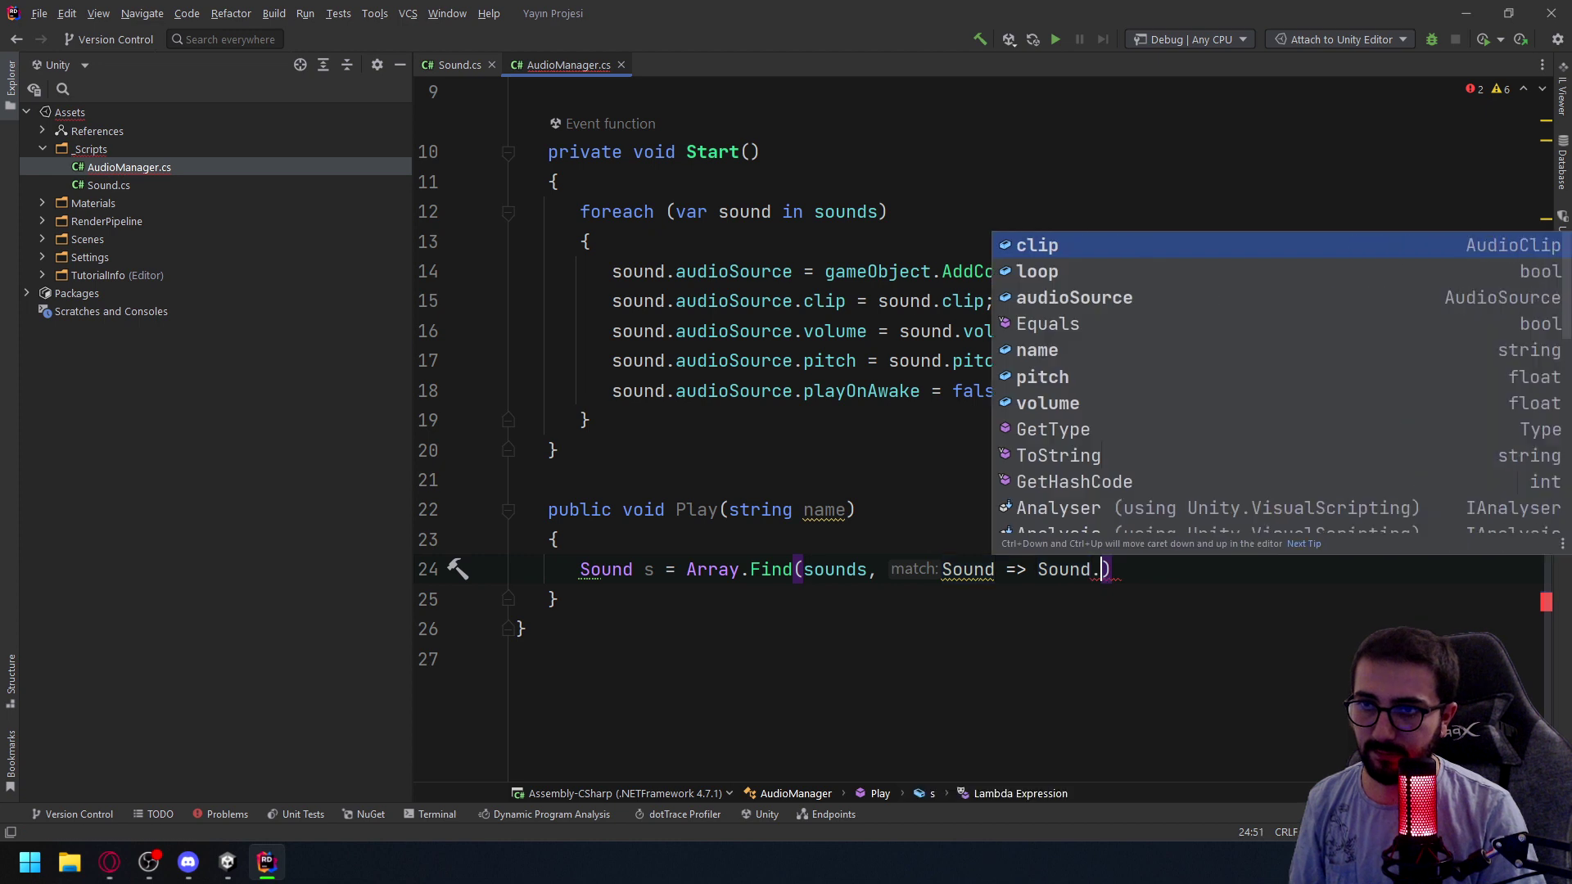
text(n)
key(Return)
text(==)
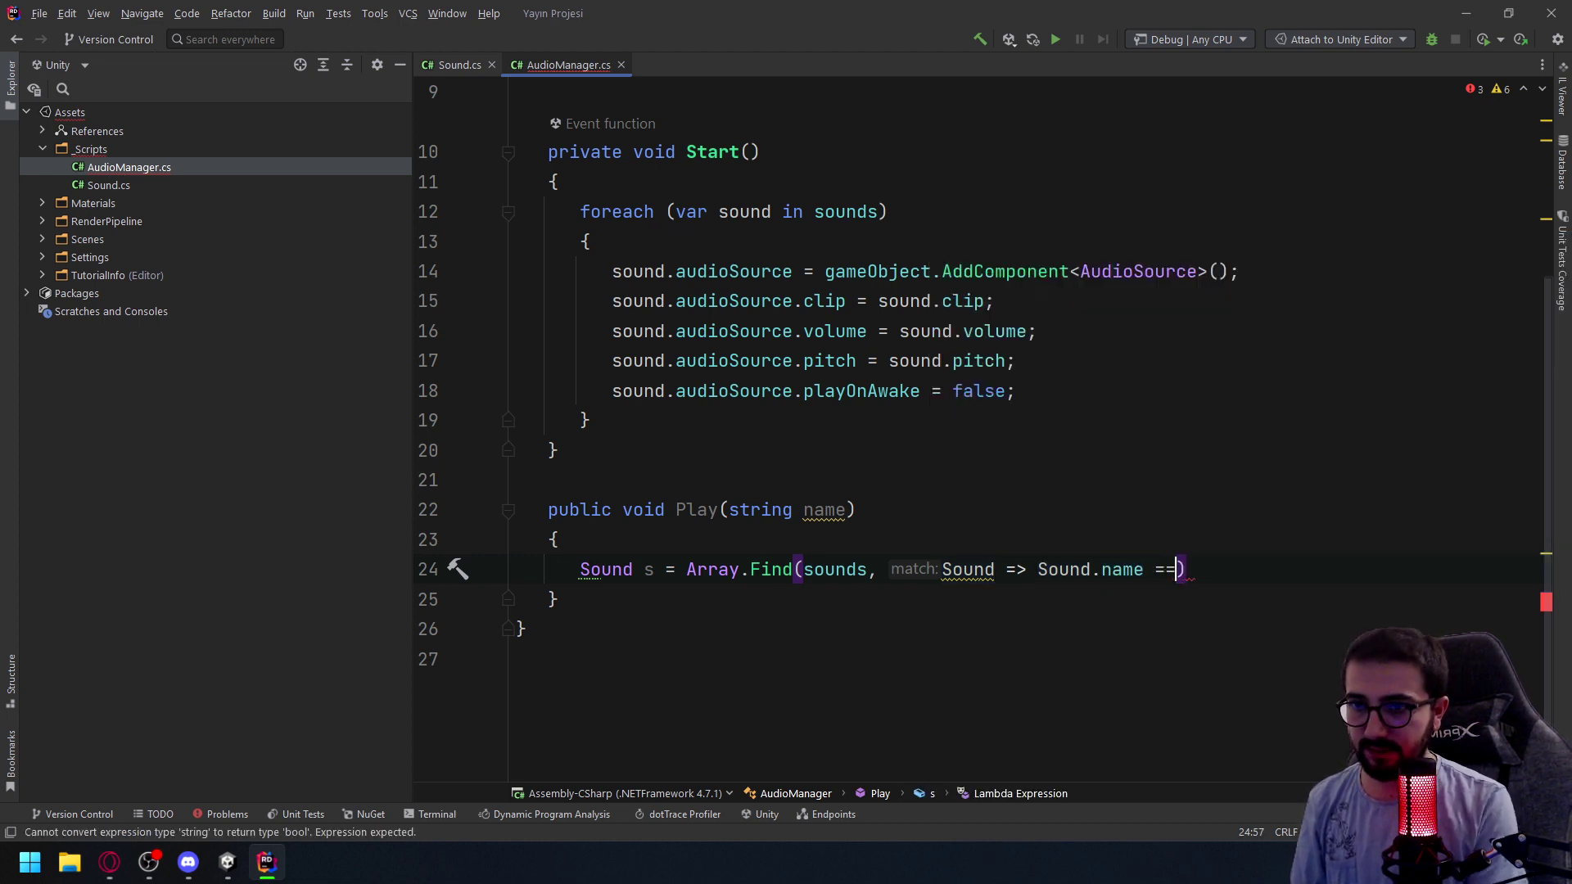
text(name))
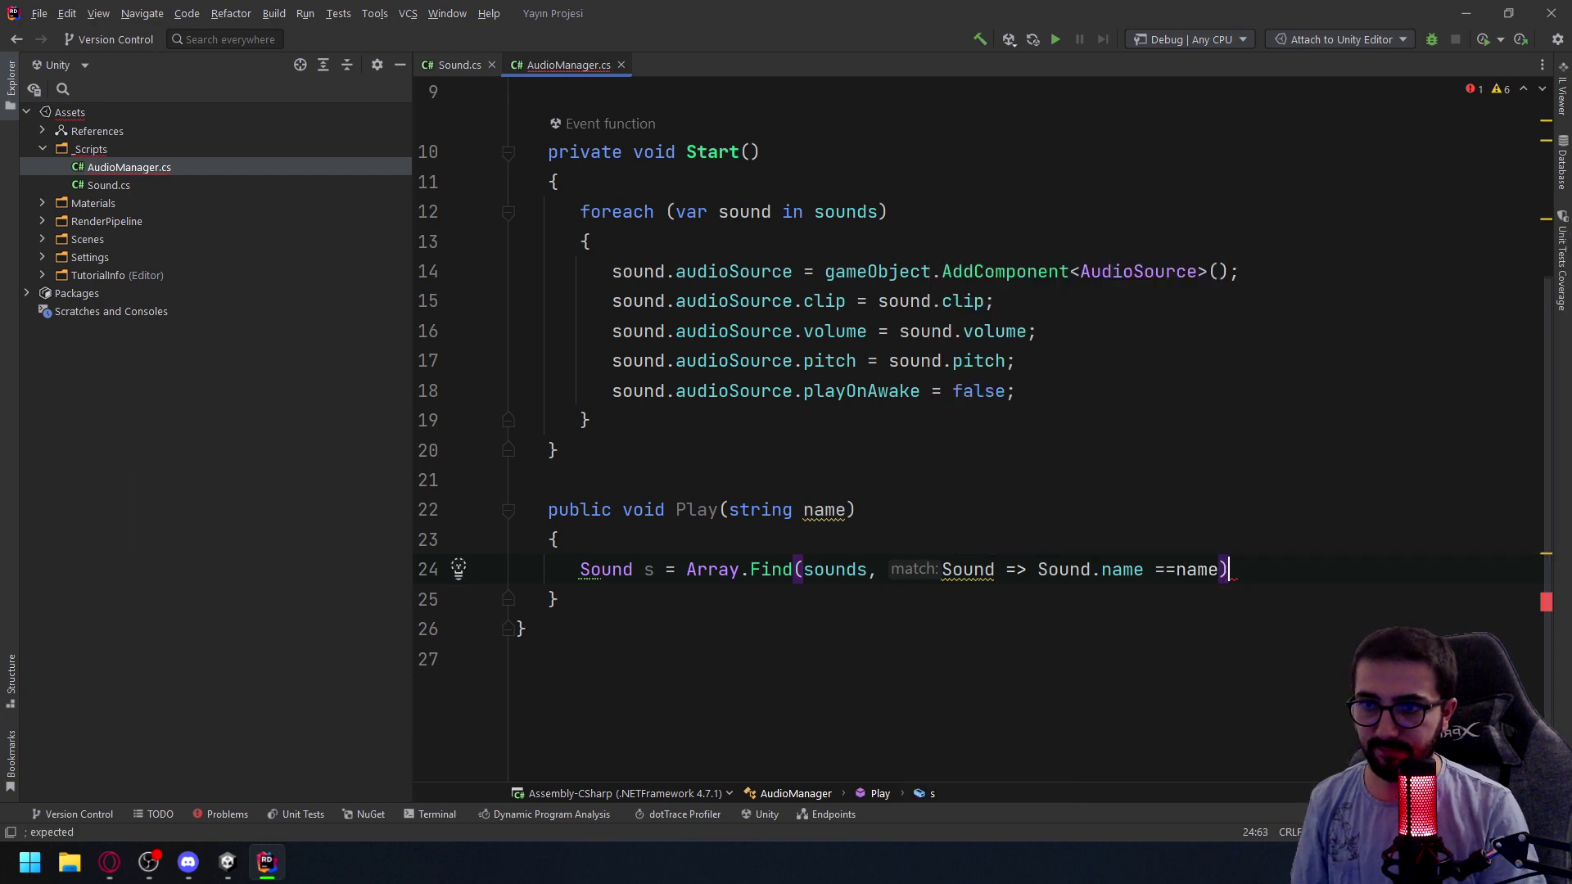
Rename the lambda parameter to sound, use sound.name, and end the line with a semicolon
drag(570, 569, 656, 571)
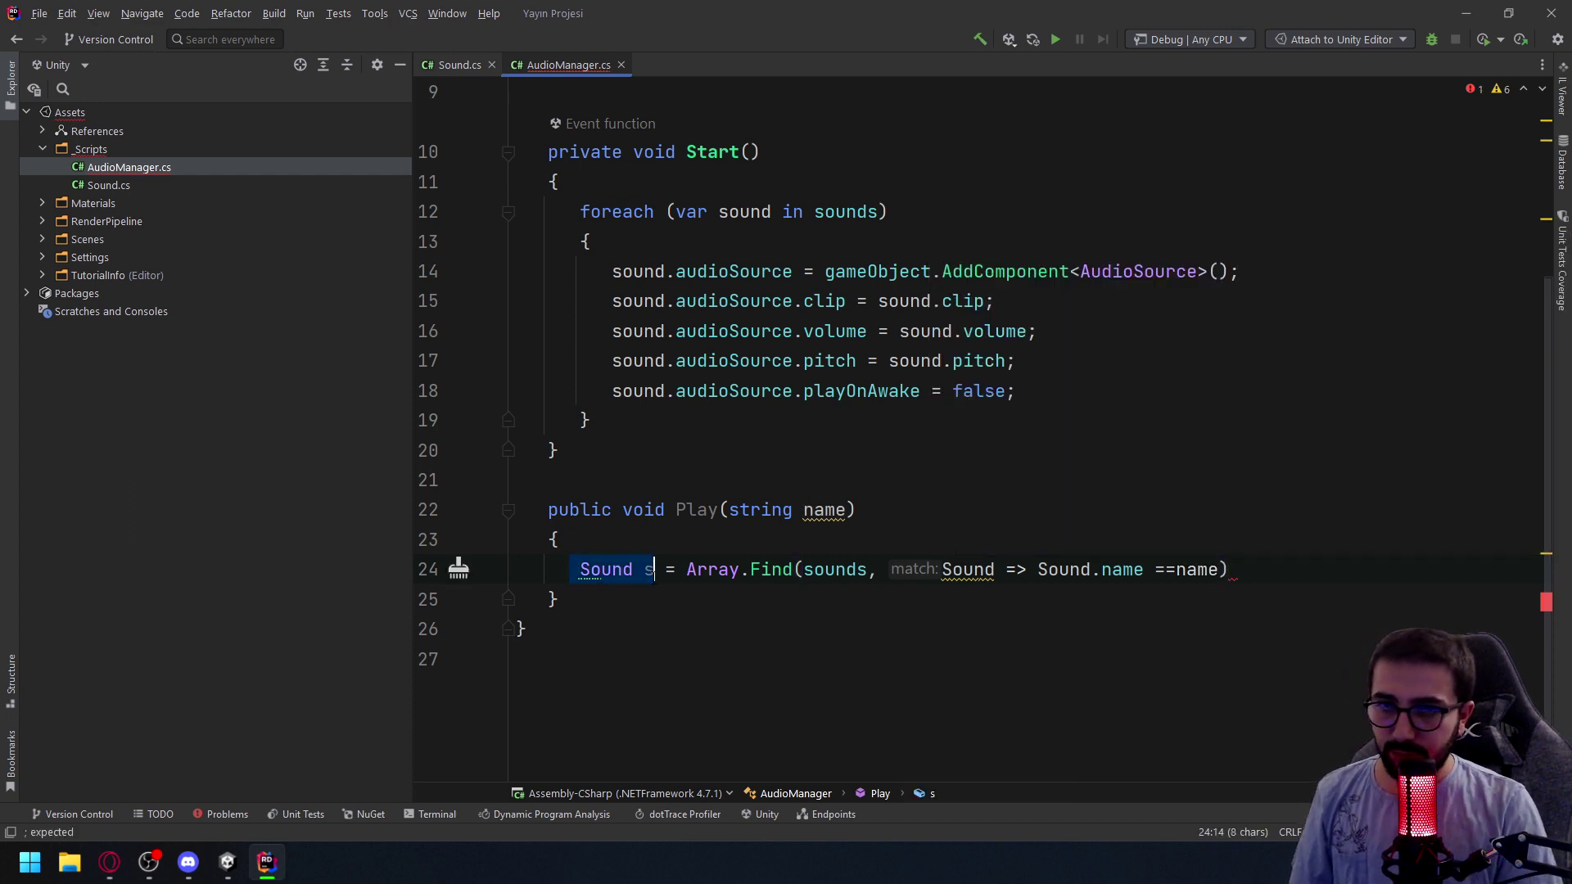
click(686, 629)
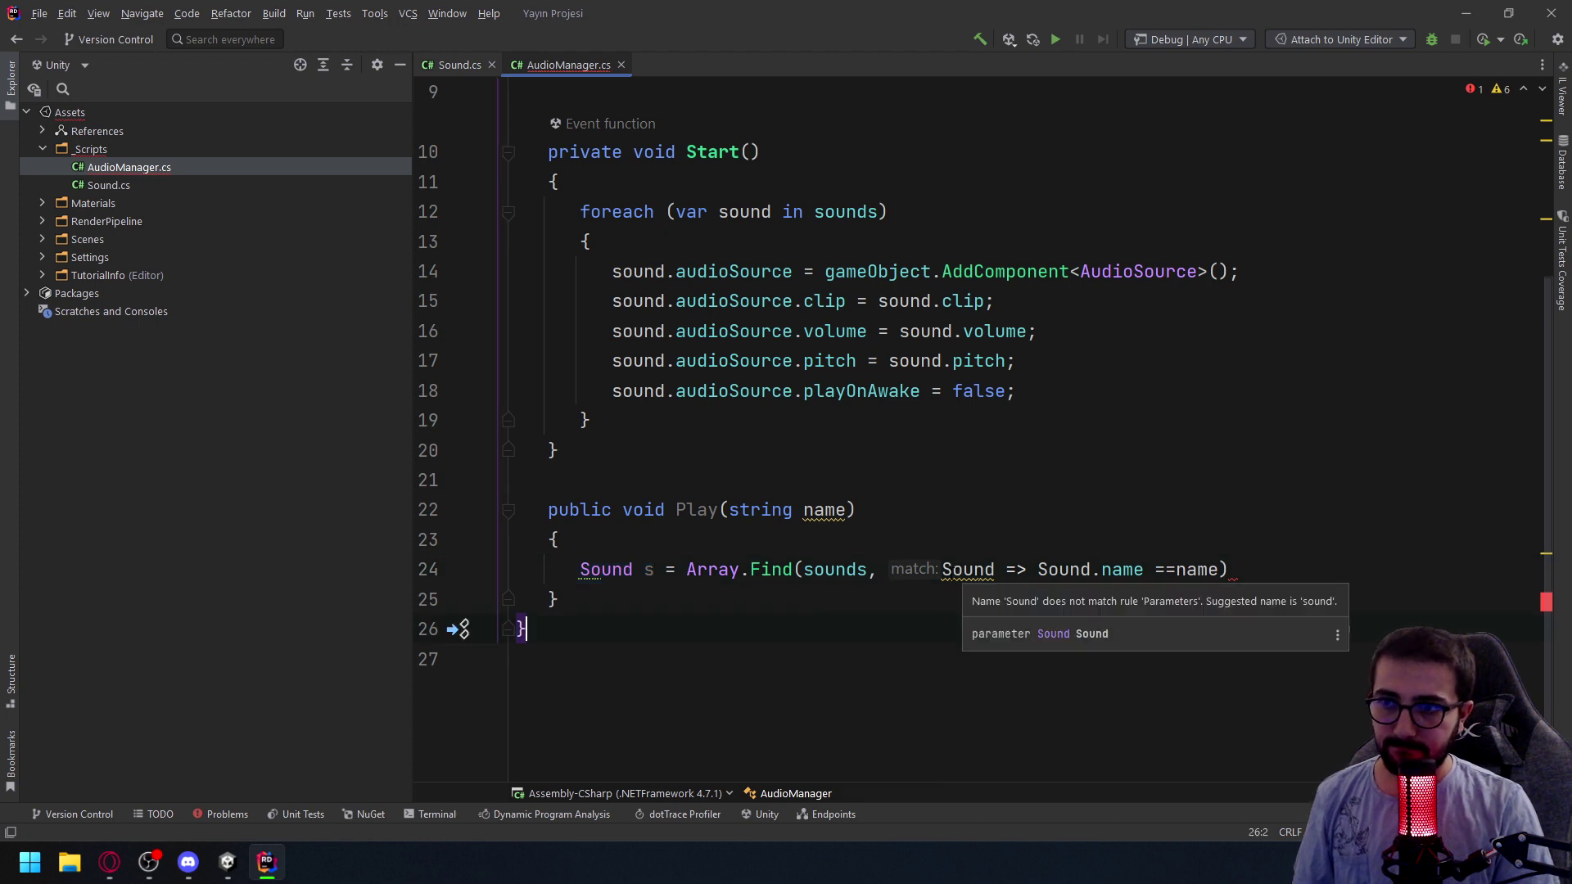
click(943, 569)
key(alt+Return)
key(Return)
click(1337, 694)
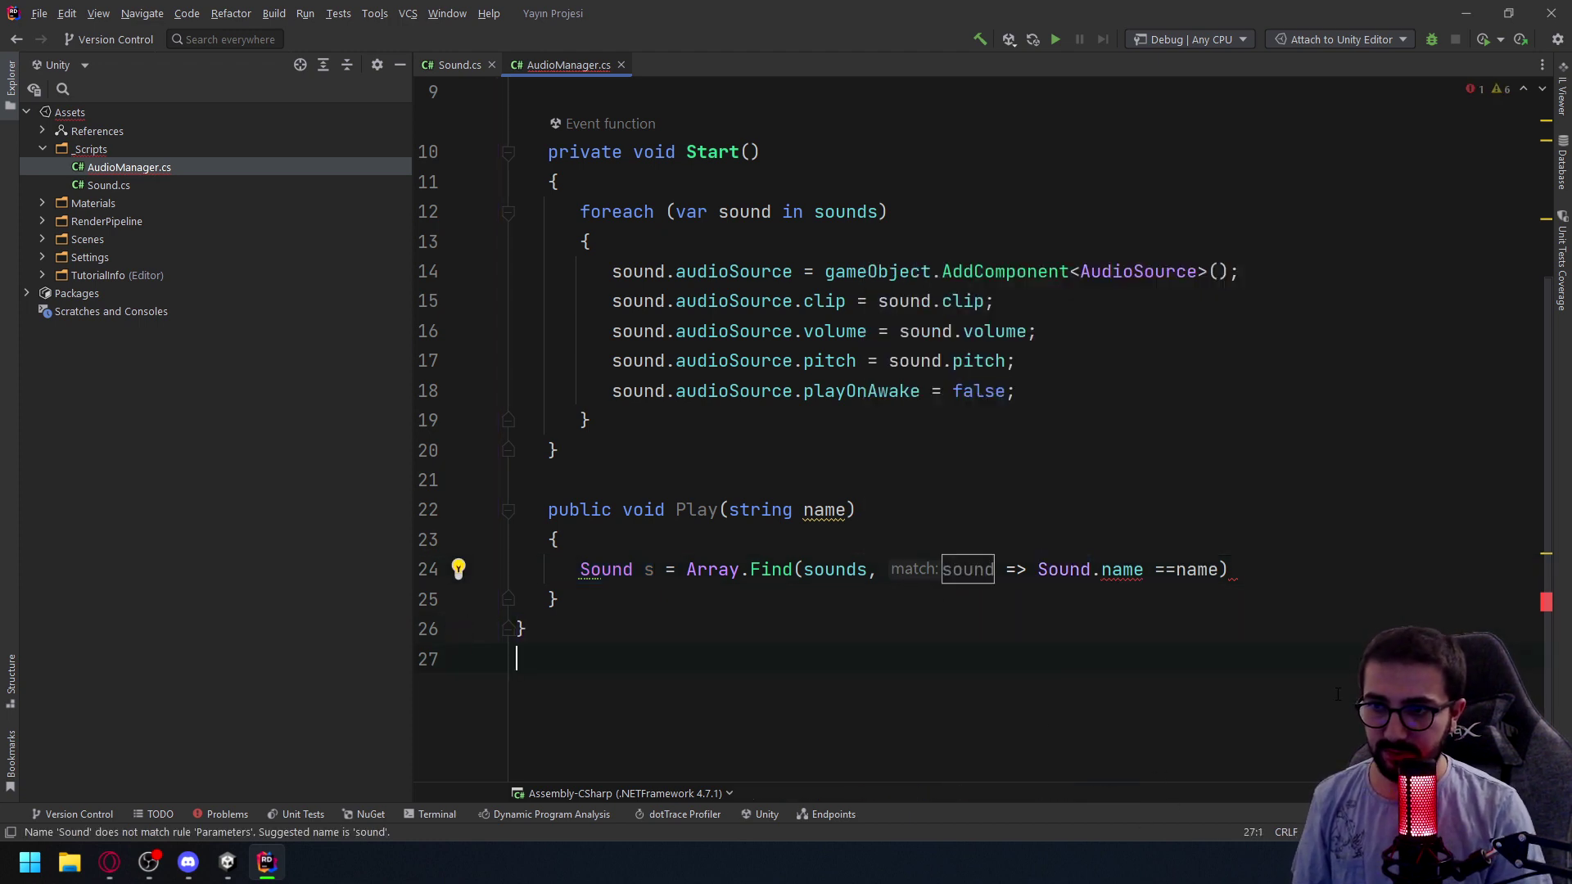
double_click(1054, 573)
text(s)
key(Return)
click(1277, 575)
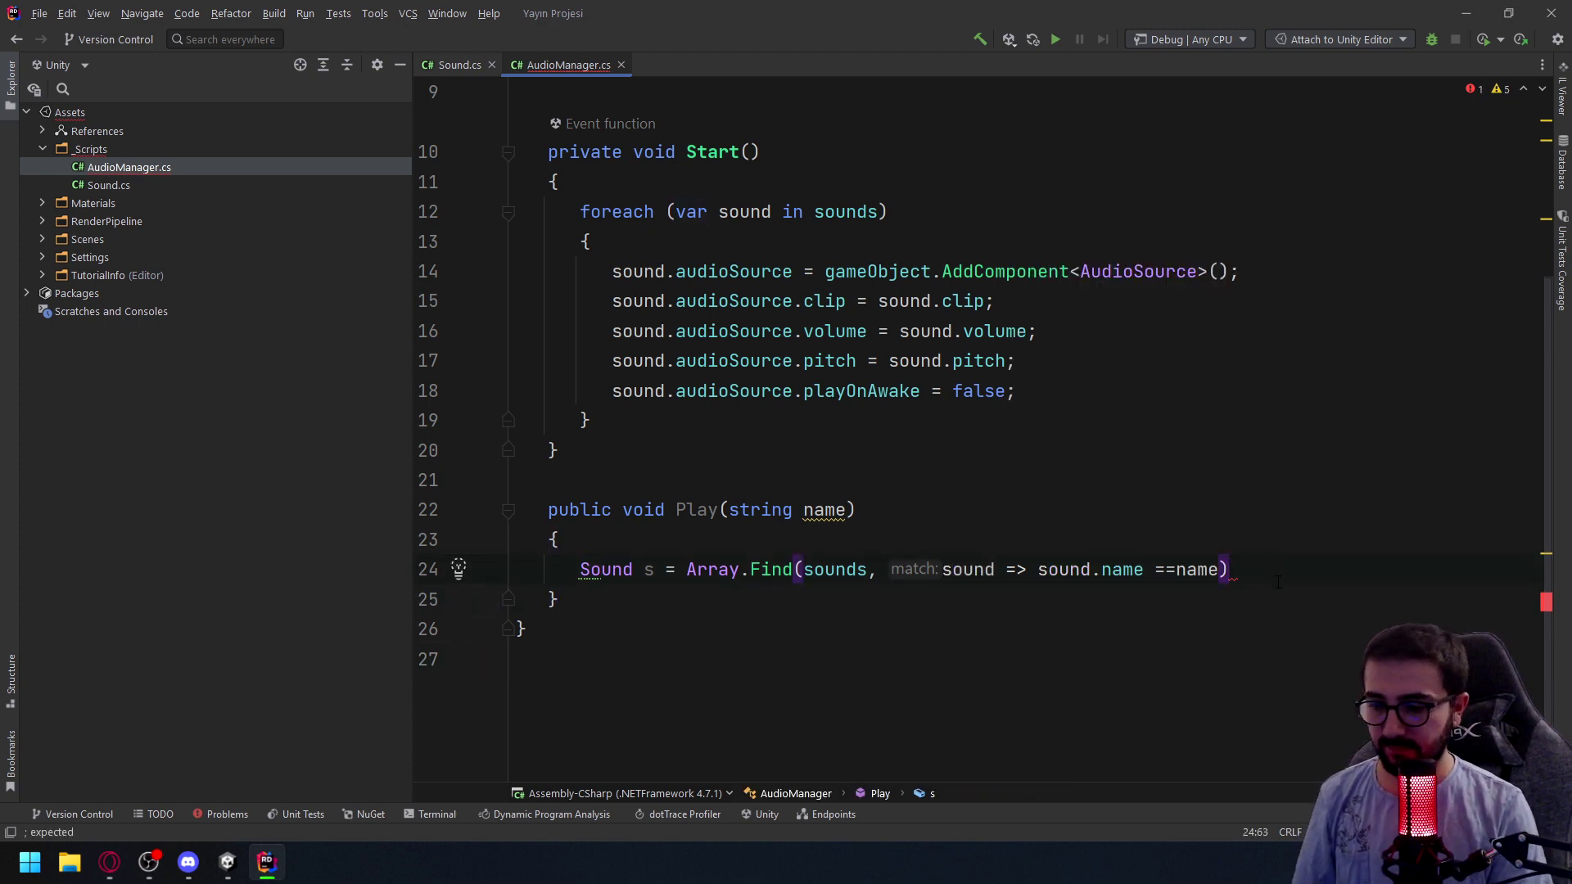
text(;)
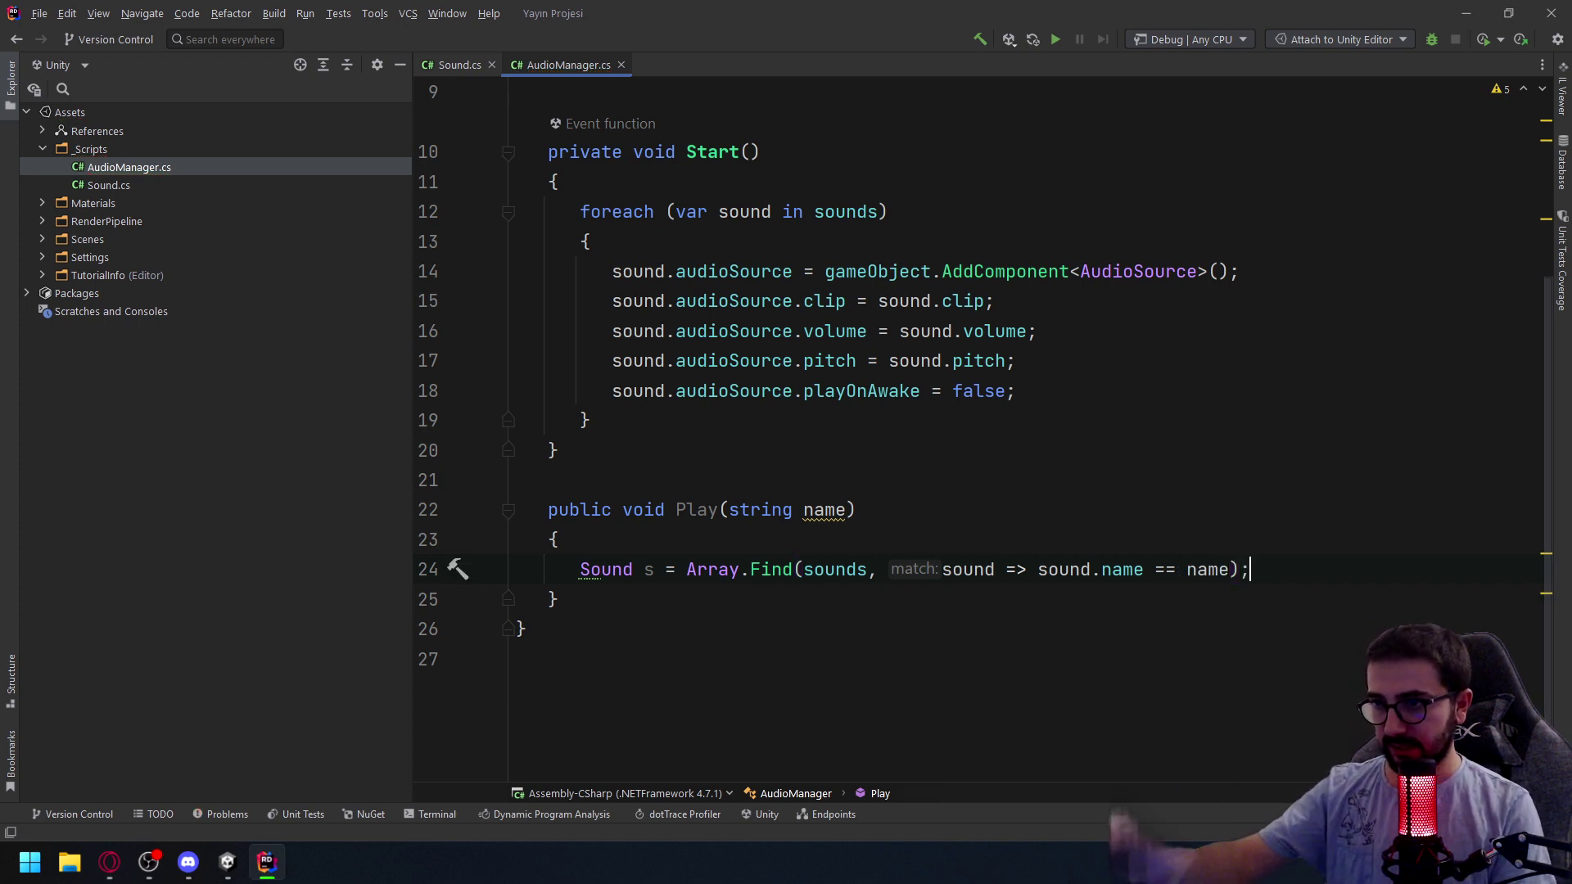
Add an if (s == null) check with an empty block below the Find call
key(Return)
text(if(s)
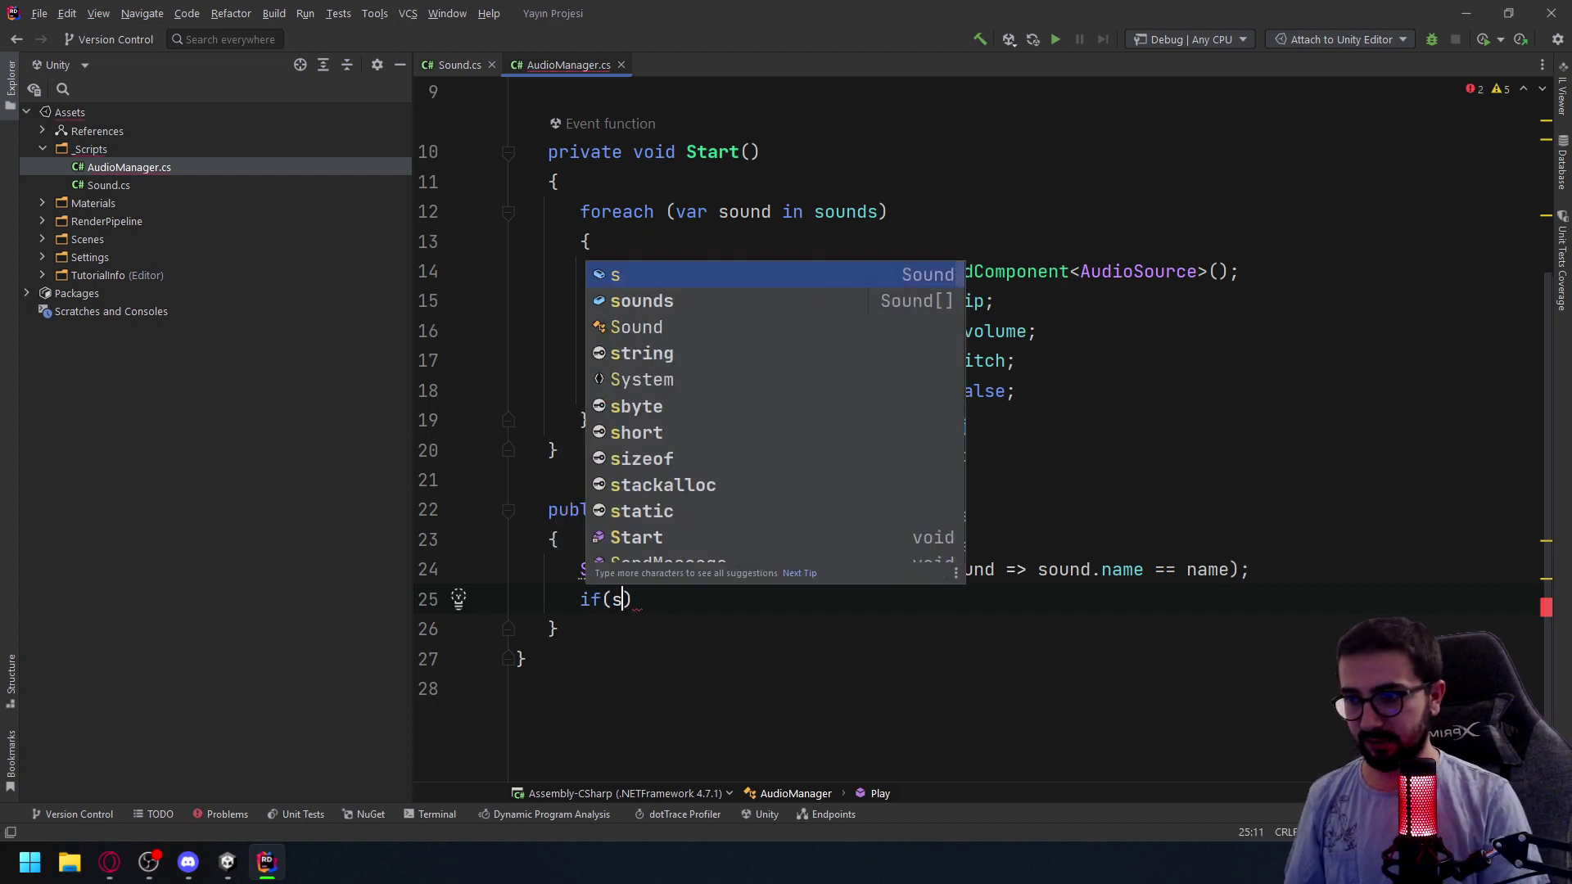
text( ==)
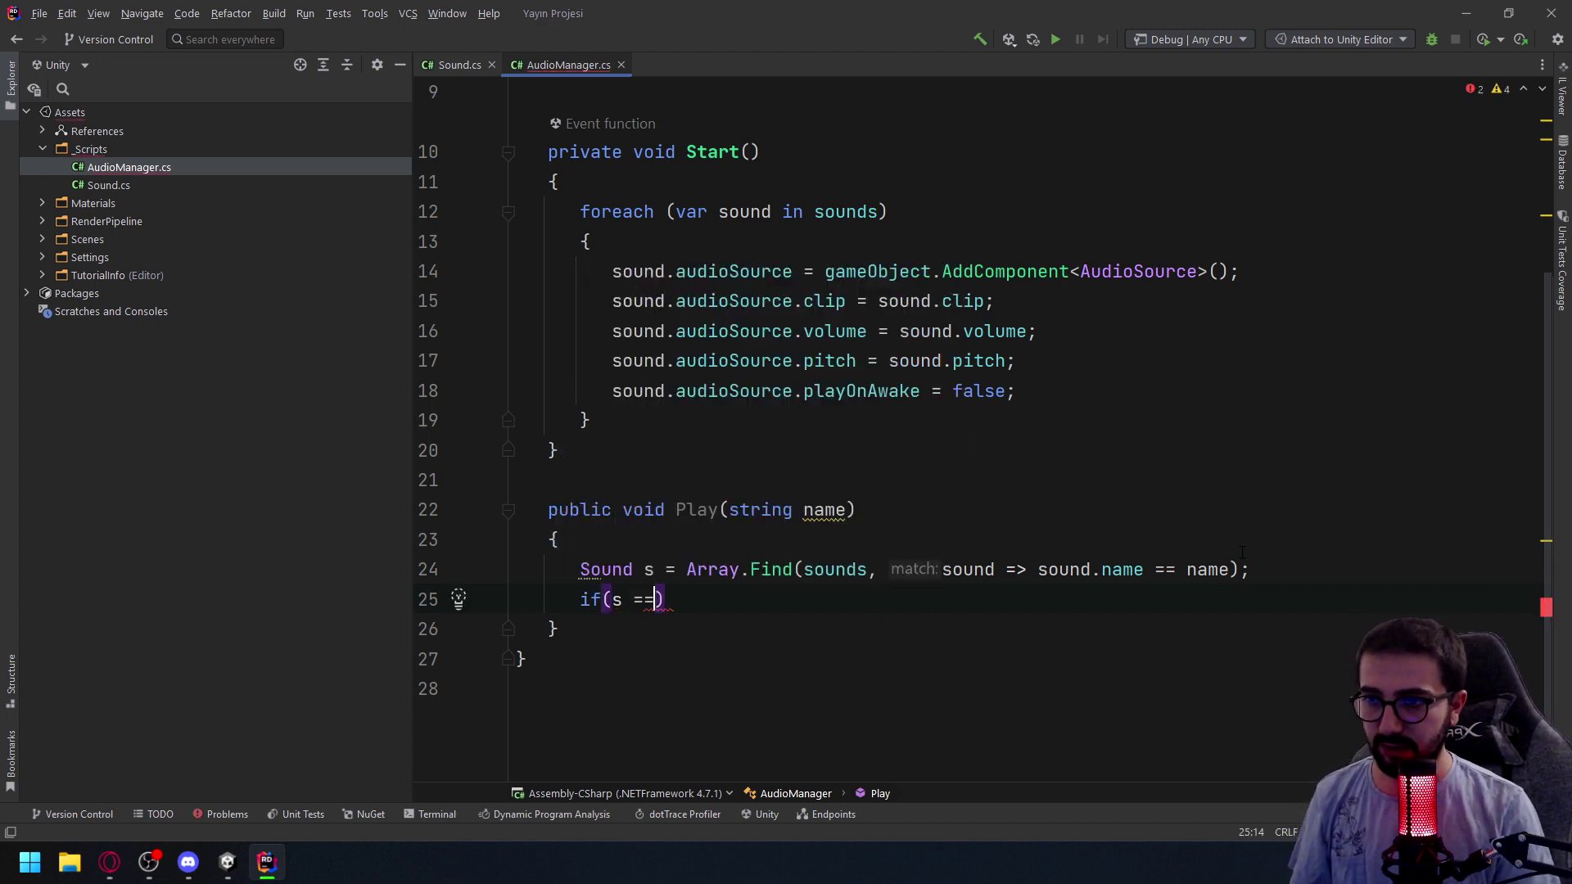
text( null))
text({)
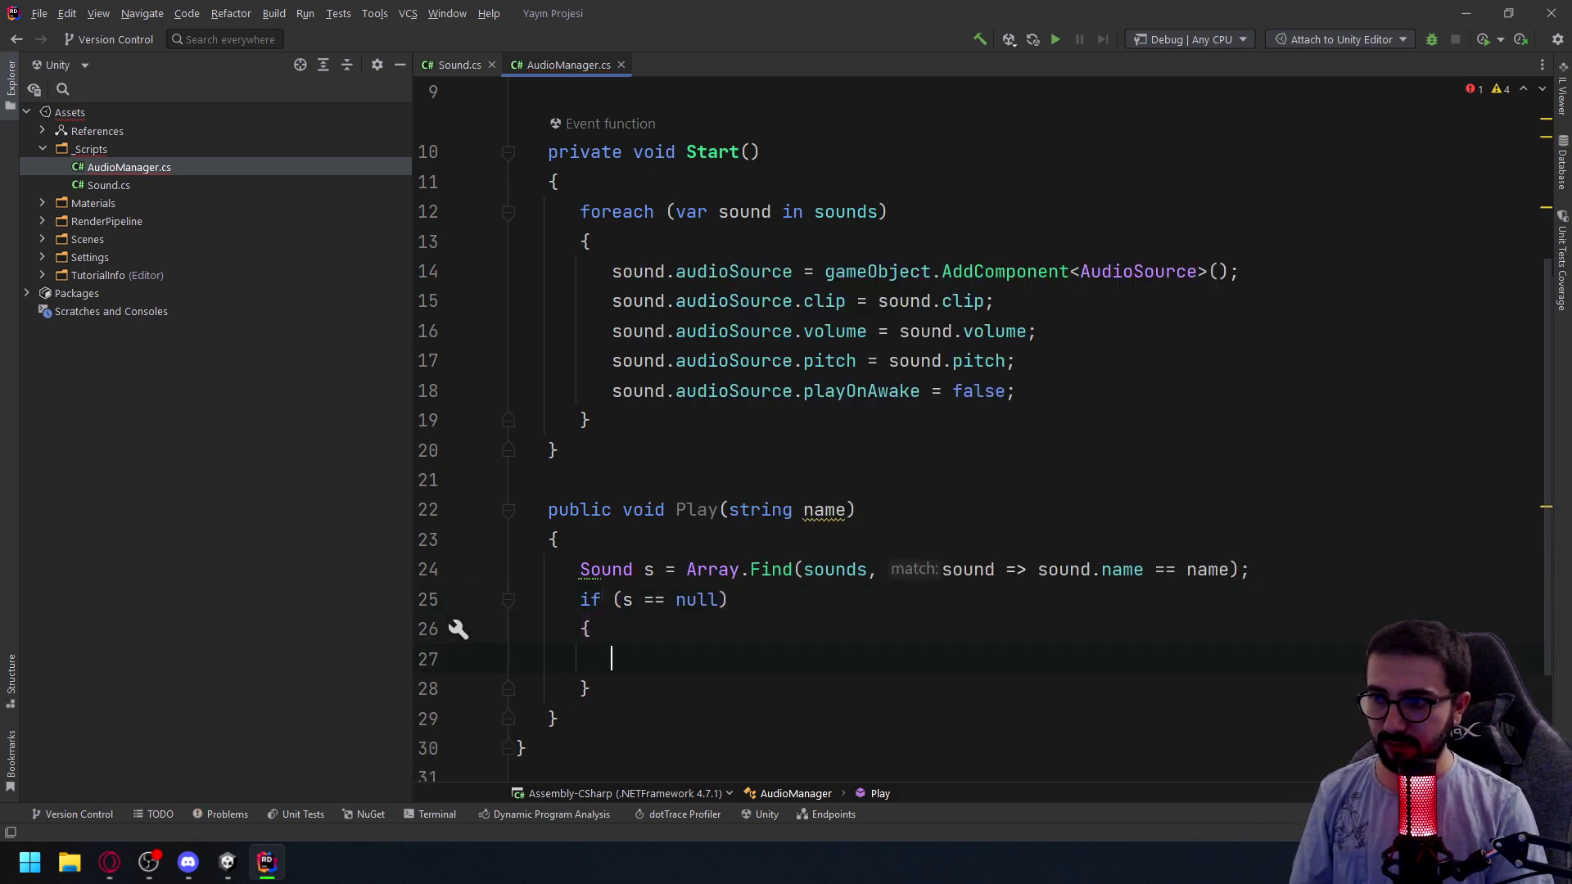
key(Return)
Inside the if block, Debug.Log "Ses : " + name + " bulunamadı!"
drag(750, 599, 633, 599)
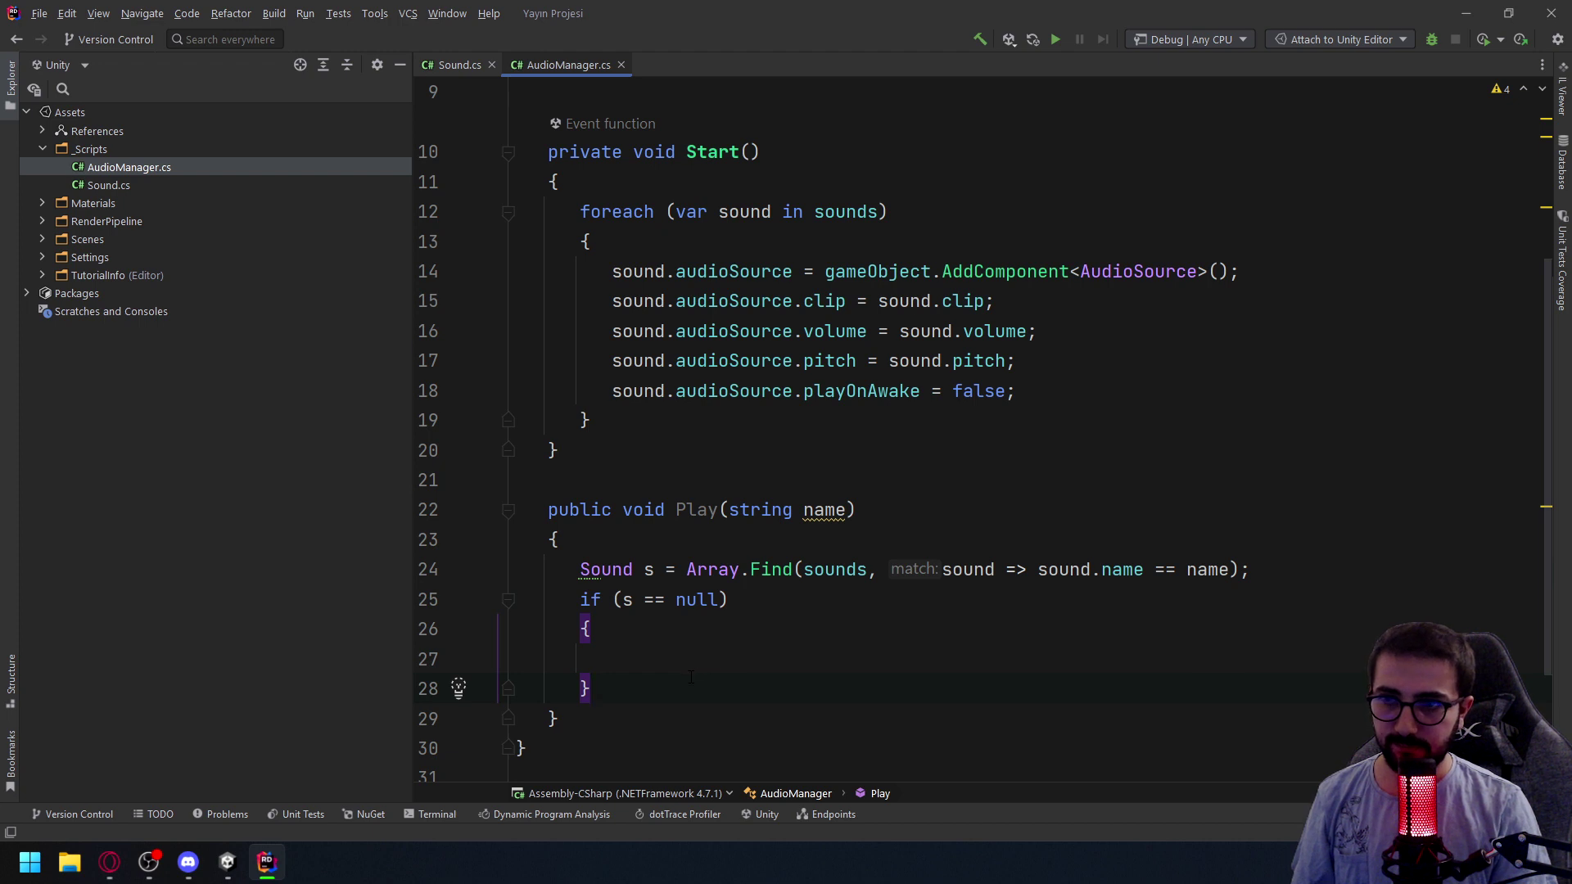
scroll(693, 677, down, 1)
click(662, 570)
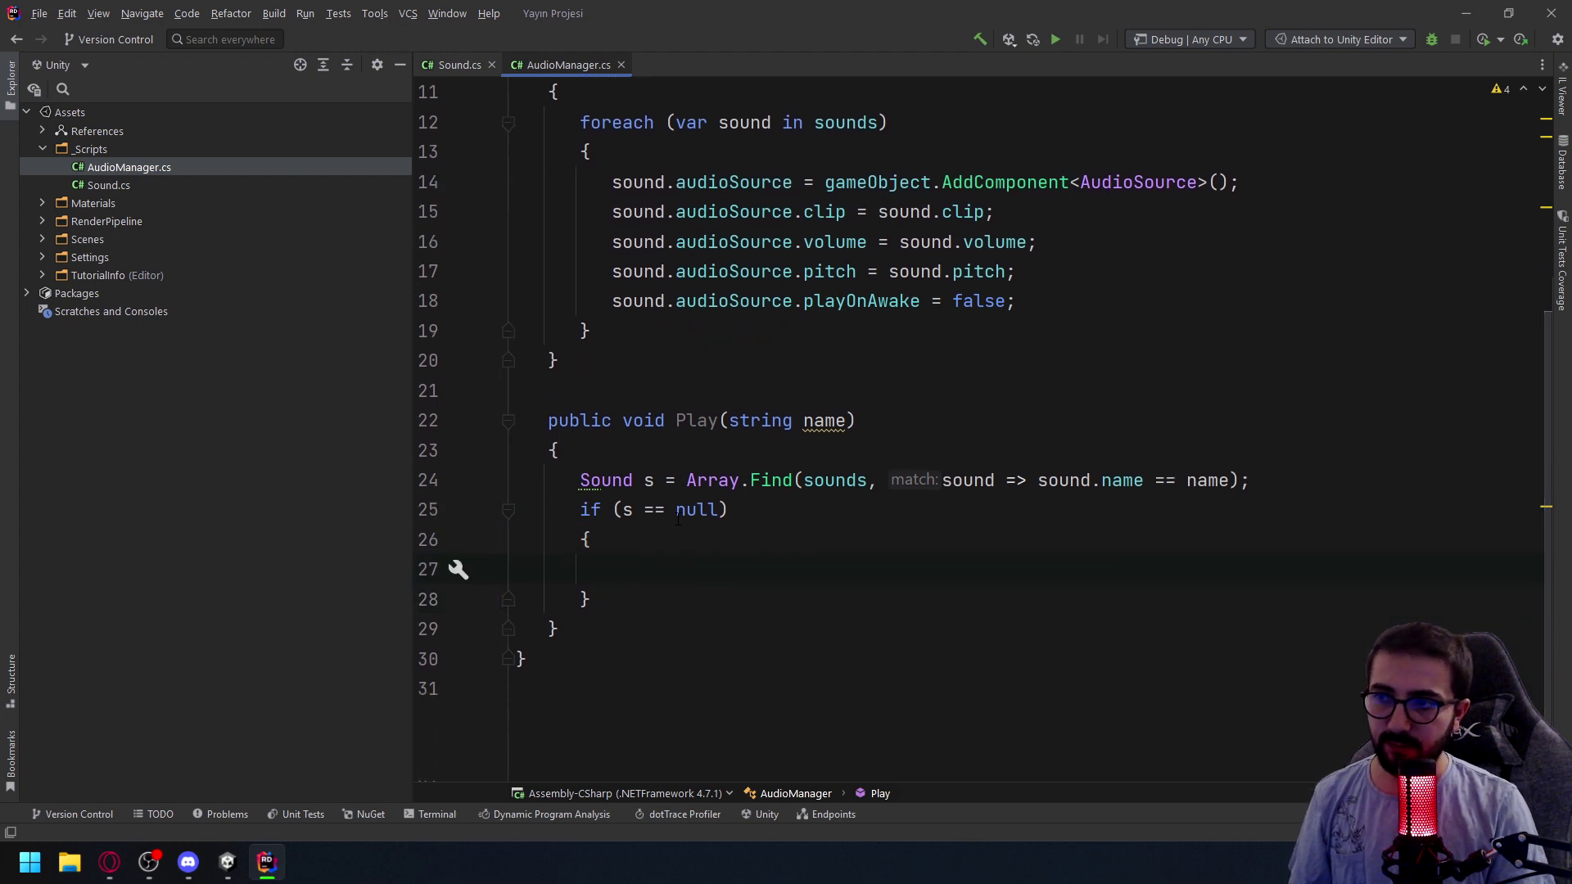
text(De)
key(Return)
key(BackSpace)
key(BackSpace)
key(BackSpace)
key(BackSpace)
text(bug.Lo)
key(Return)
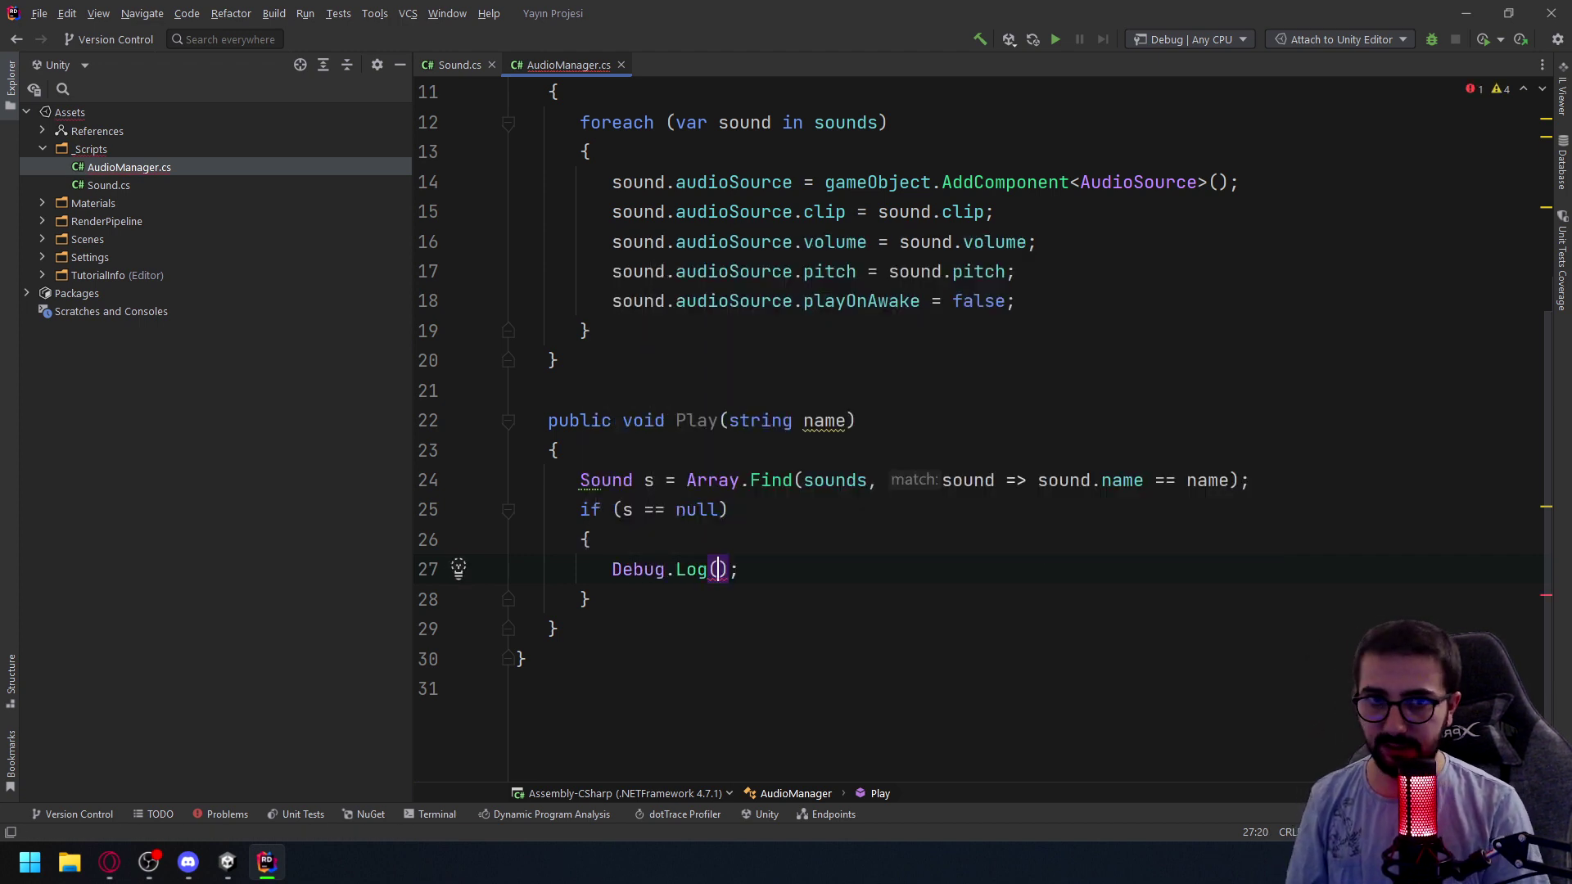
text("Sers)
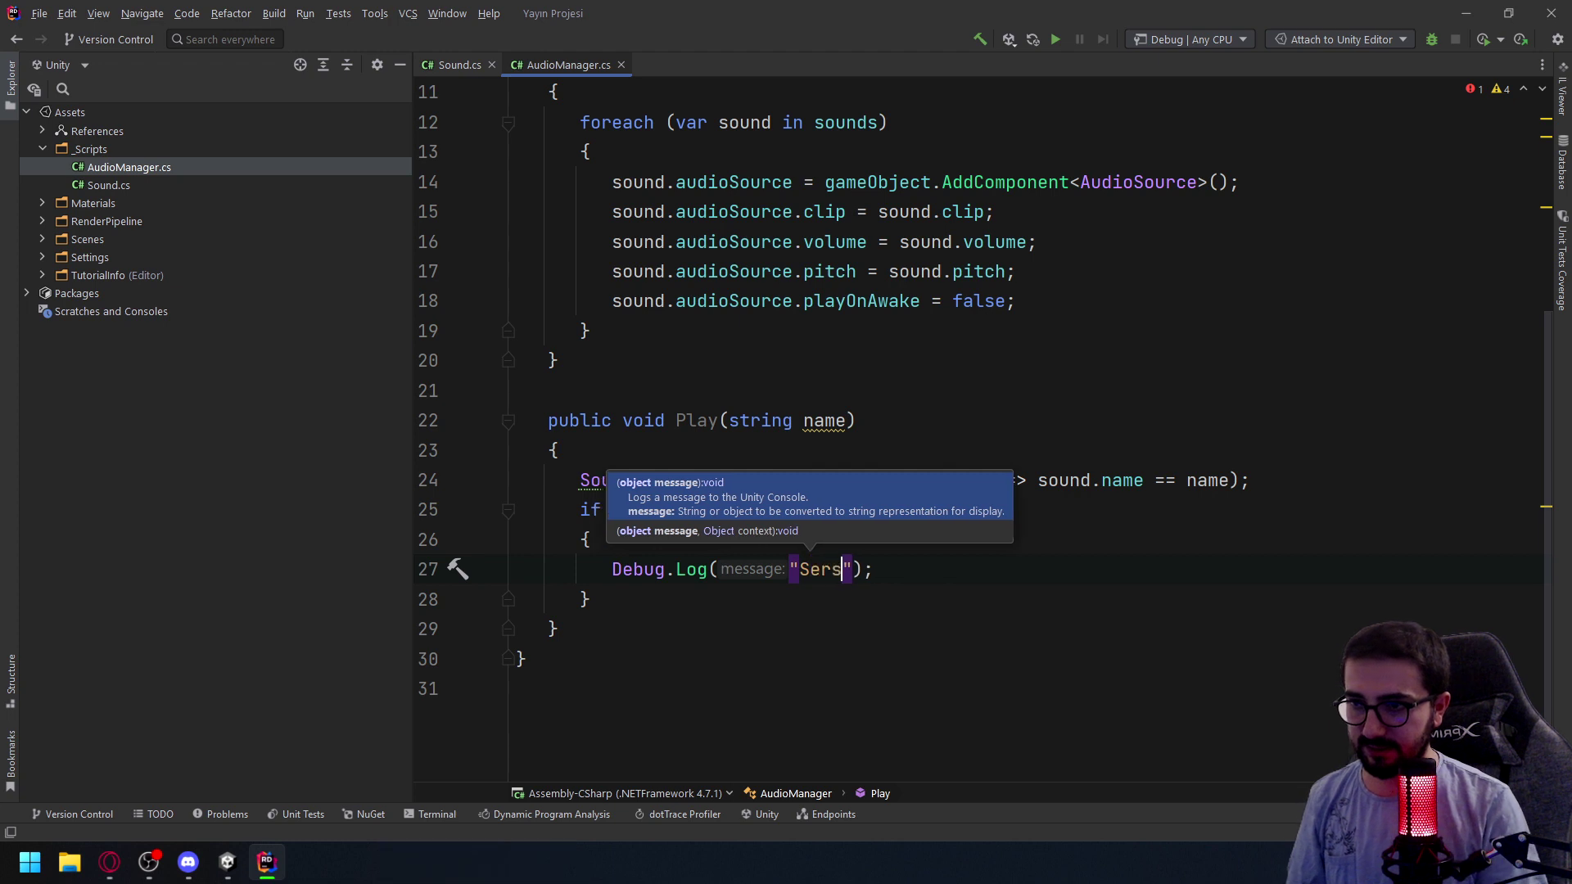
text(s : )
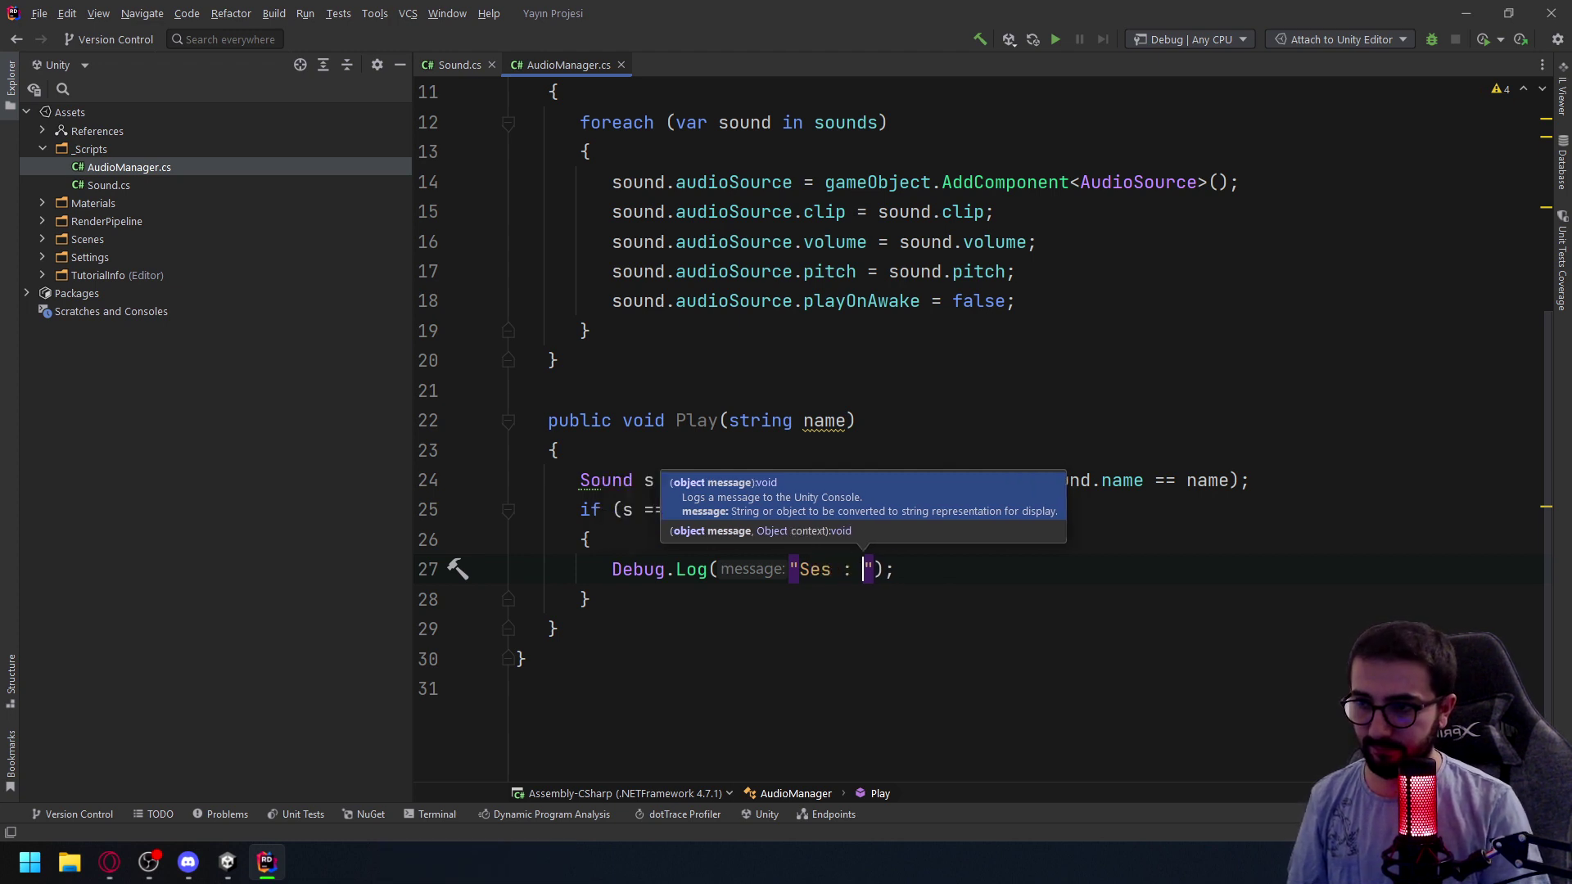
text(" + )
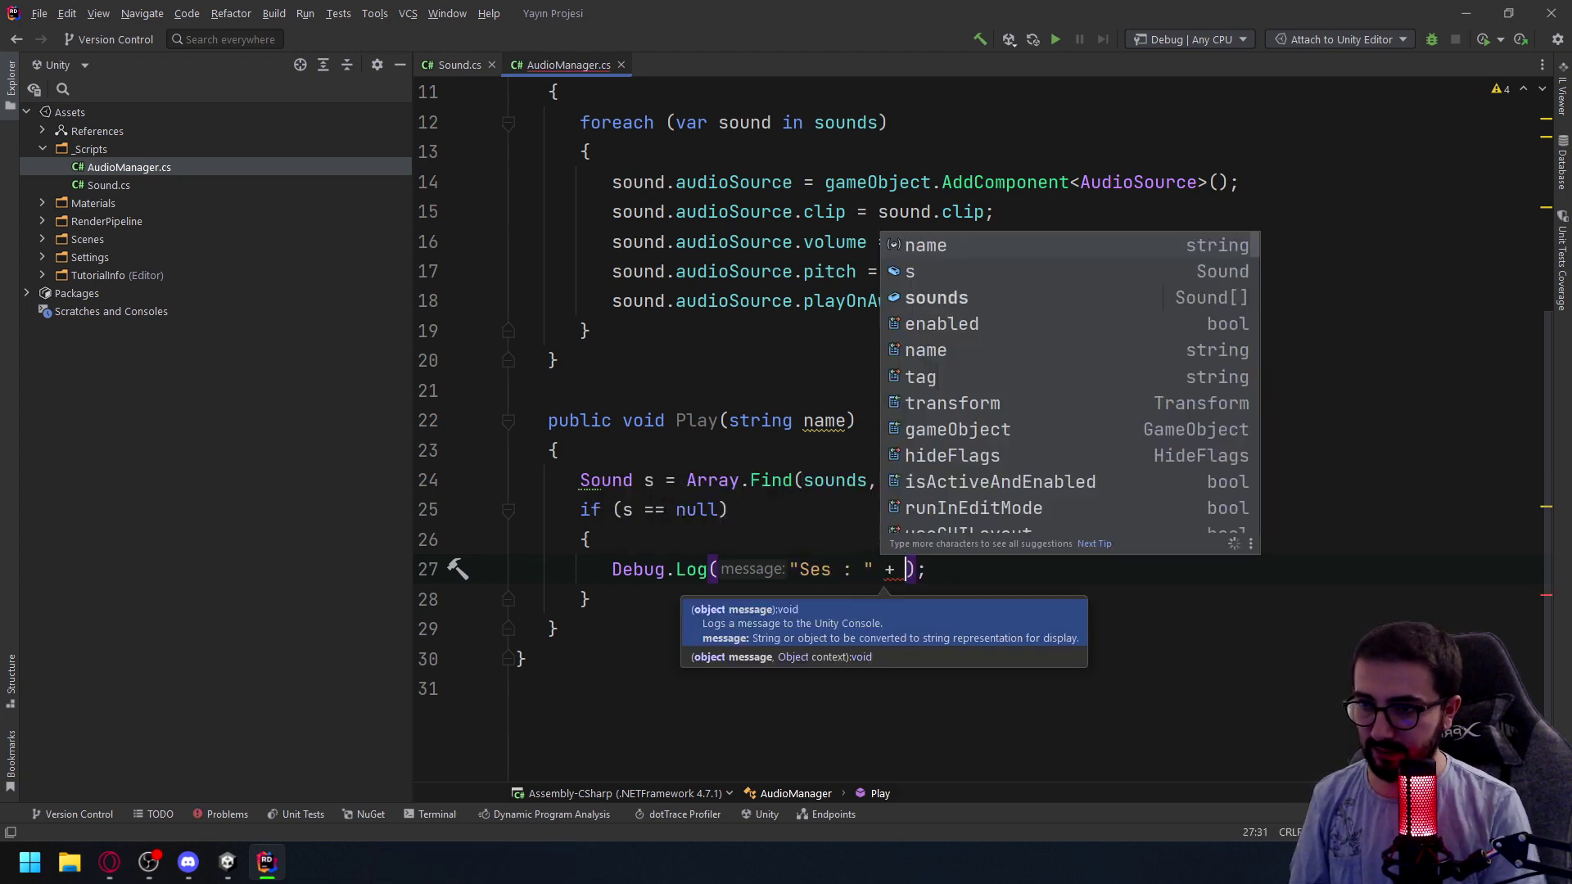
text(name +)
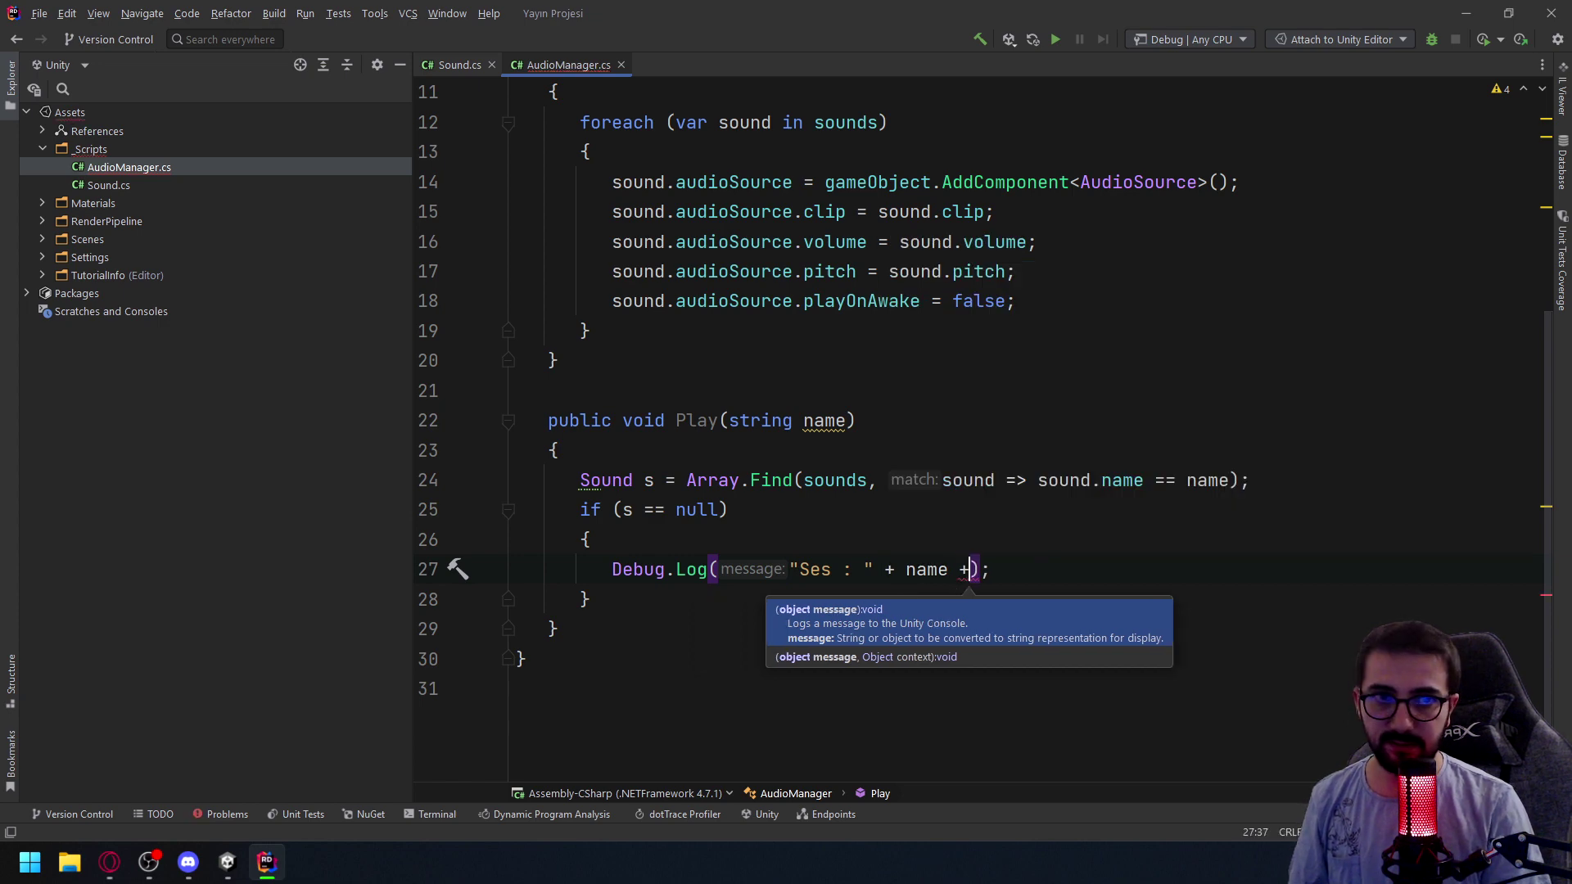
text( " b)
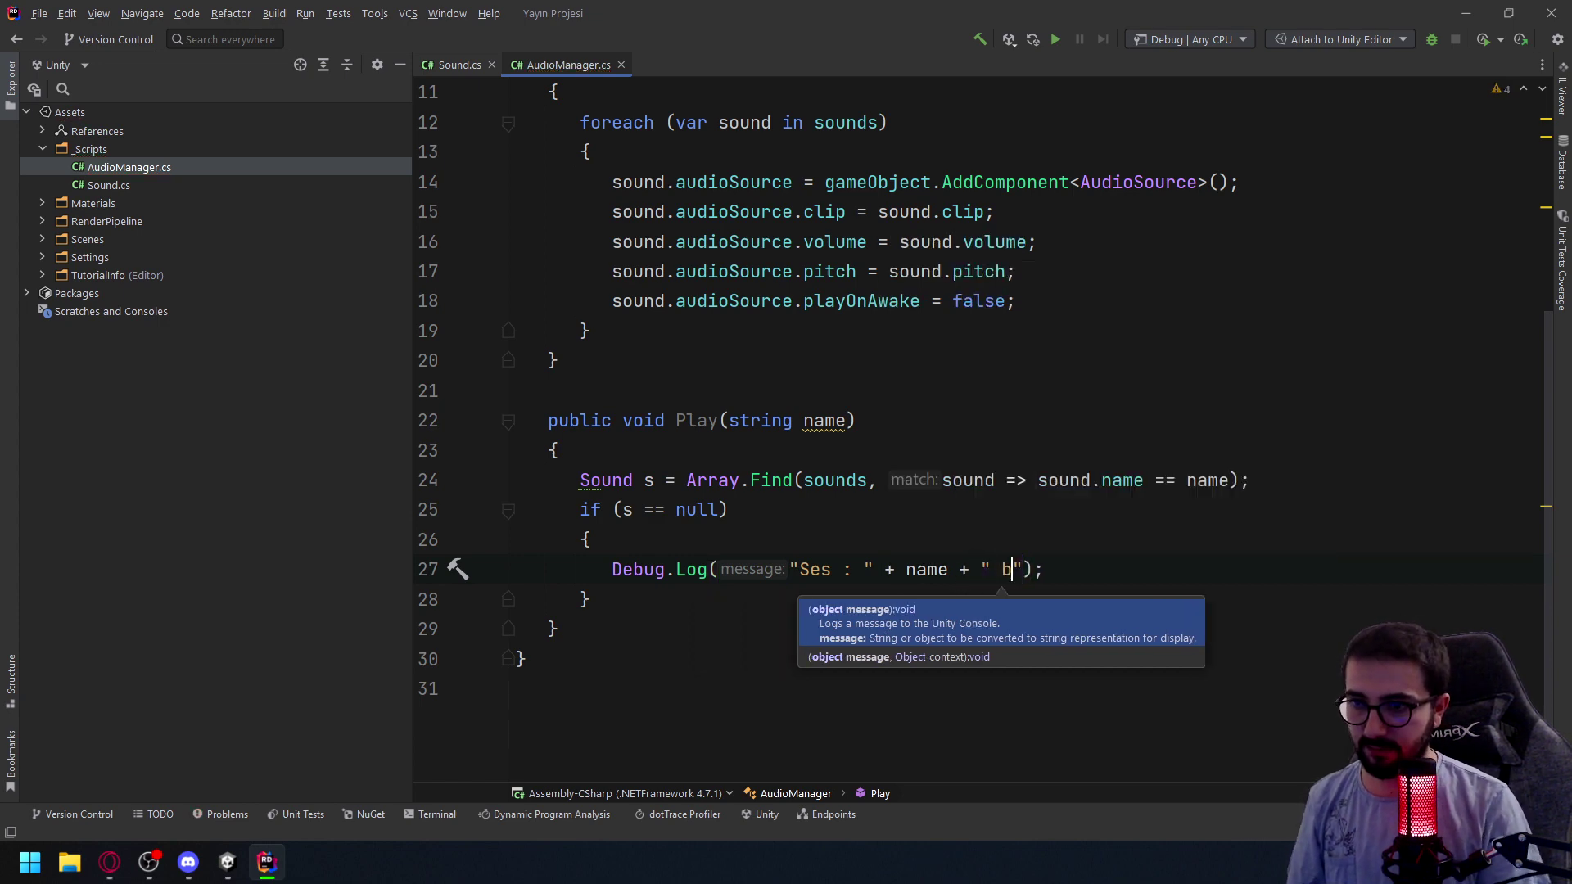
text(uşl)
key(BackSpace)
key(BackSpace)
text(lubn)
text(madı)
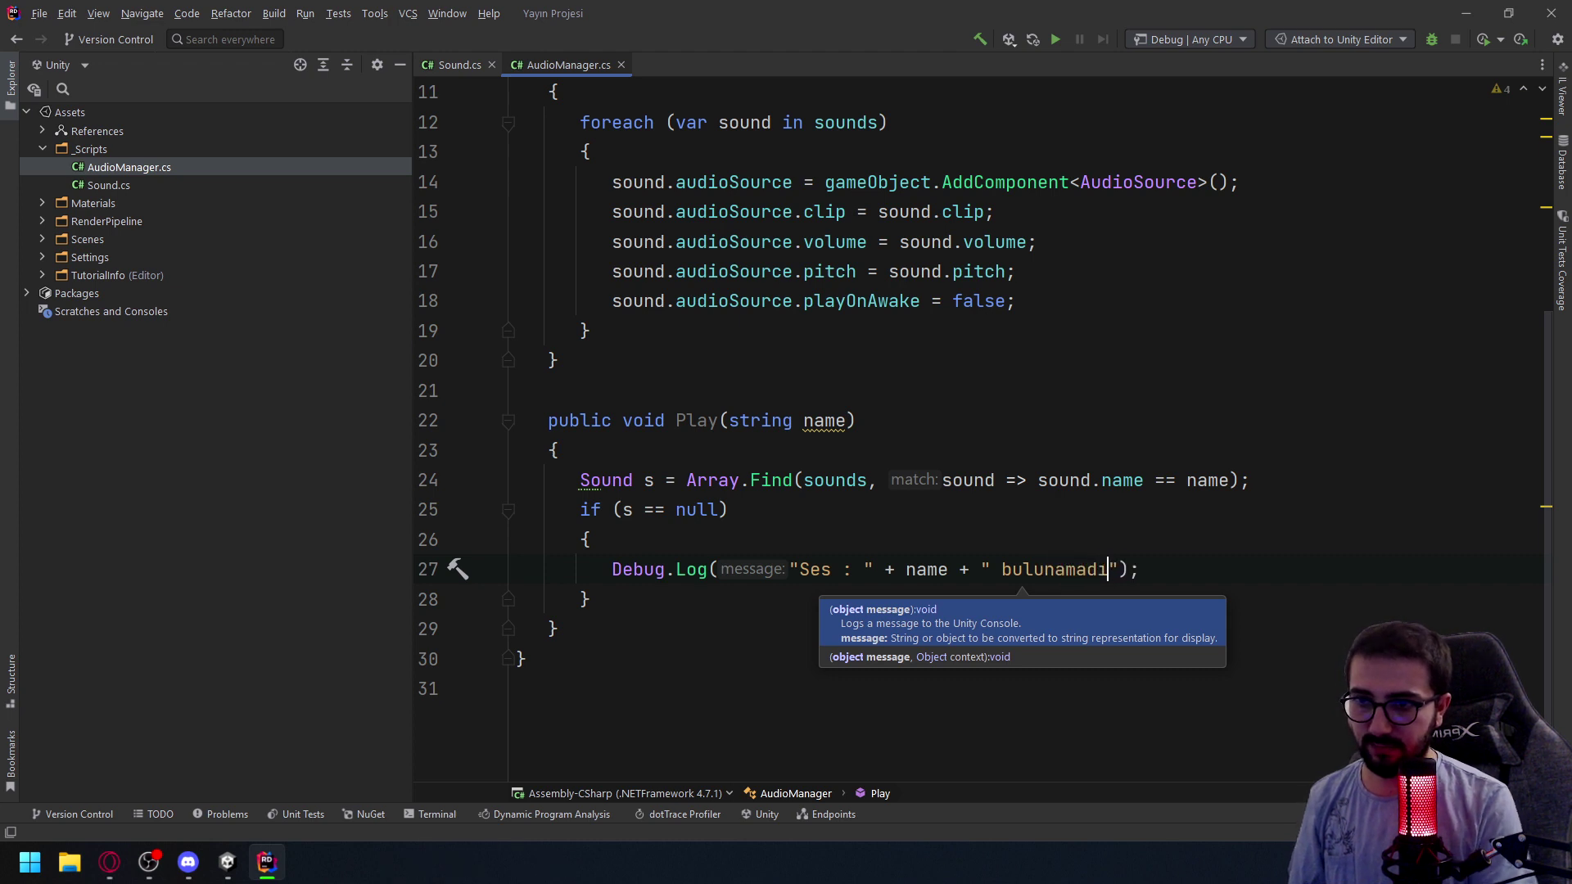
text(!)
Tidy the log line and open a new line after the null-check block
key(End)
key(Return)
key(BackSpace)
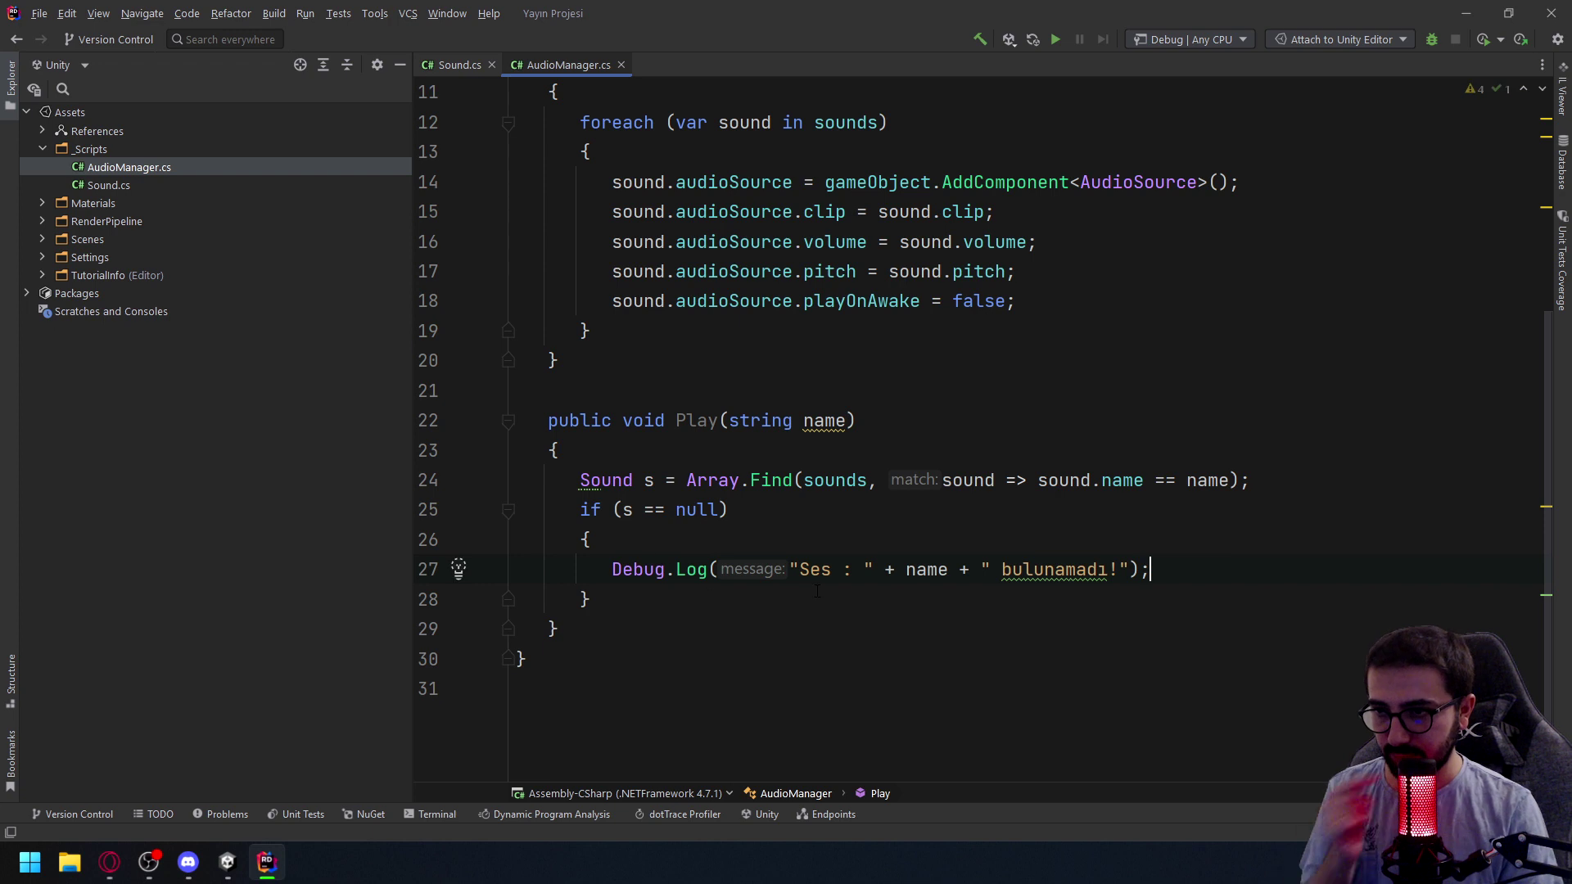
double_click(815, 569)
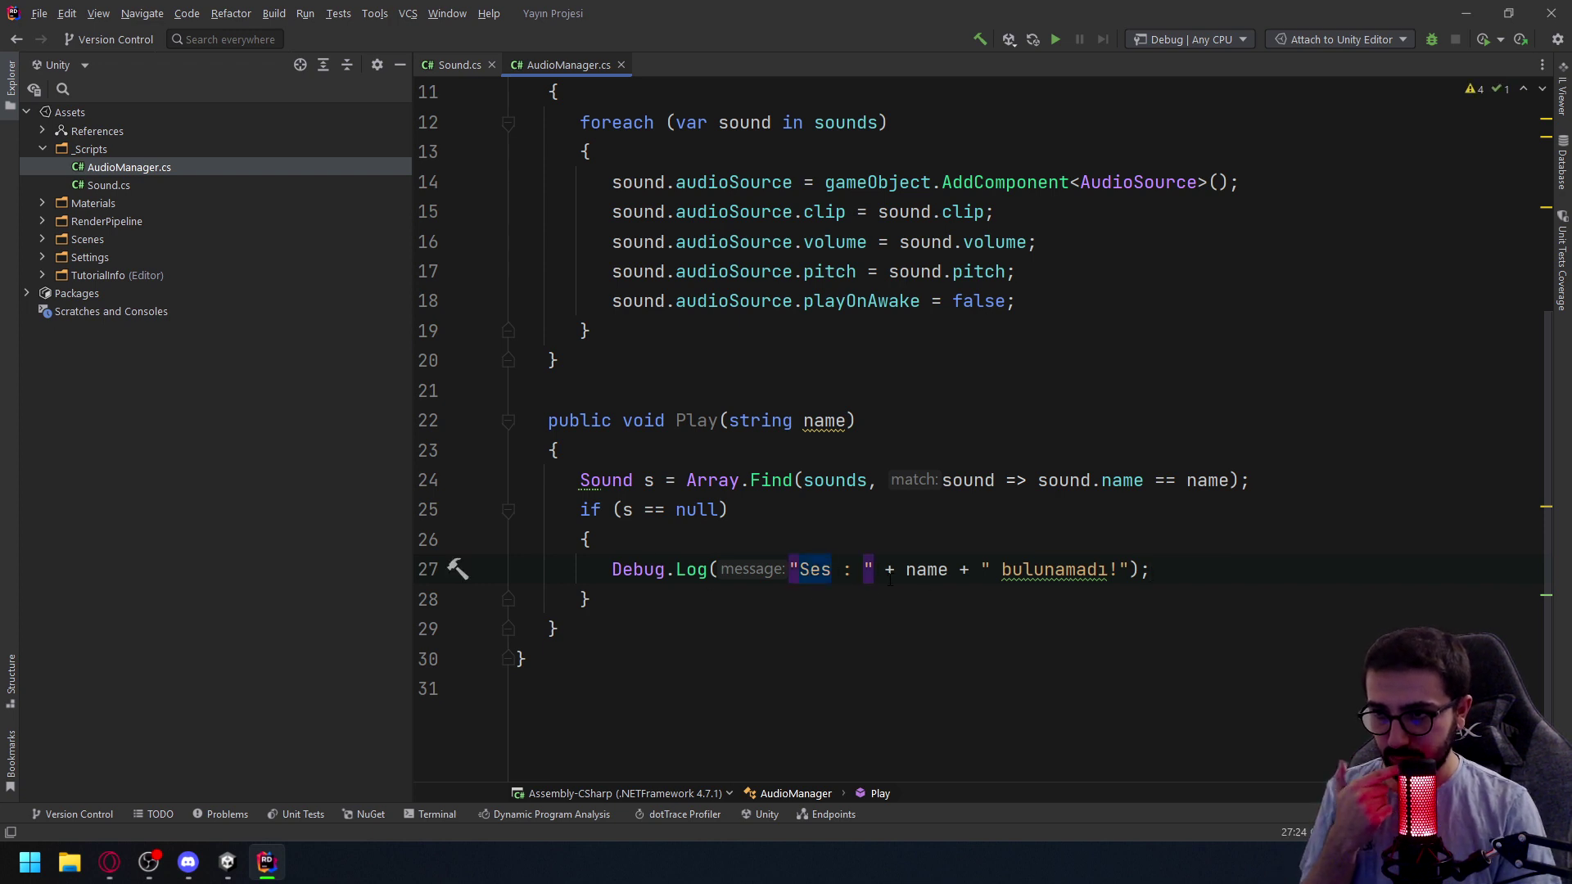
click(927, 569)
click(888, 599)
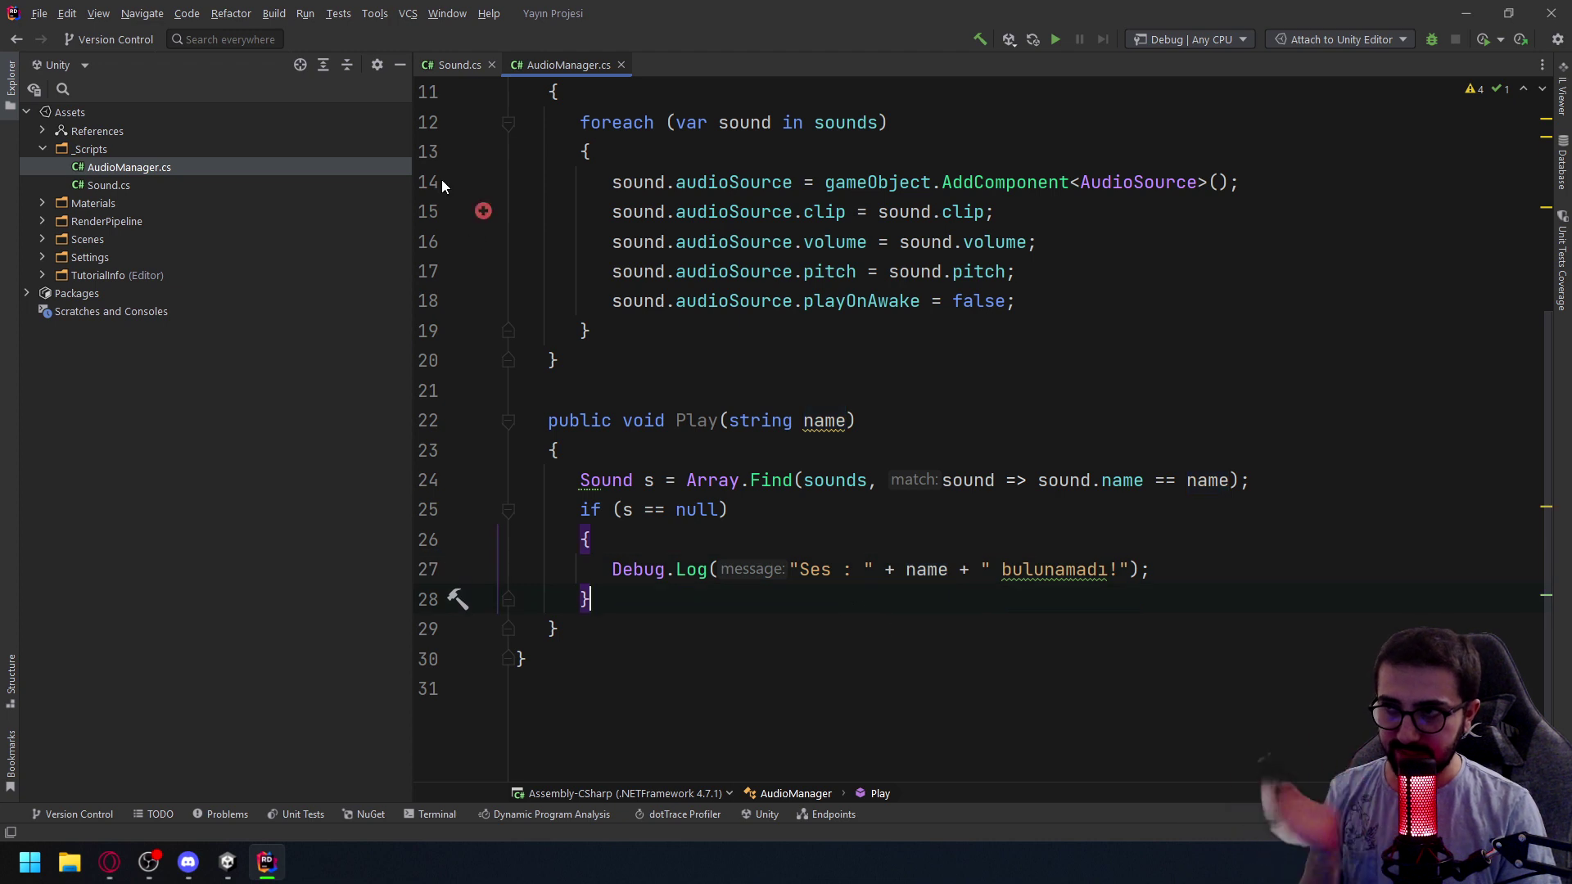
key(alt+Tab)
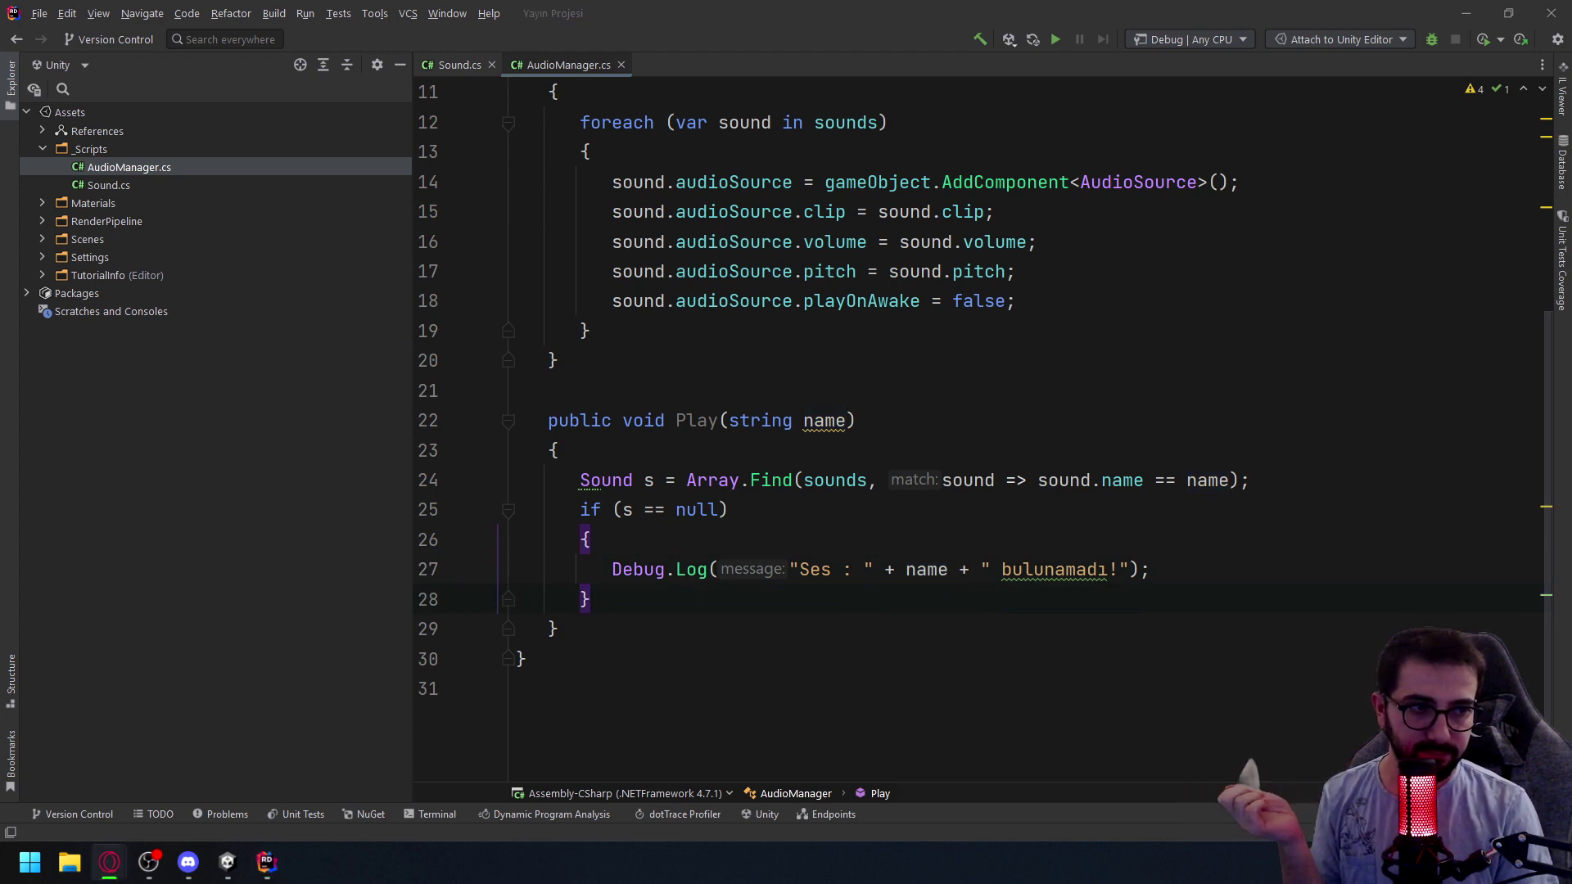
key(alt+Tab)
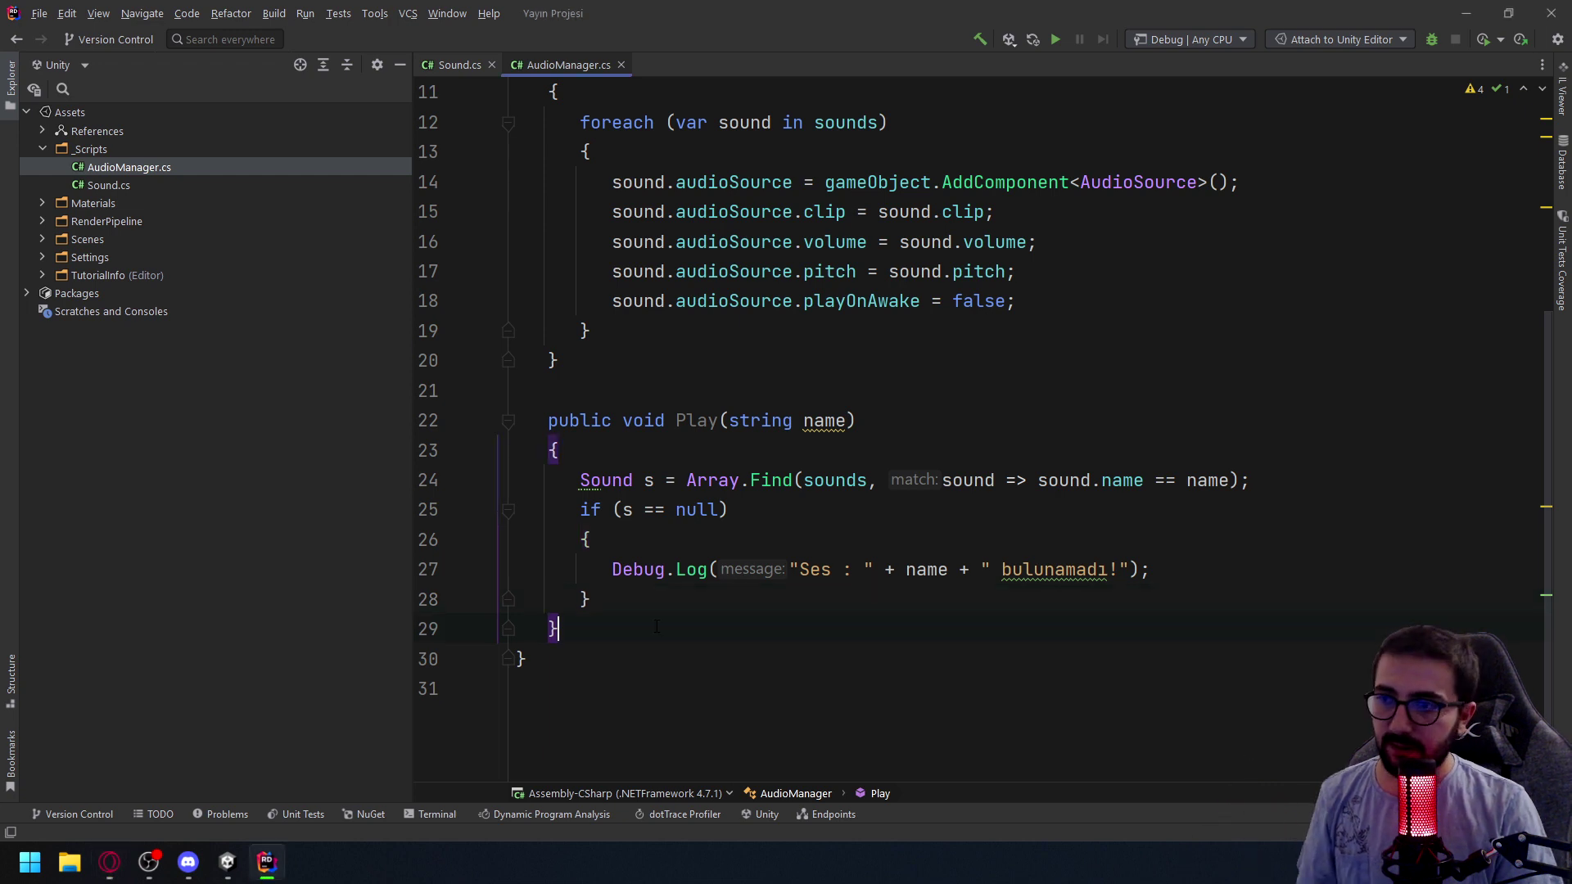
key(Return)
key(Return)
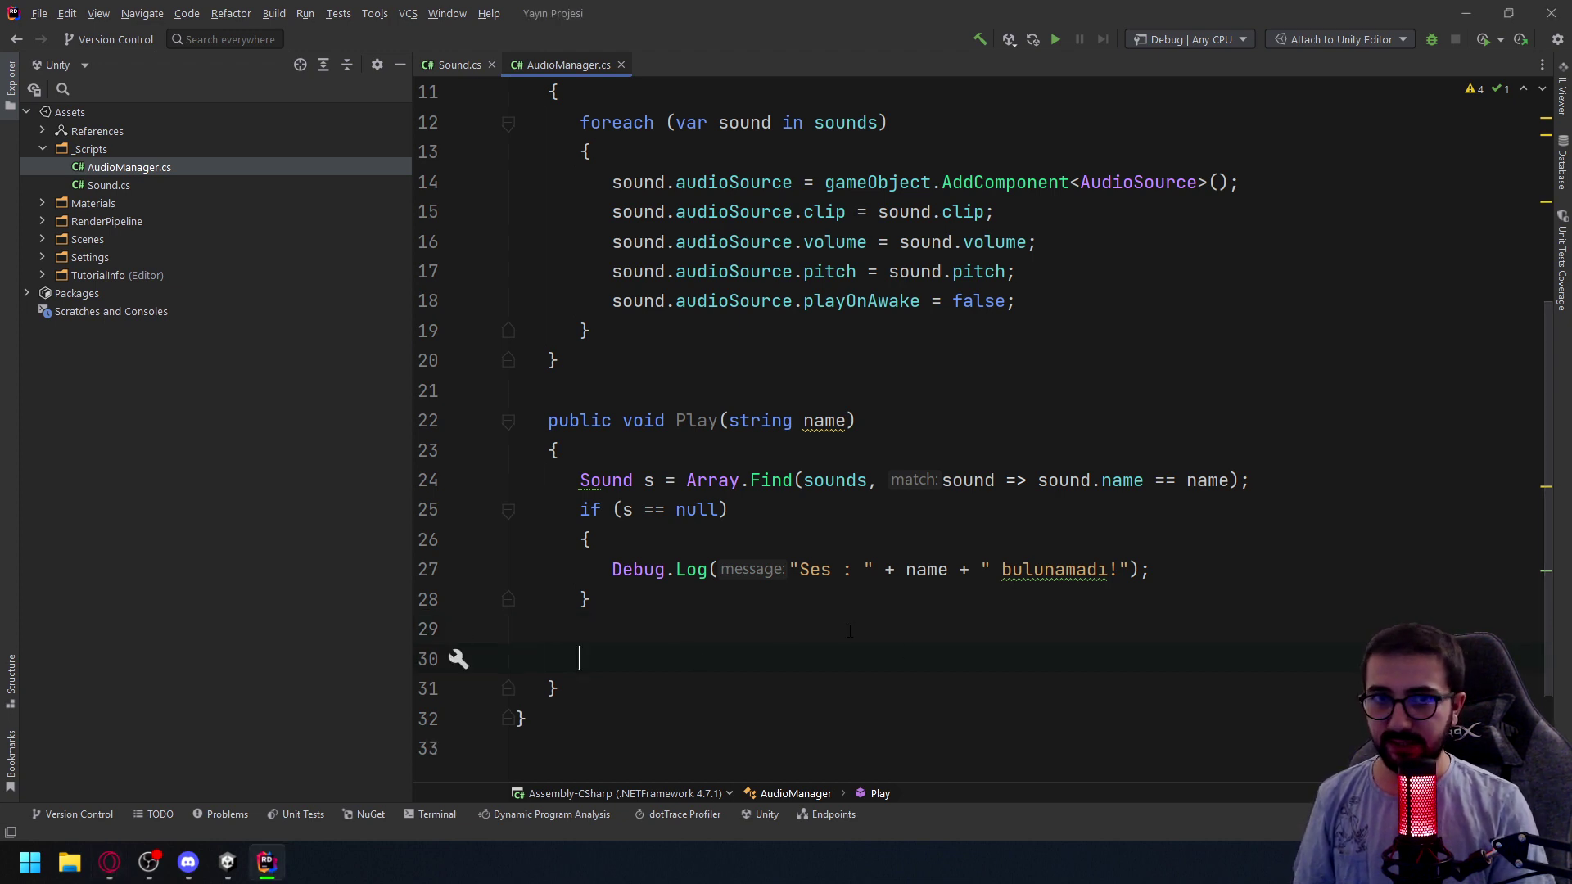
Add s.audioSource.Play() after the null check and remove the blank line above it
text(s.so)
key(BackSpace)
key(BackSpace)
key(BackSpace)
key(BackSpace)
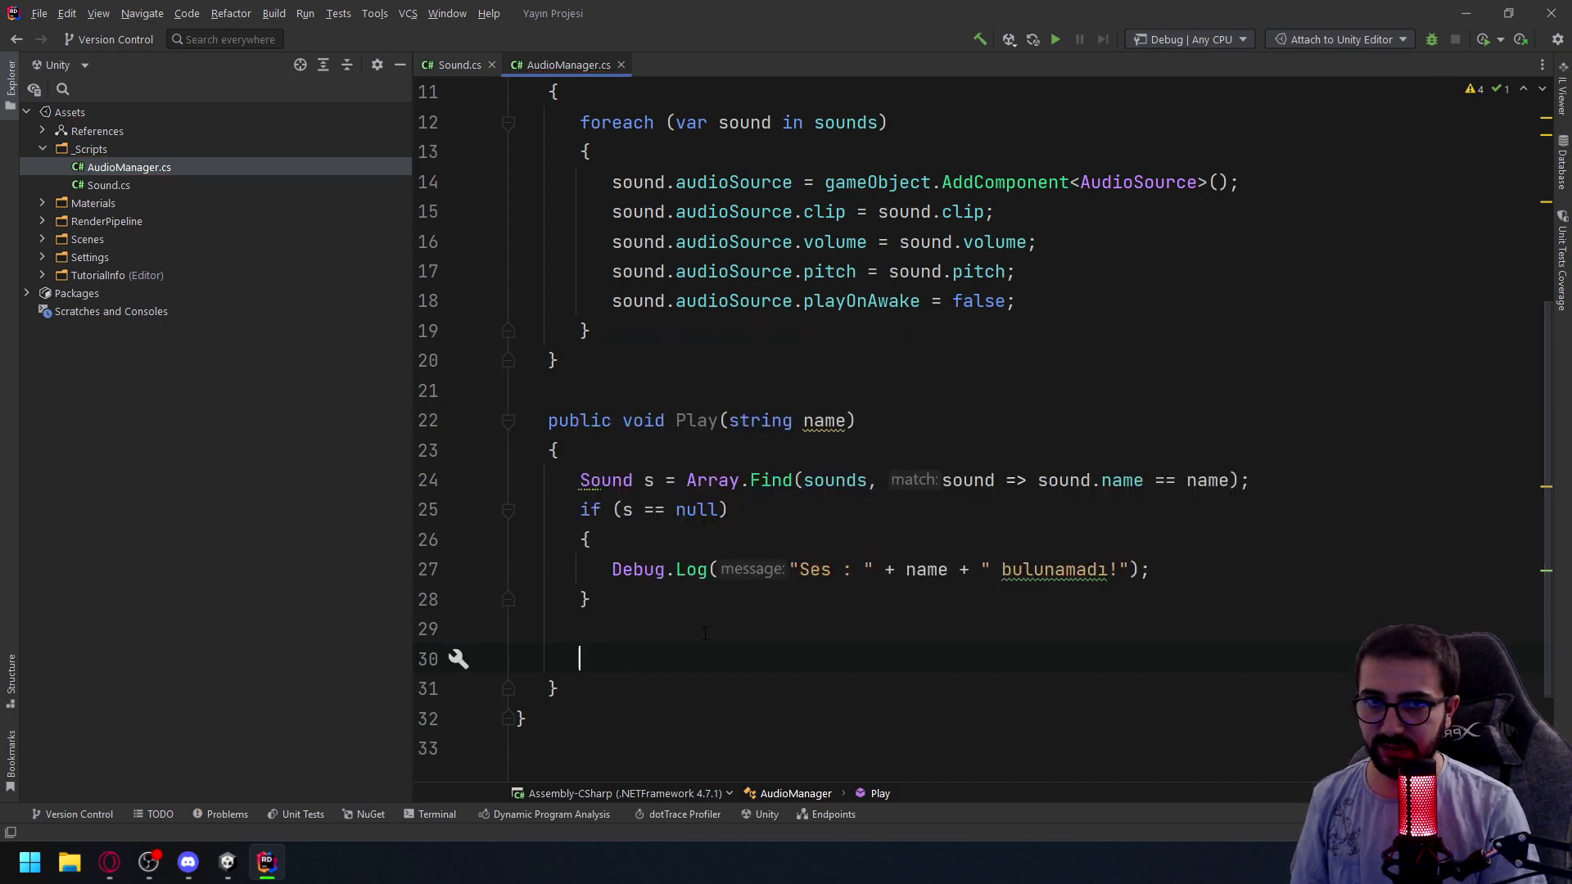
text(s.sou)
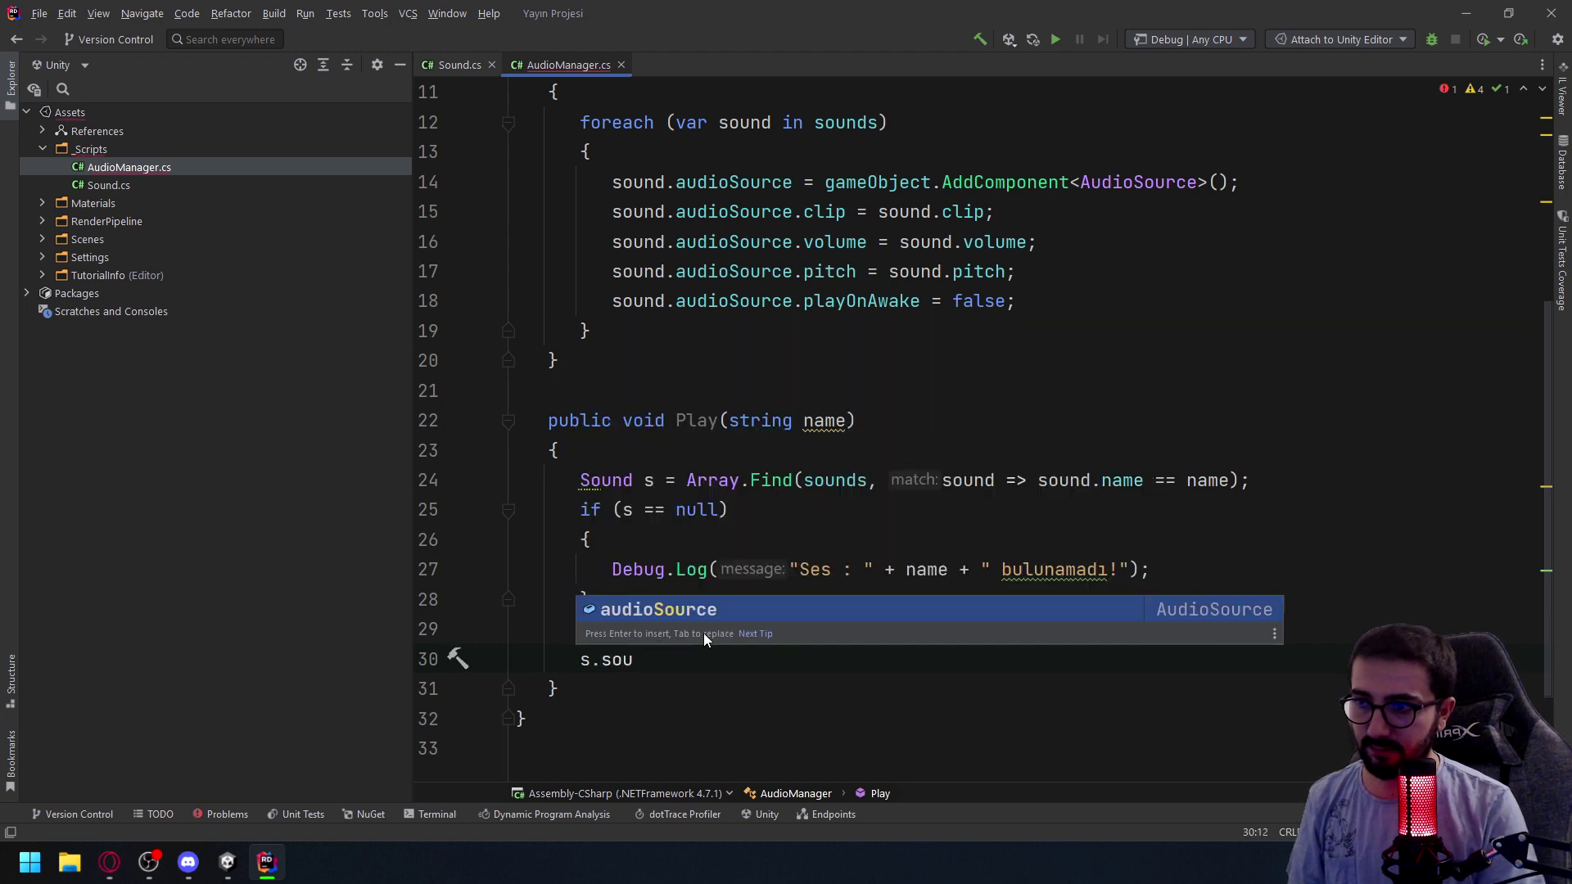
key(Return)
text(.p)
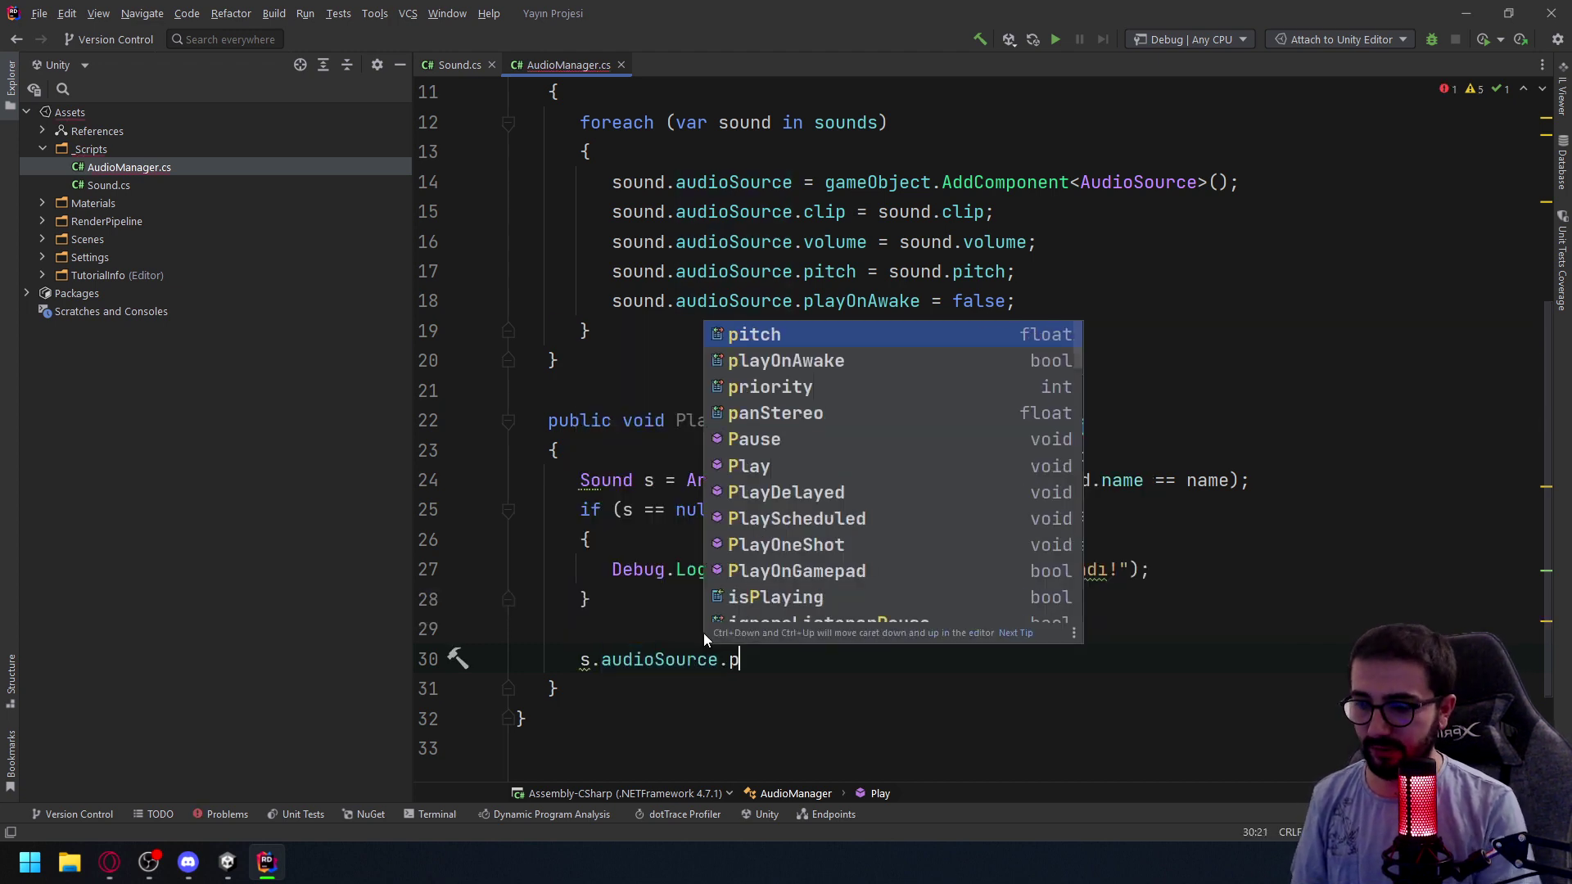
text(l)
key(Down)
key(Return)
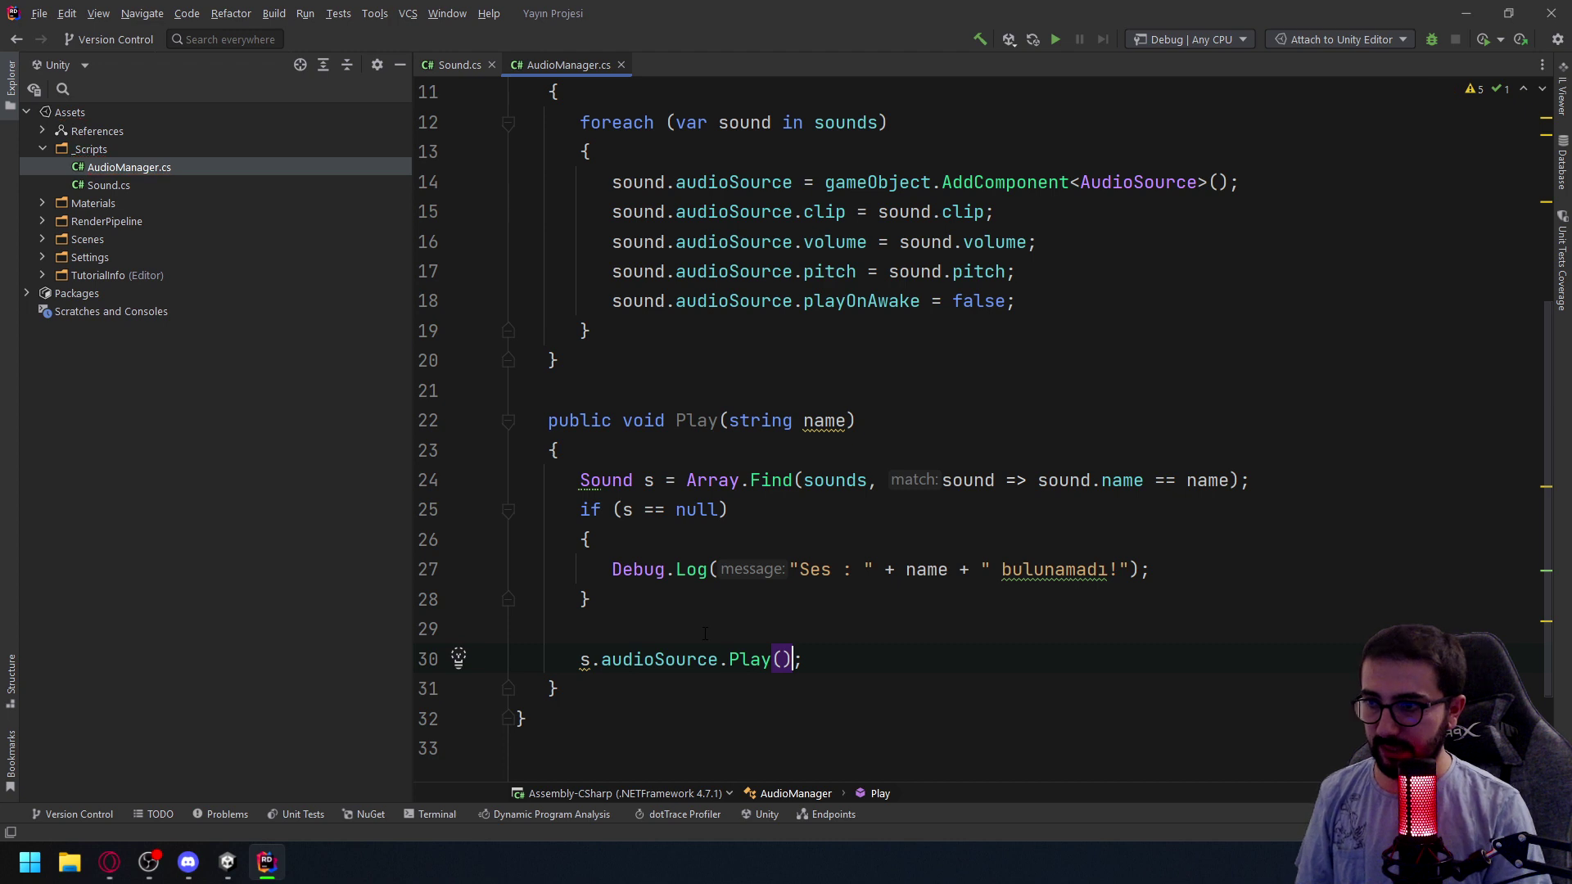
key(Up)
key(BackSpace)
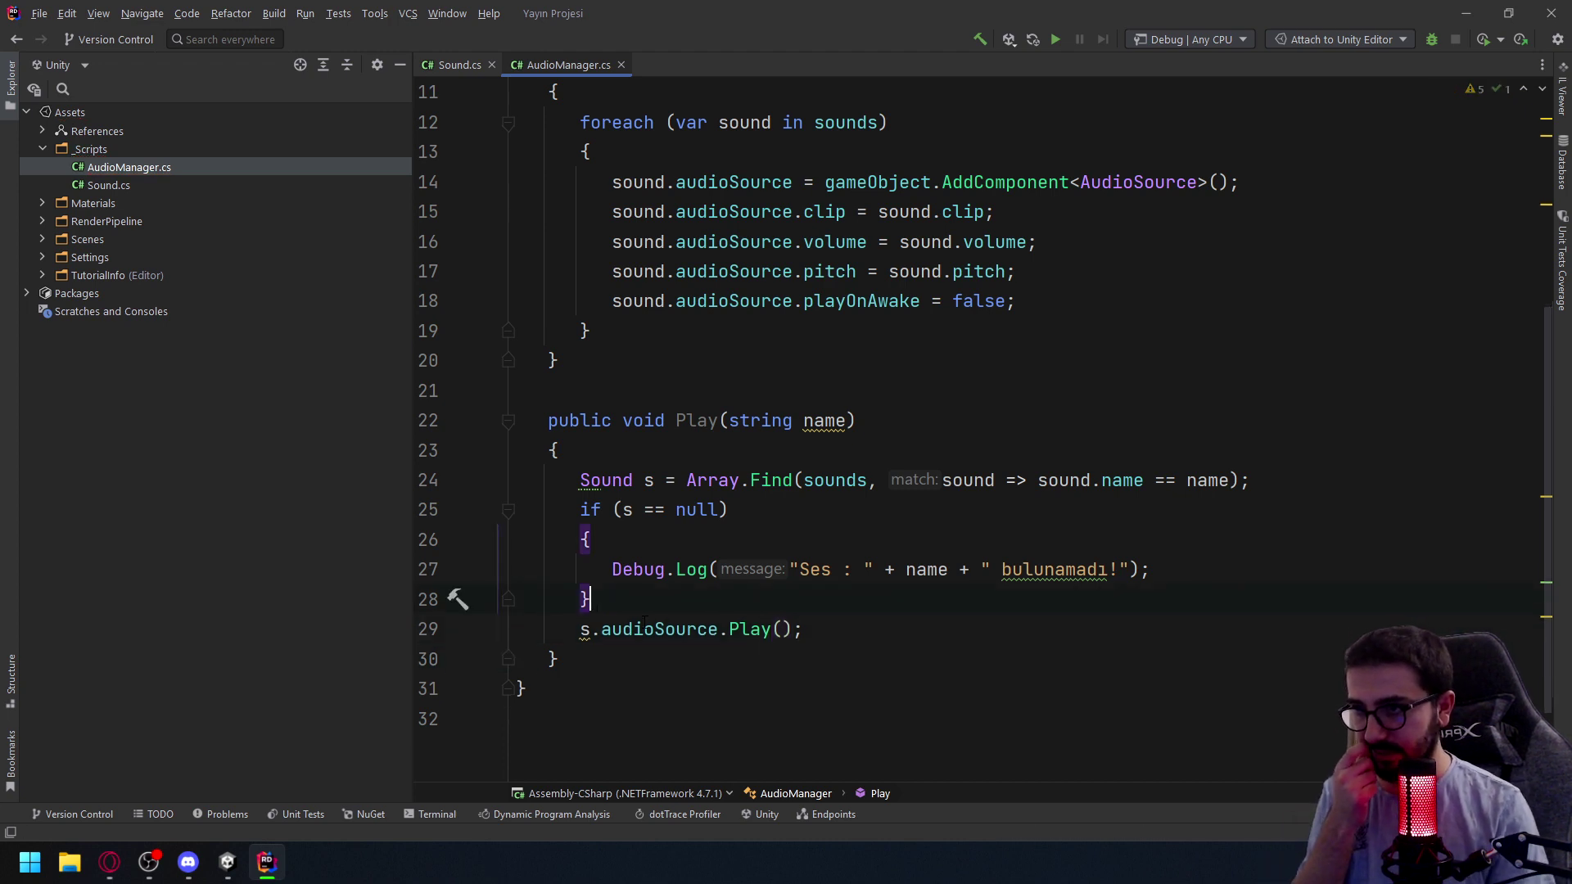
Review the possible-null quick fixes on the Play line, then place the caret before the parameter name
click(577, 630)
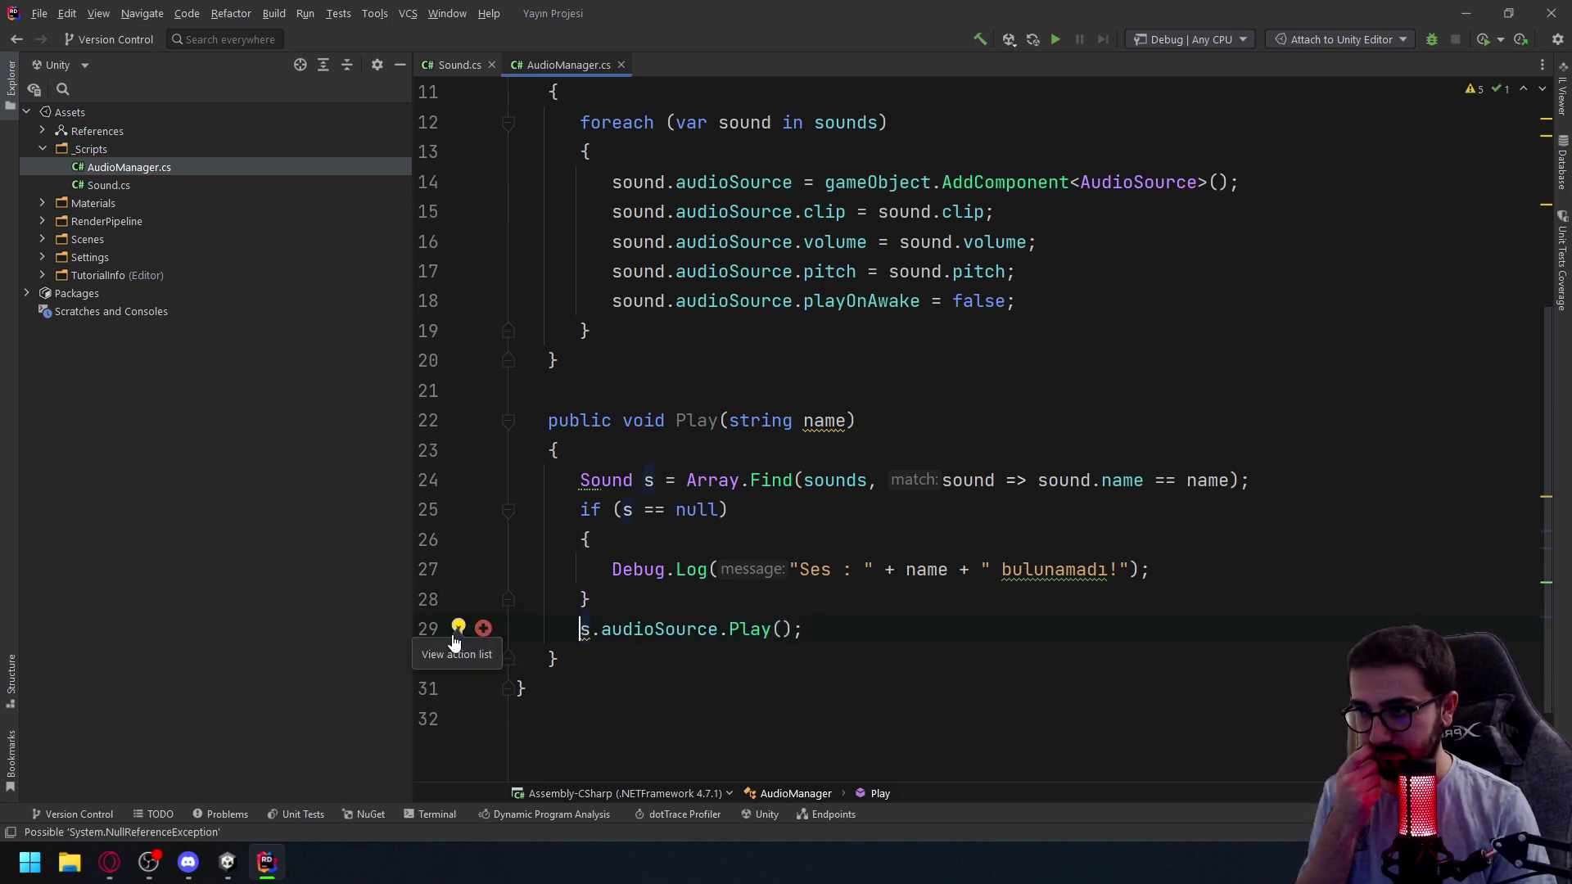
click(459, 629)
click(890, 630)
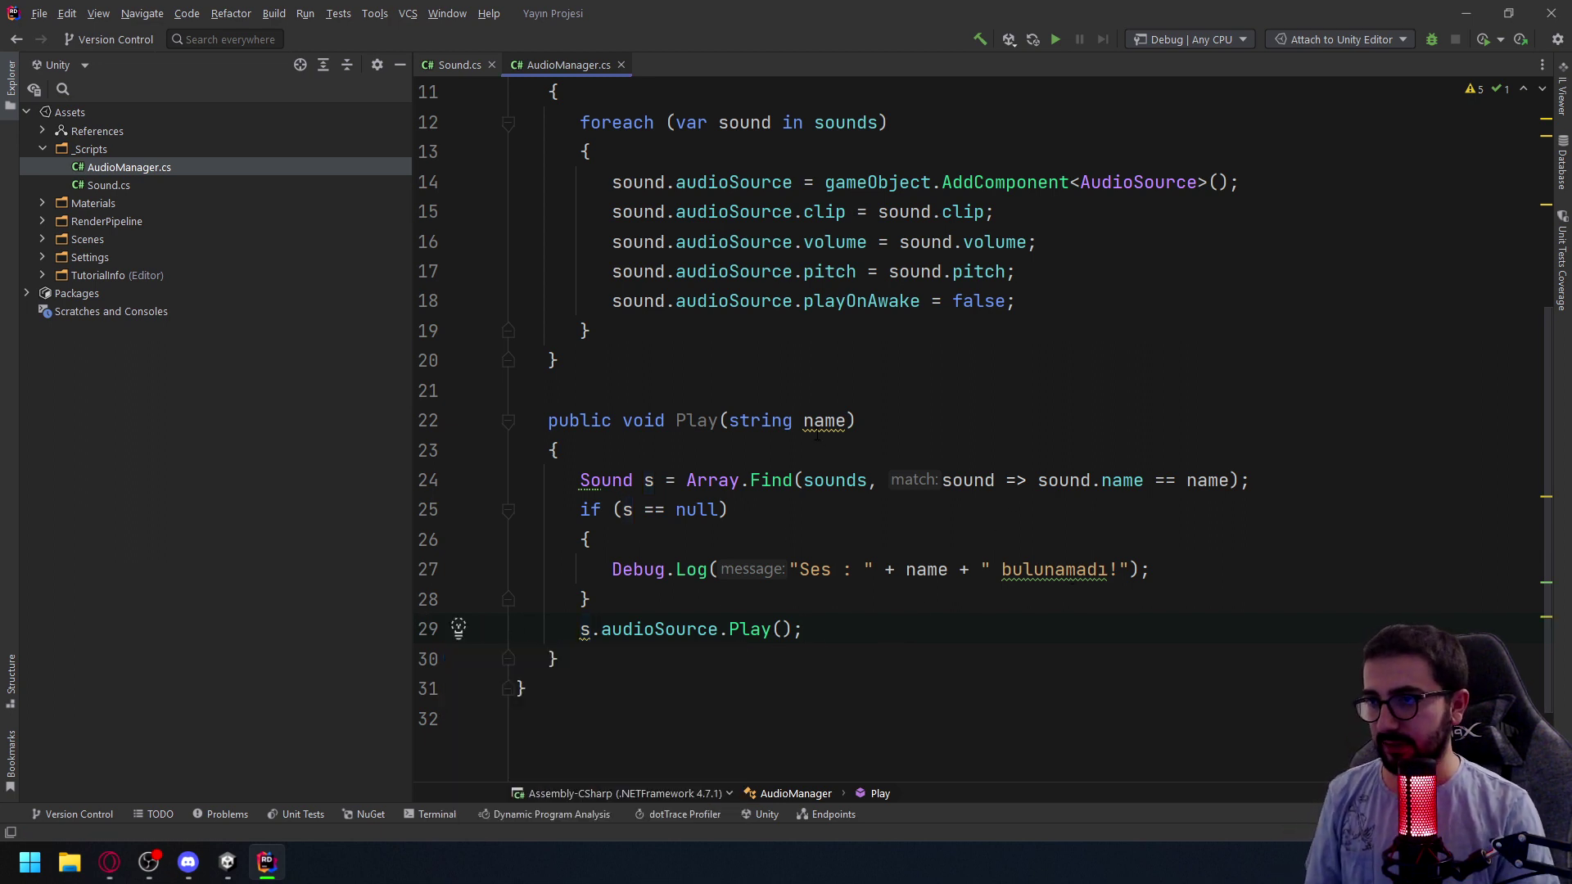
mouse_move(824, 421)
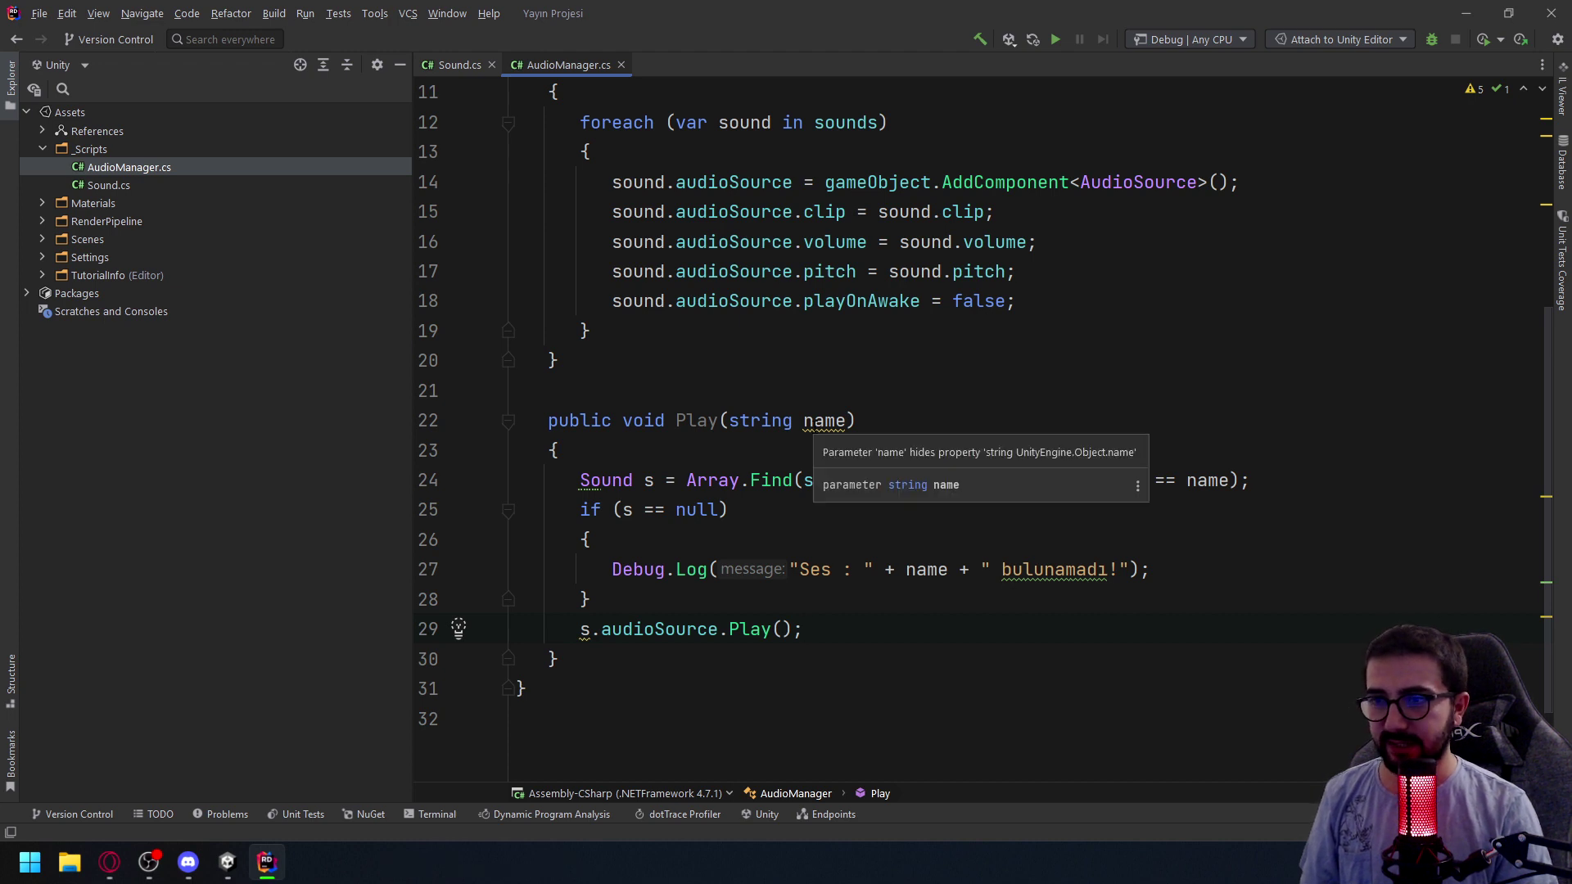
click(802, 420)
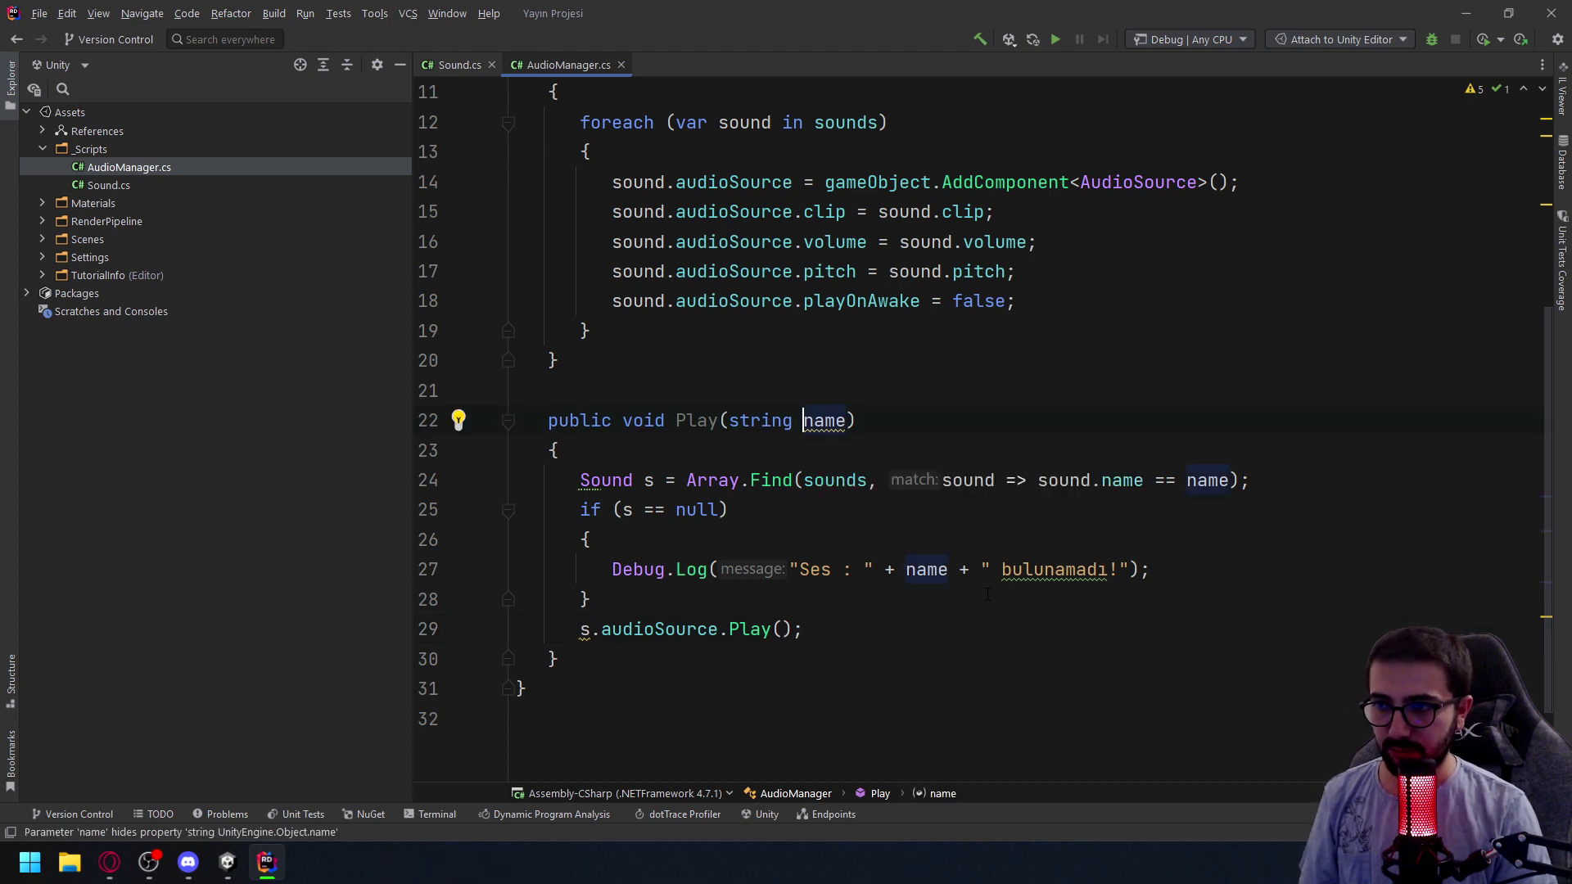
text(sound)
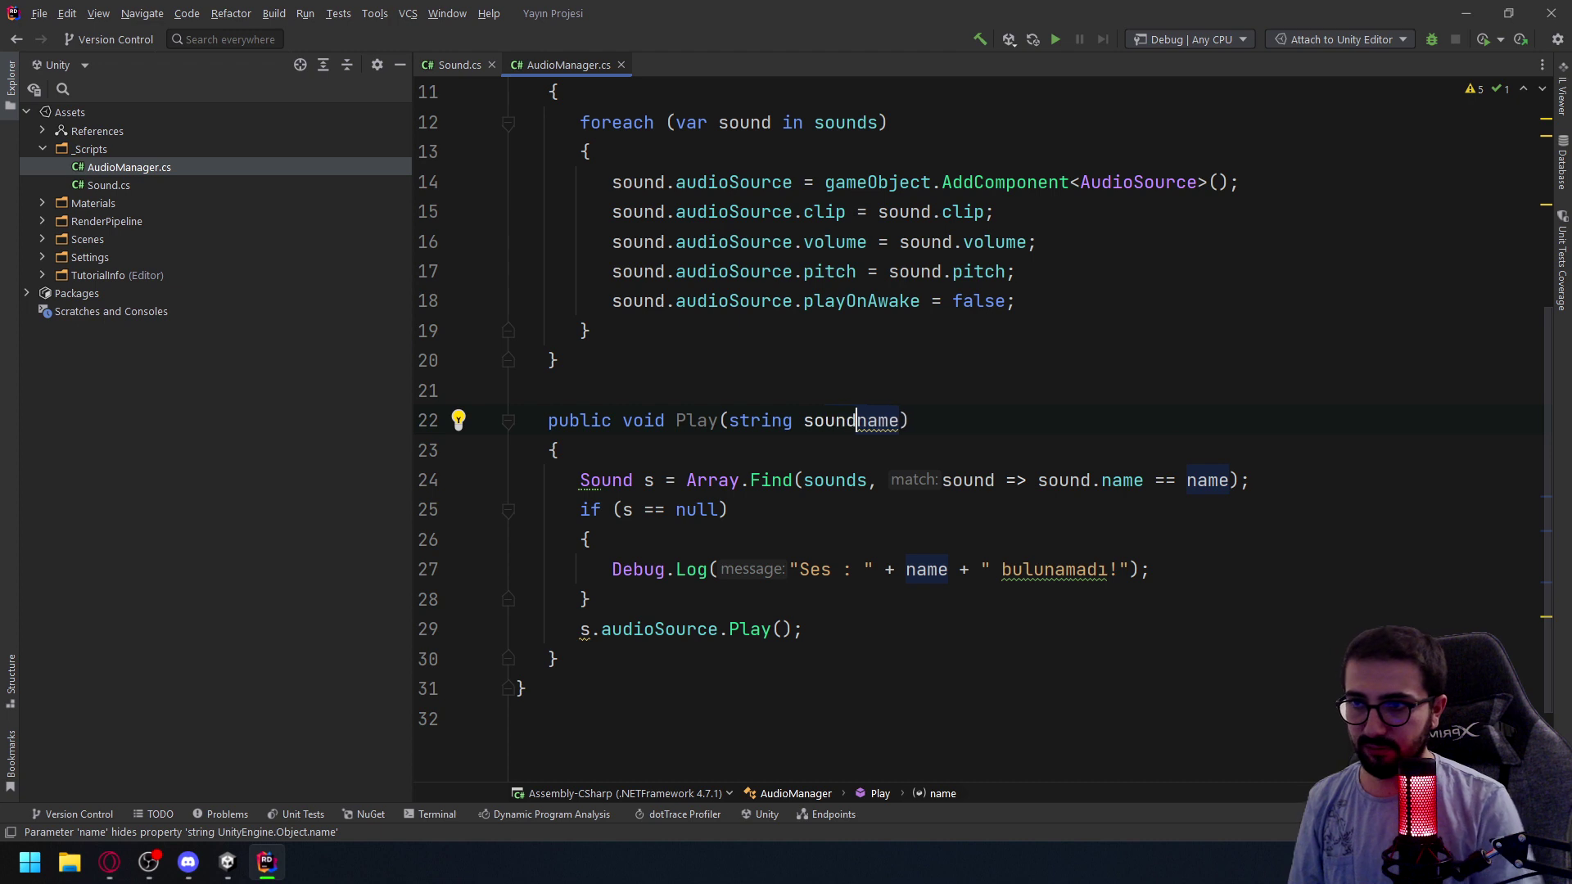
key(BackSpace)
text(N)
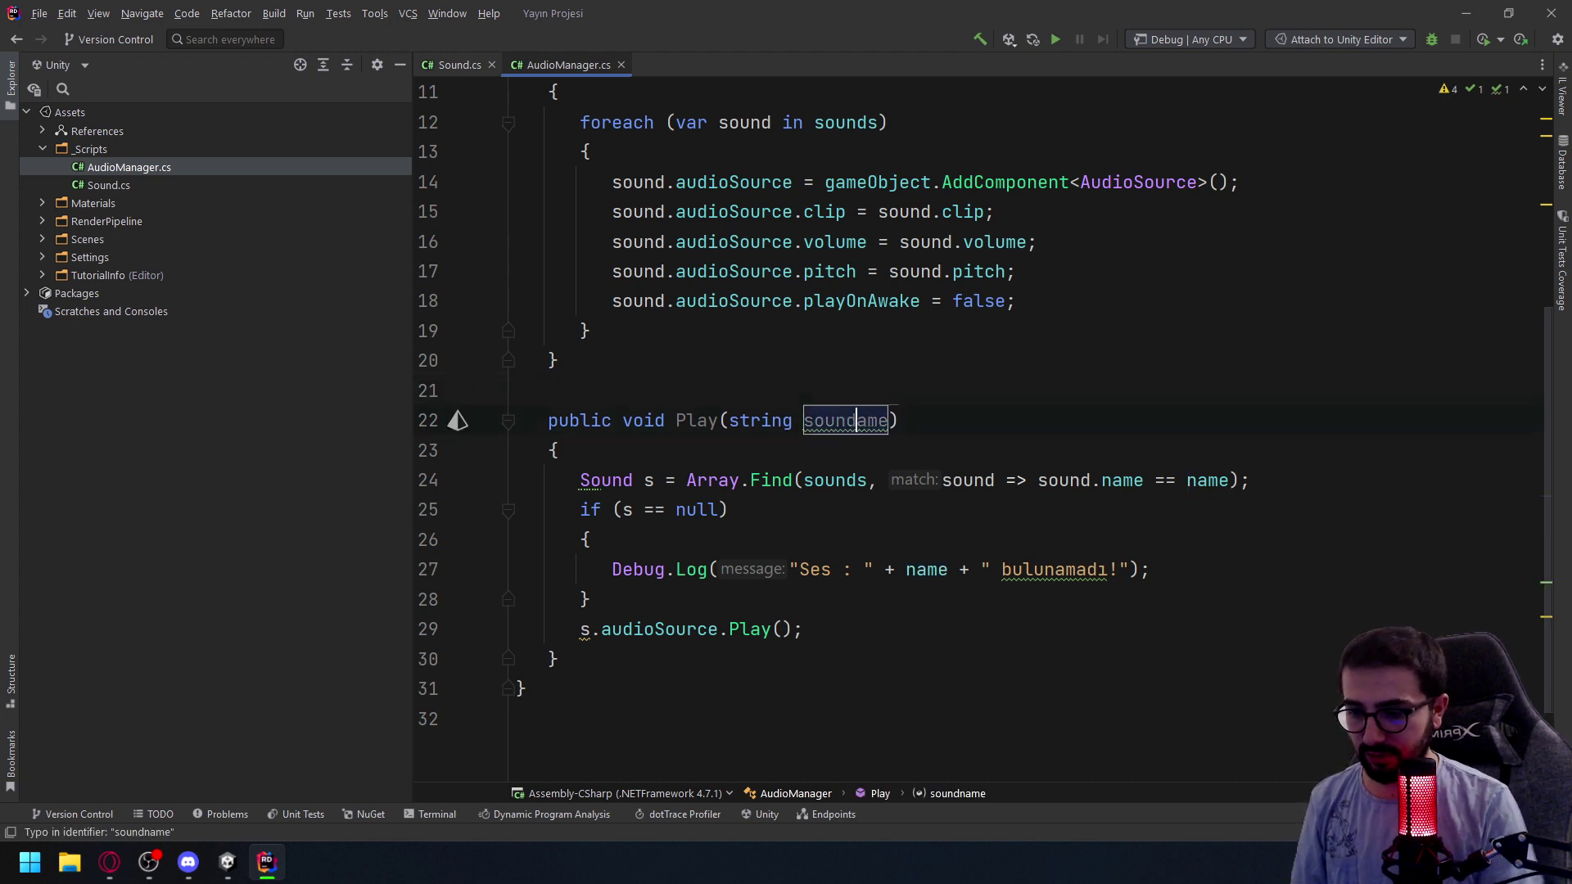
click(590, 600)
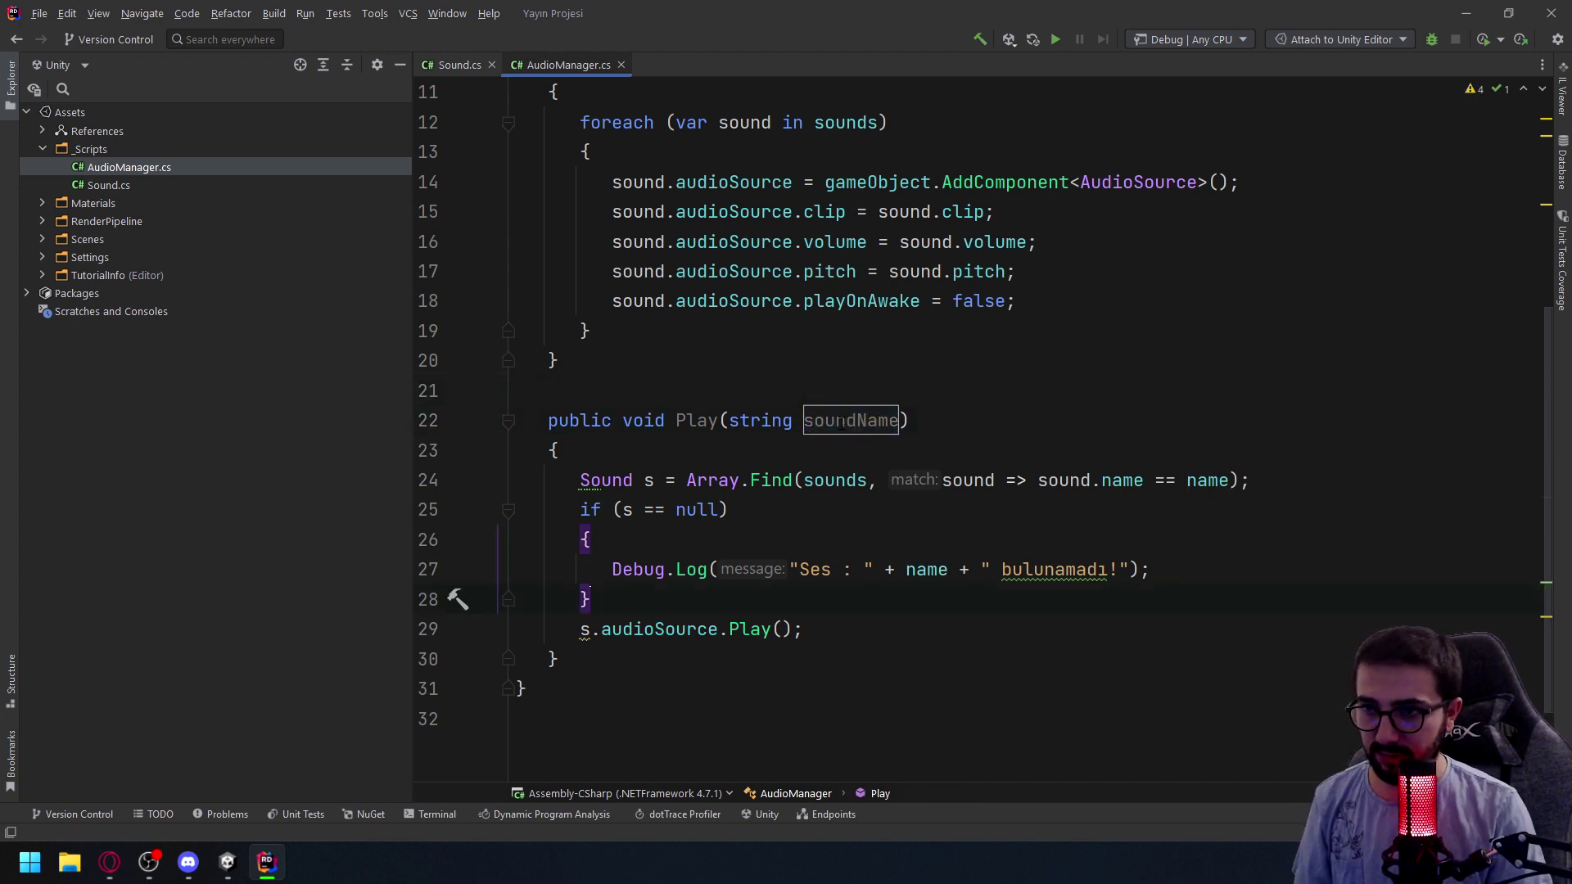
double_click(844, 420)
key(ctrl+c)
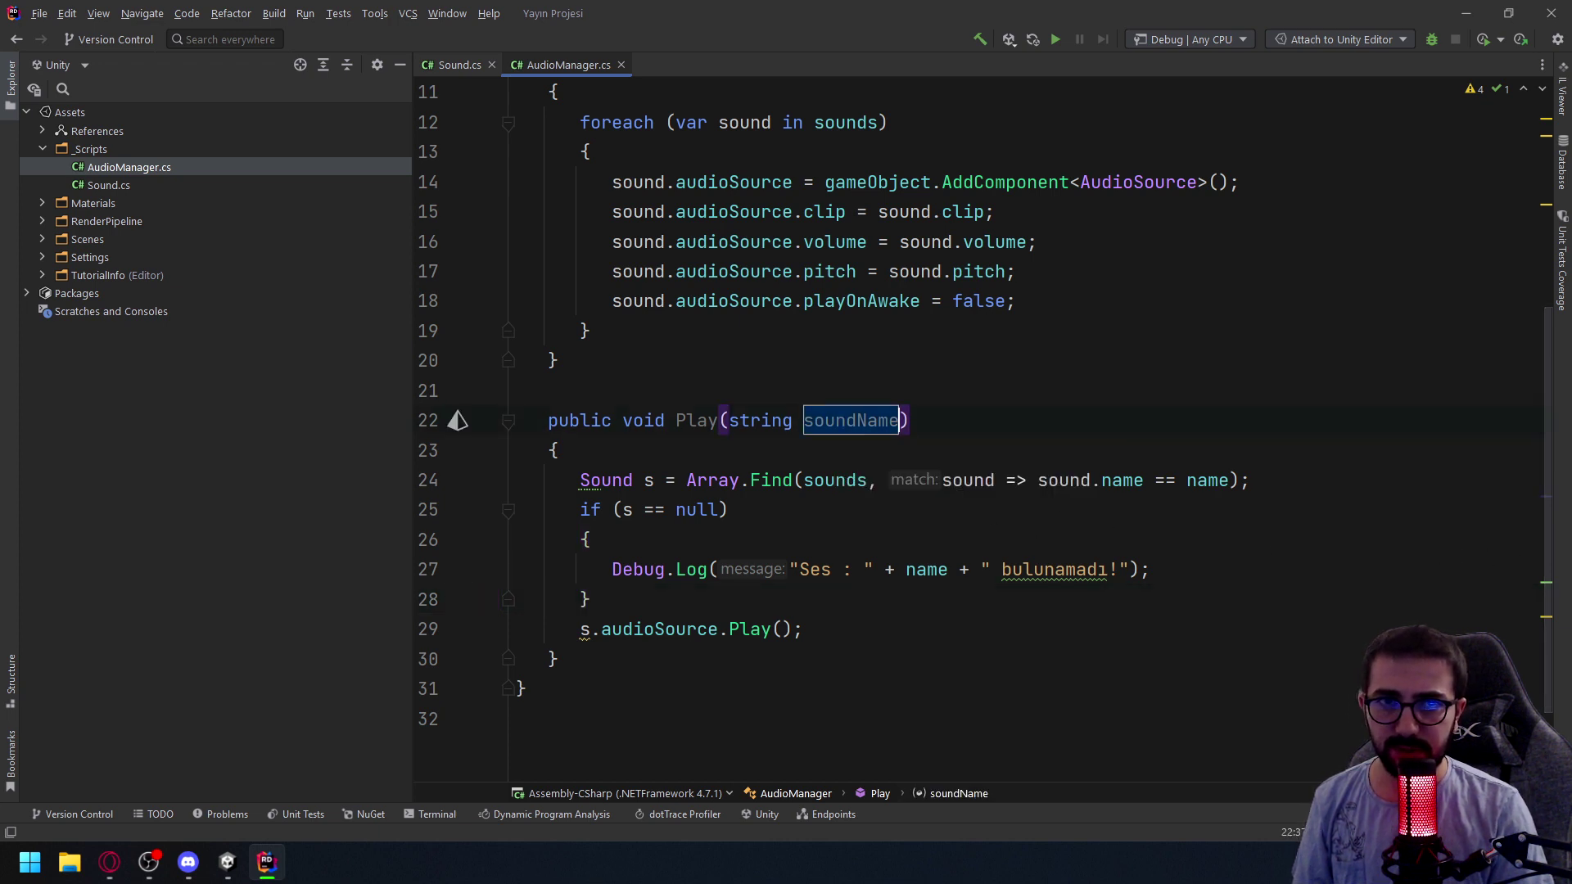
double_click(1207, 481)
key(ctrl+v)
click(1204, 575)
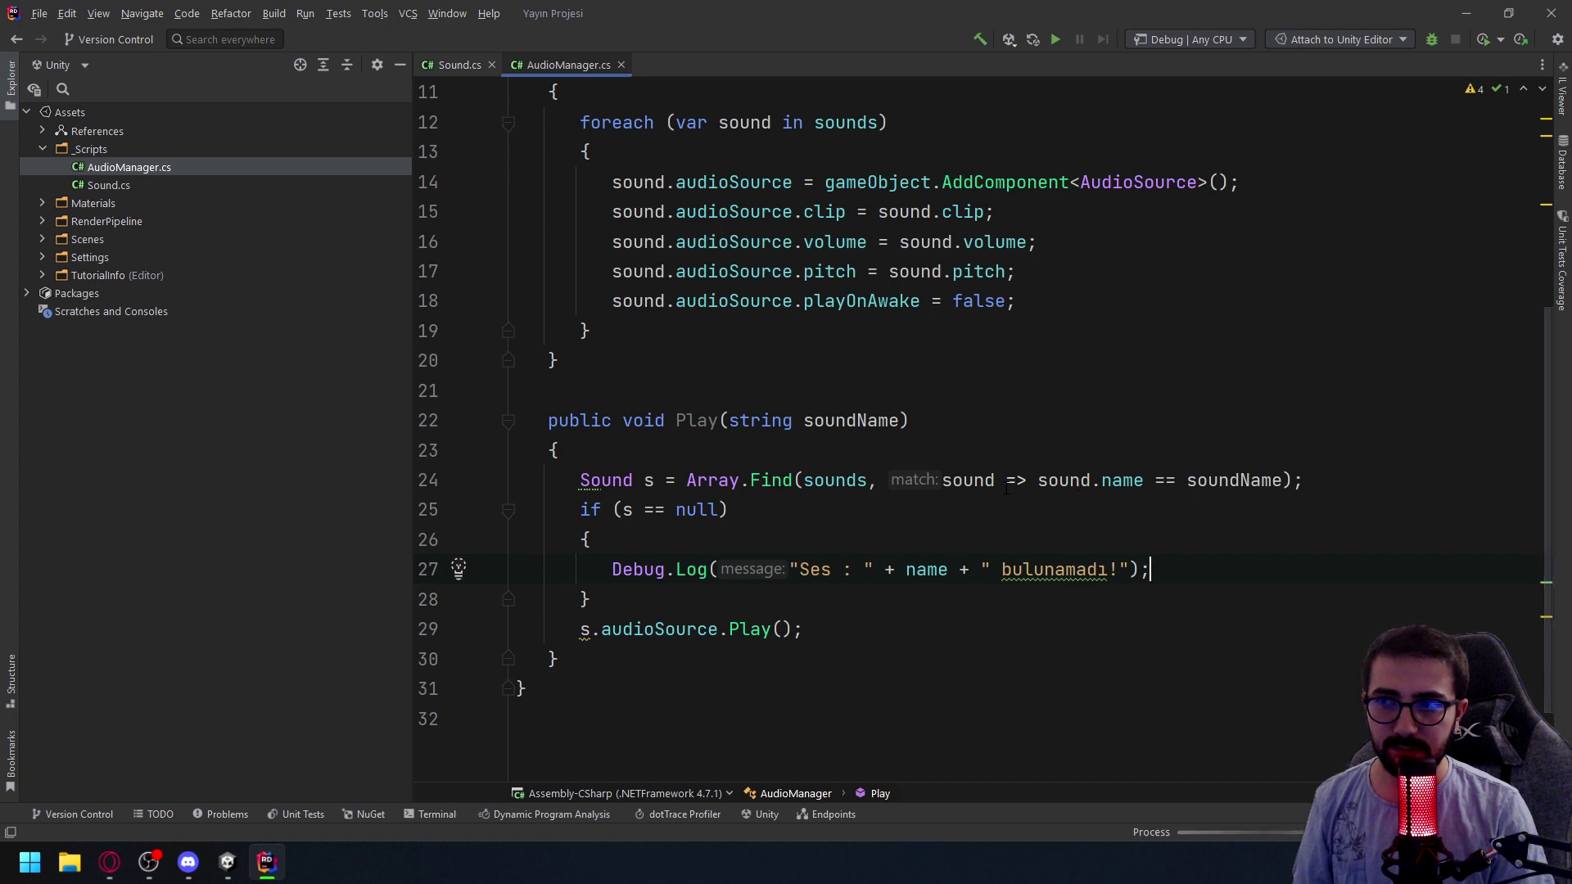
key(ctrl+z)
key(ctrl+z)
key(ctrl+z)
key(ctrl+z)
click(852, 541)
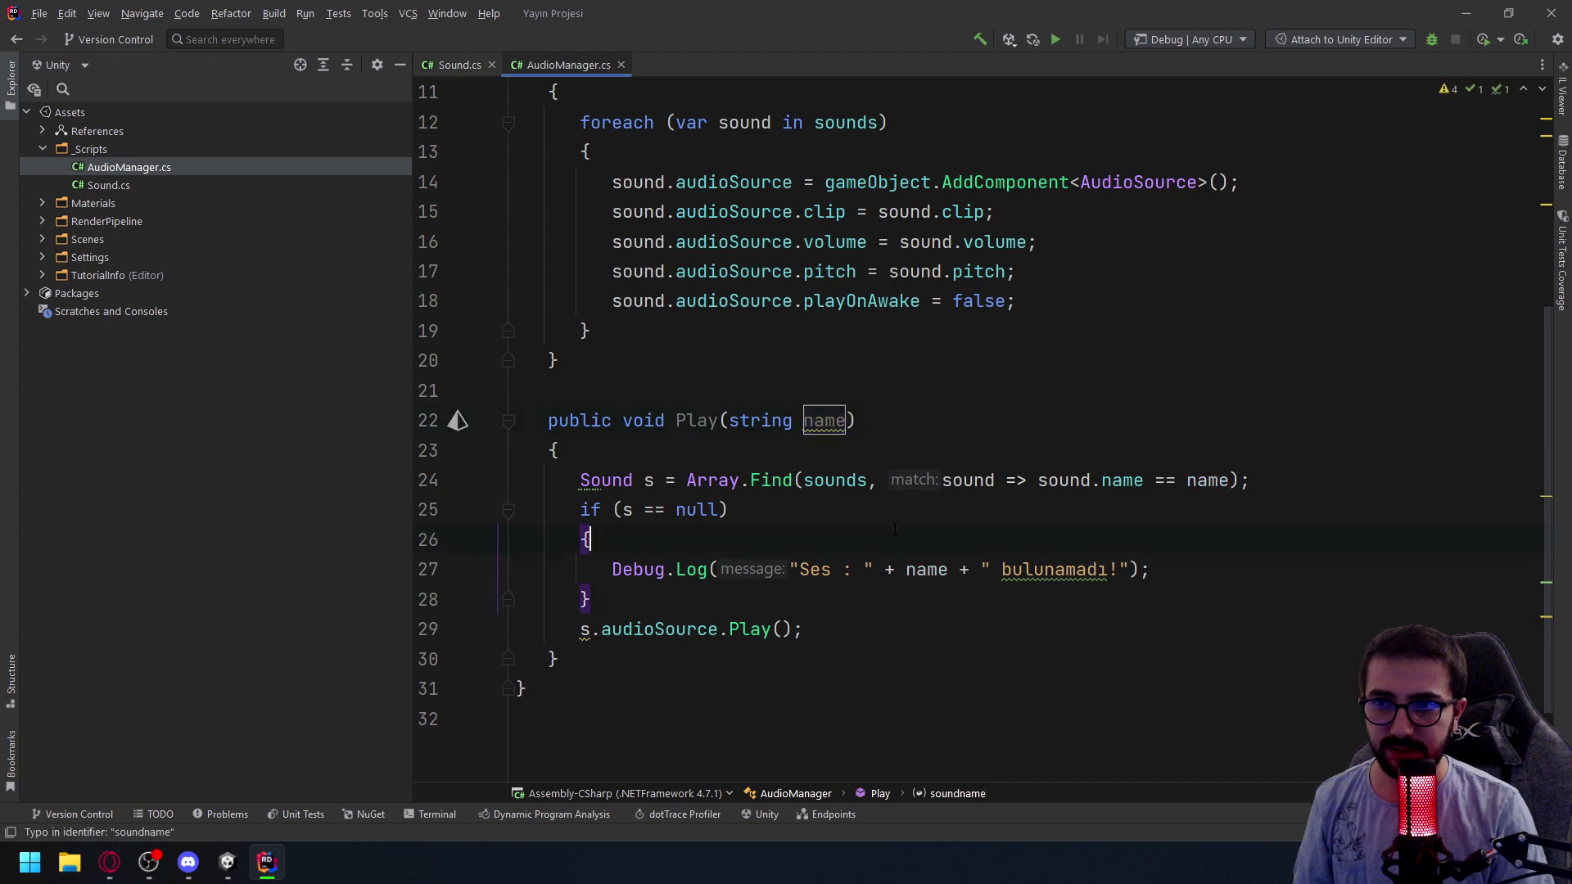
click(658, 674)
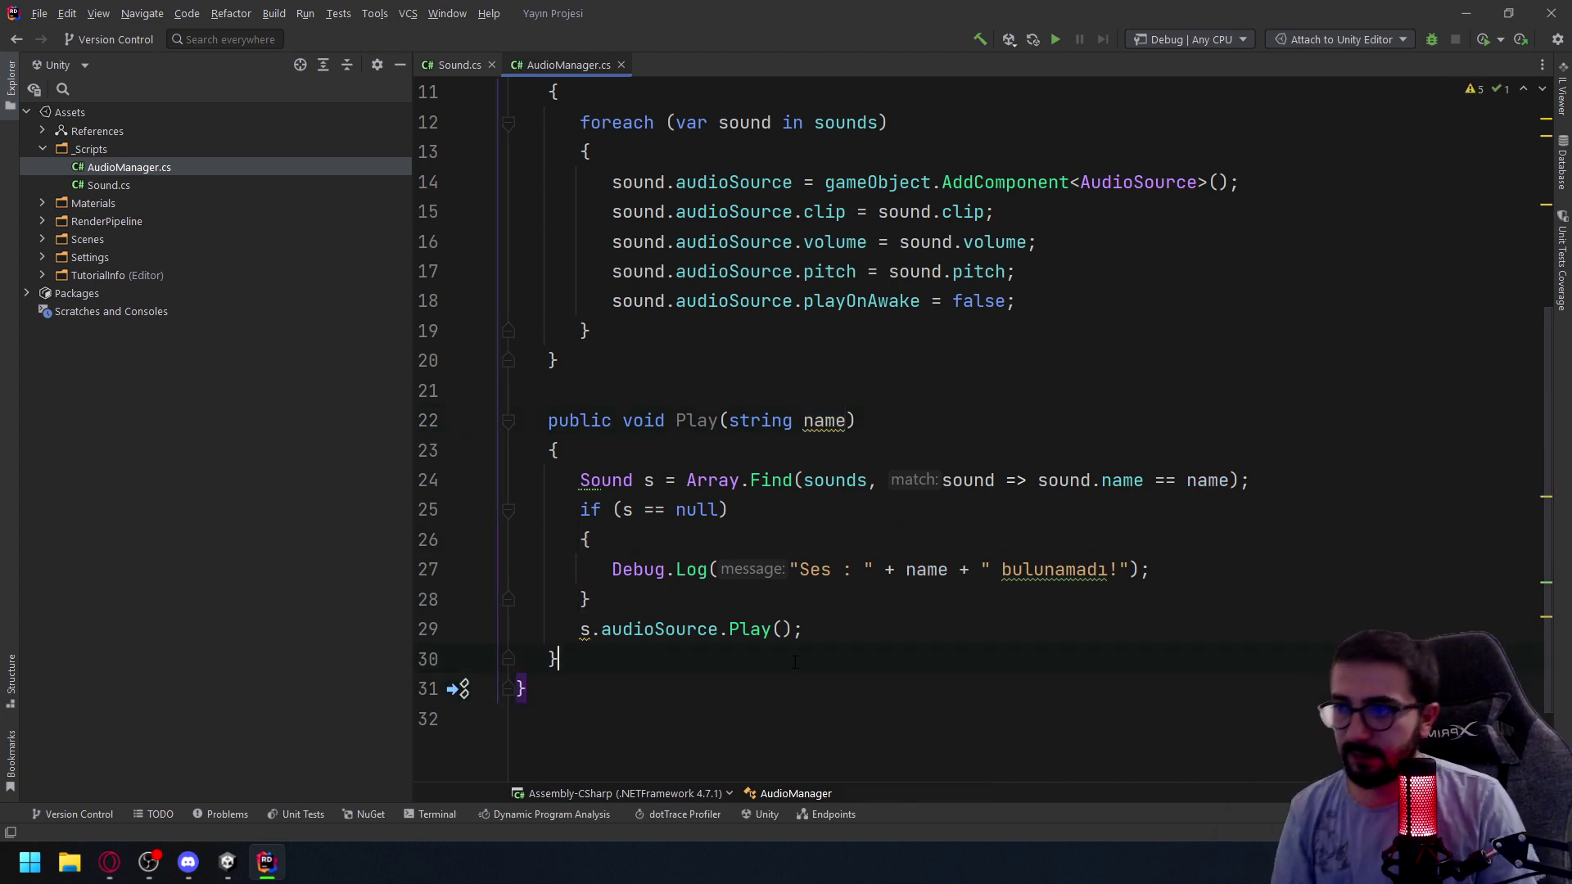
Declare a new public void Stop(string name) method with an empty body
key(Return)
key(Return)
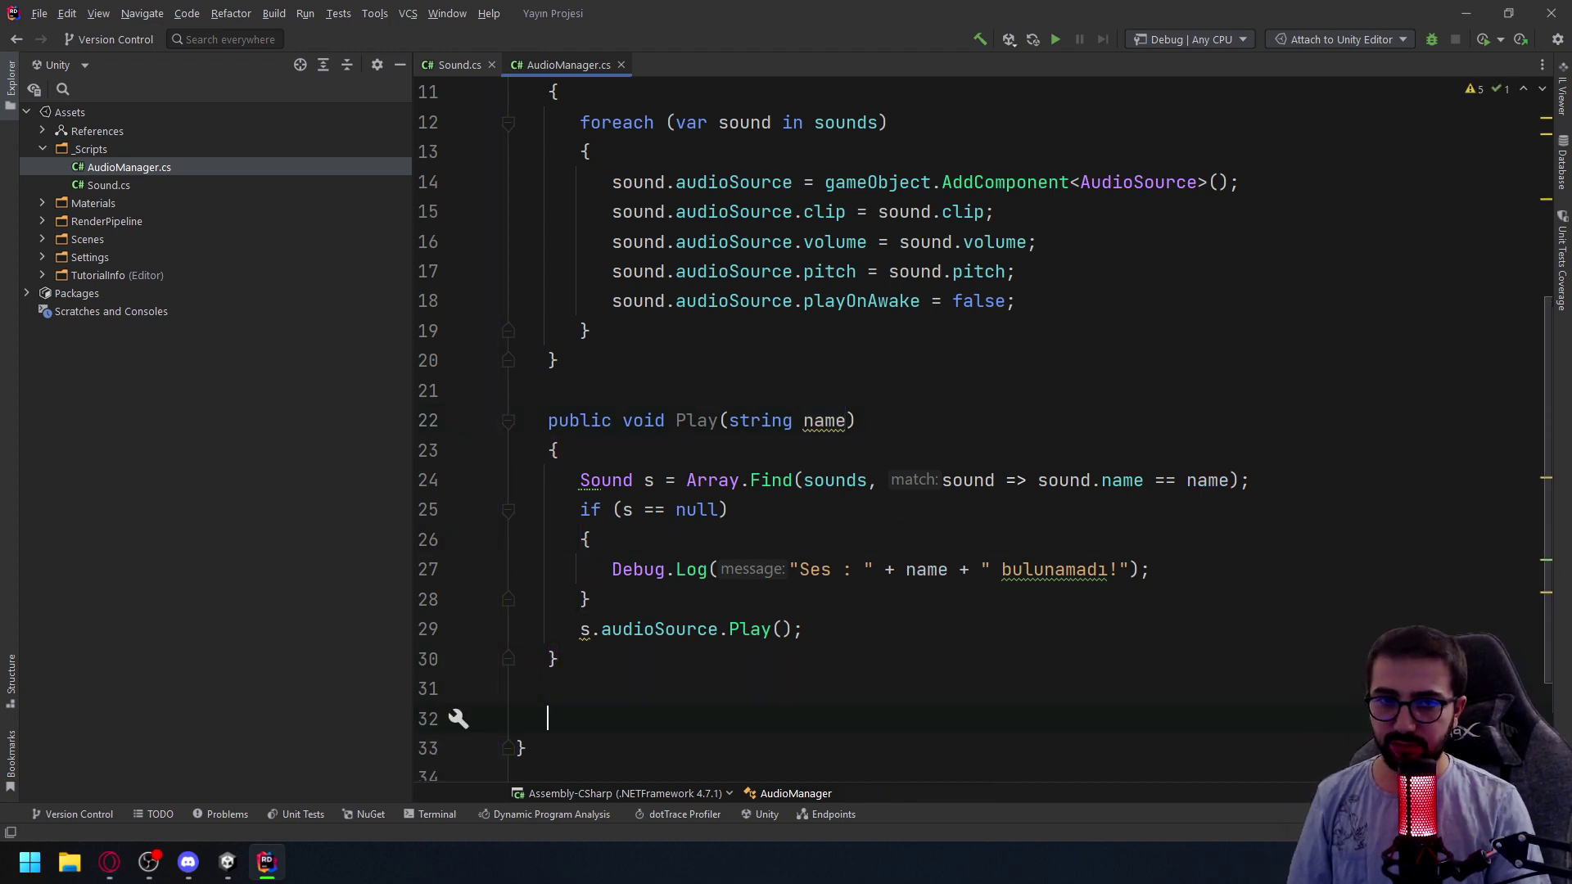
text(pub)
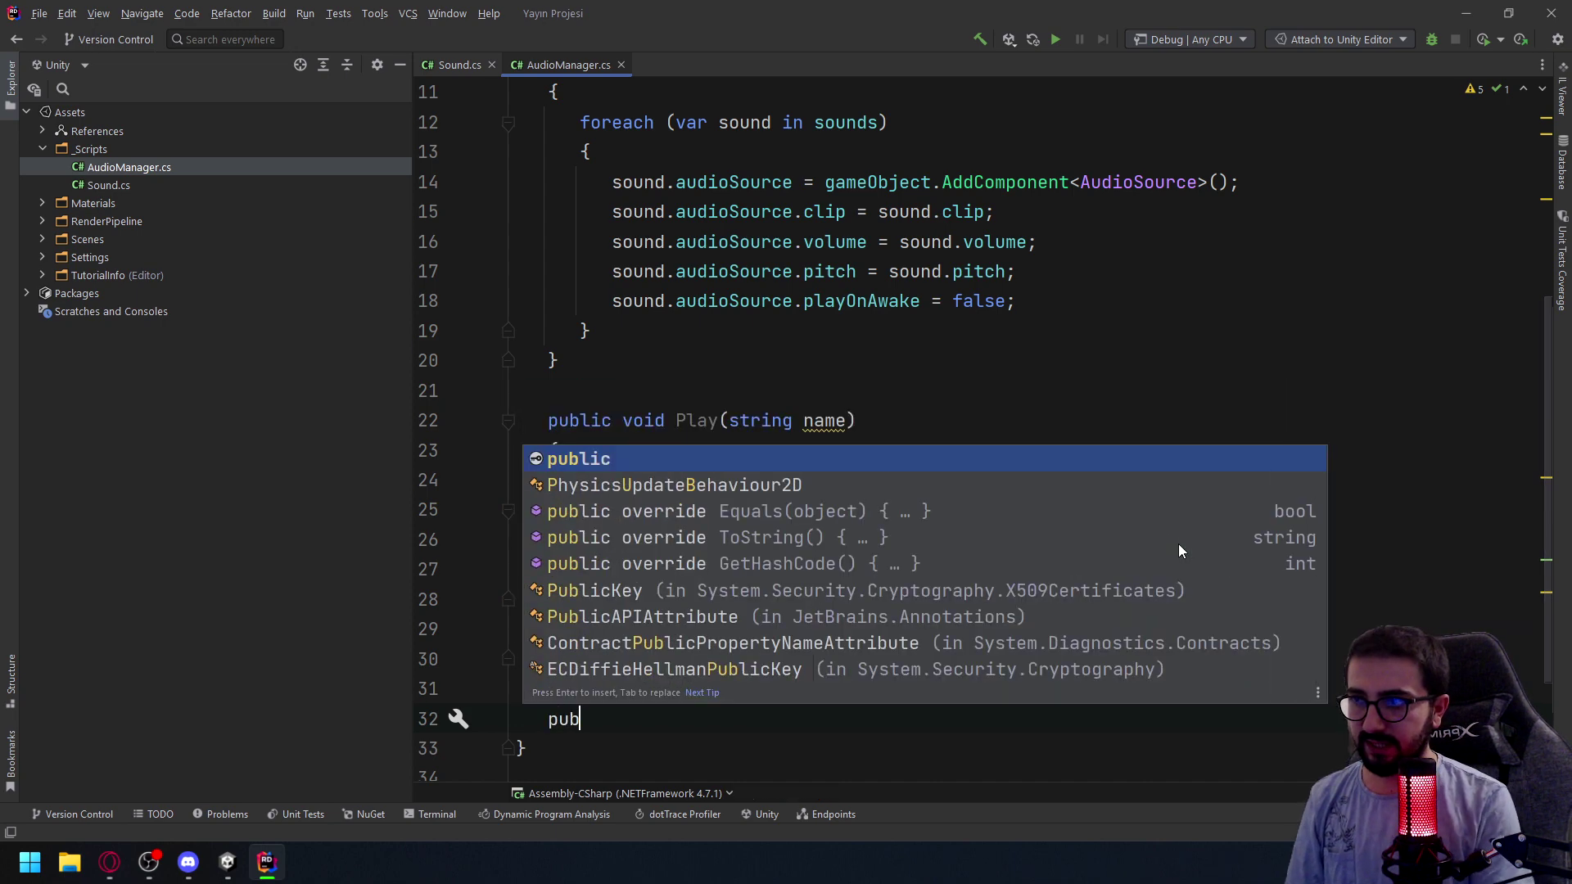
text(lic void )
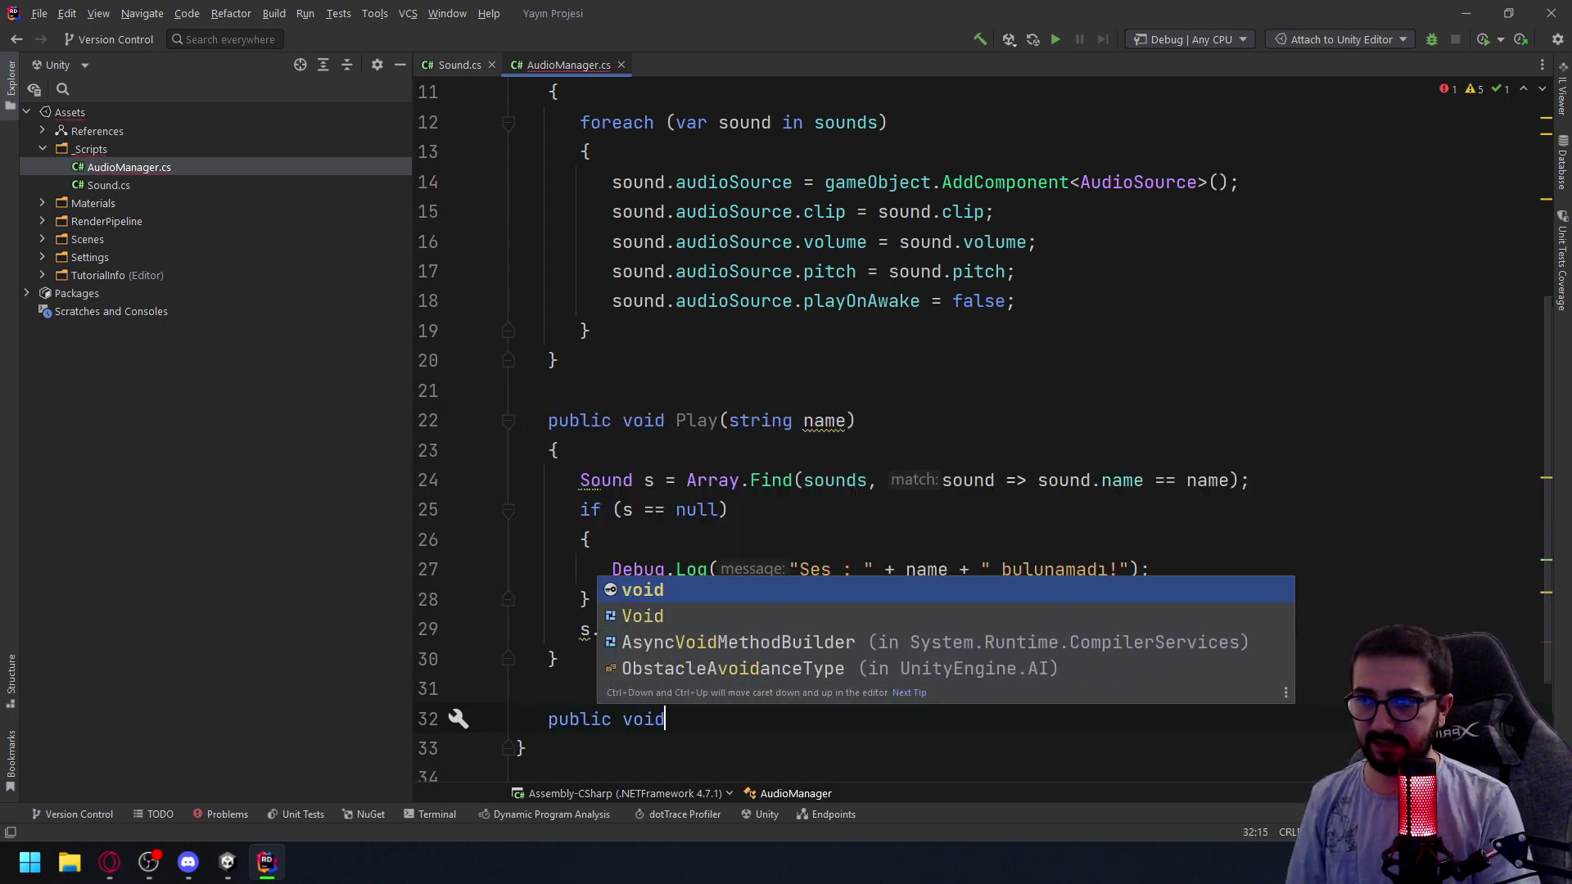
text(Stop()
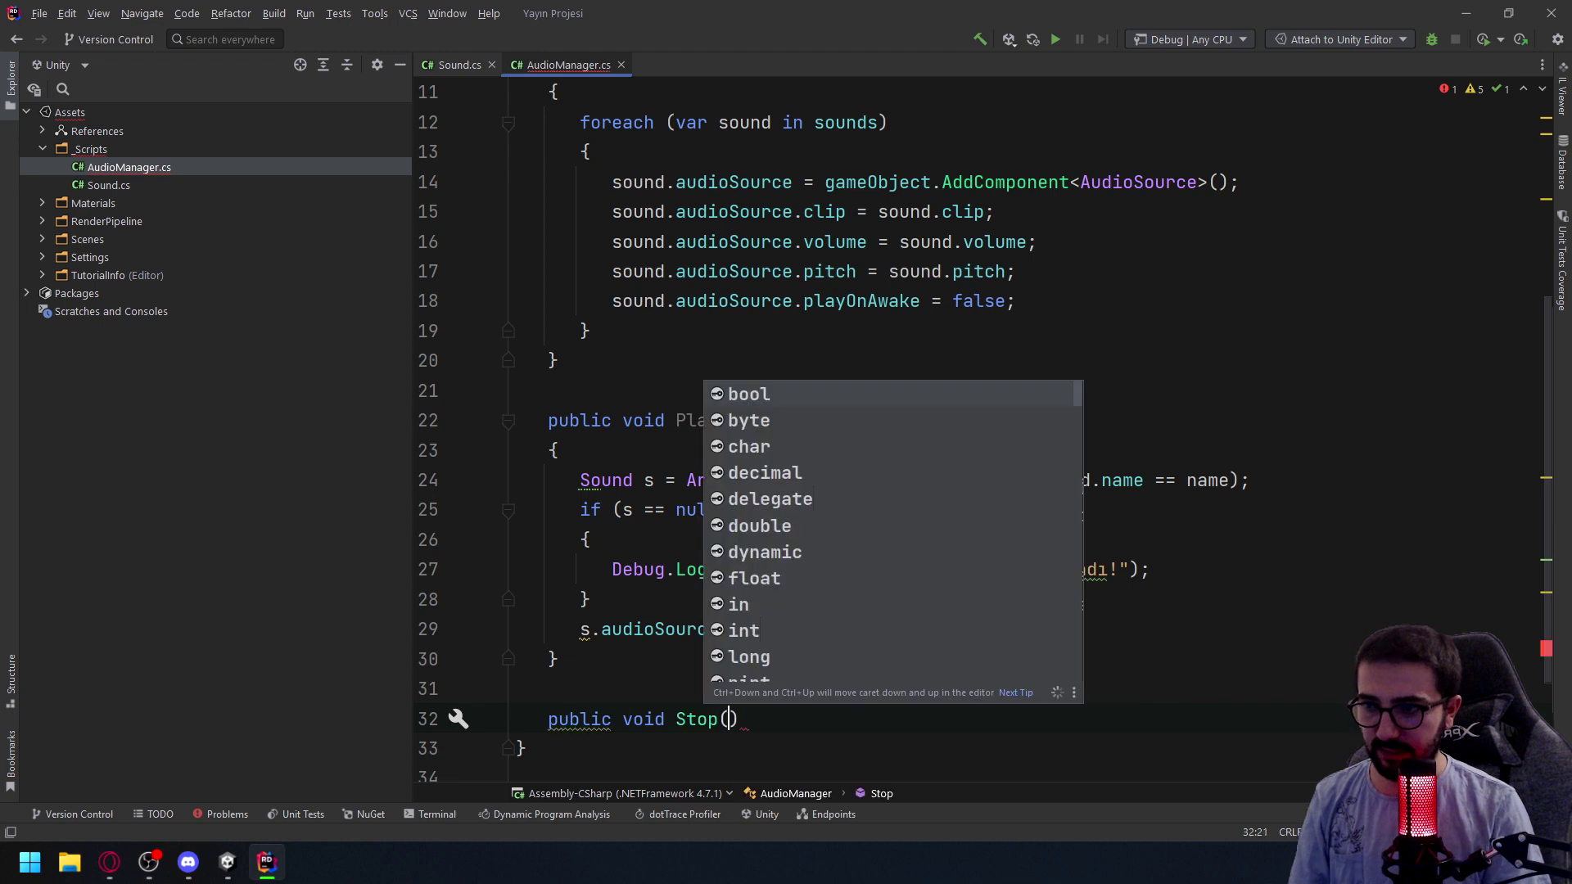
text())
text(string name)
key(End)
key(Return)
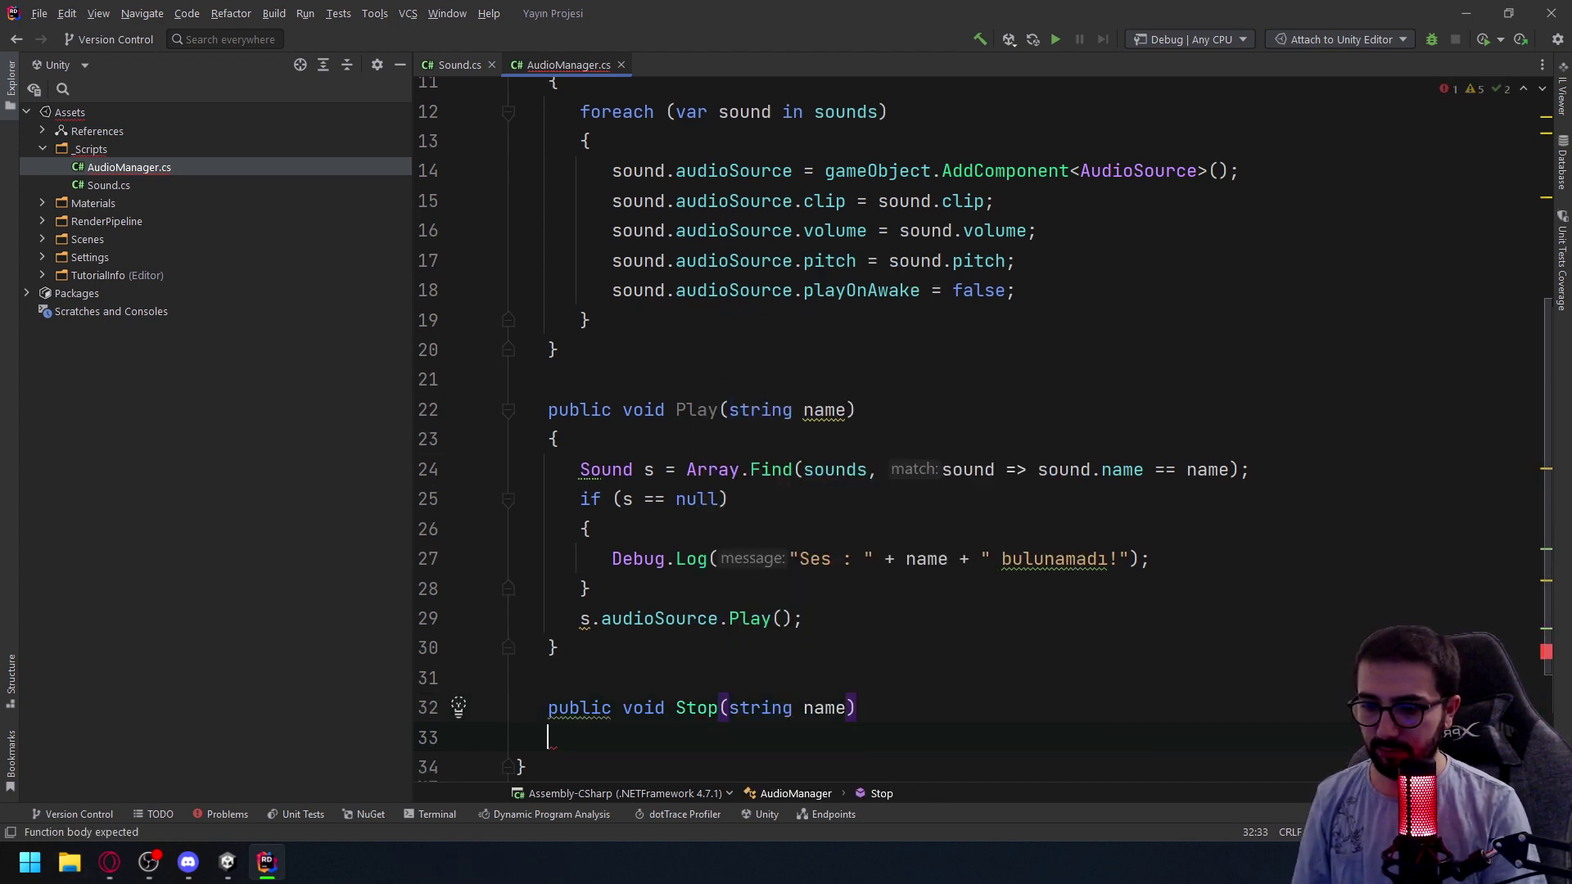
text({)
key(Return)
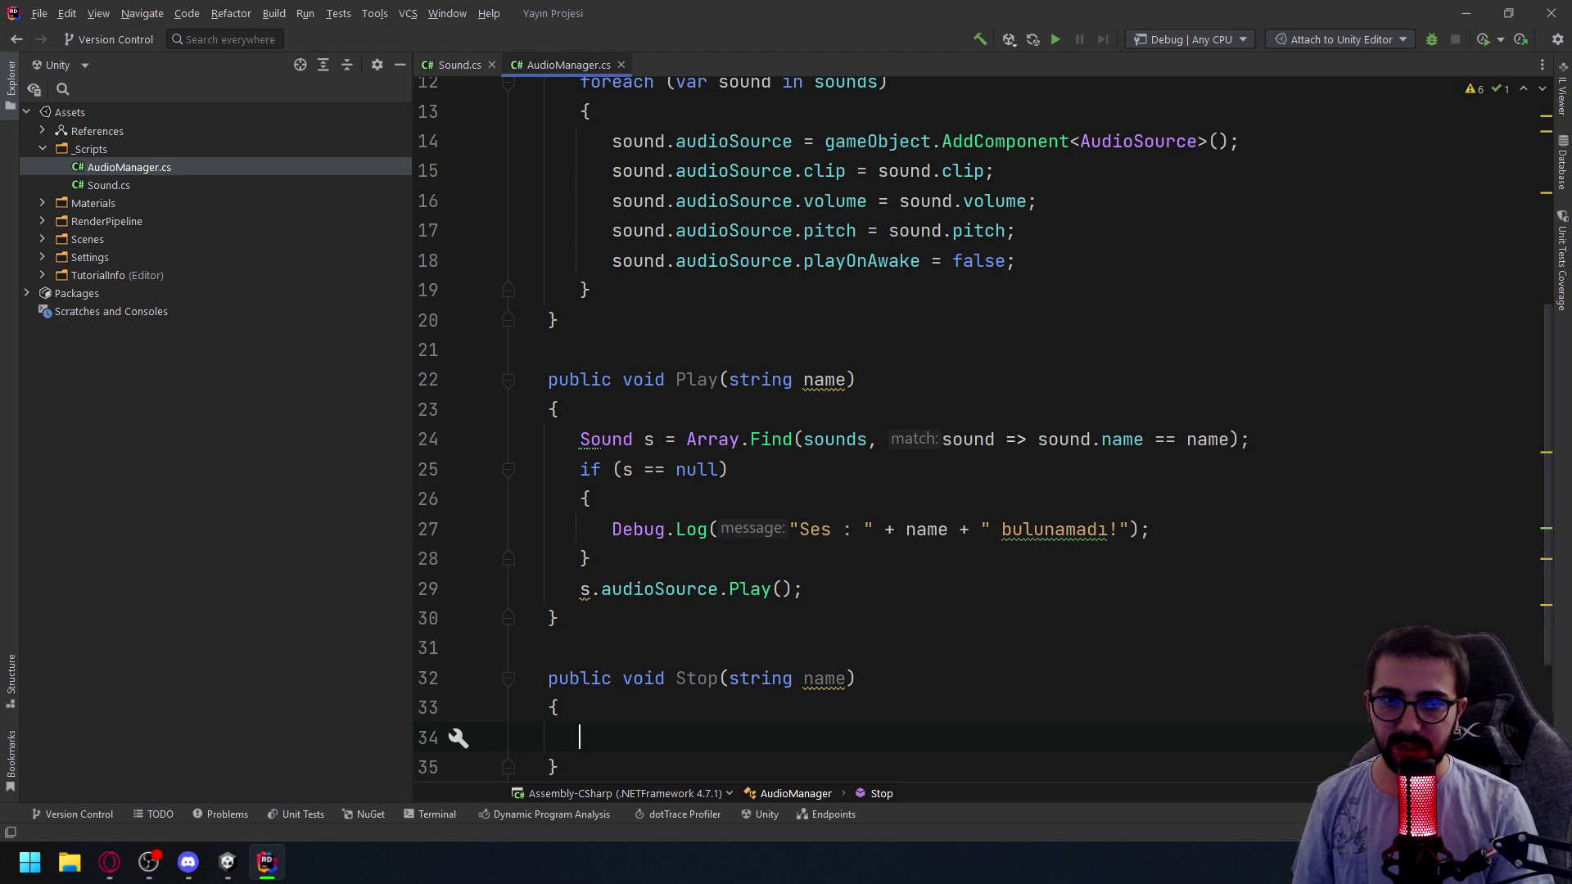
Copy Play's lookup and null-check lines into Stop, changing Play() to Stop()
scroll(736, 543, down, 1)
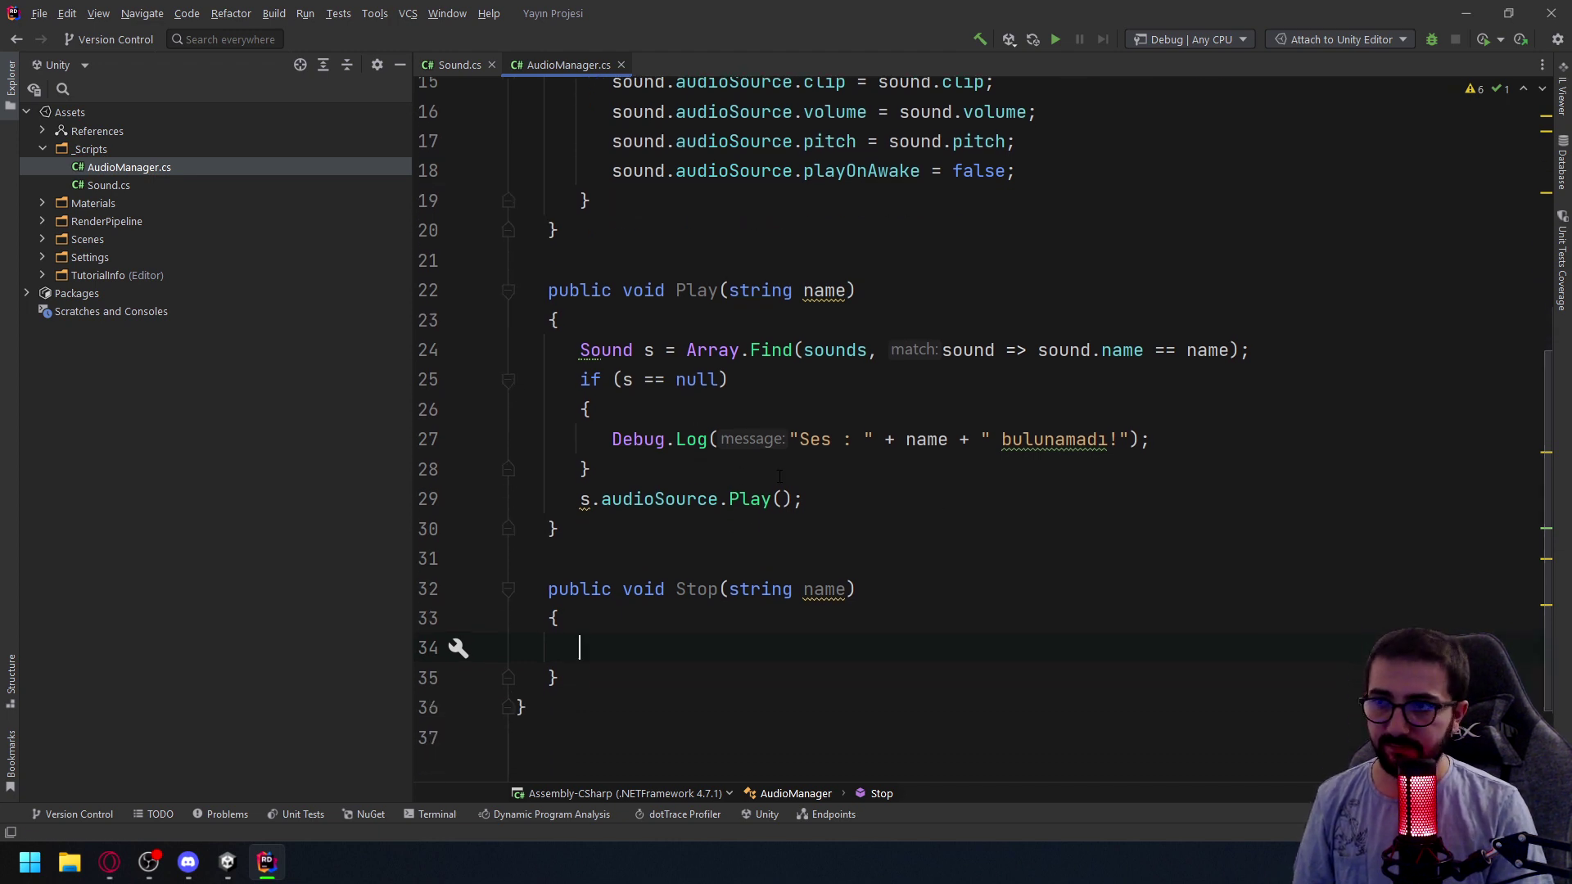
drag(836, 508, 456, 348)
key(ctrl+c)
click(727, 648)
key(ctrl+v)
double_click(749, 647)
text(St)
key(Return)
key(End)
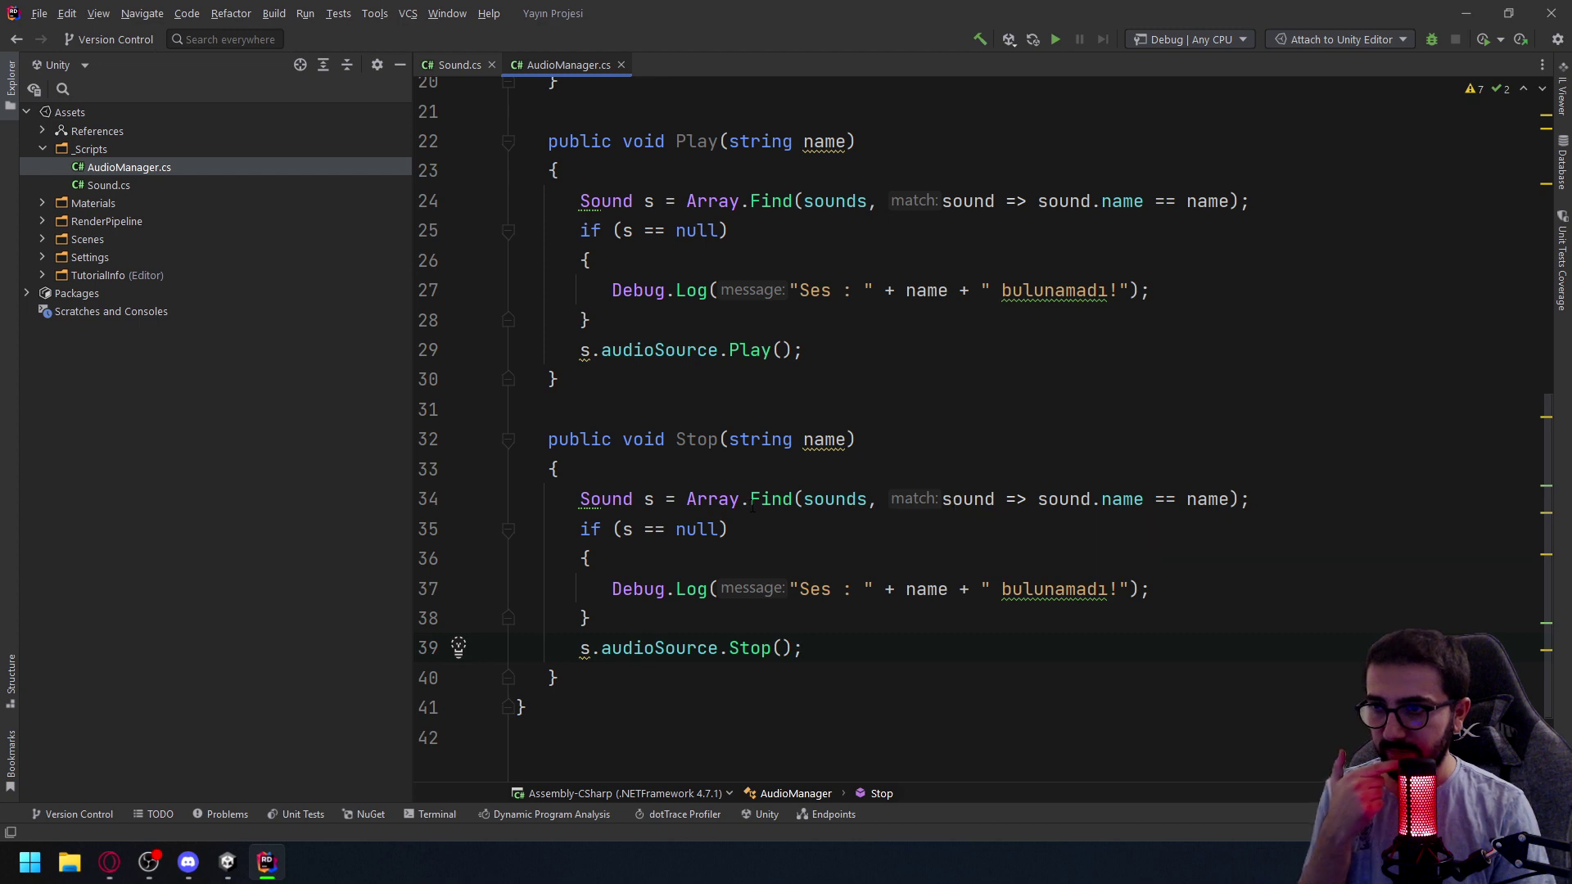
mouse_move(753, 505)
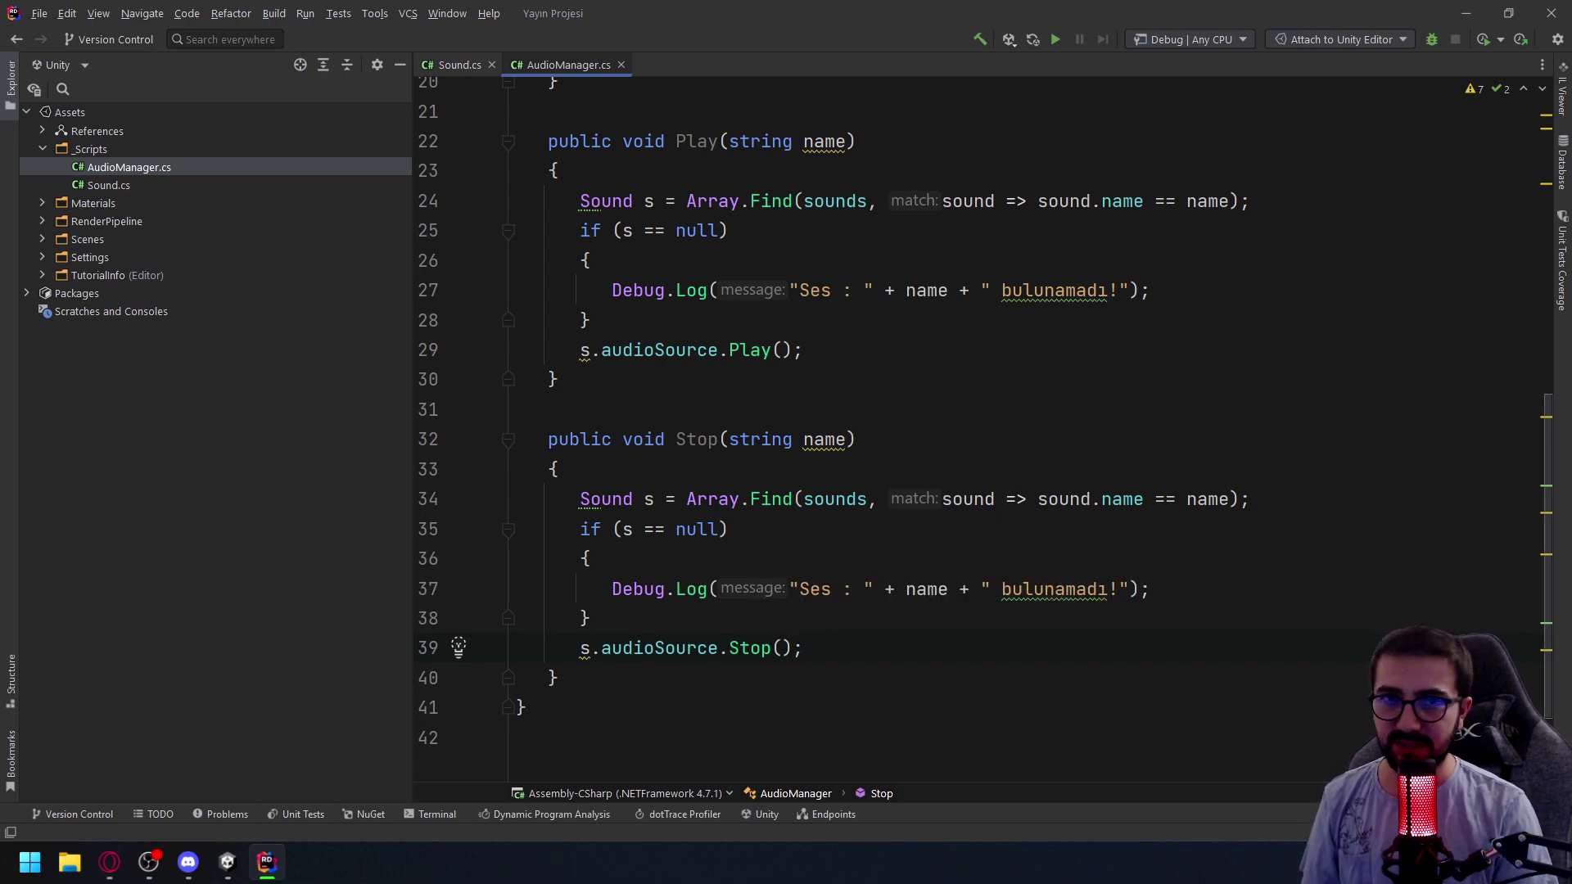
scroll(1263, 171, up, 6)
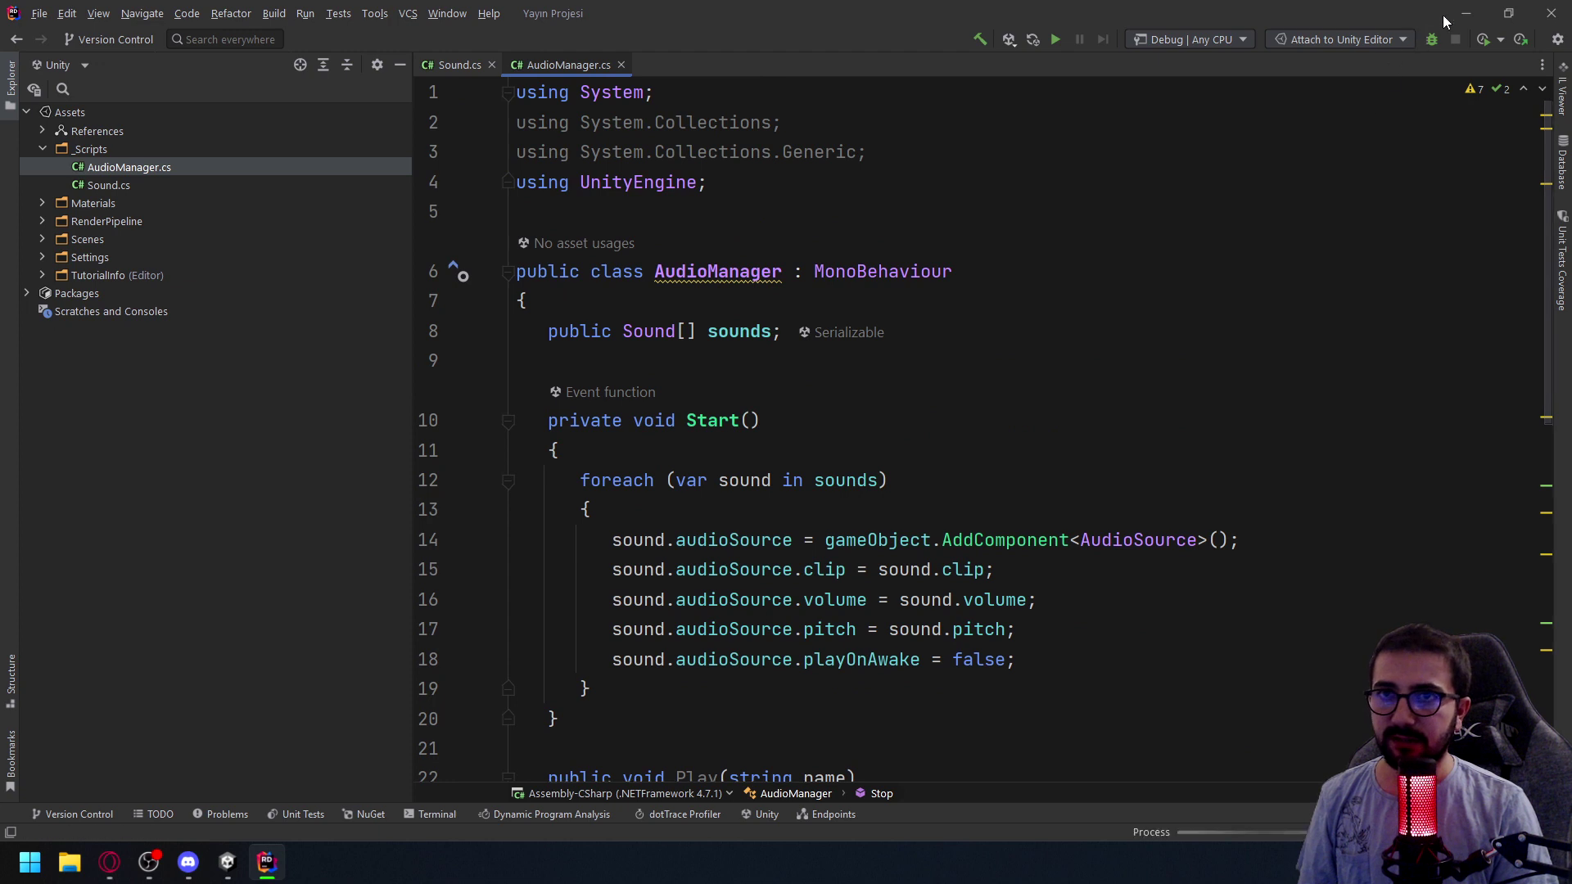
Create an empty GameObject in the Unity Hierarchy named AudioManager
click(1470, 8)
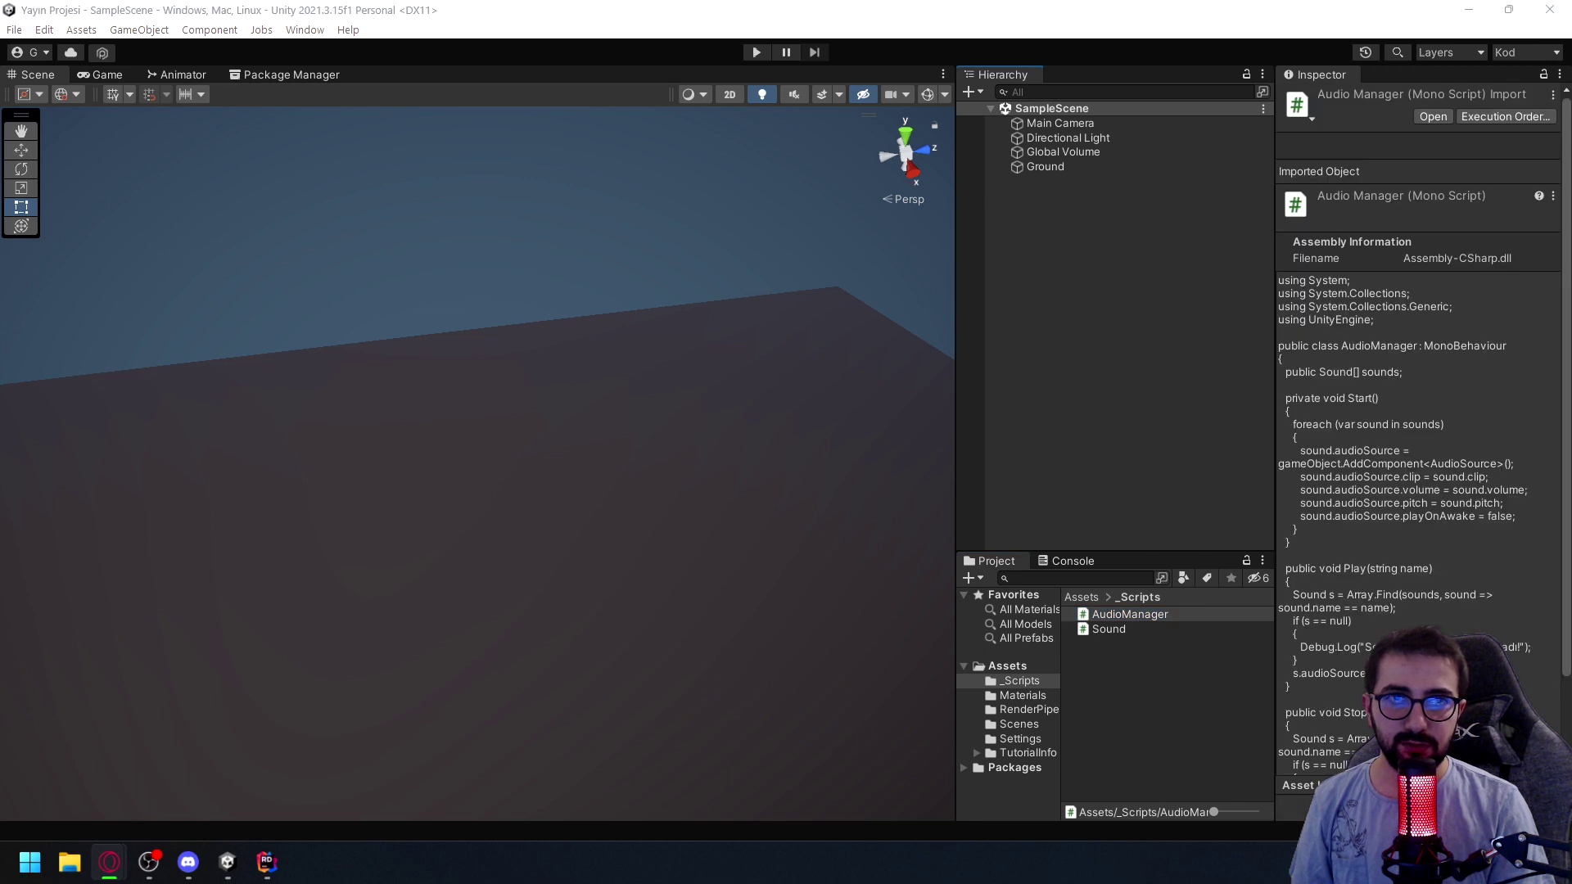
right_click(1133, 302)
click(1193, 504)
text(Gam)
key(BackSpace)
key(BackSpace)
key(BackSpace)
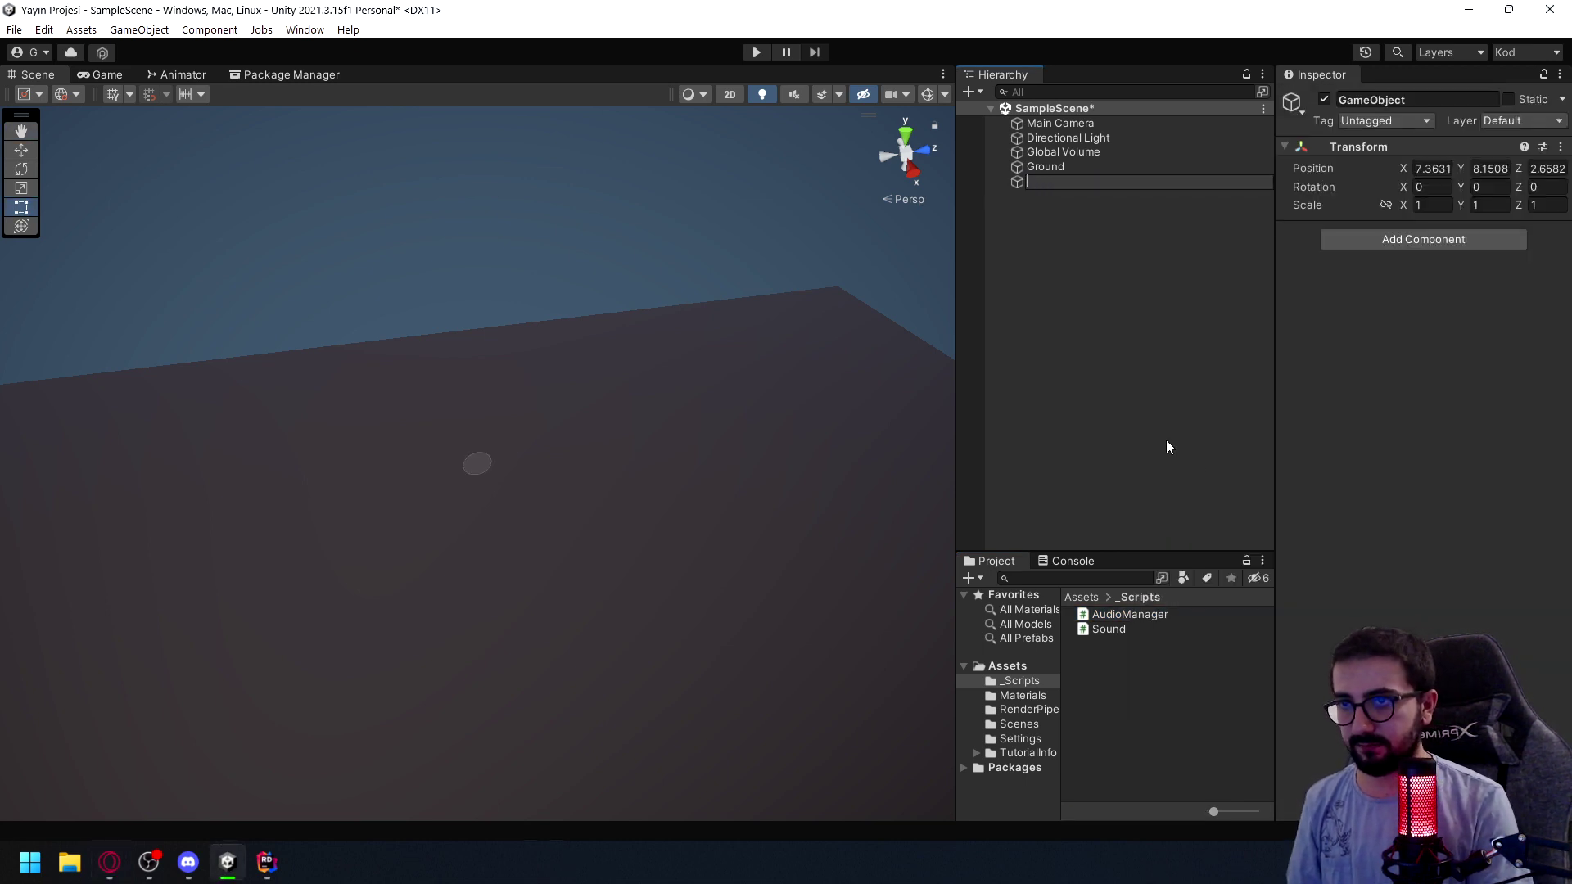
text(AudioManager)
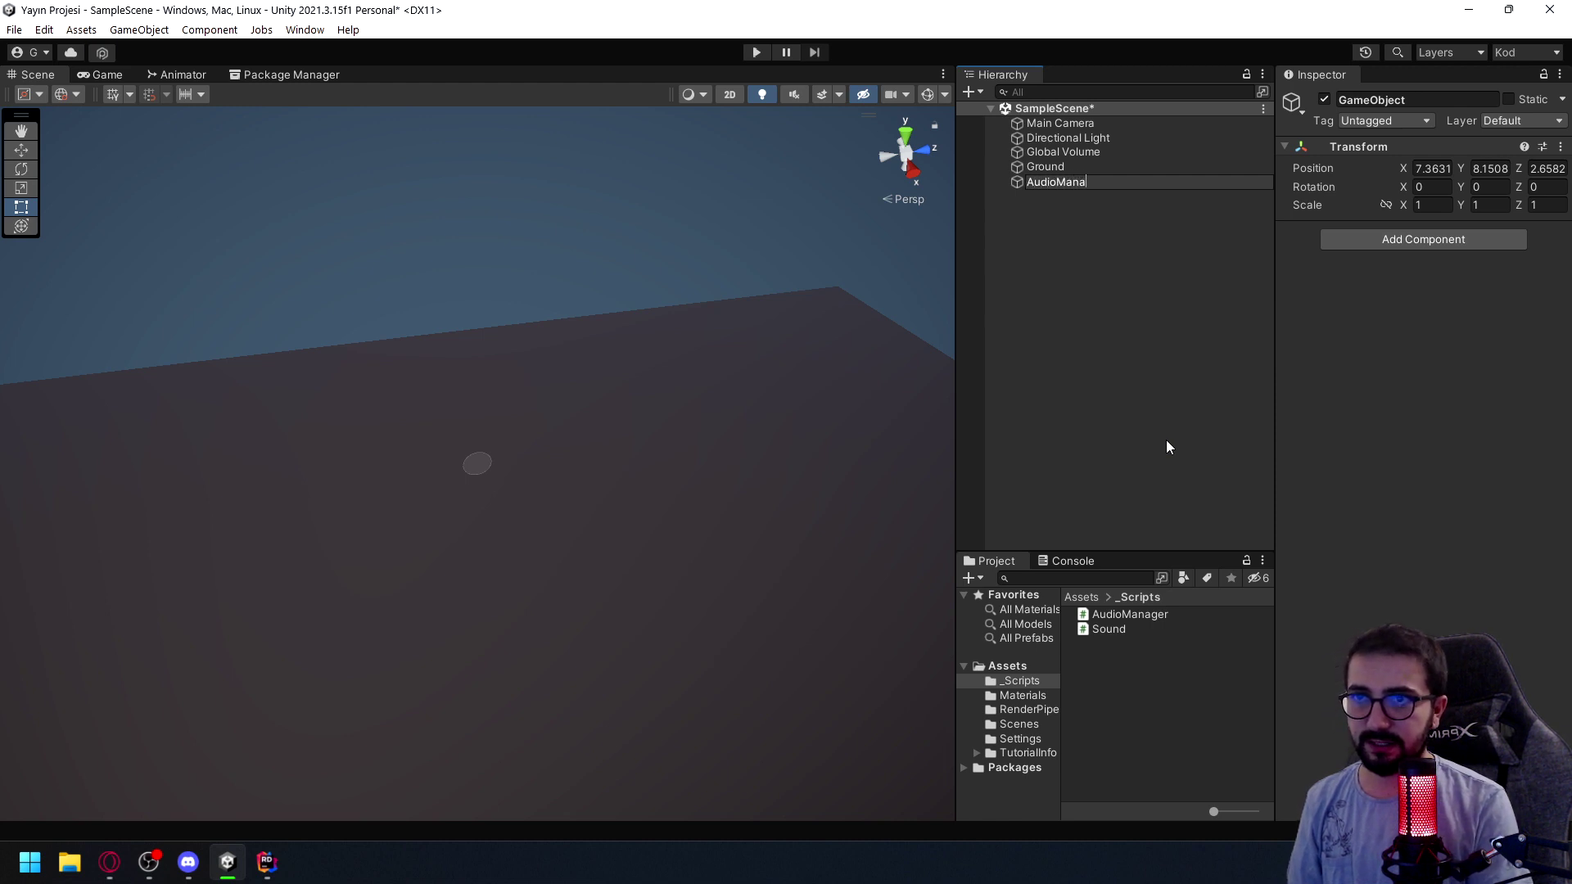
key(Return)
Attach the AudioManager script, add four Sounds entries, and reopen Sound.cs in Rider
drag(1130, 614, 1324, 478)
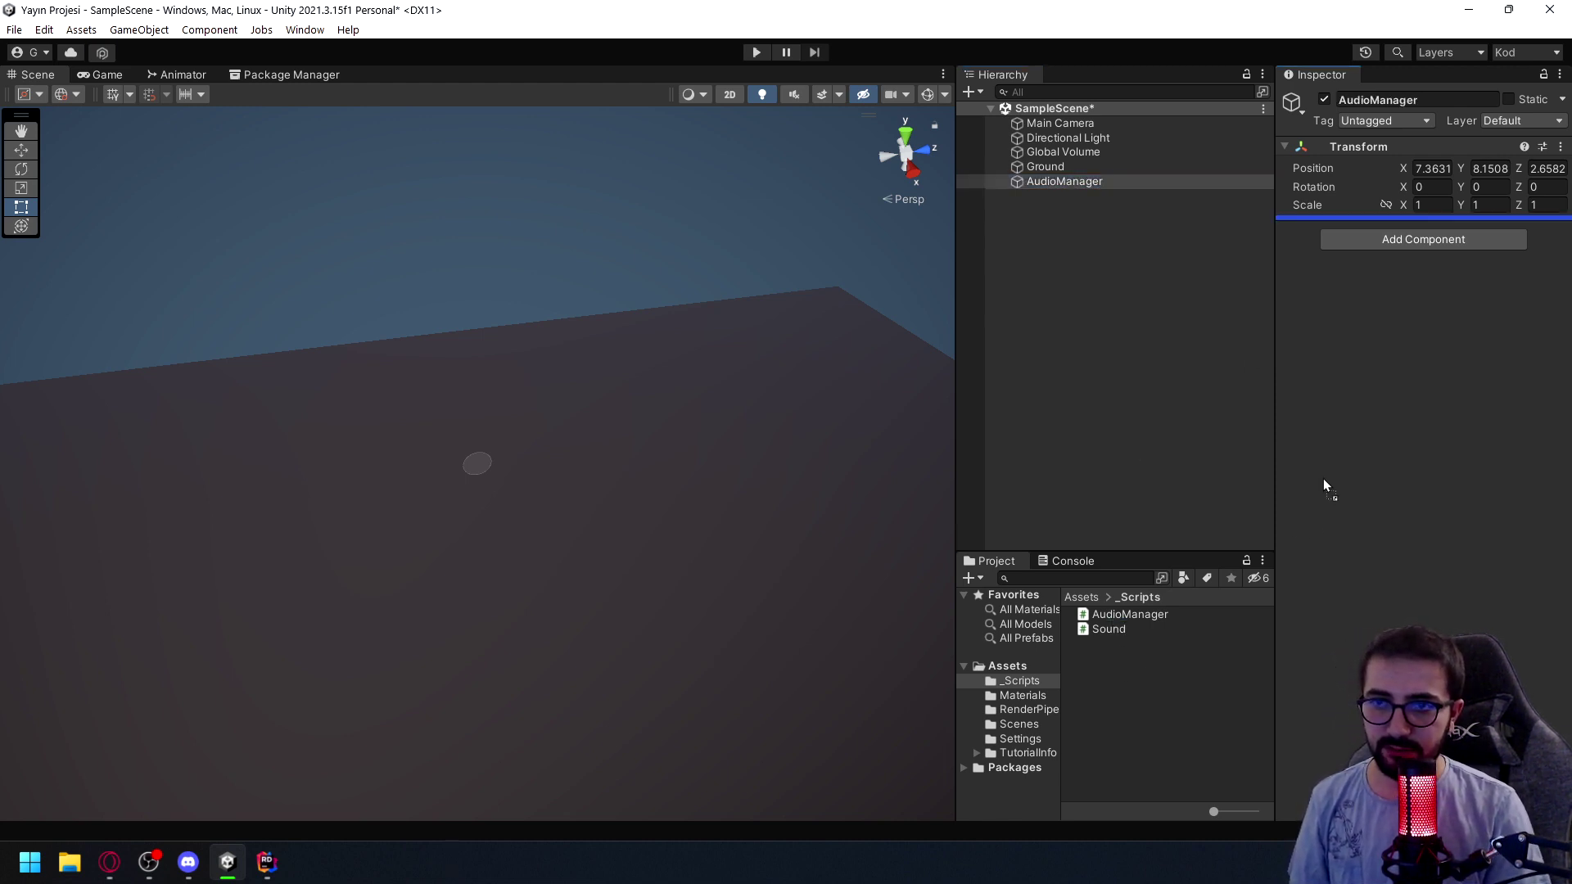
click(1284, 281)
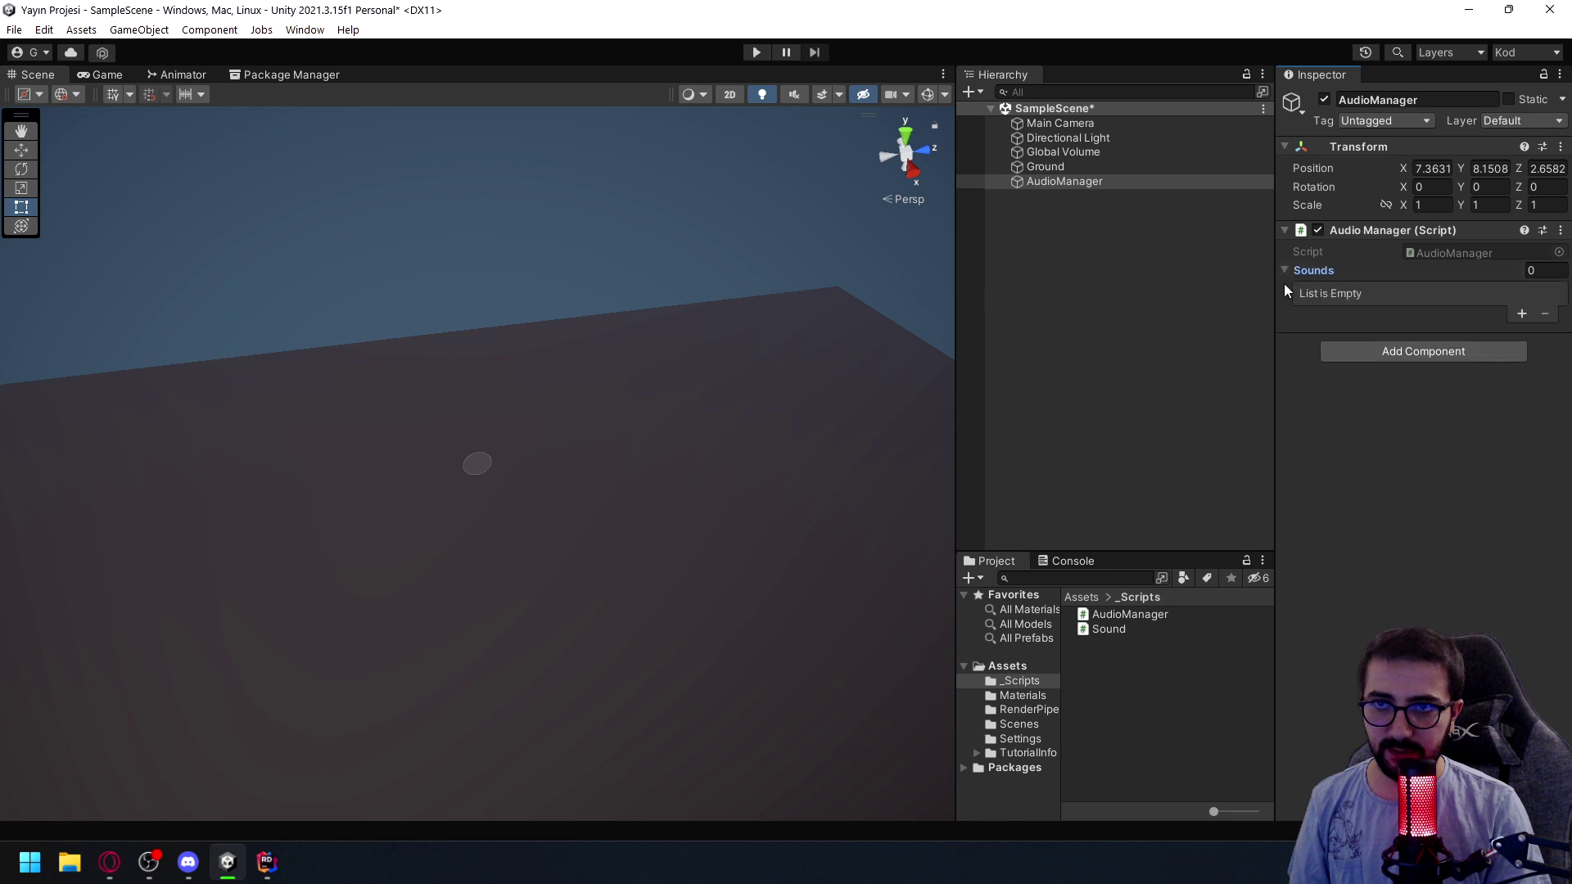
click(1520, 313)
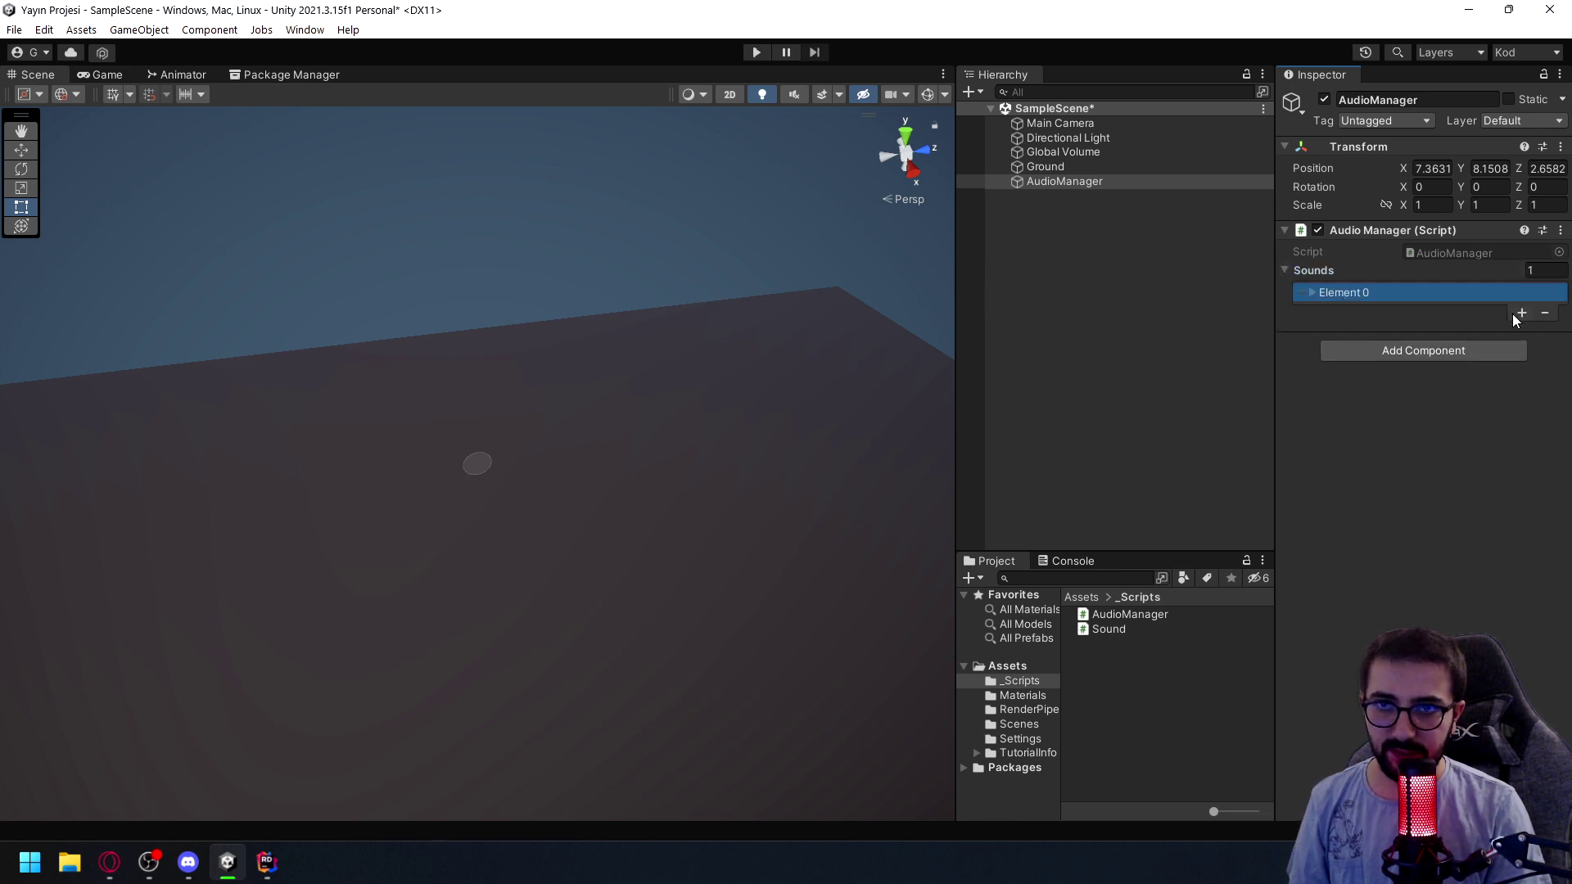
click(1520, 316)
click(1522, 331)
click(1523, 349)
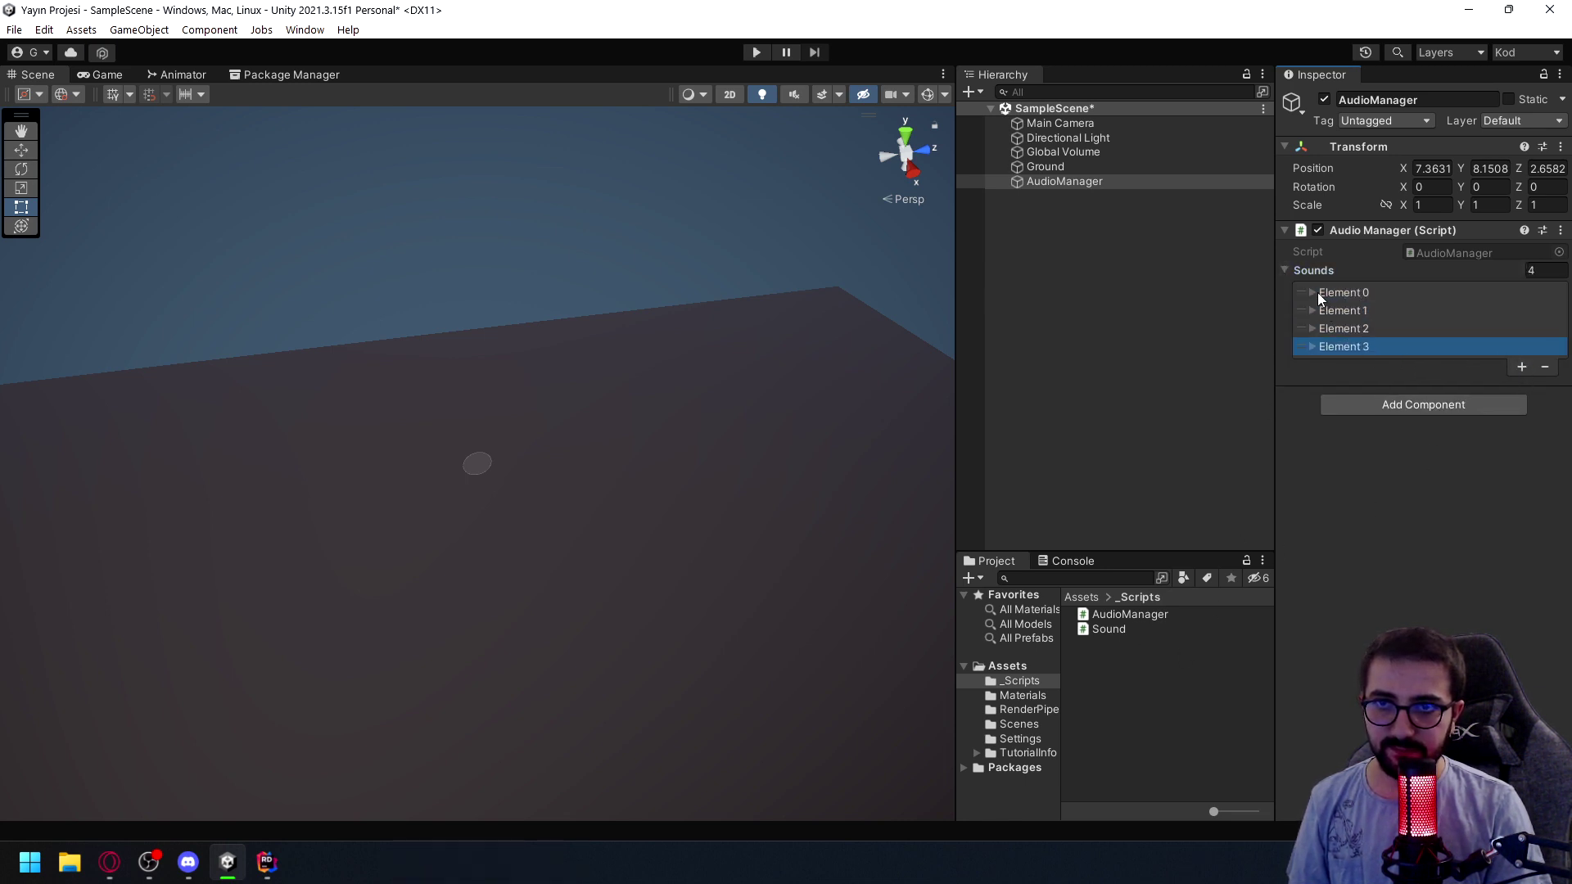
click(1315, 292)
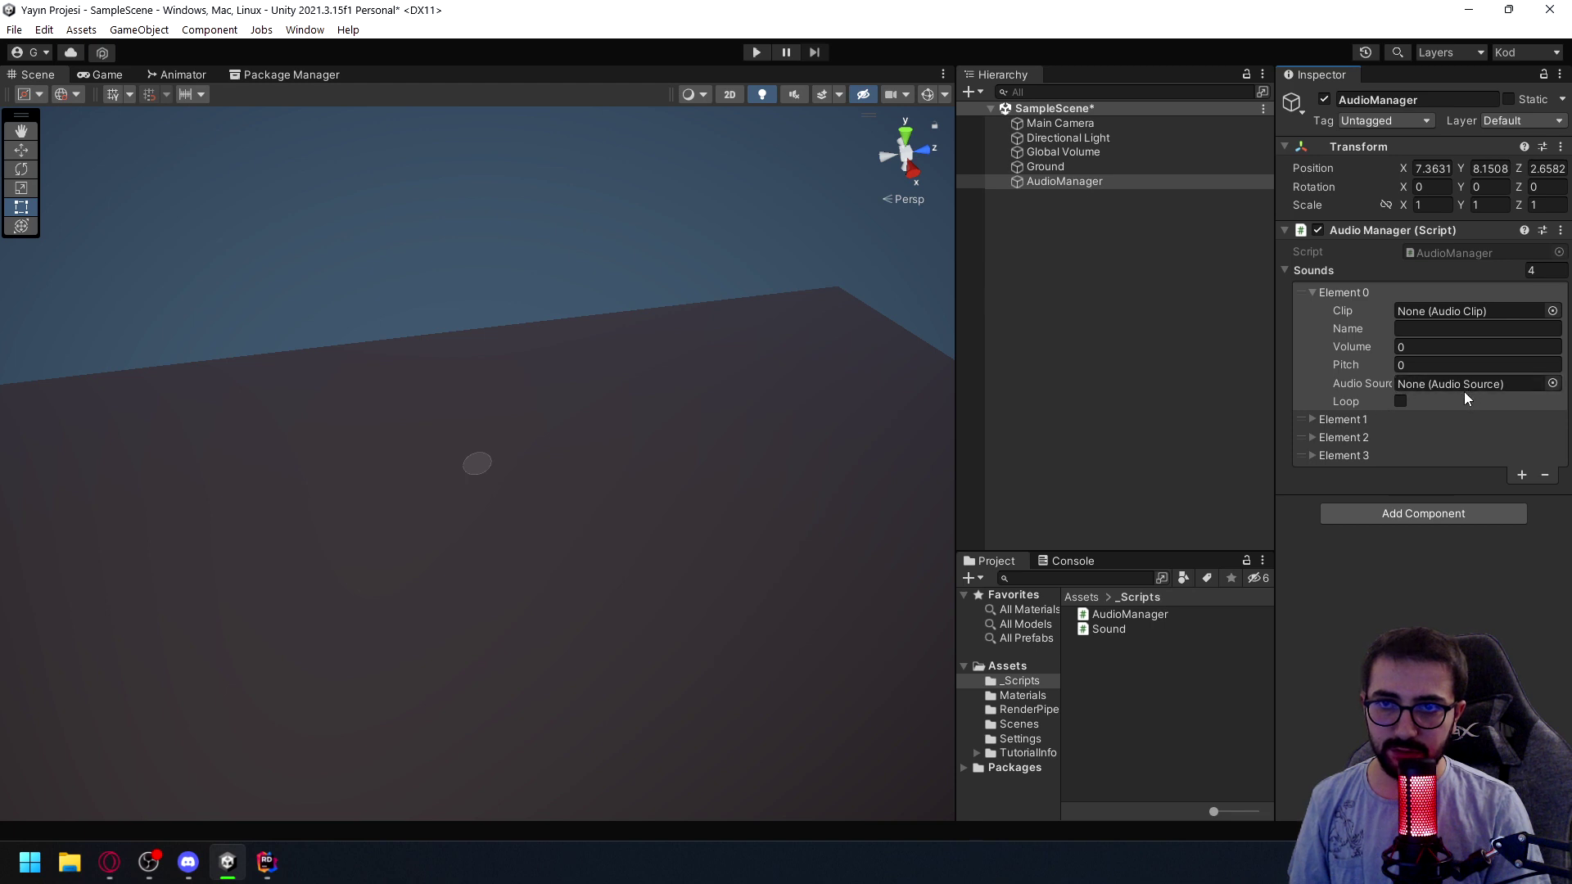
click(1344, 420)
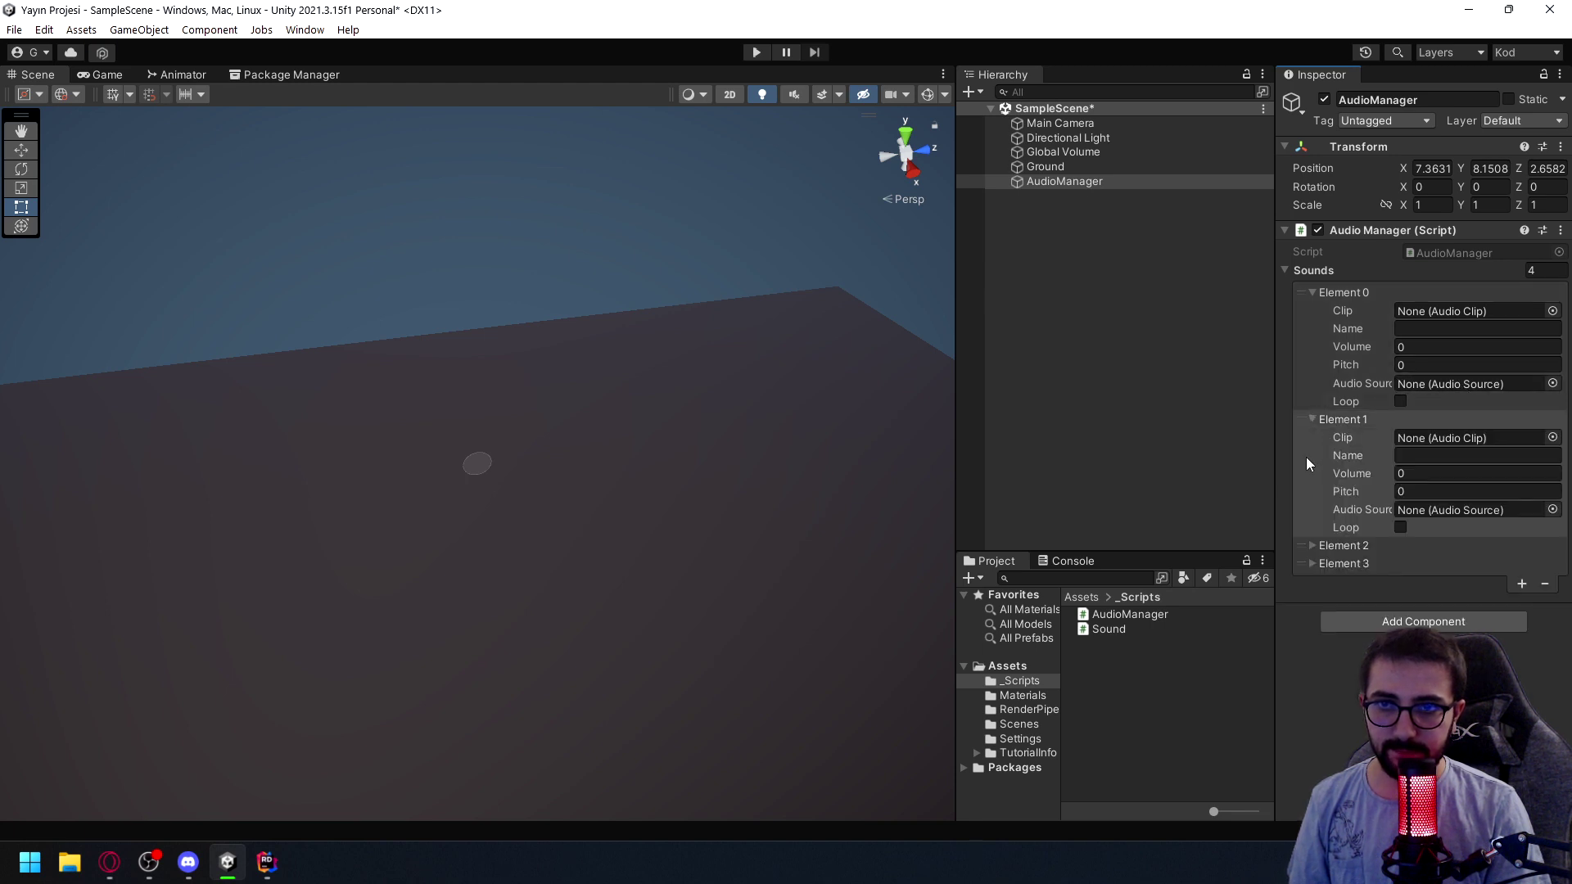
click(1319, 419)
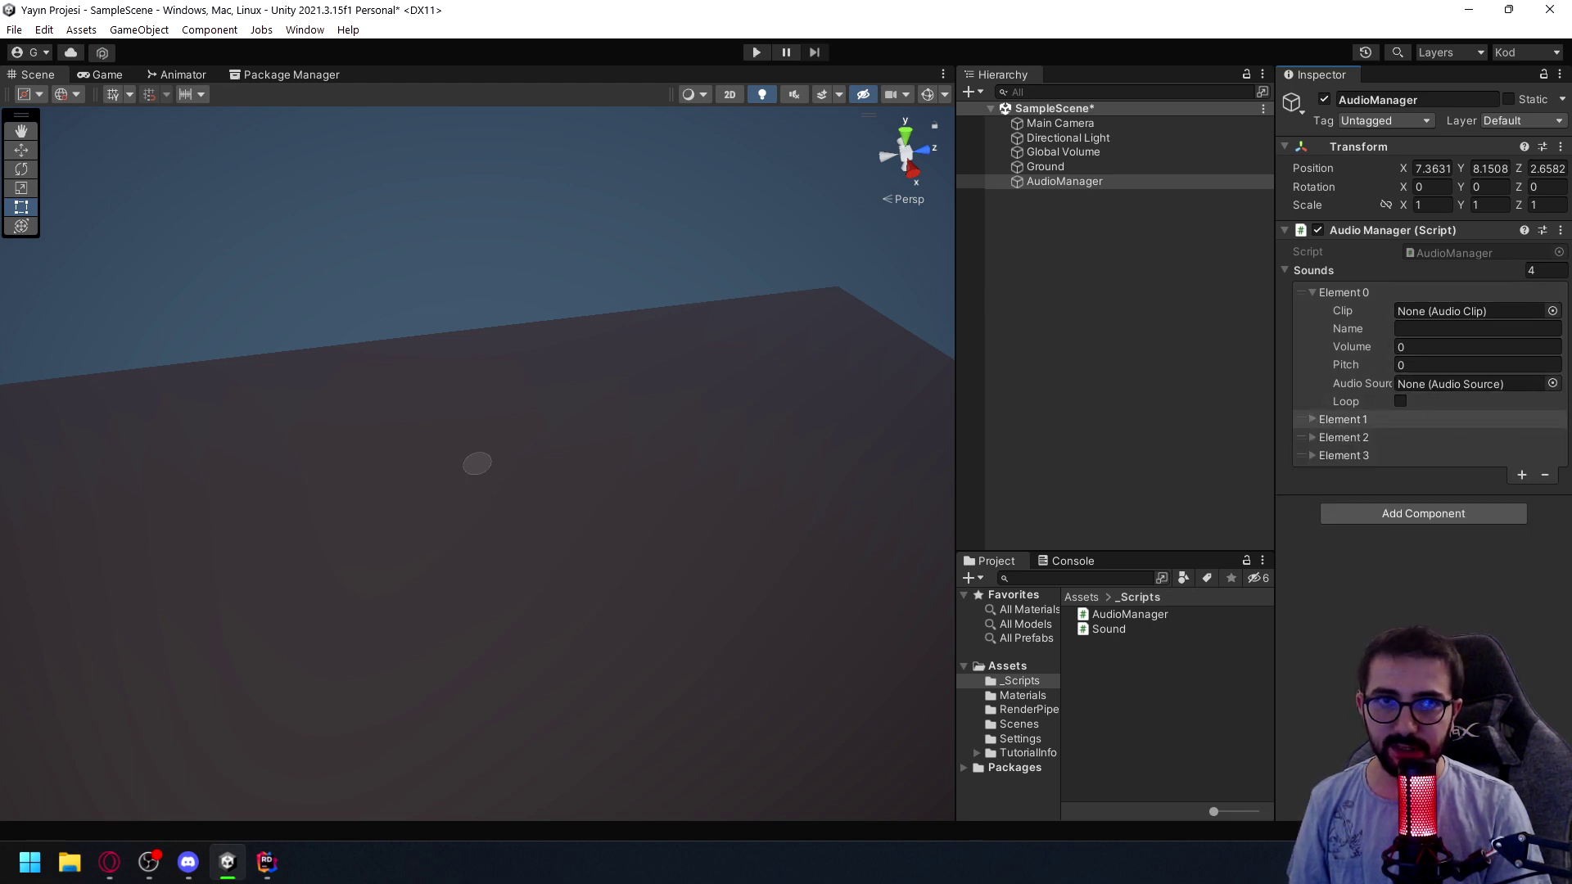
click(266, 861)
click(459, 65)
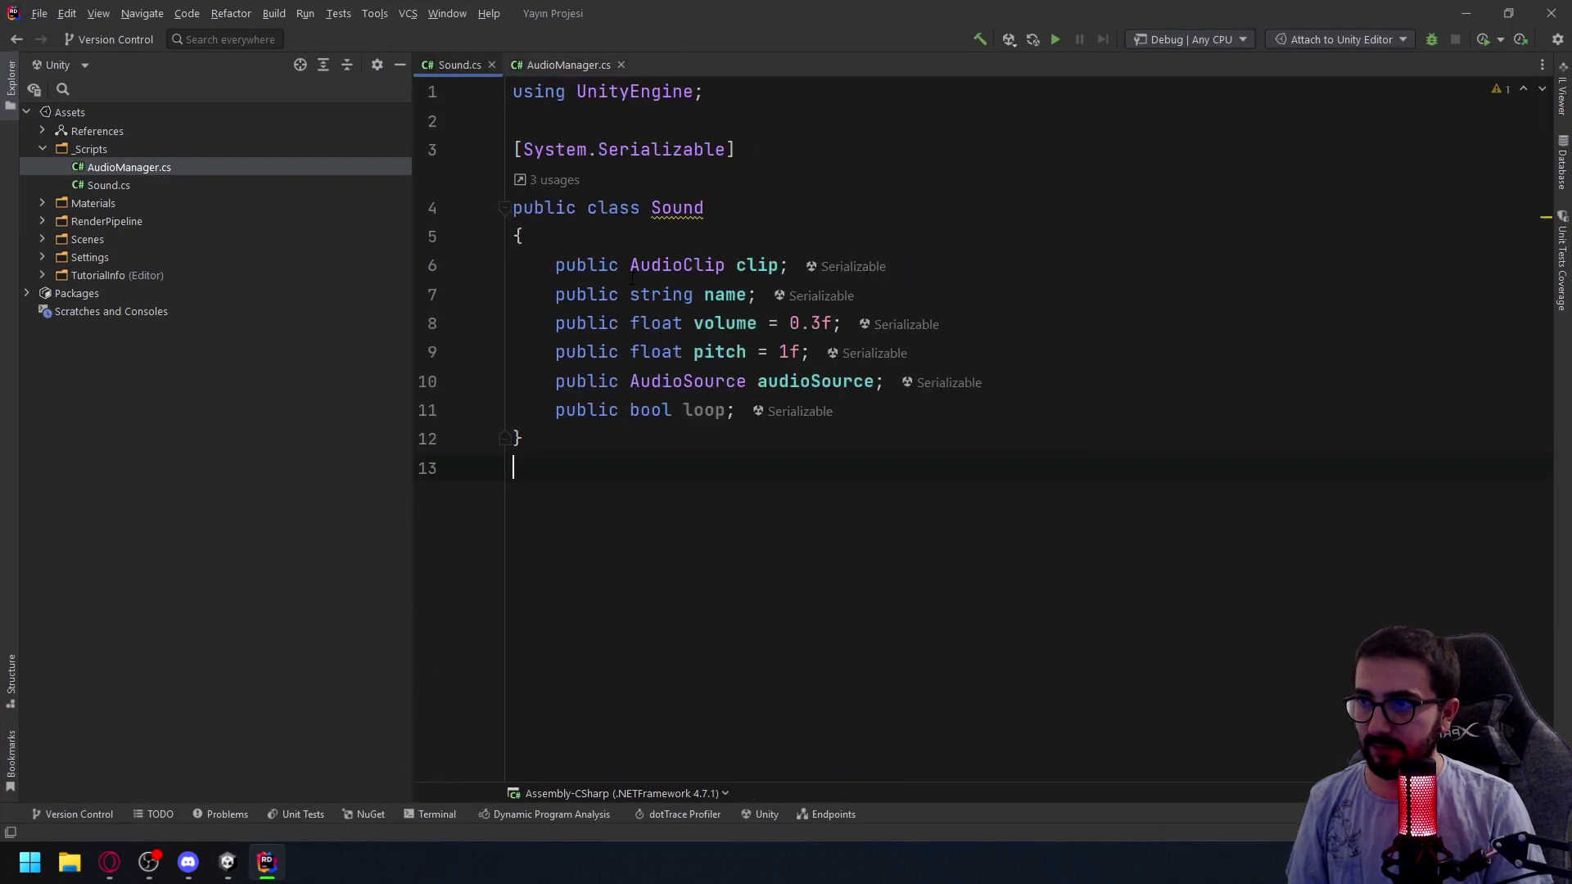
Add [HideInInspector] above the audioSource field in Sound.cs
click(110, 861)
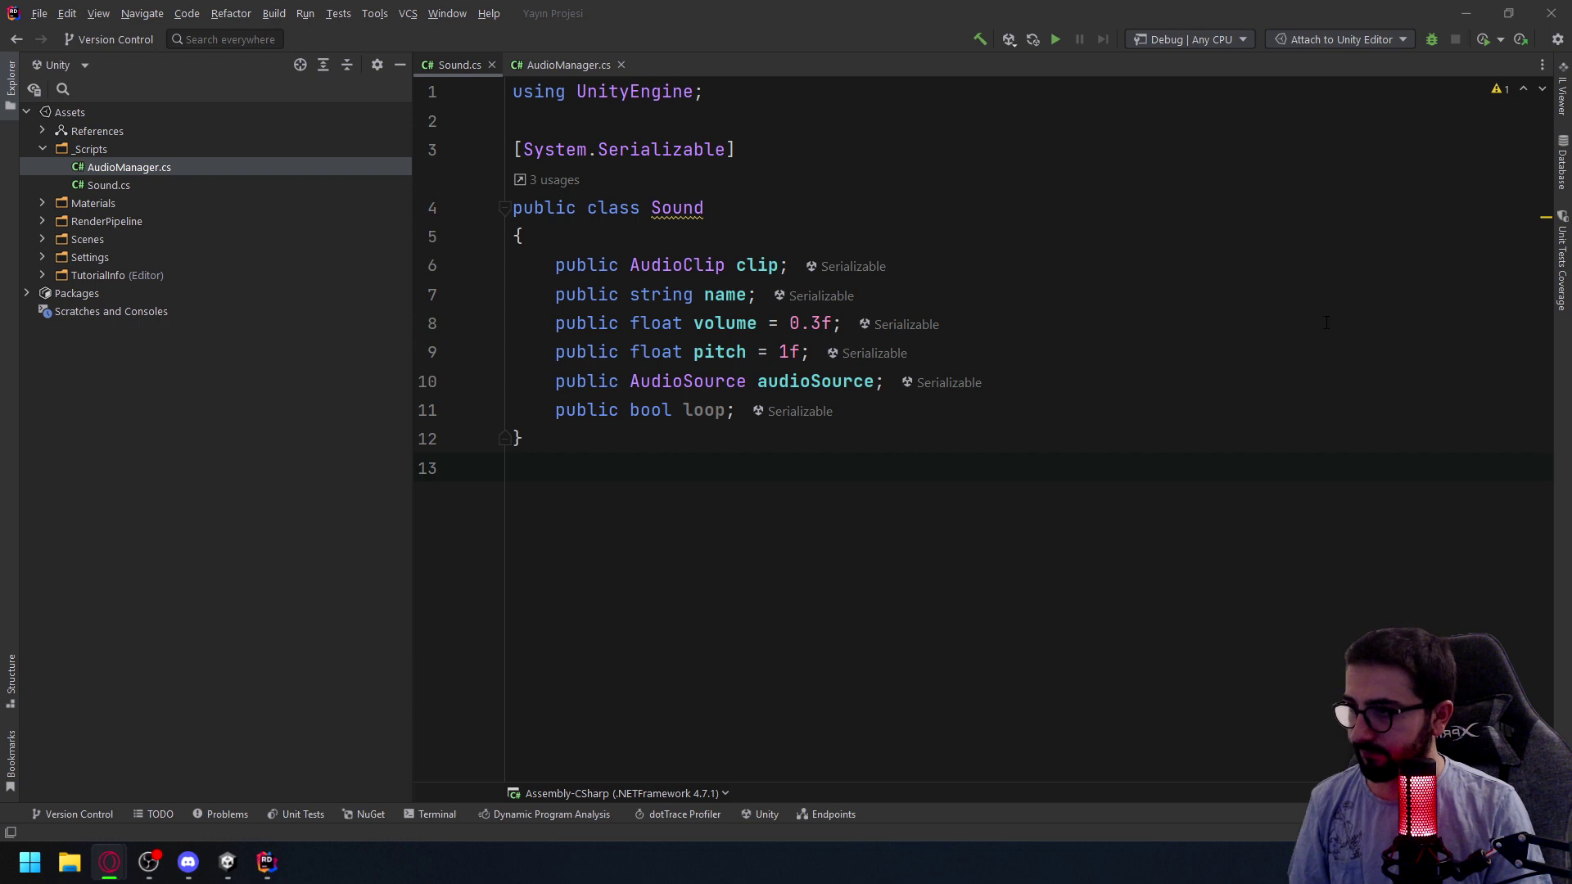
click(549, 378)
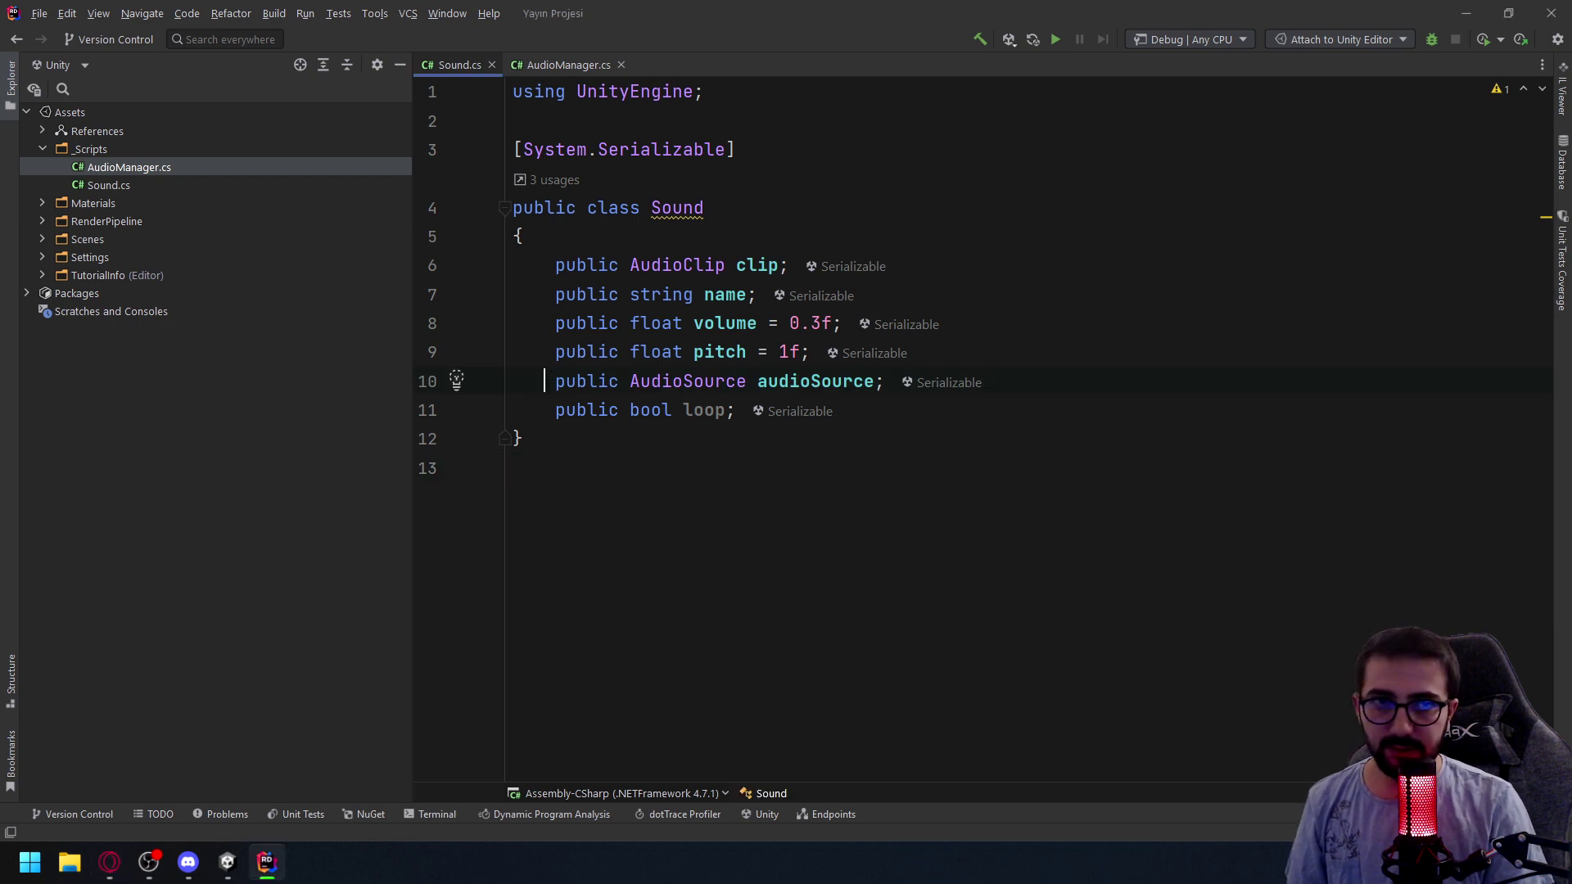
key(alt+Tab)
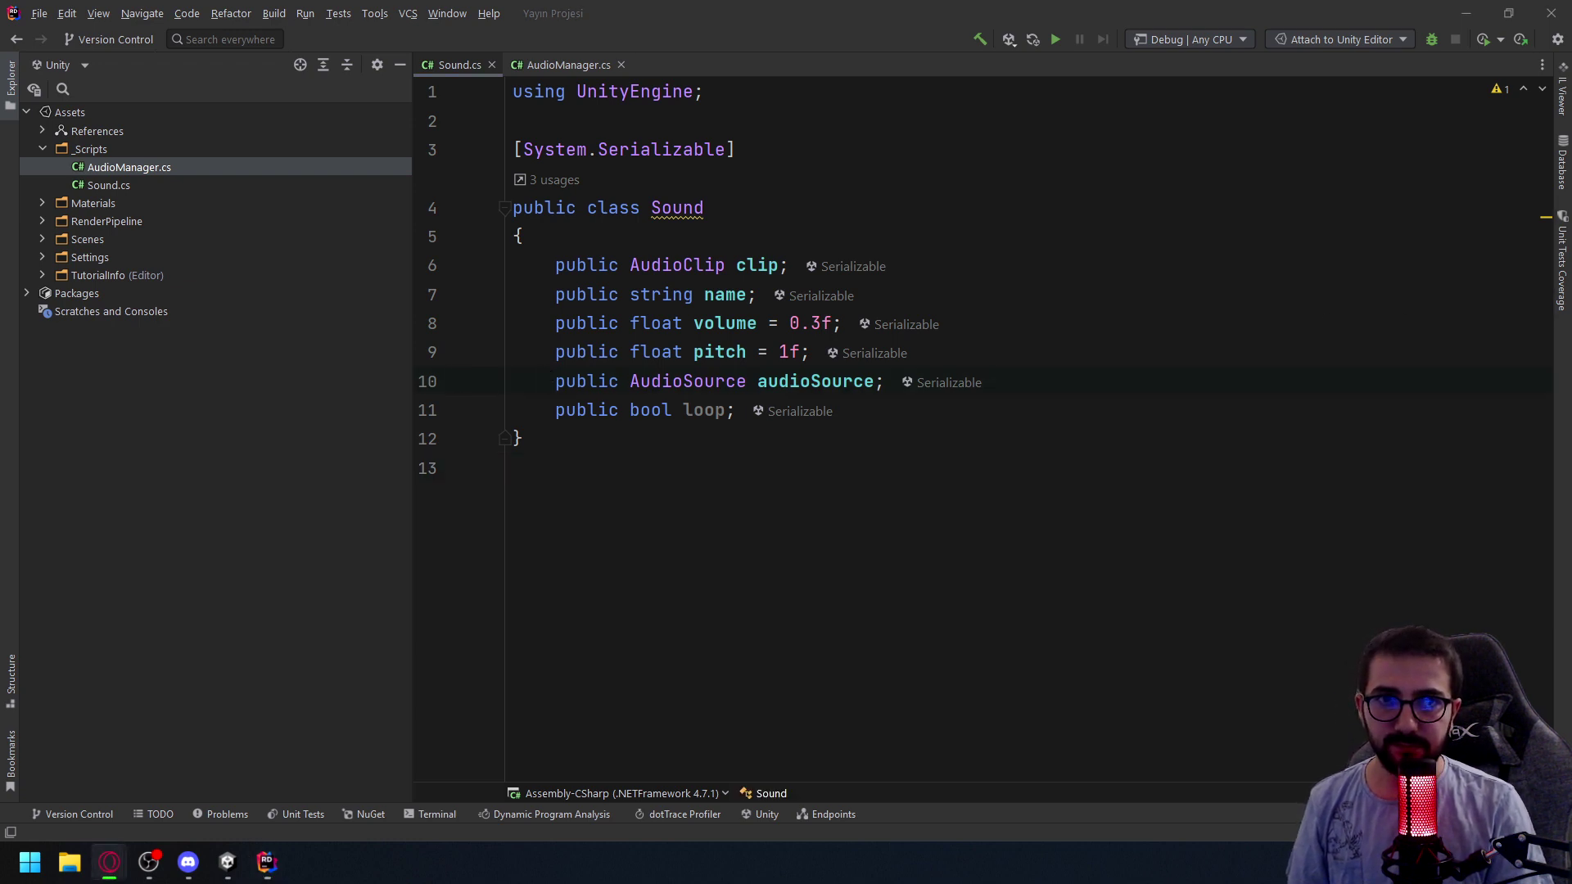
key(alt+Tab)
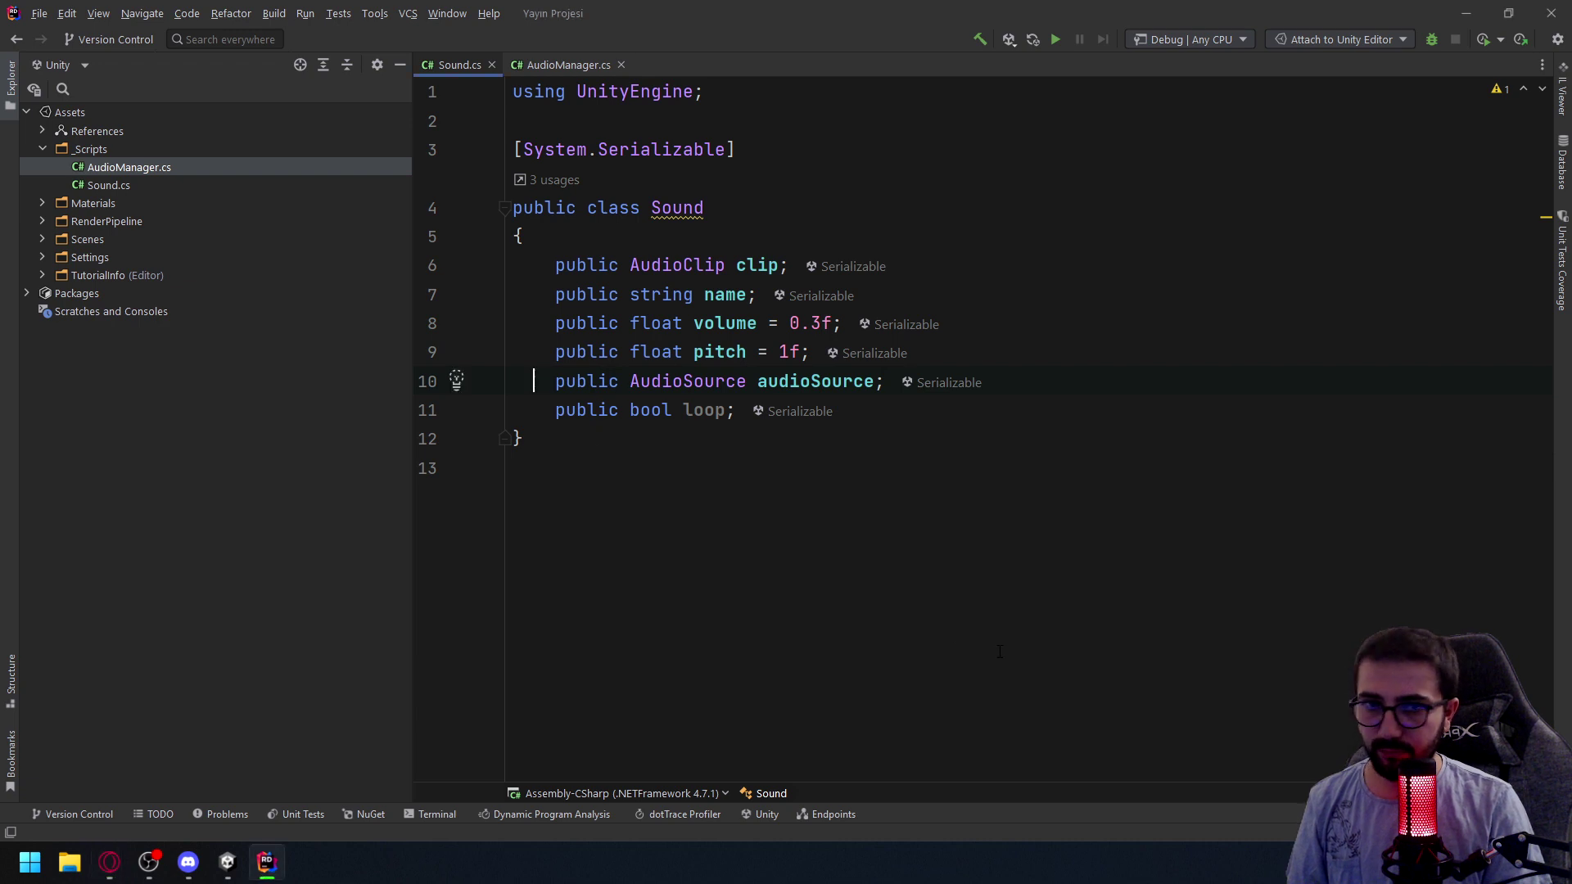
text([)
key(BackSpace)
text([Hid)
key(BackSpace)
key(BackSpace)
text(ide)
key(Return)
Add [Range(0,1)] to the volume field and copy it onto the pitch field
key(Down)
key(Down)
key(Down)
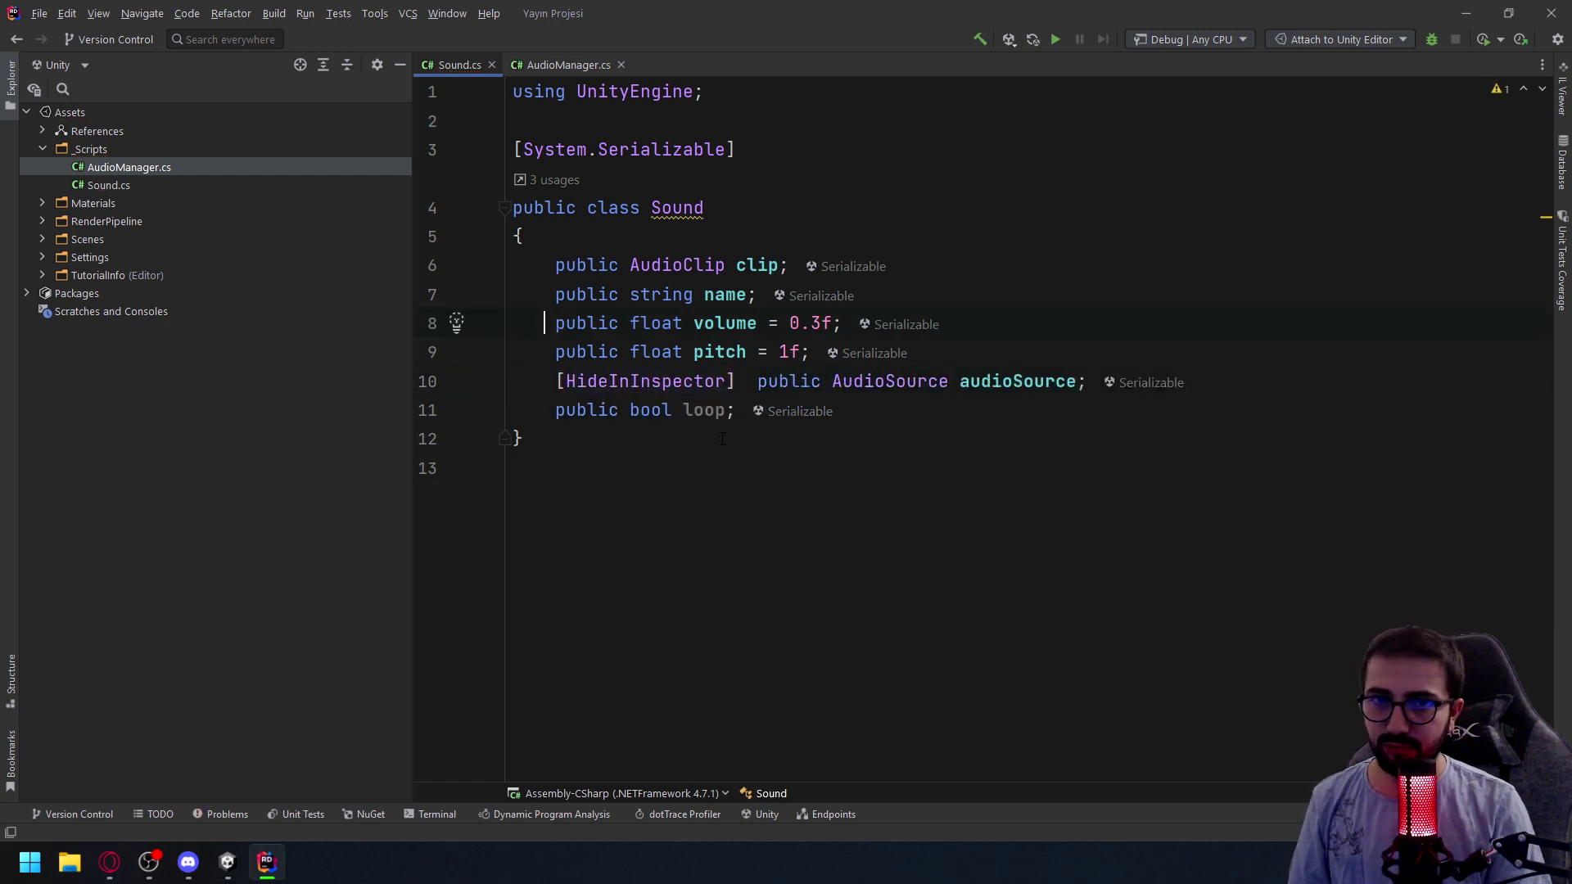
text([Ra)
key(Return)
text(0,)
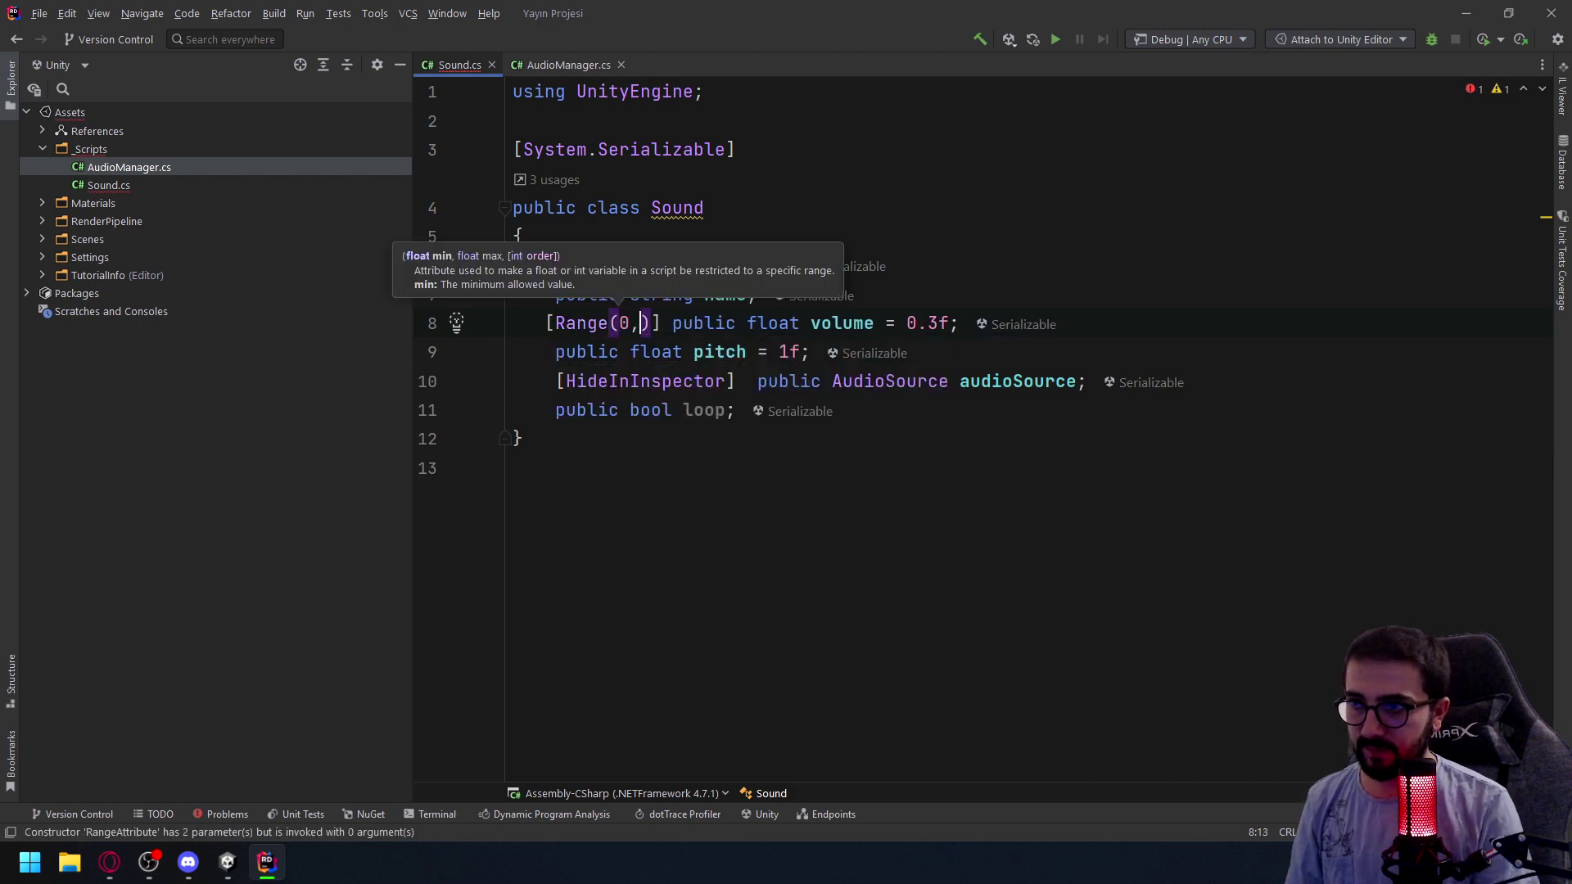
text(1)
key(Down)
key(Down)
key(Down)
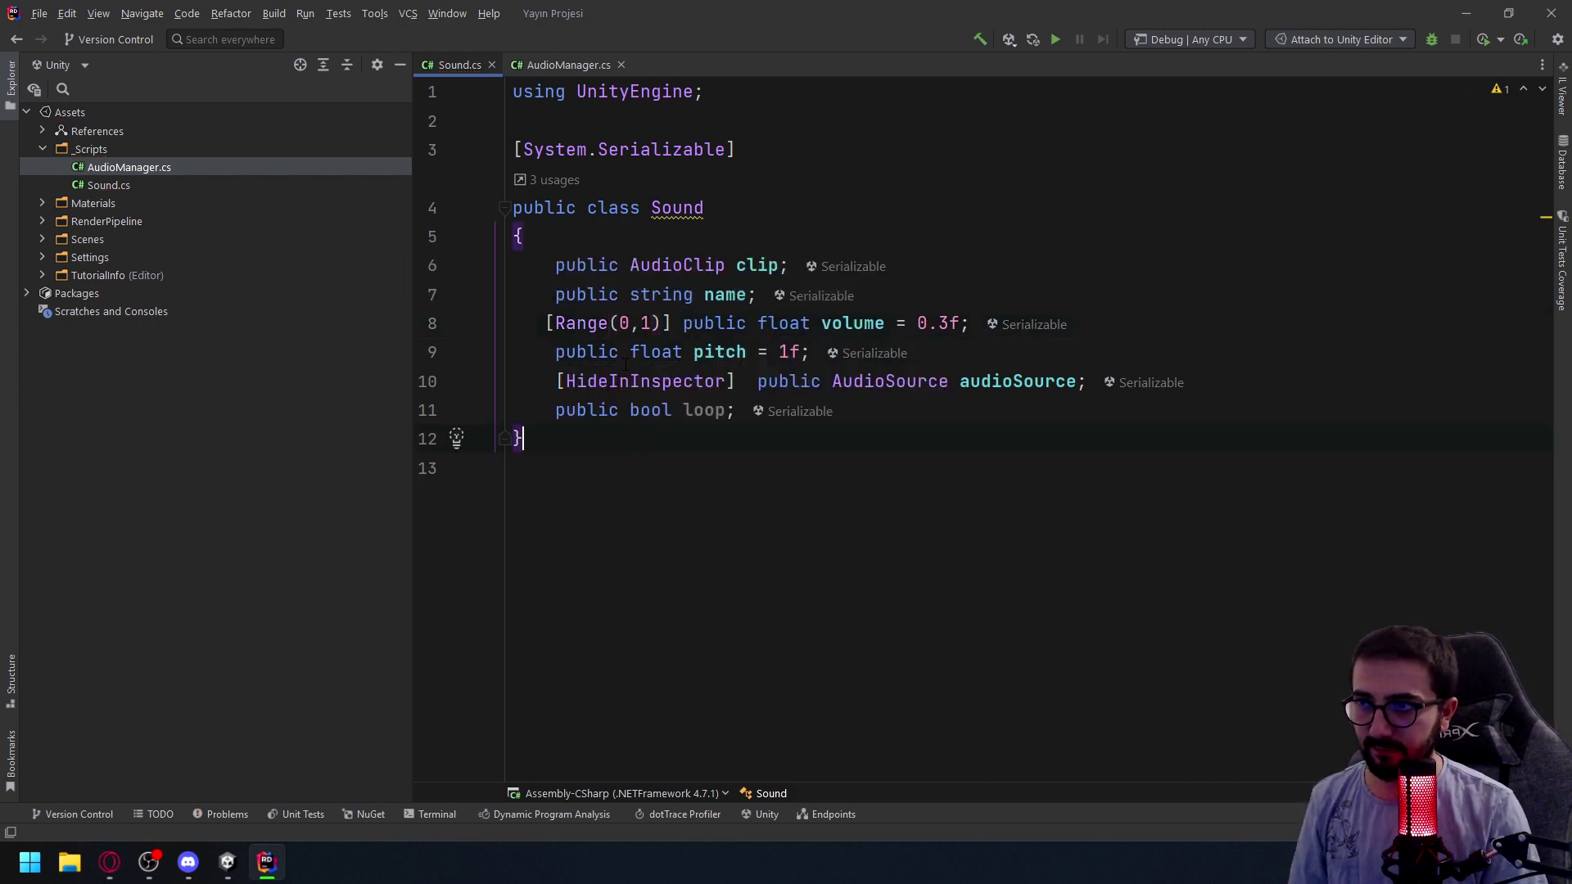
drag(525, 327, 679, 326)
key(ctrl+c)
click(545, 352)
key(ctrl+v)
click(651, 508)
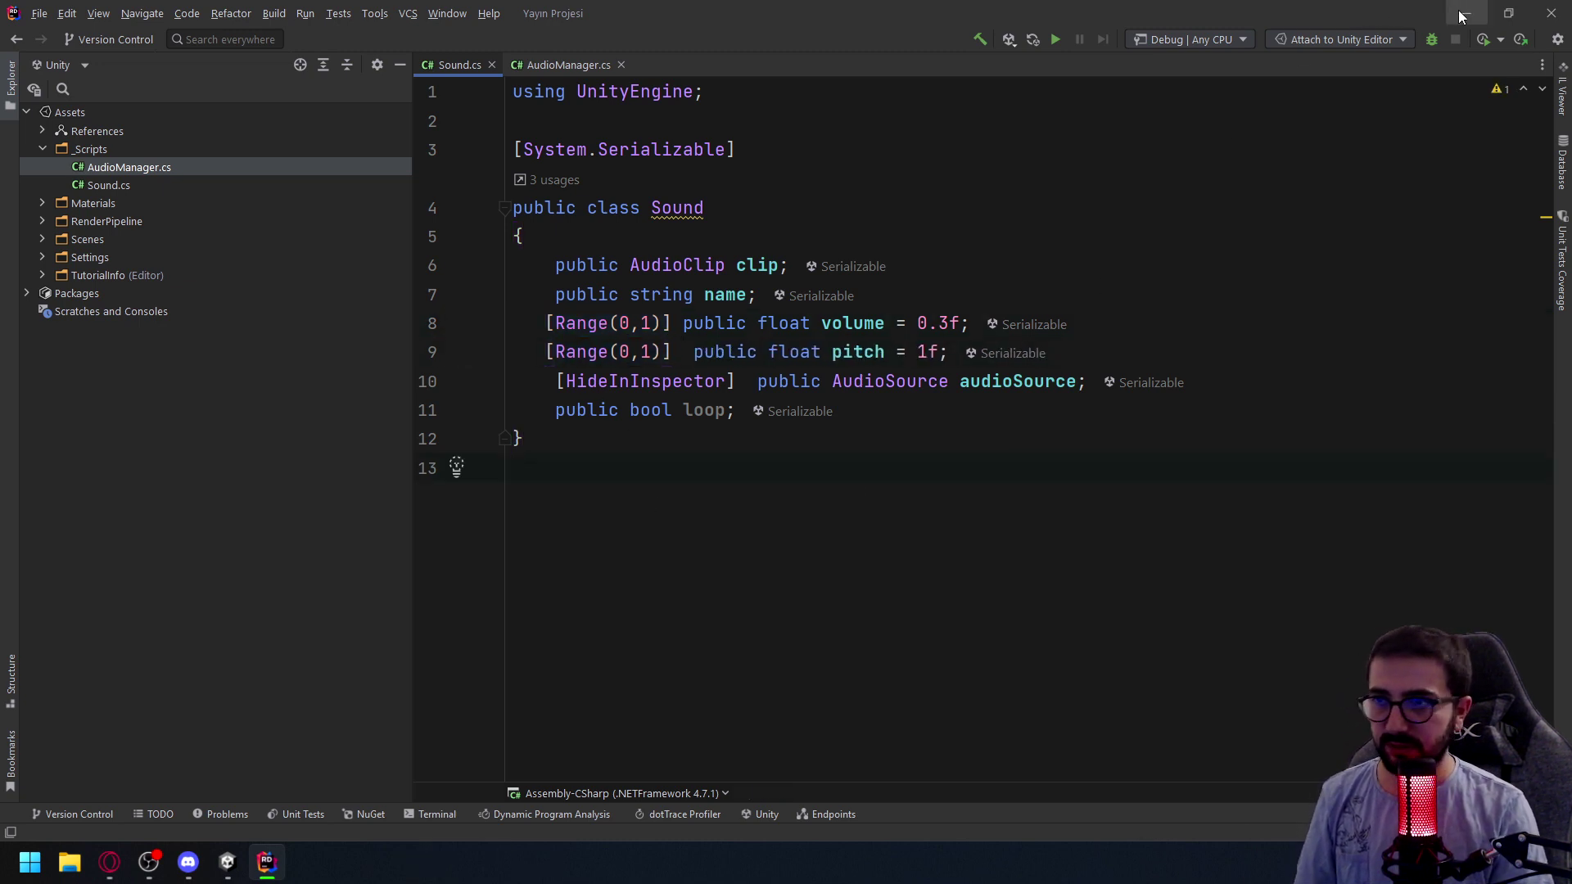
click(1467, 14)
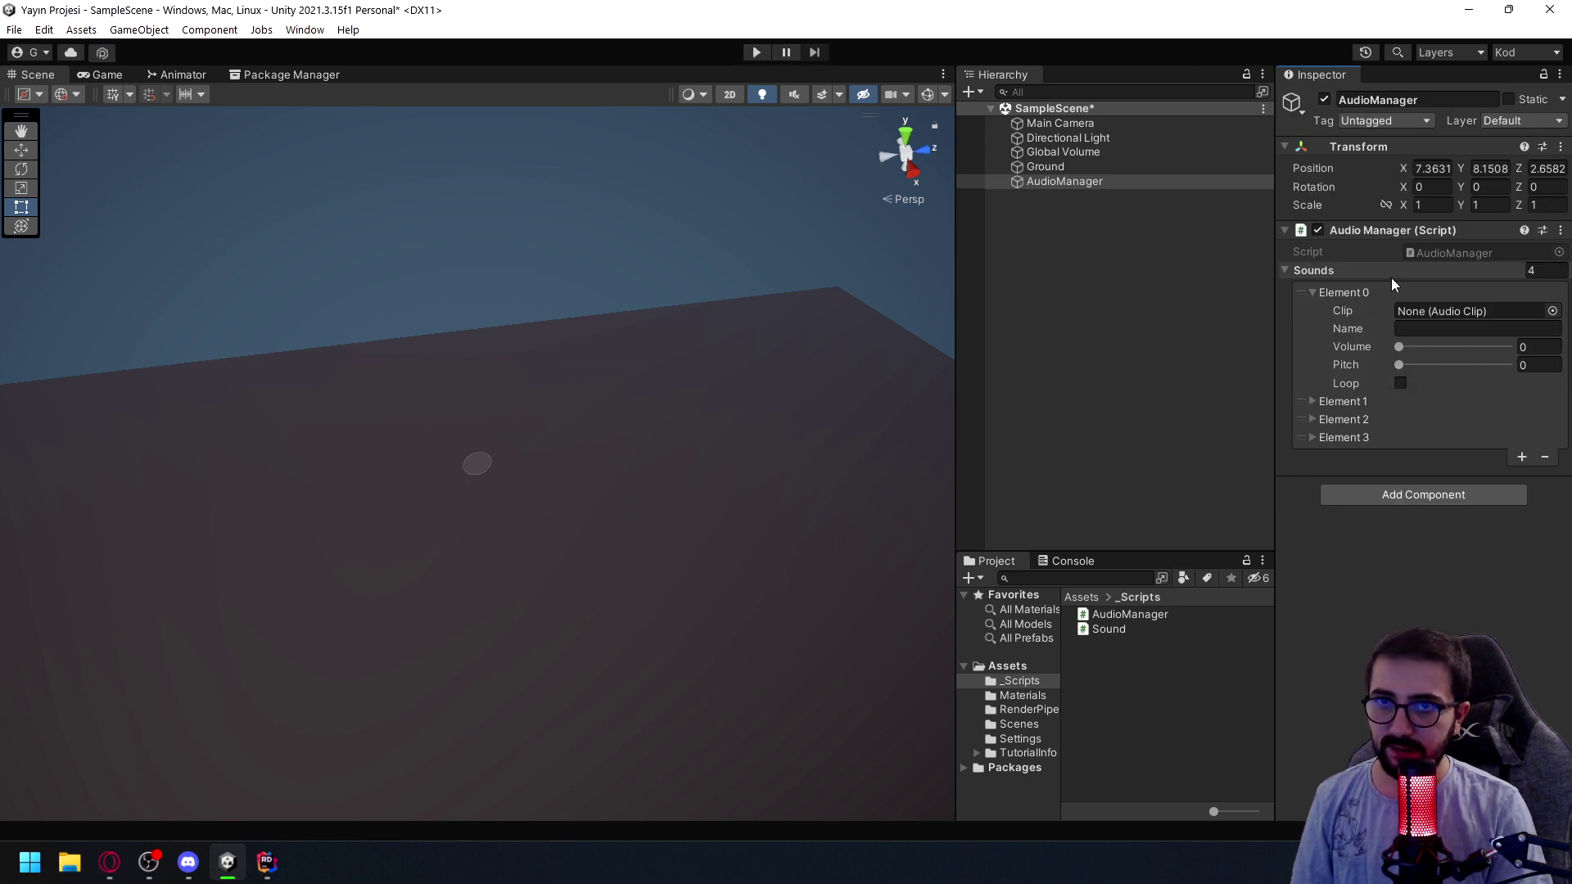
Enter 0.3 as Element 0's Volume and check its audio clip picker, then go to the browser
click(1531, 347)
text(.3)
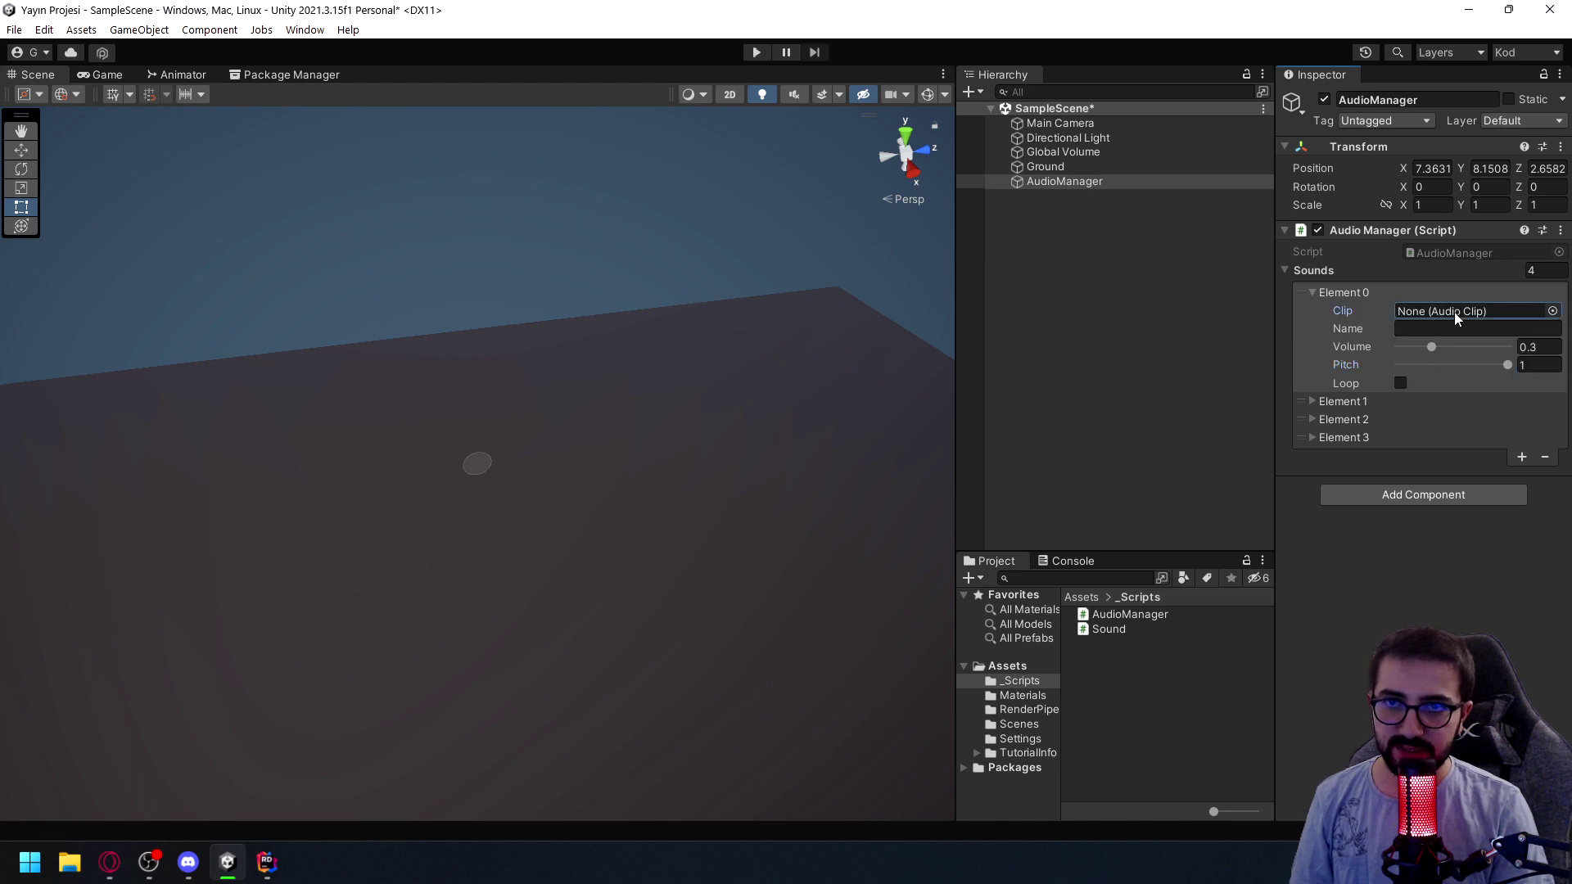
click(1553, 311)
click(1556, 299)
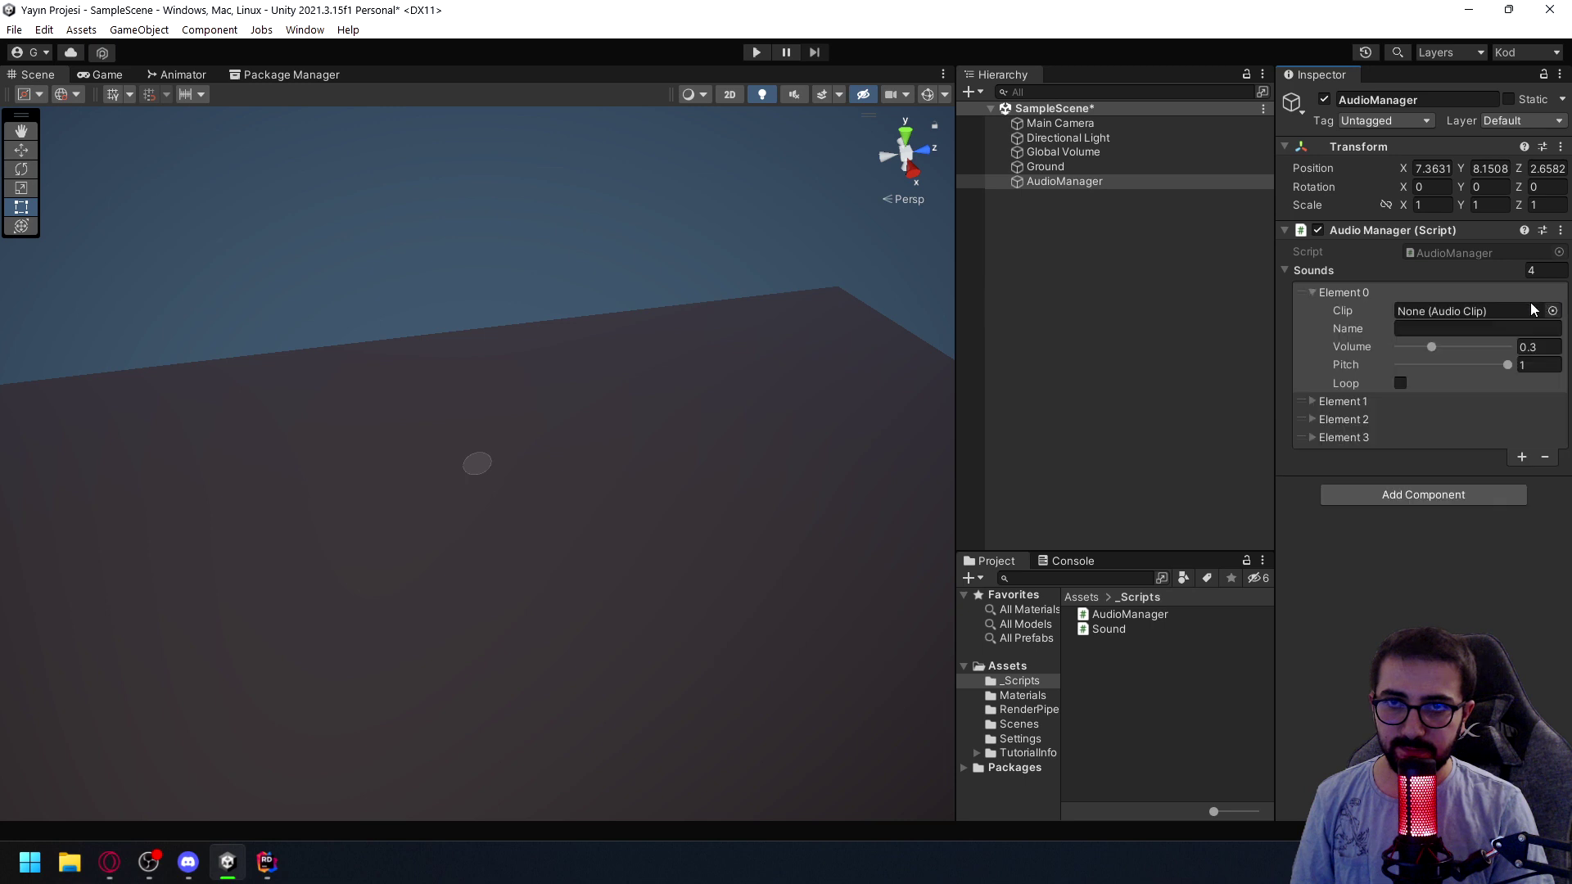
click(1553, 311)
click(1556, 299)
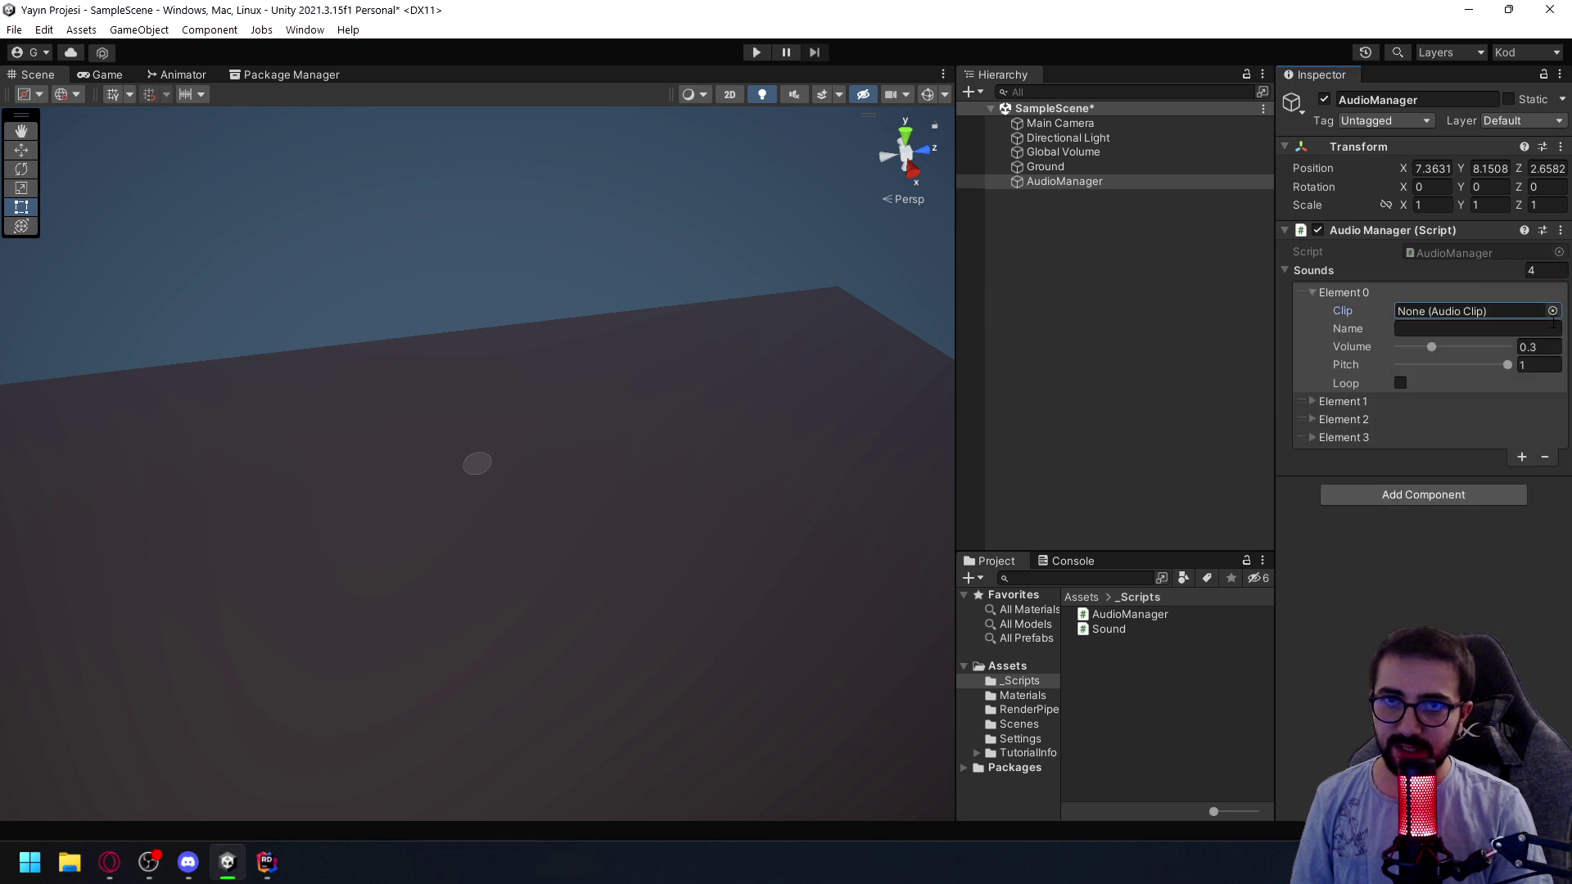
key(alt+Tab)
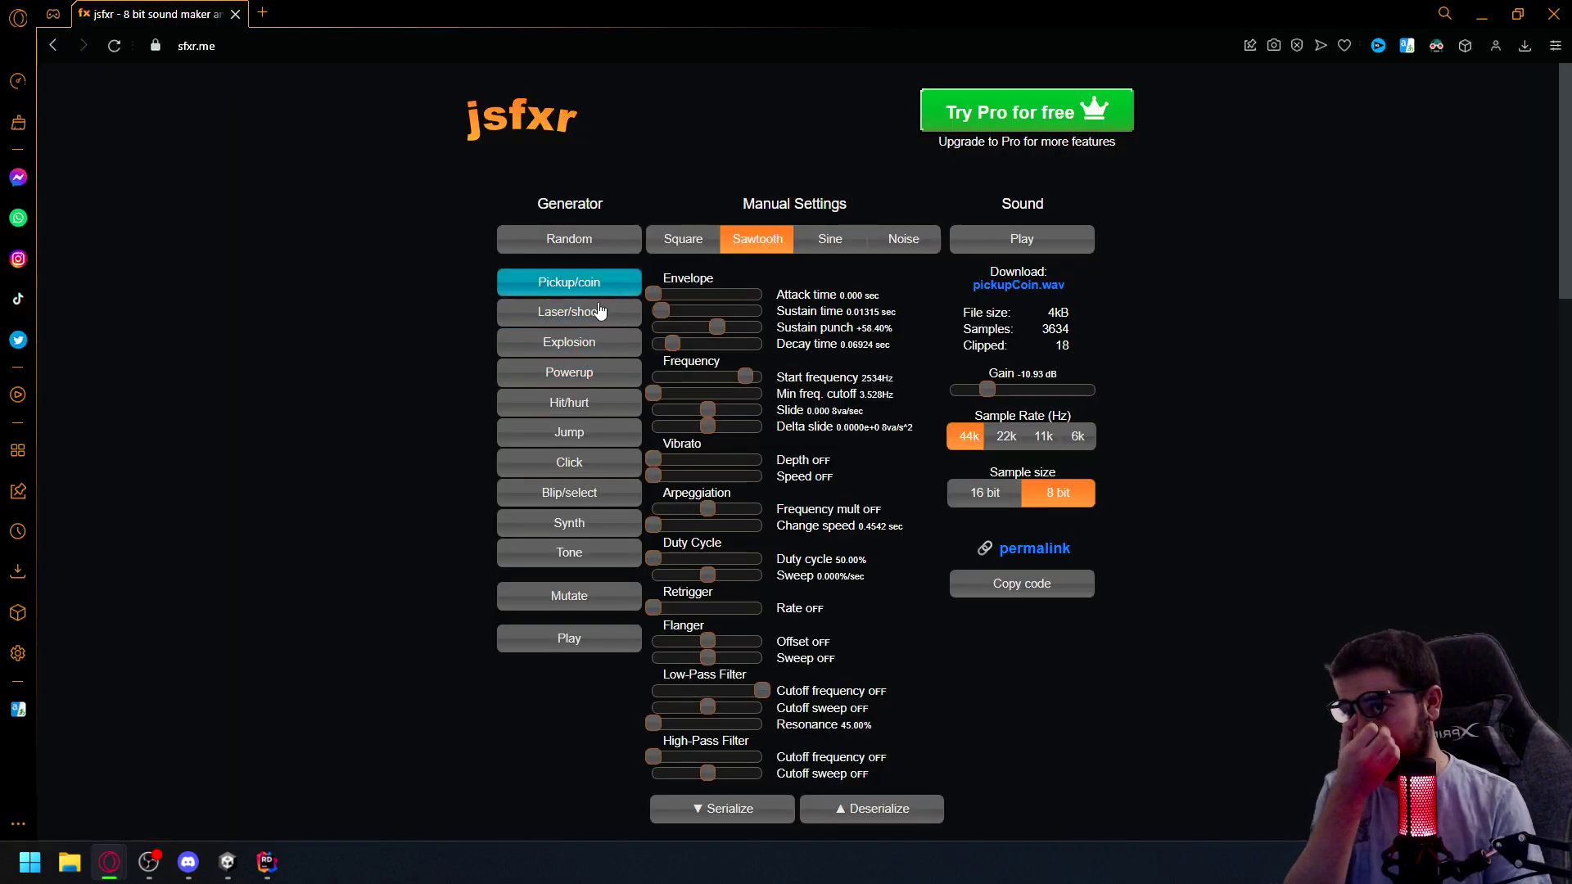
Audition jsfxr presets and download a Pickup/coin sound as pickupCoin.wav
click(569, 404)
click(558, 378)
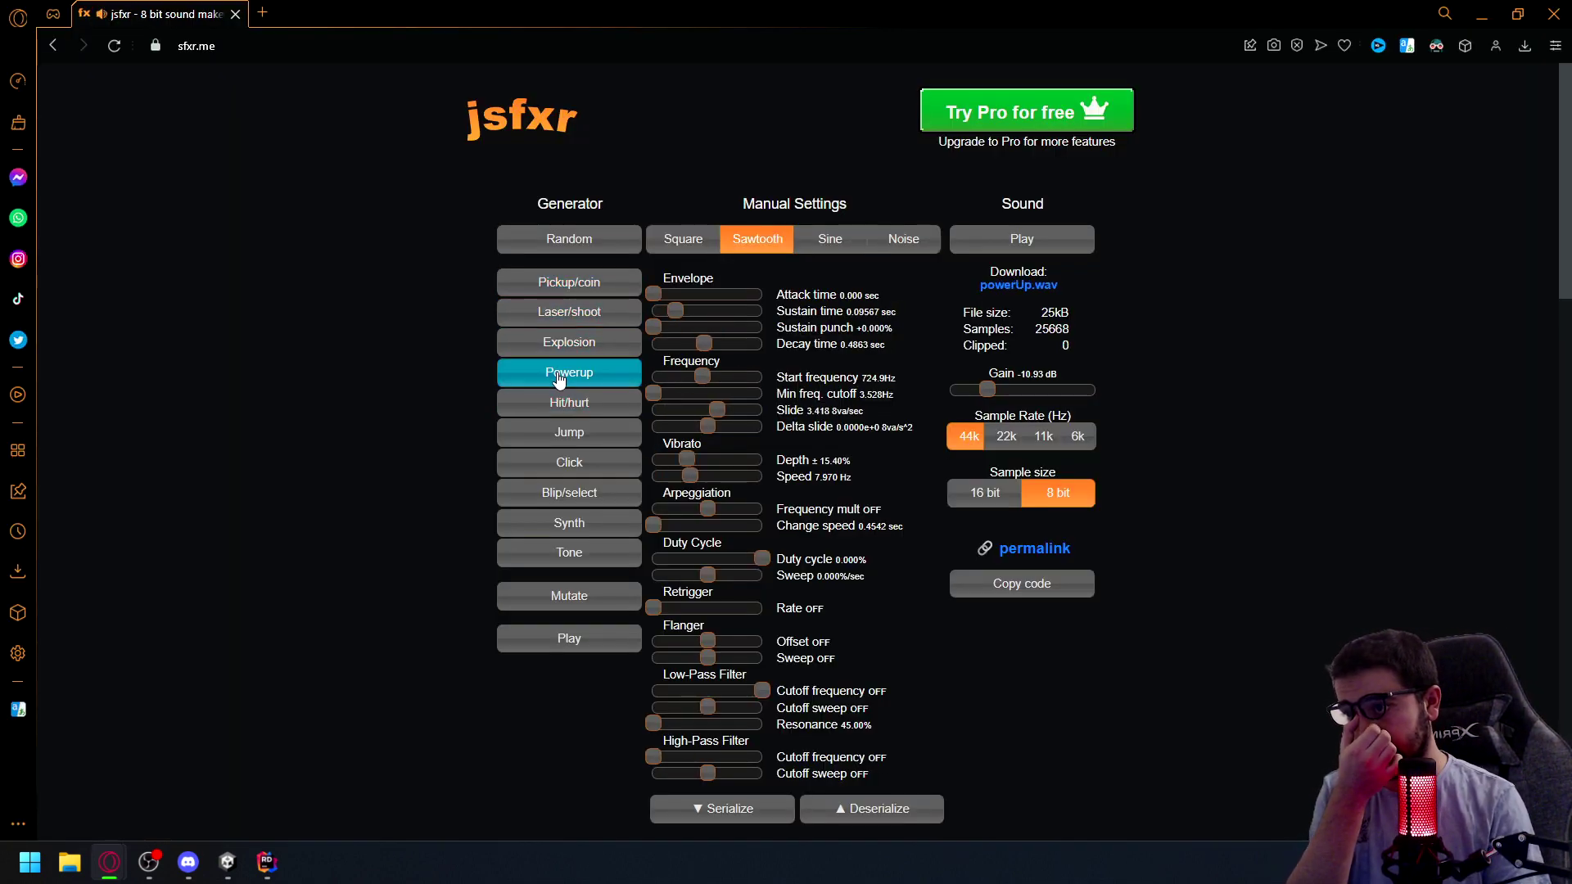
click(557, 344)
click(557, 320)
click(558, 319)
click(557, 320)
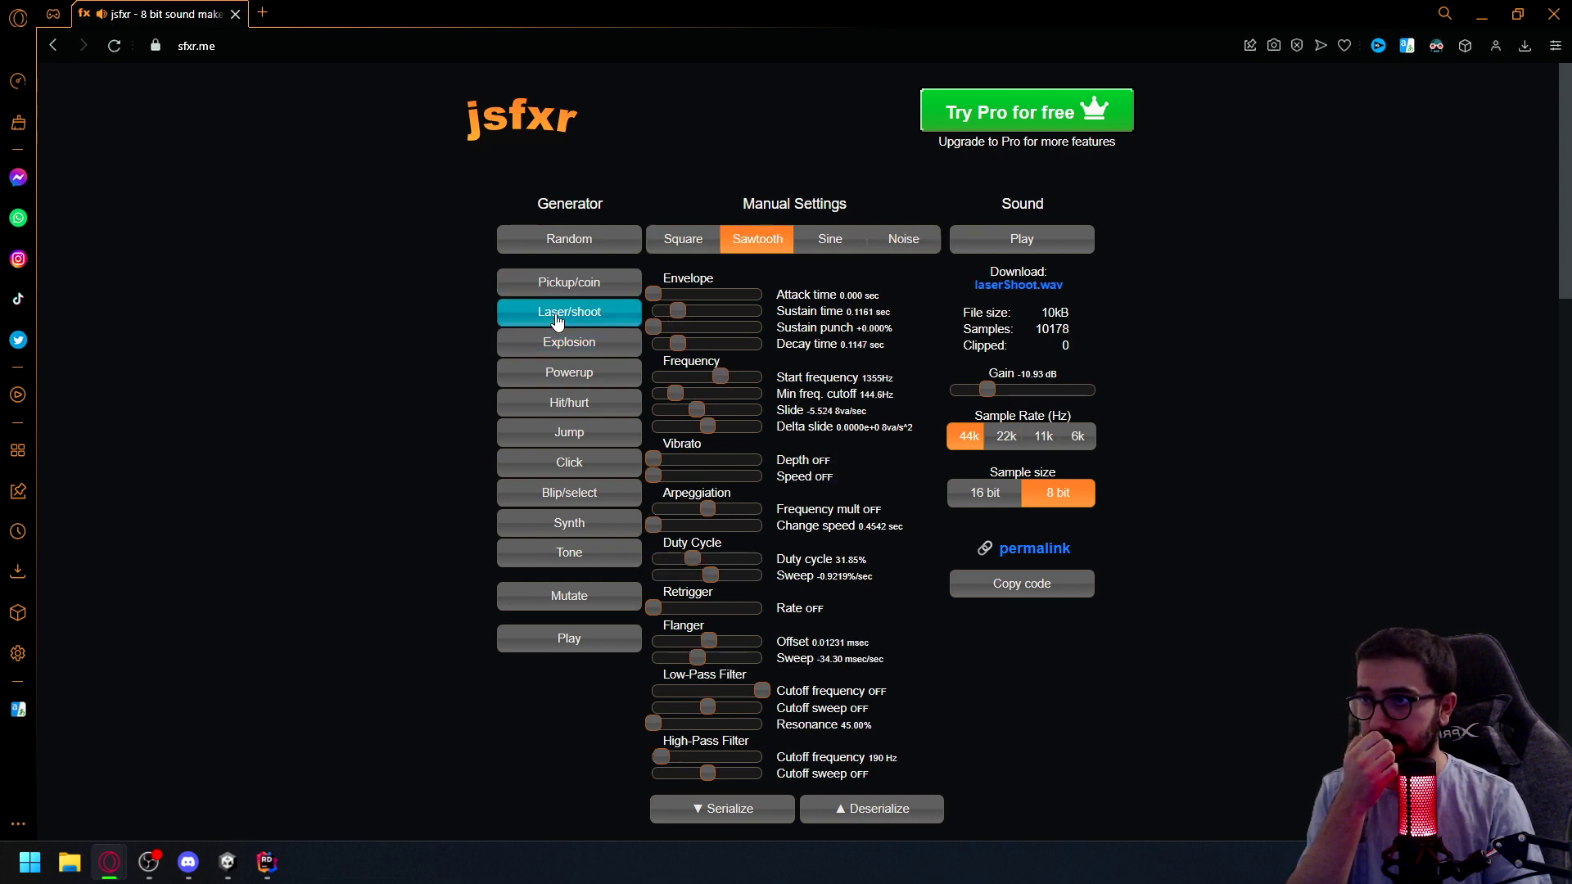
click(557, 320)
click(559, 286)
scroll(558, 287, down, 1)
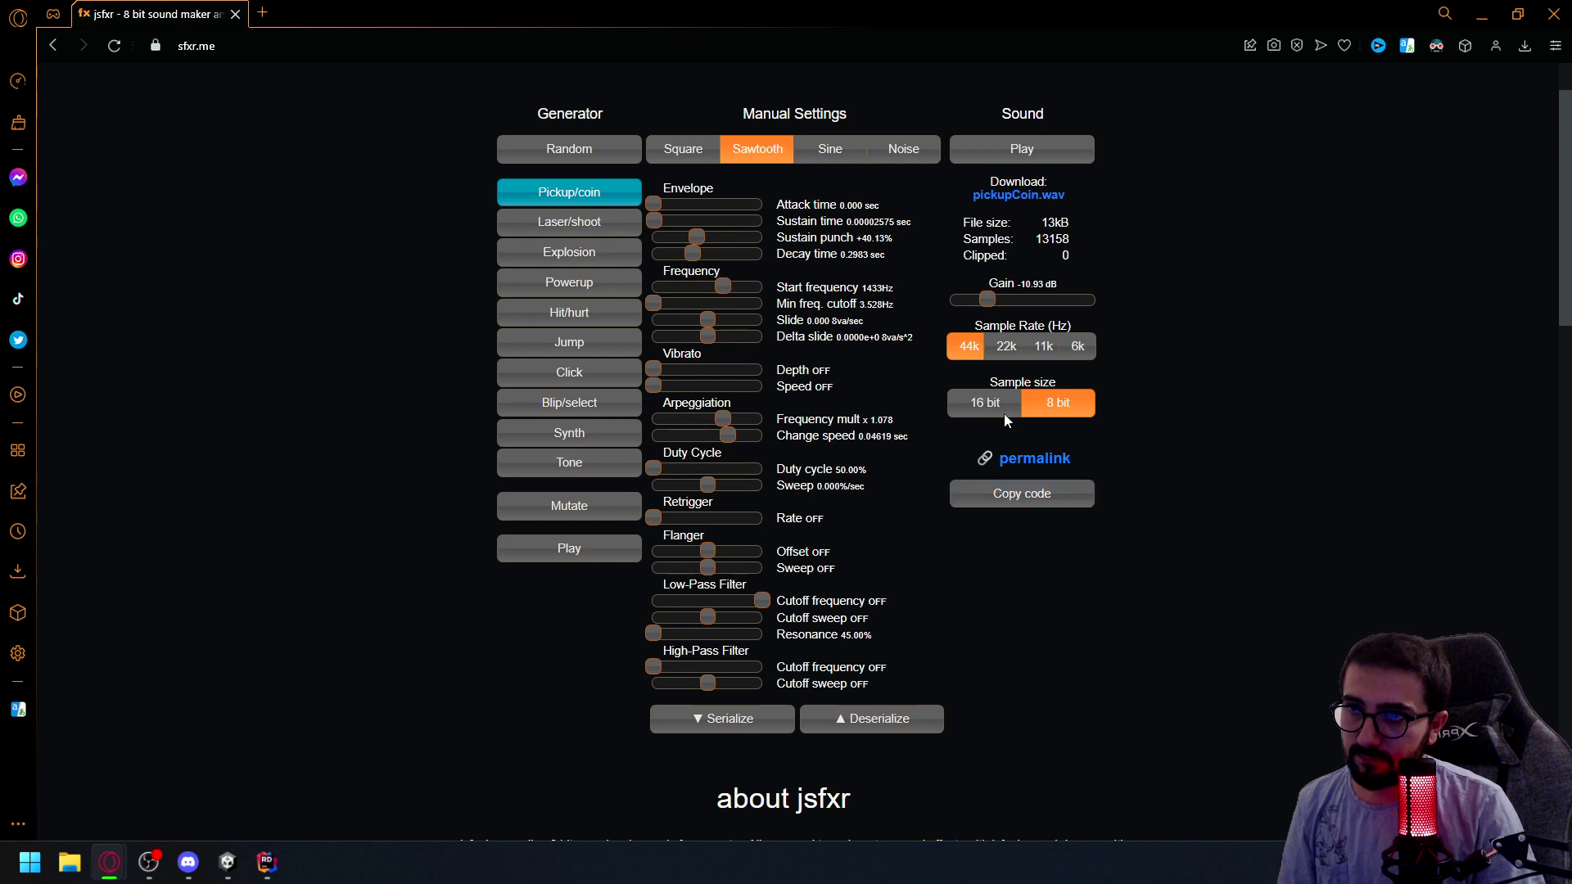
click(1018, 195)
Generate a Blip/select sound, download it as blipSelect.wav, and open the downloads folder
click(577, 374)
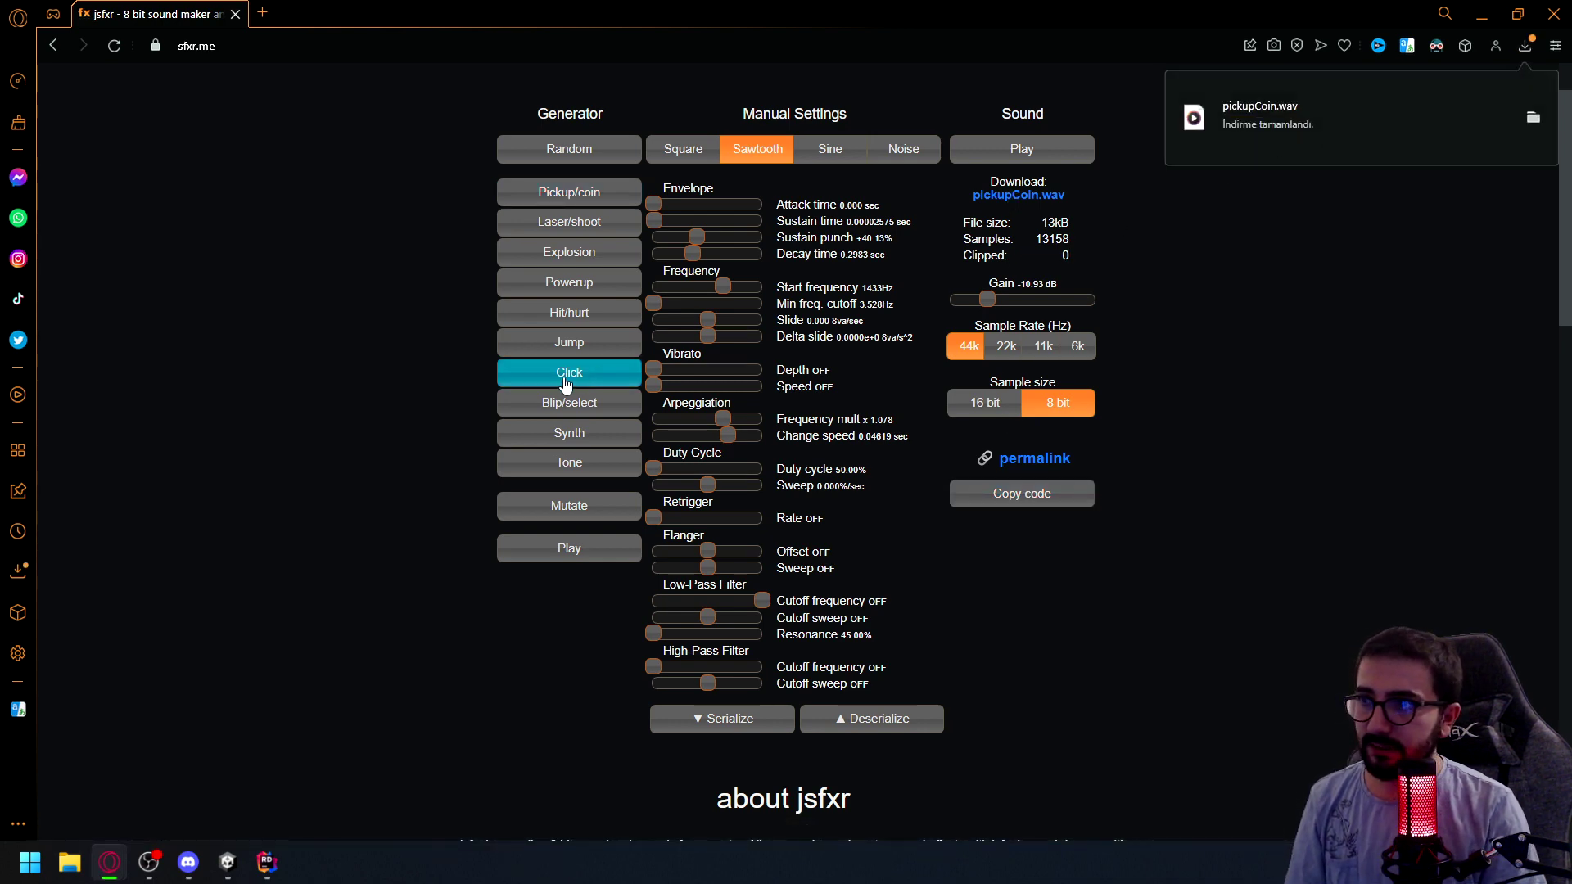
click(561, 383)
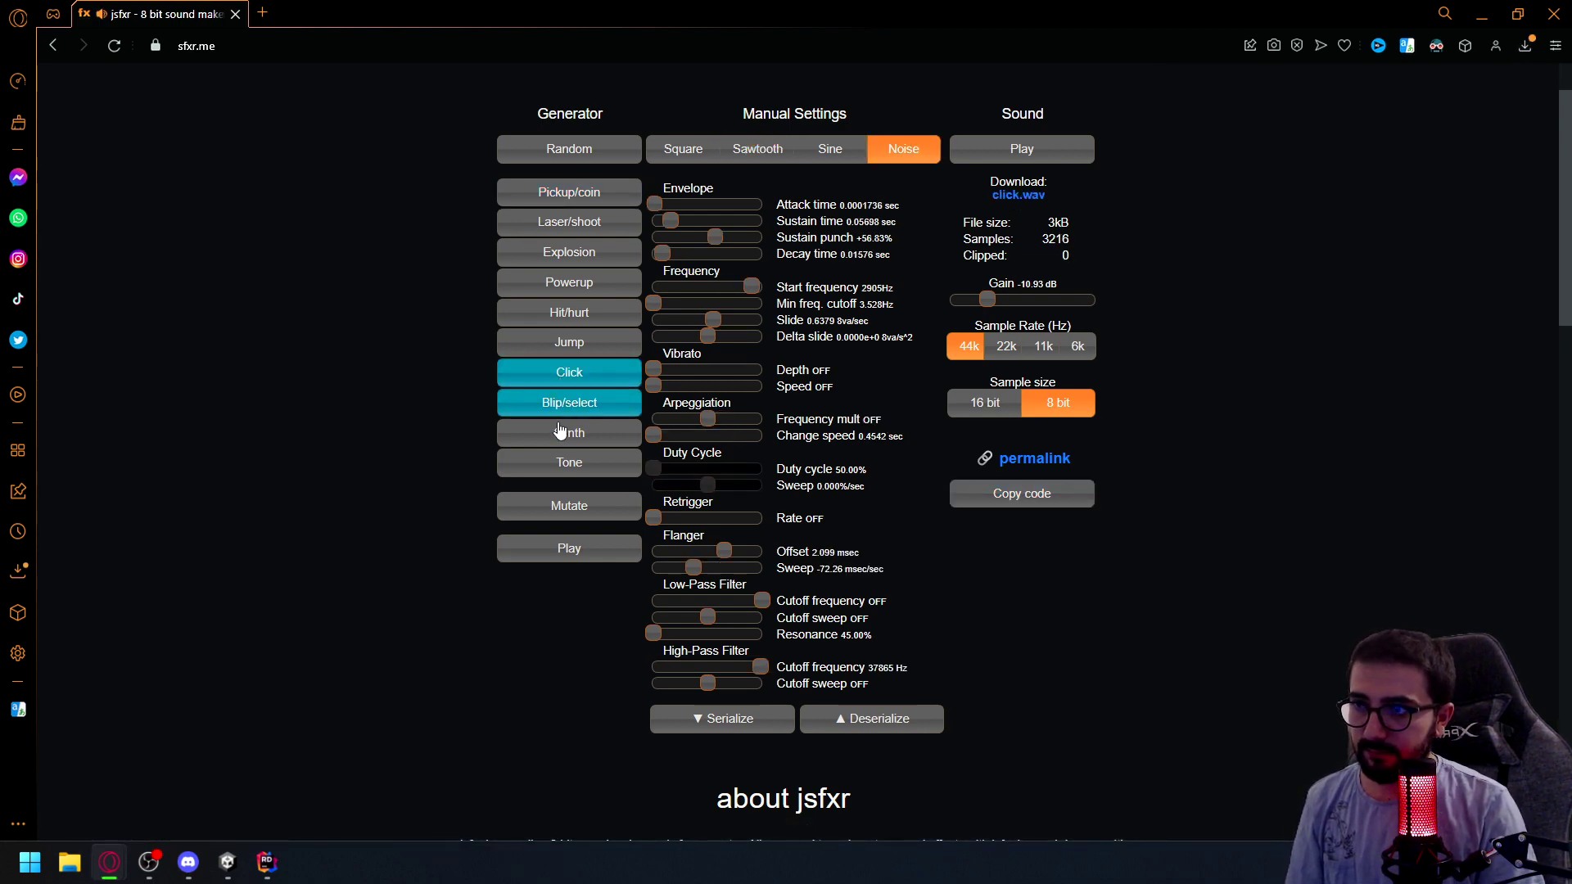
click(565, 253)
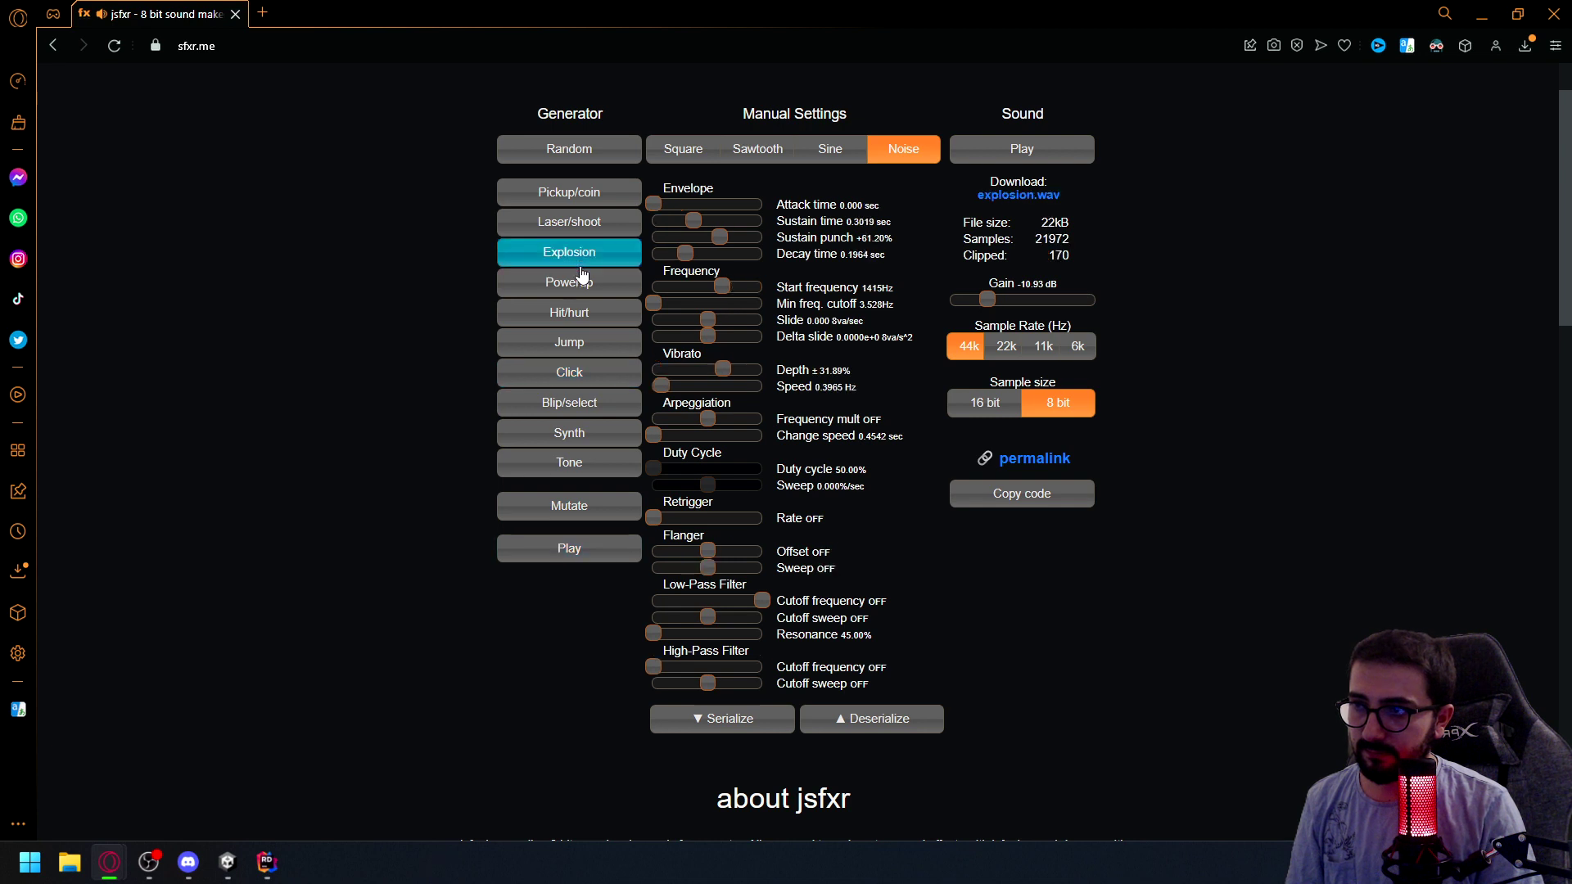
click(592, 318)
click(595, 343)
click(597, 373)
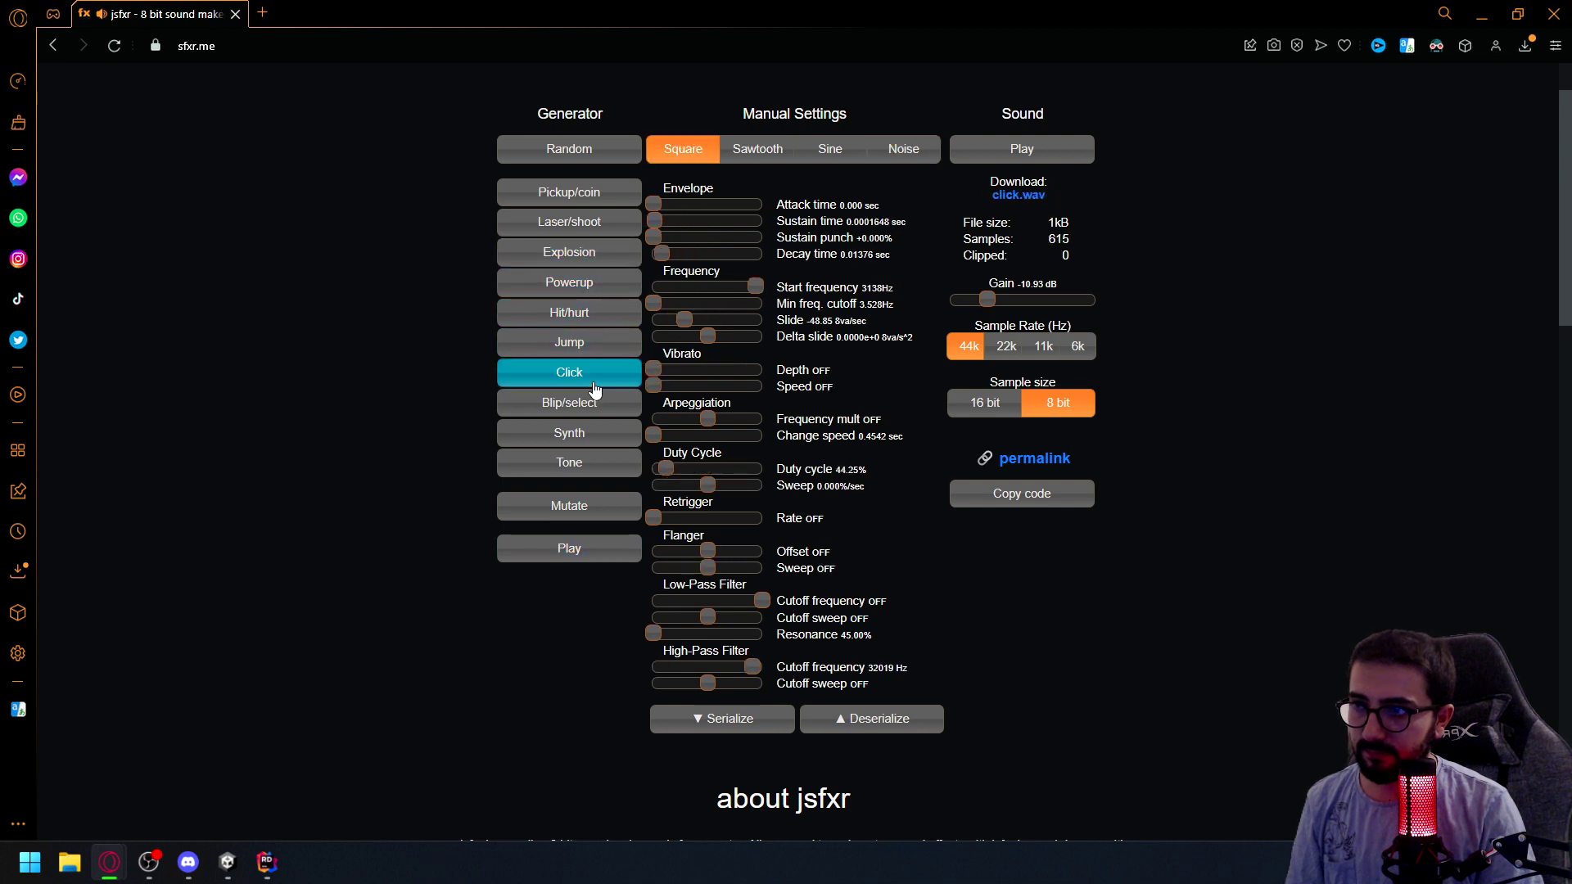
click(593, 403)
click(593, 409)
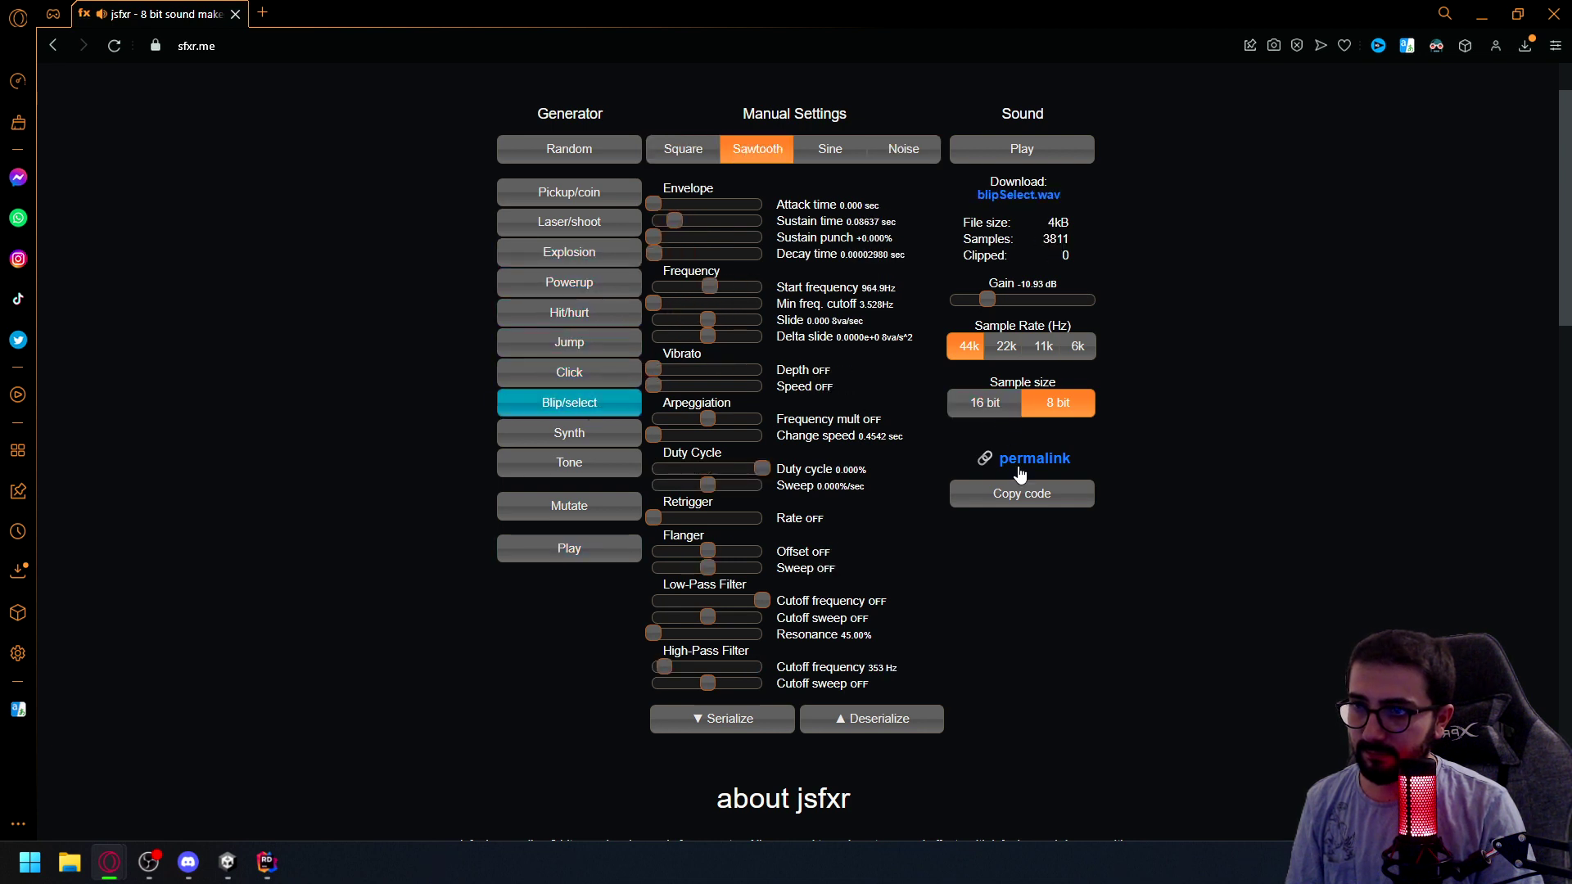
click(1007, 197)
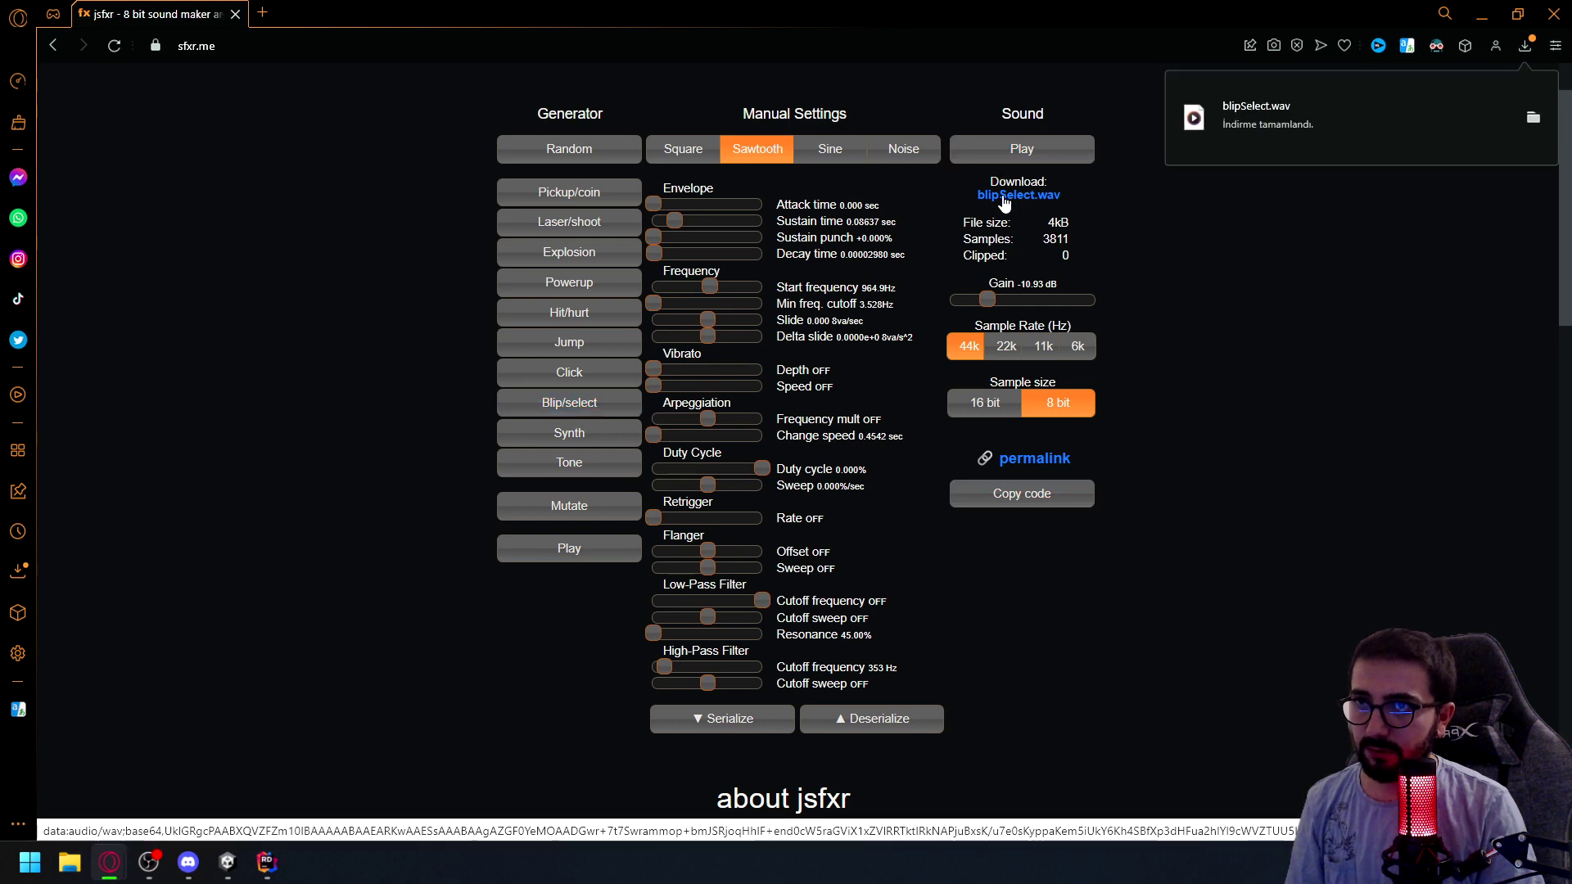
click(1533, 117)
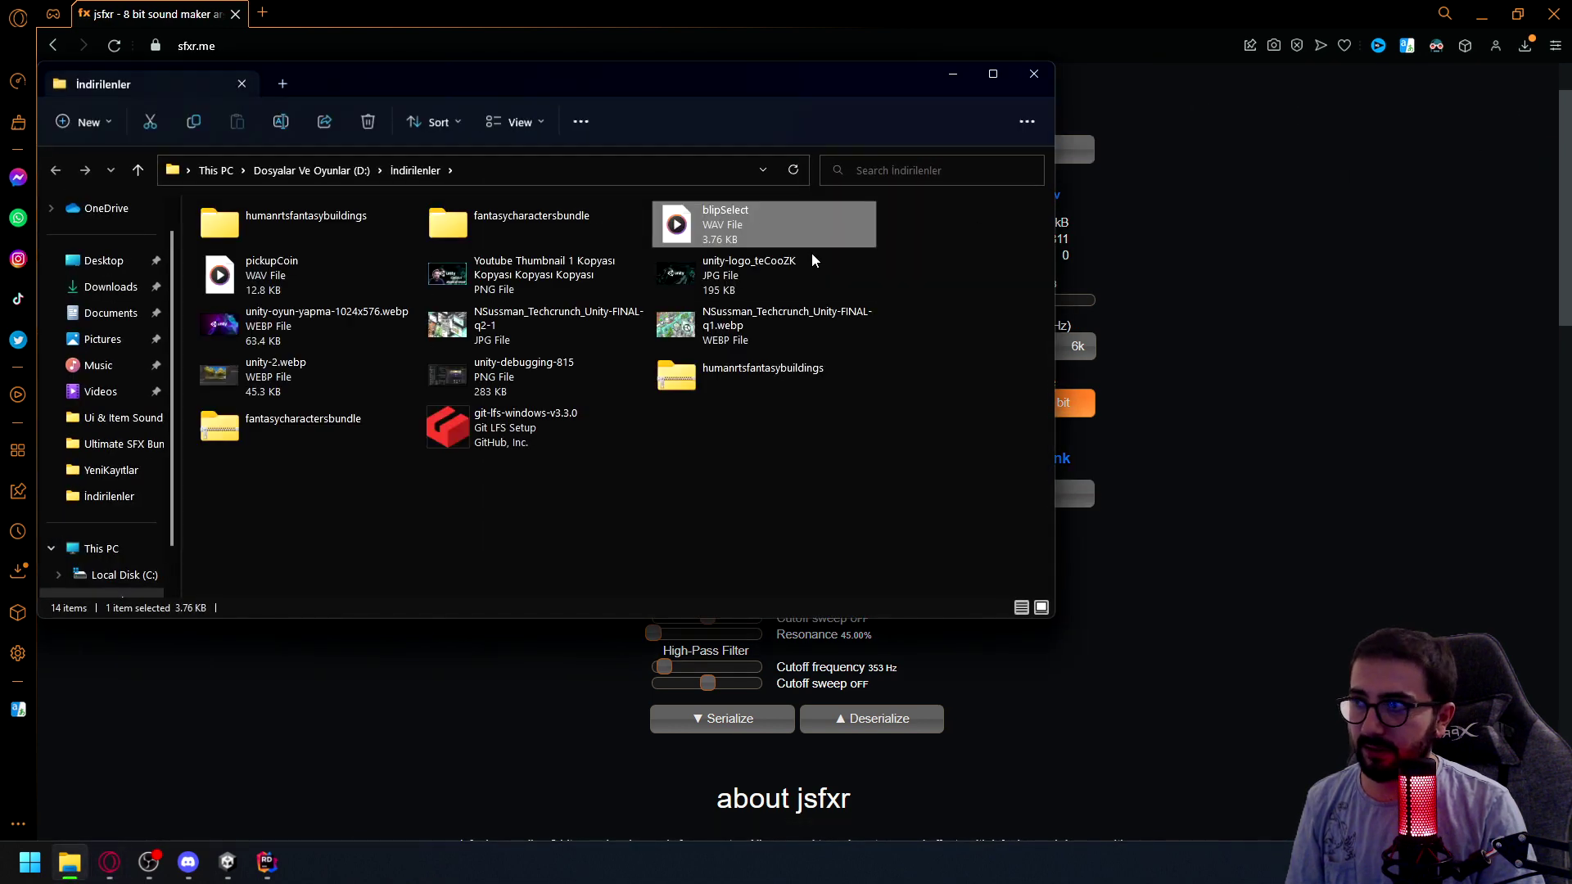
Move the downloads window aside and bring Unity's Assets folder into view
drag(746, 90, 1183, 217)
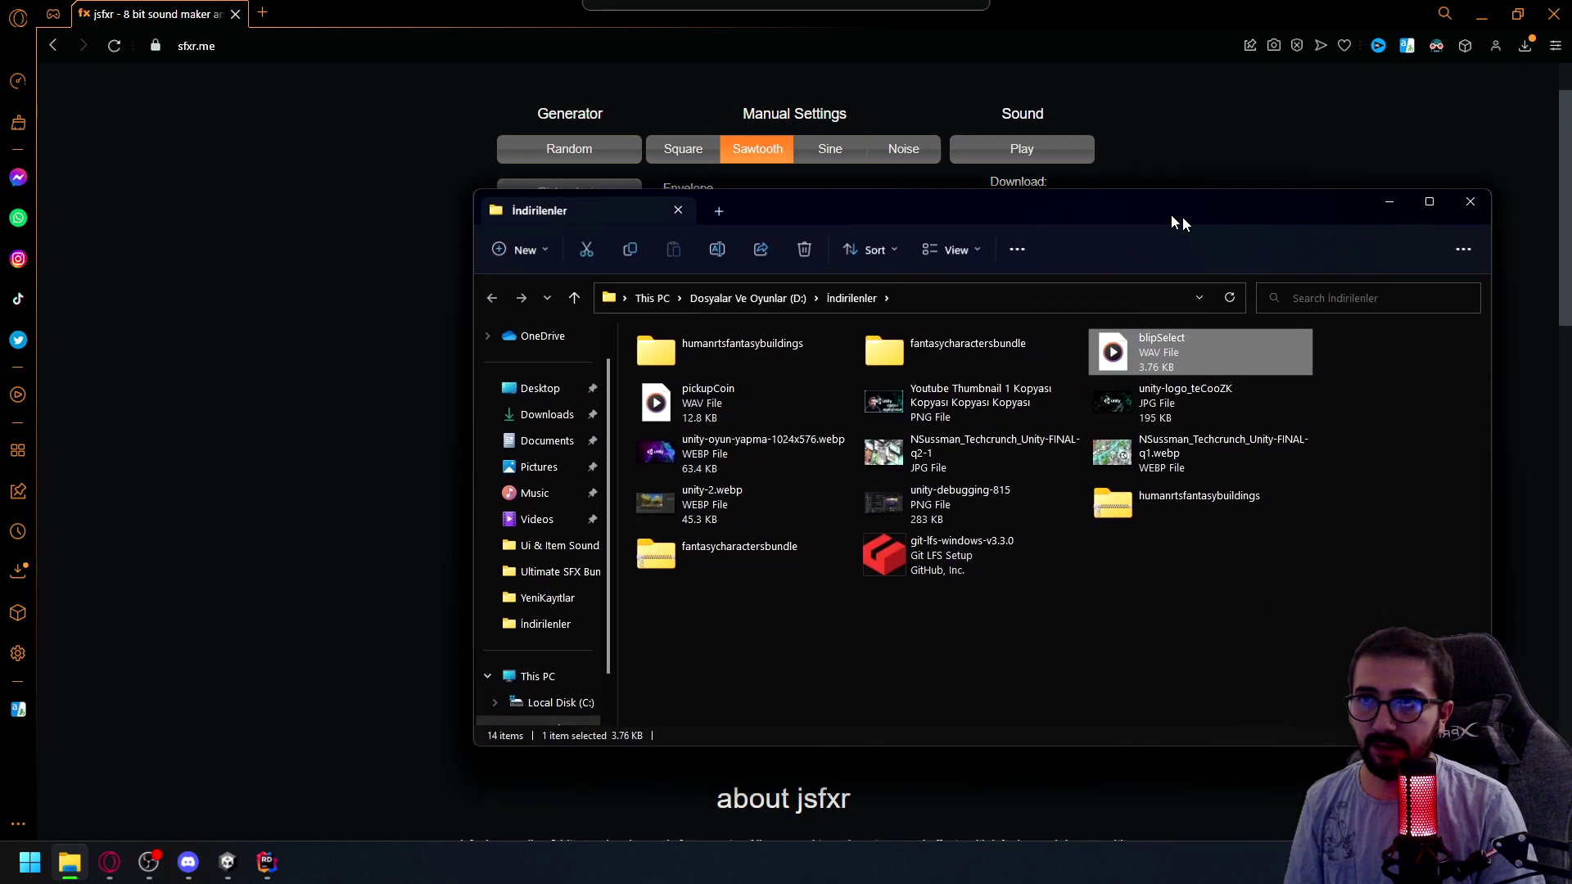
click(1482, 20)
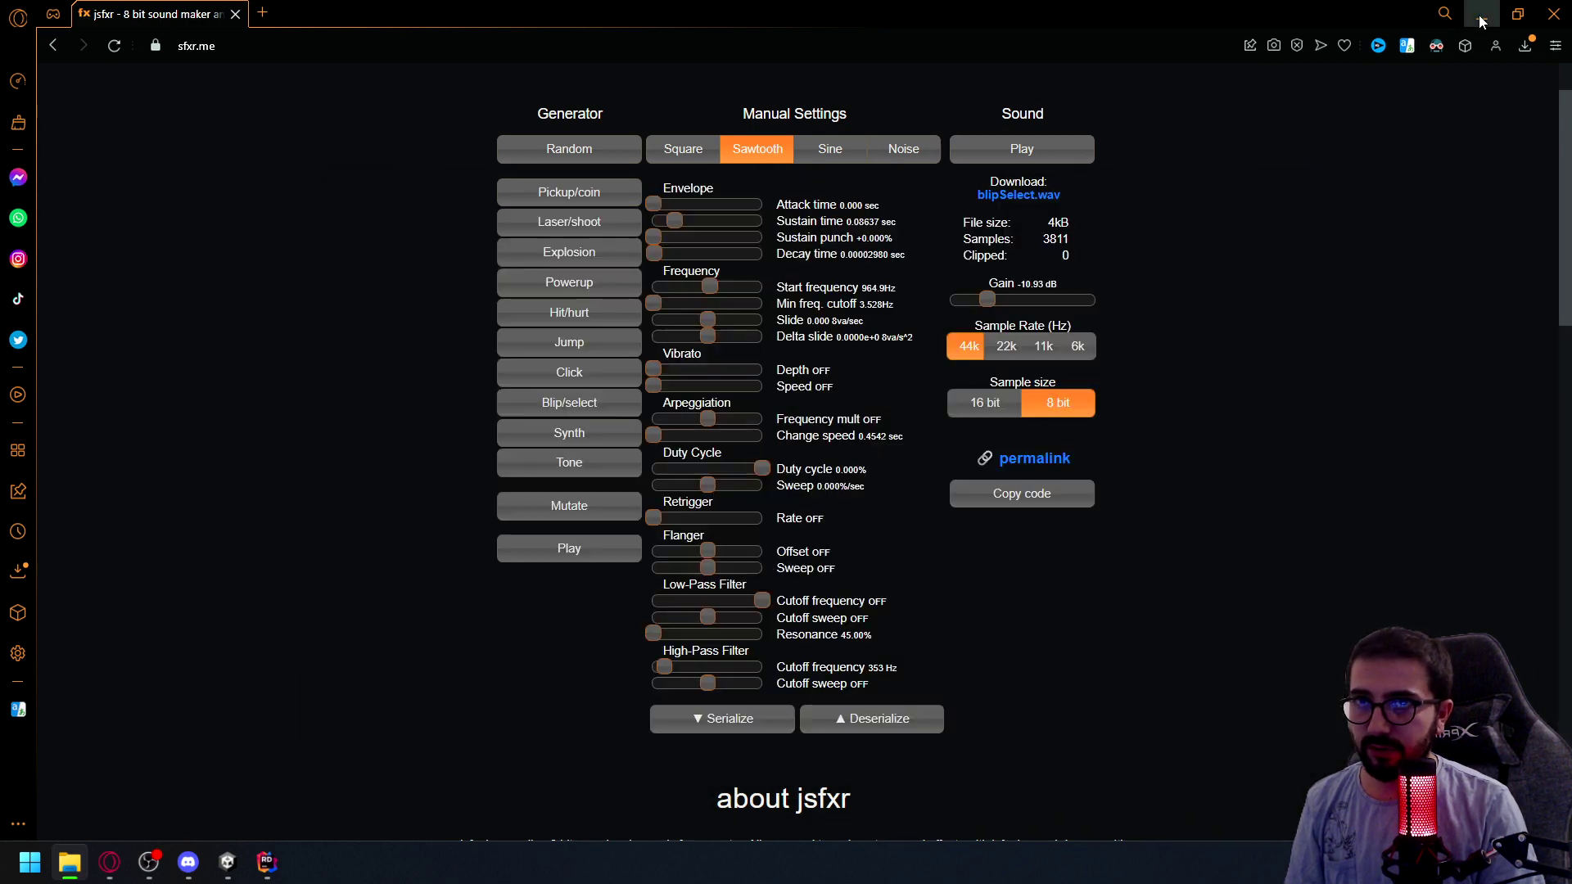
click(1482, 21)
drag(837, 194, 592, 110)
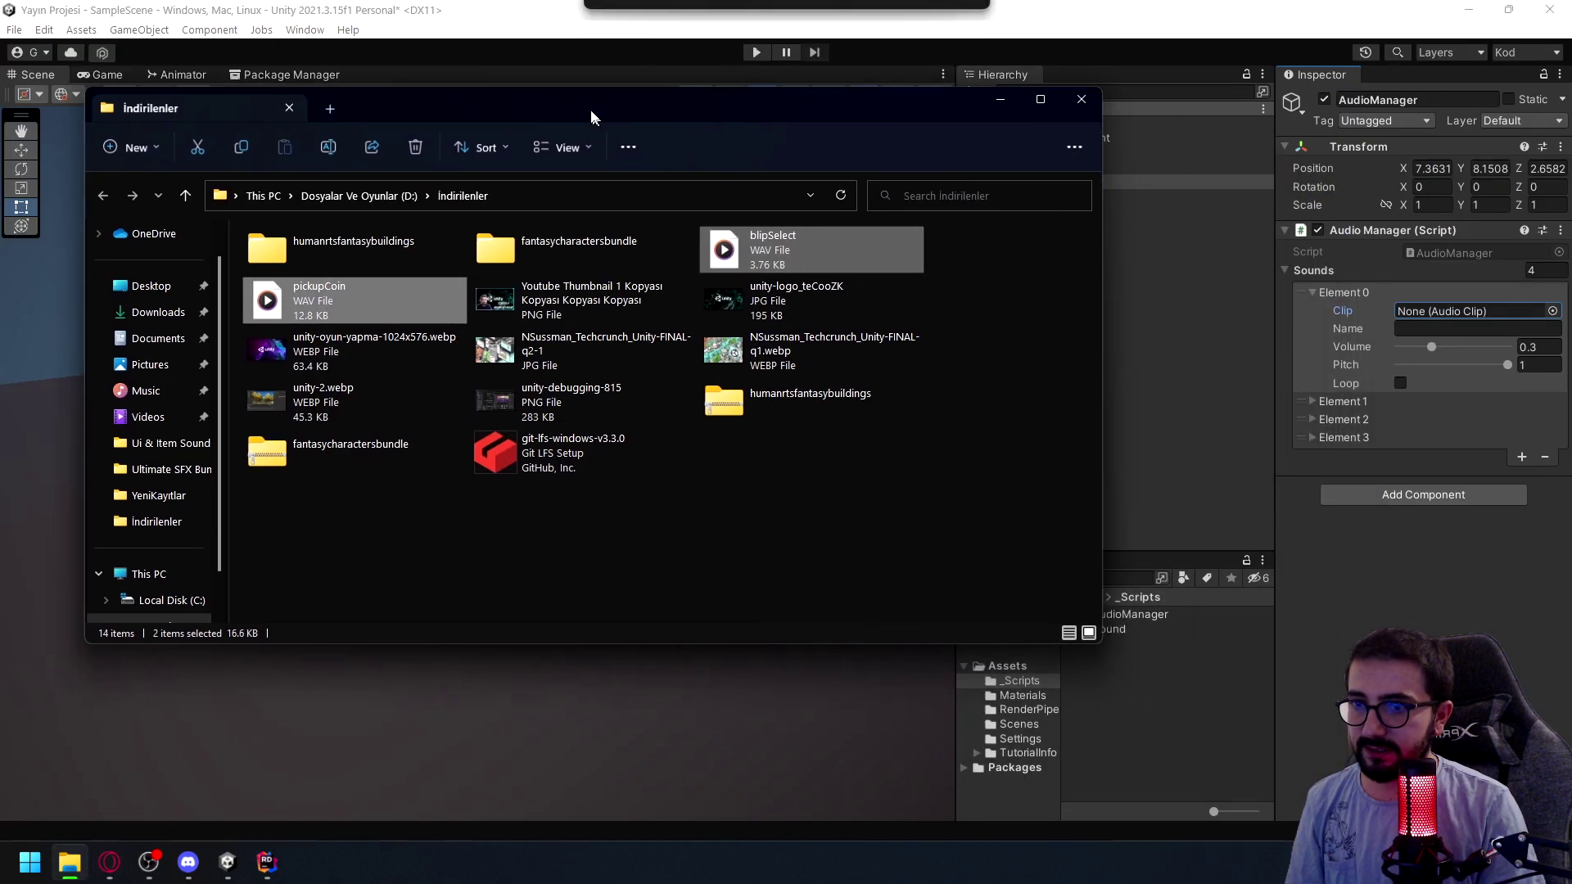
click(1101, 668)
click(1085, 601)
Create a new folder named Sounds in Assets
right_click(1117, 681)
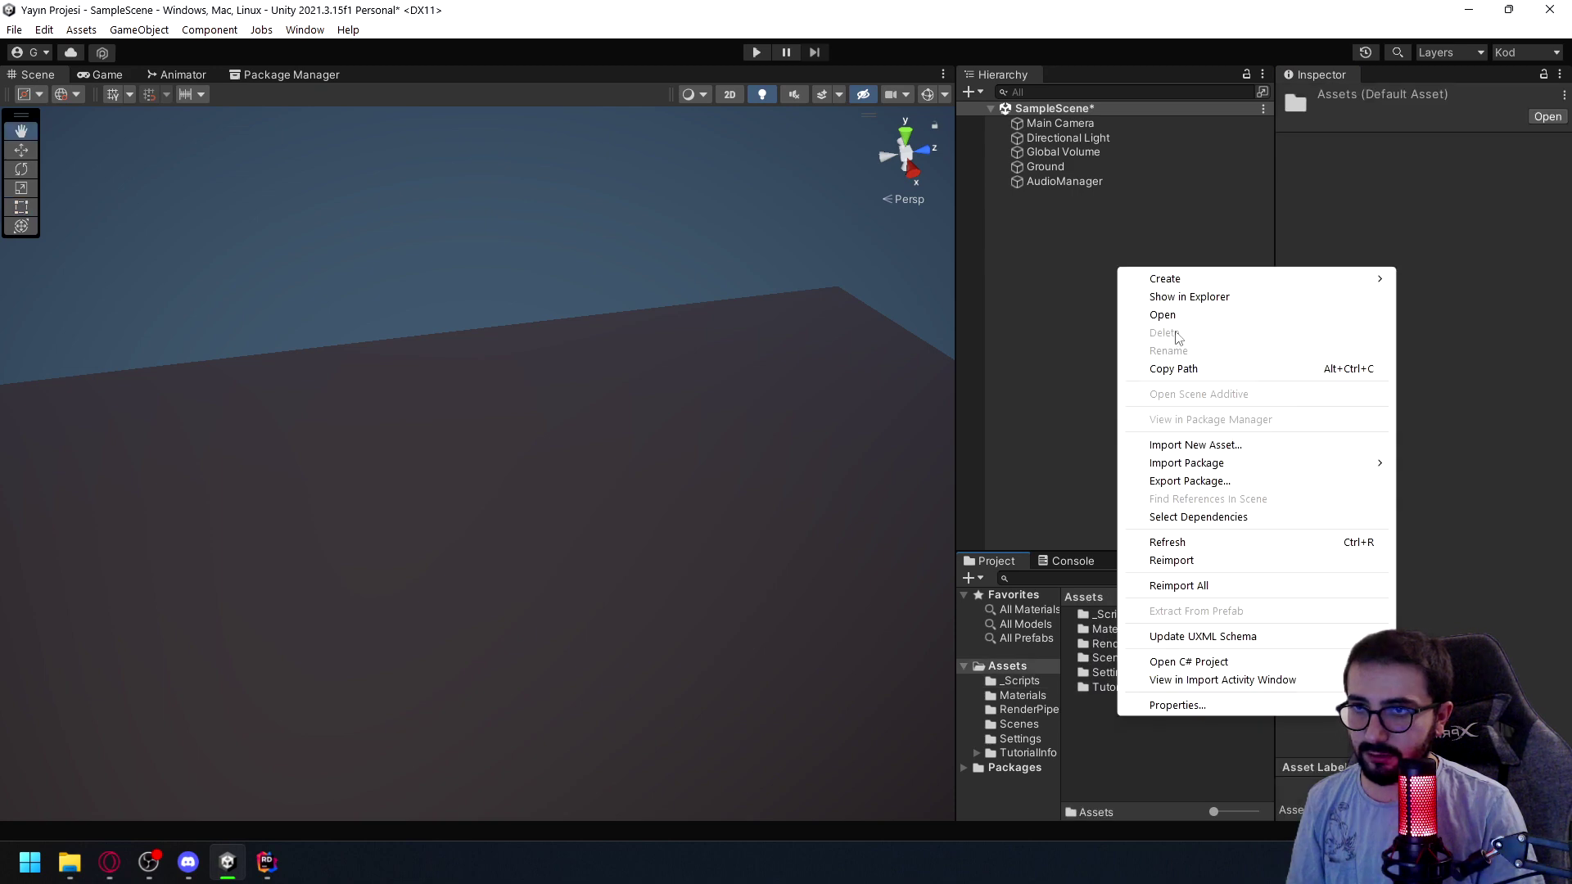
mouse_move(1193, 279)
click(942, 33)
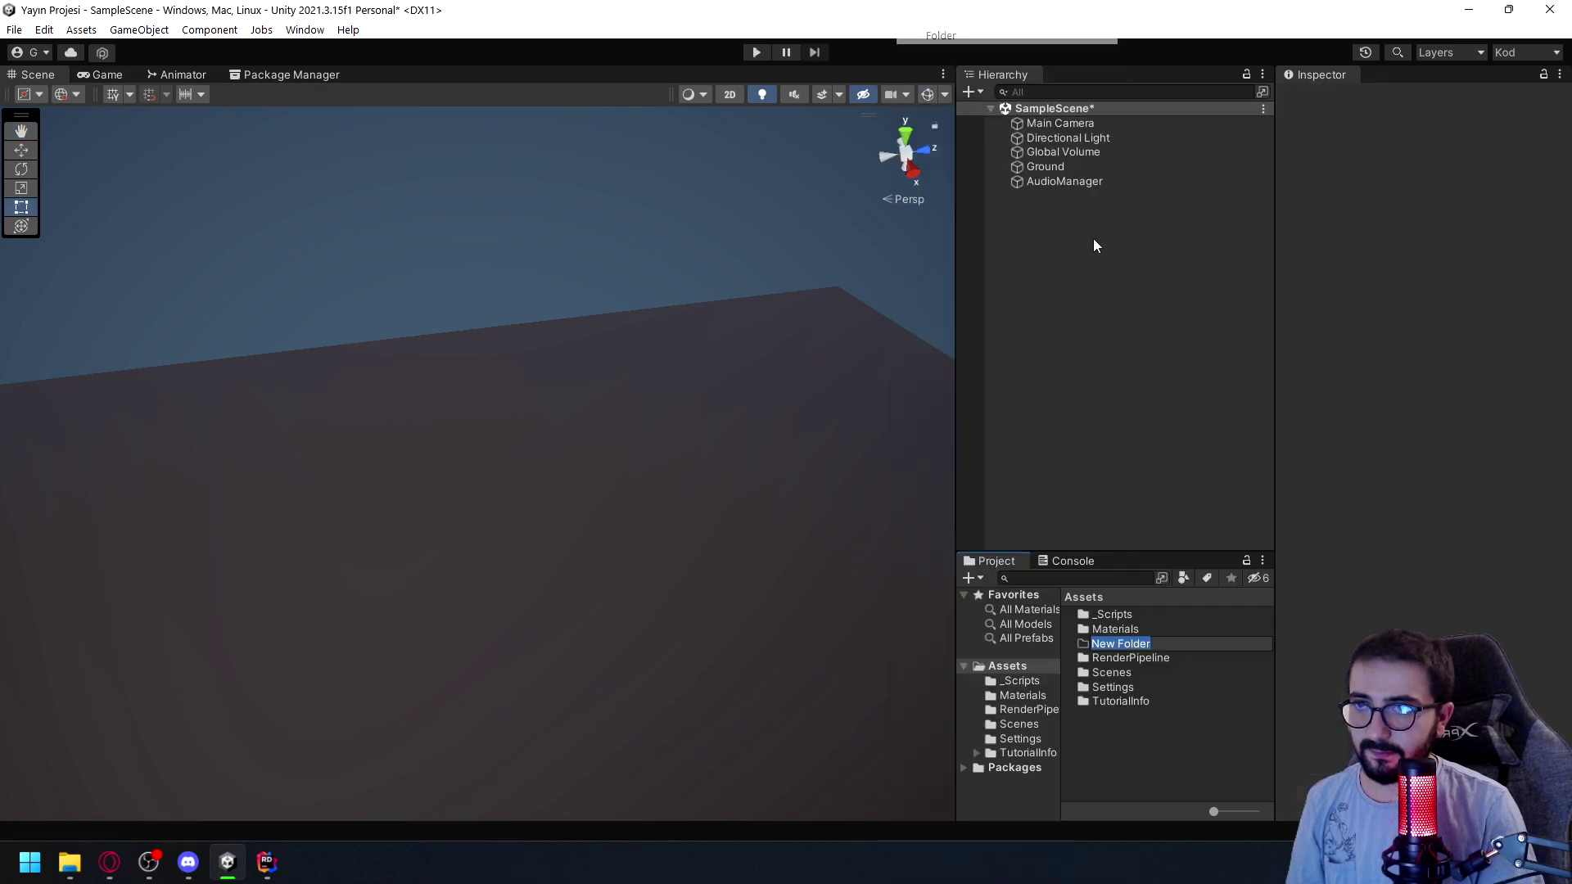
text(Sounds)
key(Return)
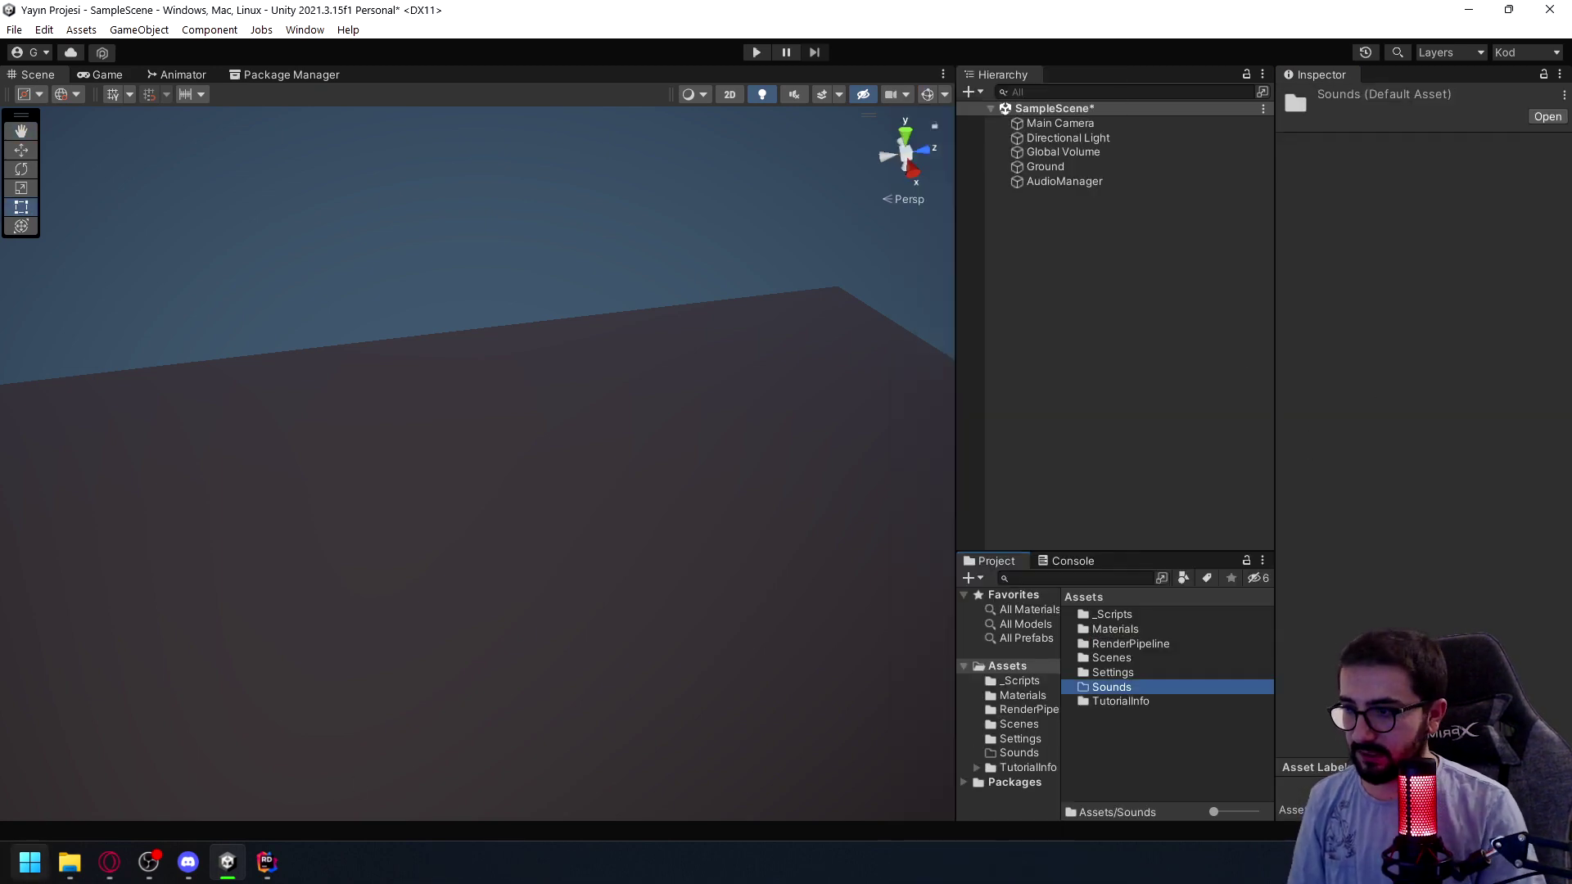
Close the downloads window and open the Sounds folder to see the imported clips
click(70, 859)
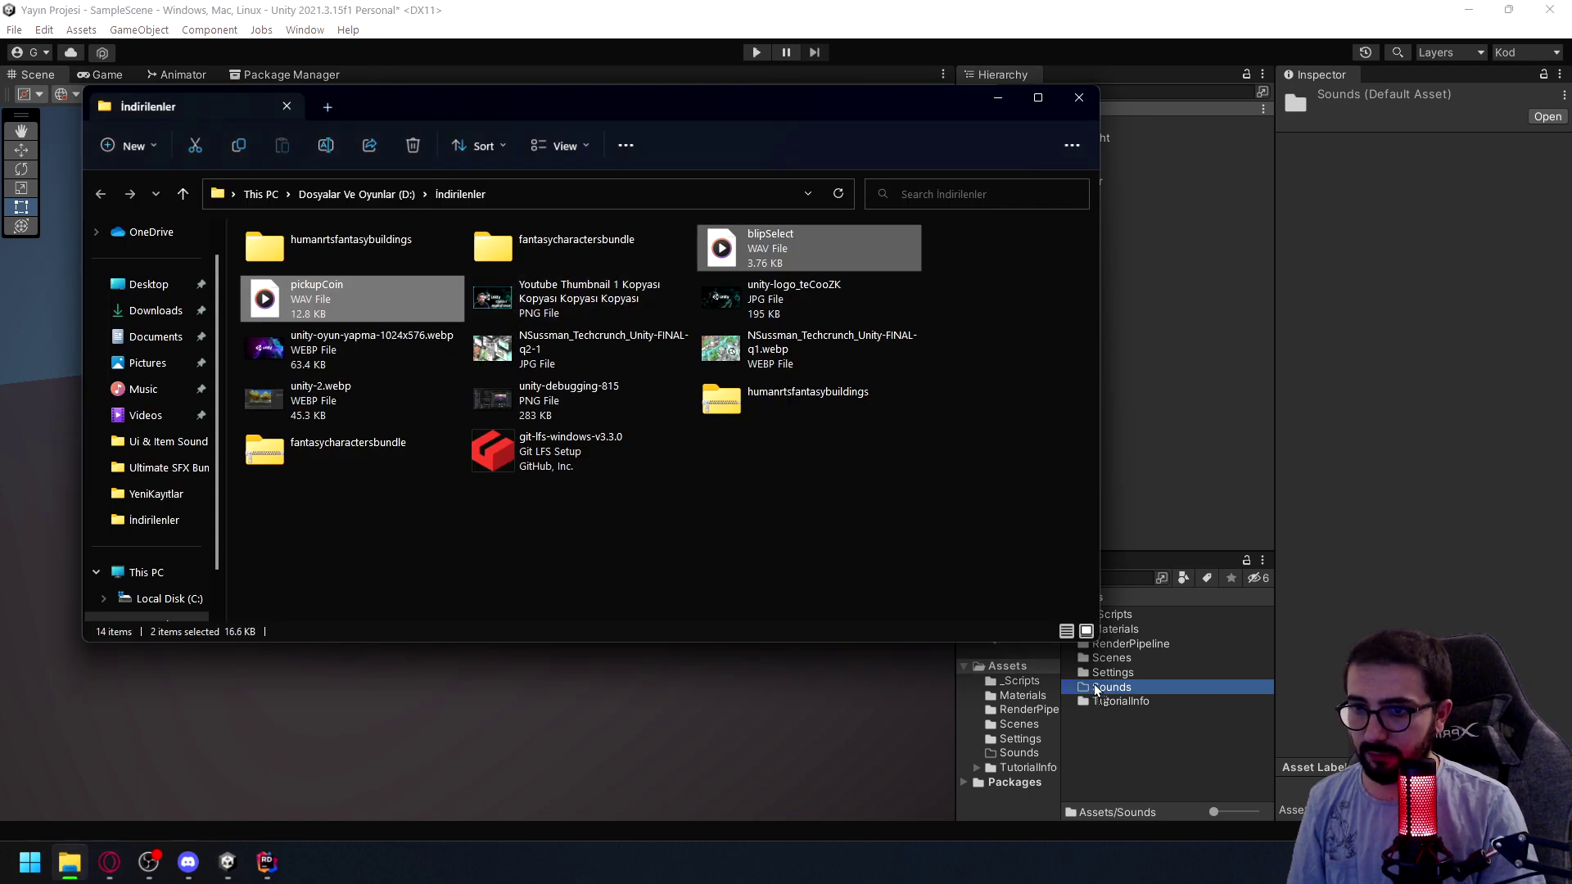
click(1086, 107)
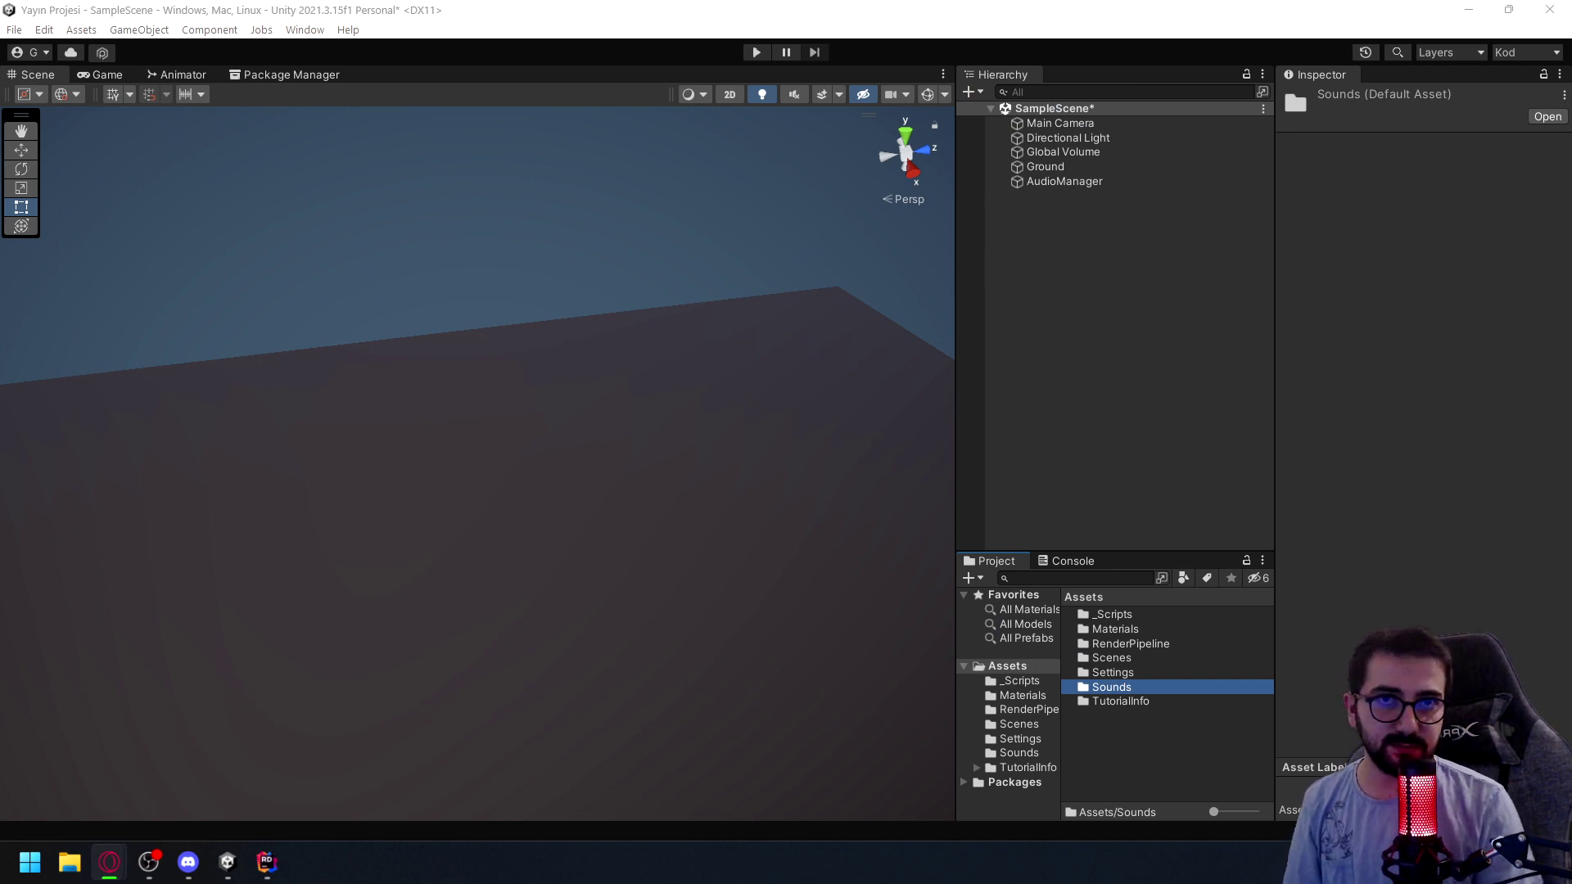
double_click(1111, 687)
click(1121, 643)
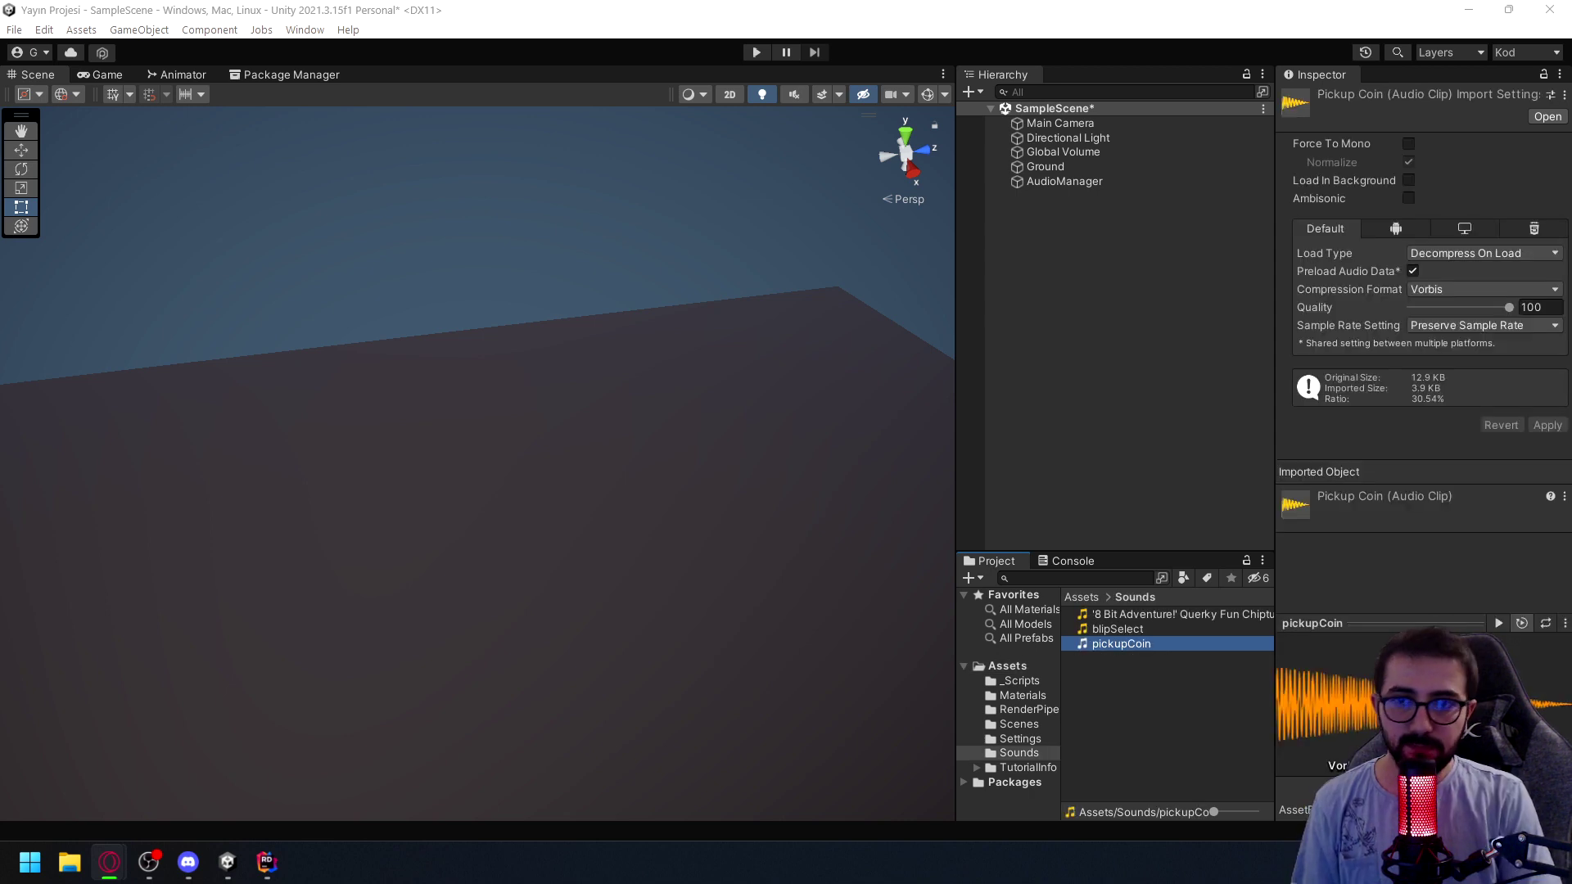
Inspect and preview the chiptune music clip, then inspect the blipSelect clip
click(1130, 615)
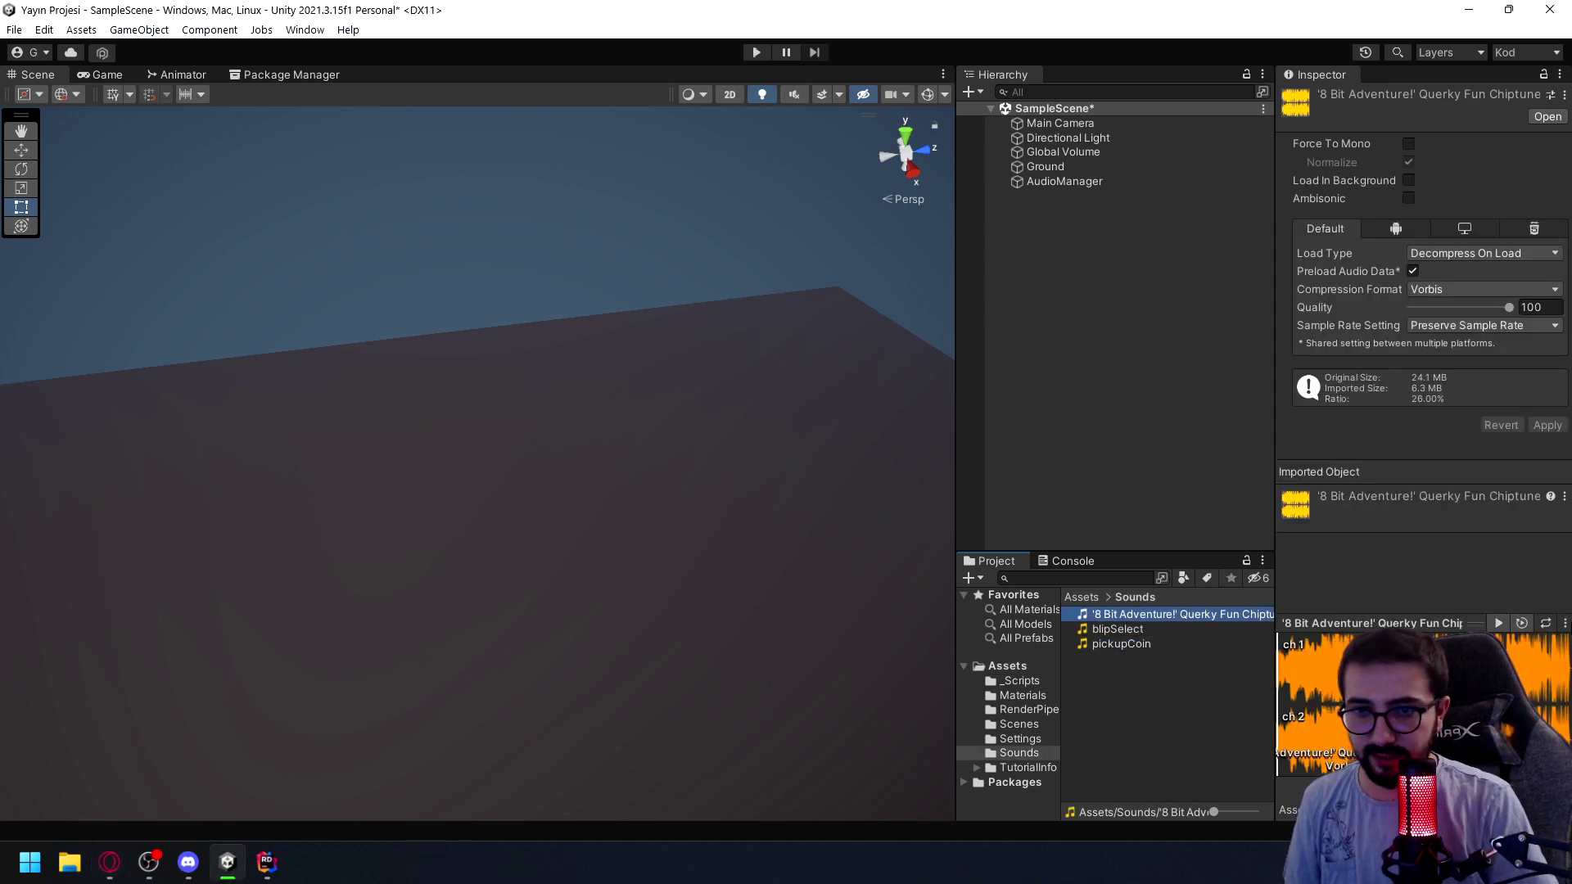
click(1498, 625)
click(1124, 665)
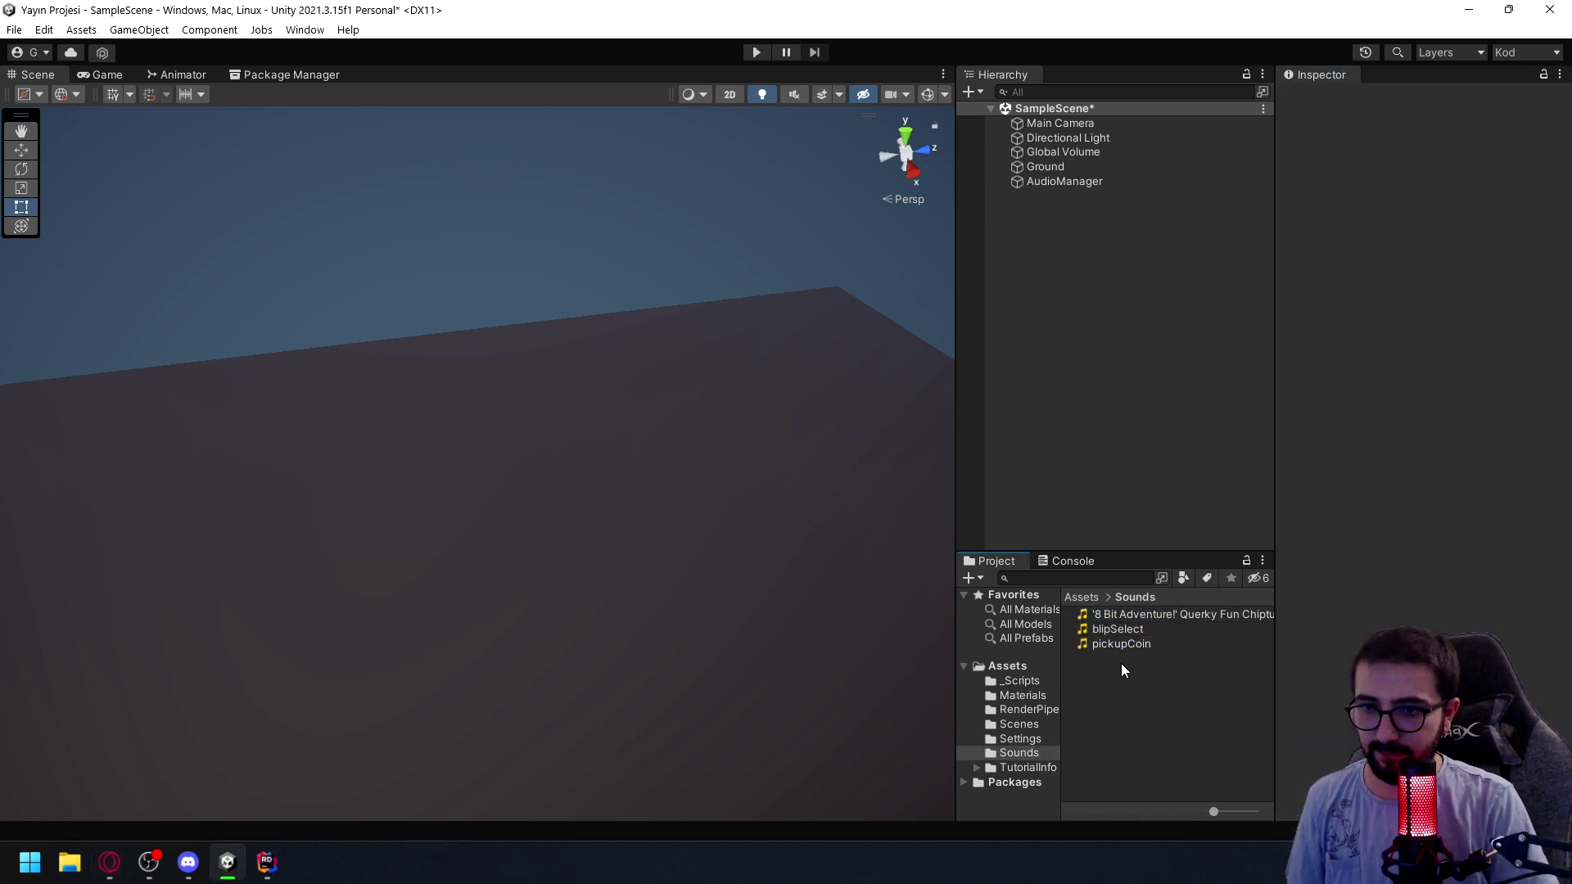
click(1098, 629)
click(1119, 718)
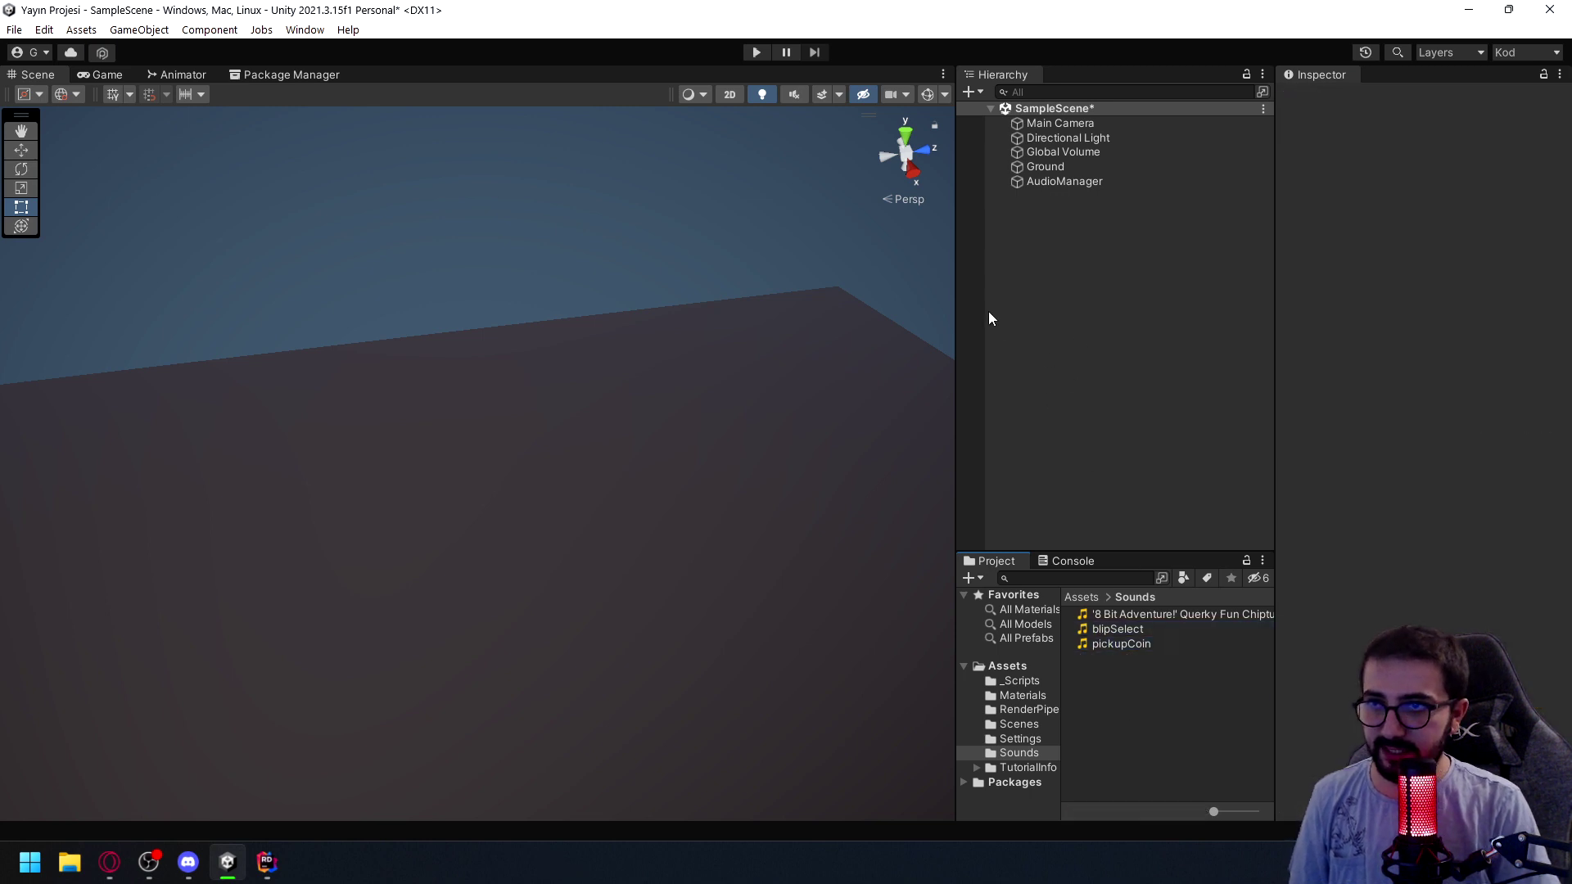
click(1060, 182)
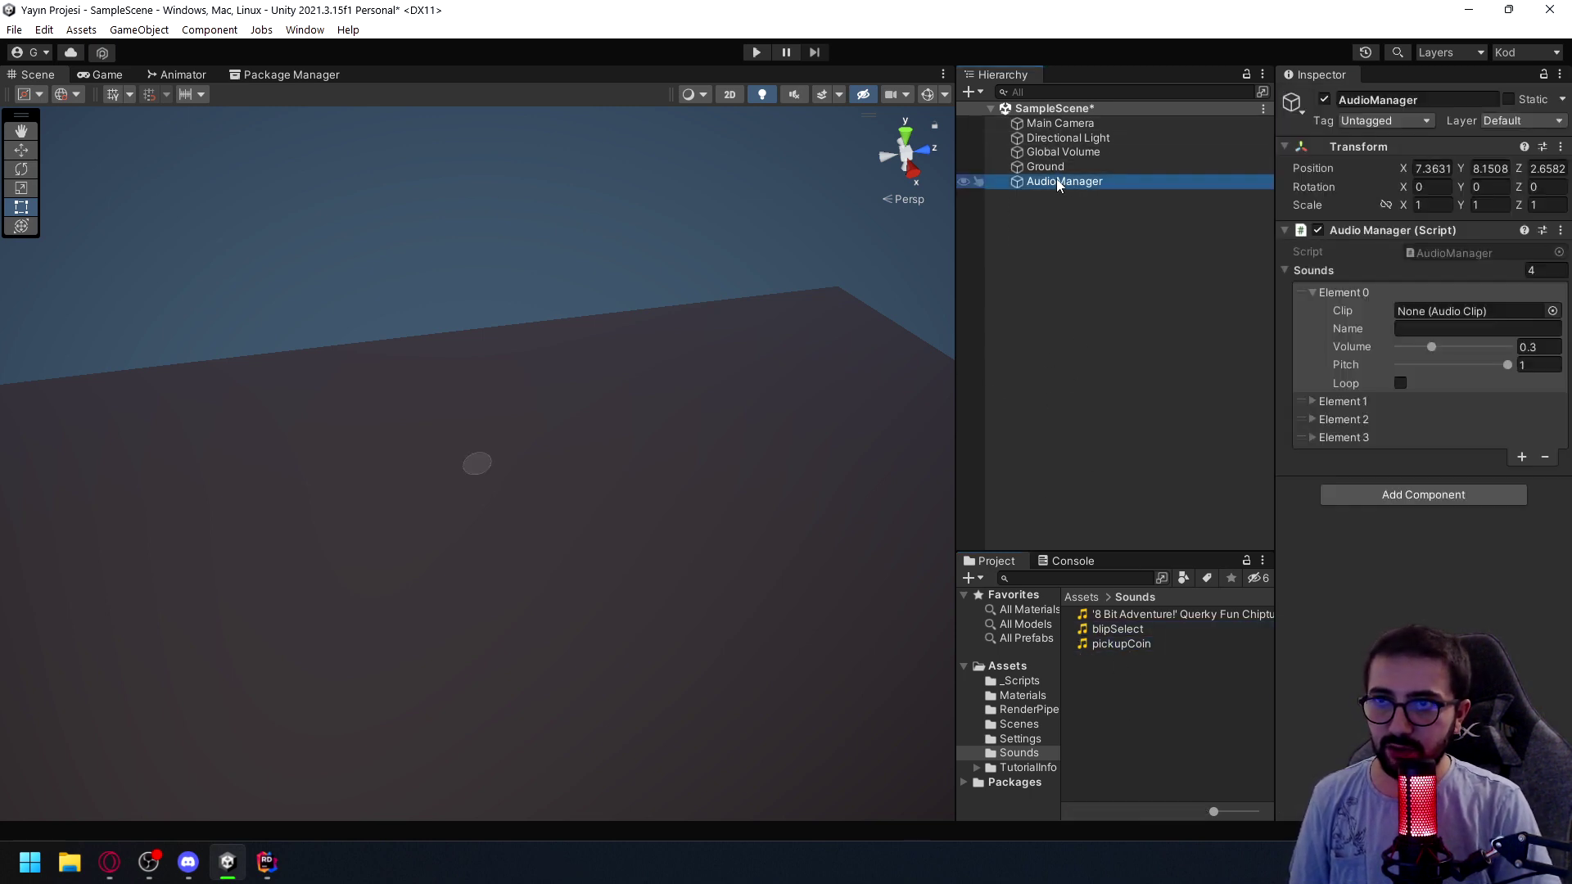
Remove the fourth entry, Element 3, from AudioManager's Sounds list
click(1330, 402)
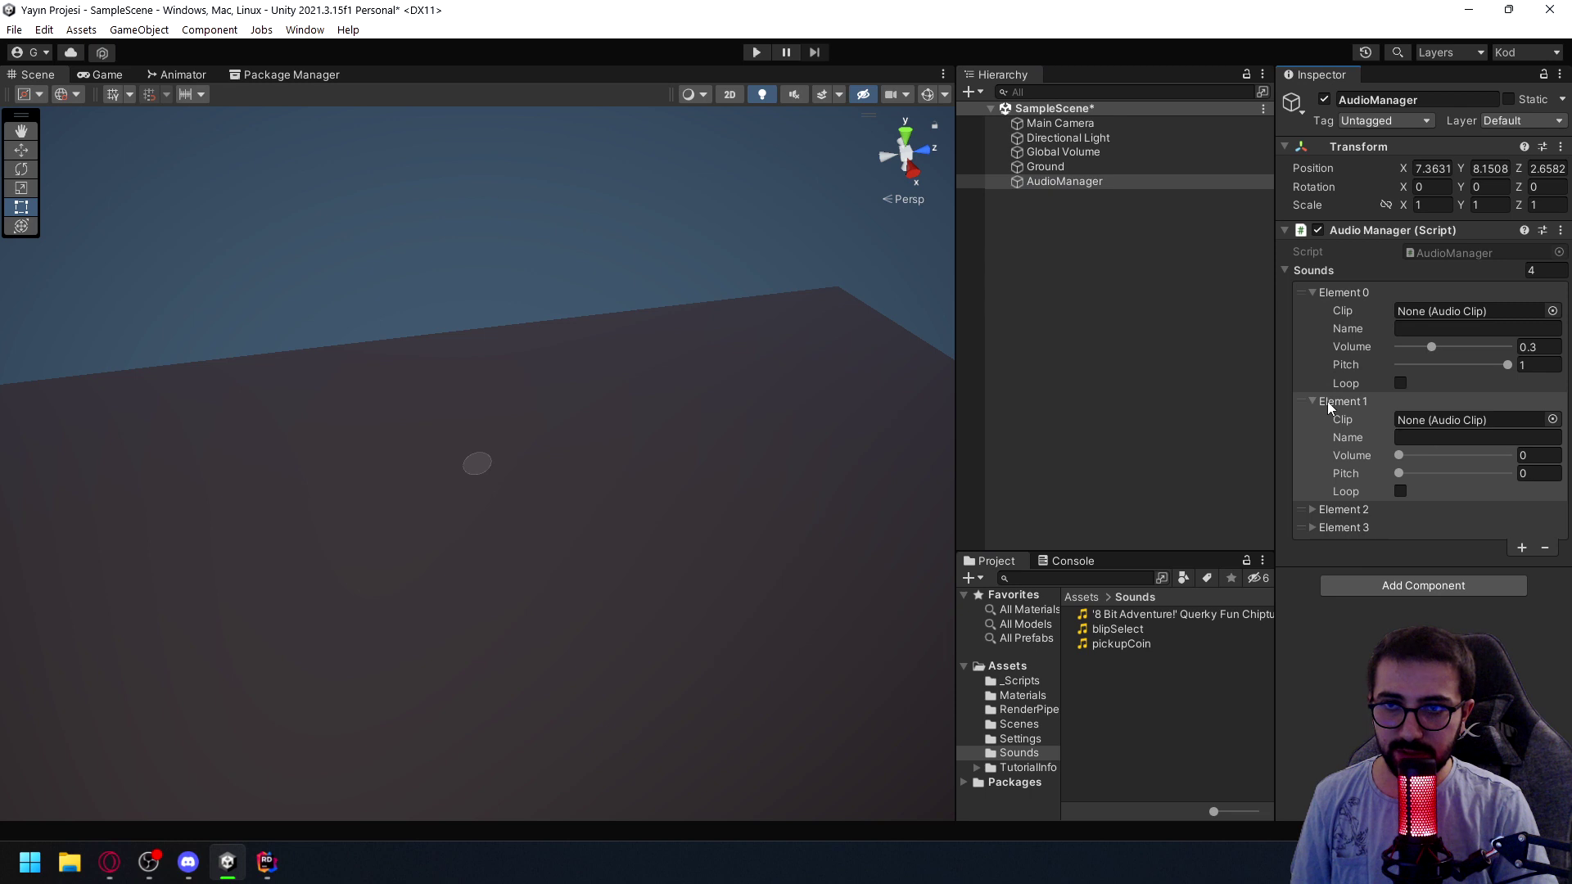
click(1328, 401)
click(1399, 438)
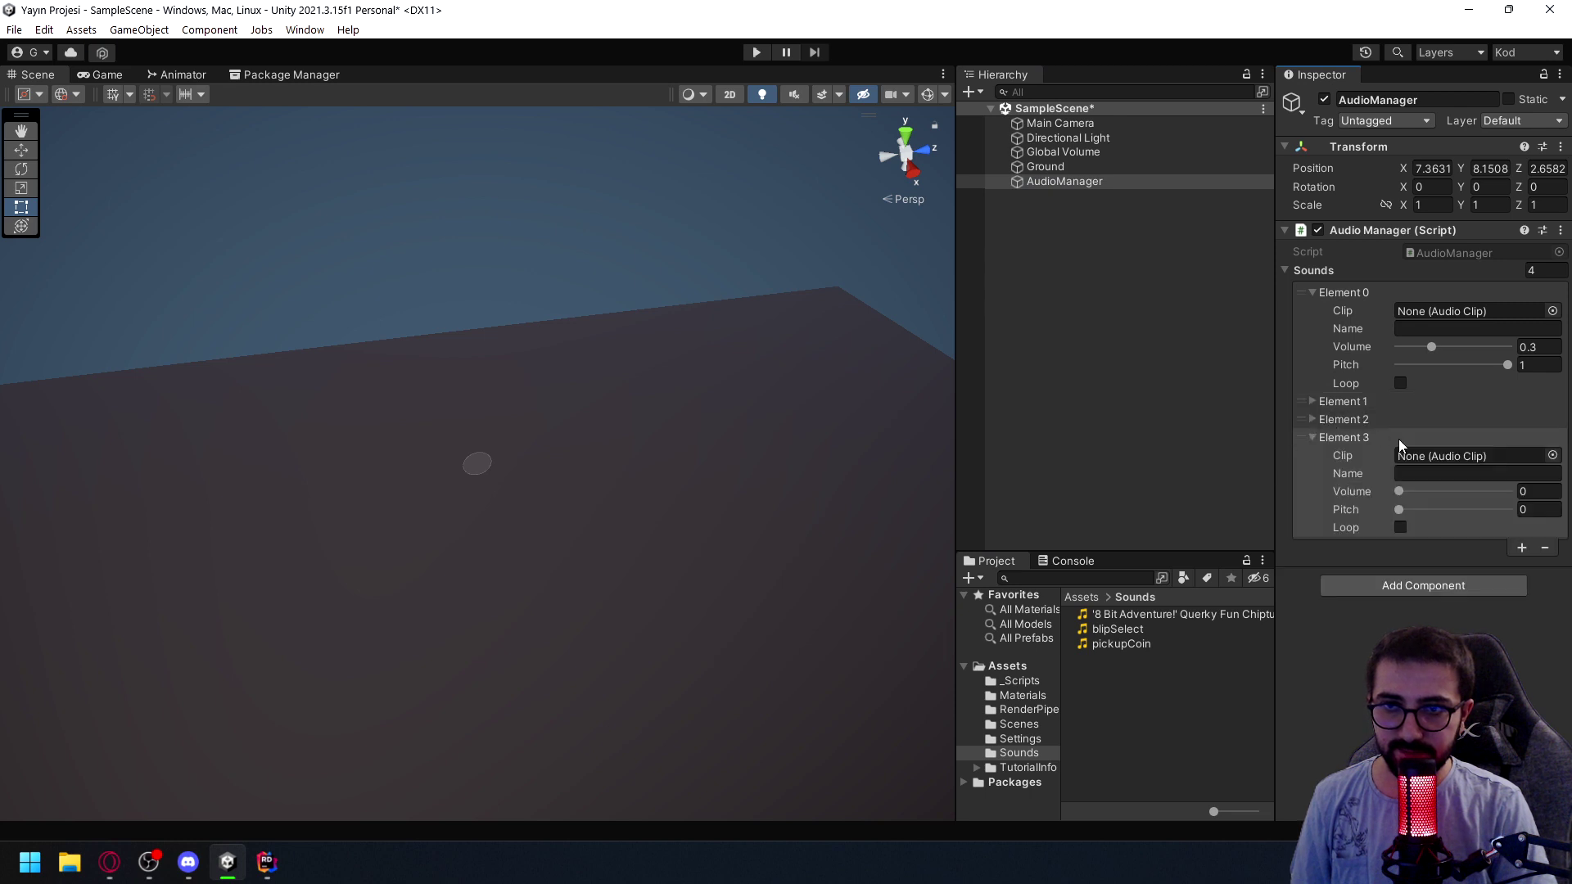
click(1542, 547)
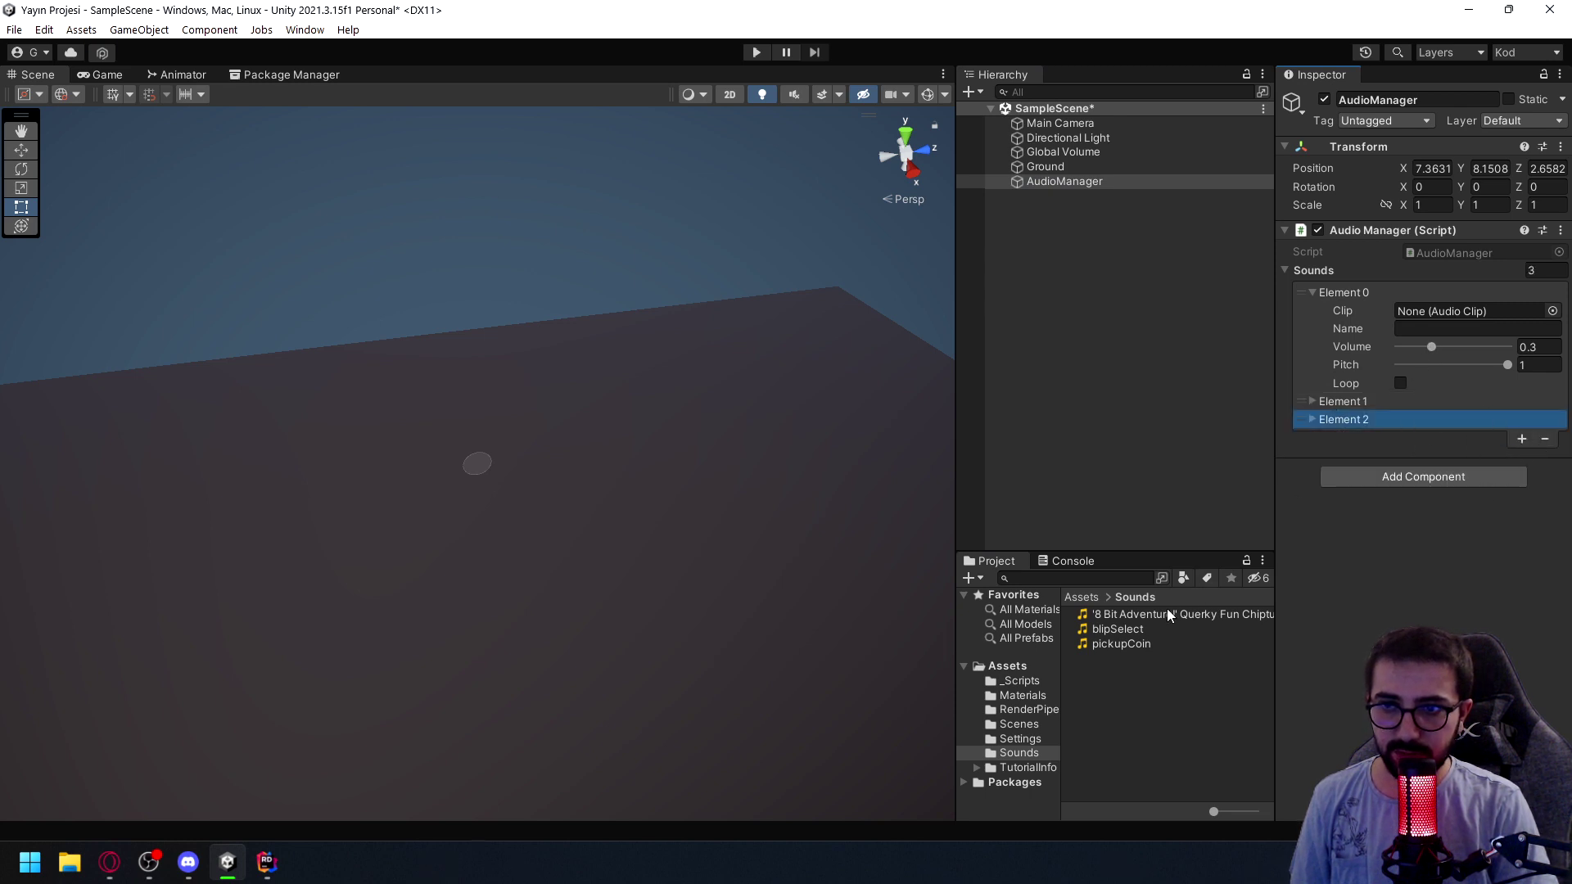
Rename the chiptune clip to Music and the blipSelect clip to blipSound
click(1109, 616)
click(1117, 621)
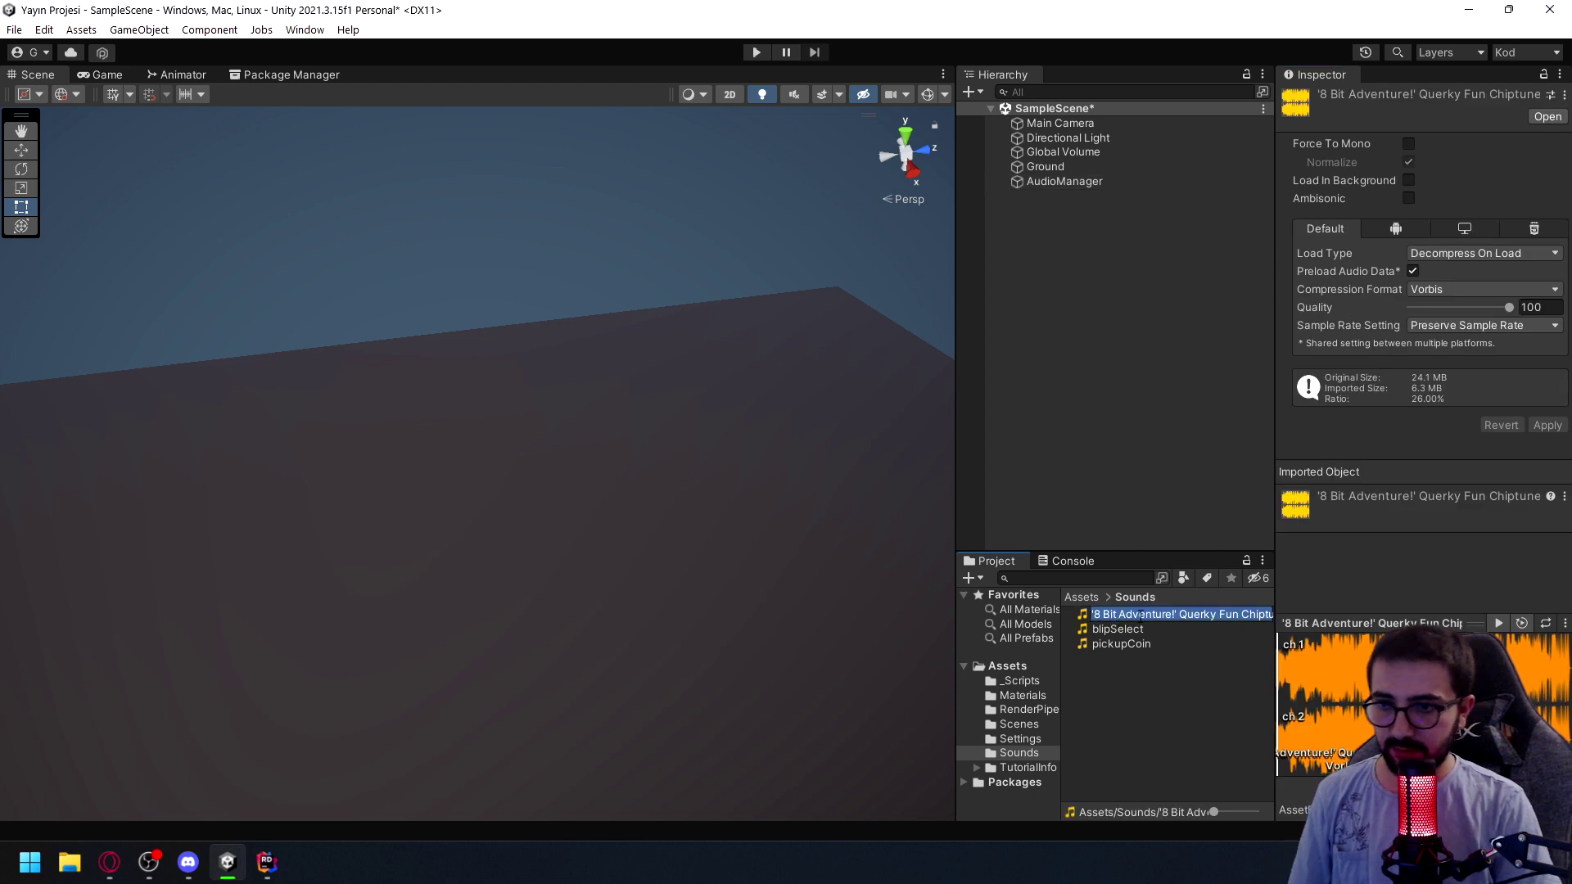
text(Music)
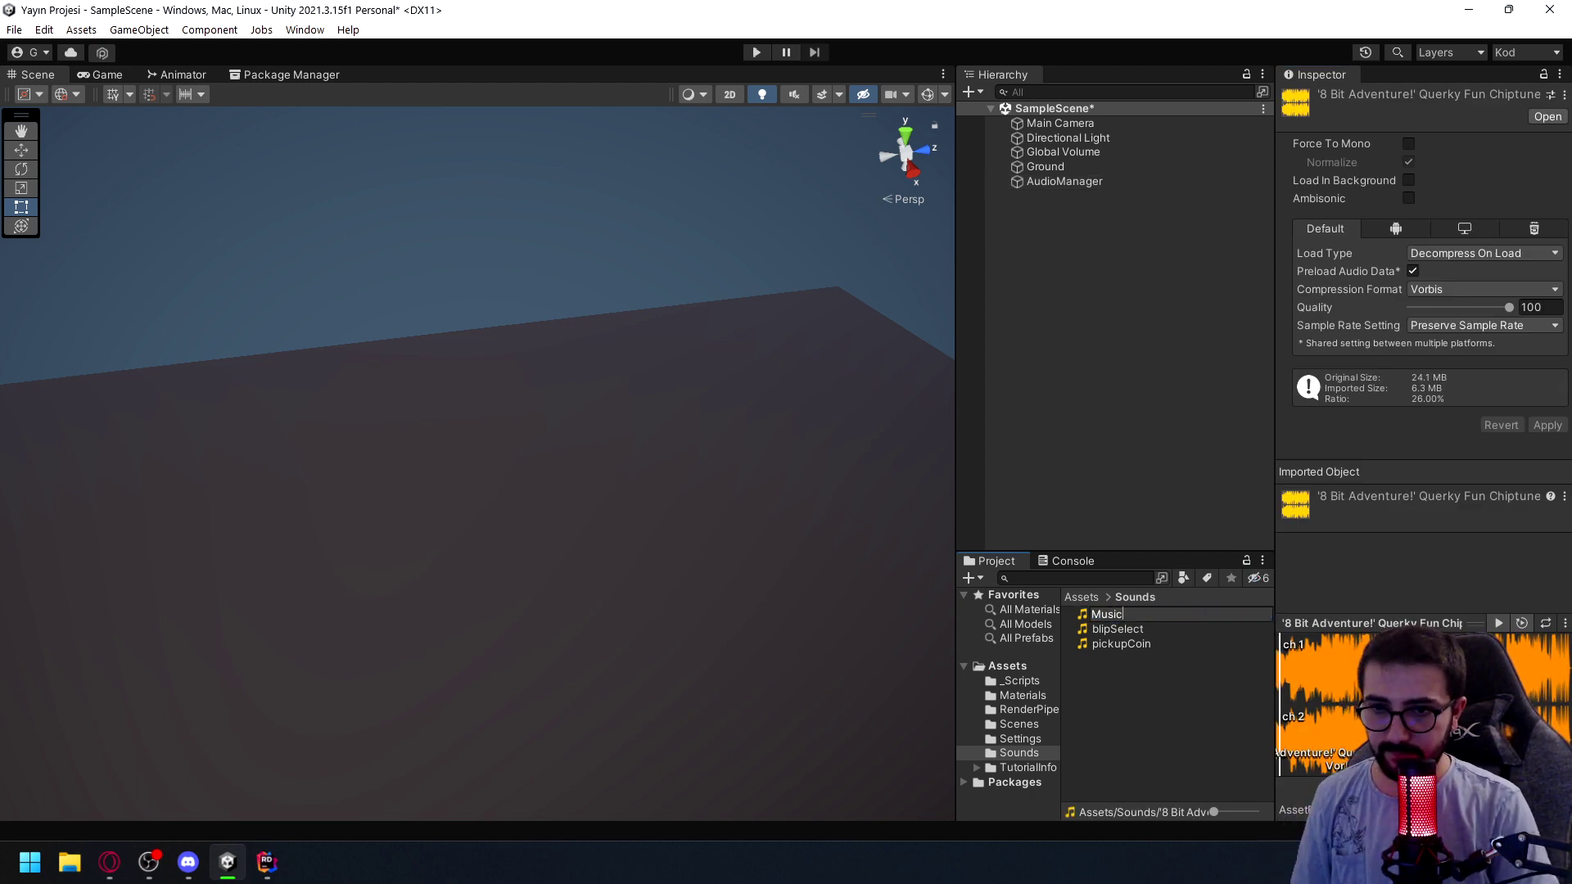
key(Return)
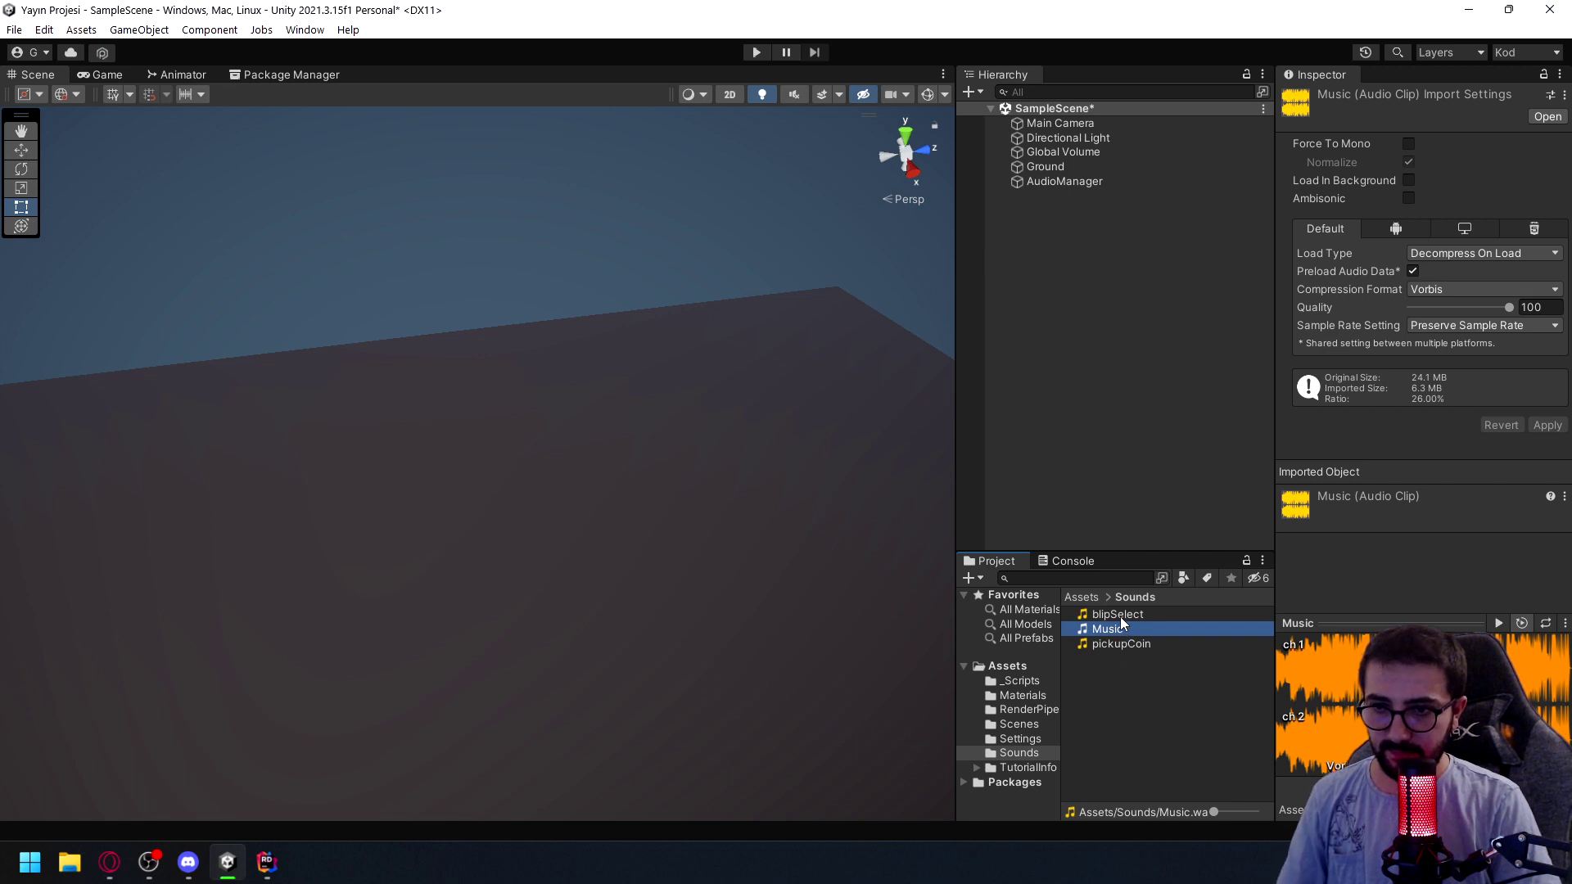
click(1122, 617)
click(1122, 617)
text(blipSo)
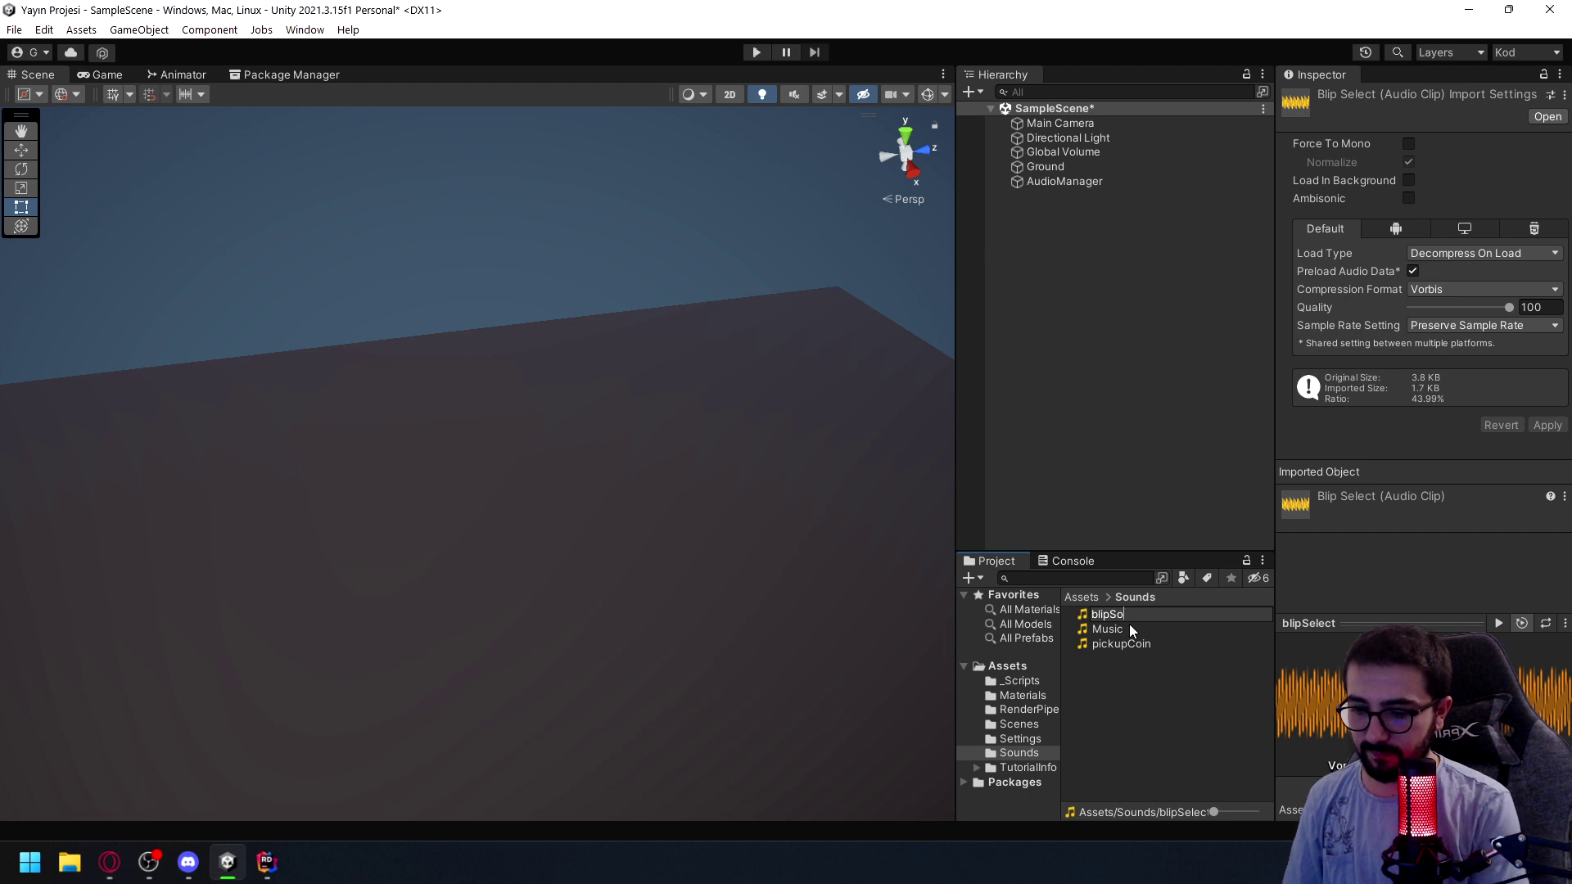
text(und)
key(Return)
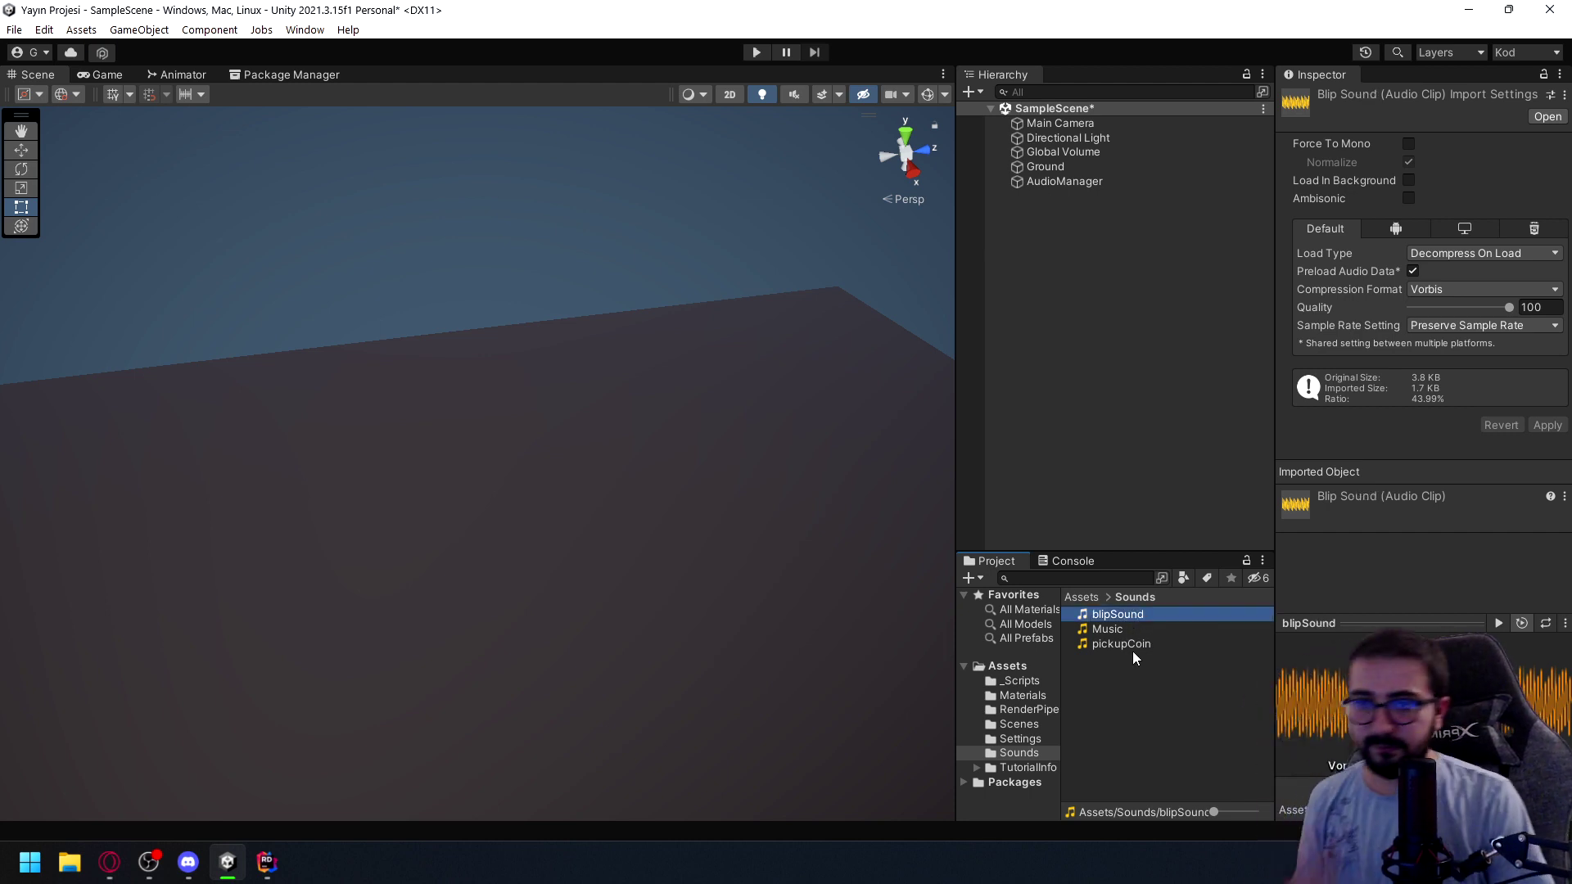
Rename the pickupCoin clip to pickUpSound
click(1119, 646)
click(1130, 648)
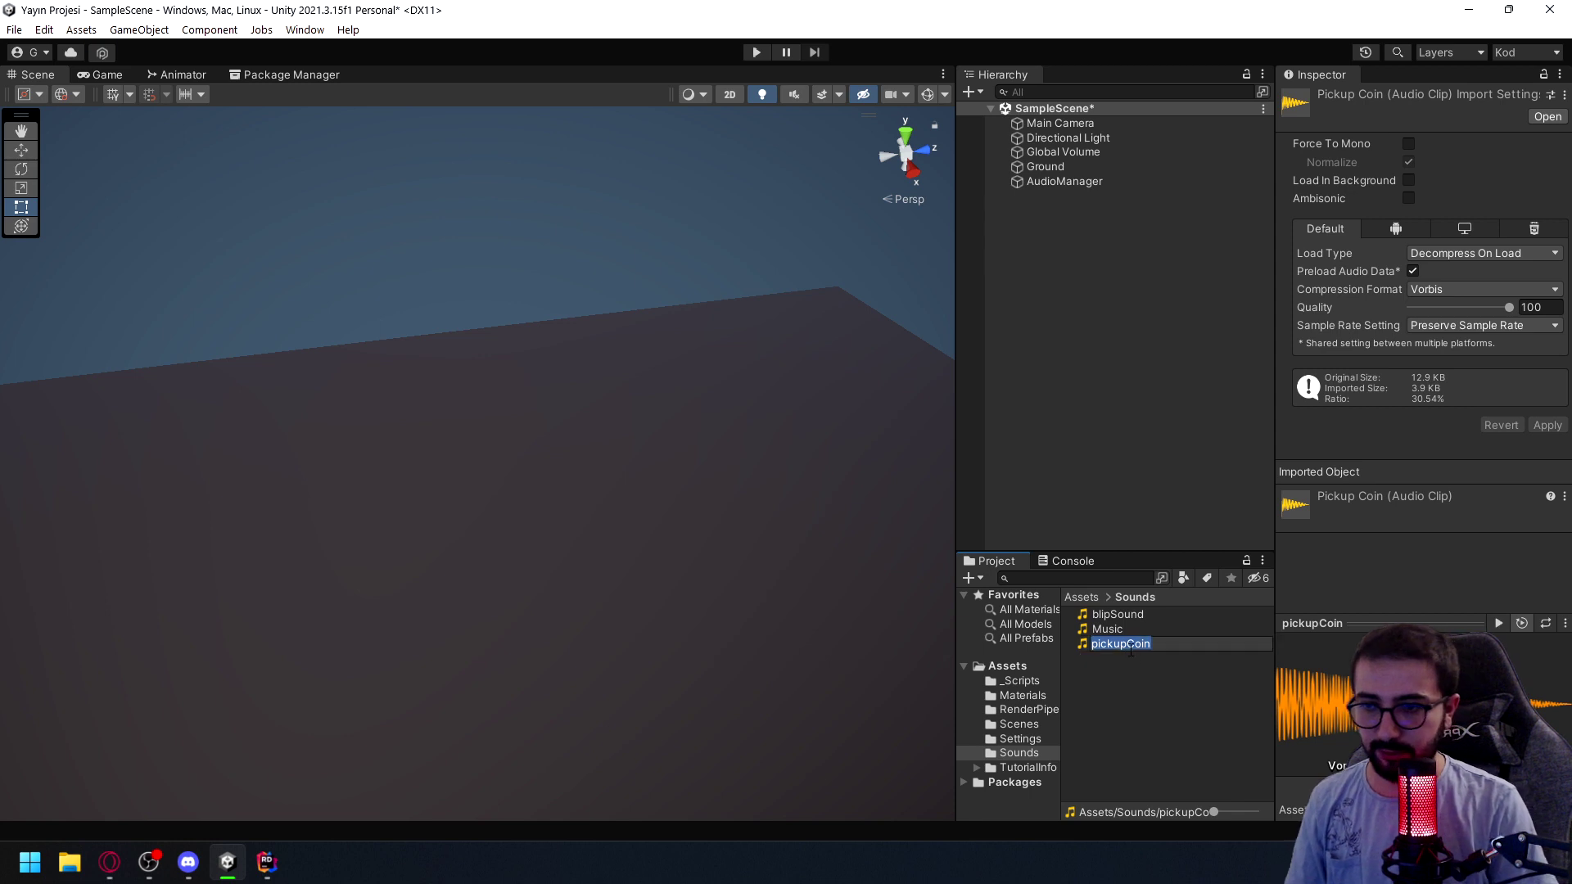
text(pi)
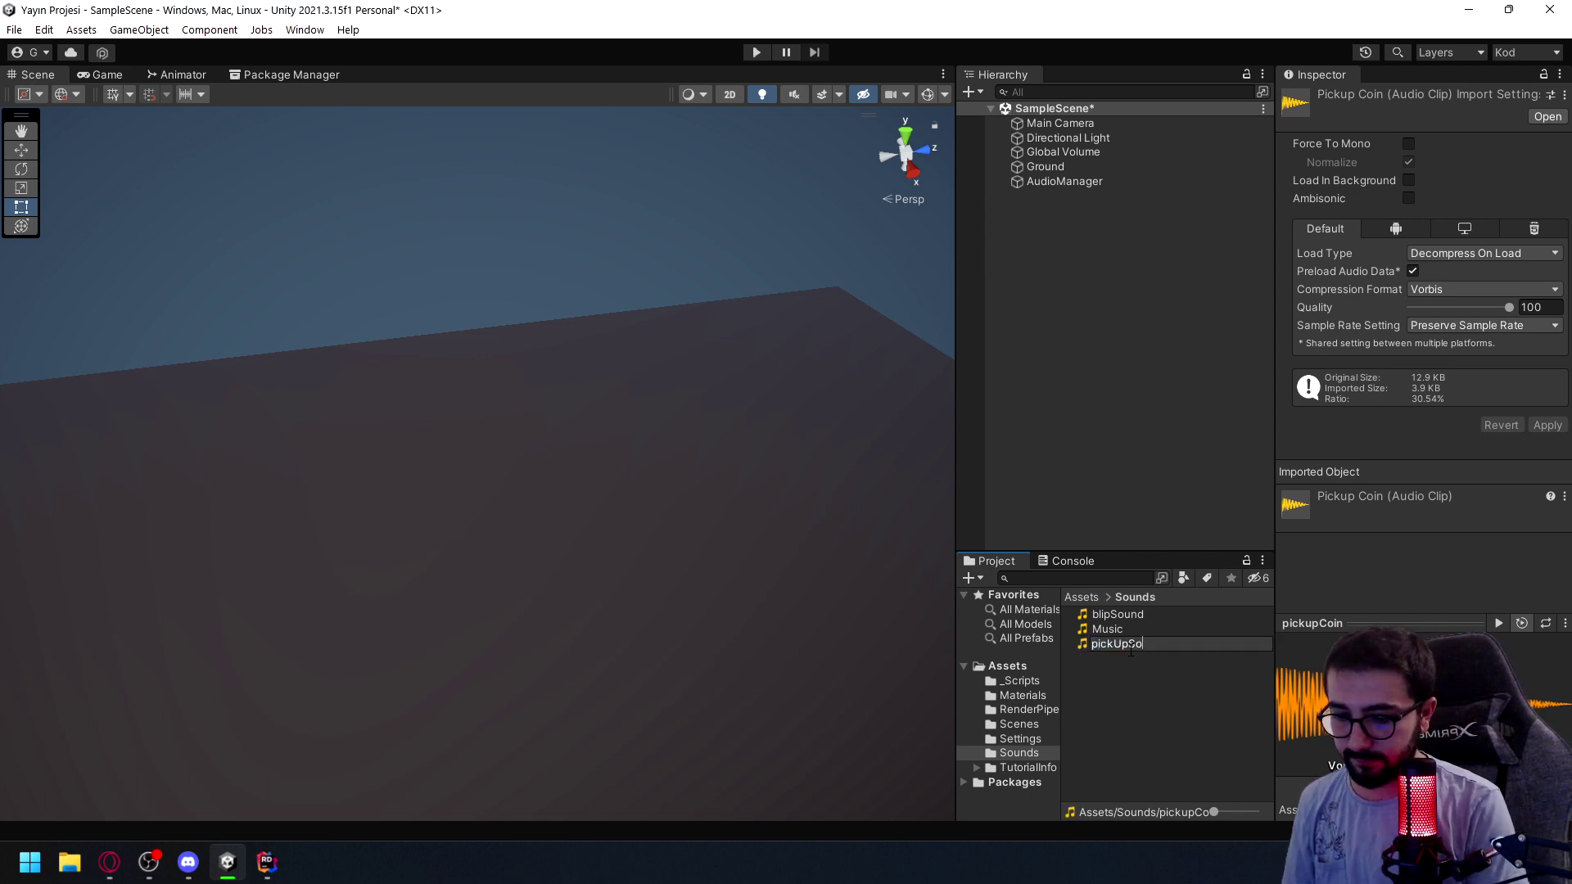
key(Return)
click(1065, 181)
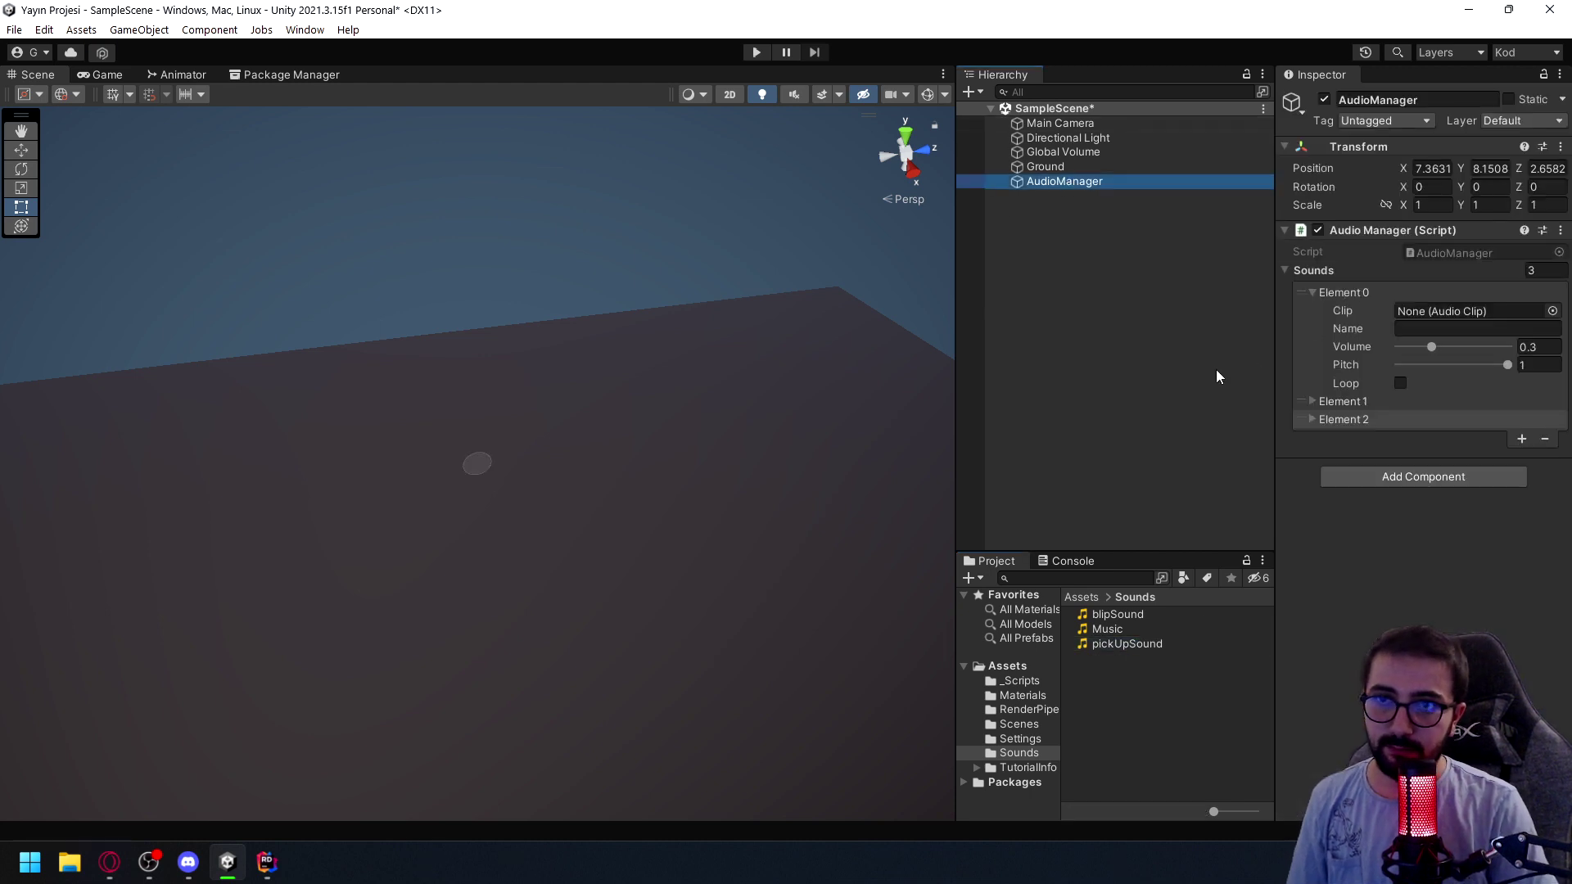
Assign the blipSound clip to Element 0 and name it blipSound
drag(1116, 616, 1474, 312)
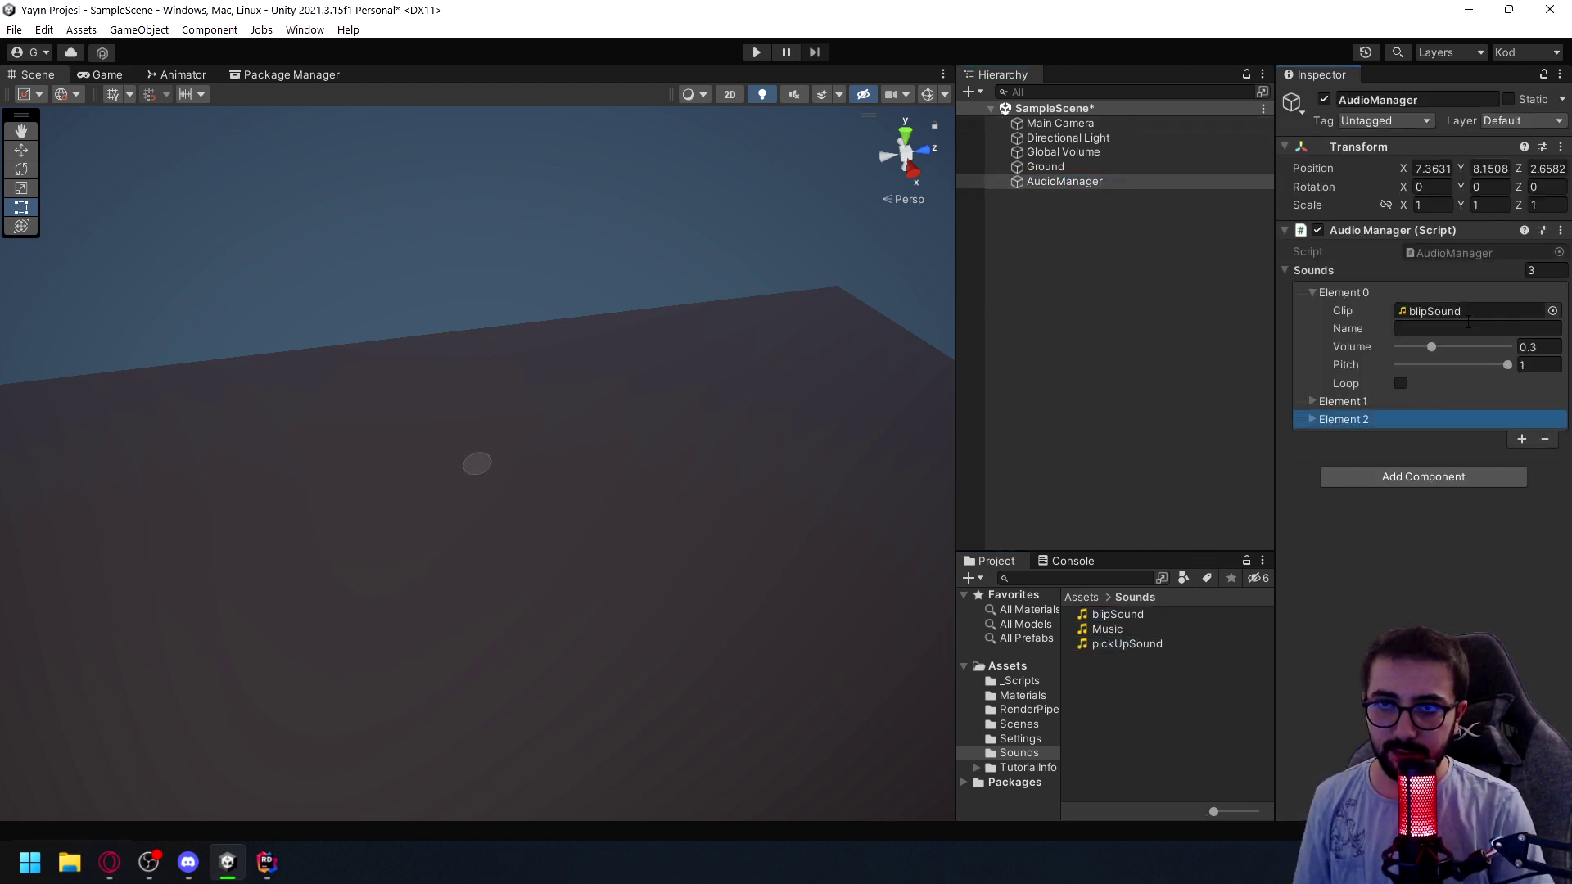
click(1466, 329)
text(blipSp)
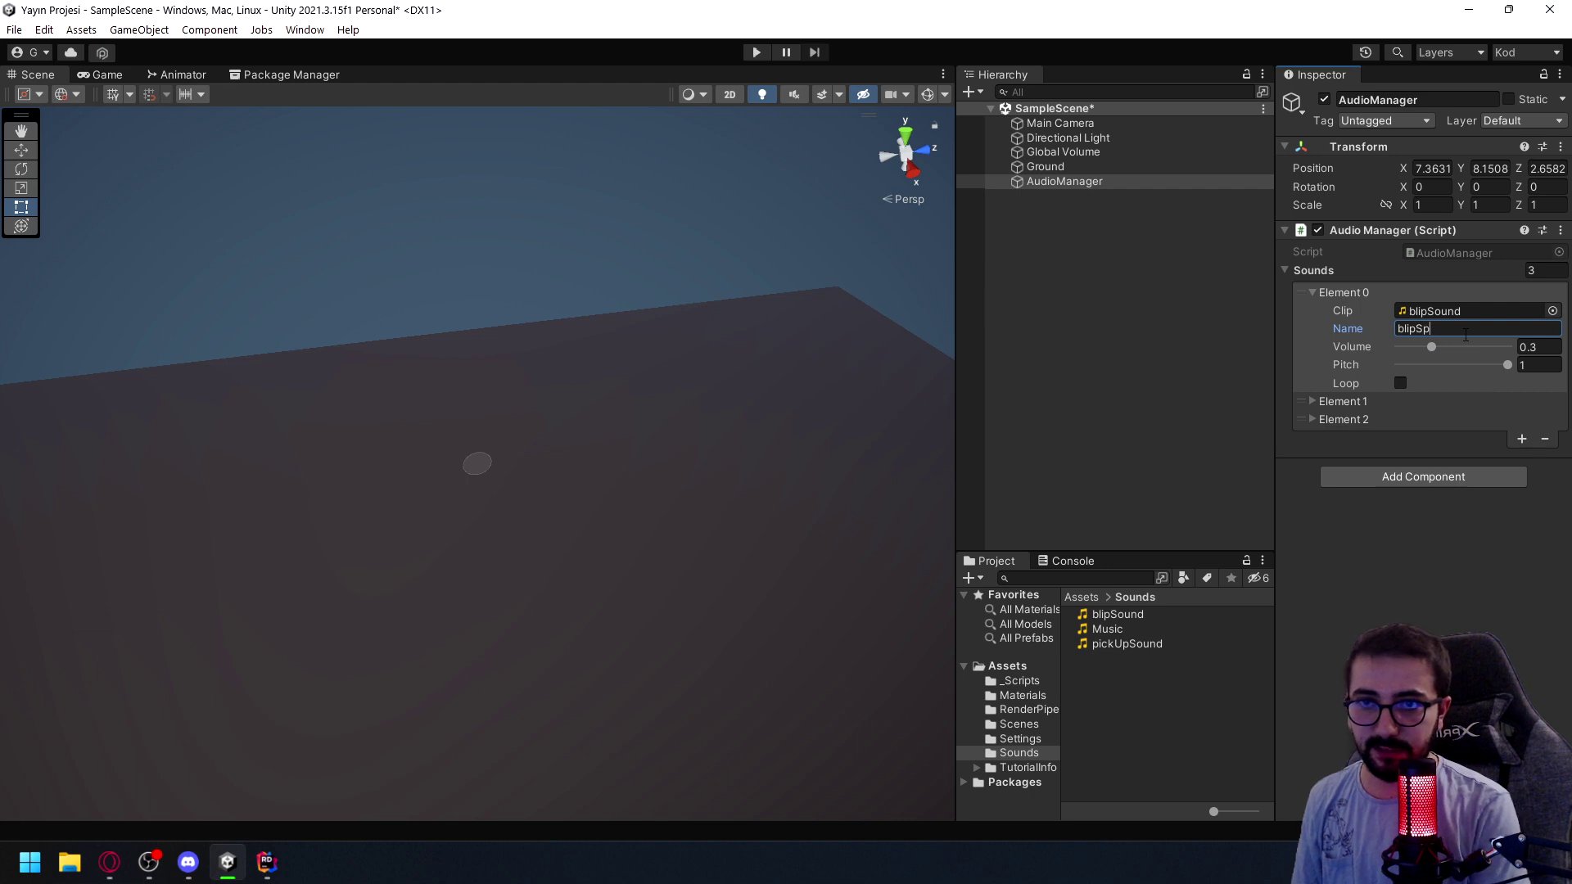
key(BackSpace)
text(ound)
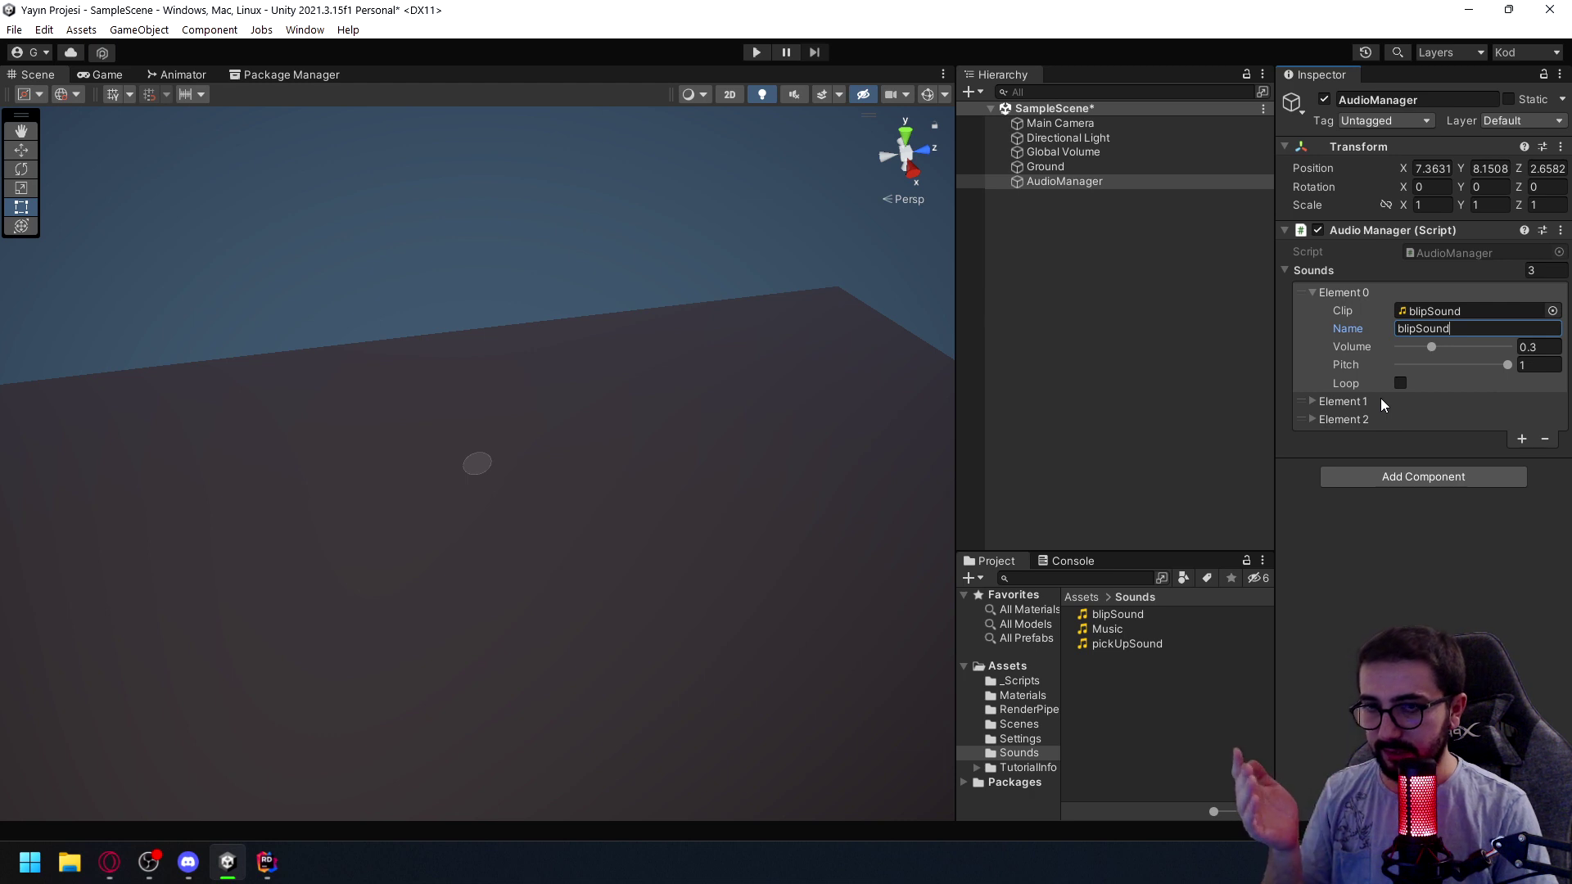
Assign the pickUpSound clip to Element 1, name it pickUpSound, and edit its volume
click(1343, 402)
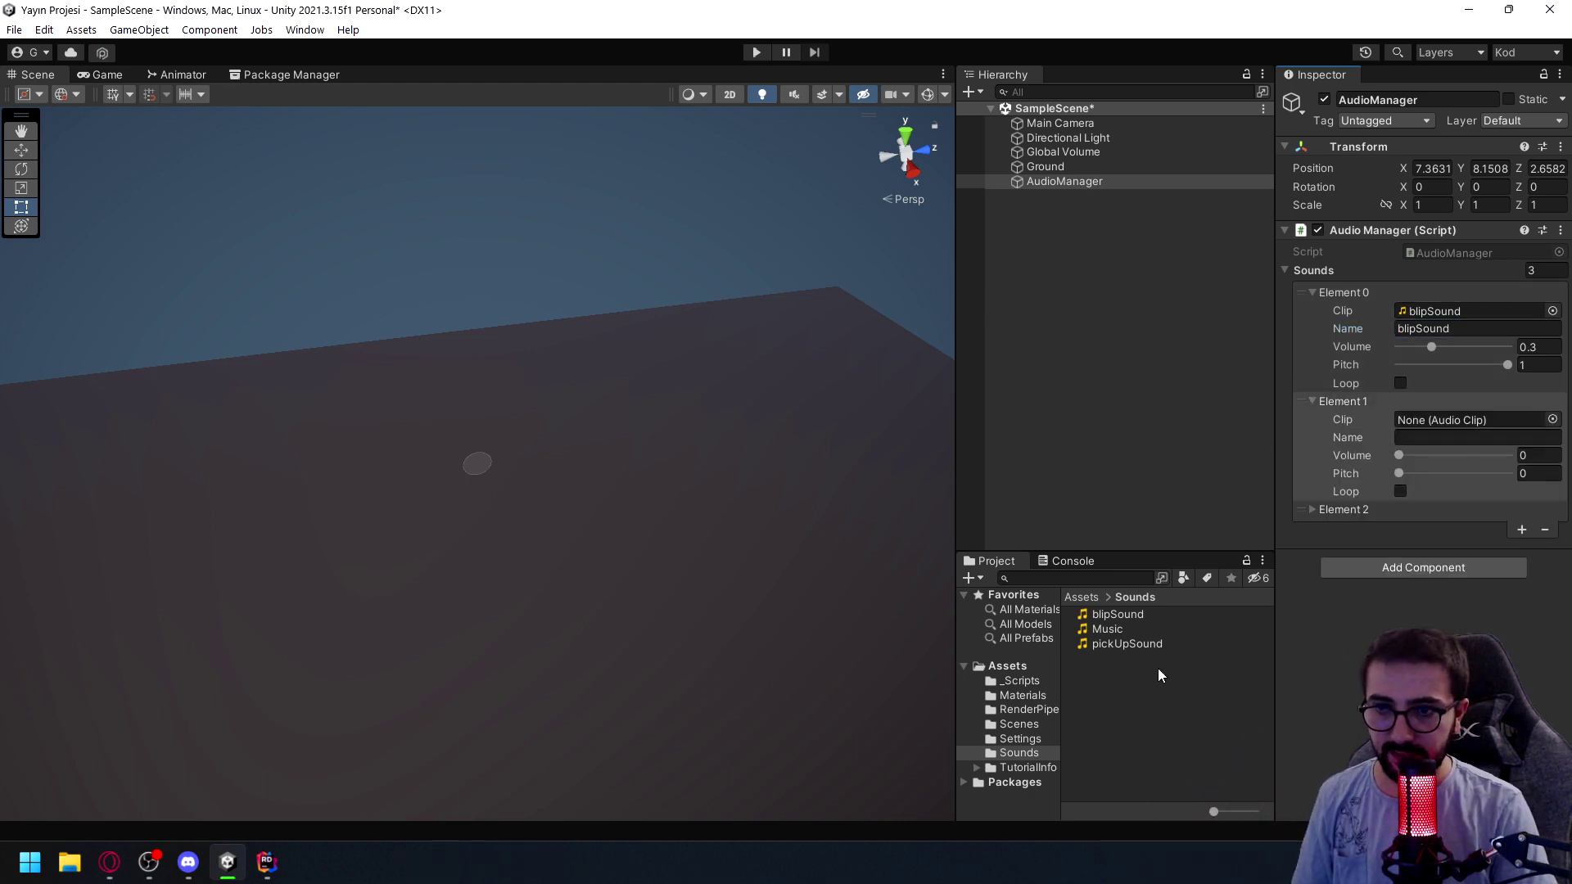
drag(1378, 544, 1507, 419)
click(1420, 439)
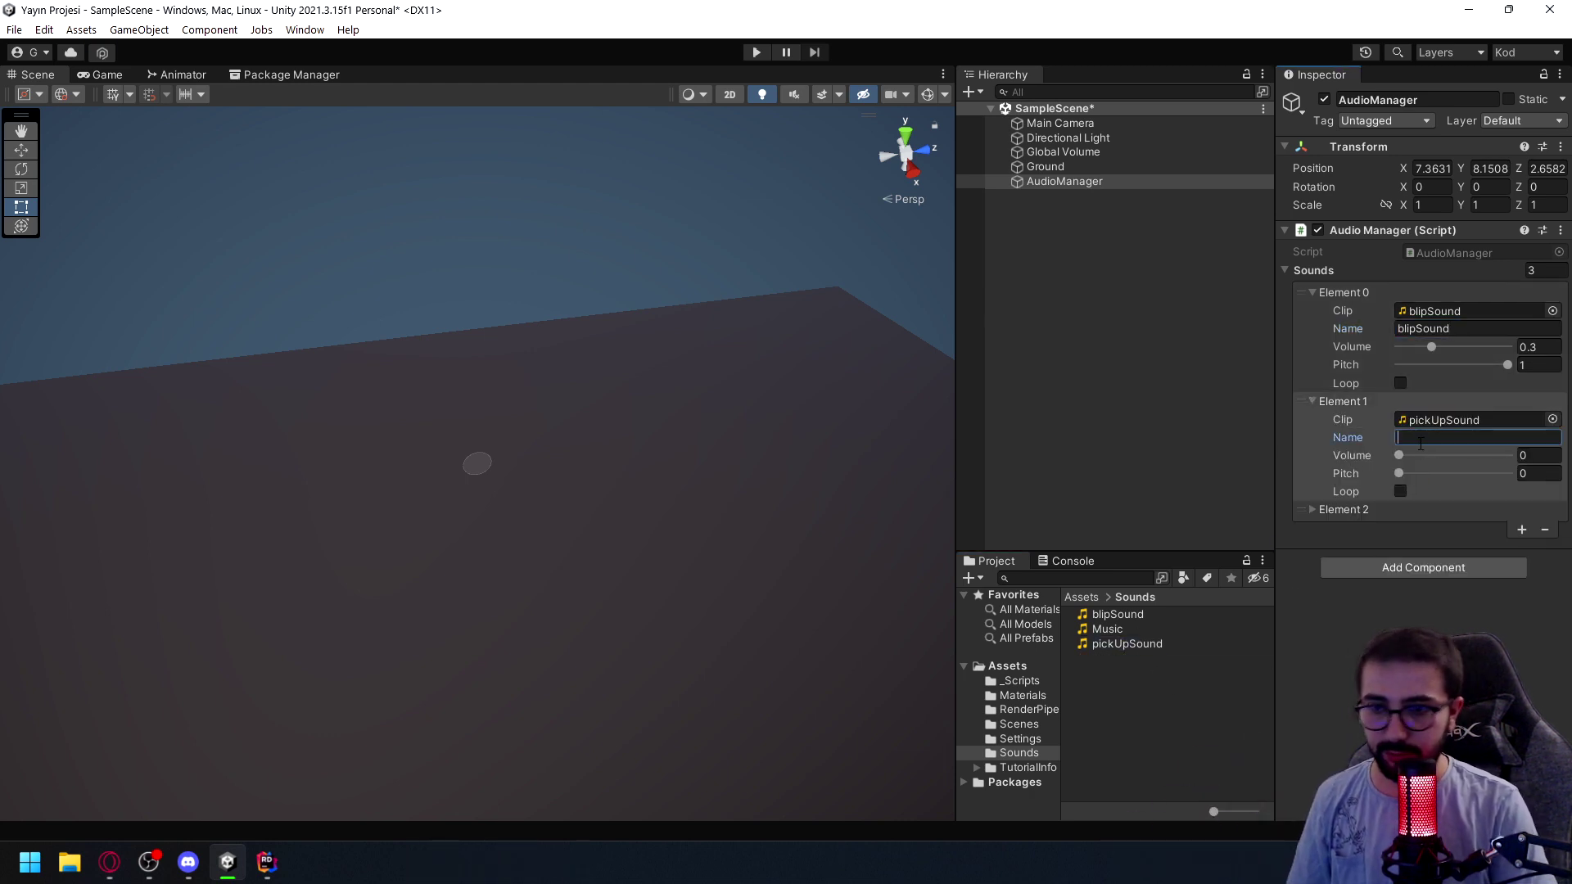
text(pickUpSounbd)
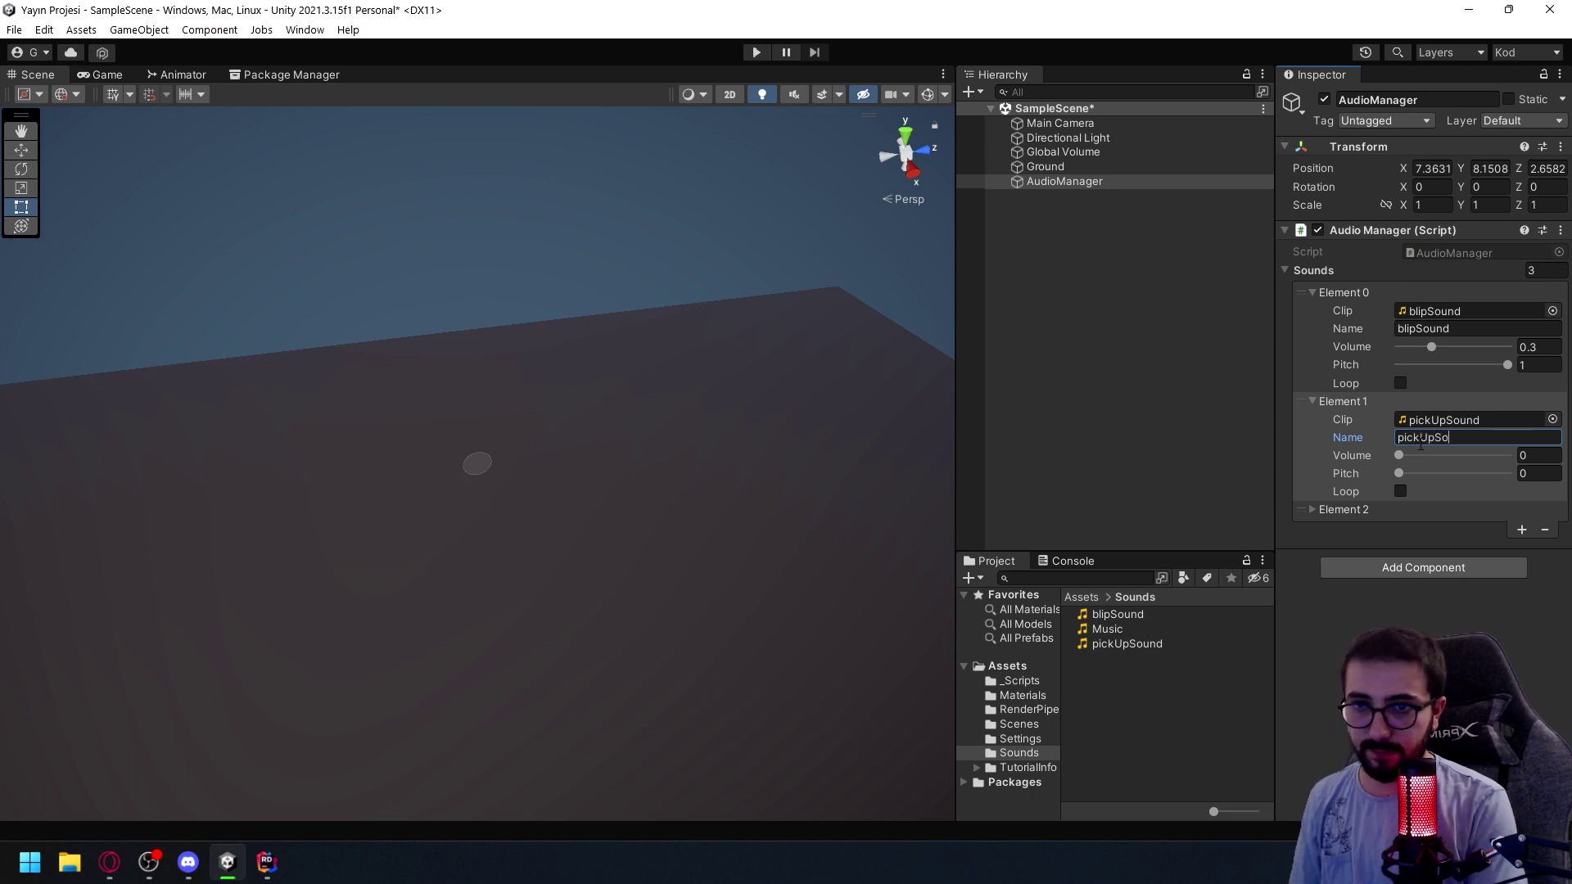
key(BackSpace)
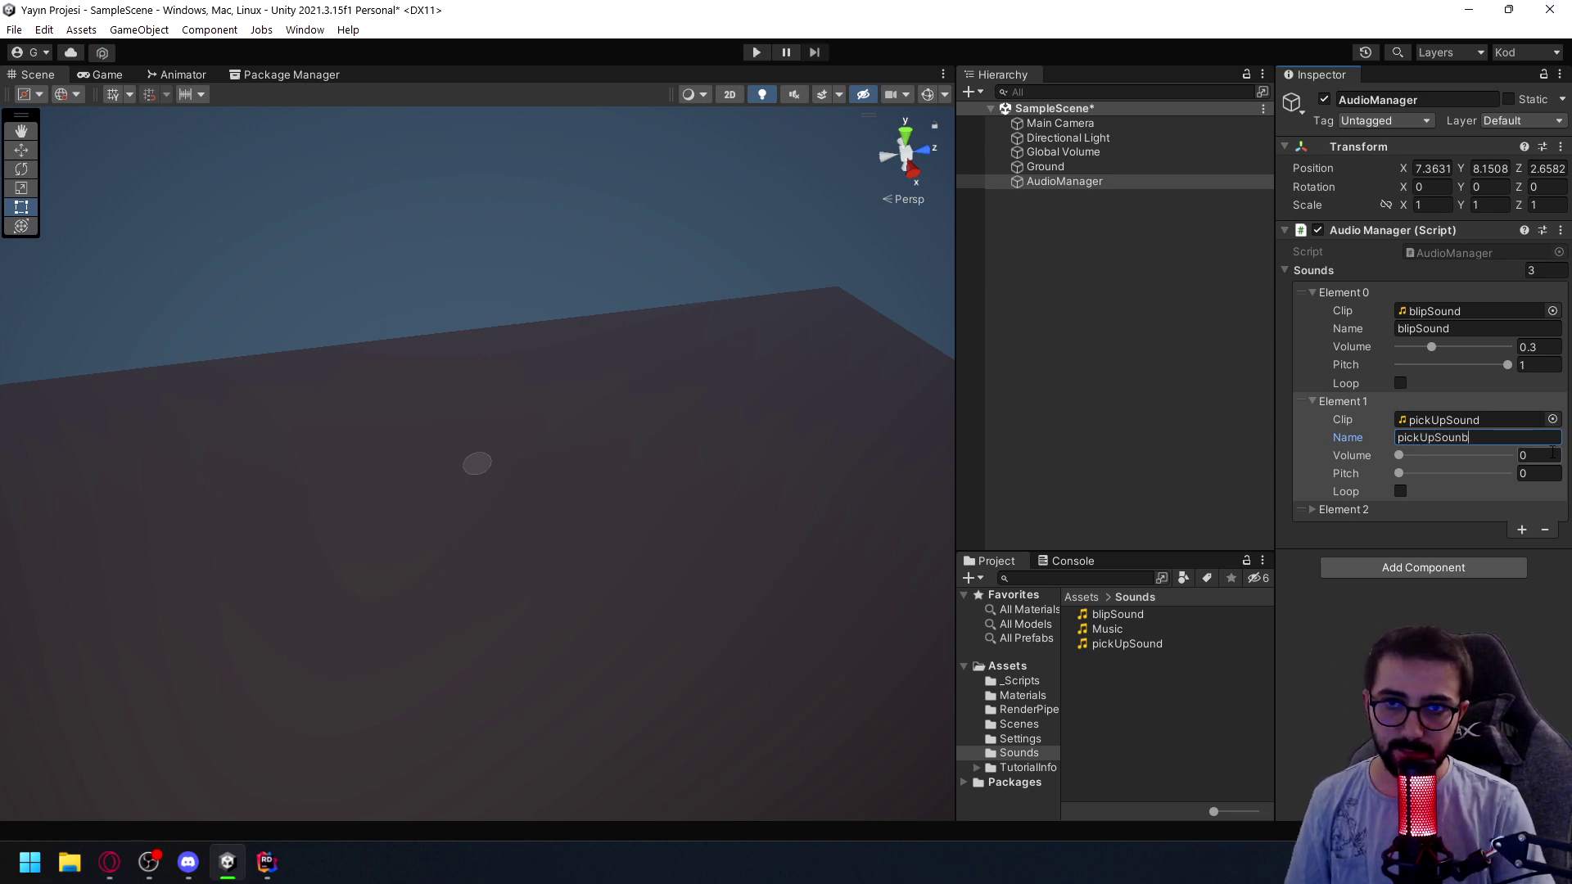
click(1550, 472)
text(.3)
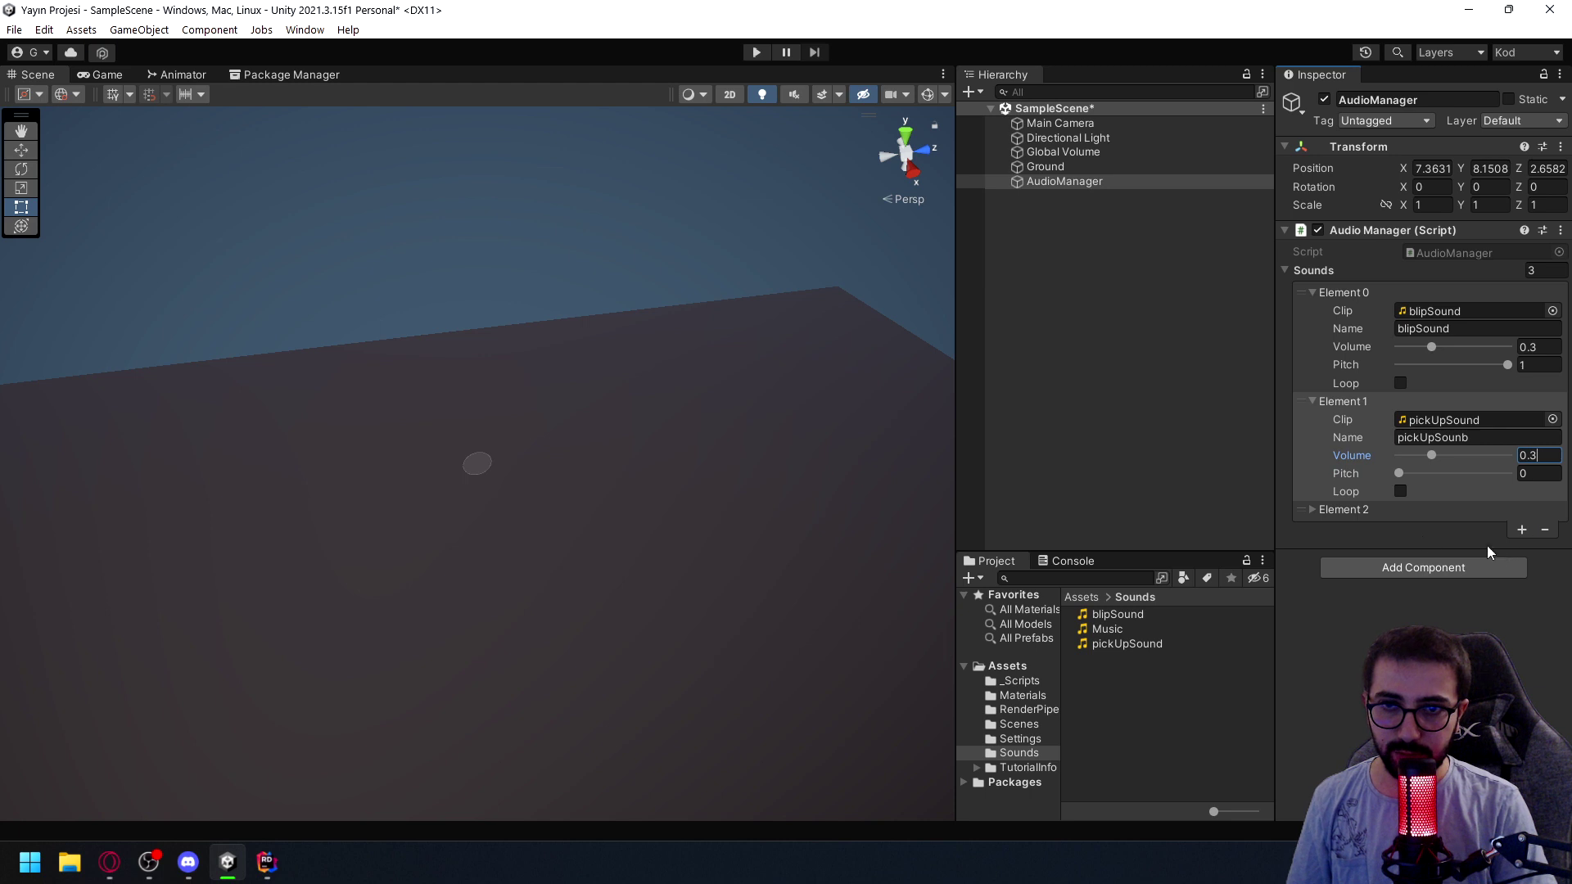
click(1344, 516)
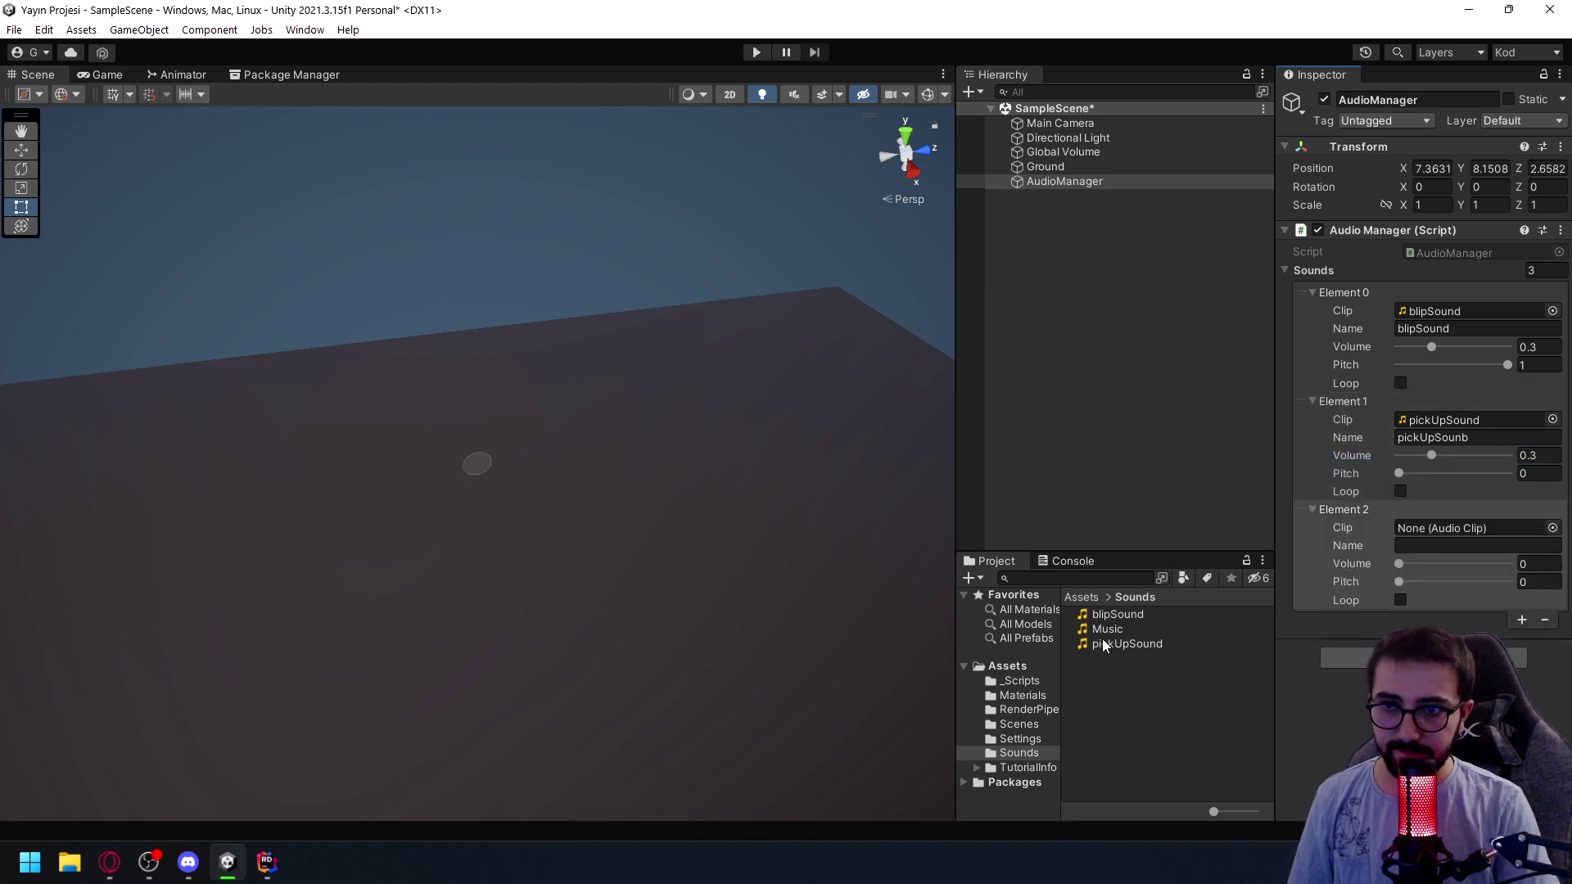
click(1490, 439)
key(BackSpace)
text(d)
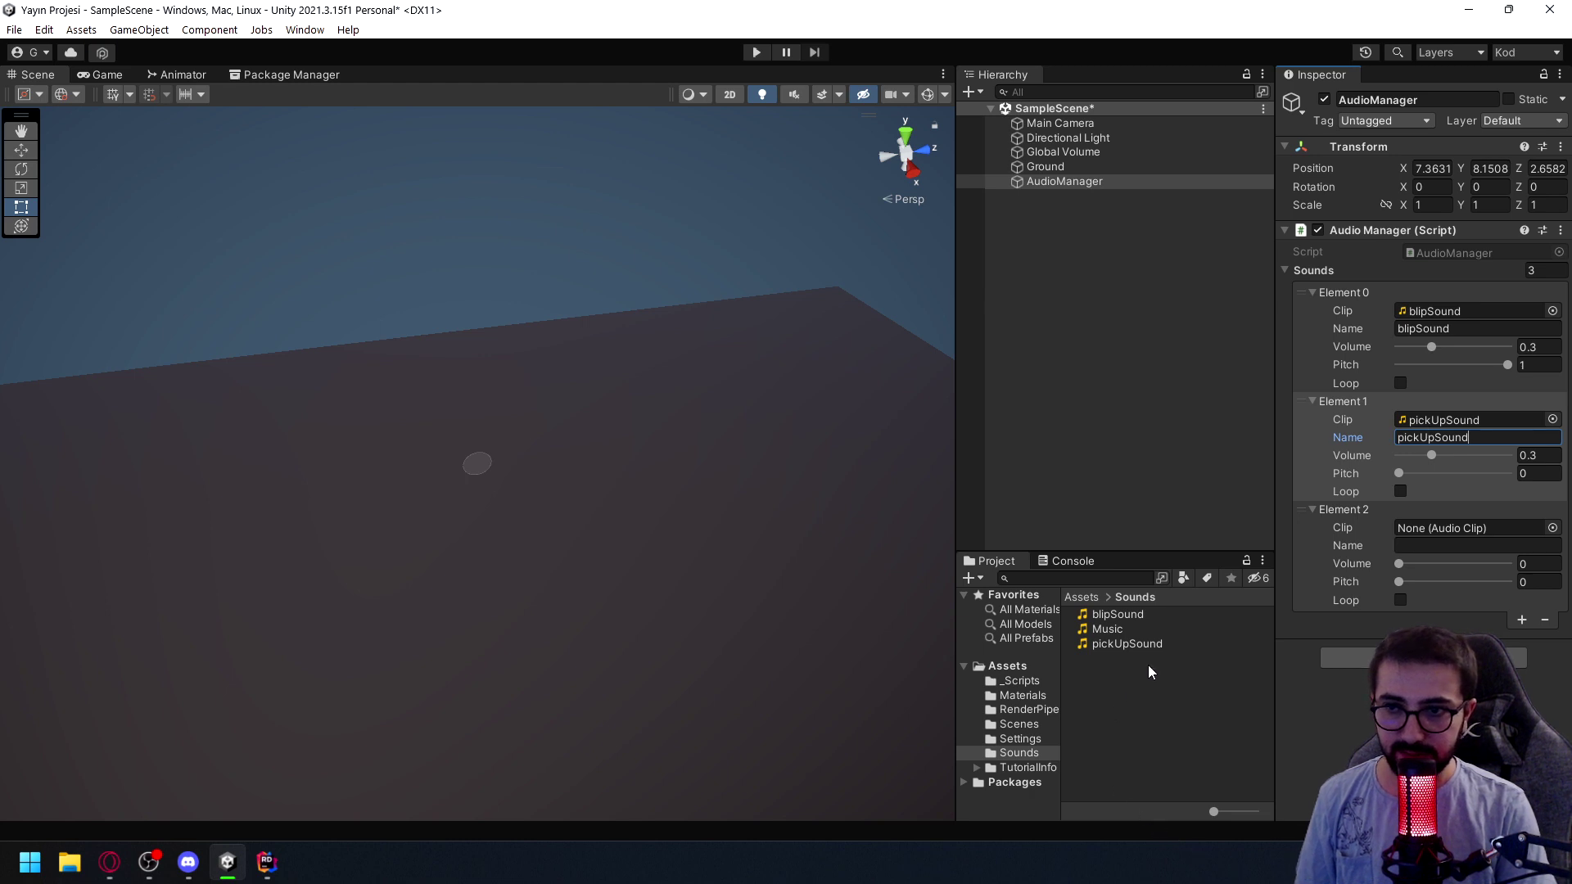
Give Element 2 the Music clip, name music, volume 0.1, pitch 1, Loop on; enter play mode
drag(1107, 629, 1457, 534)
click(1458, 545)
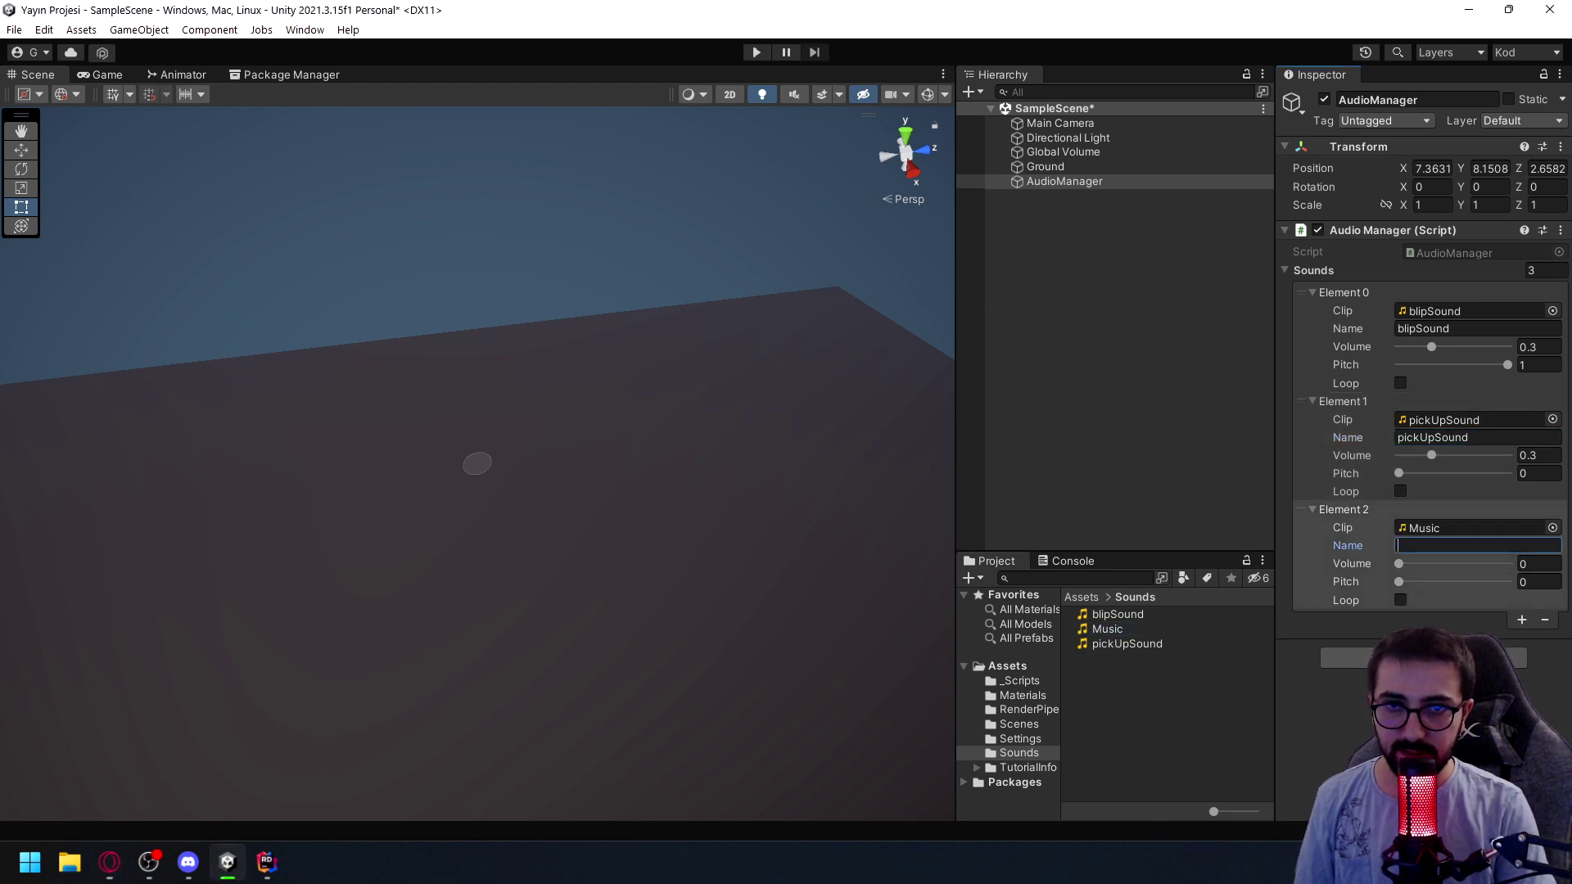
text(music)
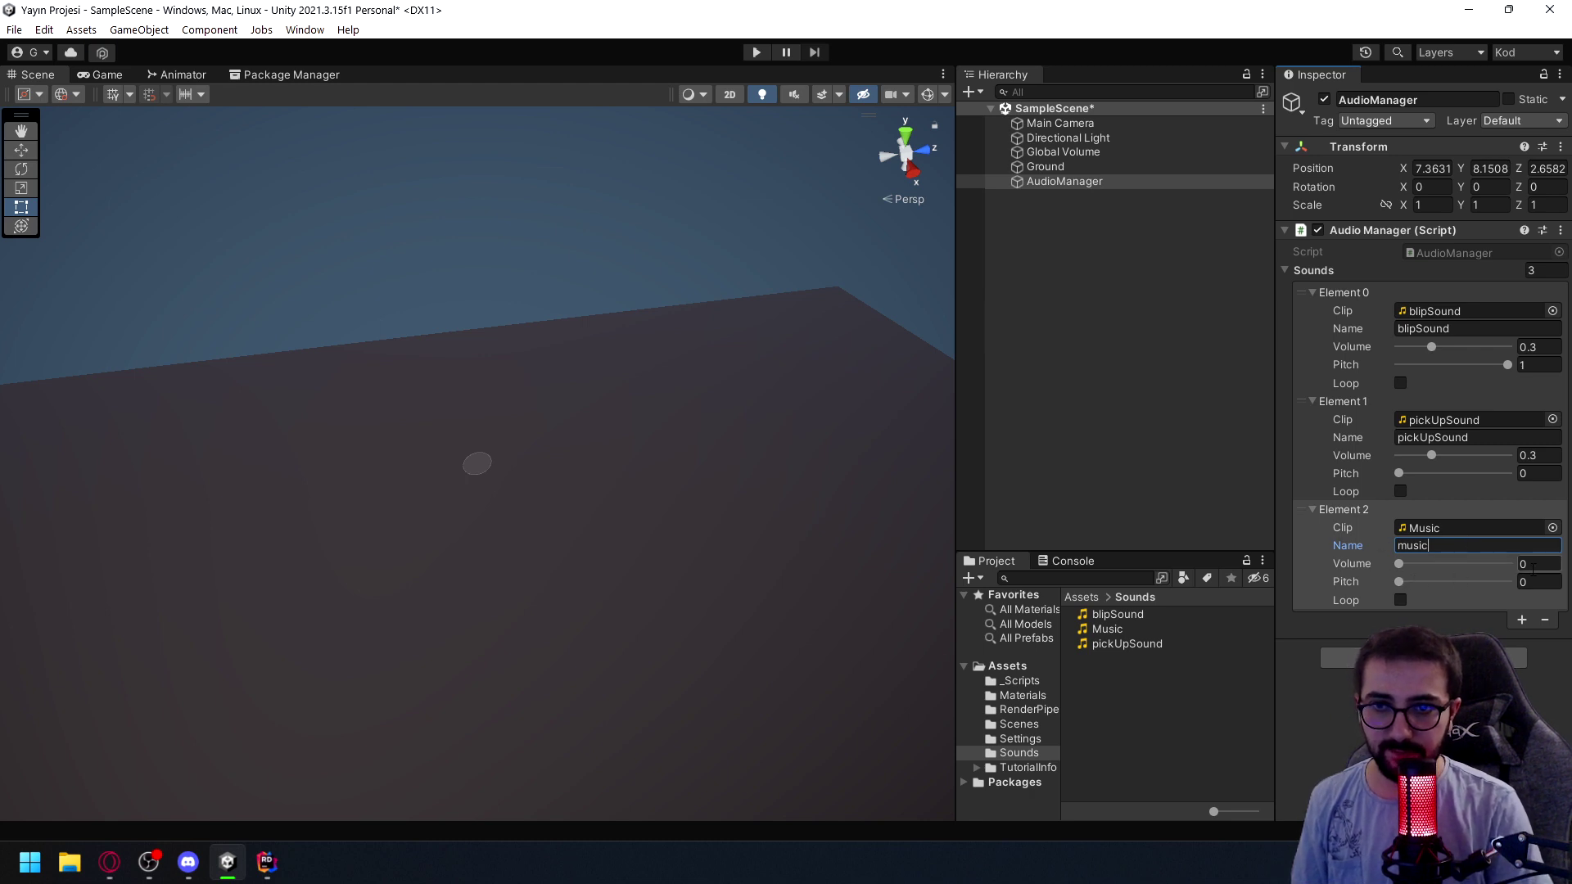
click(1536, 565)
text(.1)
click(1553, 580)
text(1)
click(1400, 601)
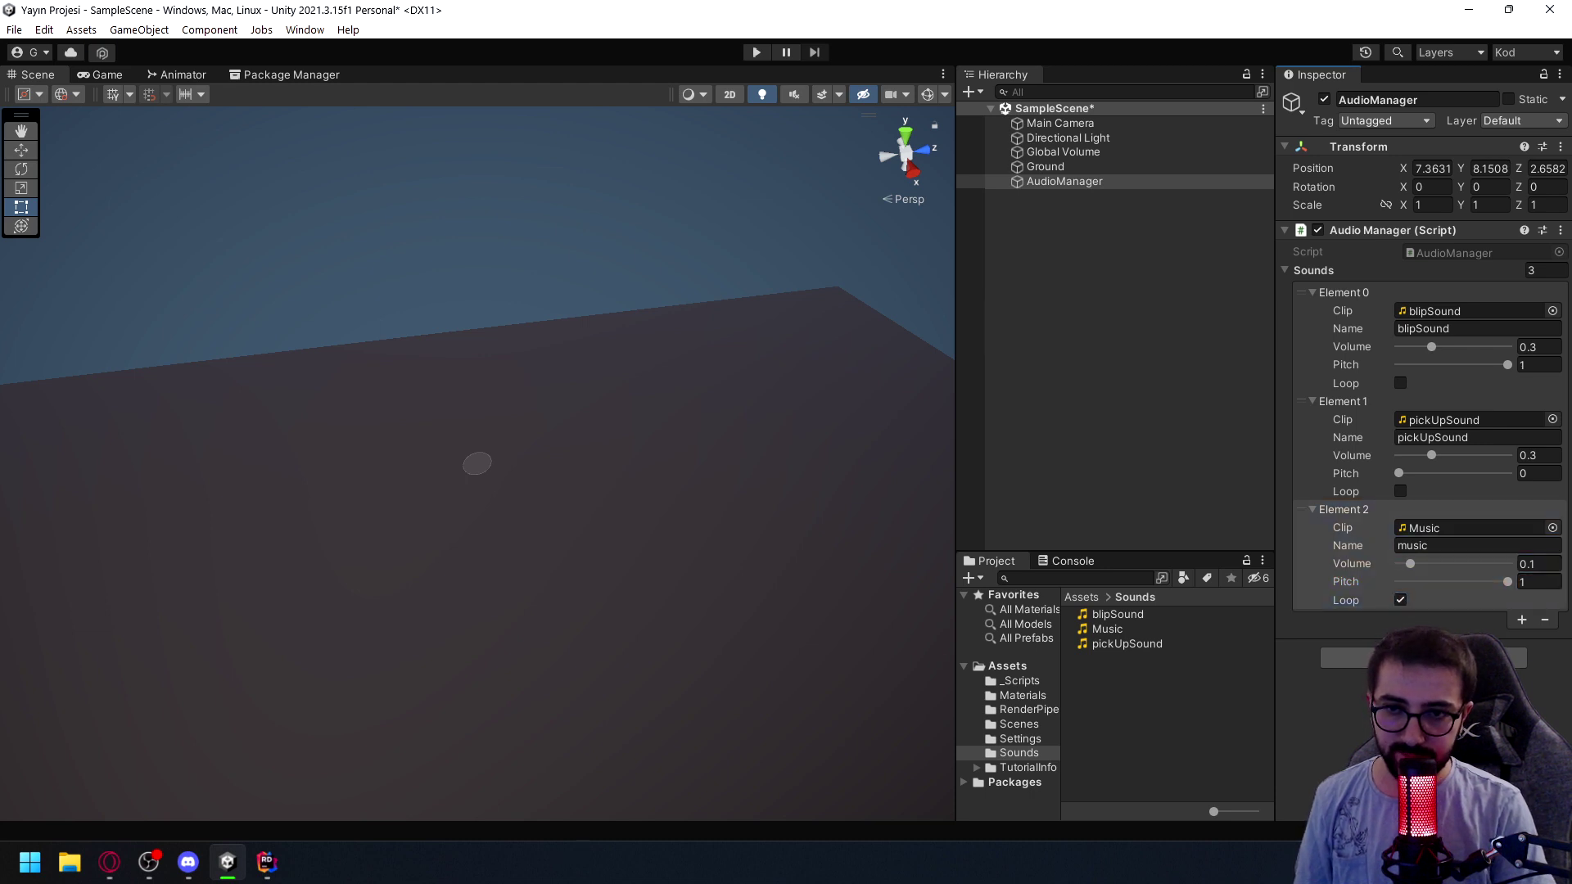
key(ctrl+p)
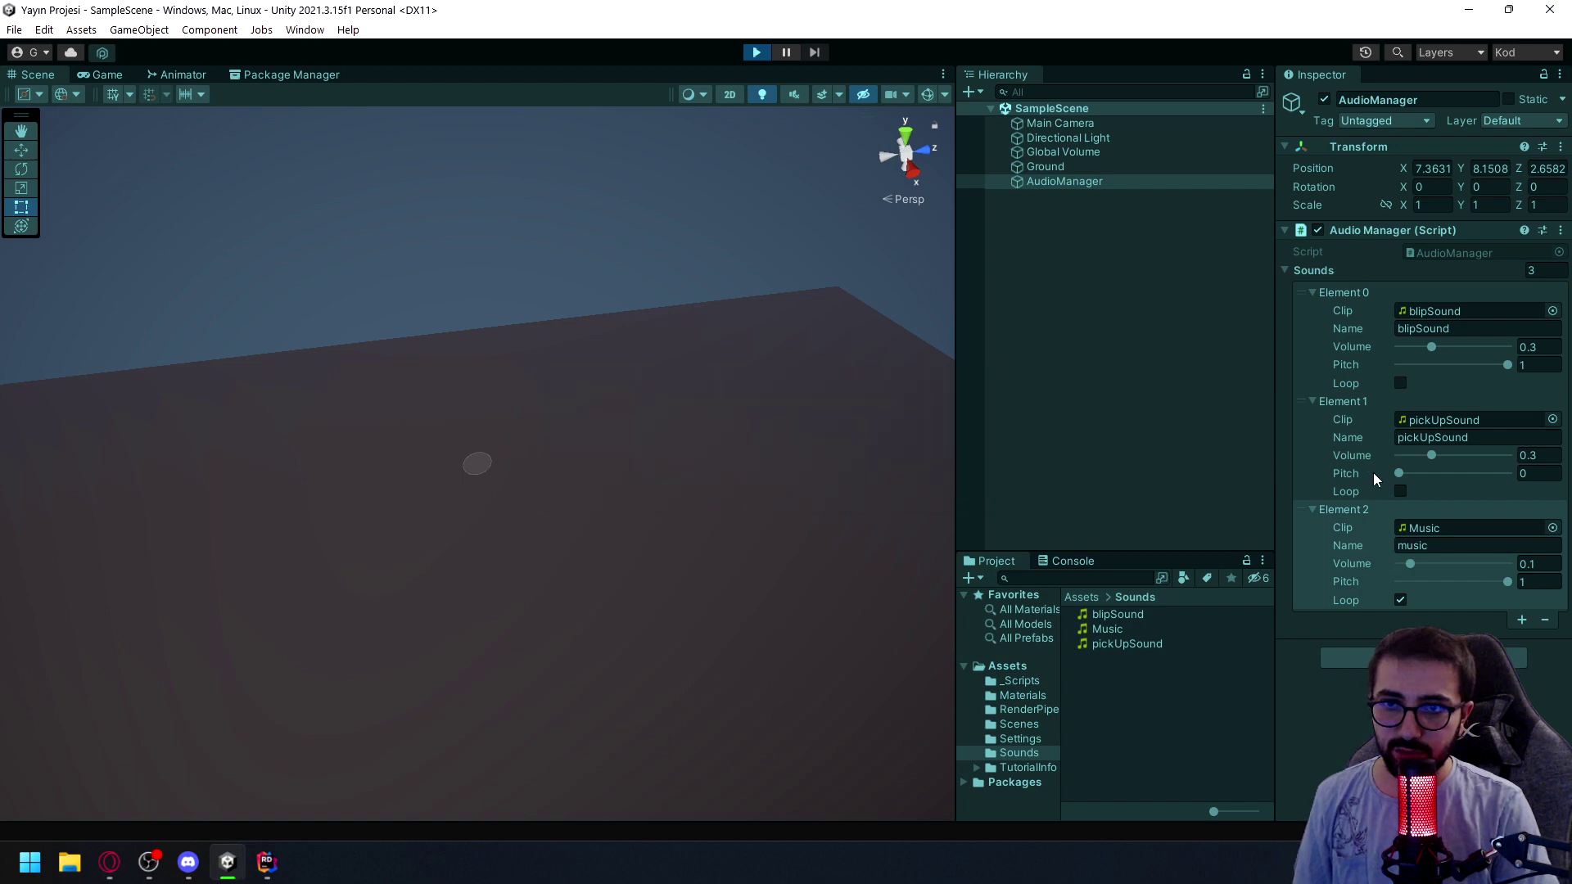
Scroll through the runtime-generated Audio Source components in the Inspector, then stop play mode
scroll(1421, 606, down, 5)
scroll(1421, 606, down, 3)
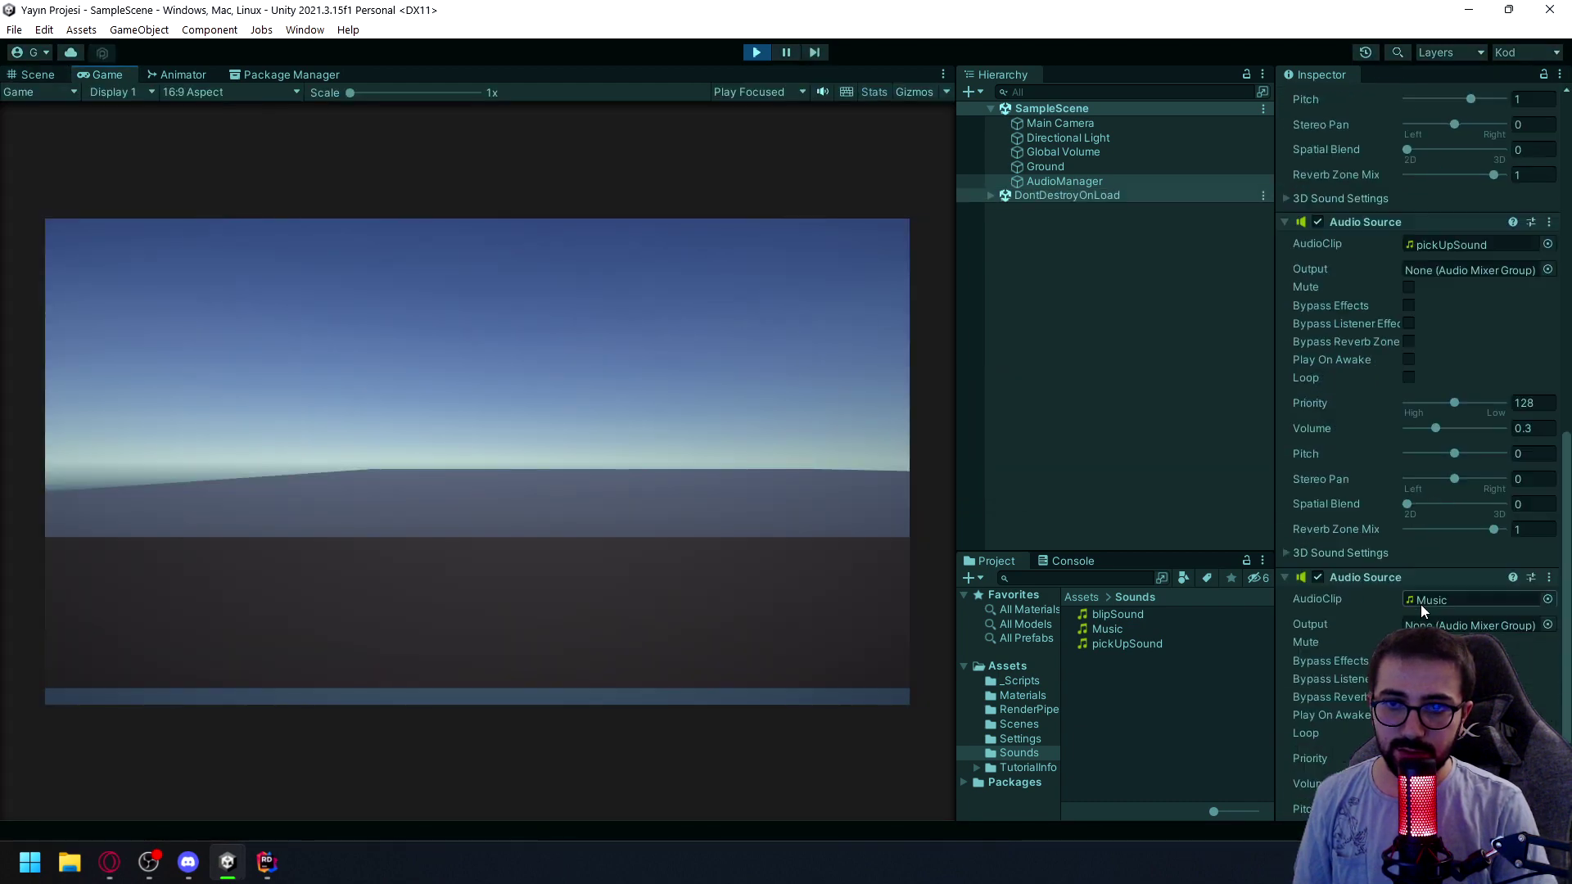
scroll(1421, 604, down, 2)
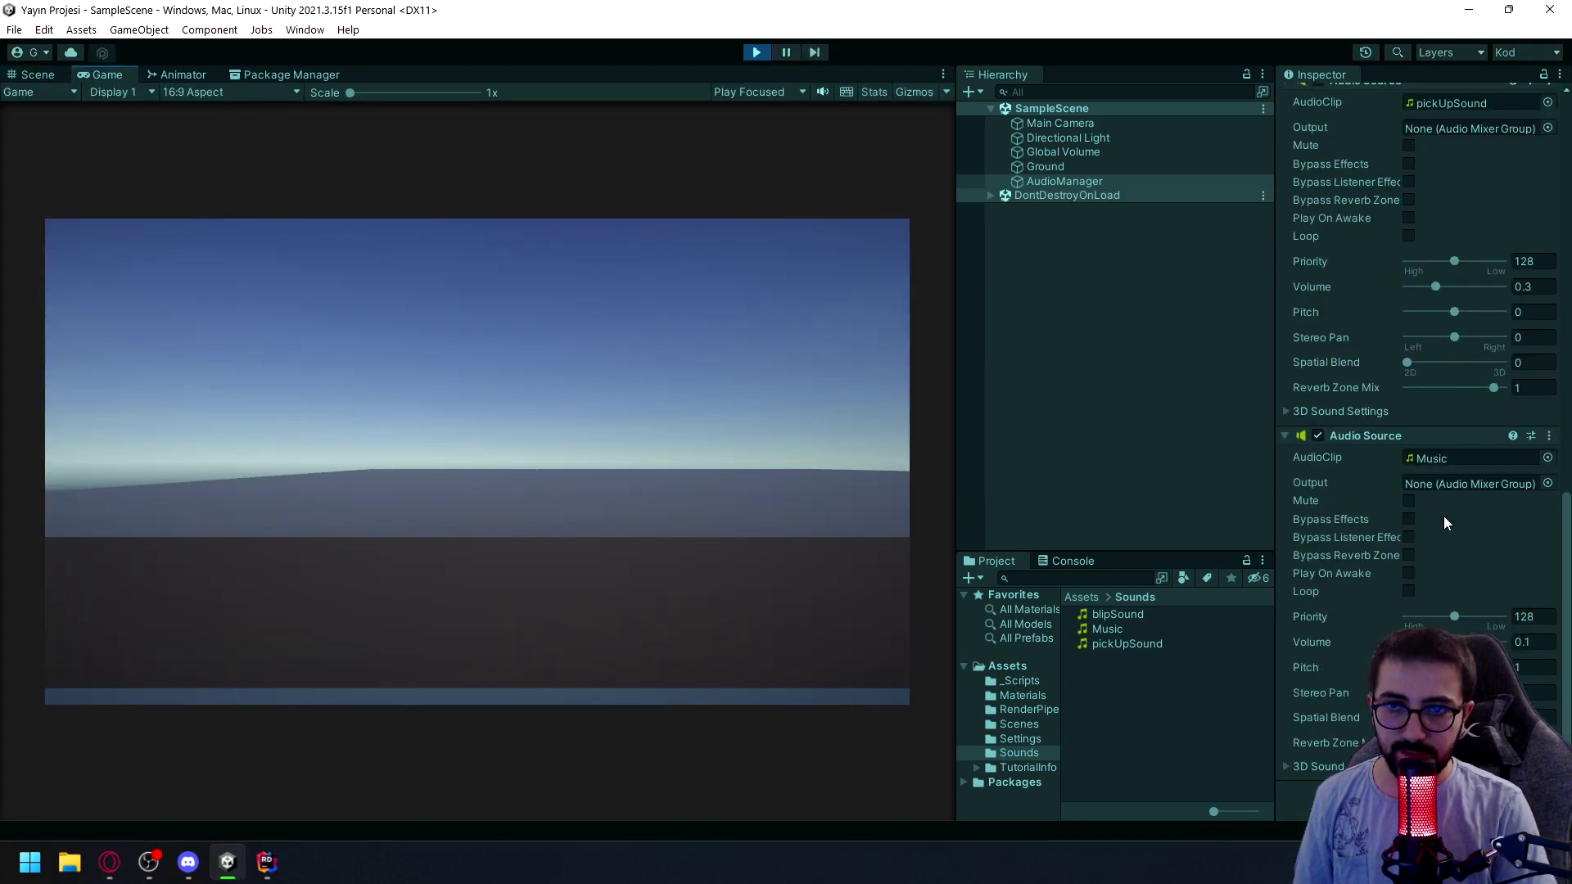
scroll(1422, 582, up, 2)
scroll(1426, 590, up, 2)
scroll(1412, 572, up, 3)
scroll(1413, 563, up, 1)
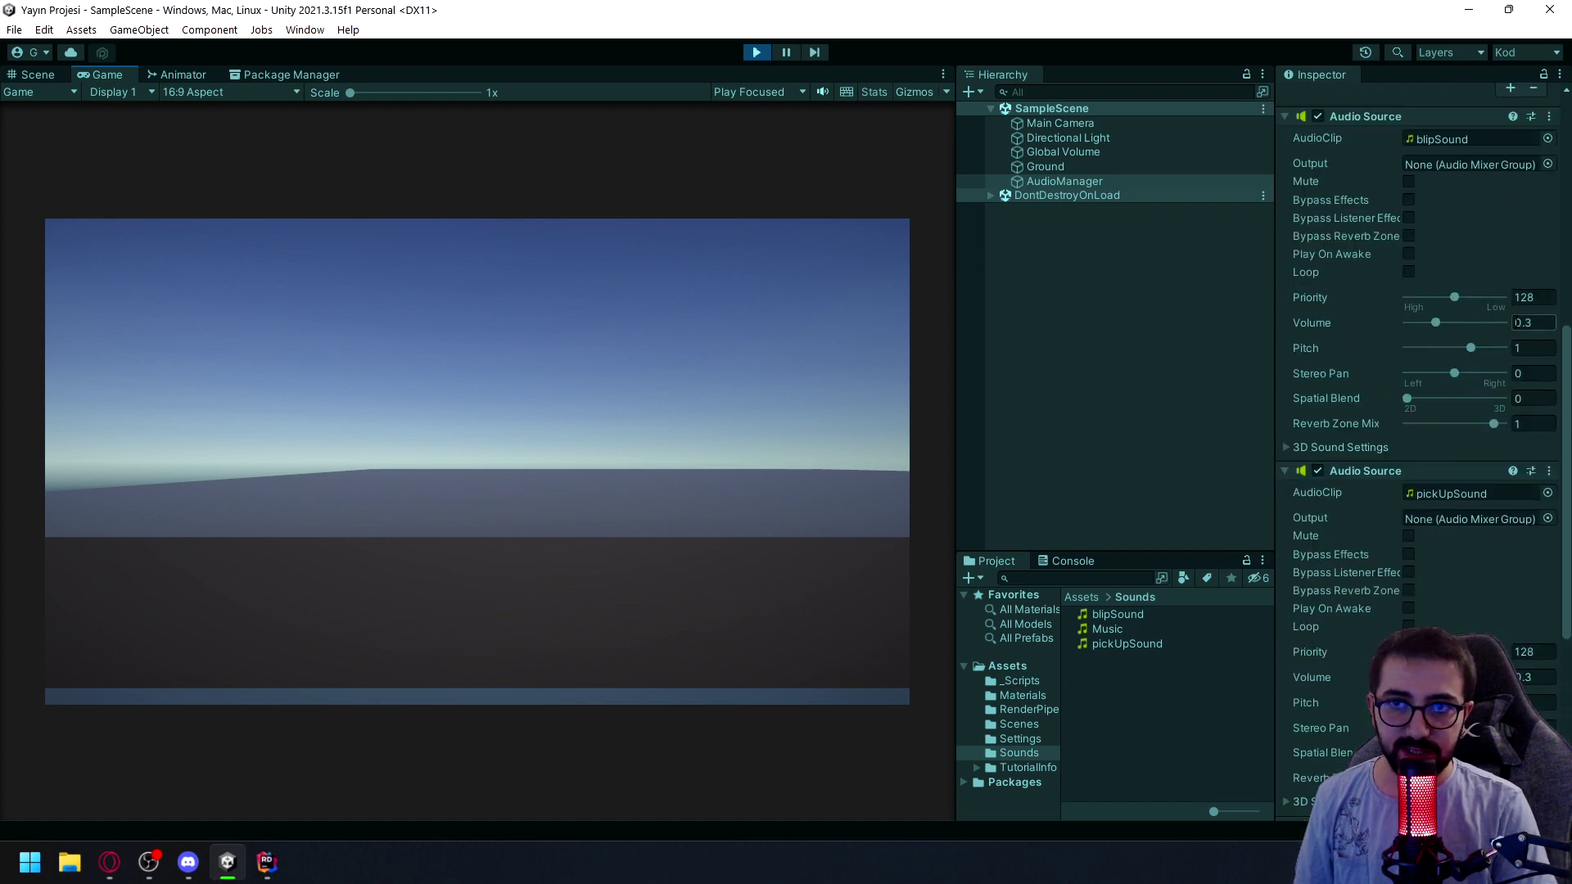
scroll(1494, 352, up, 1)
scroll(1441, 467, up, 2)
scroll(1428, 538, down, 3)
scroll(1428, 538, up, 3)
scroll(1491, 571, down, 10)
click(757, 52)
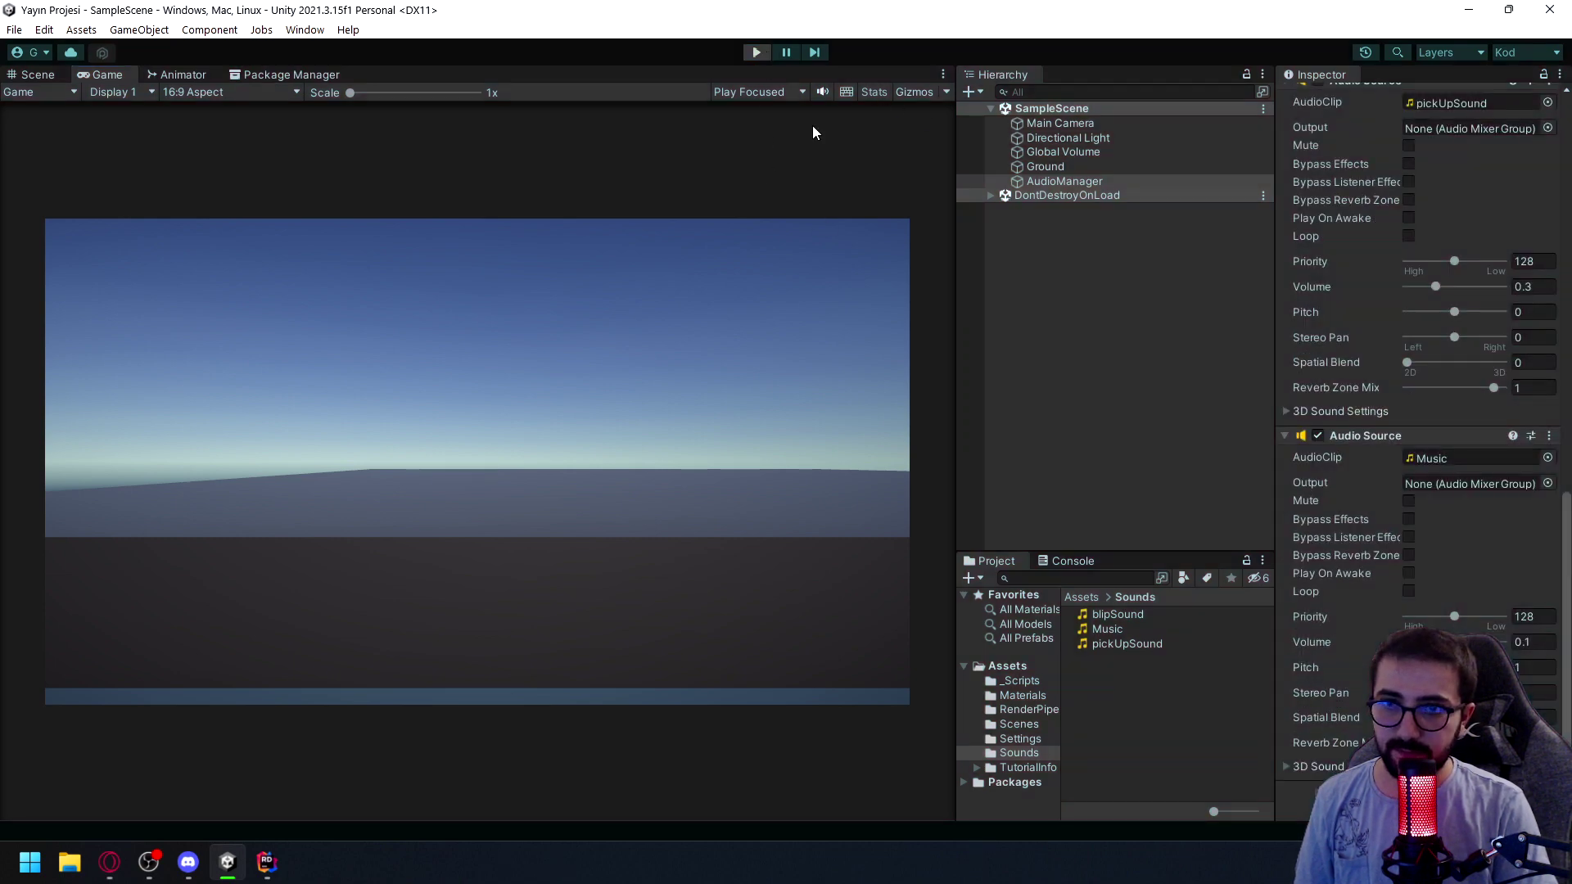
Add 'sound.audioSource.loop = sound.loop;' after the playOnAwake line in AudioManager.cs, then return to Unity
click(266, 862)
click(562, 66)
scroll(732, 592, down, 10)
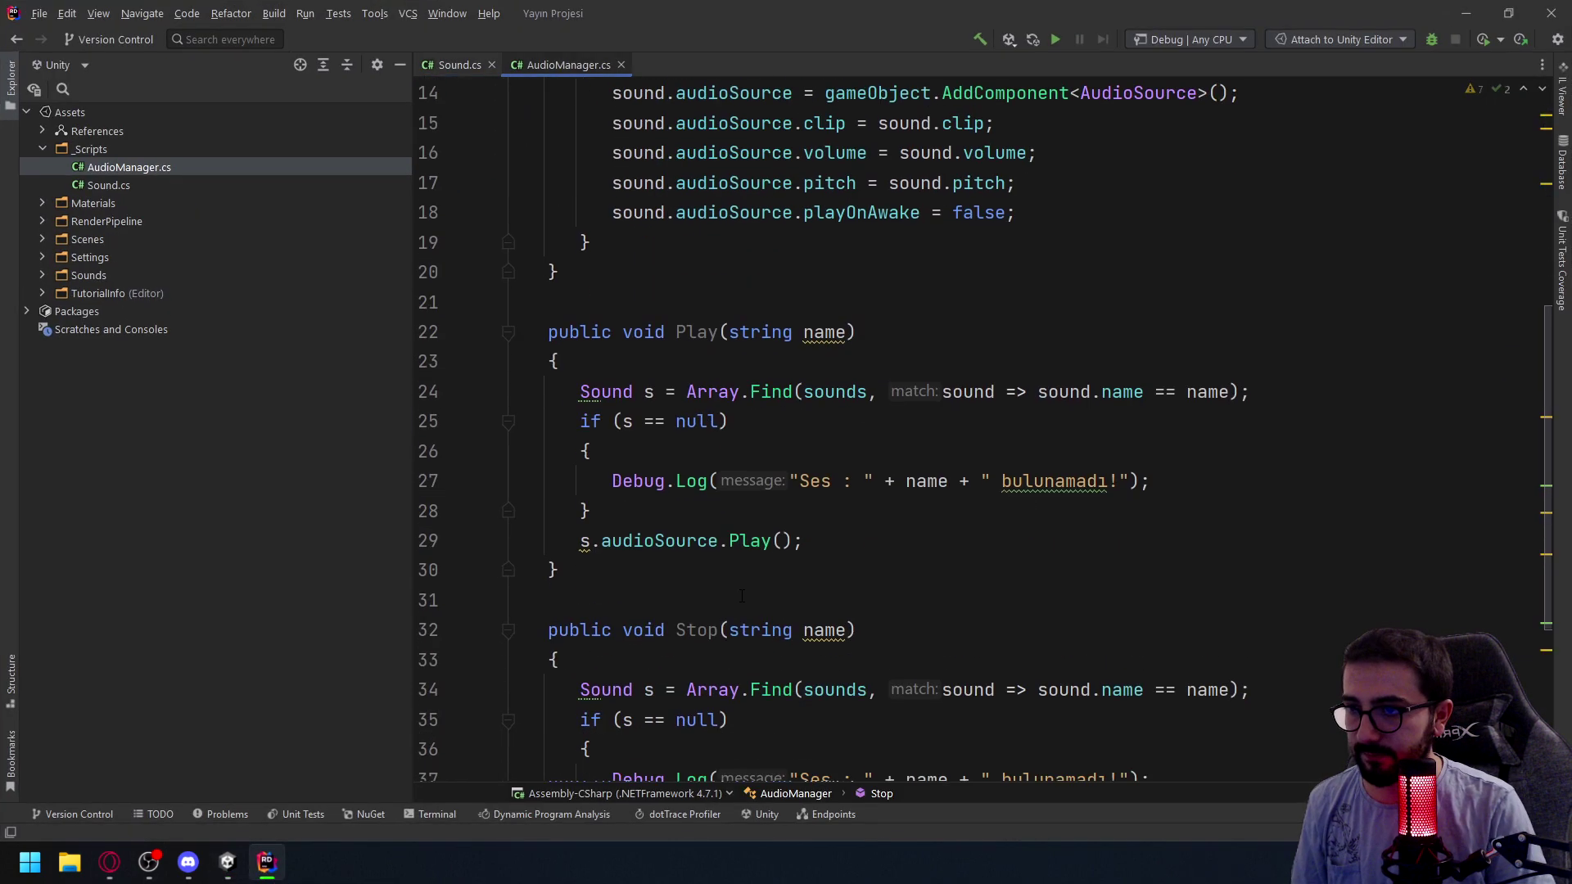
scroll(731, 591, up, 5)
click(1048, 391)
key(Return)
text(sound.)
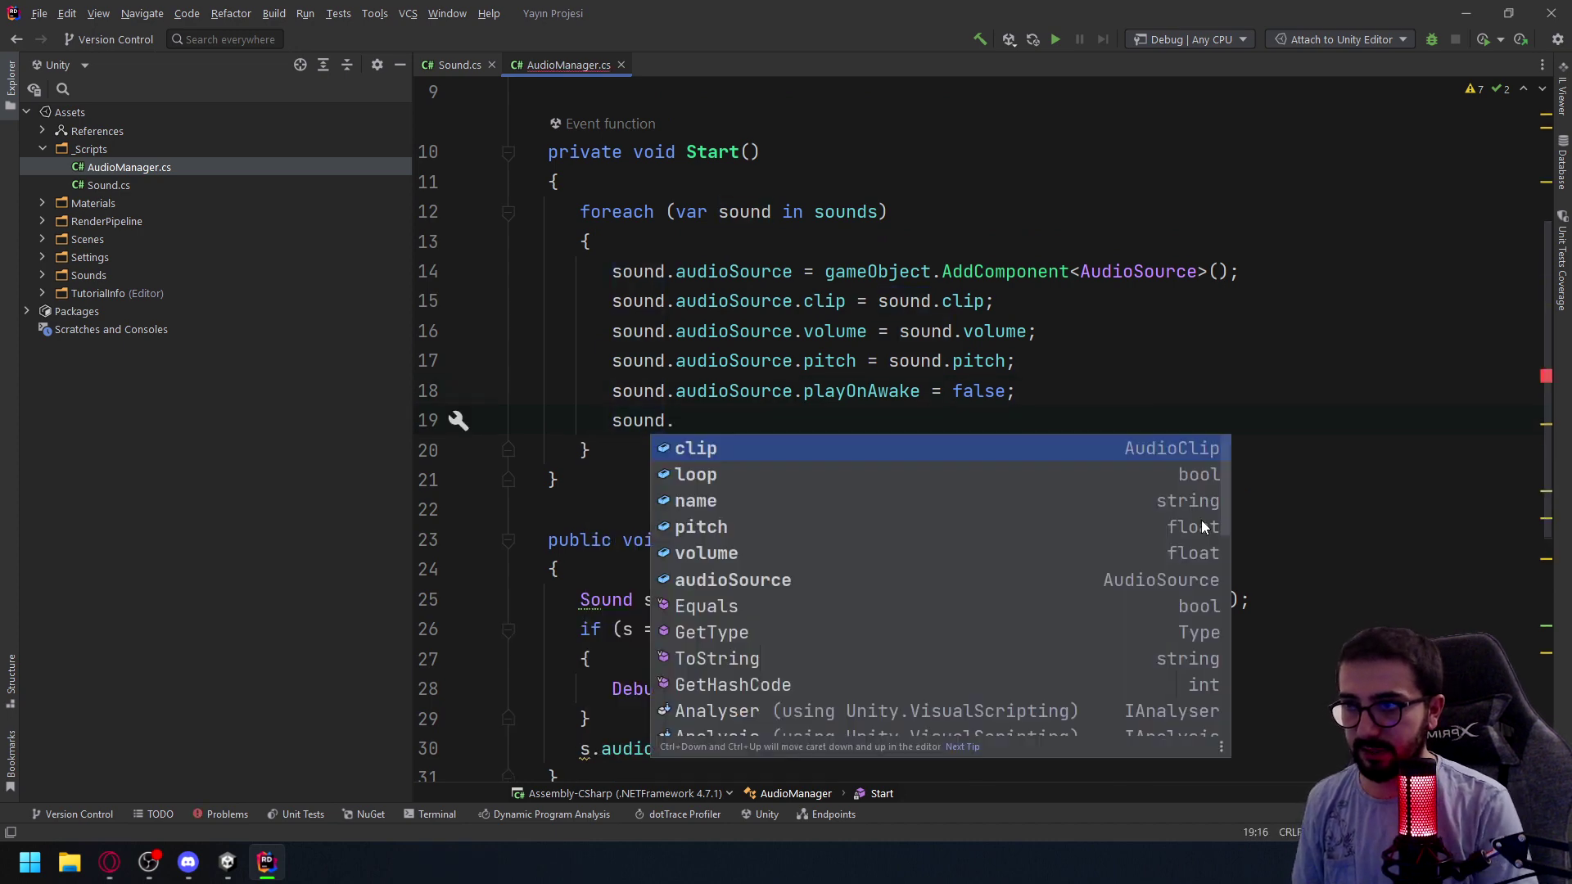
text(audioSource.)
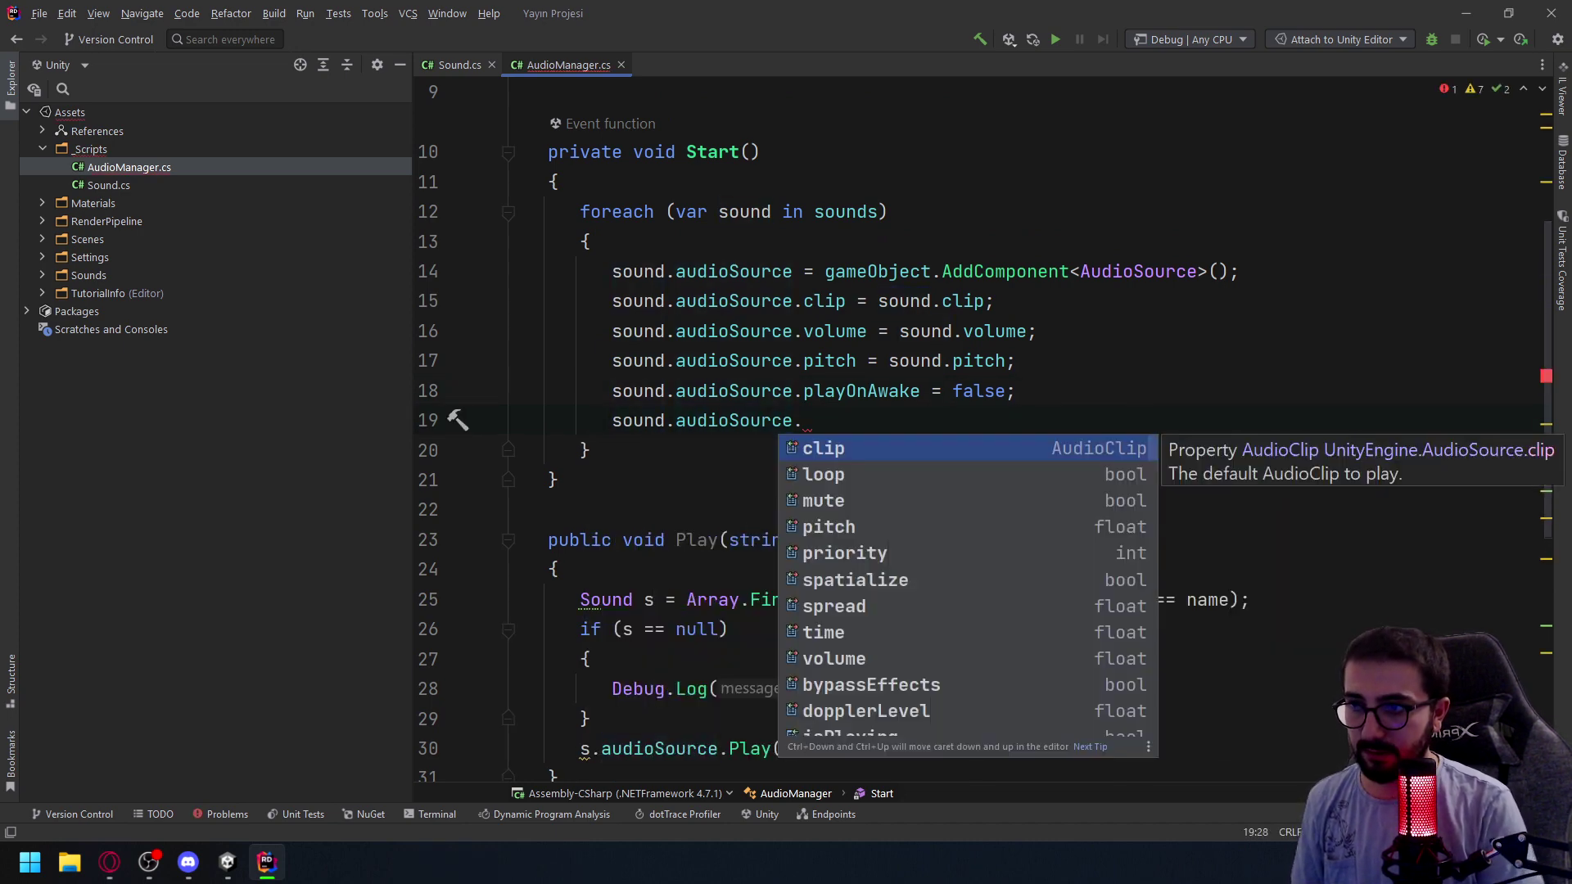
text(loop = s)
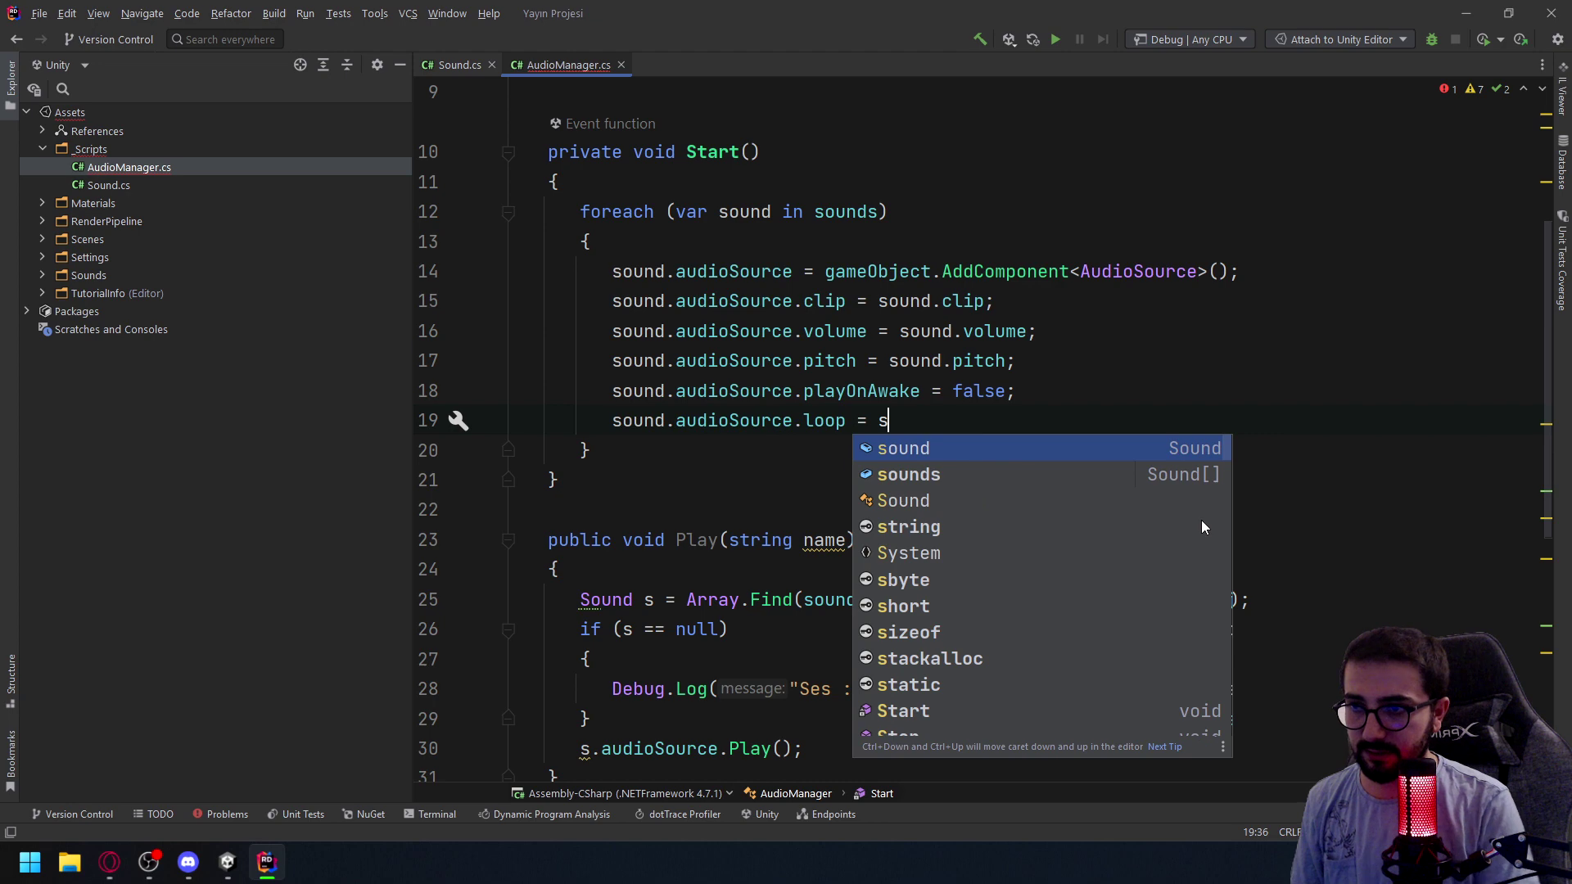
text(ound.l)
key(Return)
text(;)
key(alt+Tab)
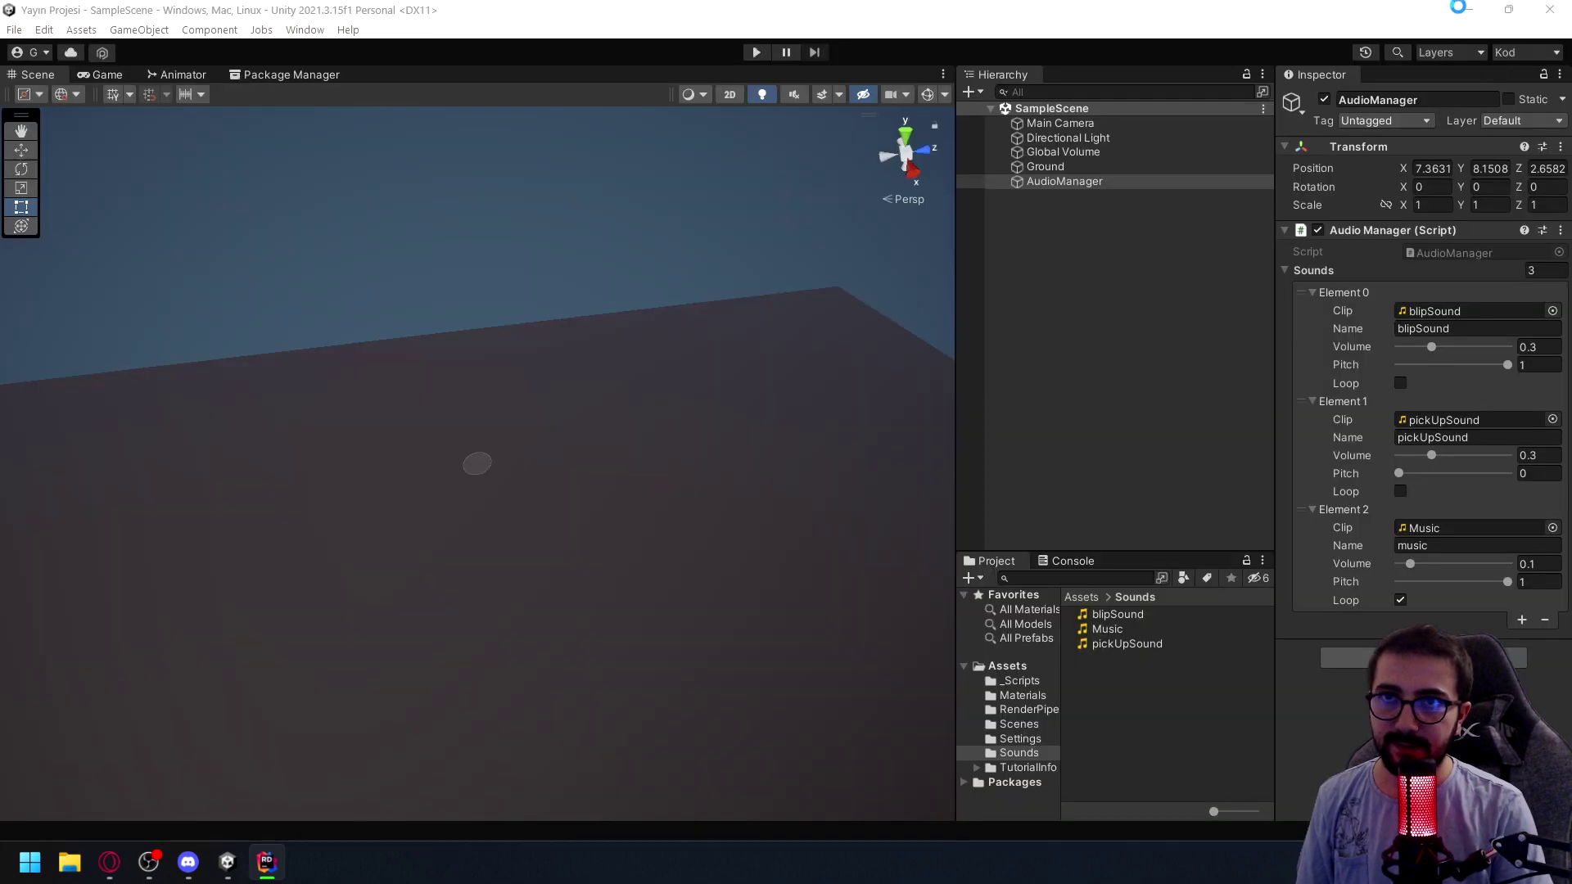
click(755, 54)
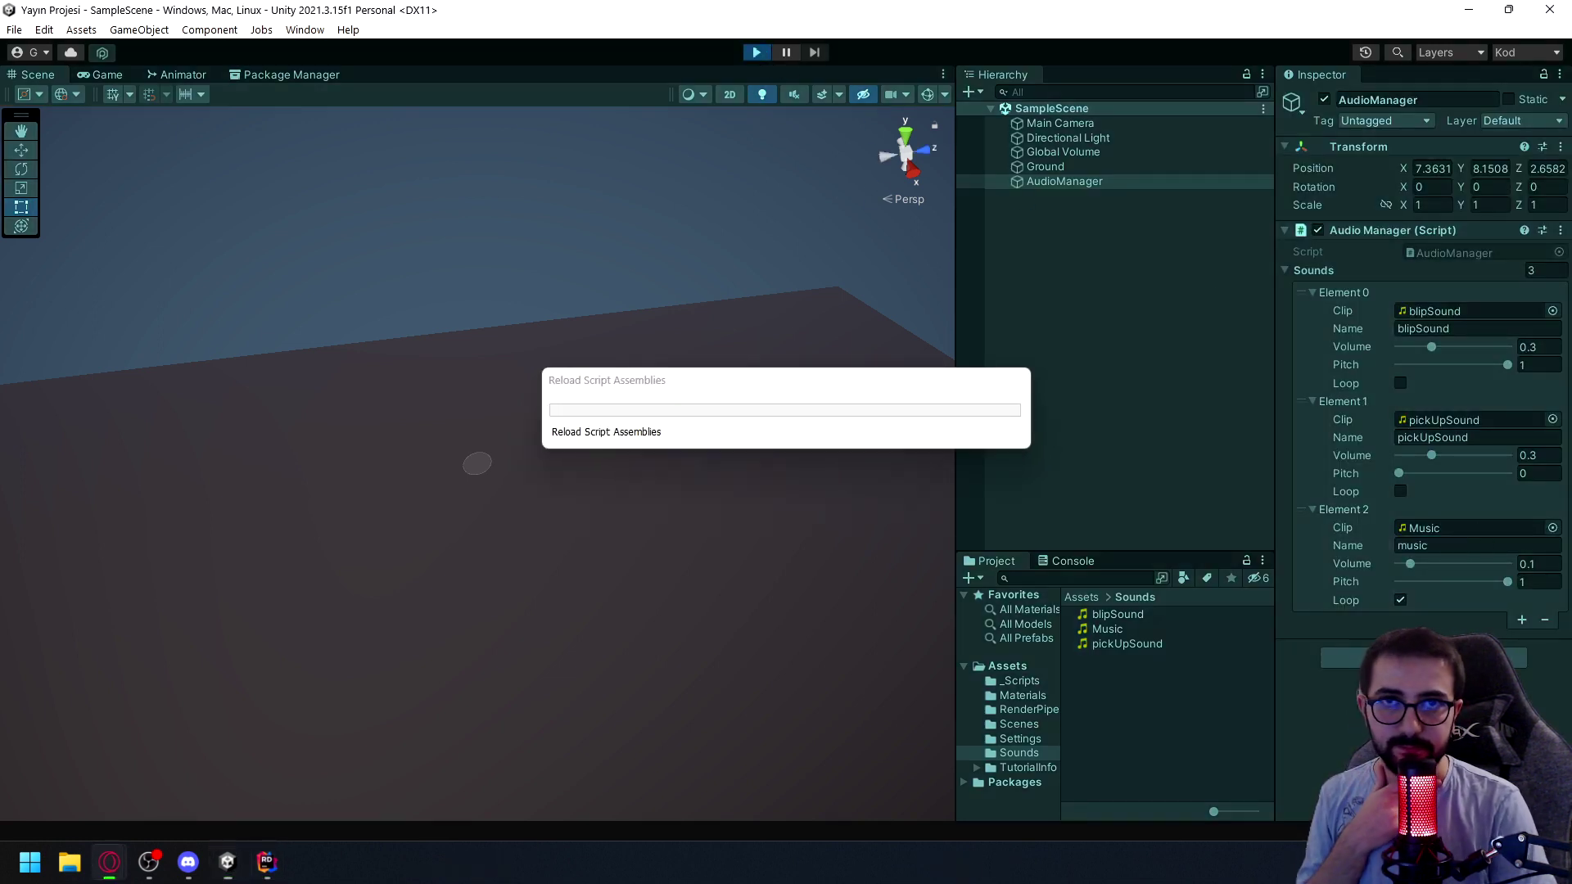
scroll(1366, 489, down, 5)
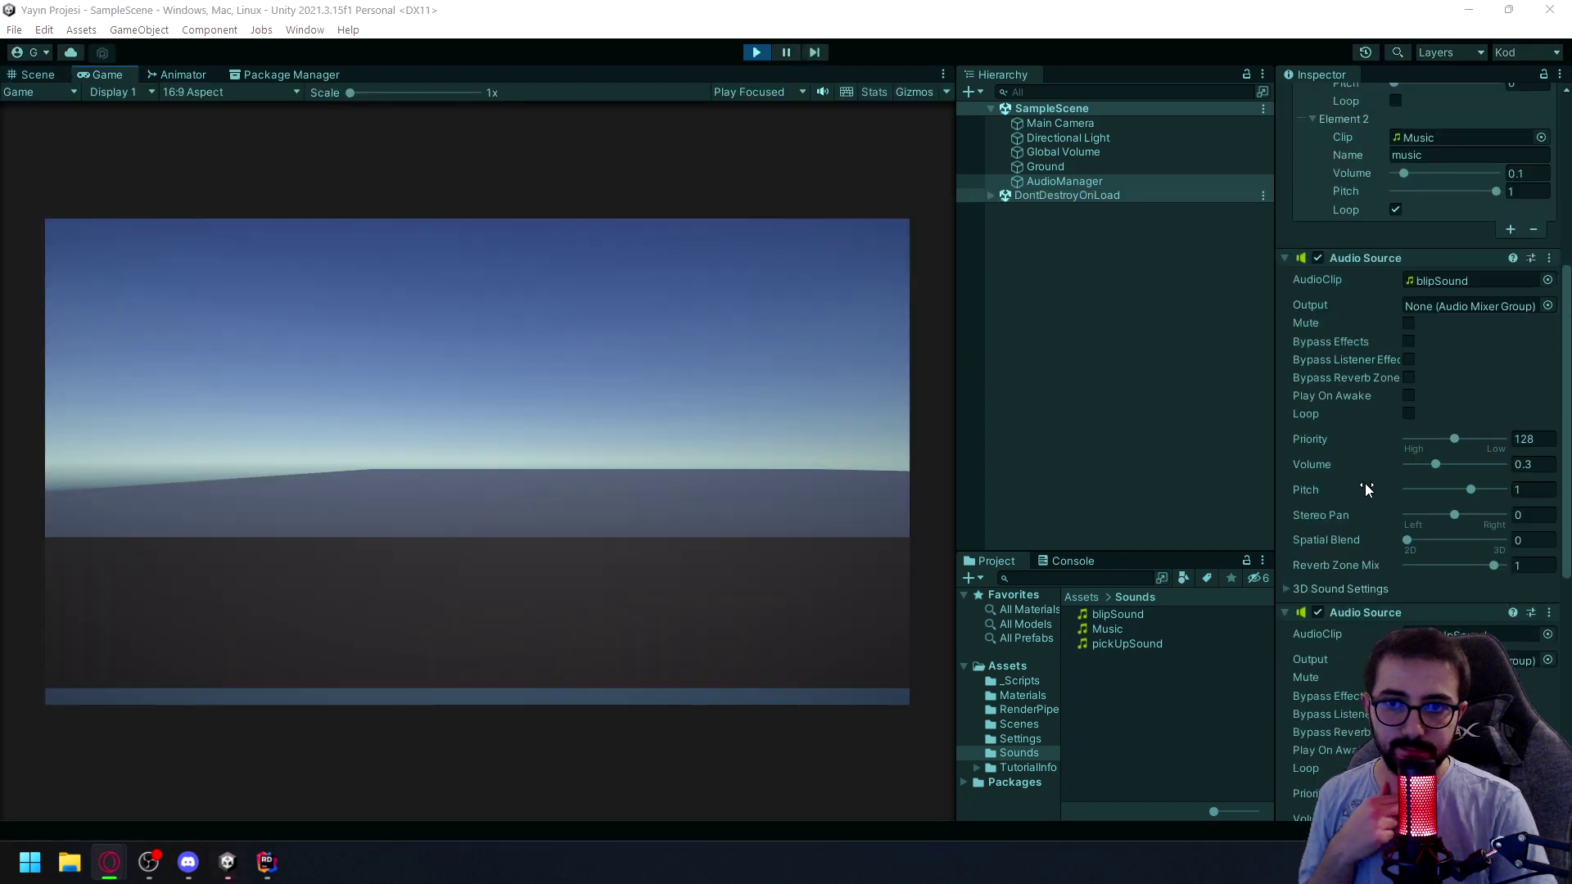
scroll(1366, 489, down, 6)
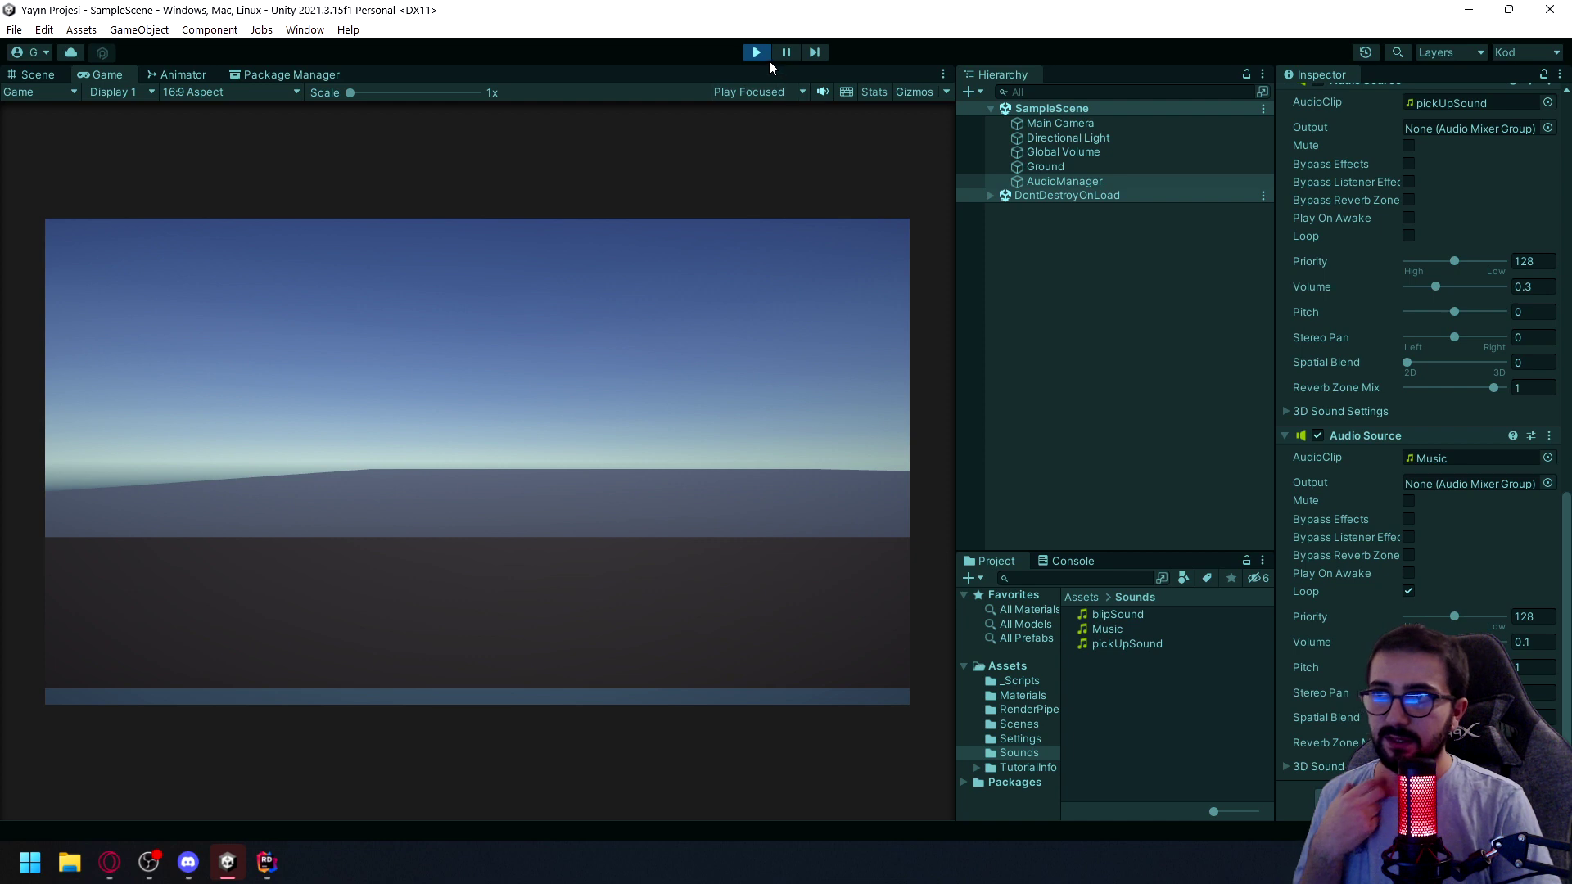
key(ctrl+p)
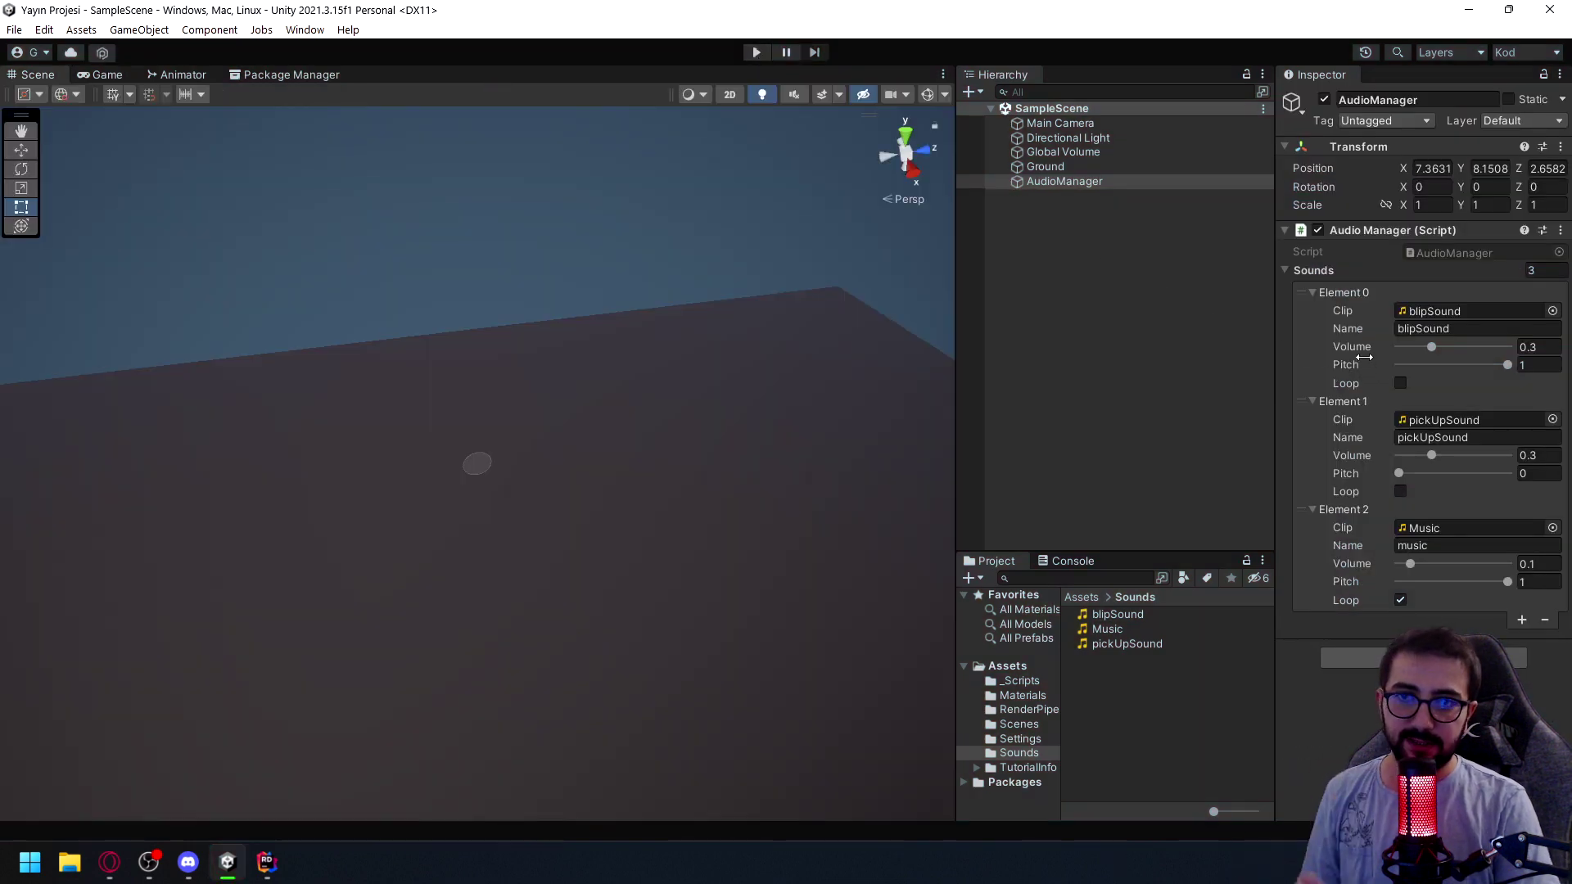
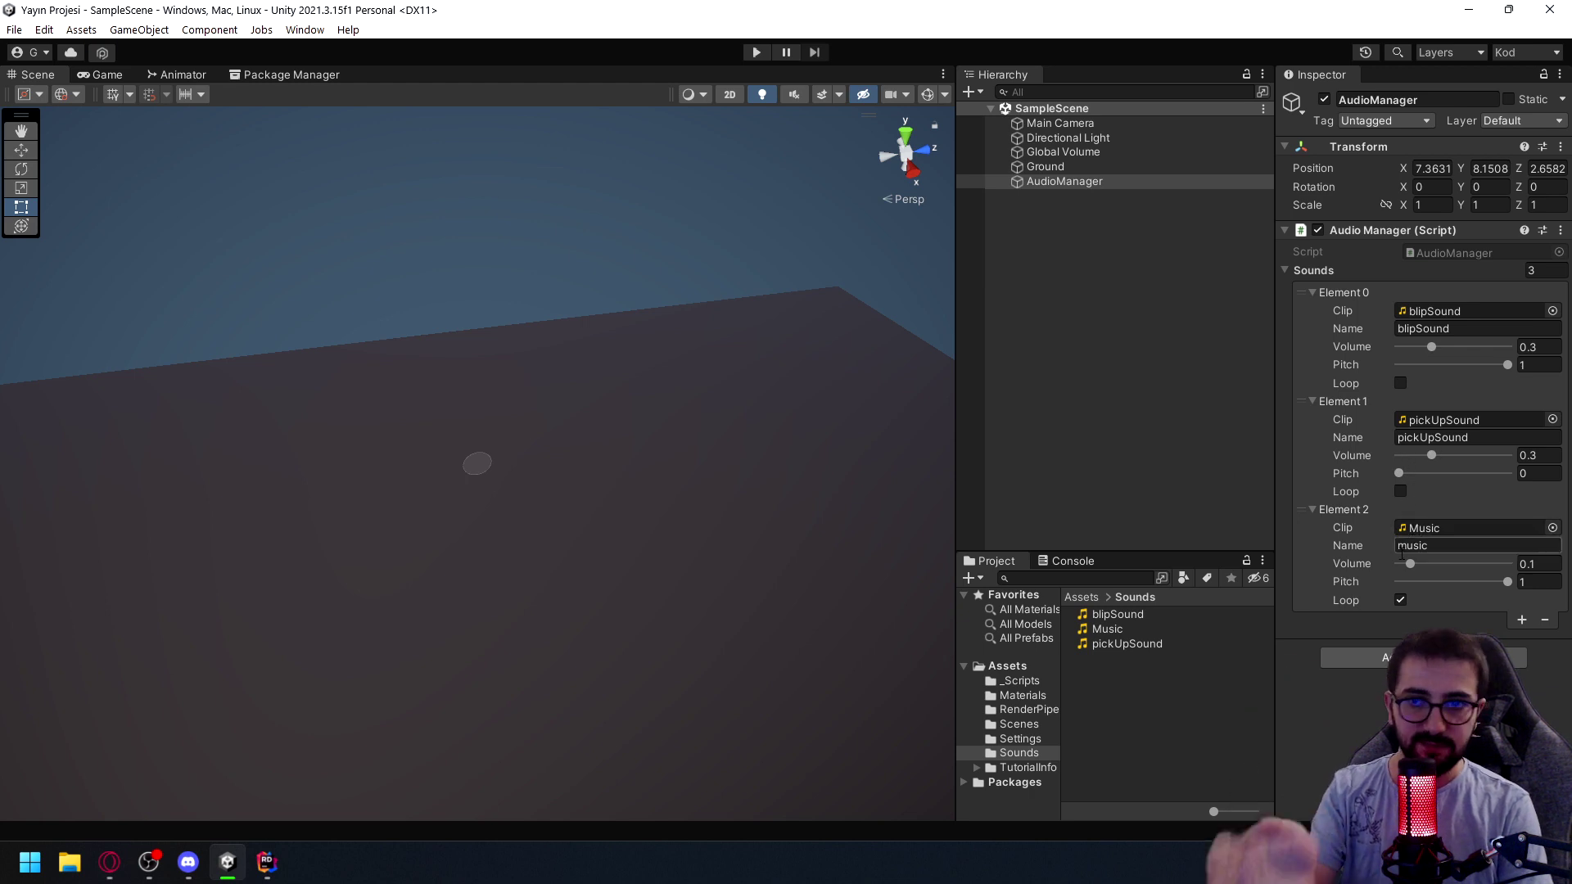
Run the scene and check the Inspector for the added Audio Source components
click(756, 54)
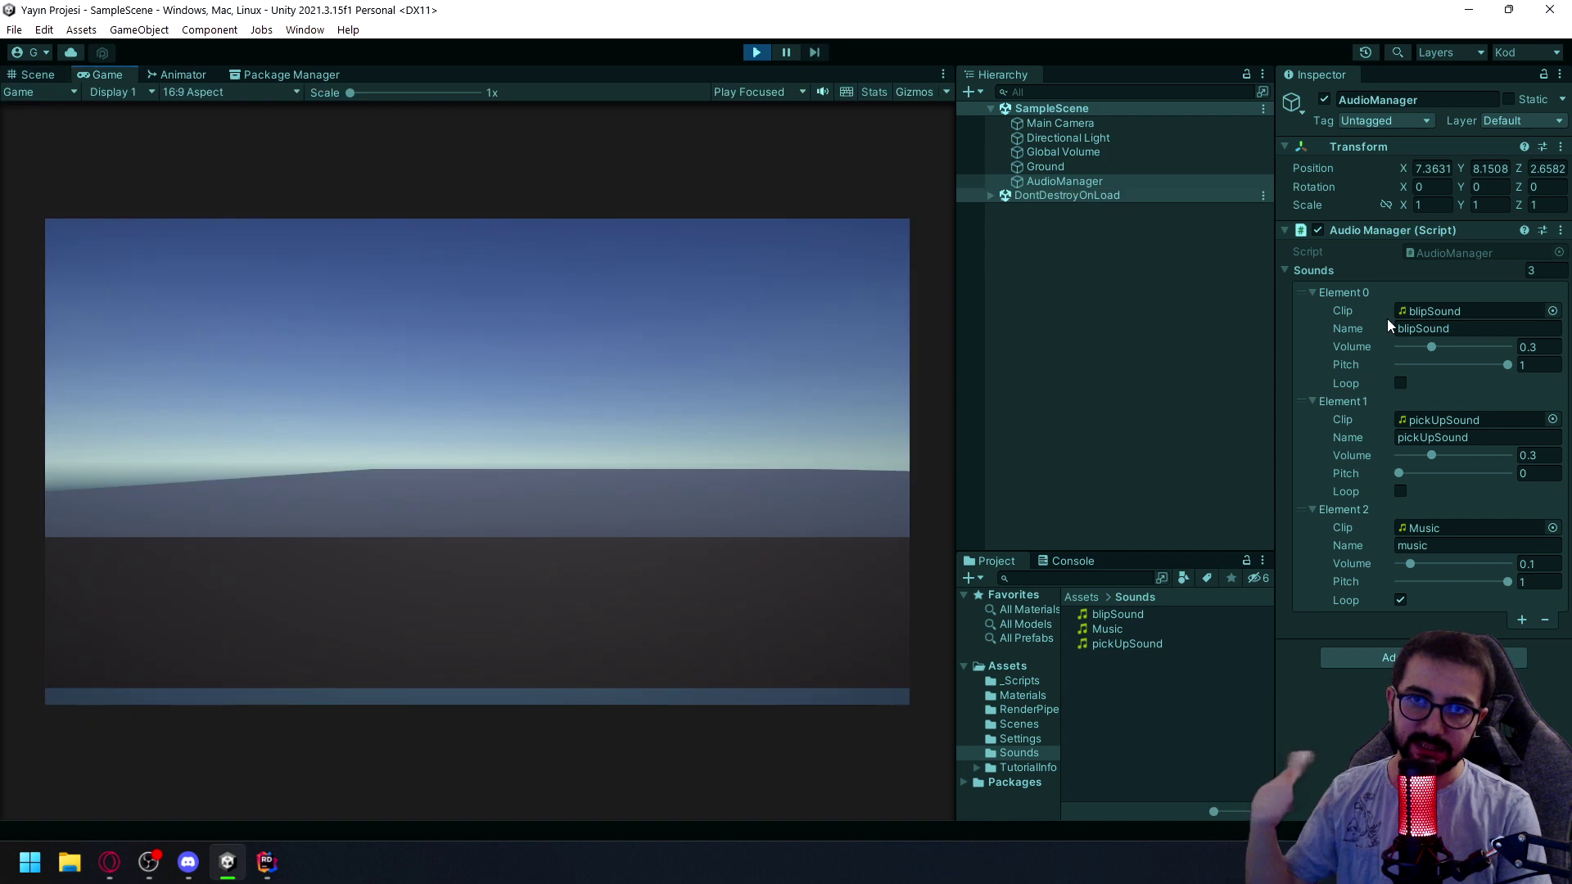
scroll(1434, 440, down, 5)
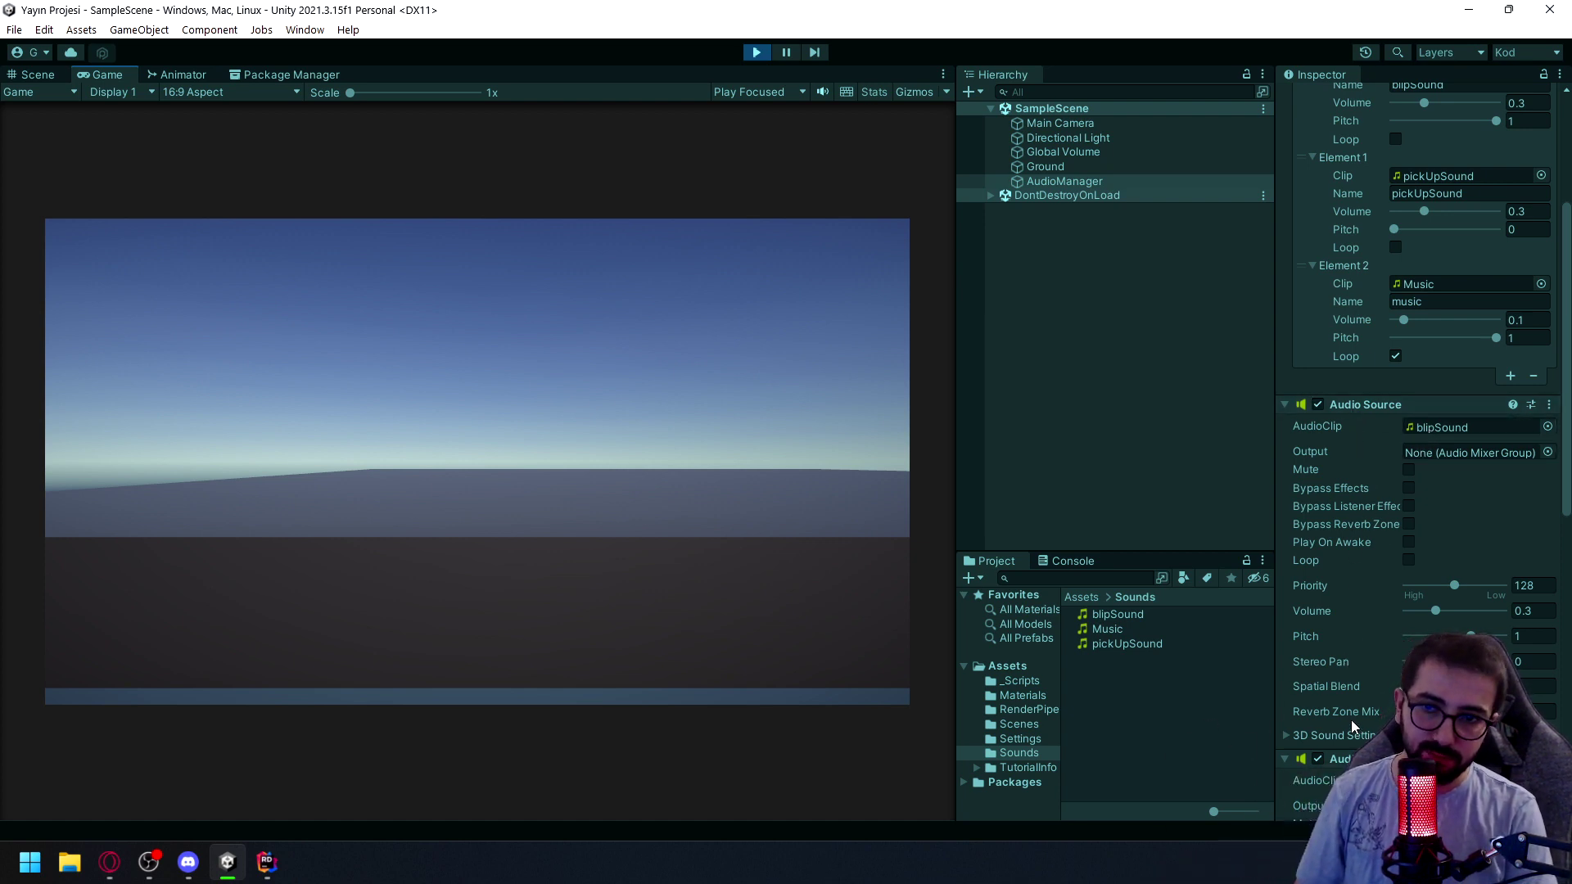
scroll(1355, 623, up, 5)
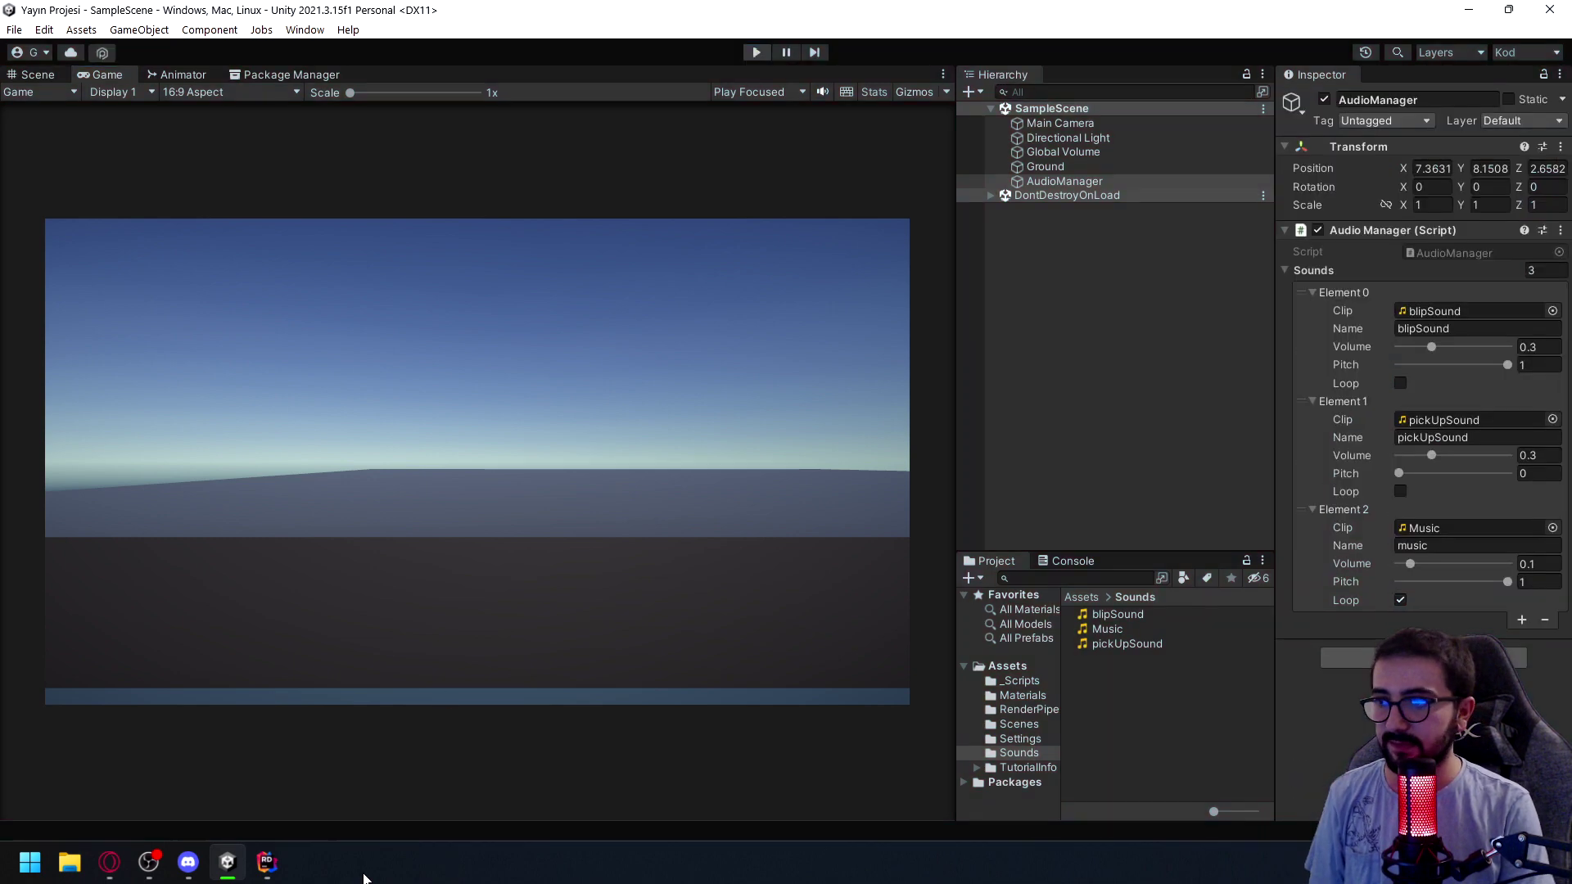
Go back to AudioManager.cs in Rider at the Play method declaration
click(266, 862)
drag(751, 455, 643, 301)
click(852, 540)
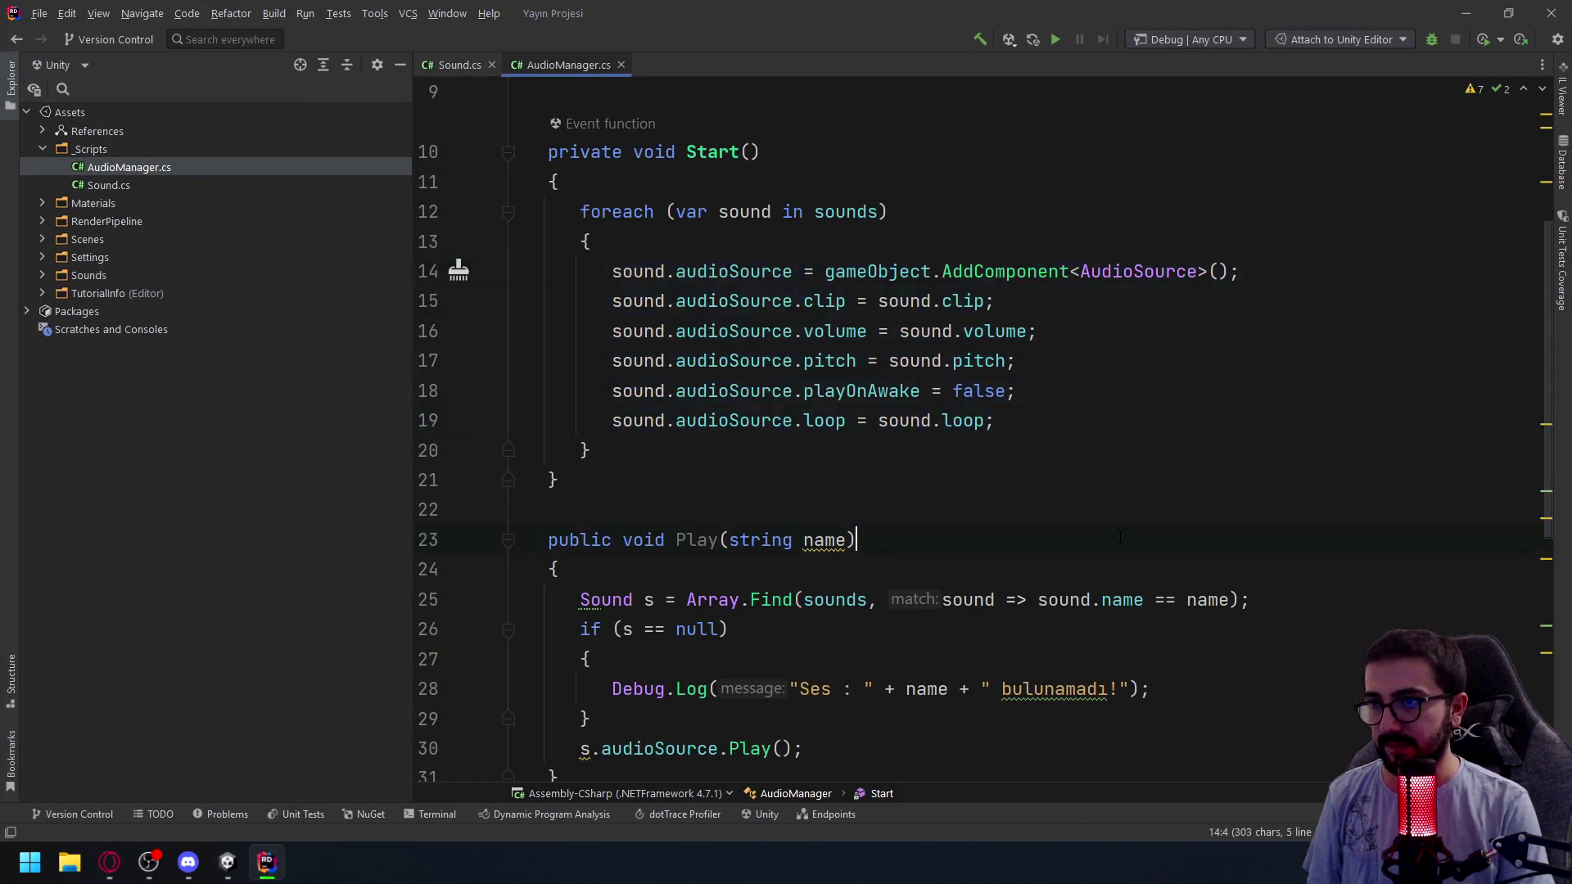
Insert an empty Awake method on line 9, removing its NotImplementedException body
scroll(749, 272, down, 4)
click(719, 182)
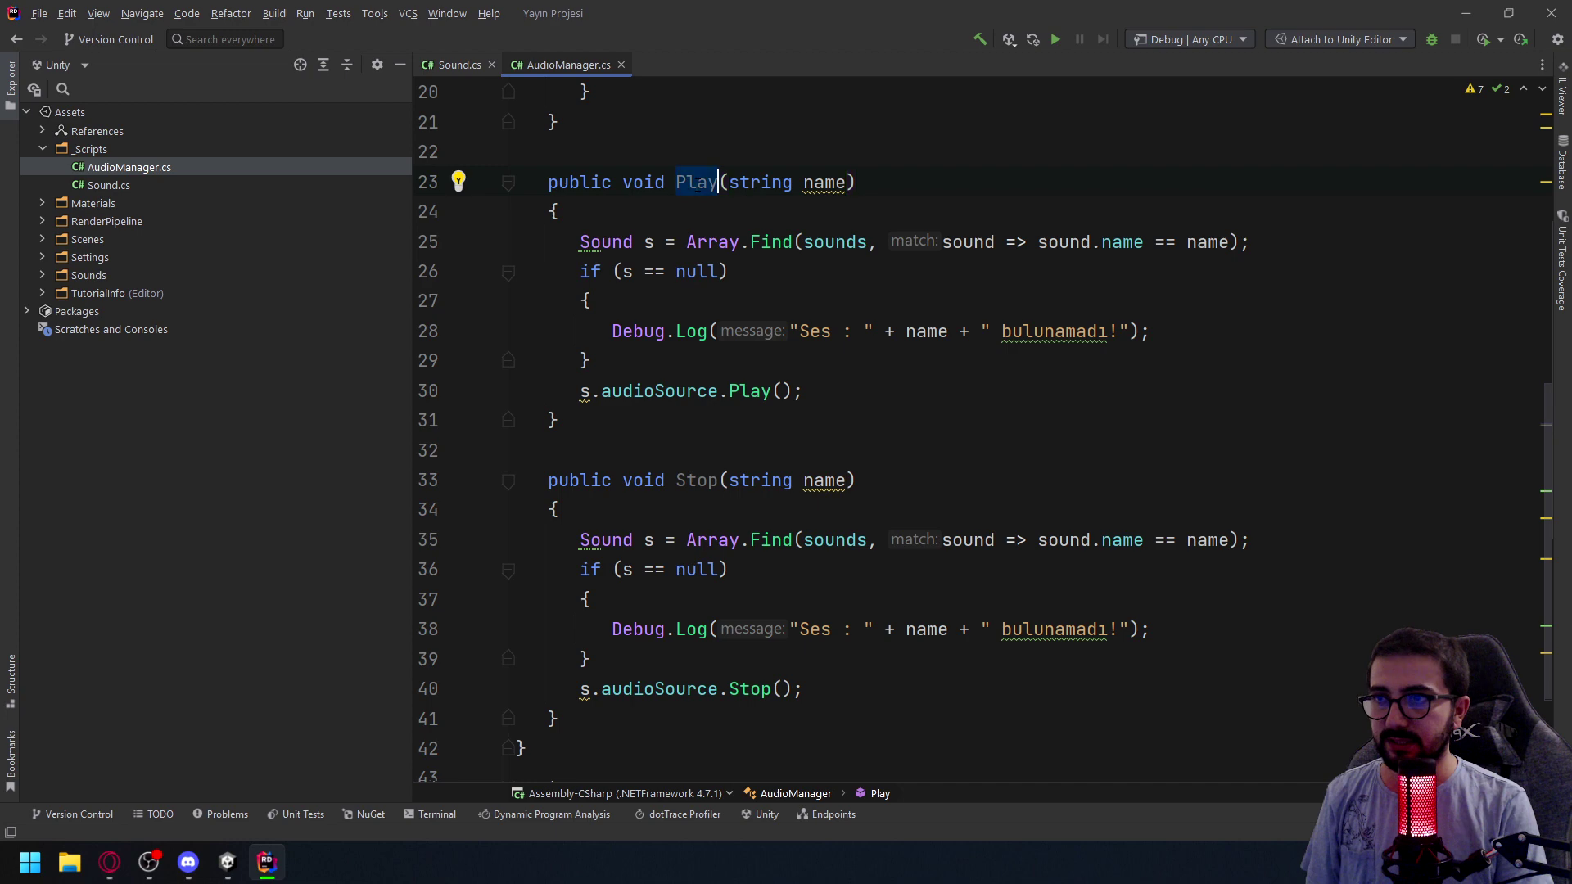
scroll(719, 181, up, 6)
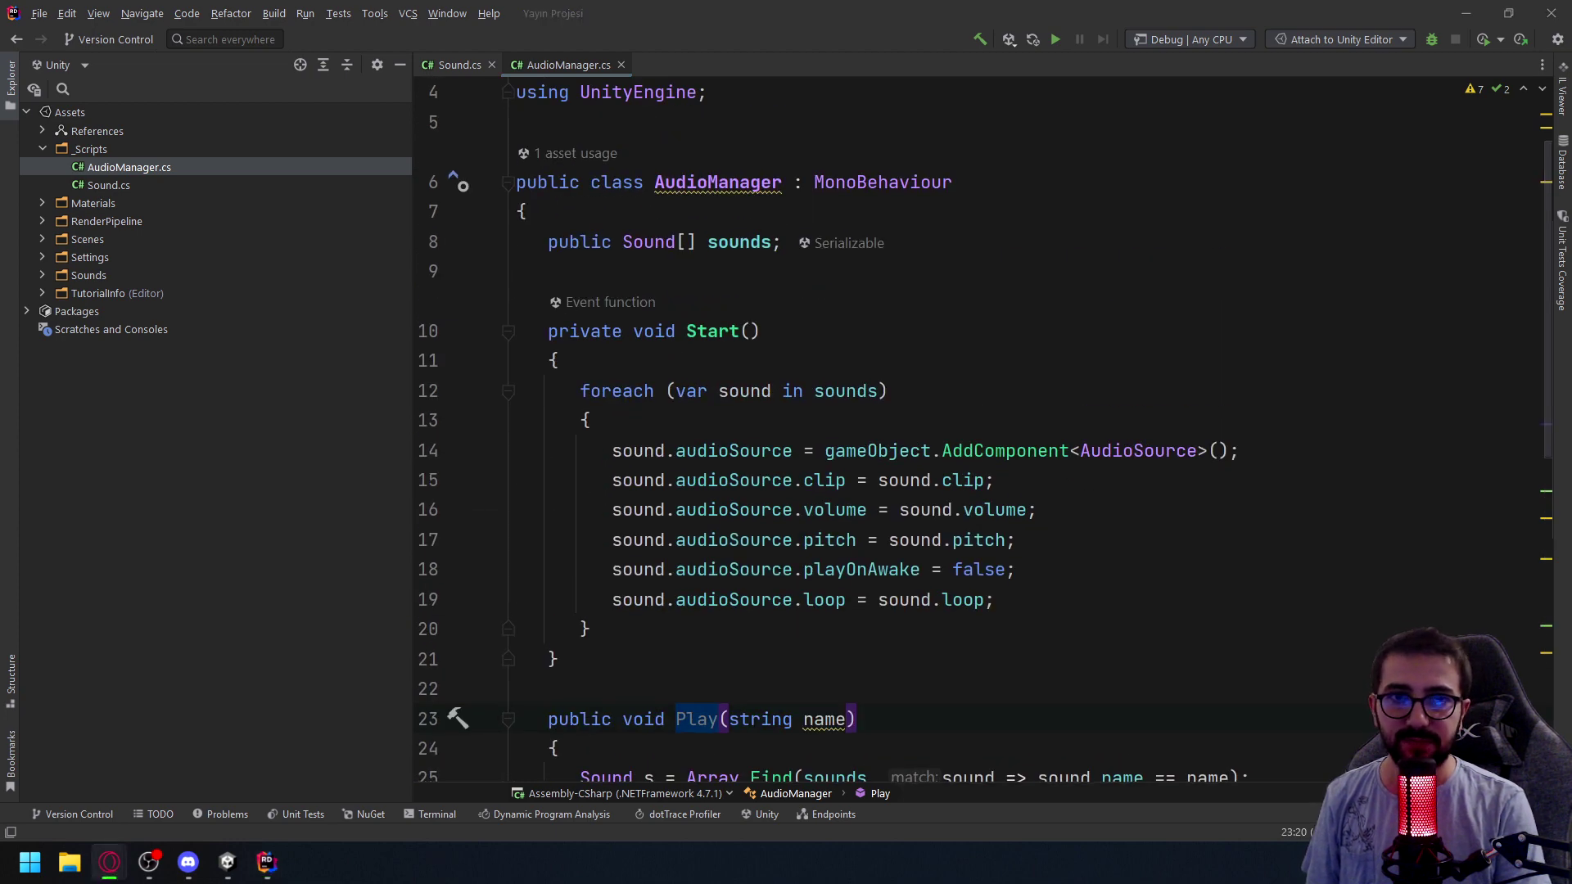
scroll(691, 515, down, 3)
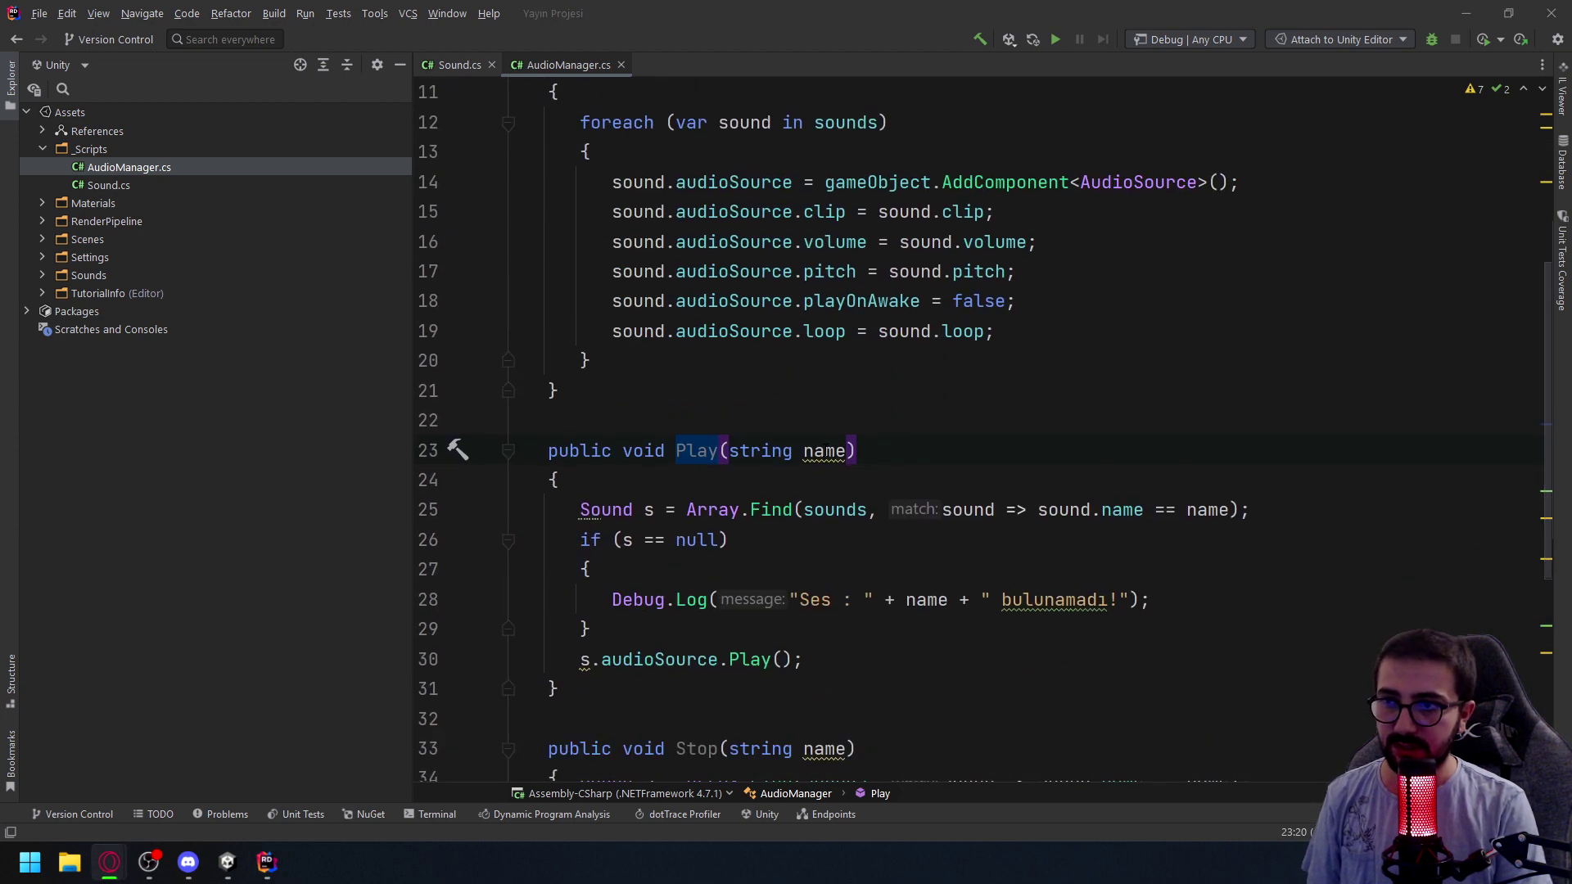
scroll(690, 516, up, 1)
scroll(1097, 384, up, 4)
click(1097, 364)
text(aw)
key(Return)
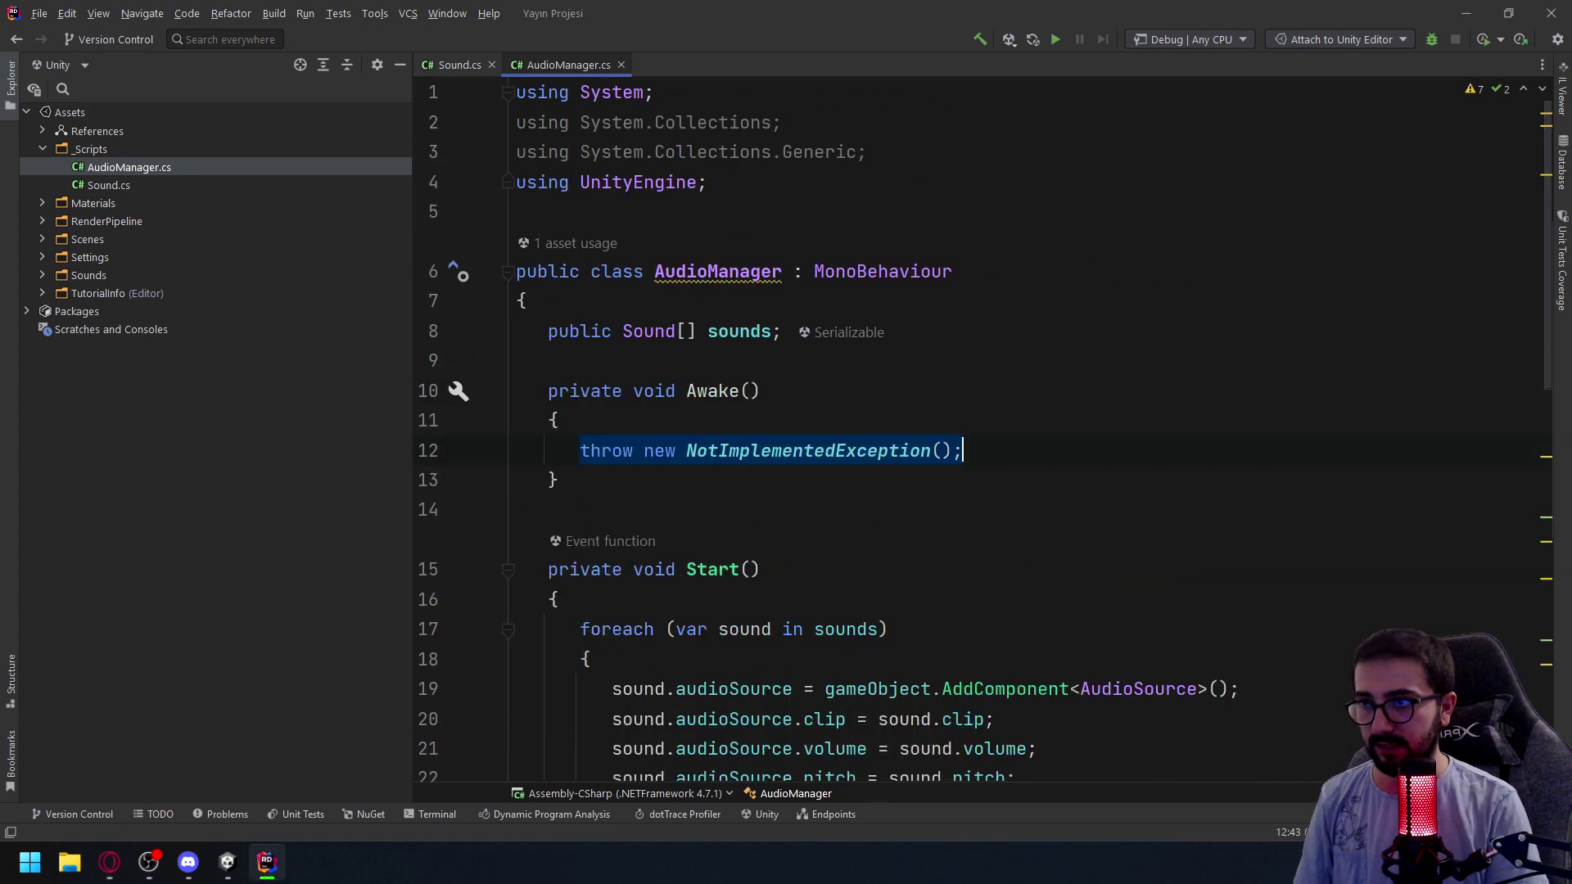
key(BackSpace)
Begin a 'public static Au' field declaration below the sounds array
click(674, 339)
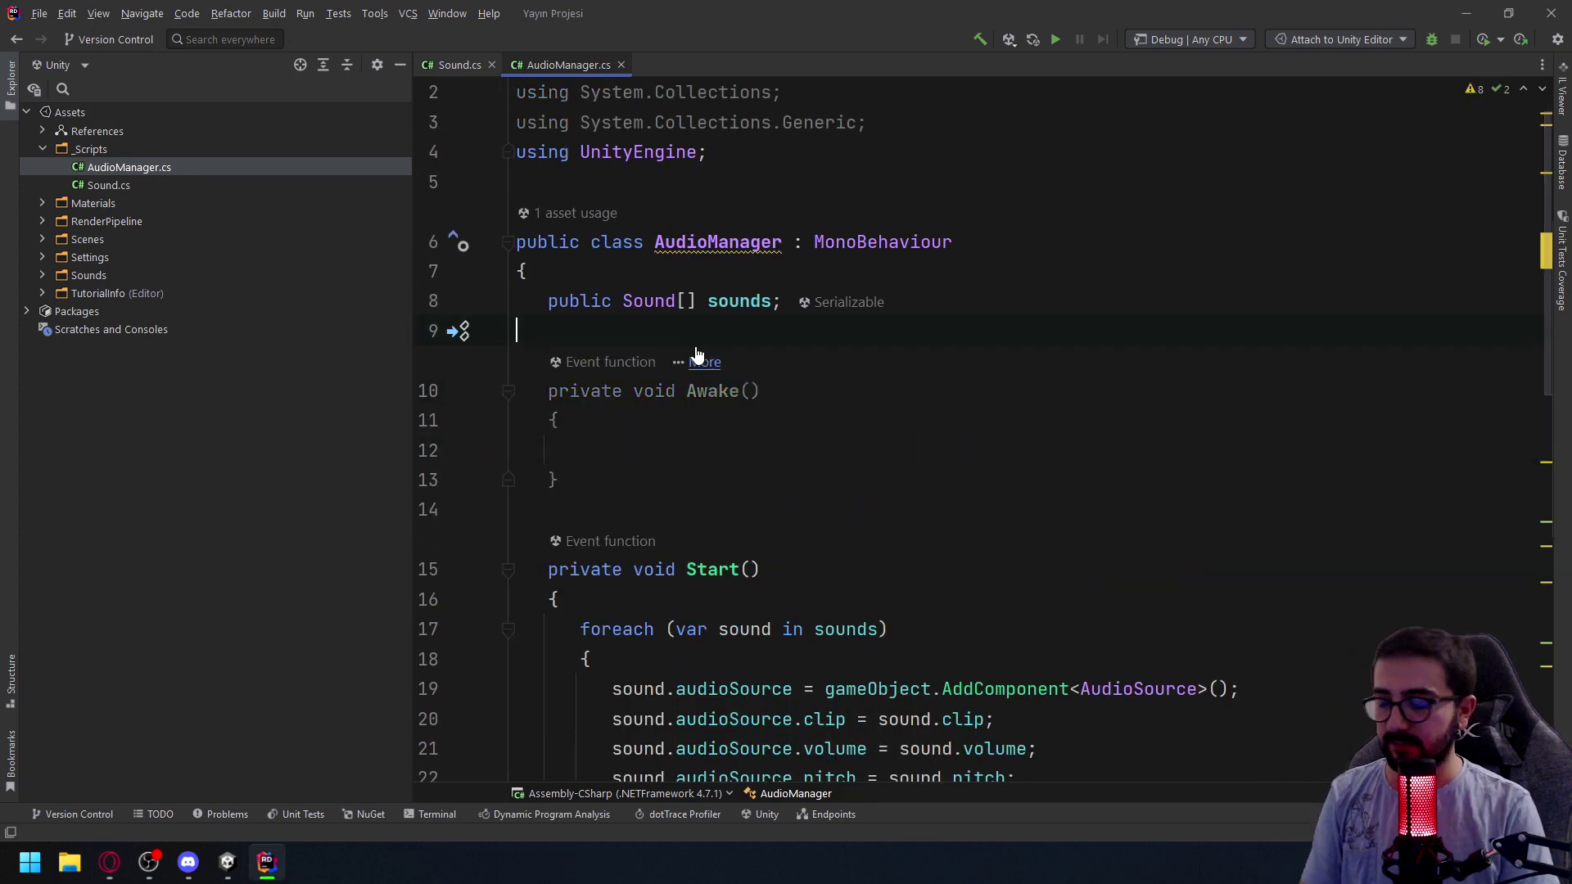
key(Return)
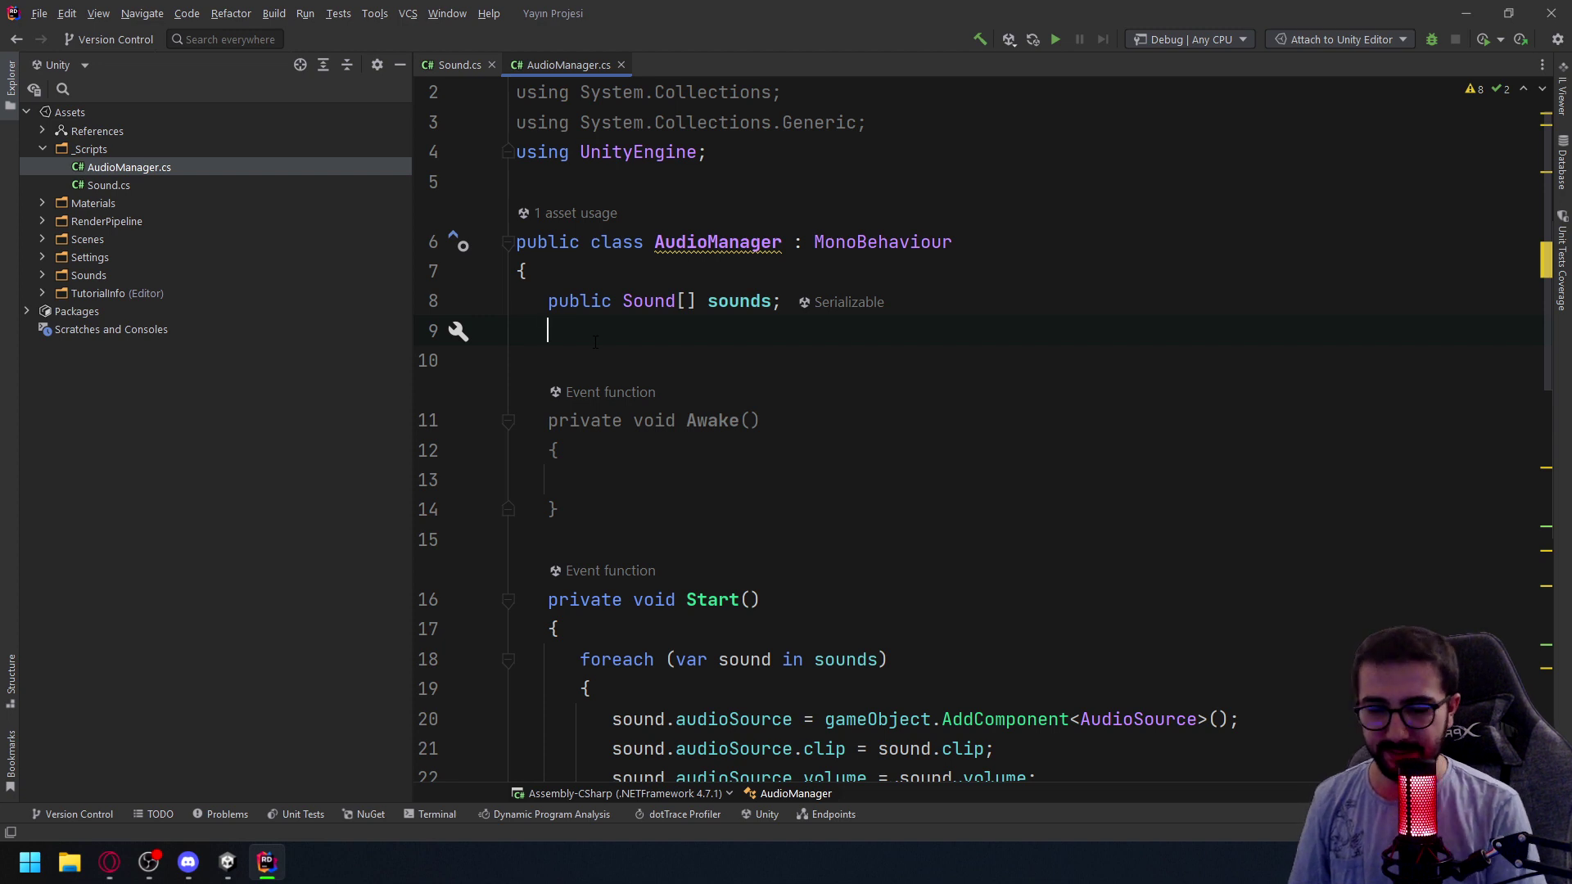
text(public static Au)
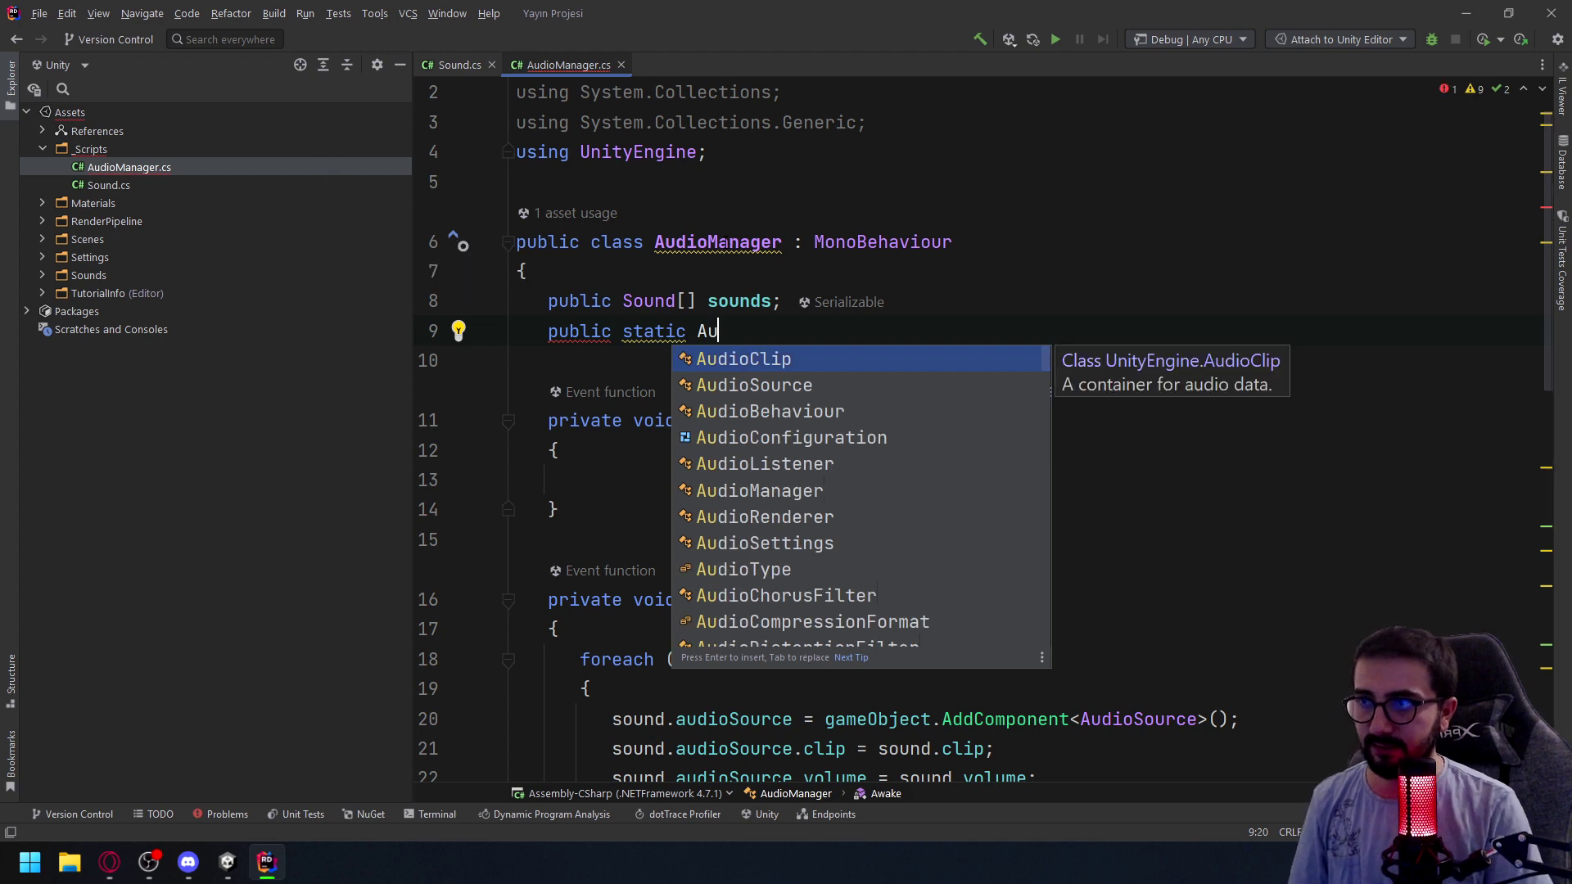
Declare the field 'public static AudioManager Instance;'
key(Escape)
text(dioManager Instance;)
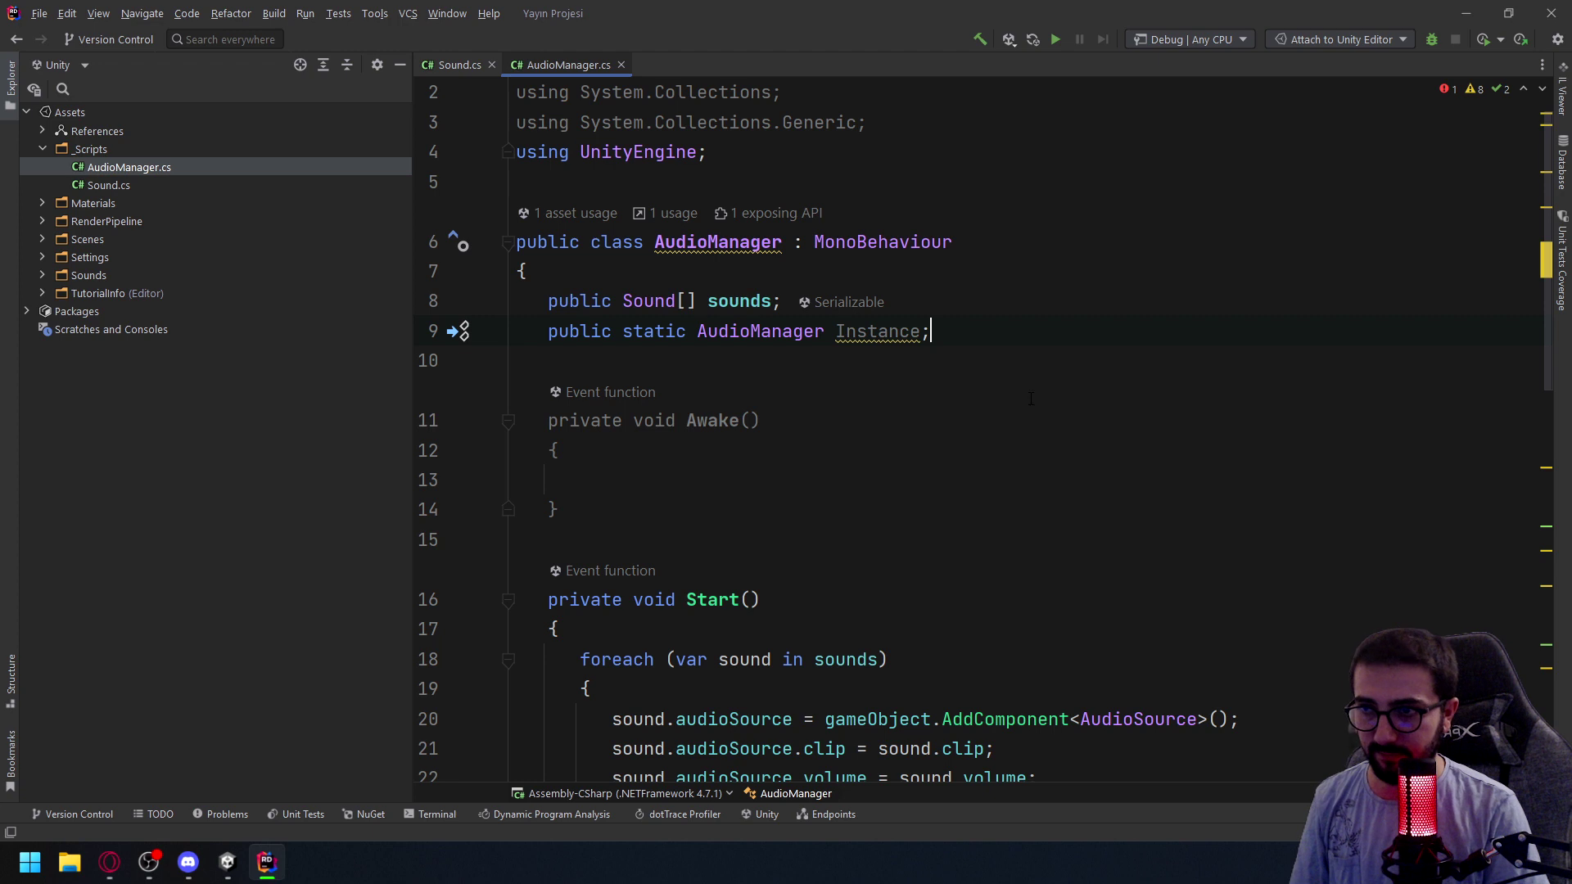
key(Left)
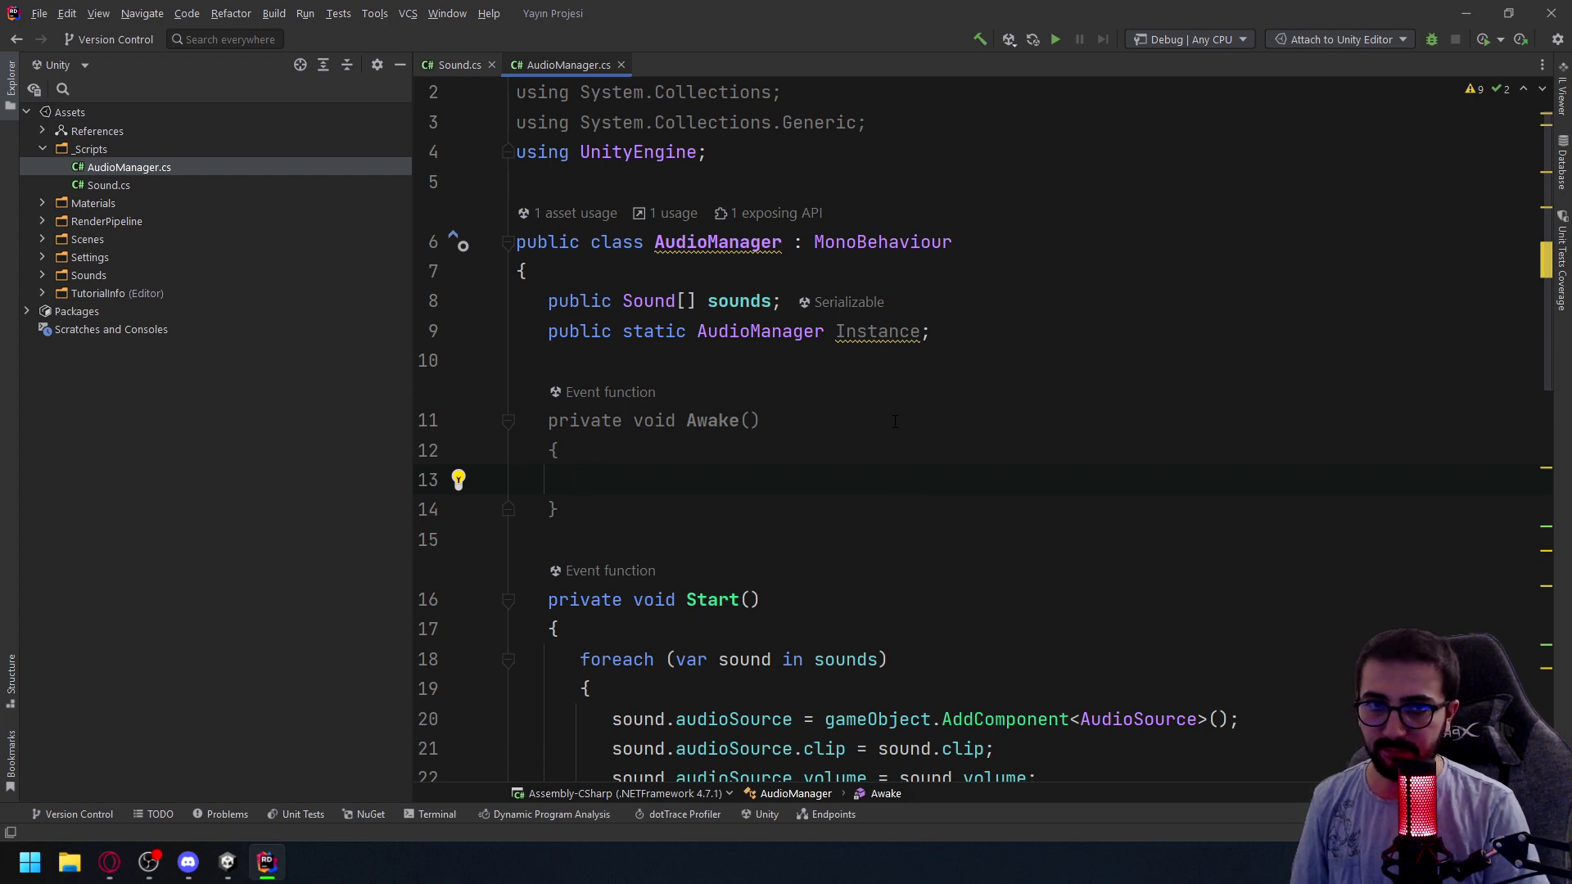
In Awake, add 'if (Instance == null) { Instance = this; }'
text(if()
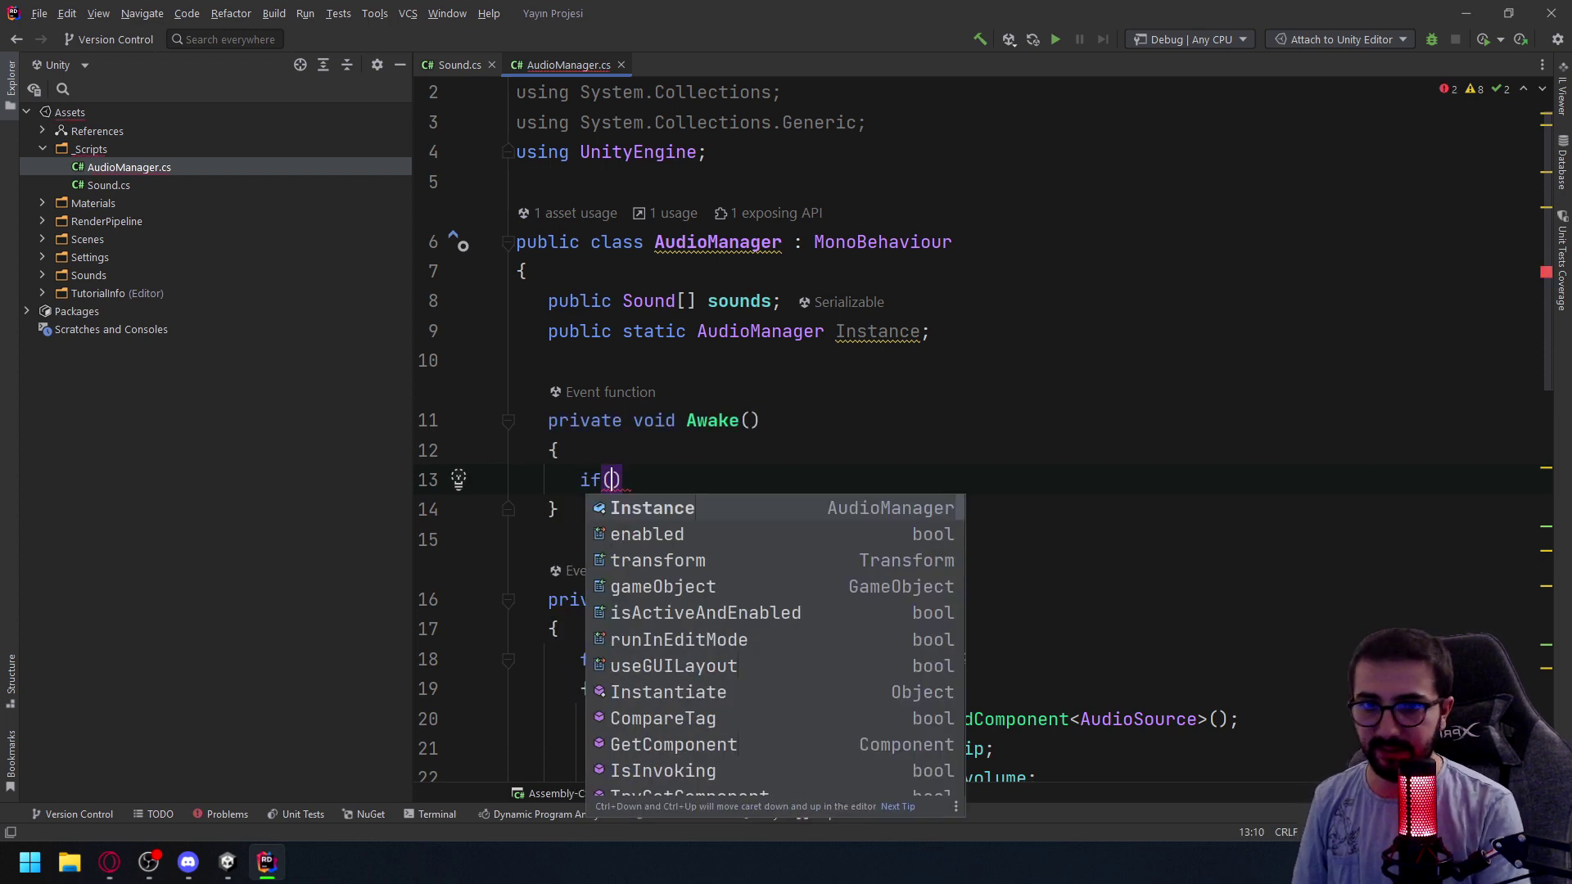
text(in)
key(Return)
text(==)
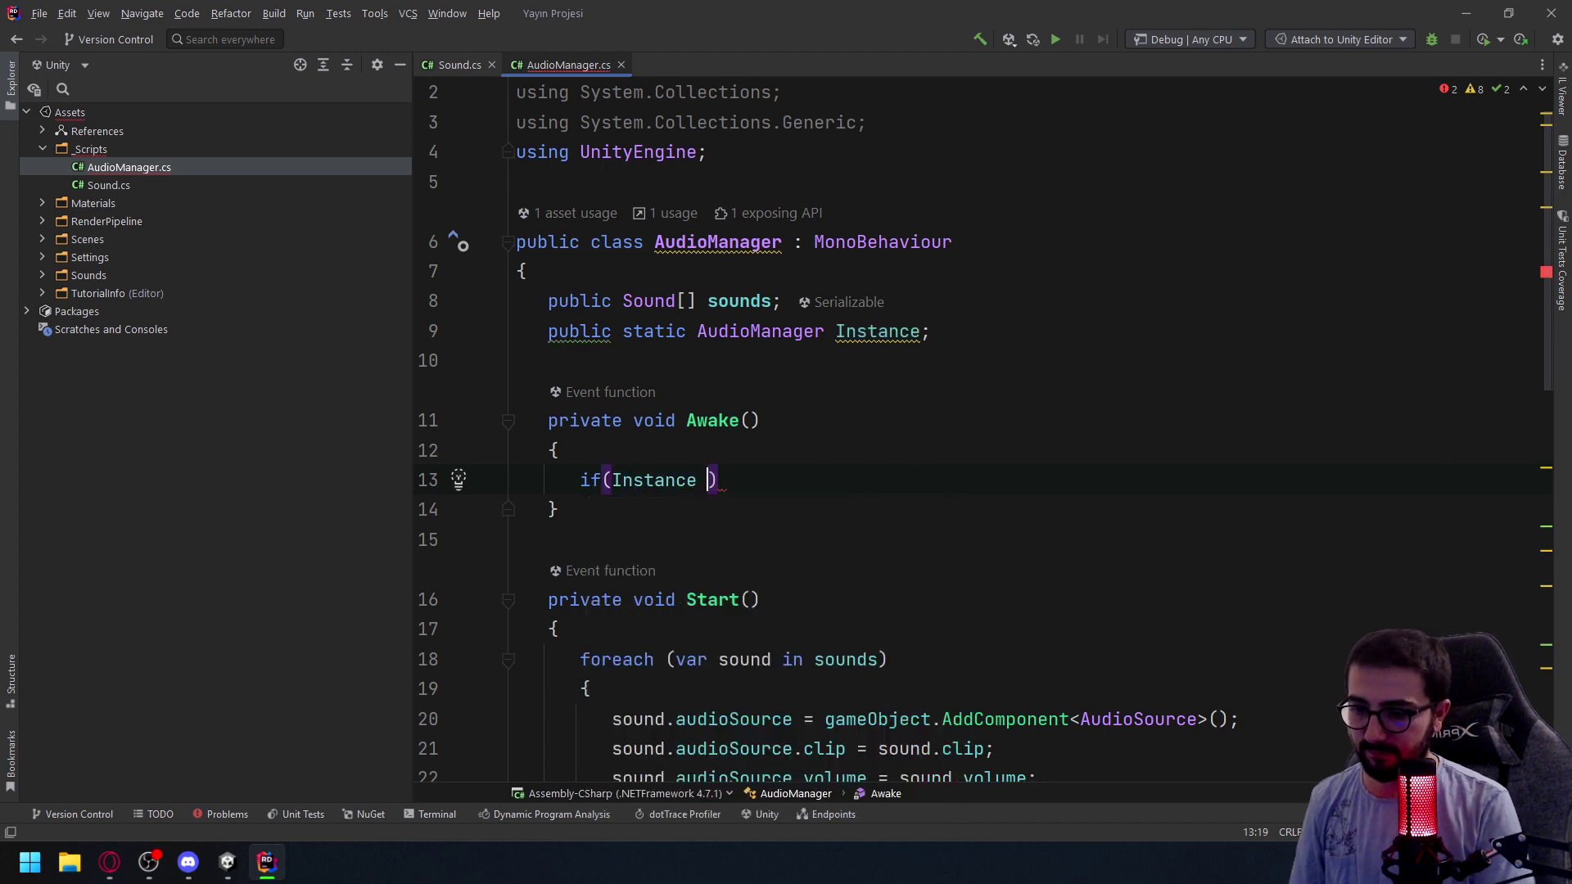
text( nuk)
key(BackSpace)
key(Return)
key(Return)
text({)
key(Return)
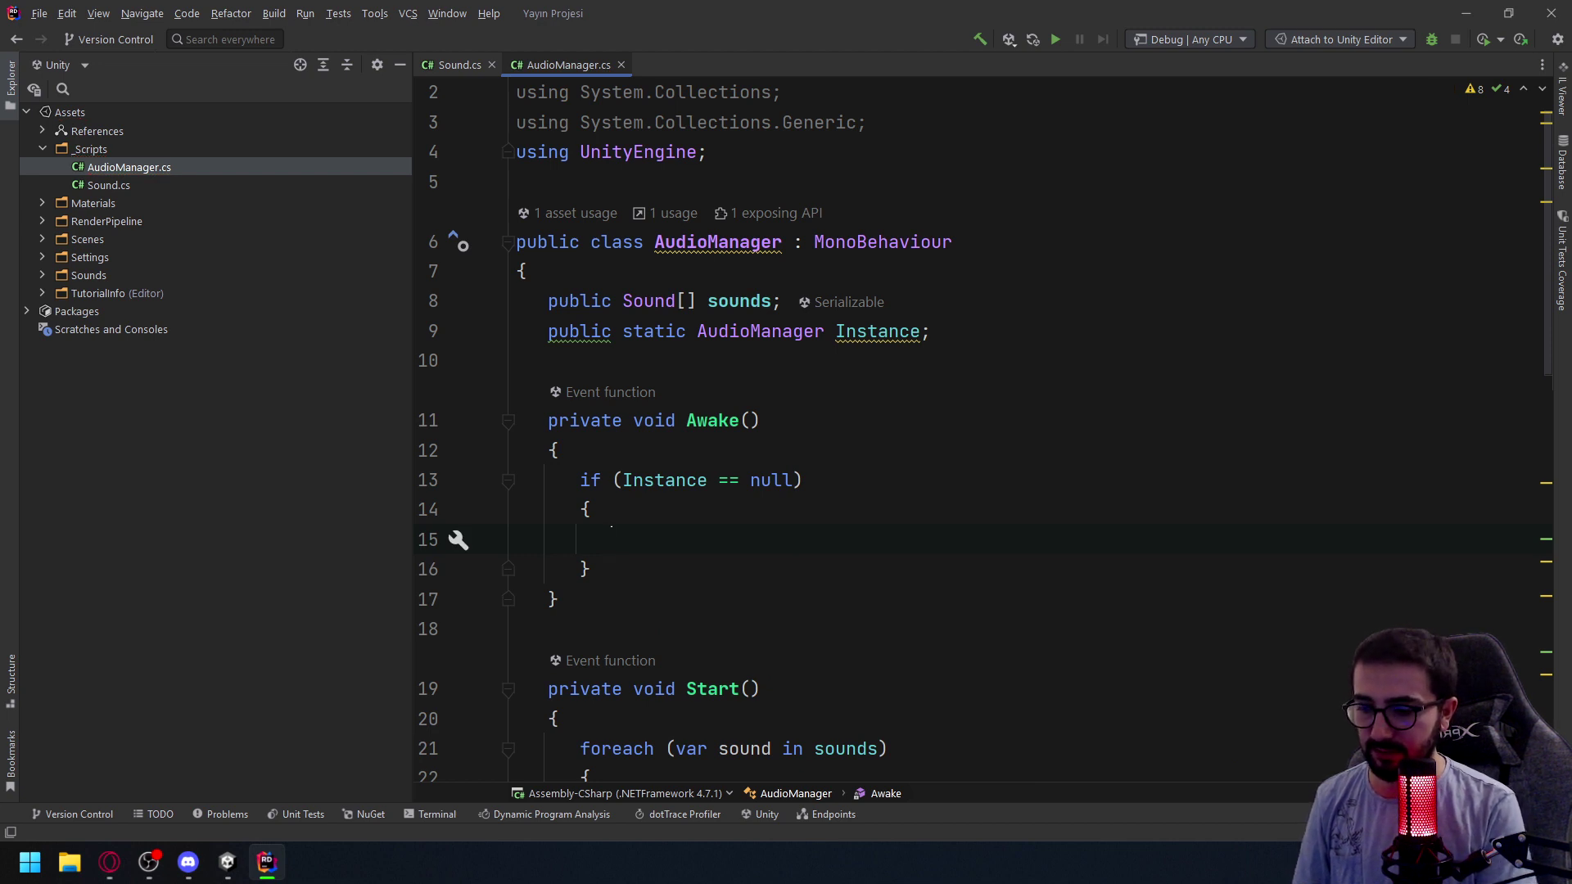
text(Ins)
key(Return)
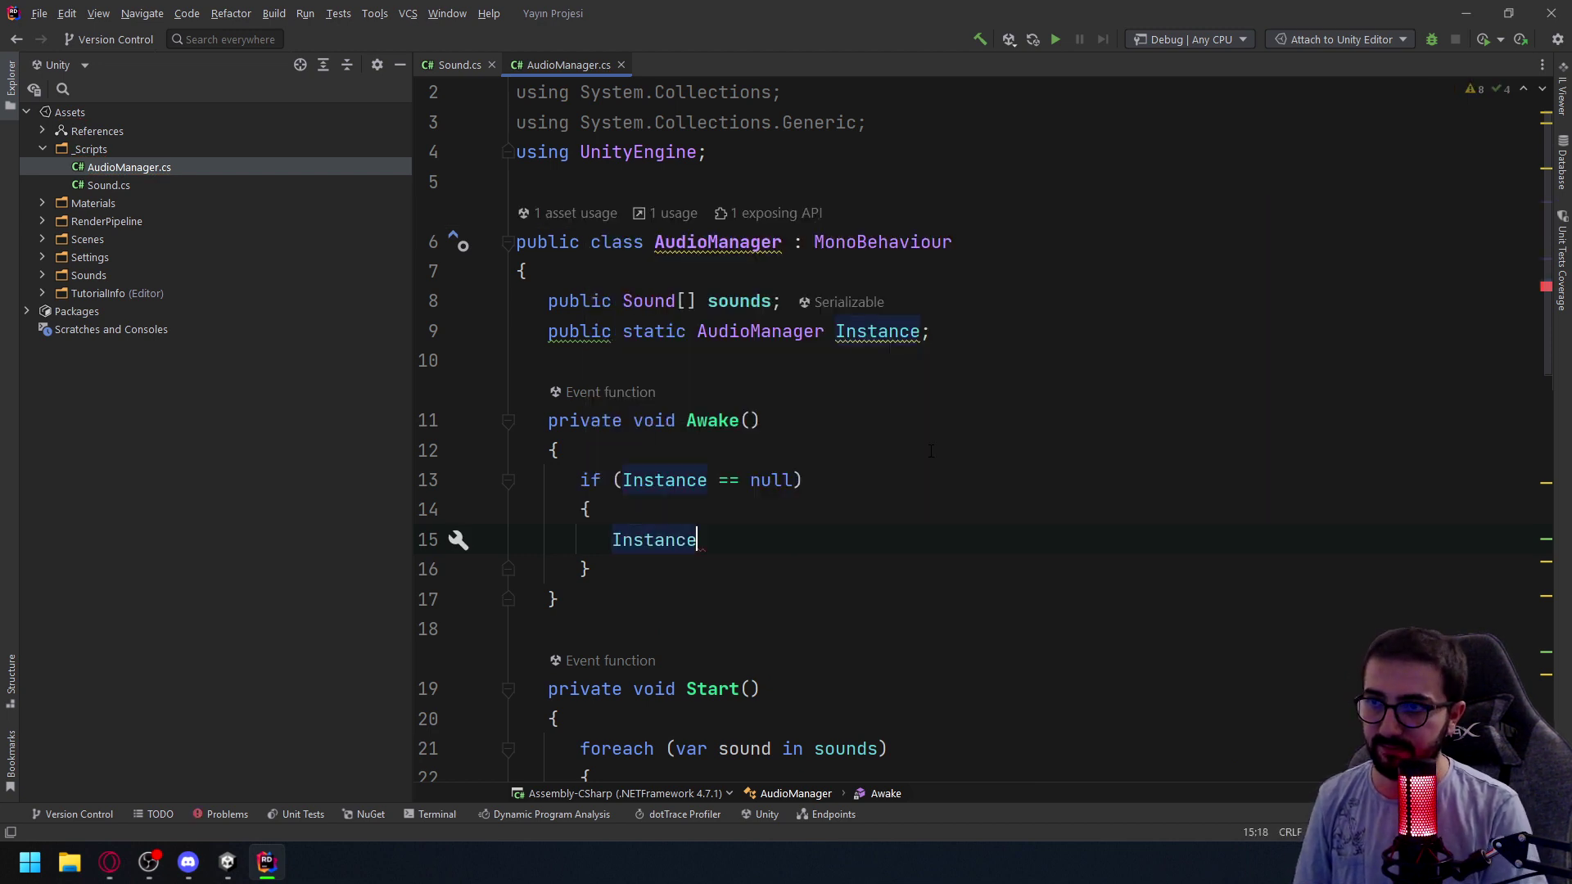
text( = this;)
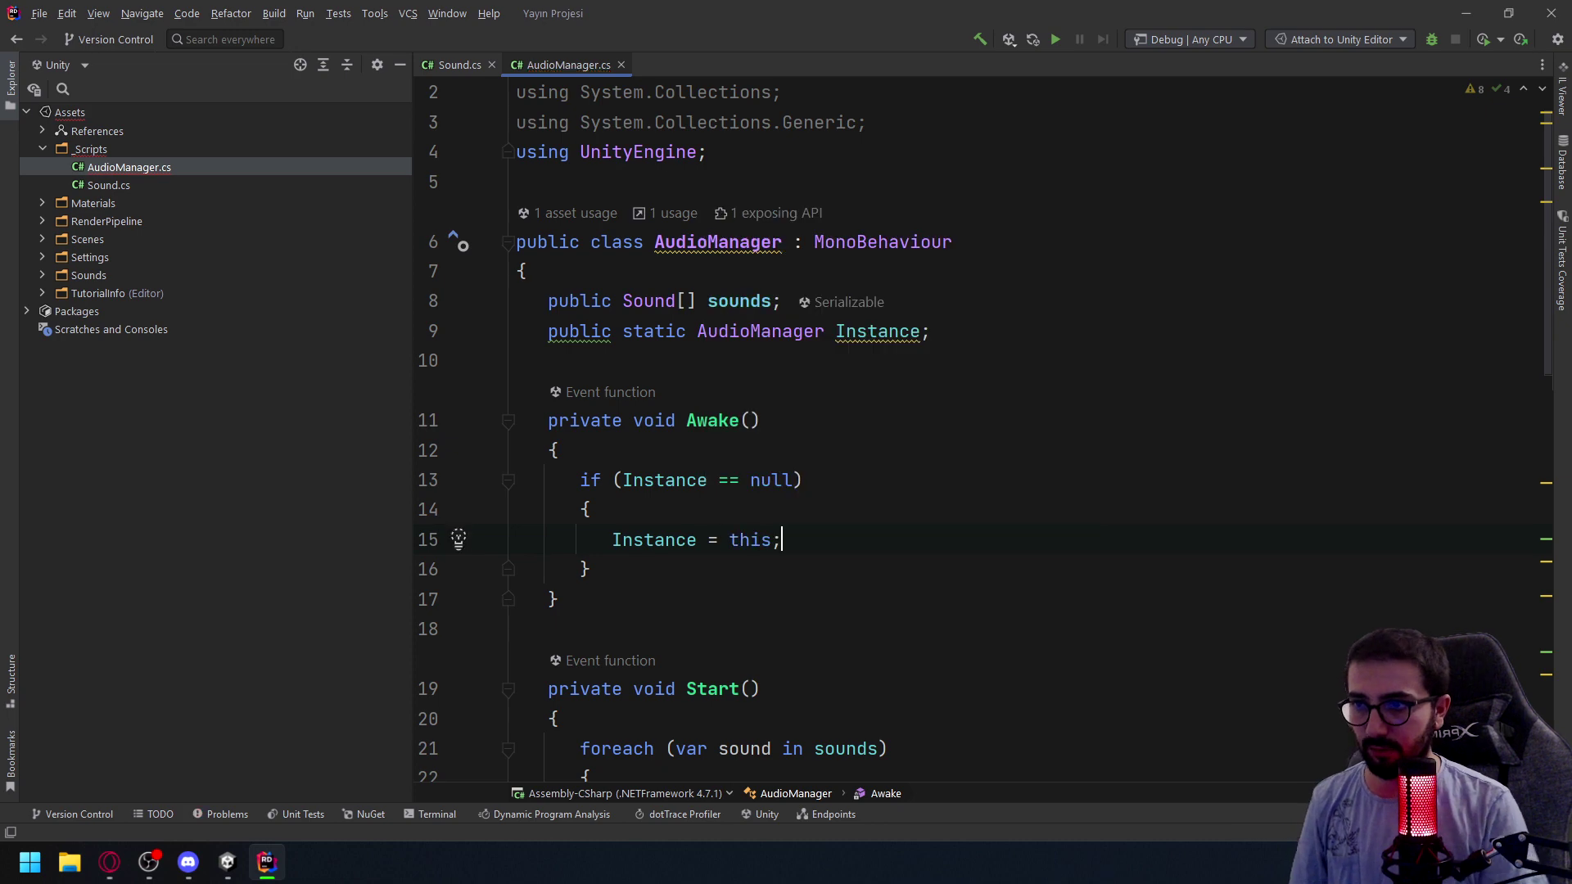
key(Down)
key(Return)
Add an else block whose body passes gameObject as an argument
text(lse)
key(Return)
key(Return)
text({)
key(Return)
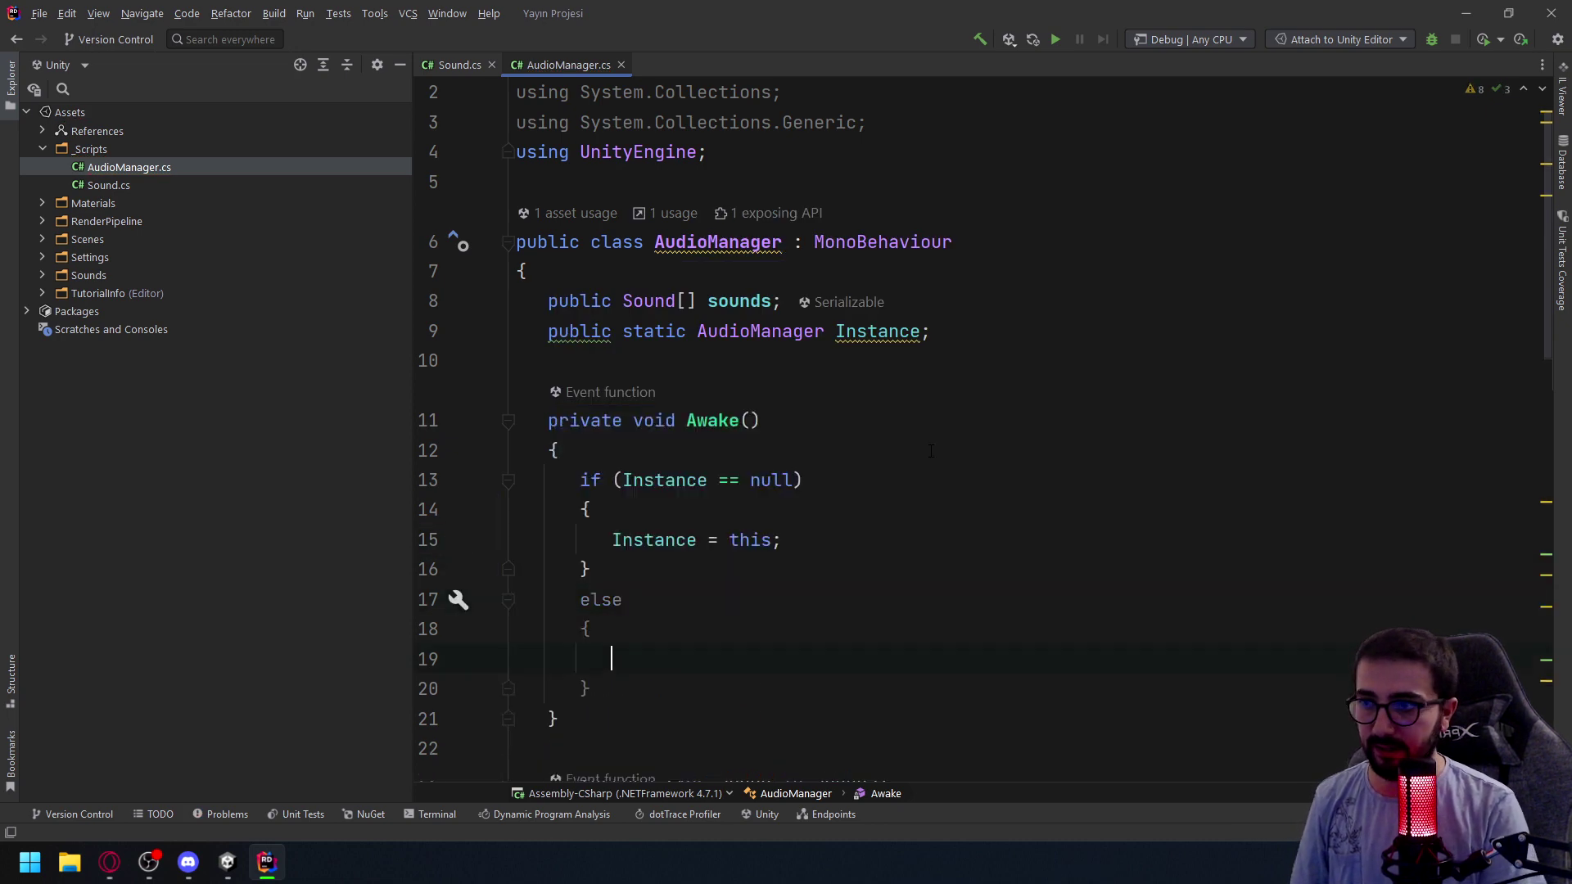
text(ga)
key(Return)
text(()
key(BackSpace)
text((")
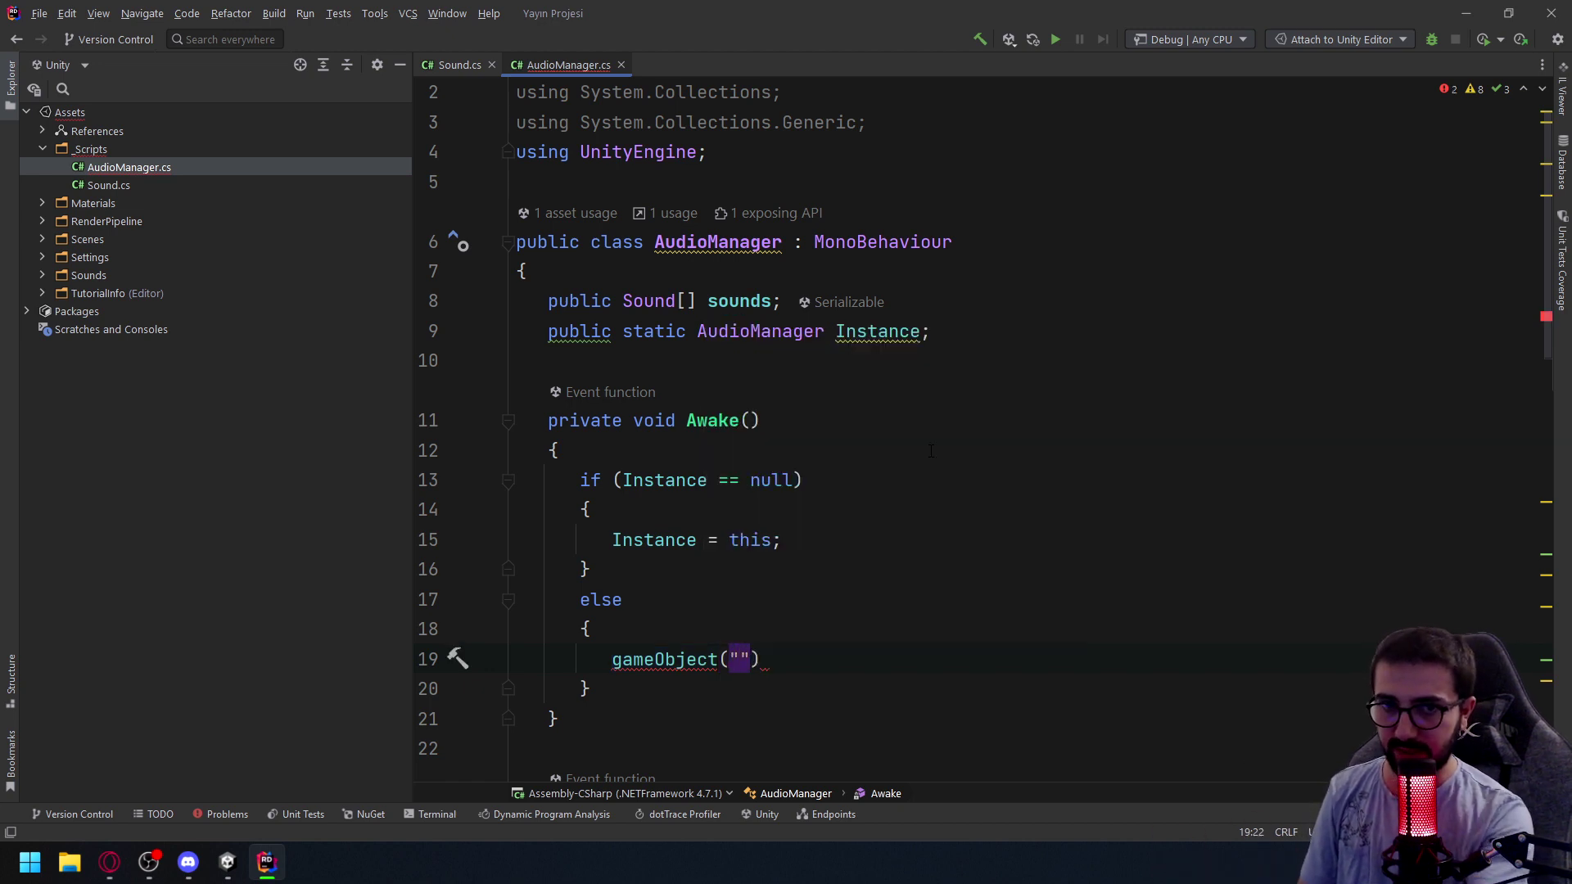
key(BackSpace)
text(ga)
key(Return)
key(Down)
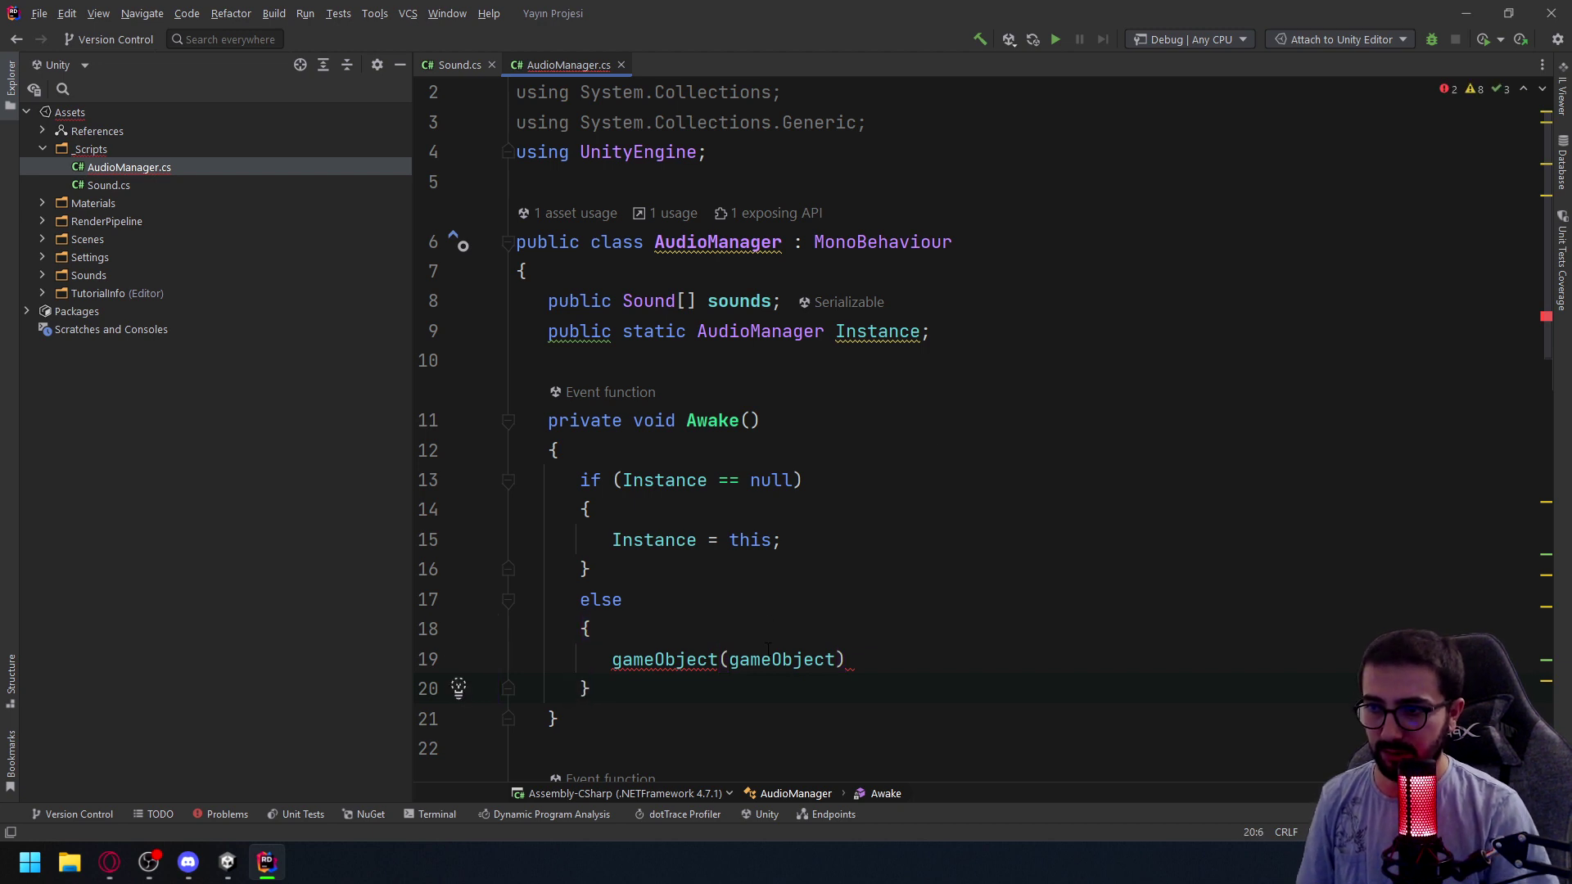
Complete the else body as Destroy(gameObject);
double_click(665, 659)
text(Des)
key(Return)
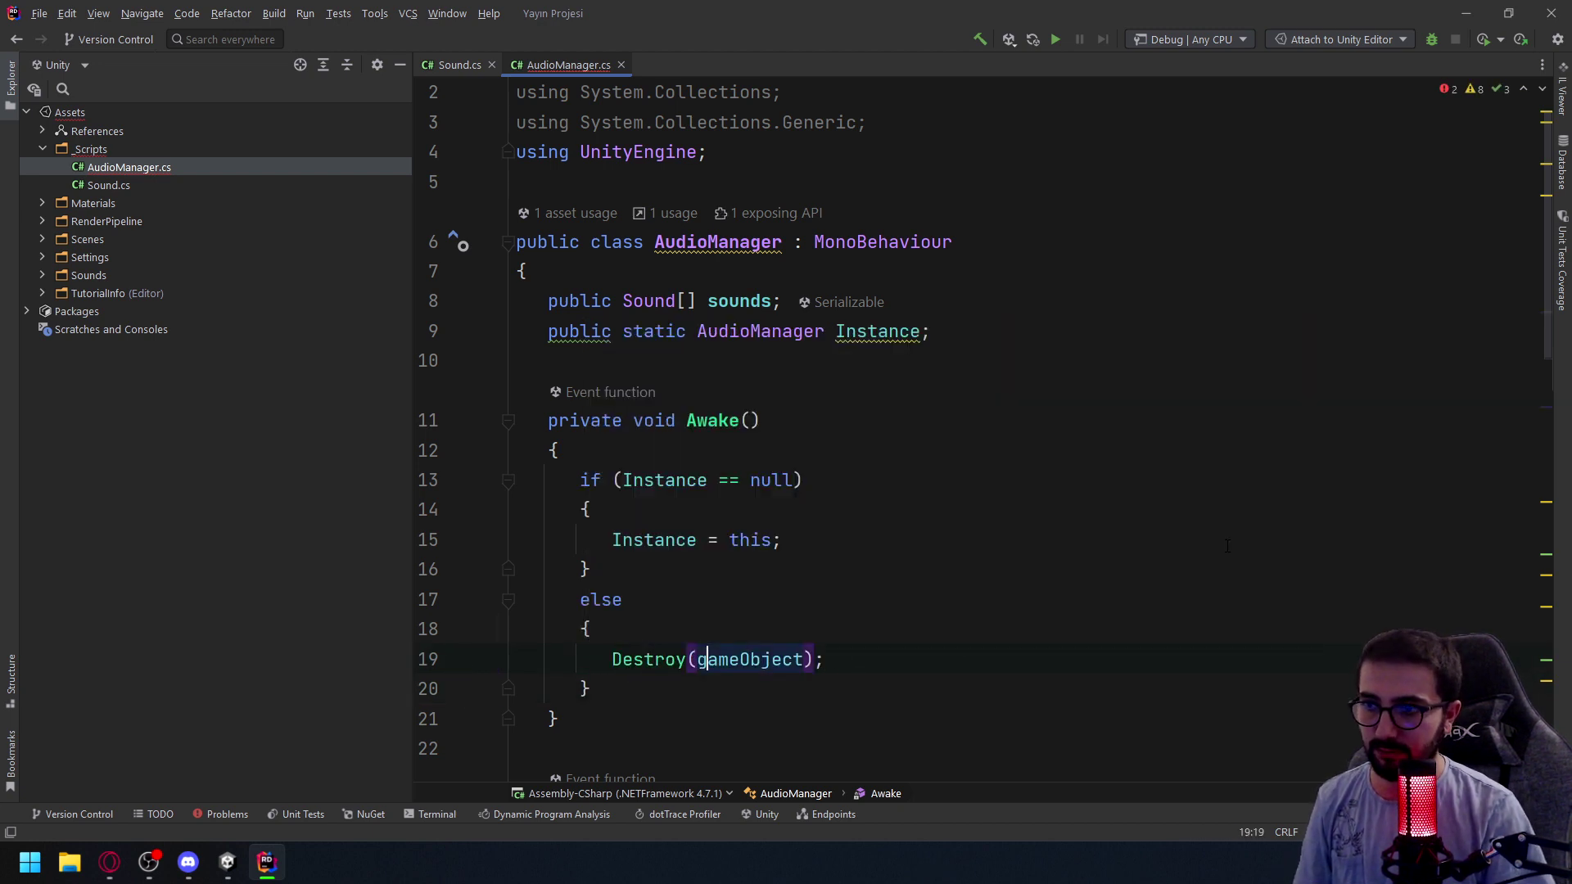
key(Down)
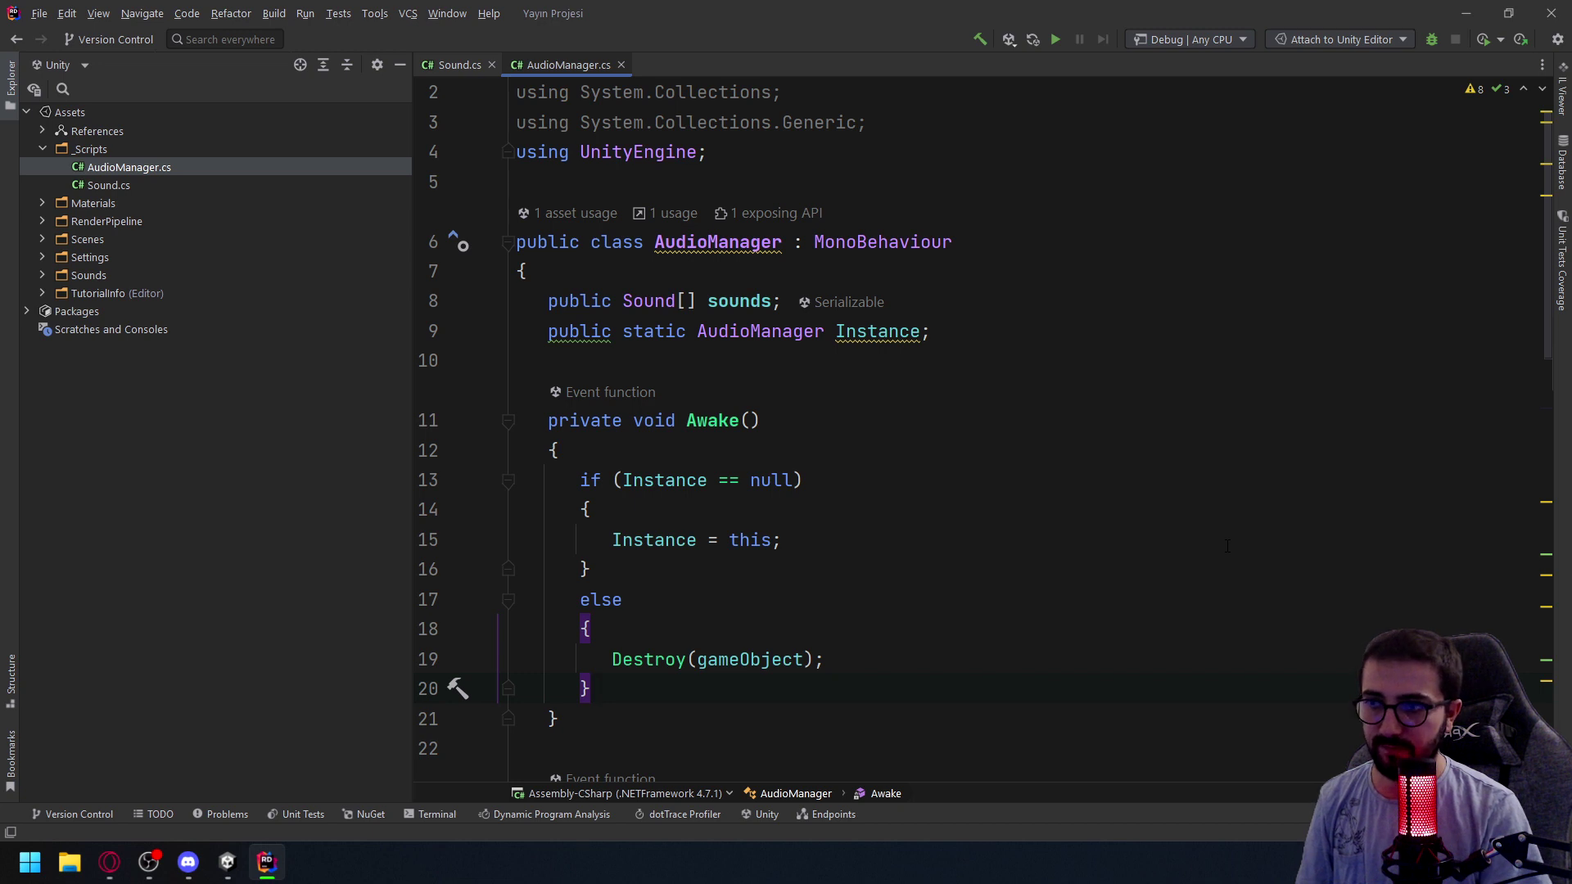
key(Return)
key(Return)
scroll(1147, 565, down, 2)
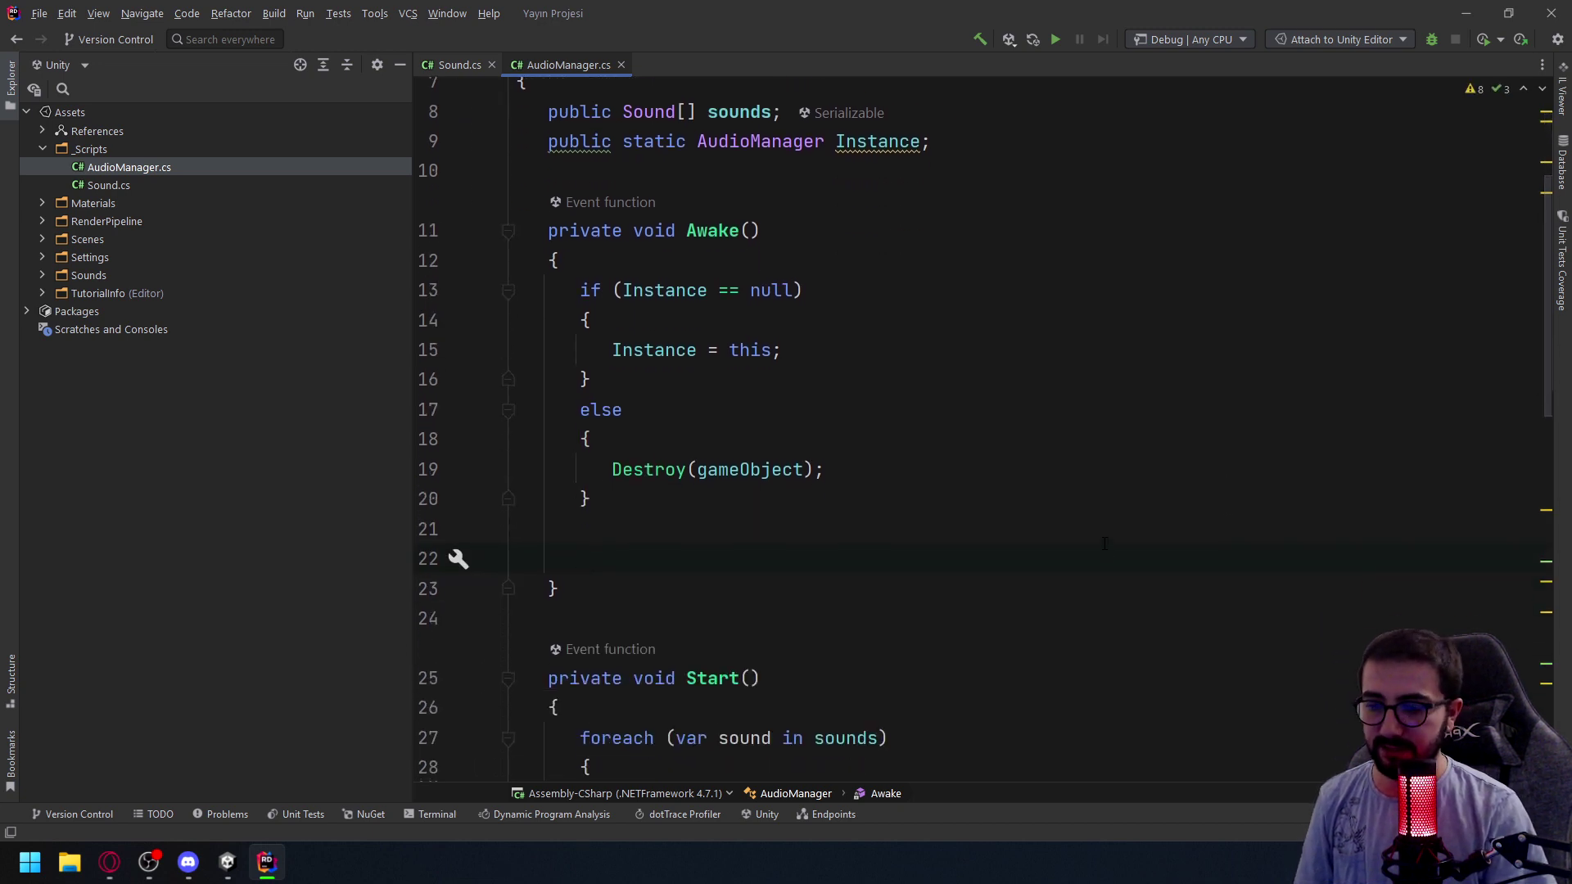
Add DontDestroyOnLoad(gameObject); at the end of Awake
text(De)
key(BackSpace)
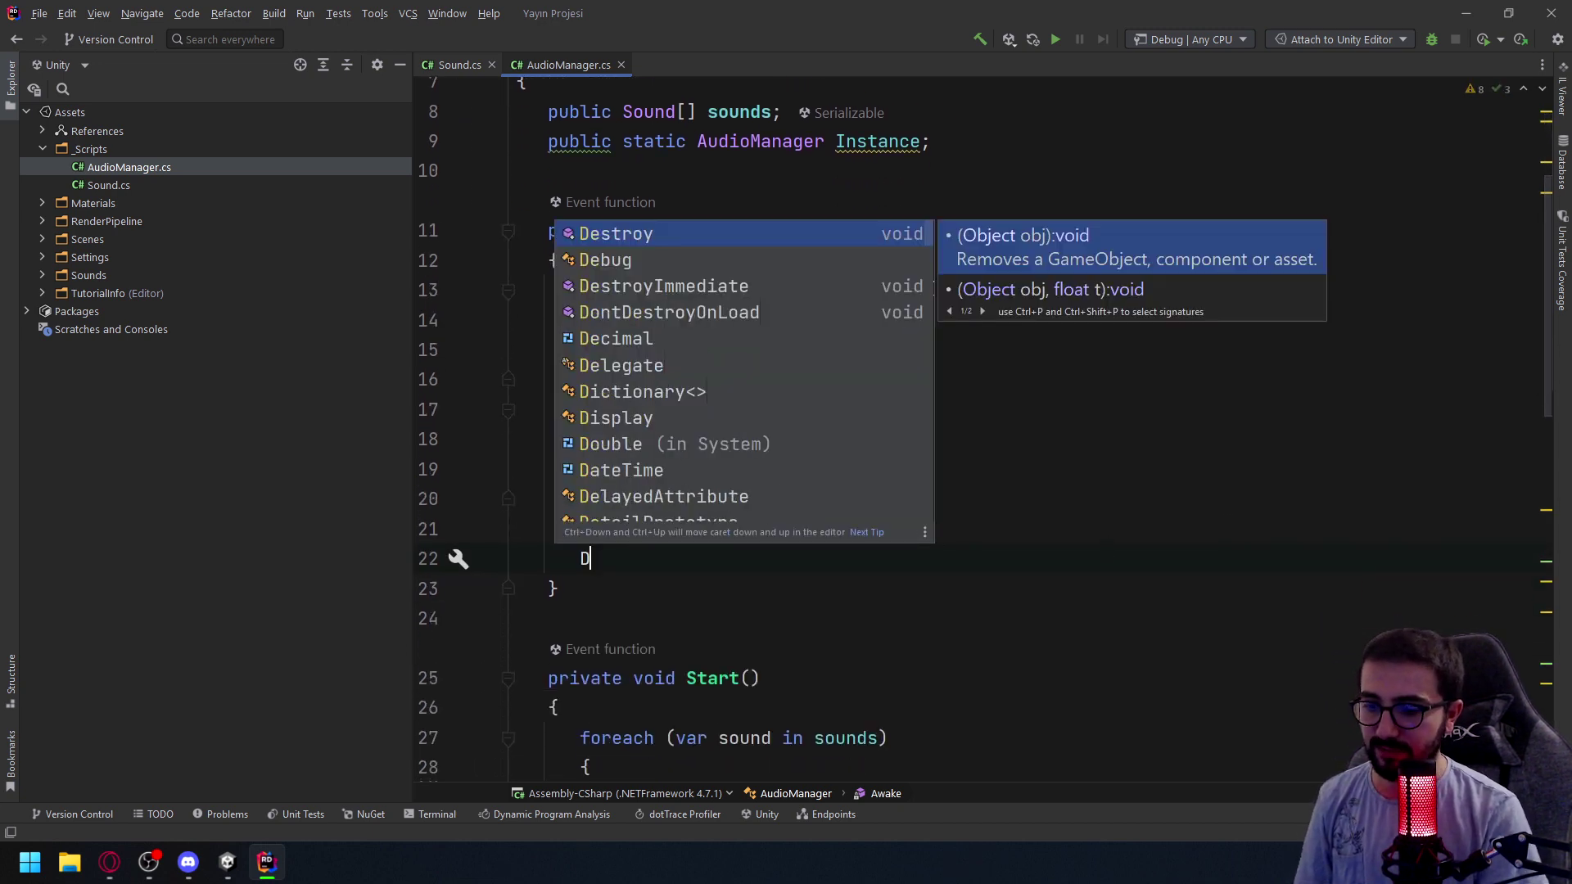
text(on)
key(Return)
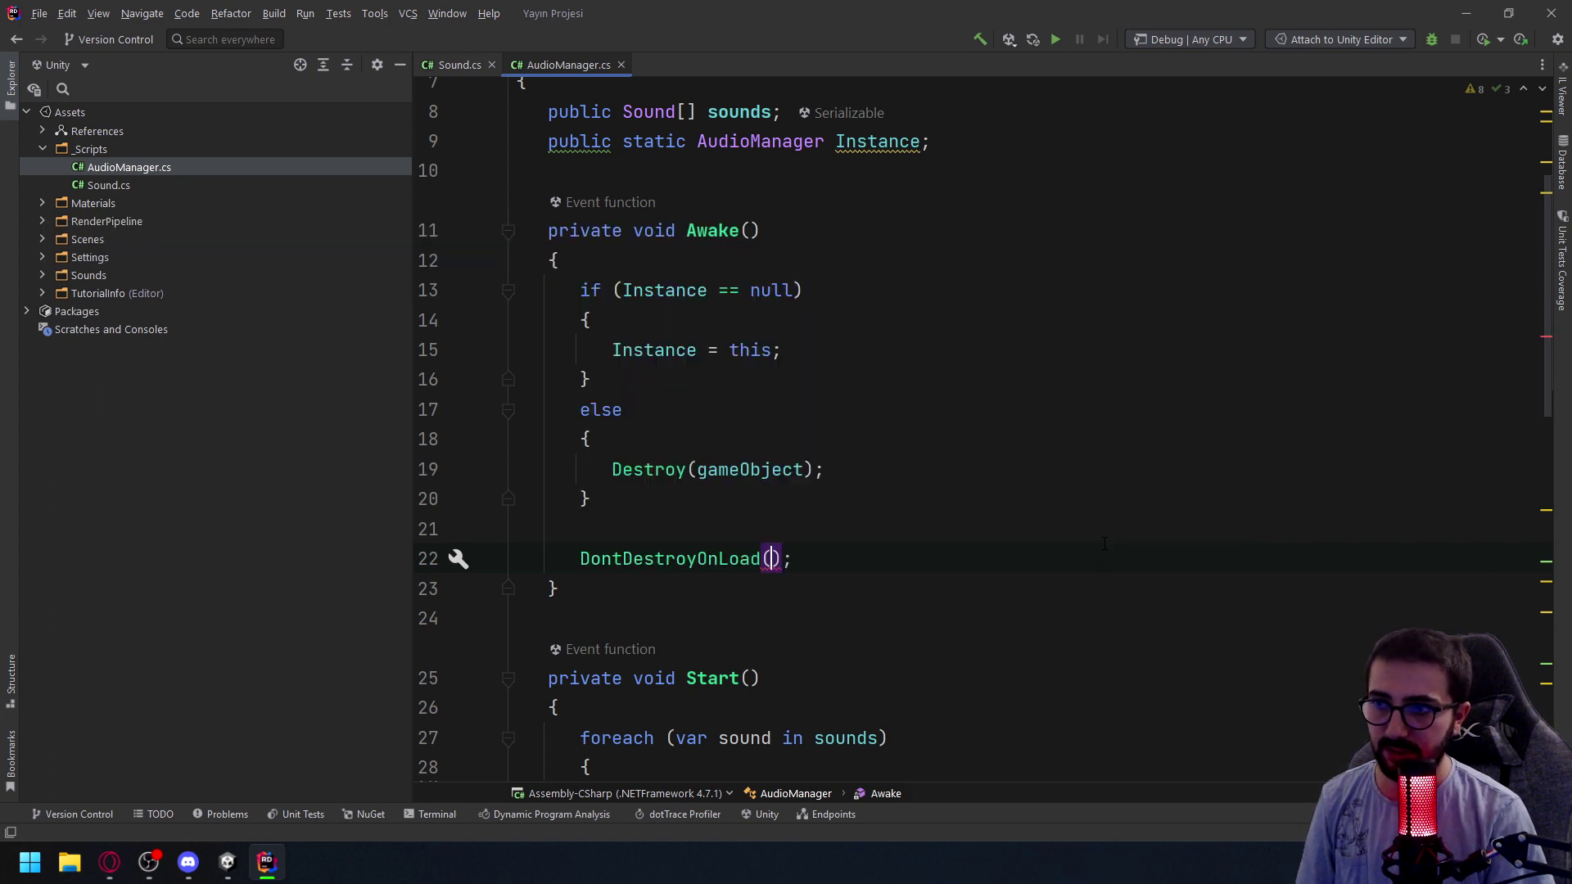
text(g)
key(Return)
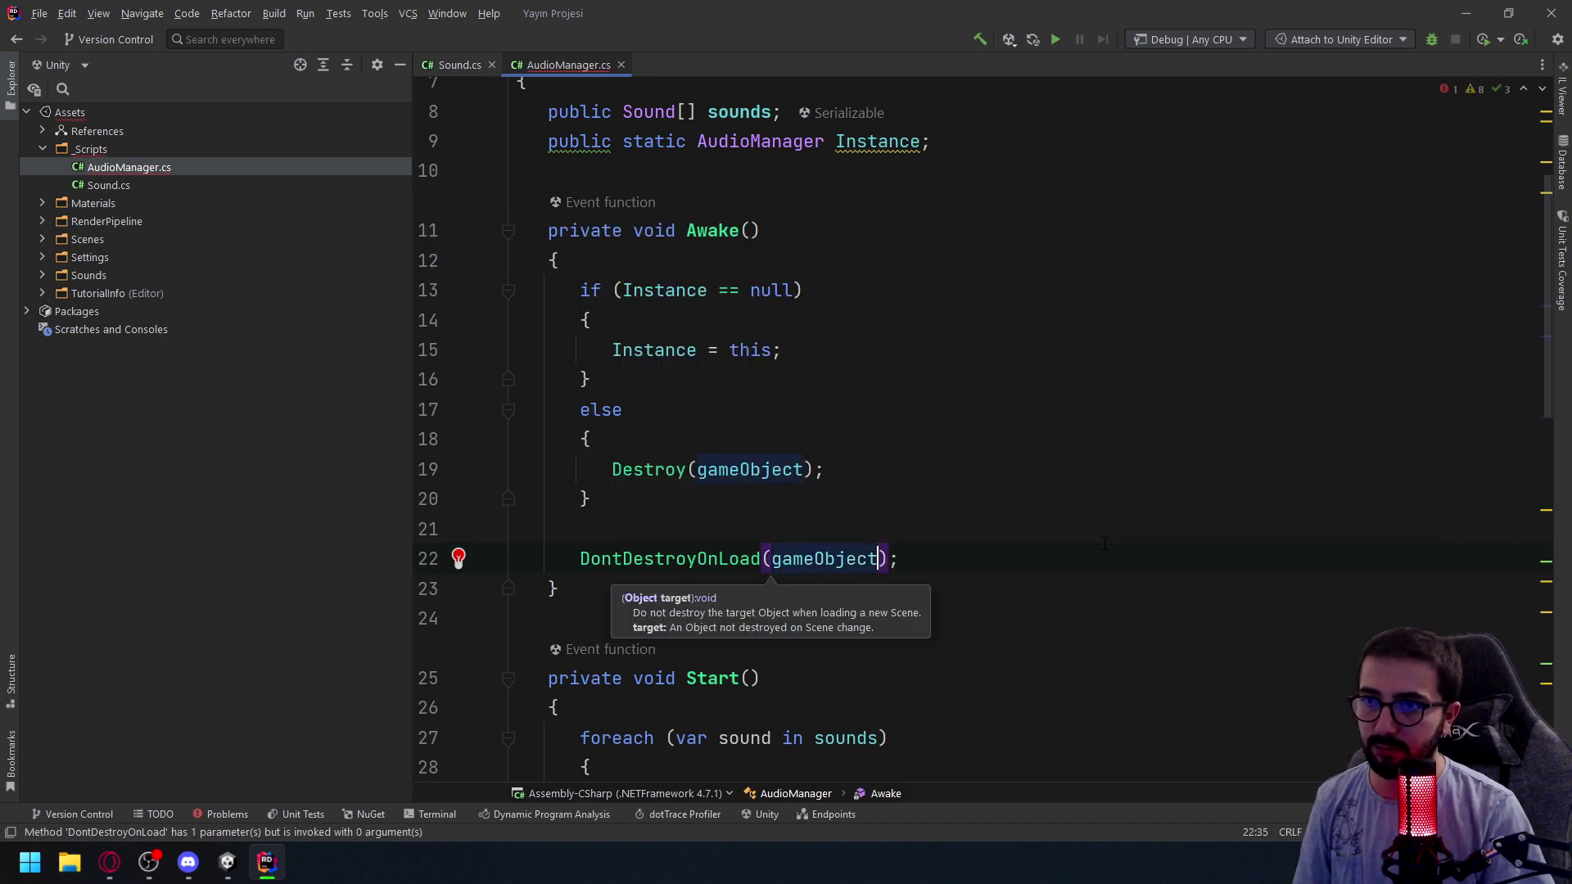
Review the new DontDestroyOnLoad line and the Play and Stop methods below it
click(954, 561)
drag(954, 561, 506, 562)
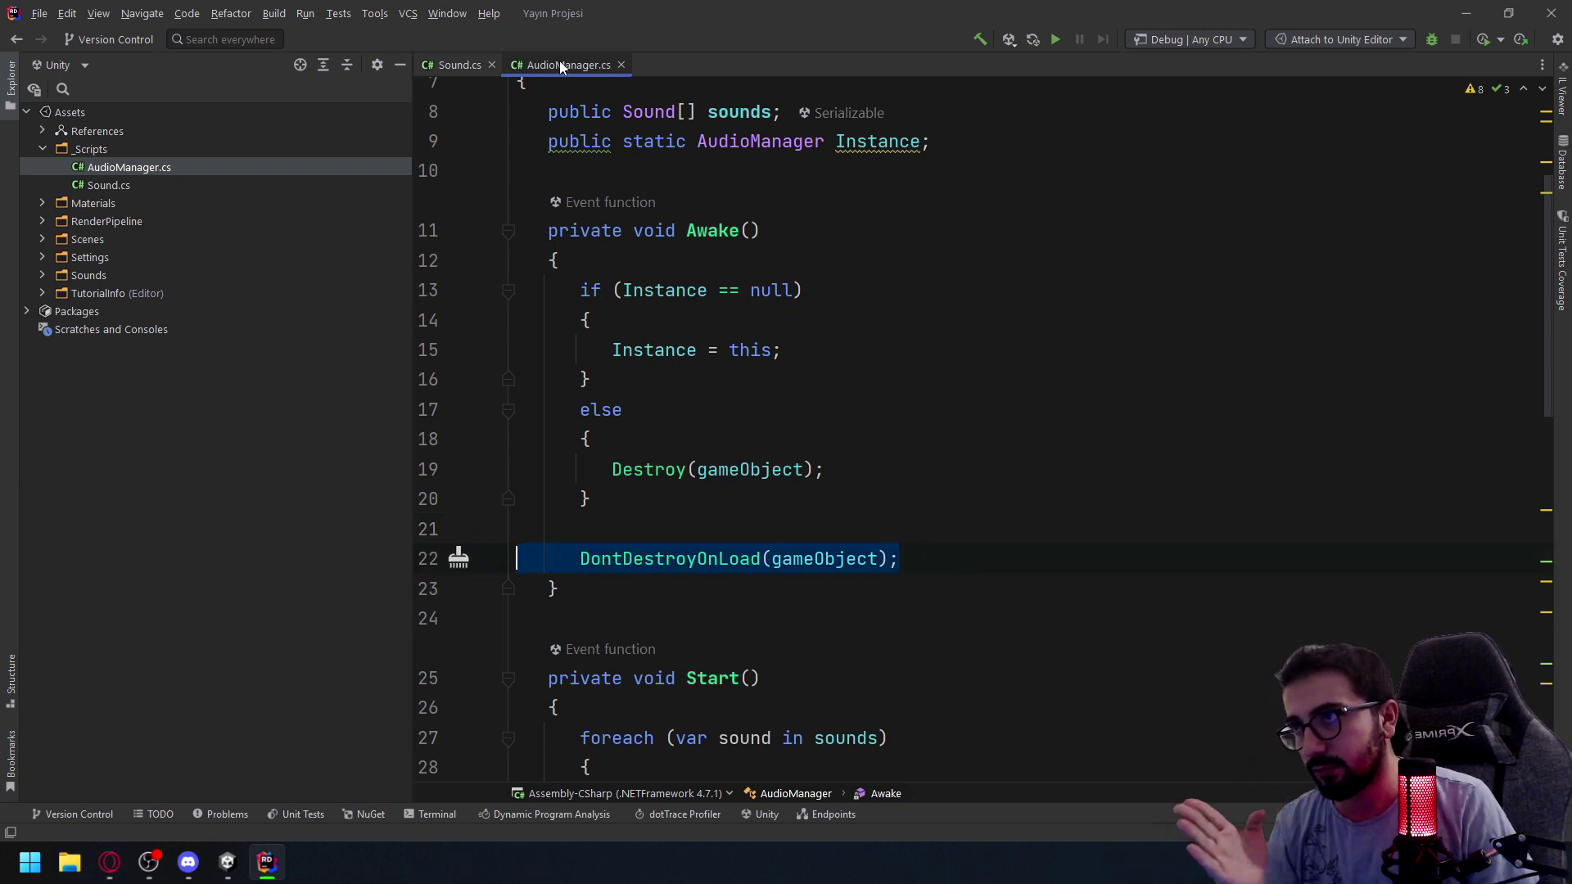
click(728, 528)
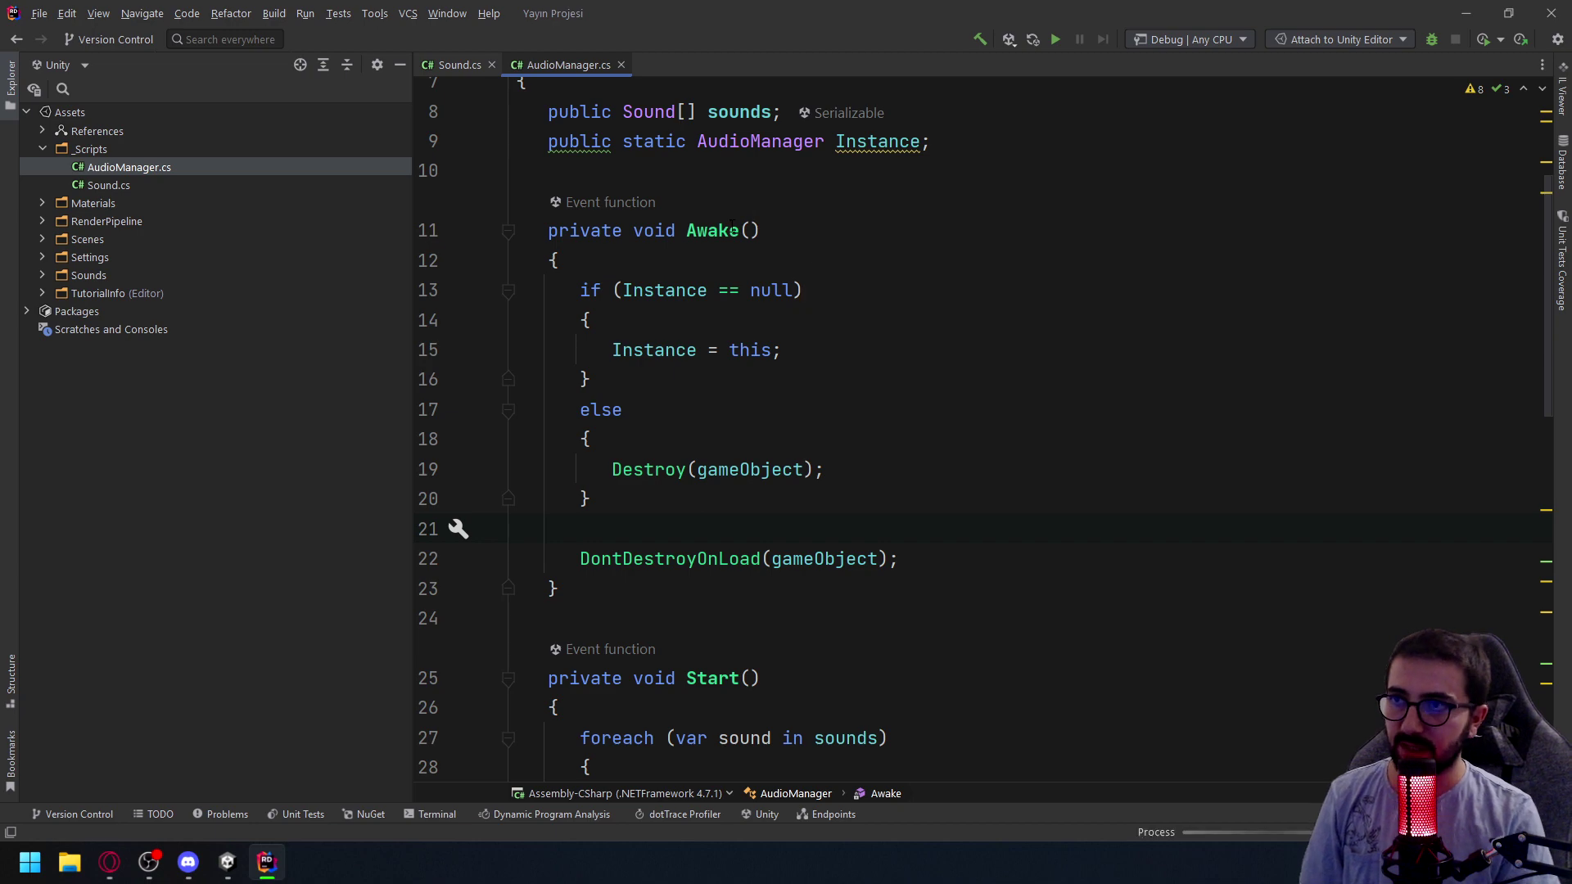
scroll(706, 163, down, 5)
scroll(819, 312, up, 7)
scroll(857, 351, up, 2)
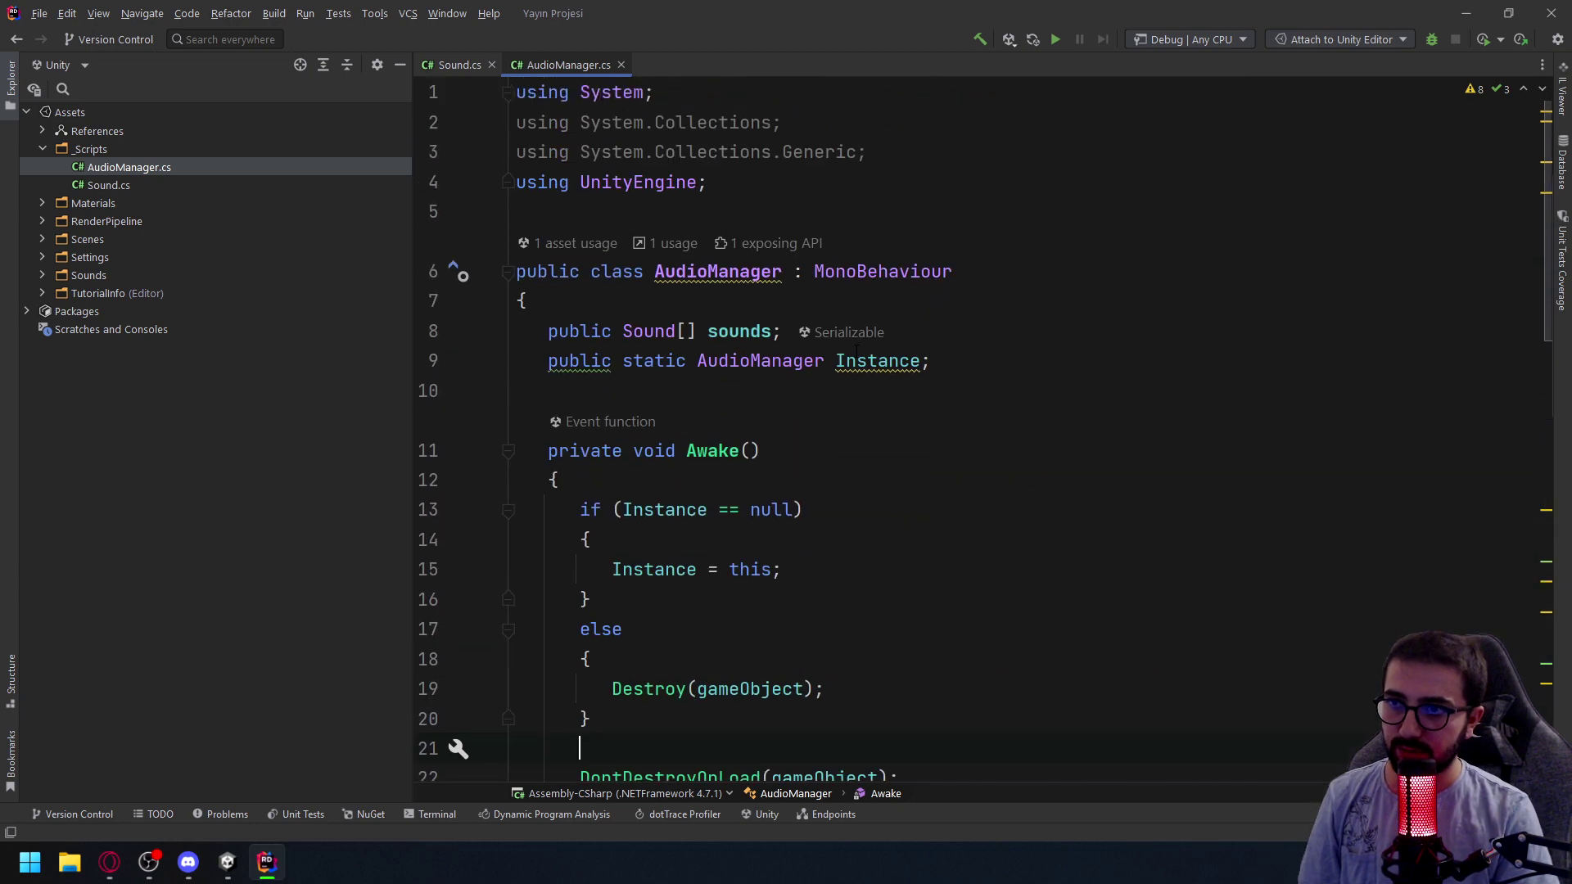
scroll(965, 529, down, 5)
scroll(680, 189, down, 1)
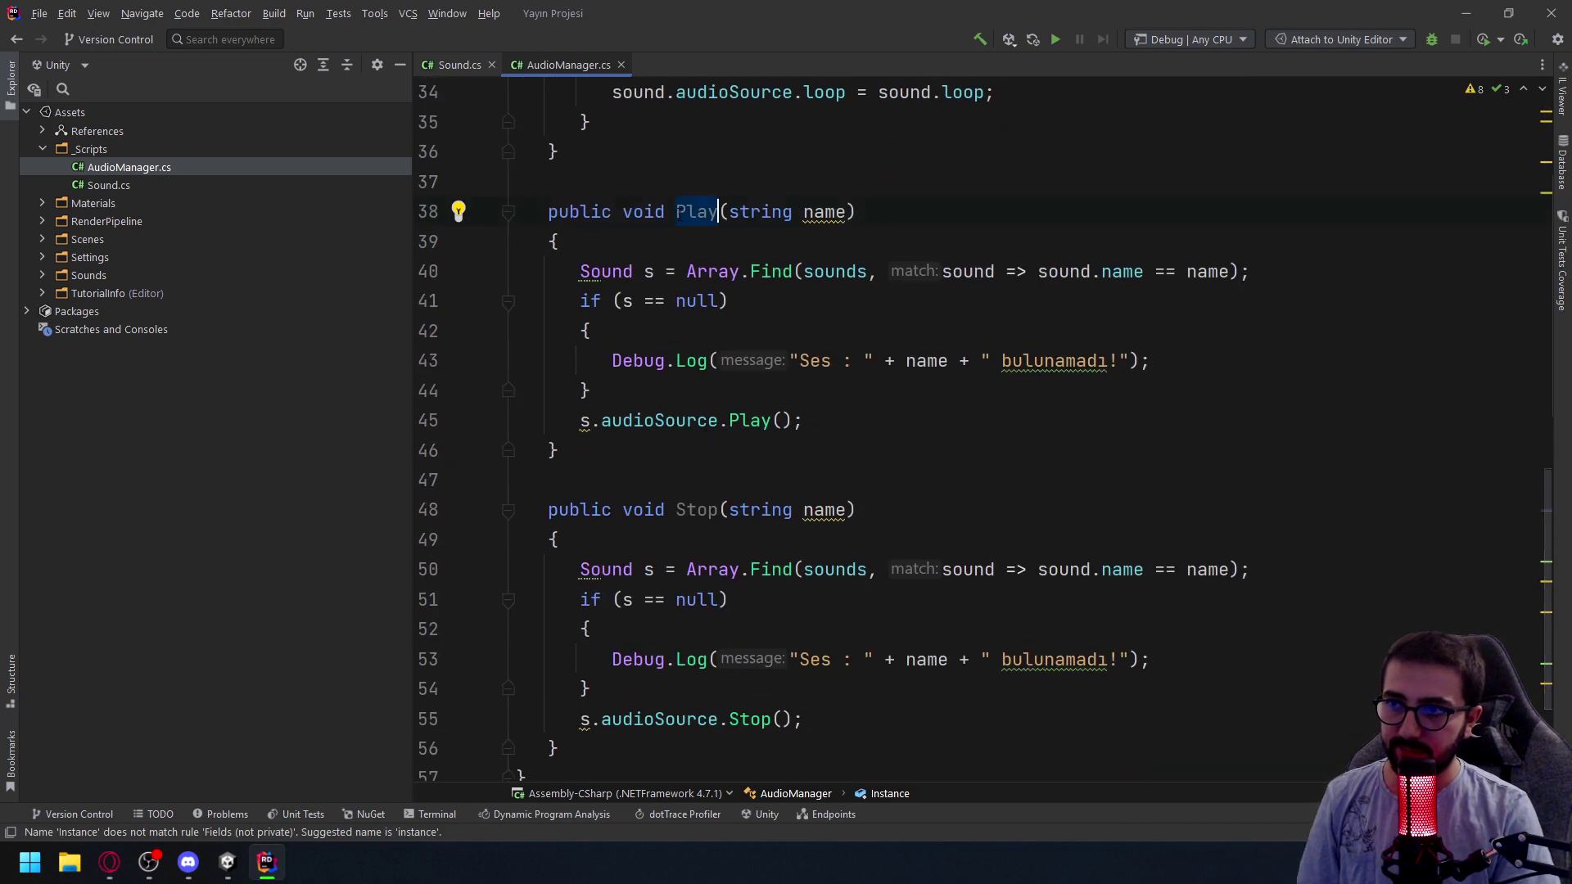
click(690, 483)
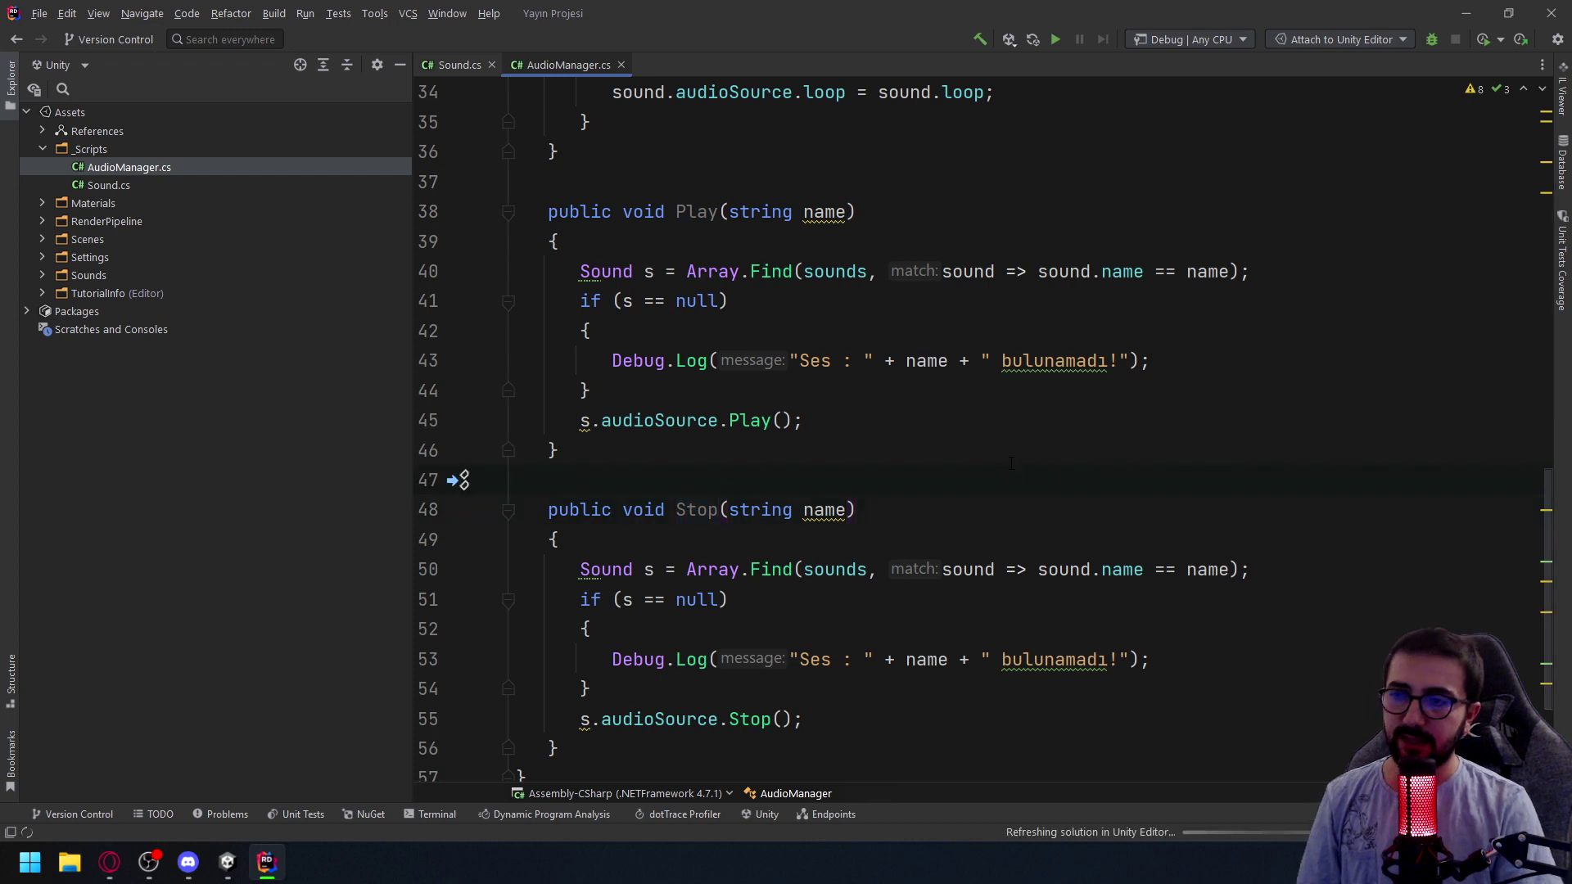
click(1466, 14)
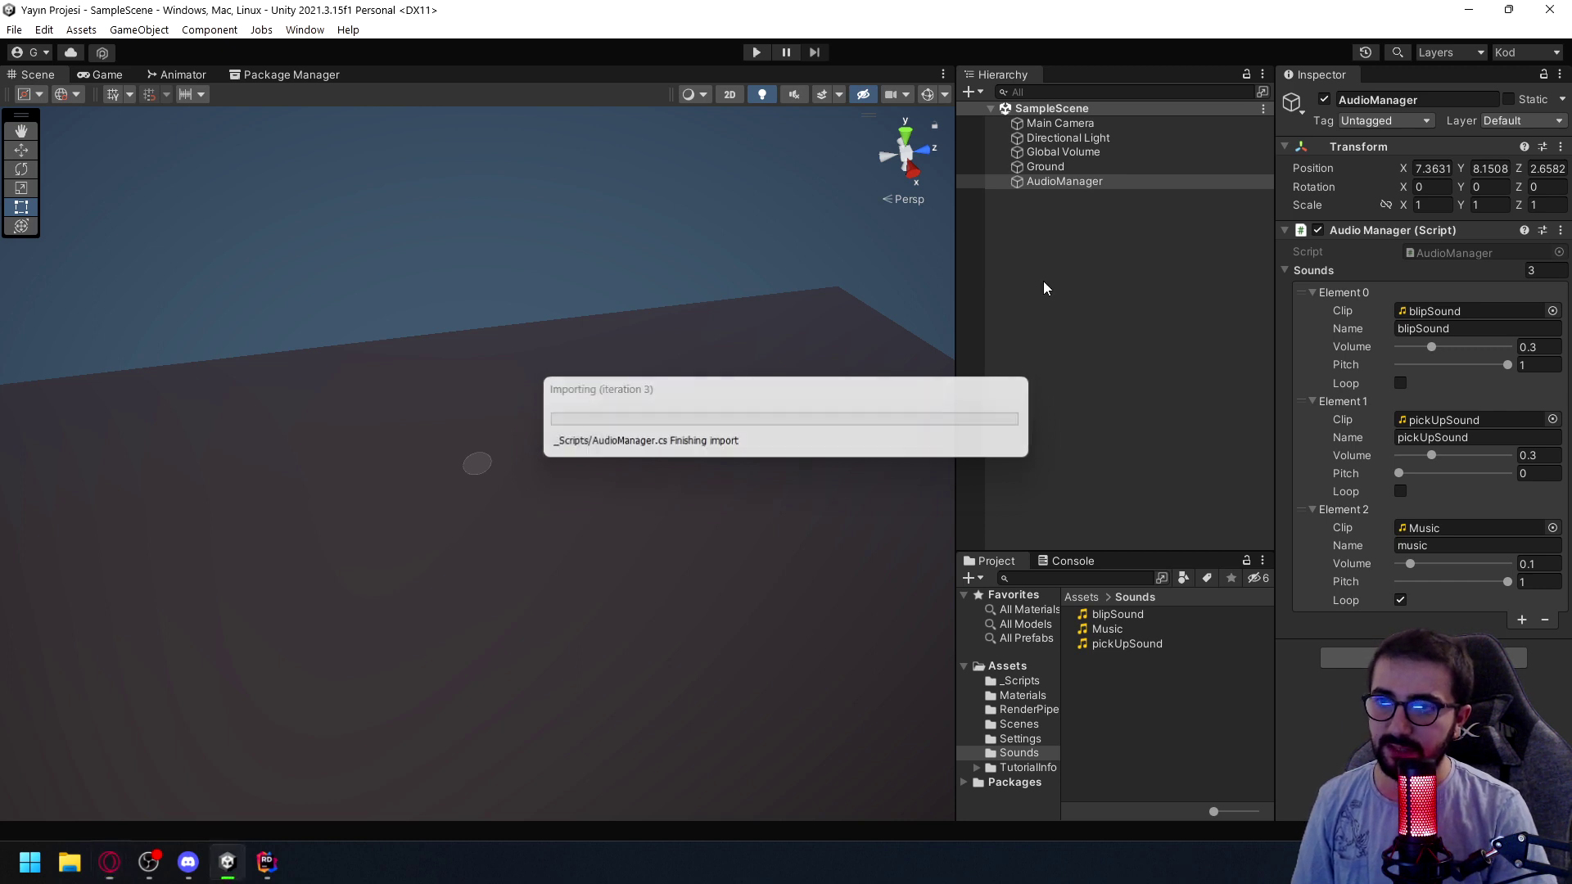
Create an empty GameObject in the SampleScene Hierarchy with Create Empty
right_click(1043, 282)
mouse_move(1136, 500)
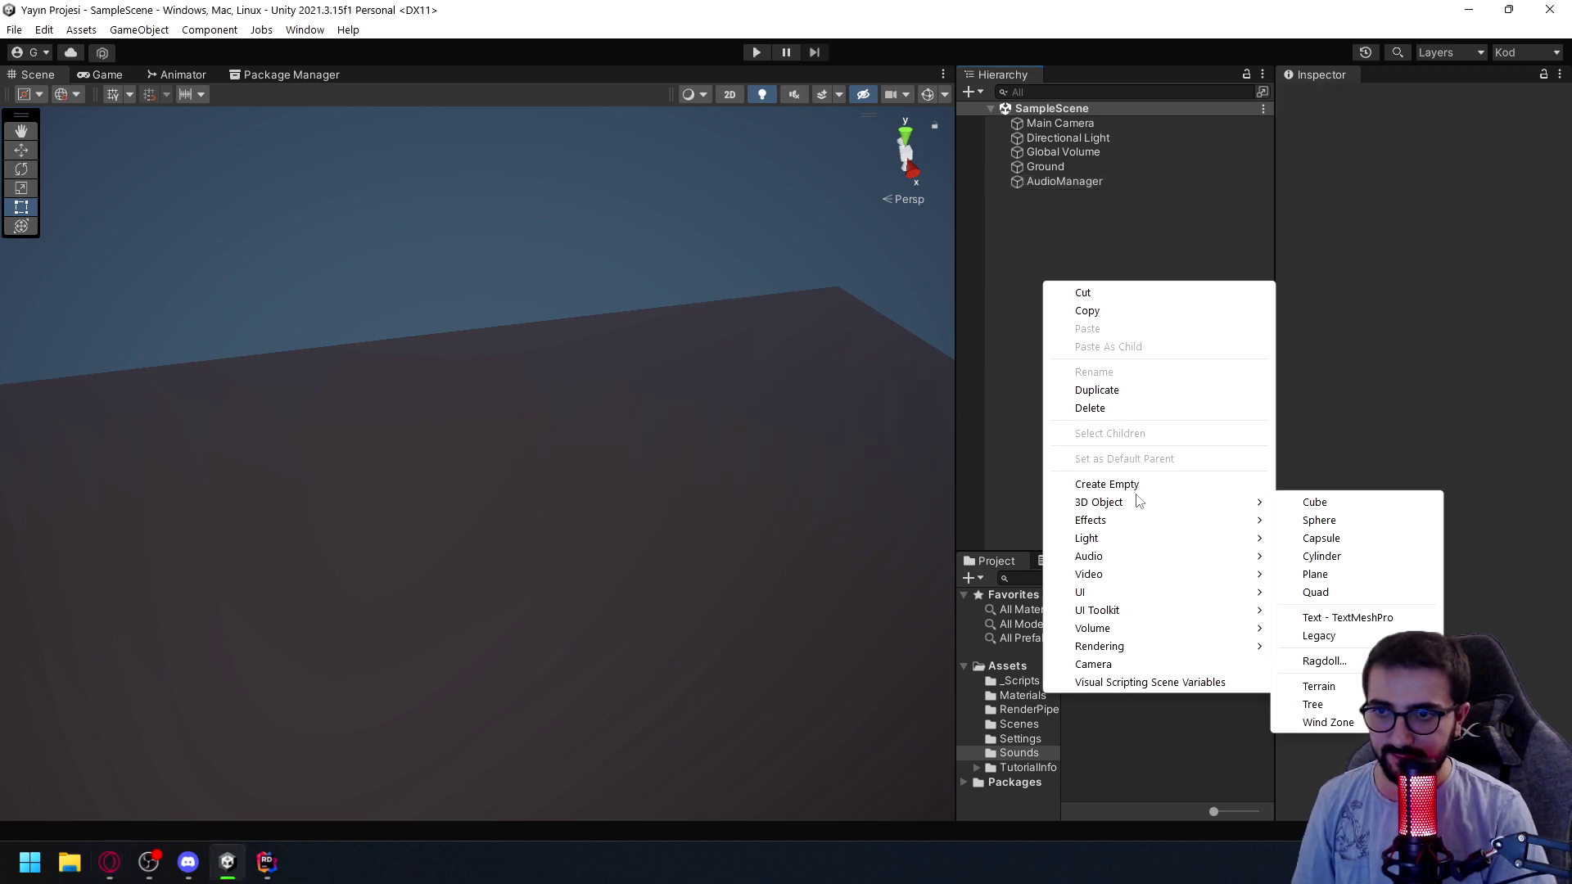
click(1122, 484)
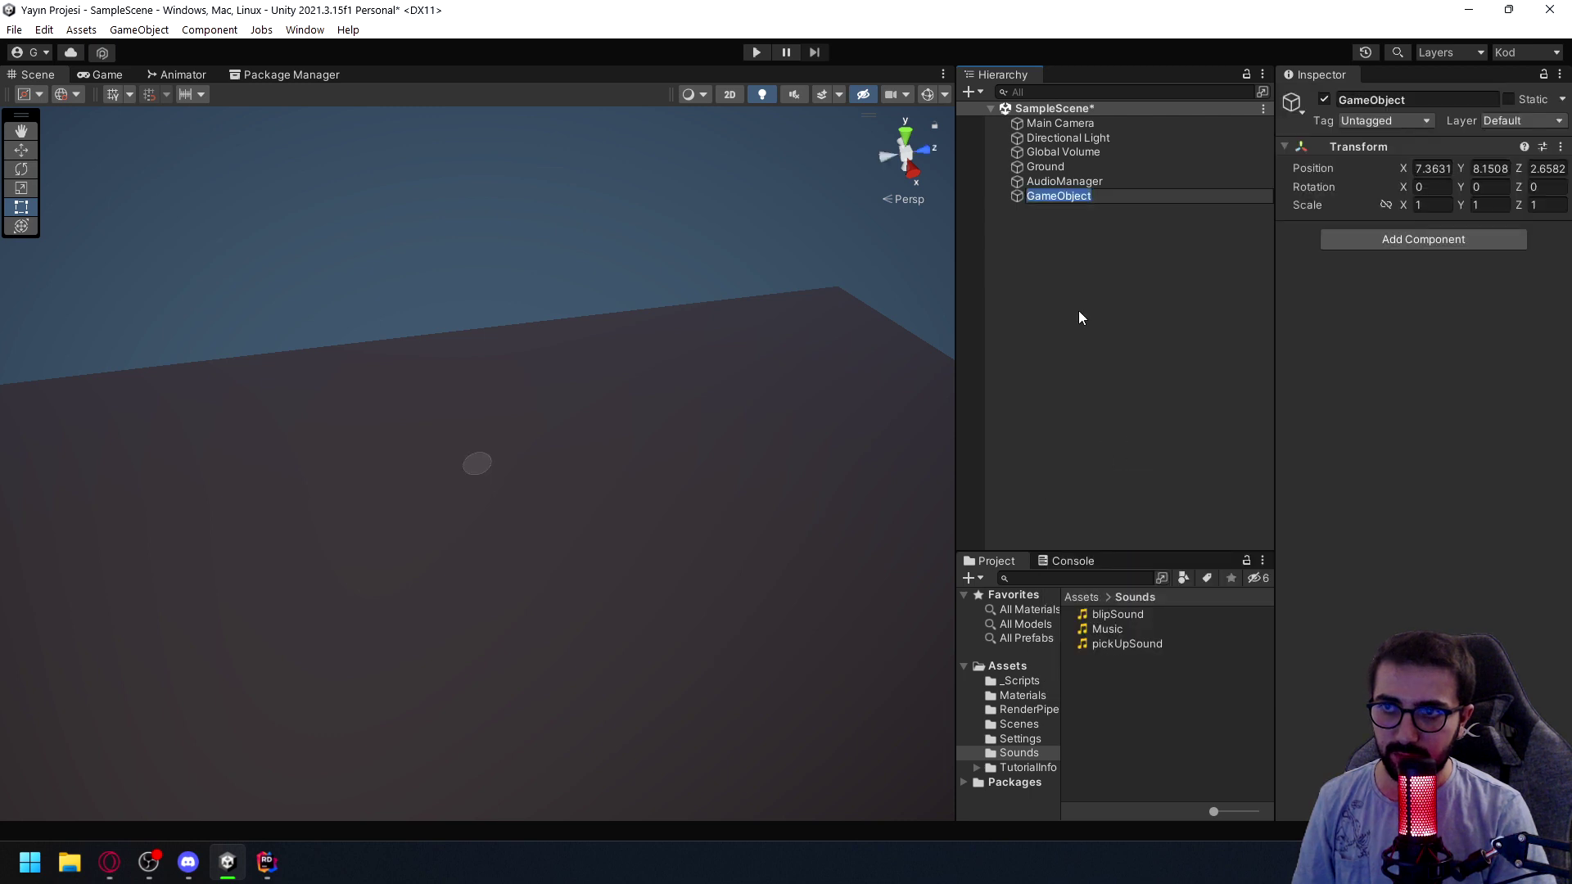
Rename the new GameObject to Player
key(BackSpace)
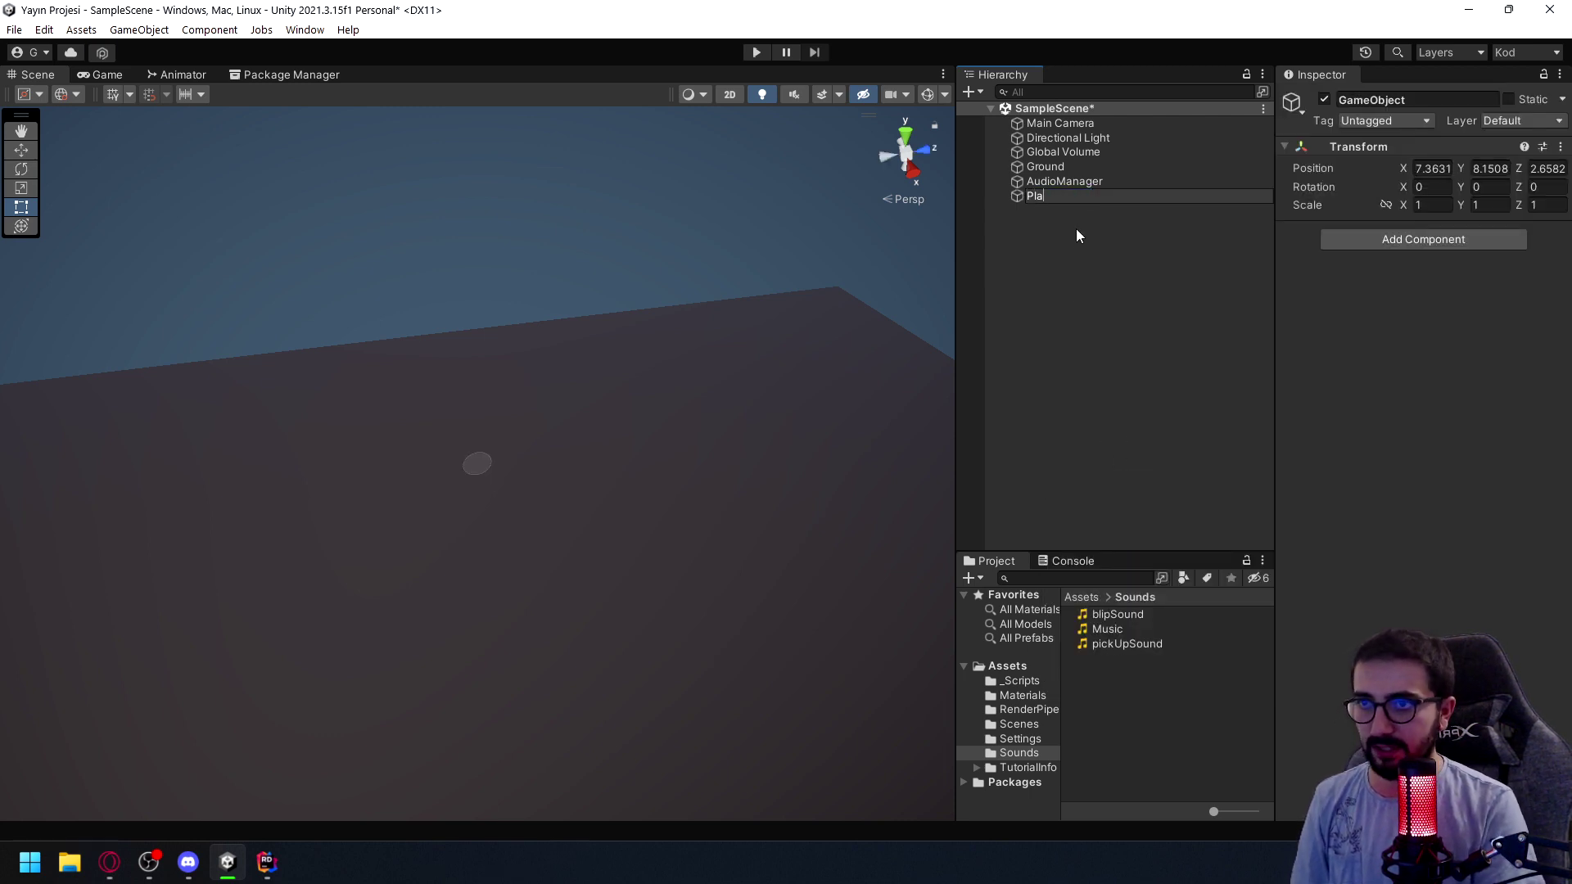
text(yer)
key(Return)
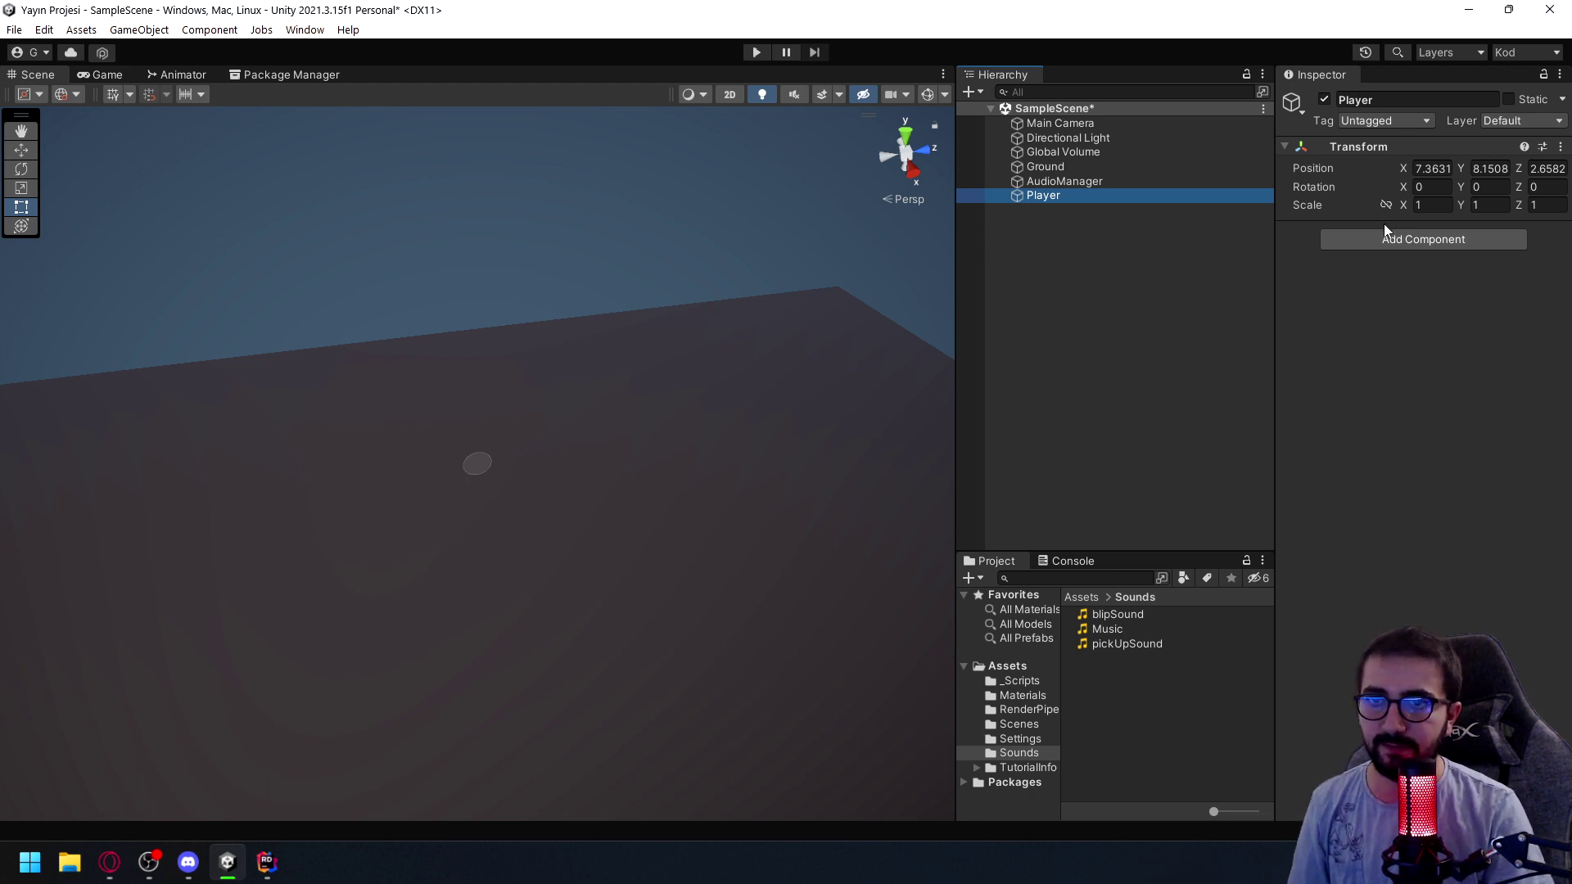
Create a C# script named PlayerAction in the _Scripts folder
click(1081, 598)
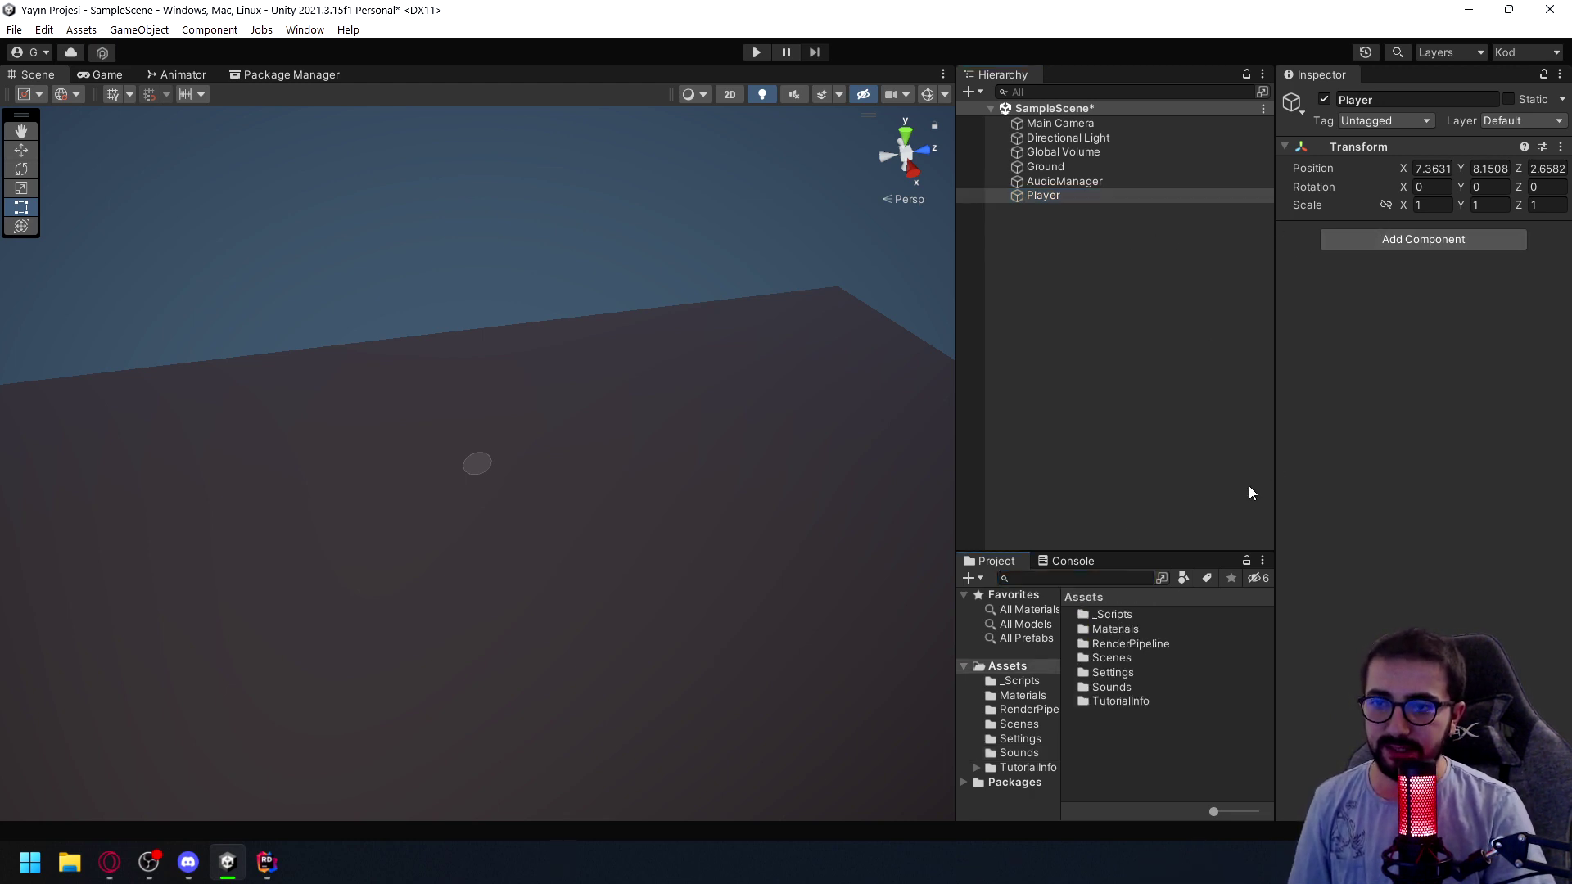
double_click(1137, 614)
right_click(1137, 614)
mouse_move(1177, 226)
click(957, 62)
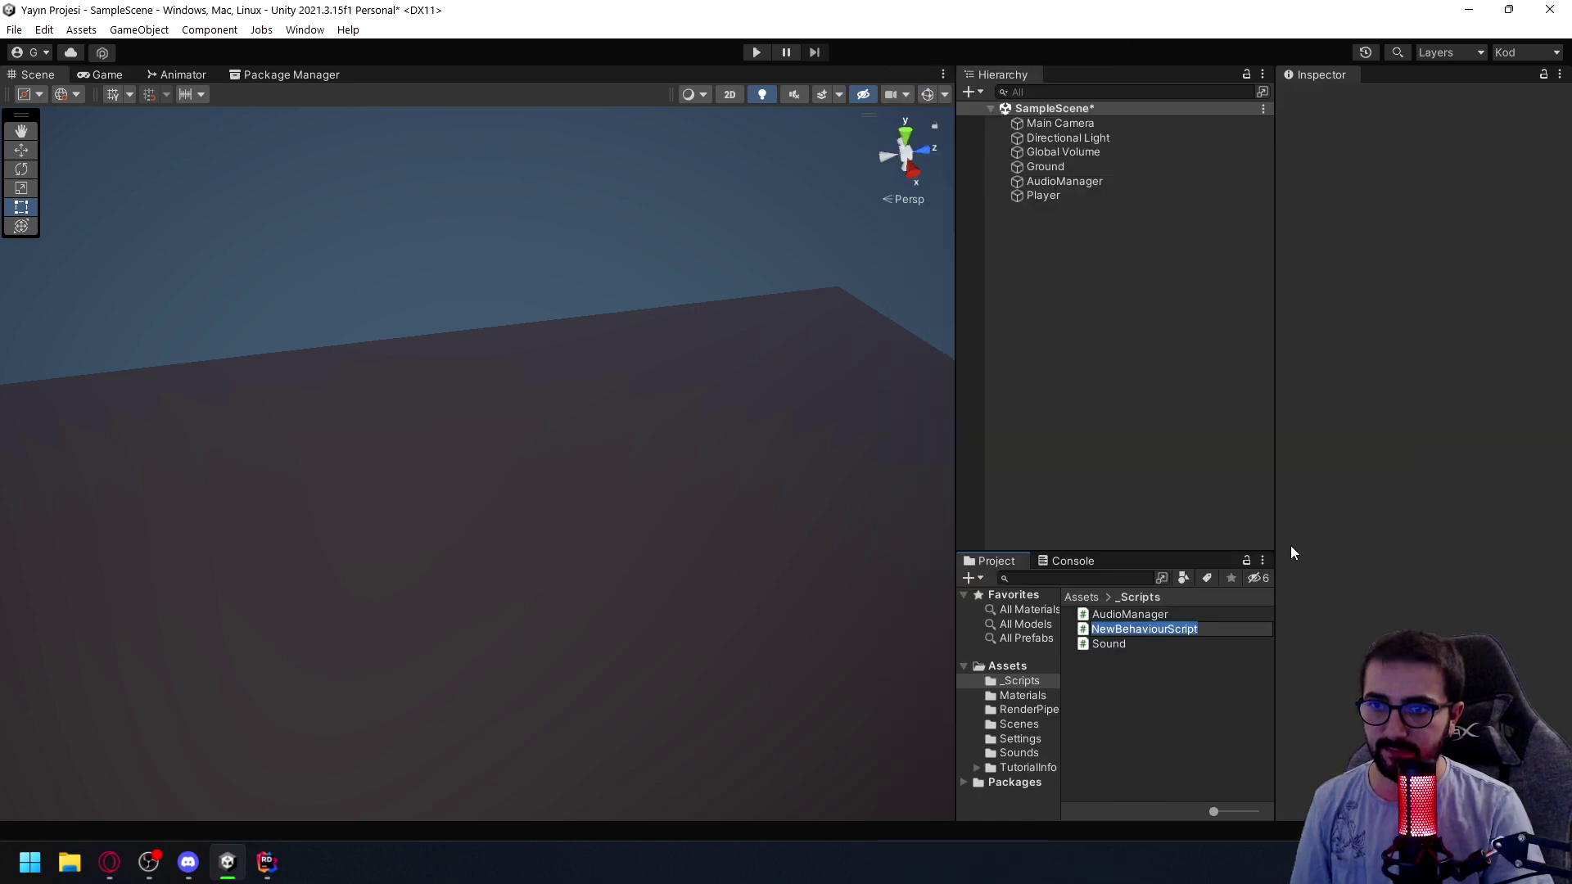
text(Pop)
key(BackSpace)
key(BackSpace)
text(layerAction)
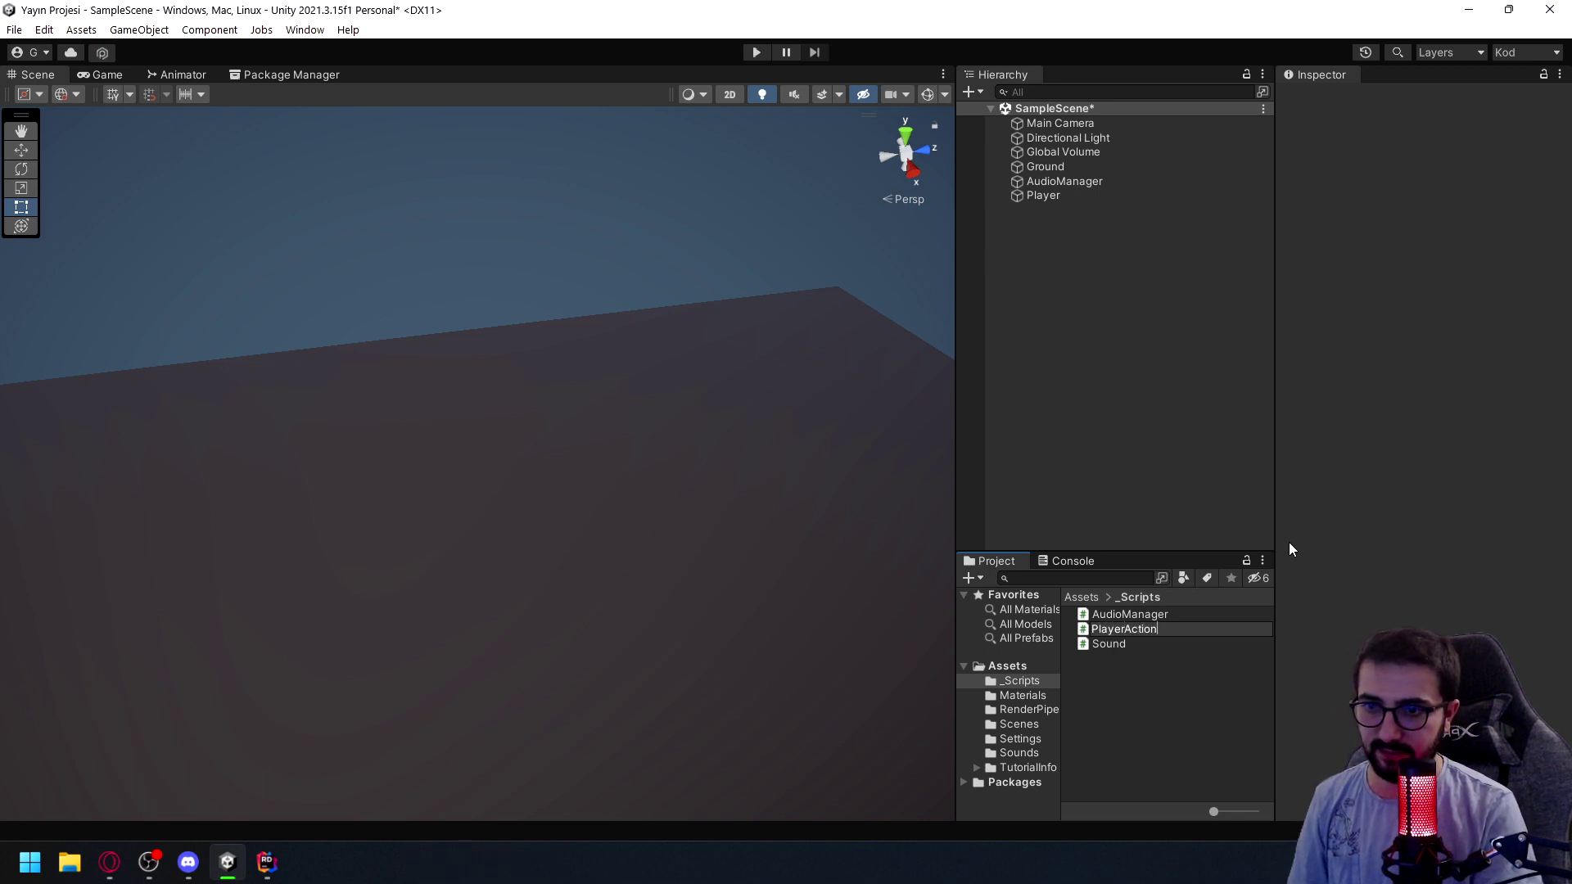
key(Return)
Attach the PlayerAction script to the Player object as a component
click(1065, 195)
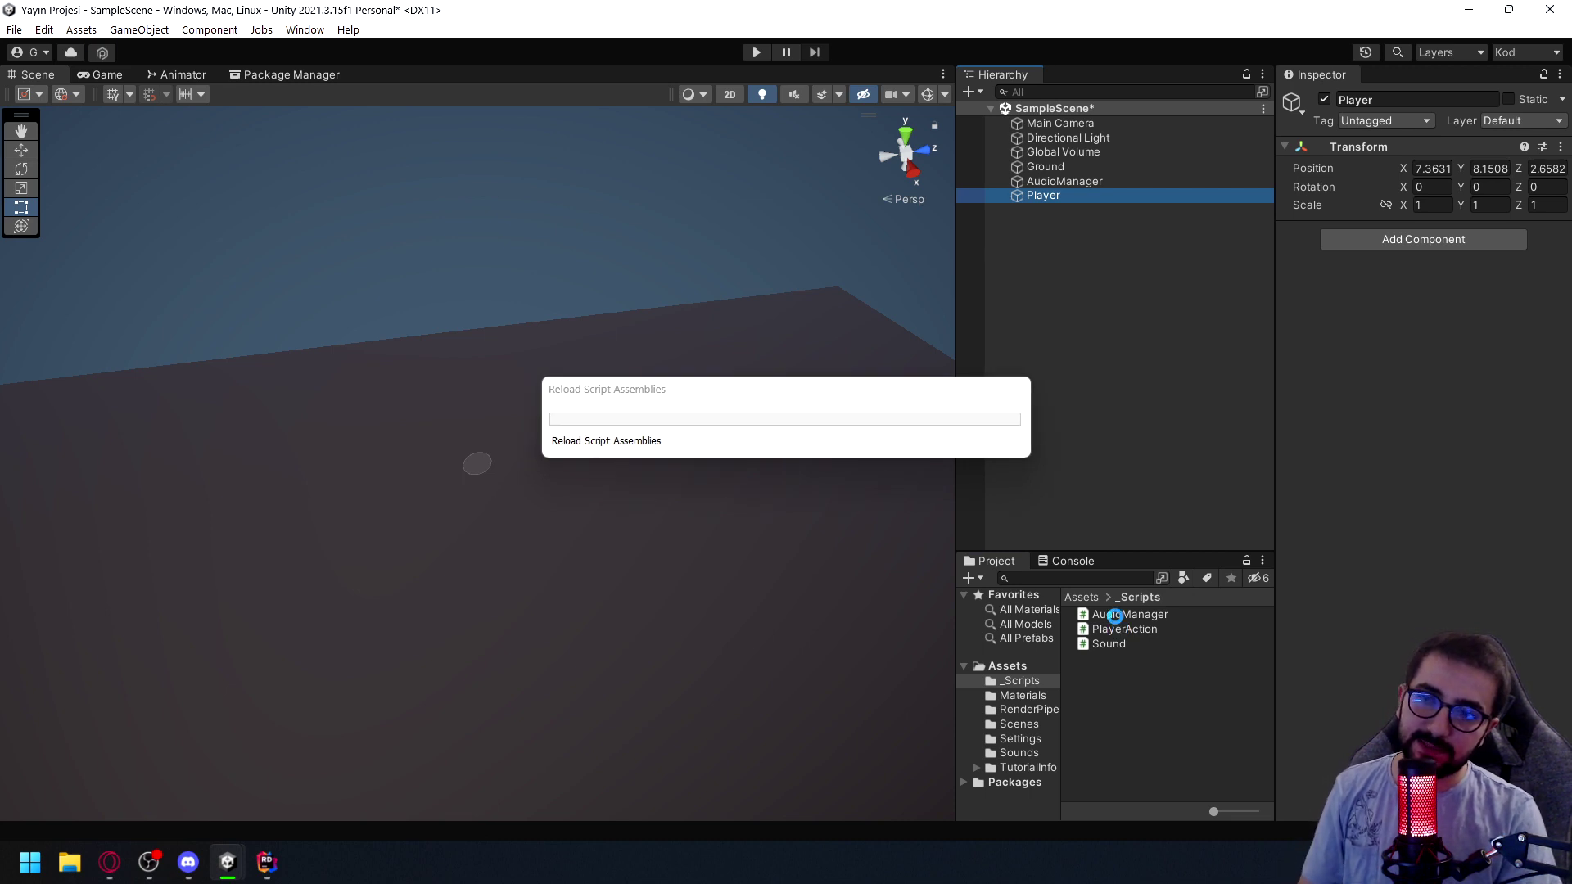
drag(1122, 628, 1340, 450)
click(1441, 254)
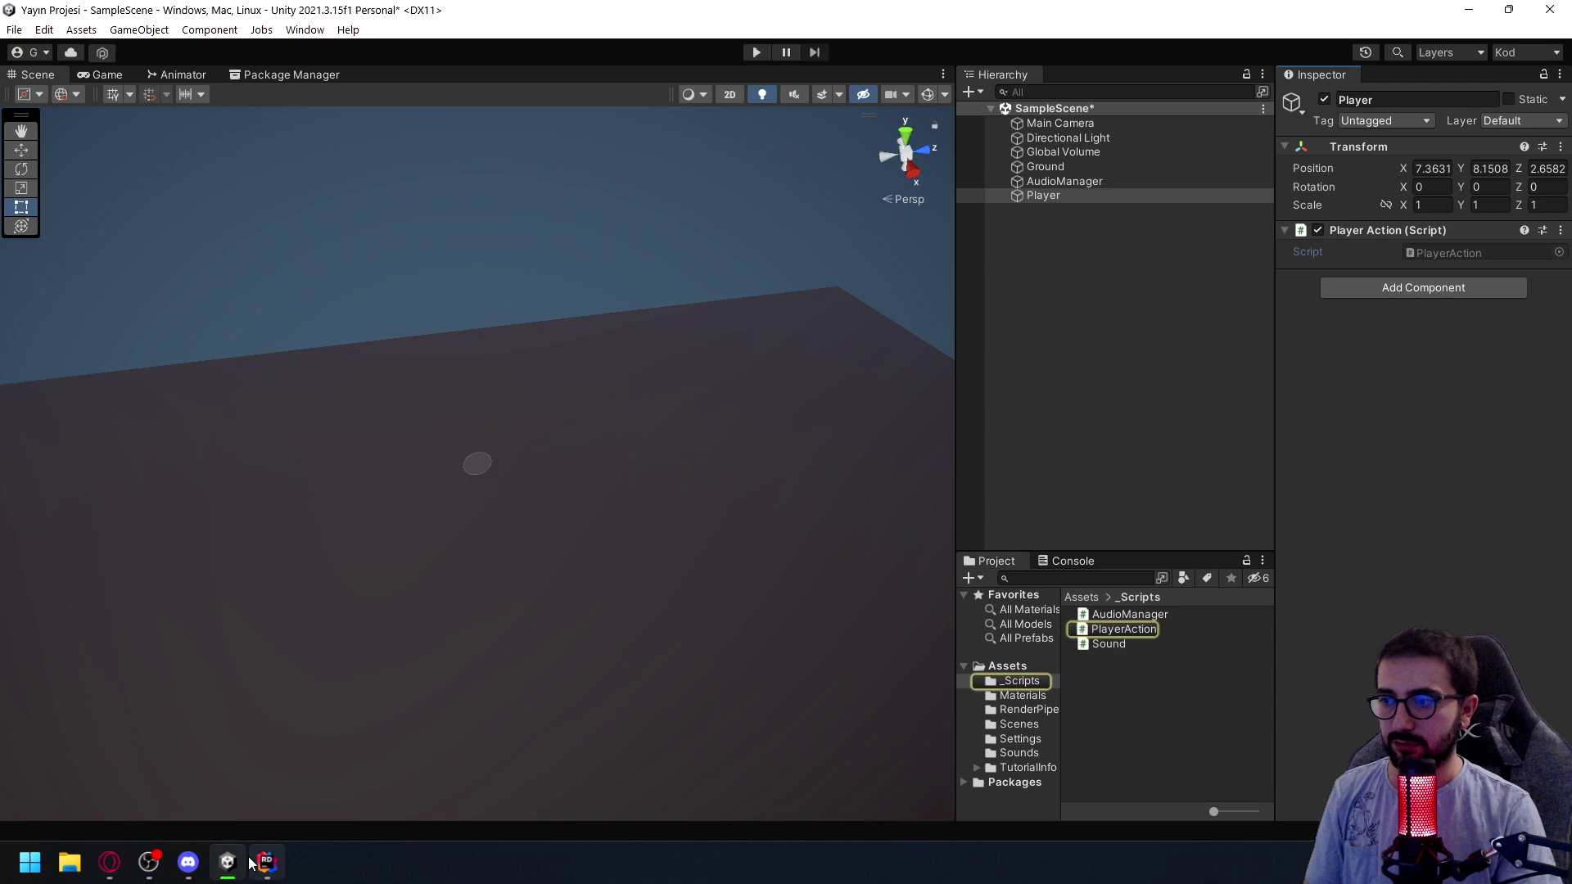
click(250, 860)
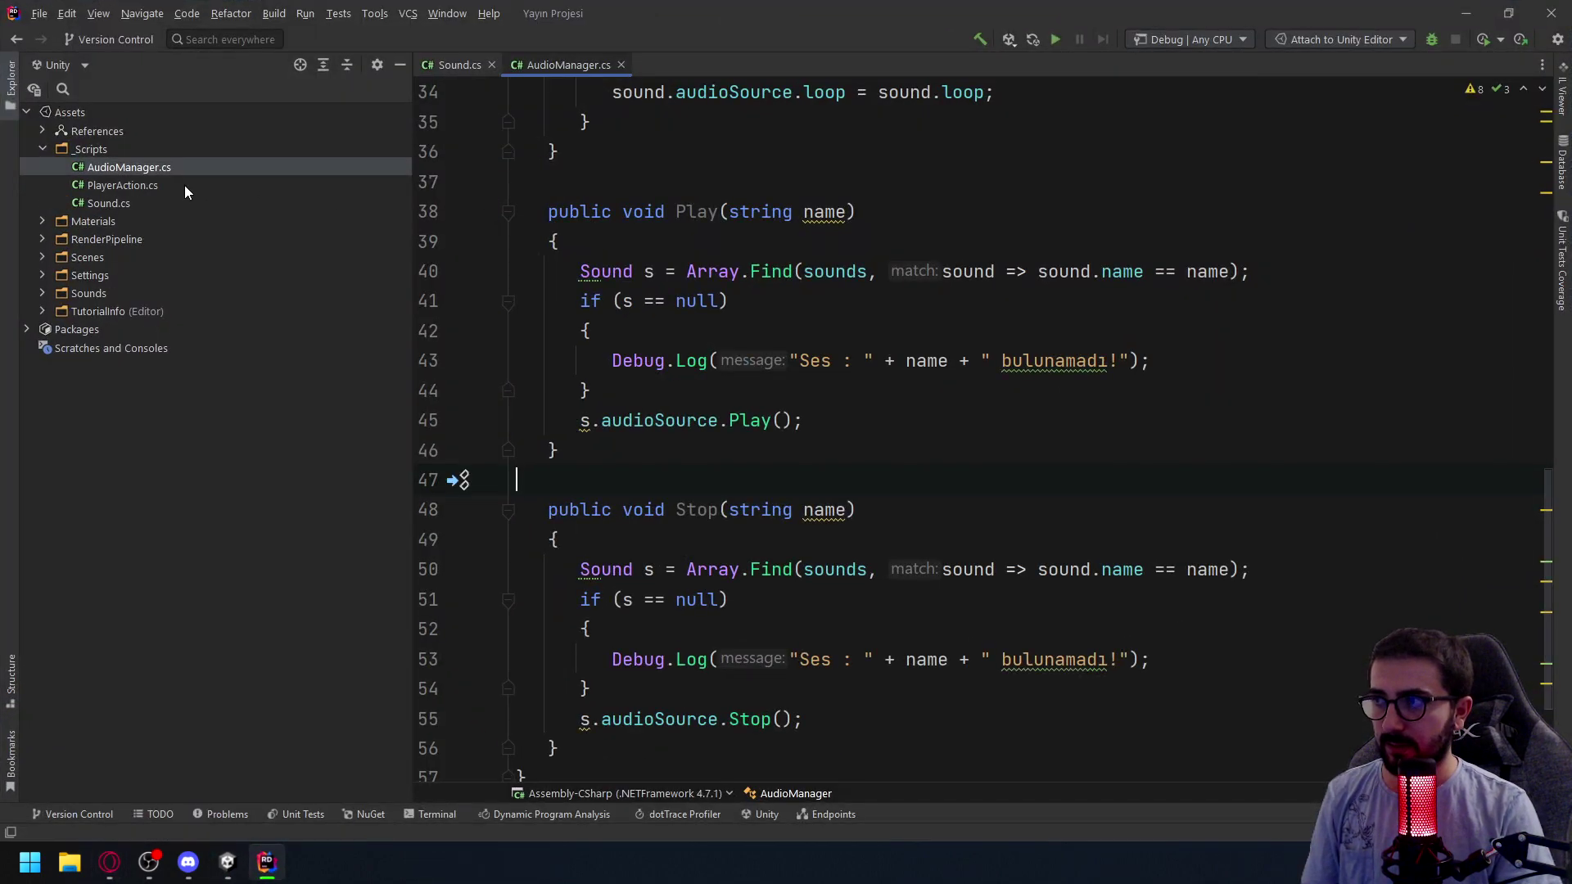
Open PlayerAction.cs and delete the unused Start method and its comment
double_click(124, 186)
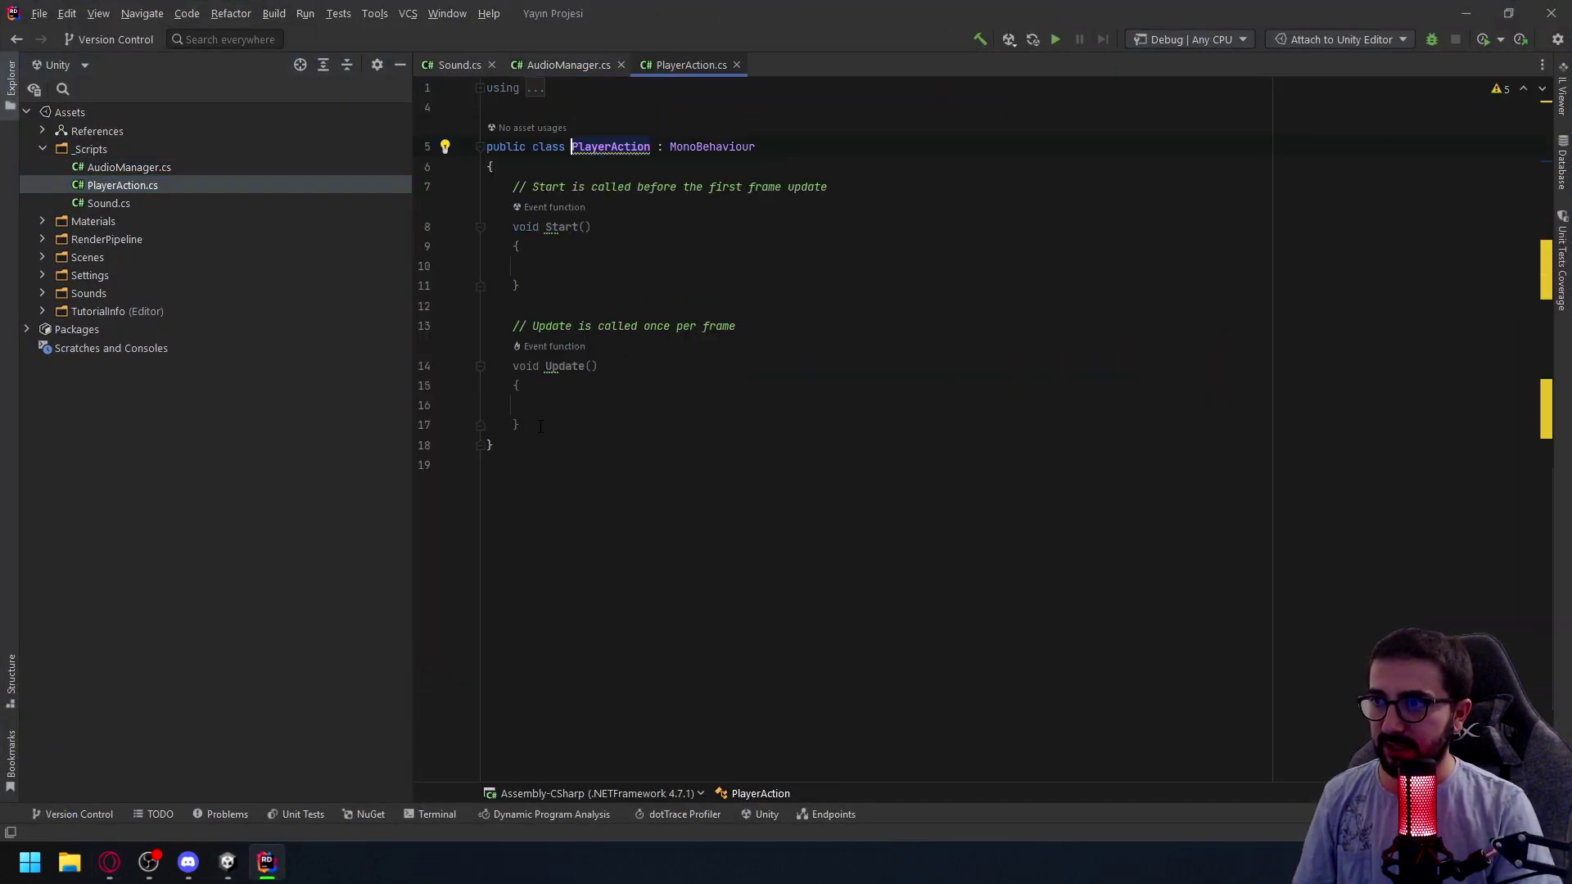
drag(541, 427, 518, 385)
click(516, 406)
drag(521, 286, 490, 187)
key(BackSpace)
ctrl+scroll(662, 386, up, 3)
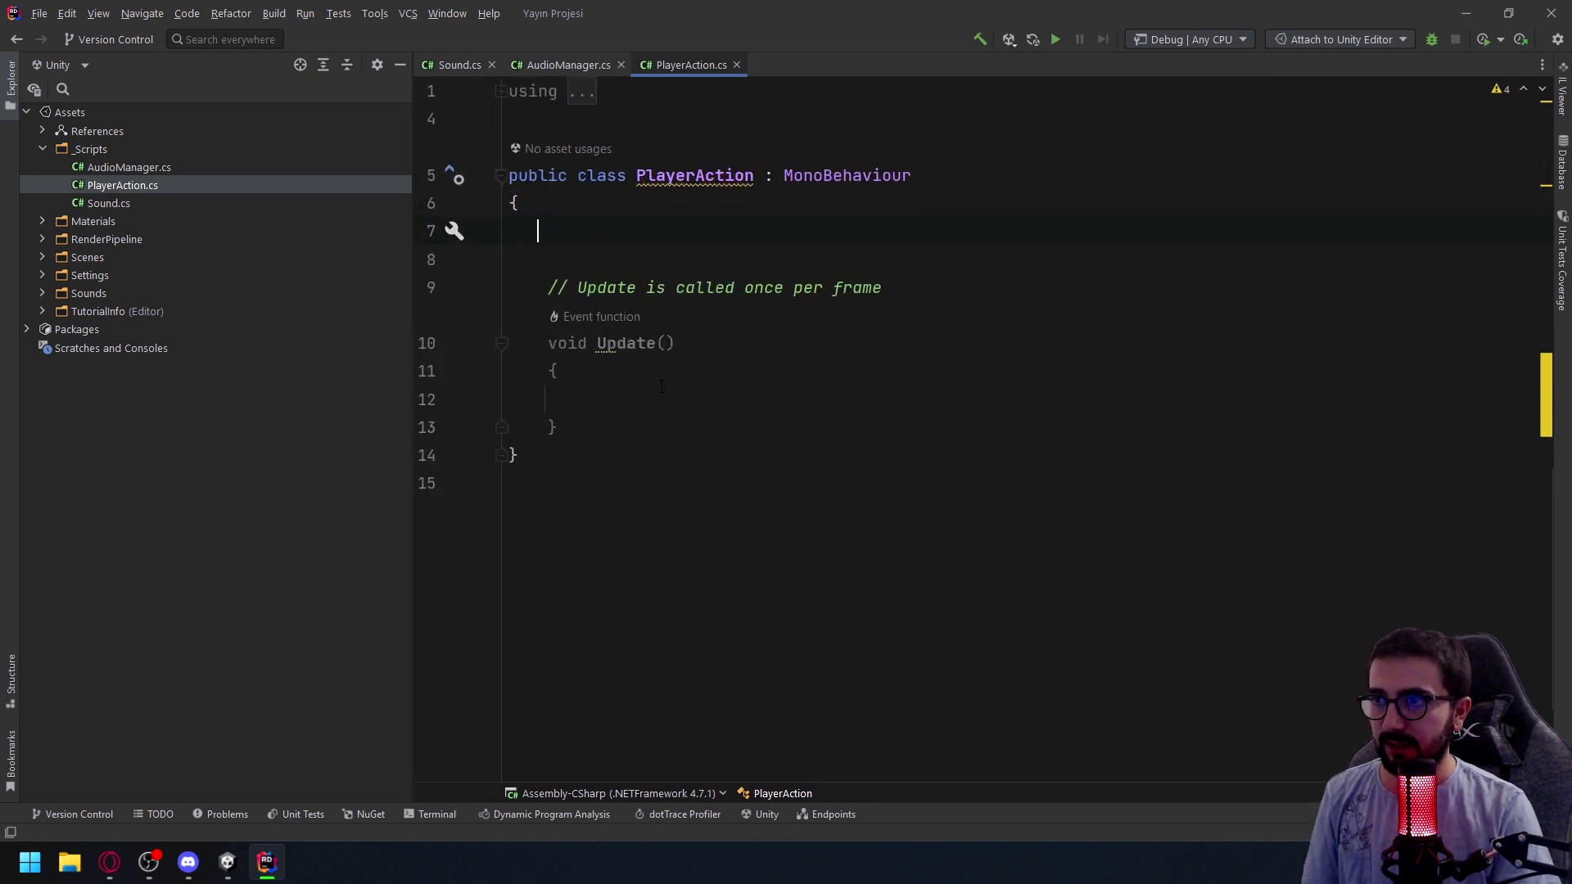
In Update, add 'if (Input.GetKeyDown(KeyCode.E)) {' with an open body
text(if(I)
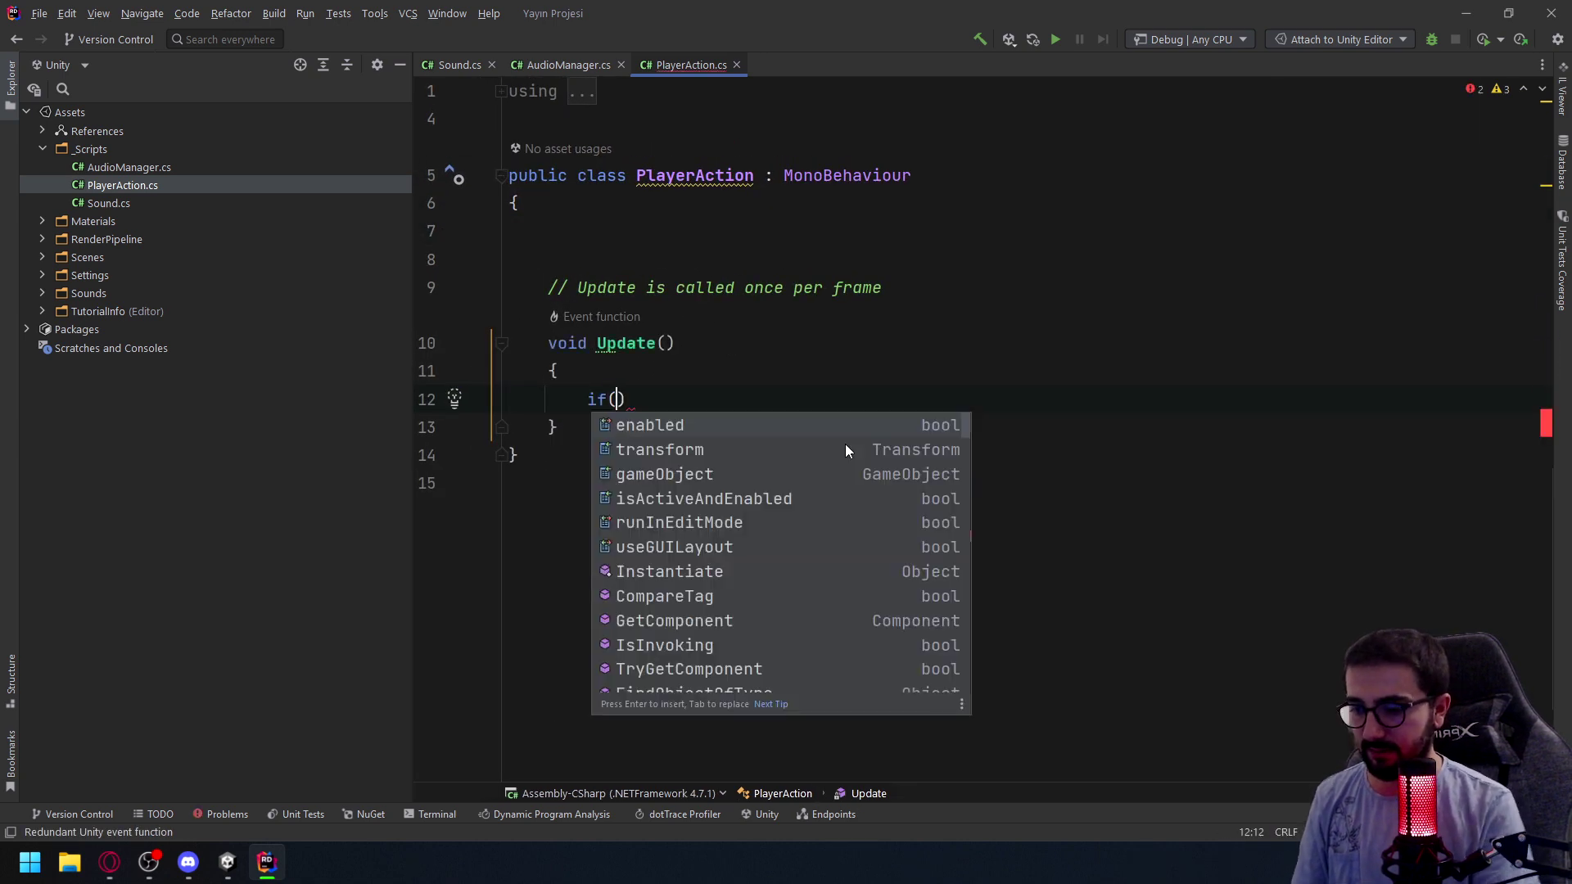
text(nput.g)
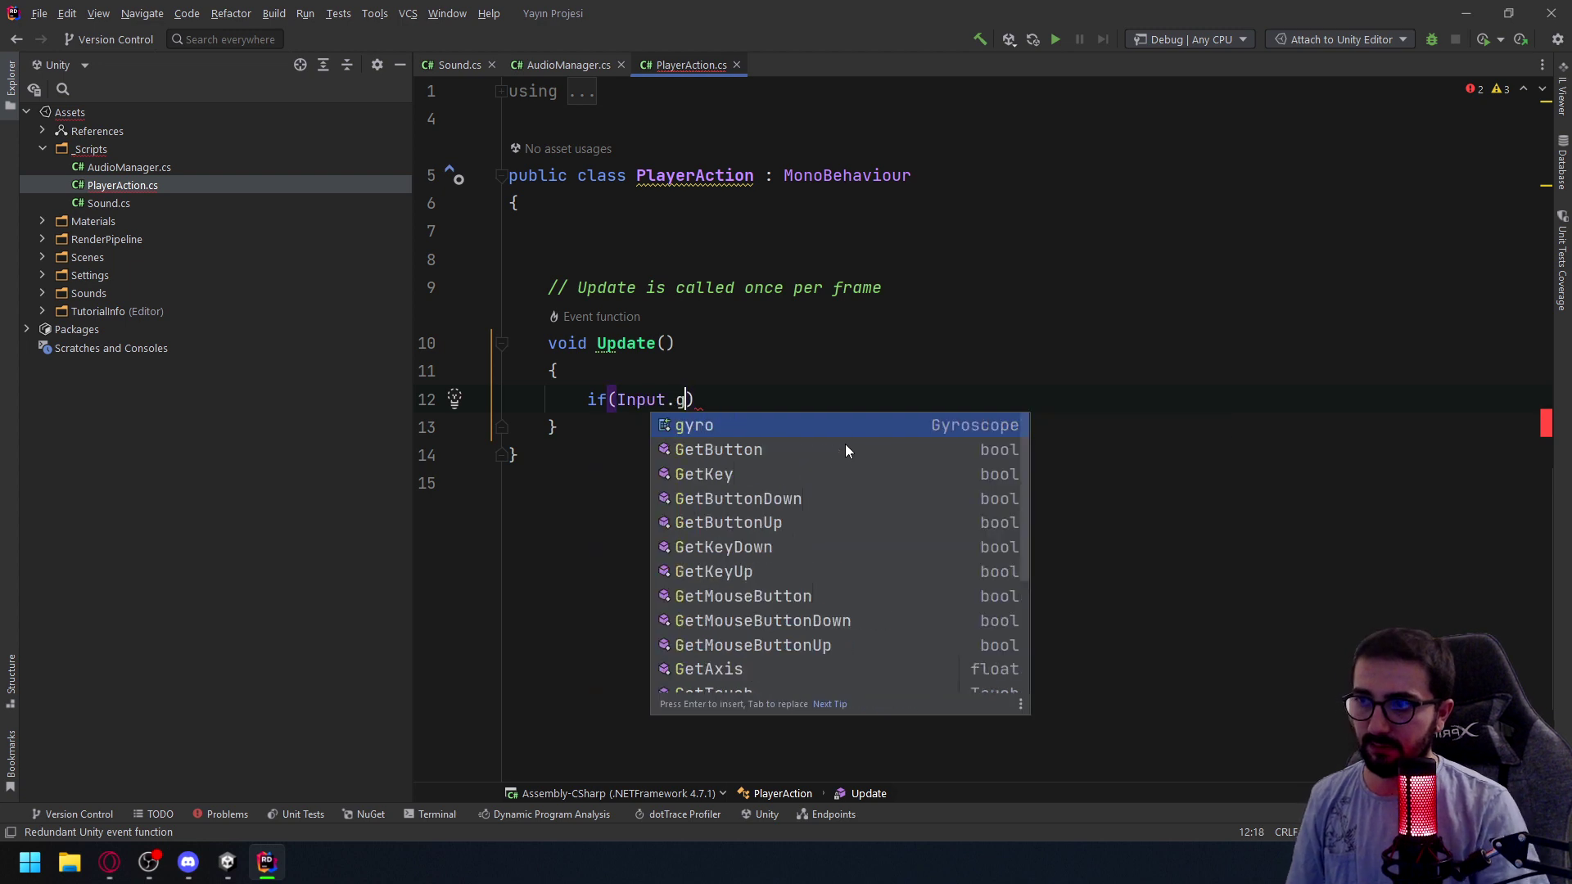
text(et)
key(Down)
key(Down)
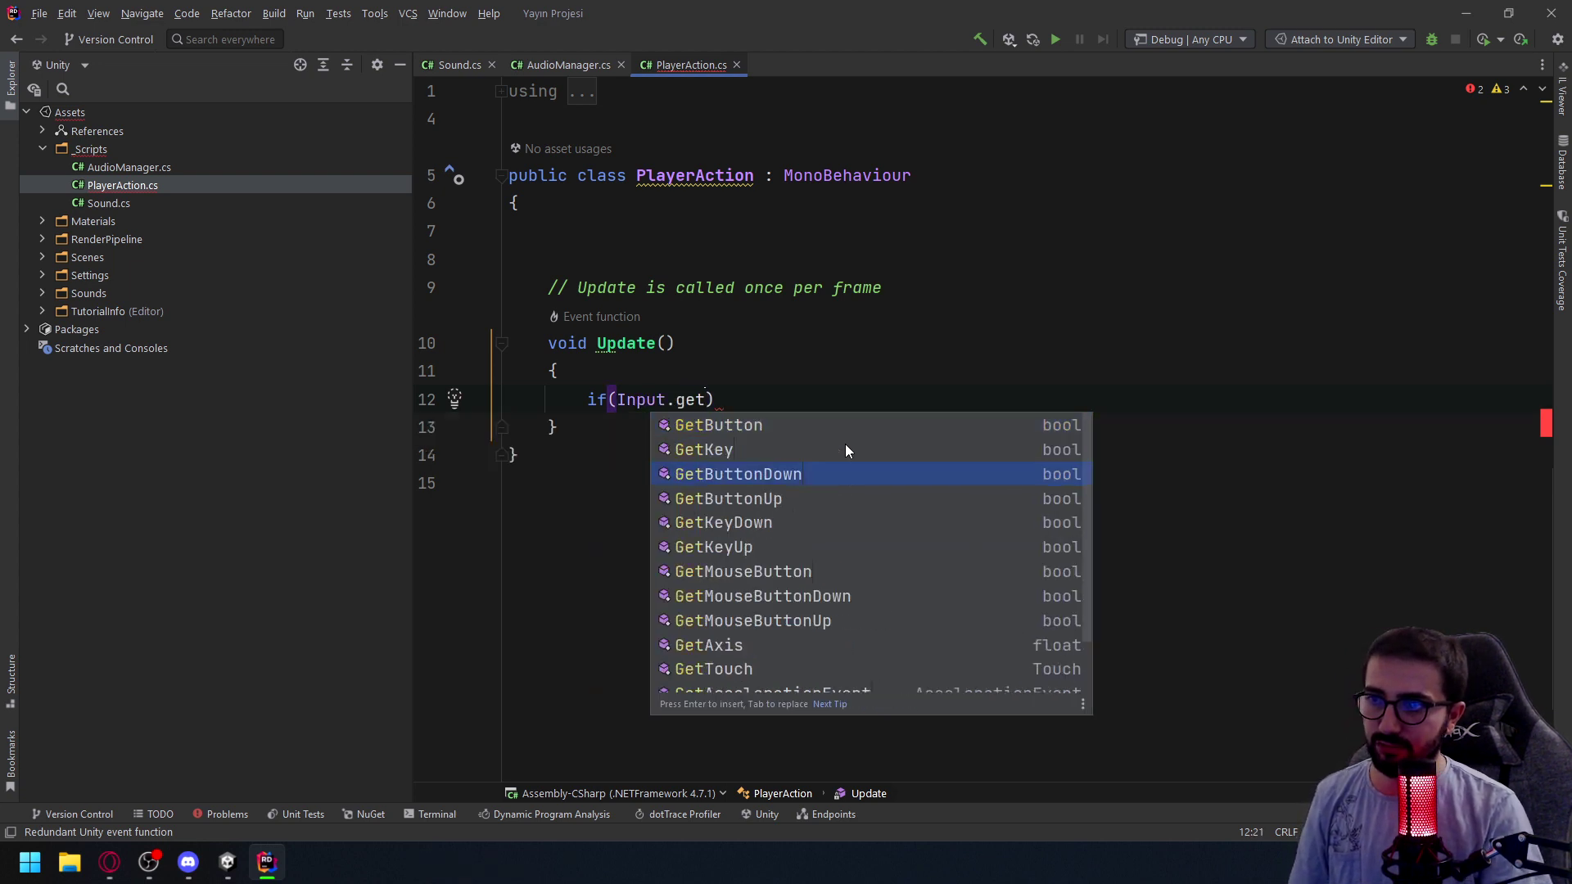
key(Down)
key(Down)
key(Return)
text(e)
key(Return)
text(E)
key(Return)
key(End)
key(Return)
text({)
key(Return)
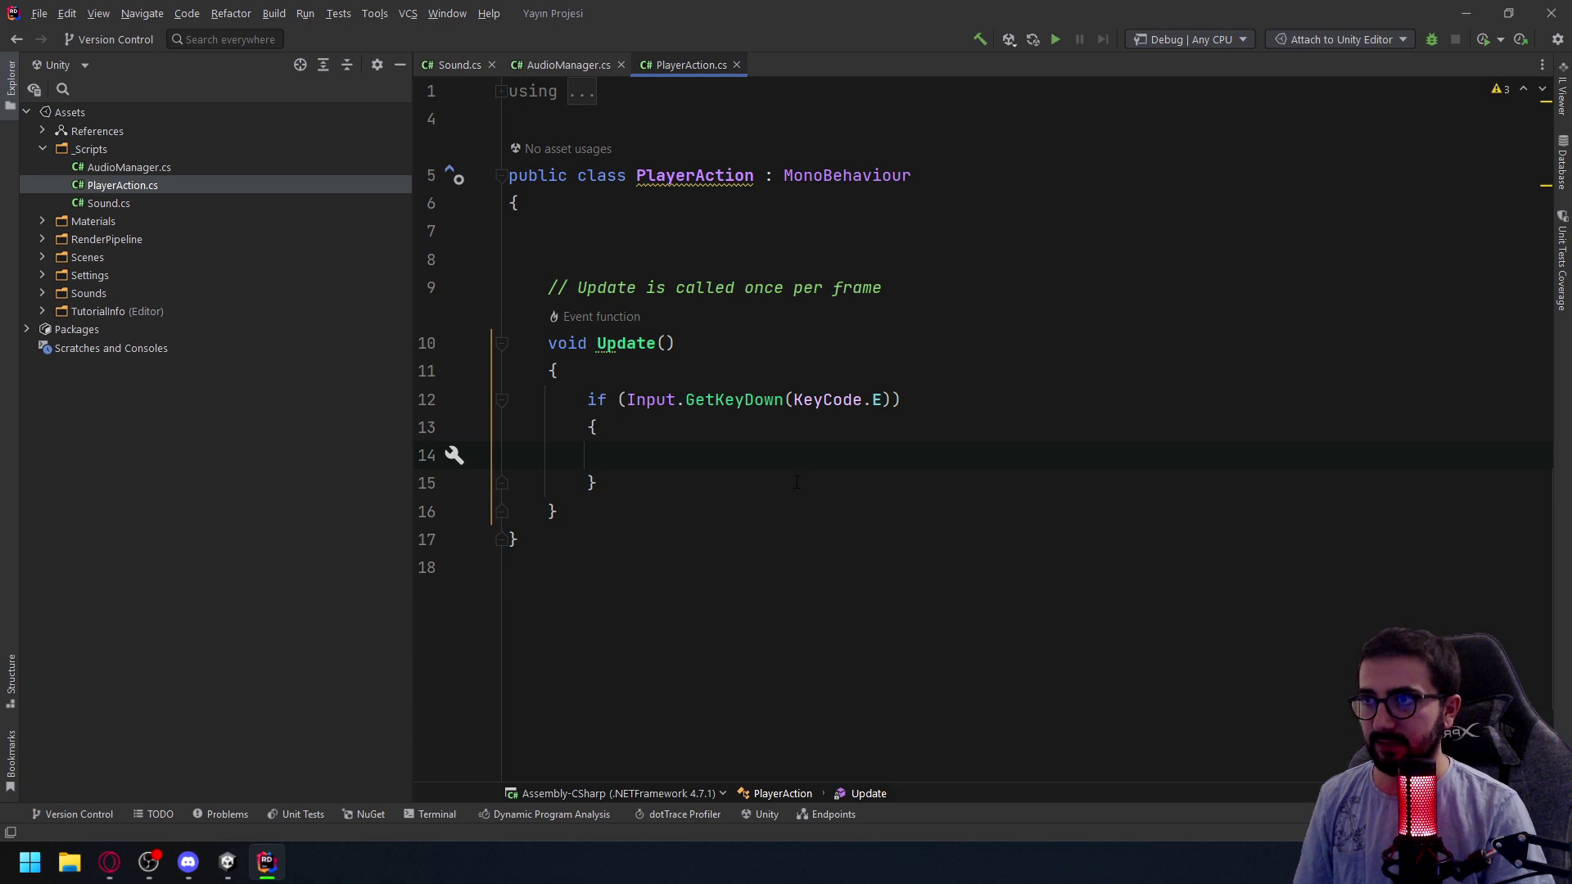
Call AudioManager.Instance.Play() inside the E-key if block
text(Aud)
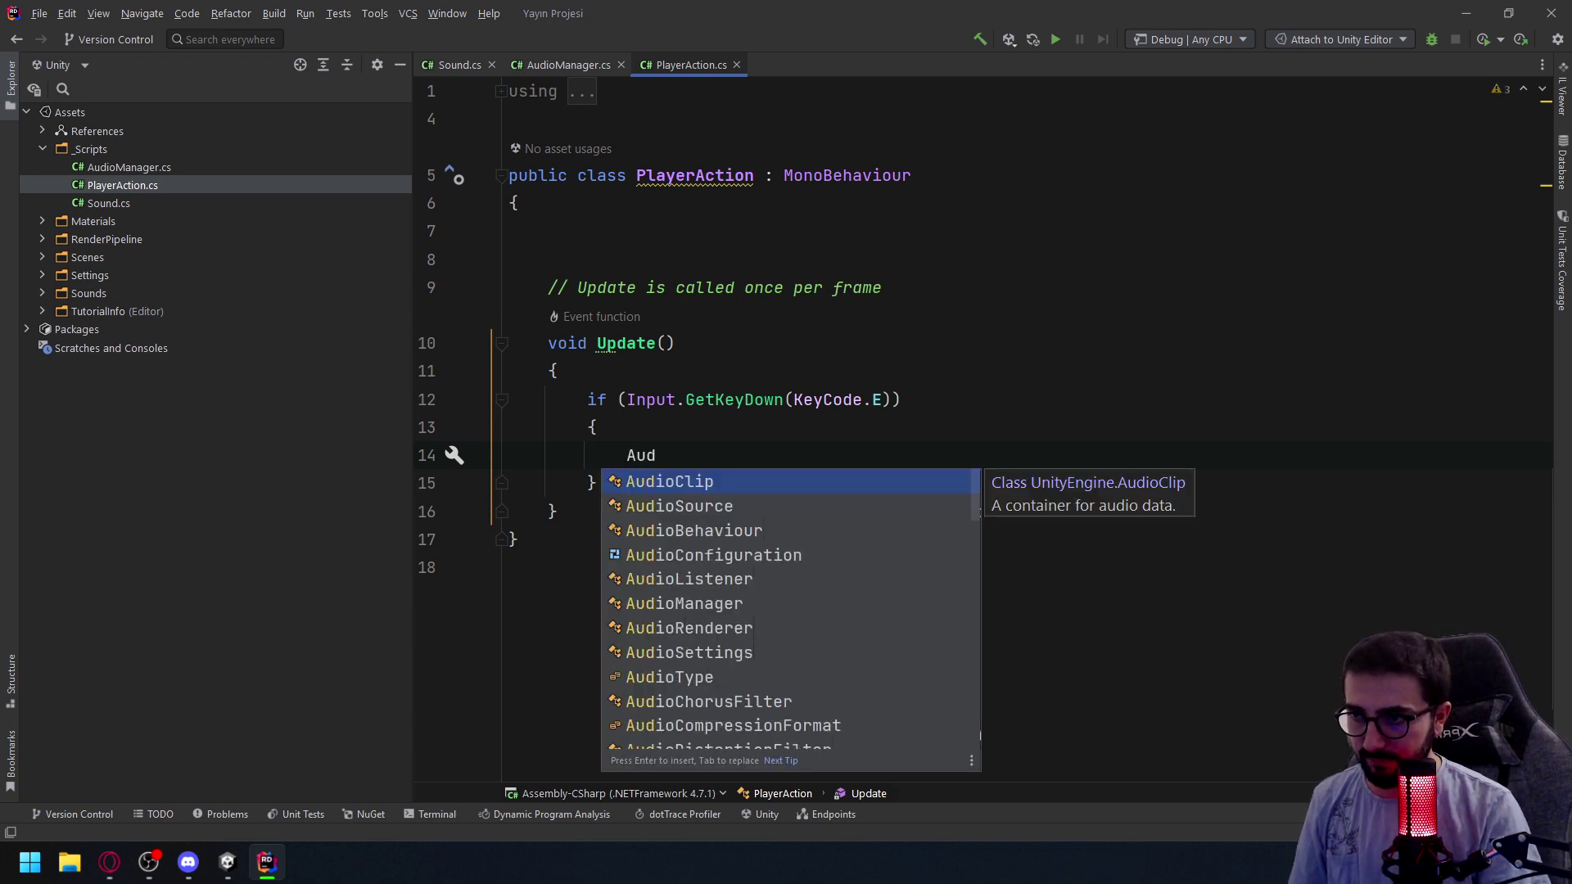
text(ioMa)
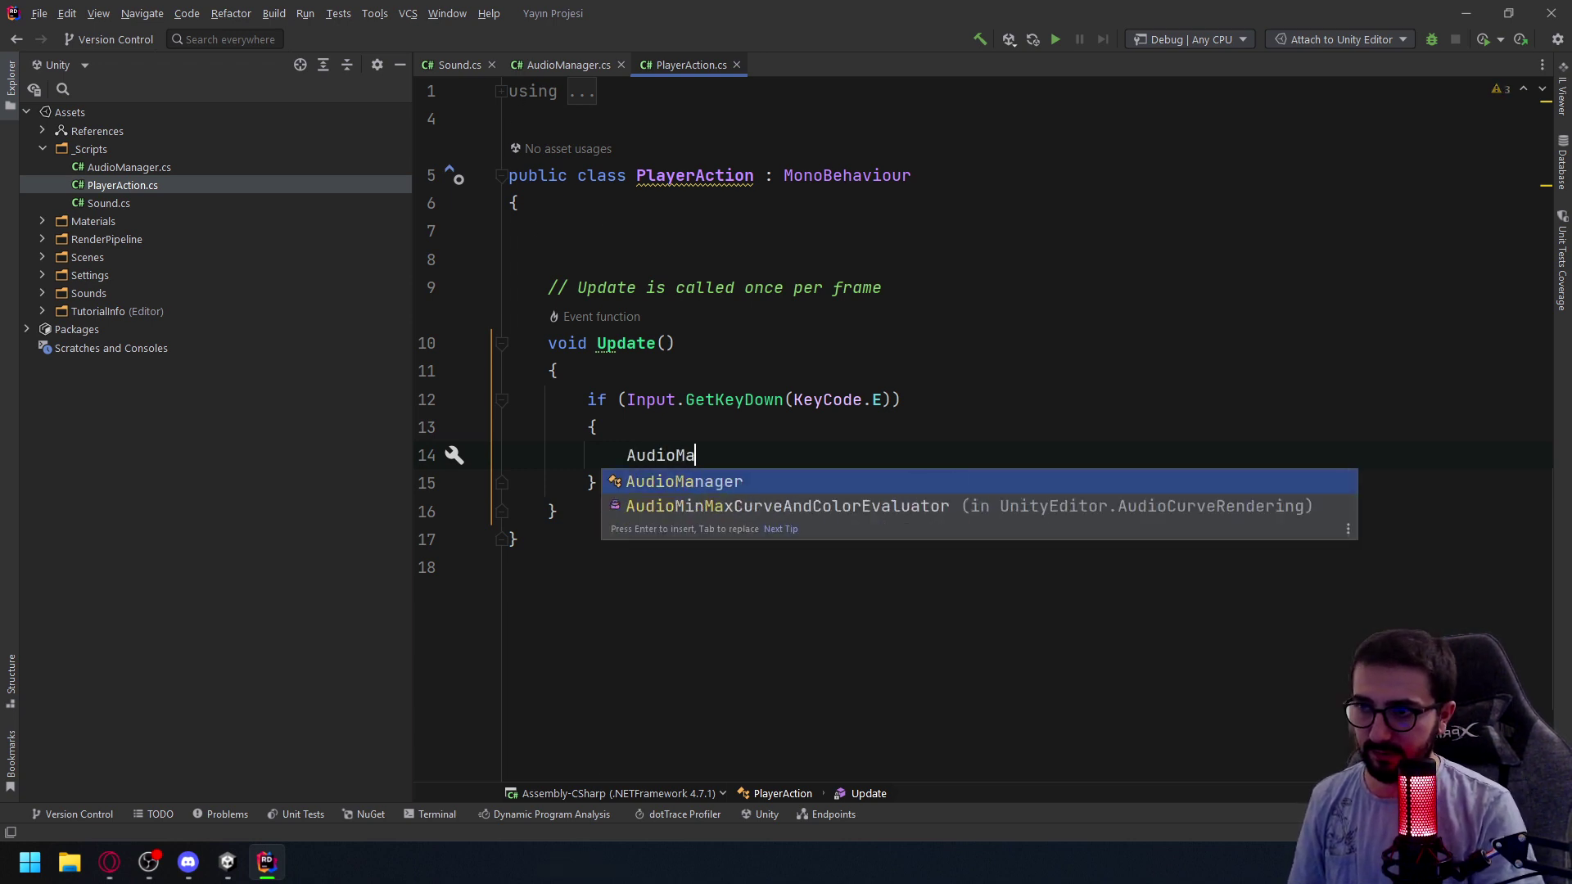
key(Return)
text(.)
key(Return)
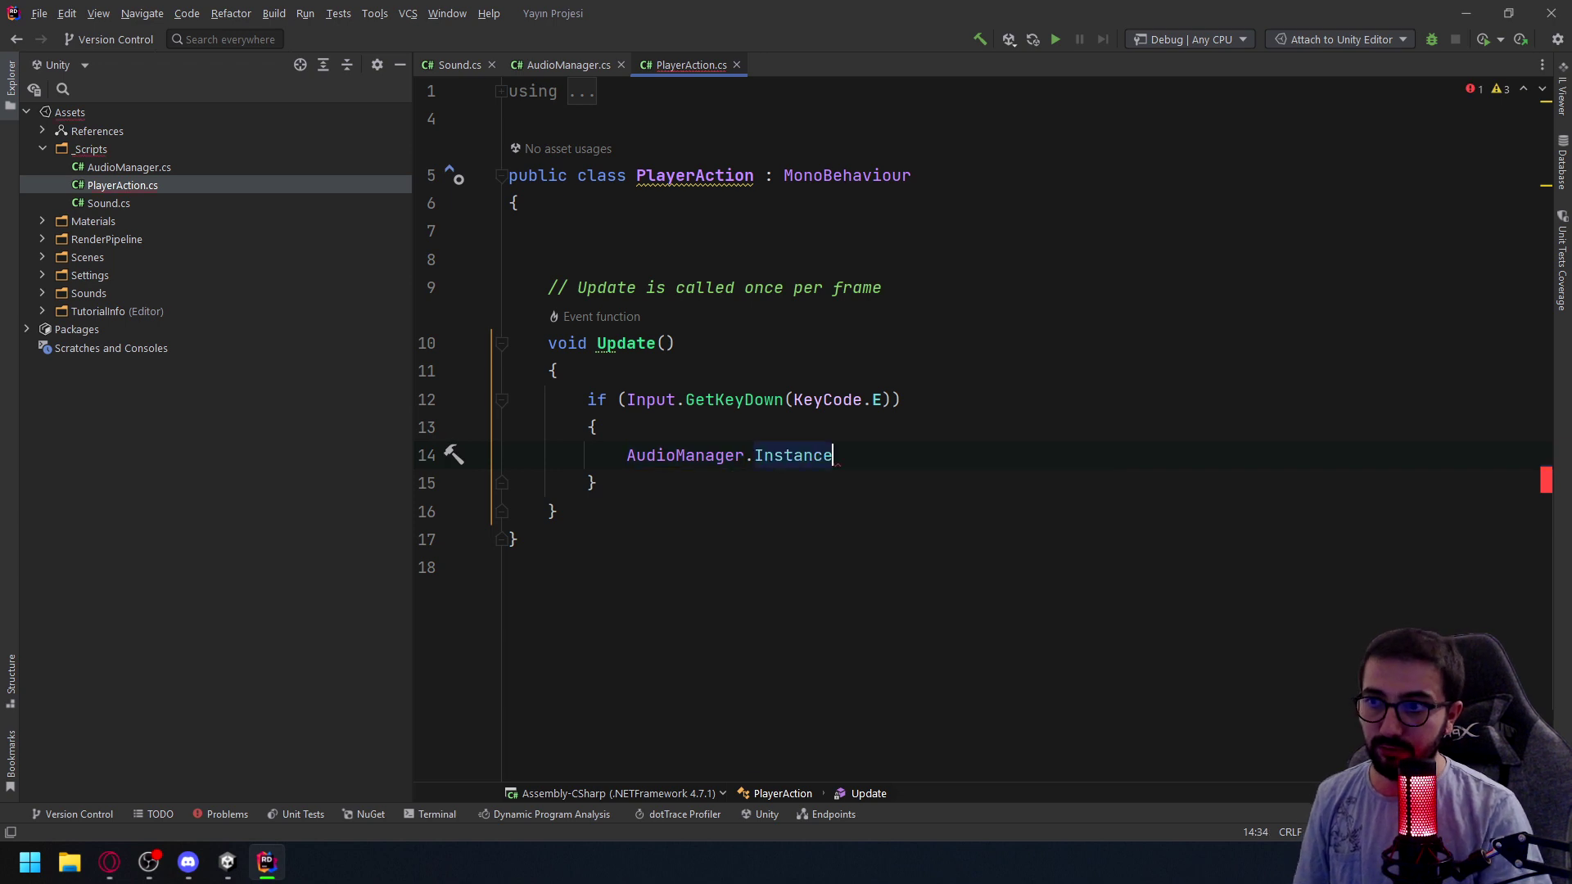
text(.)
scroll(948, 744, down, 2)
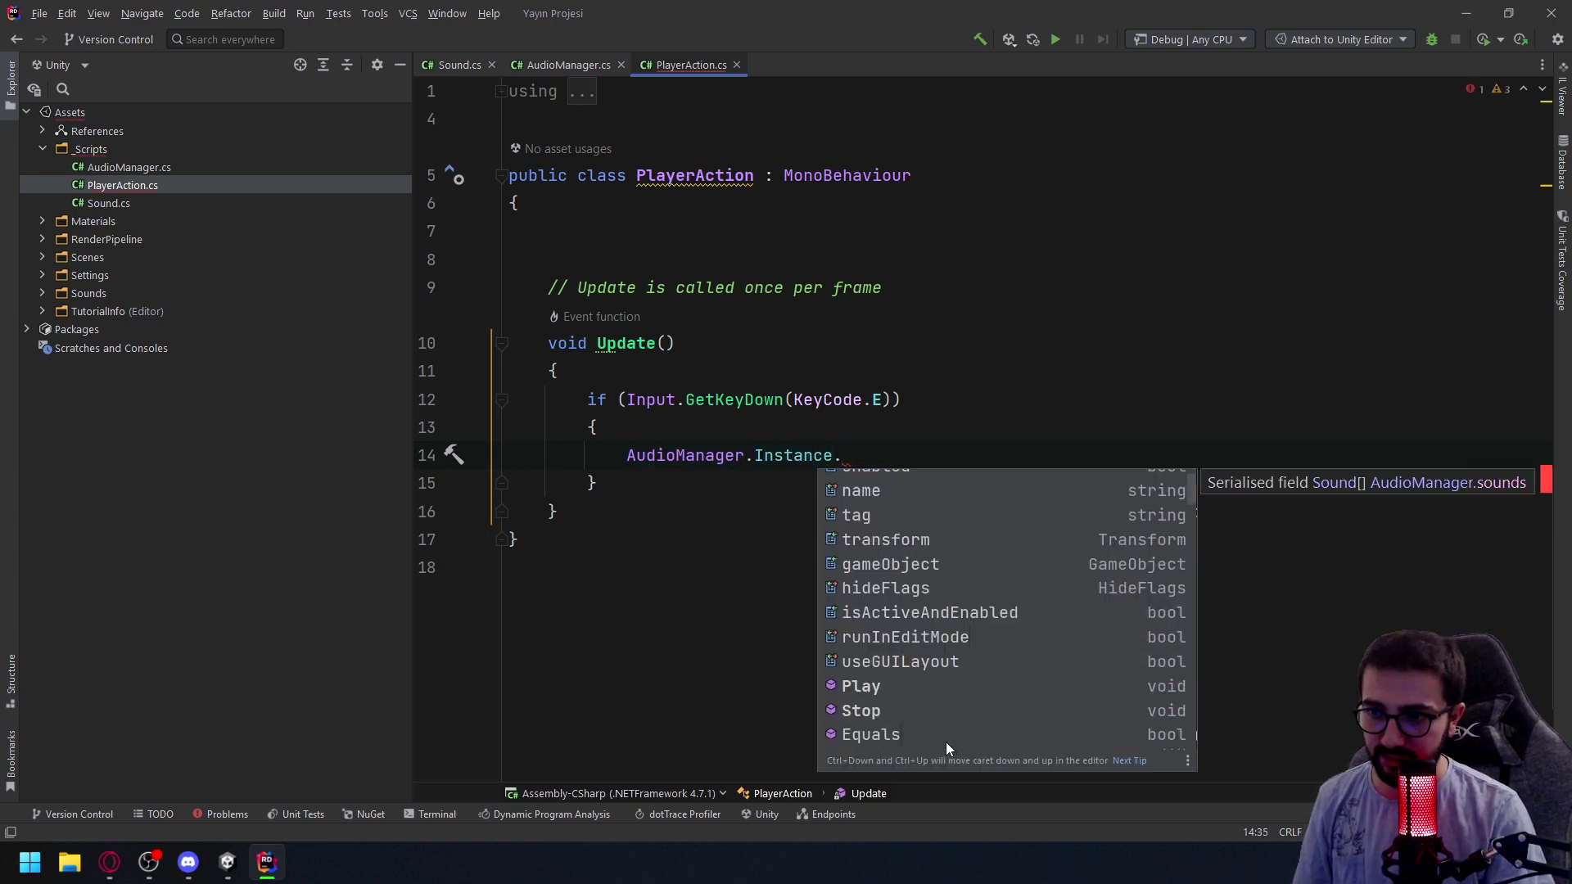
click(877, 578)
key(Return)
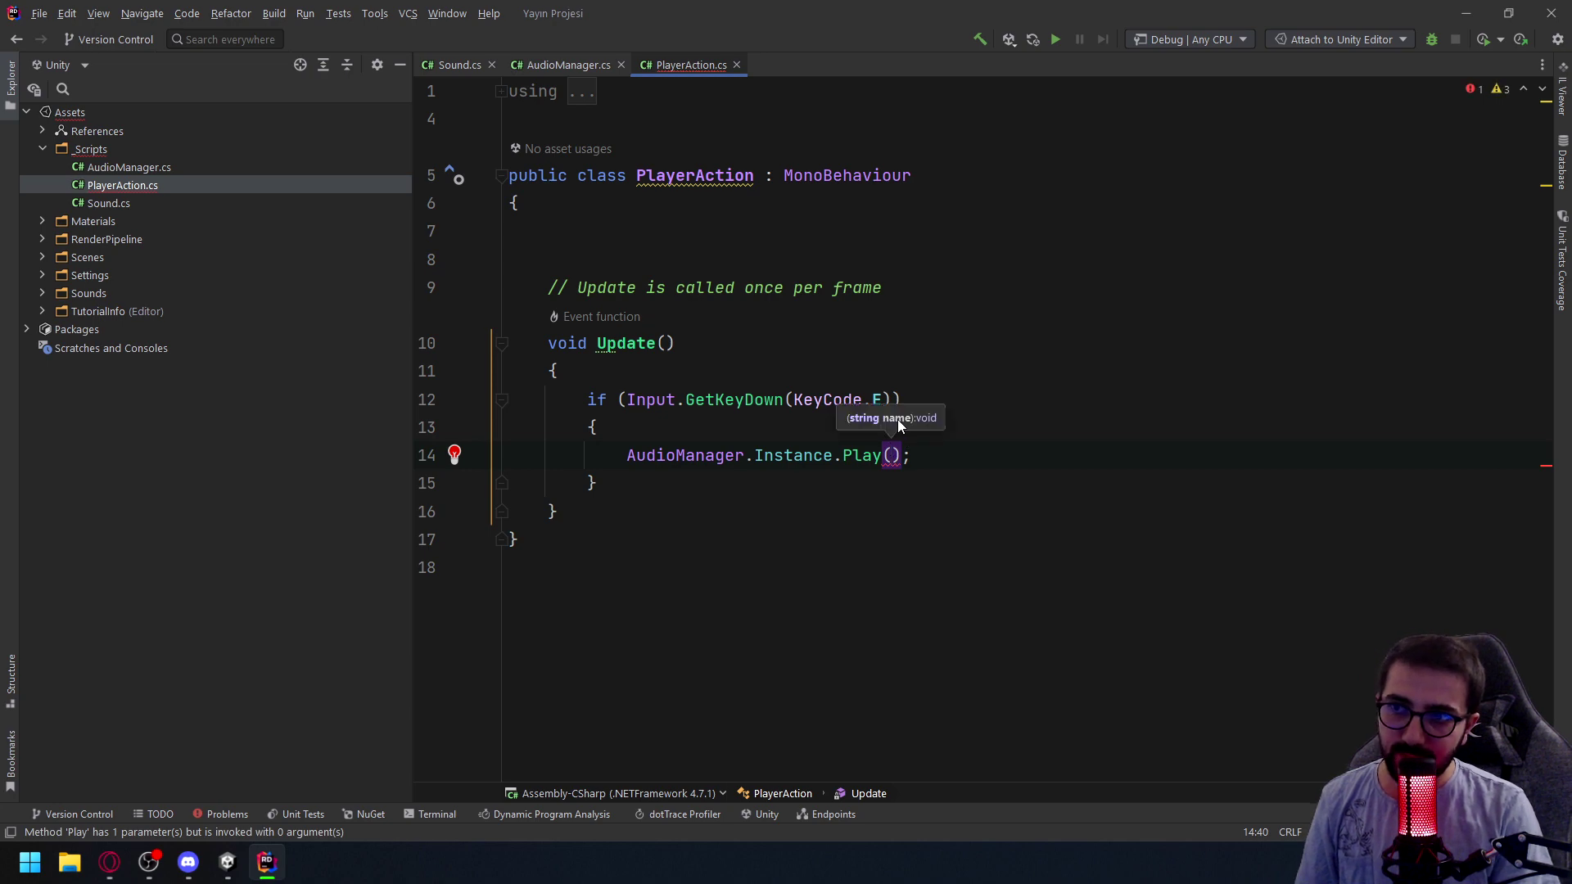
drag(1114, 12, 819, 2)
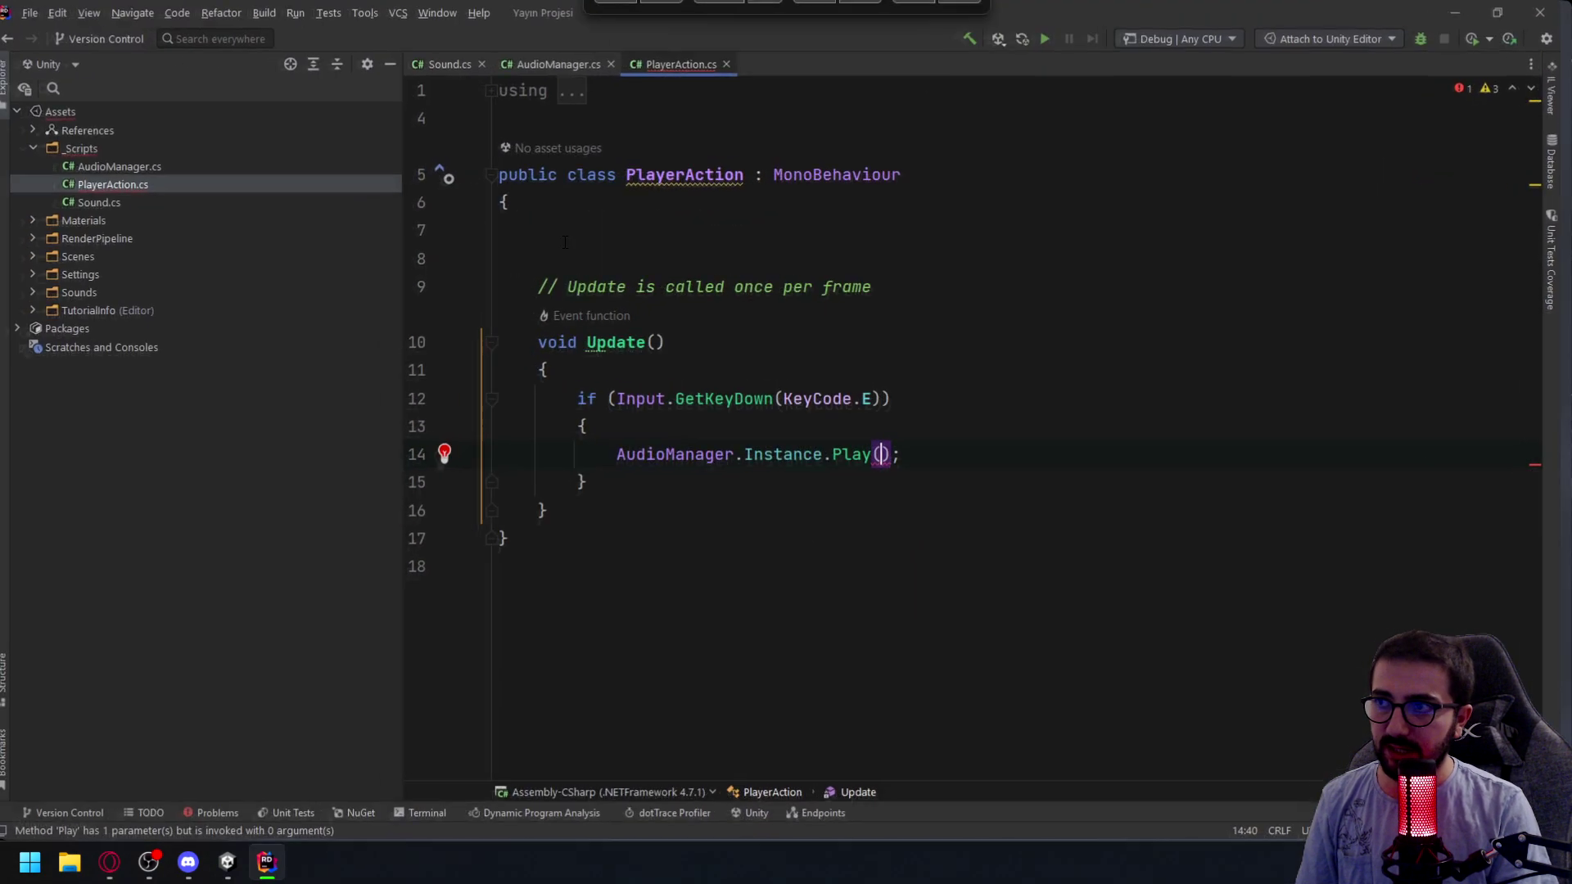
click(235, 860)
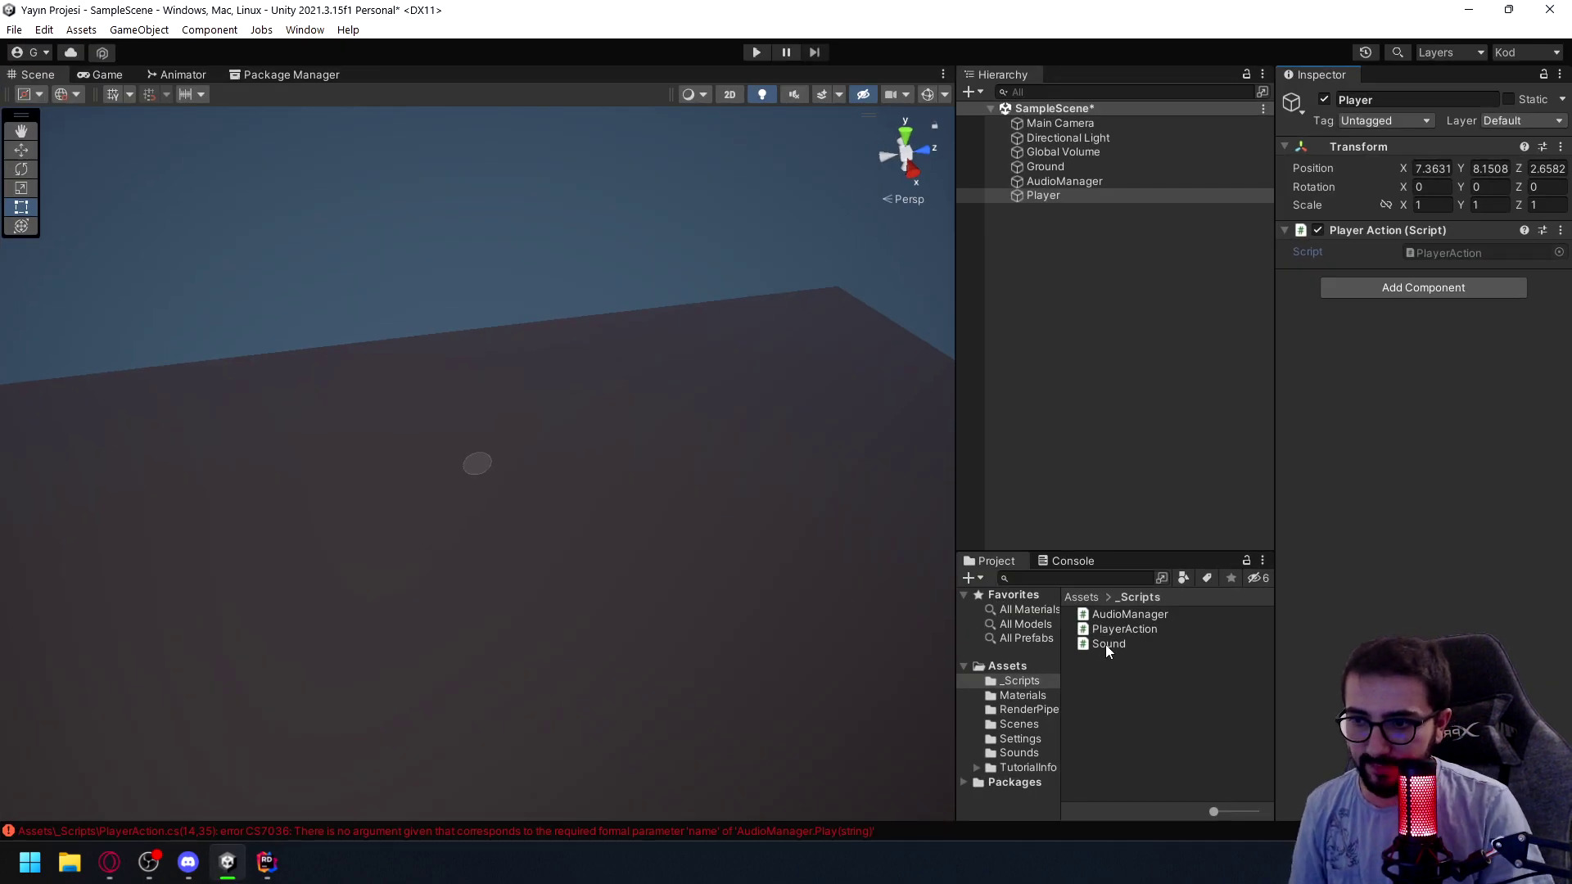
Select AudioManager and read its Sounds entries: blipSound, pickUpSound and music
click(1082, 599)
click(1106, 615)
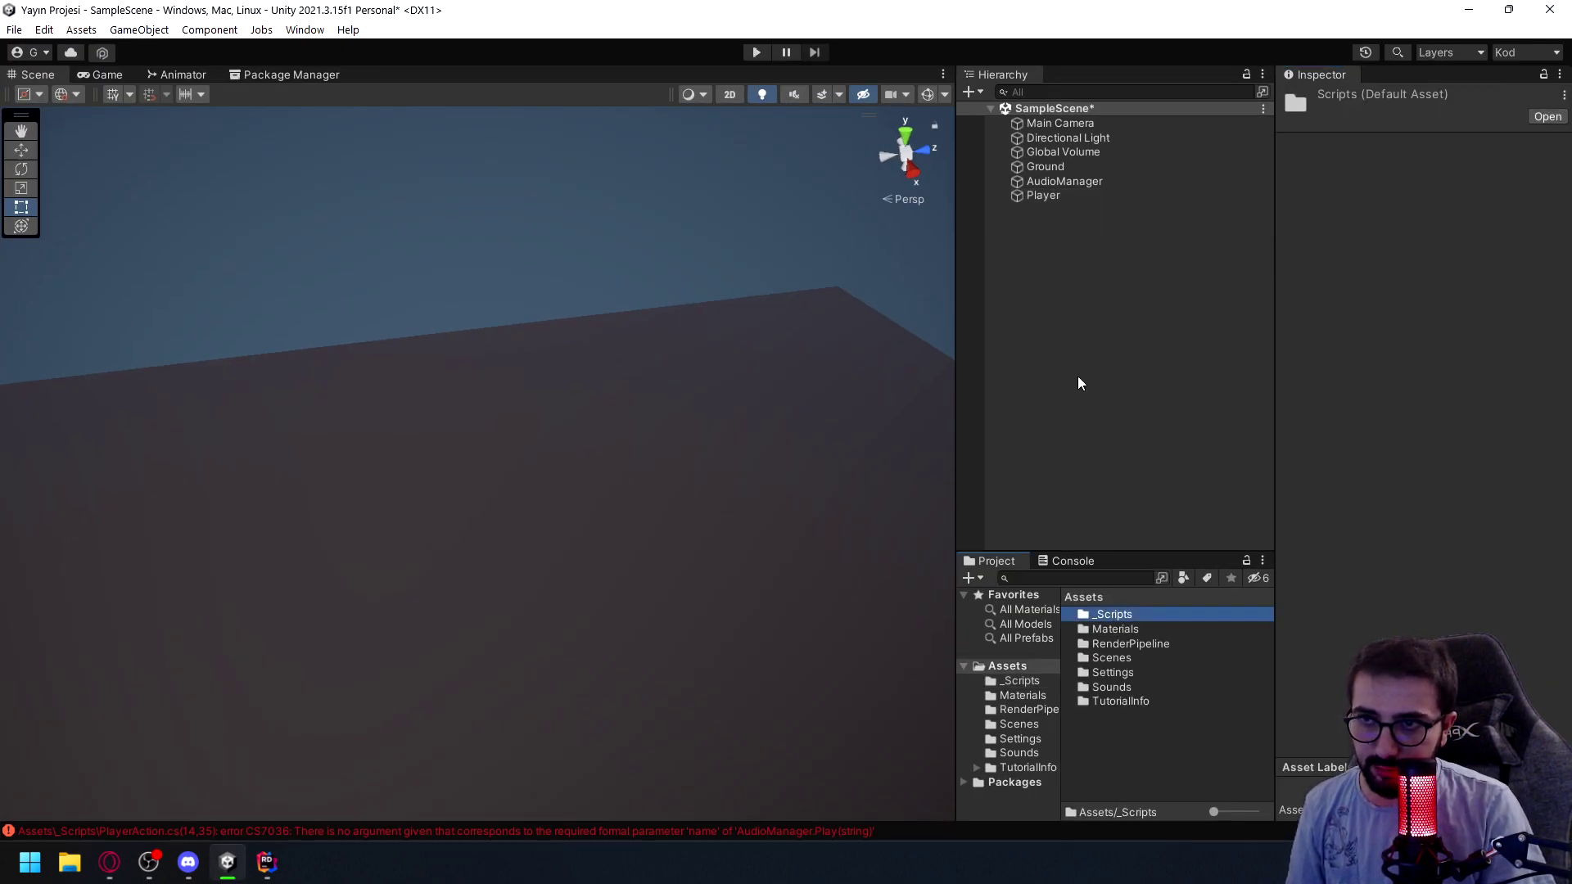
click(1046, 166)
click(1065, 181)
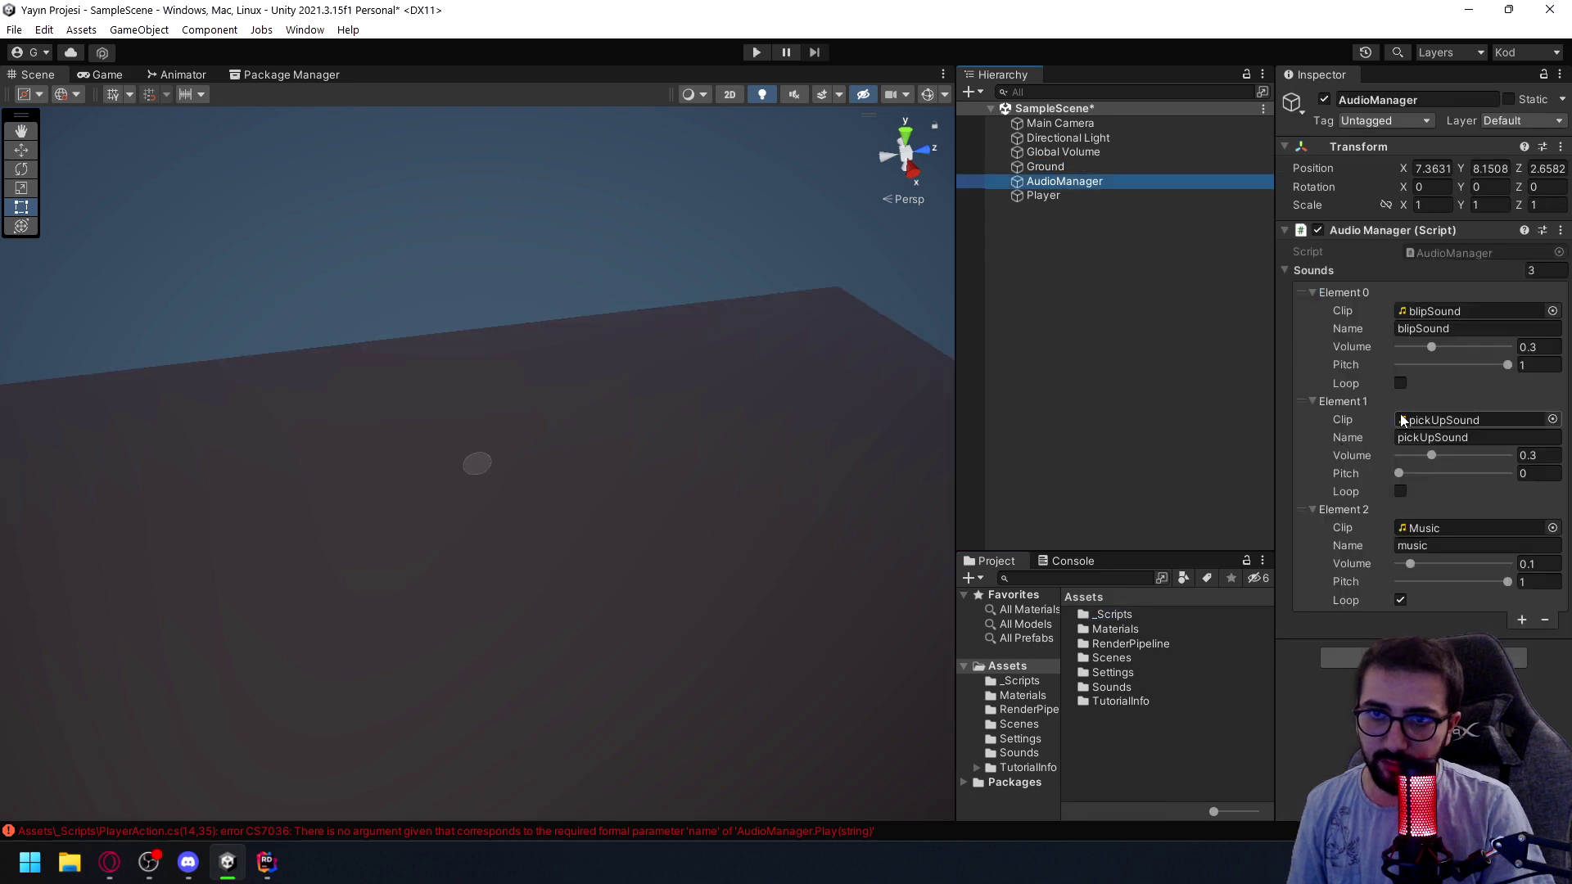
click(1418, 327)
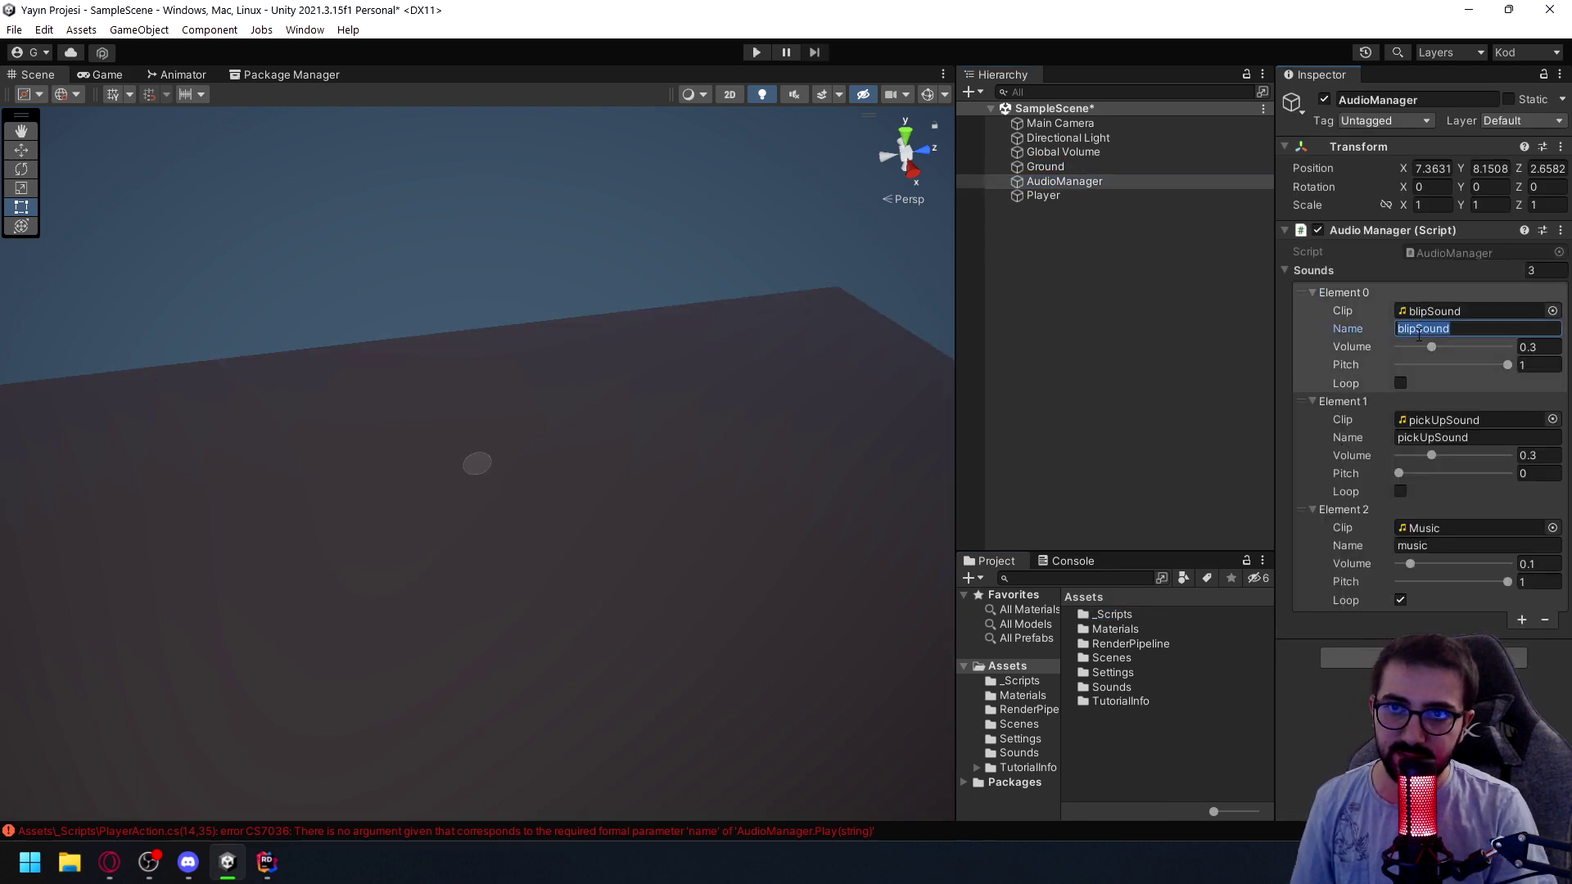
click(260, 866)
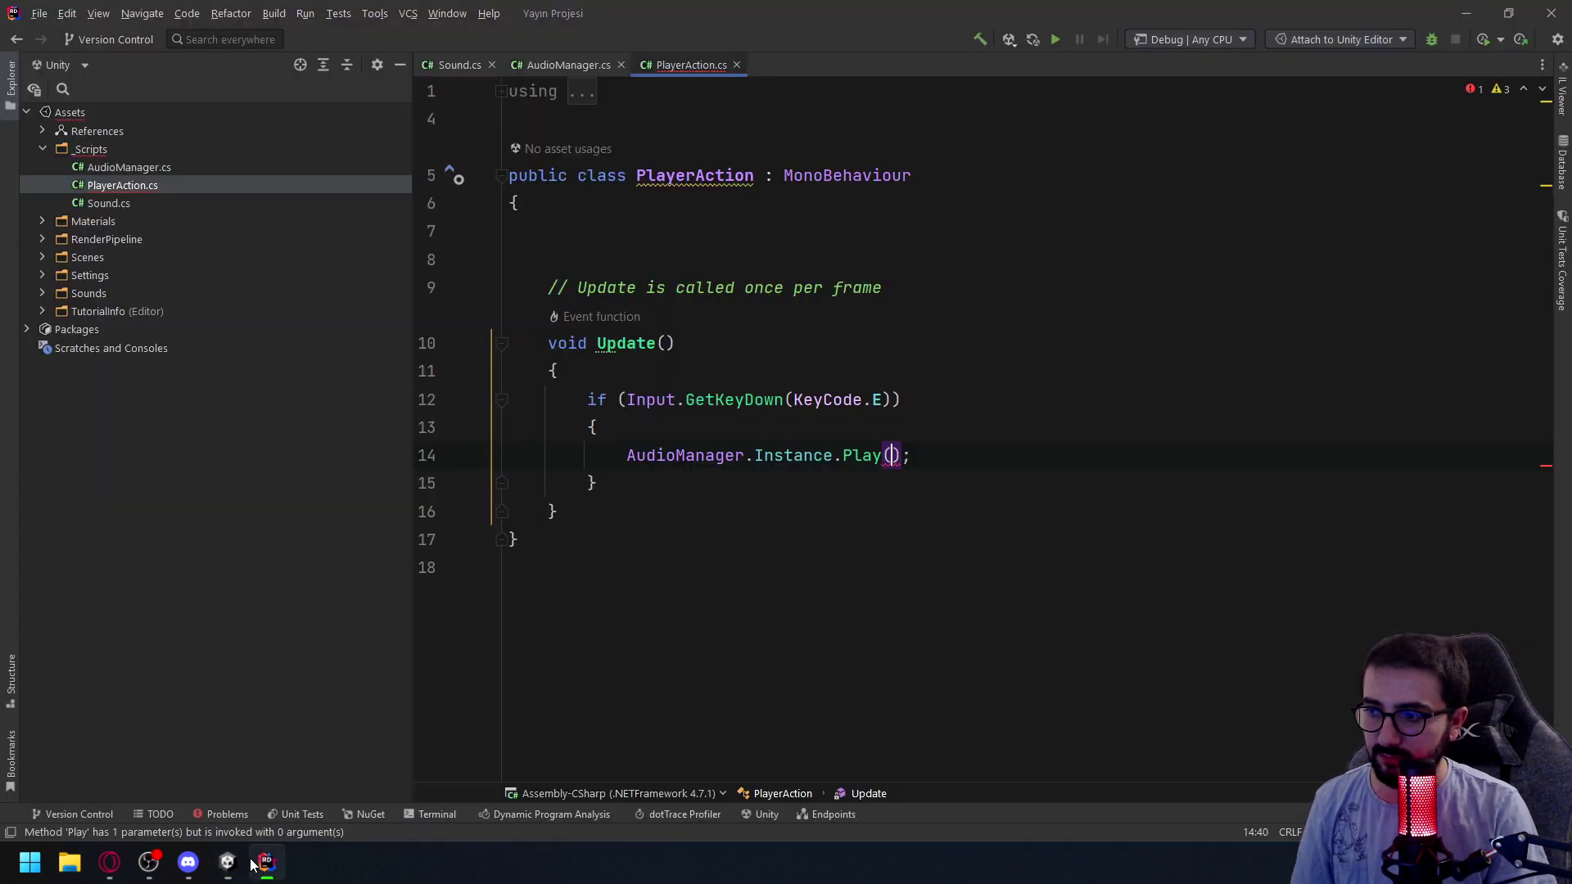
Change the E-key call to AudioManager.Instance.Play("blipSound")
key(ctrl+End)
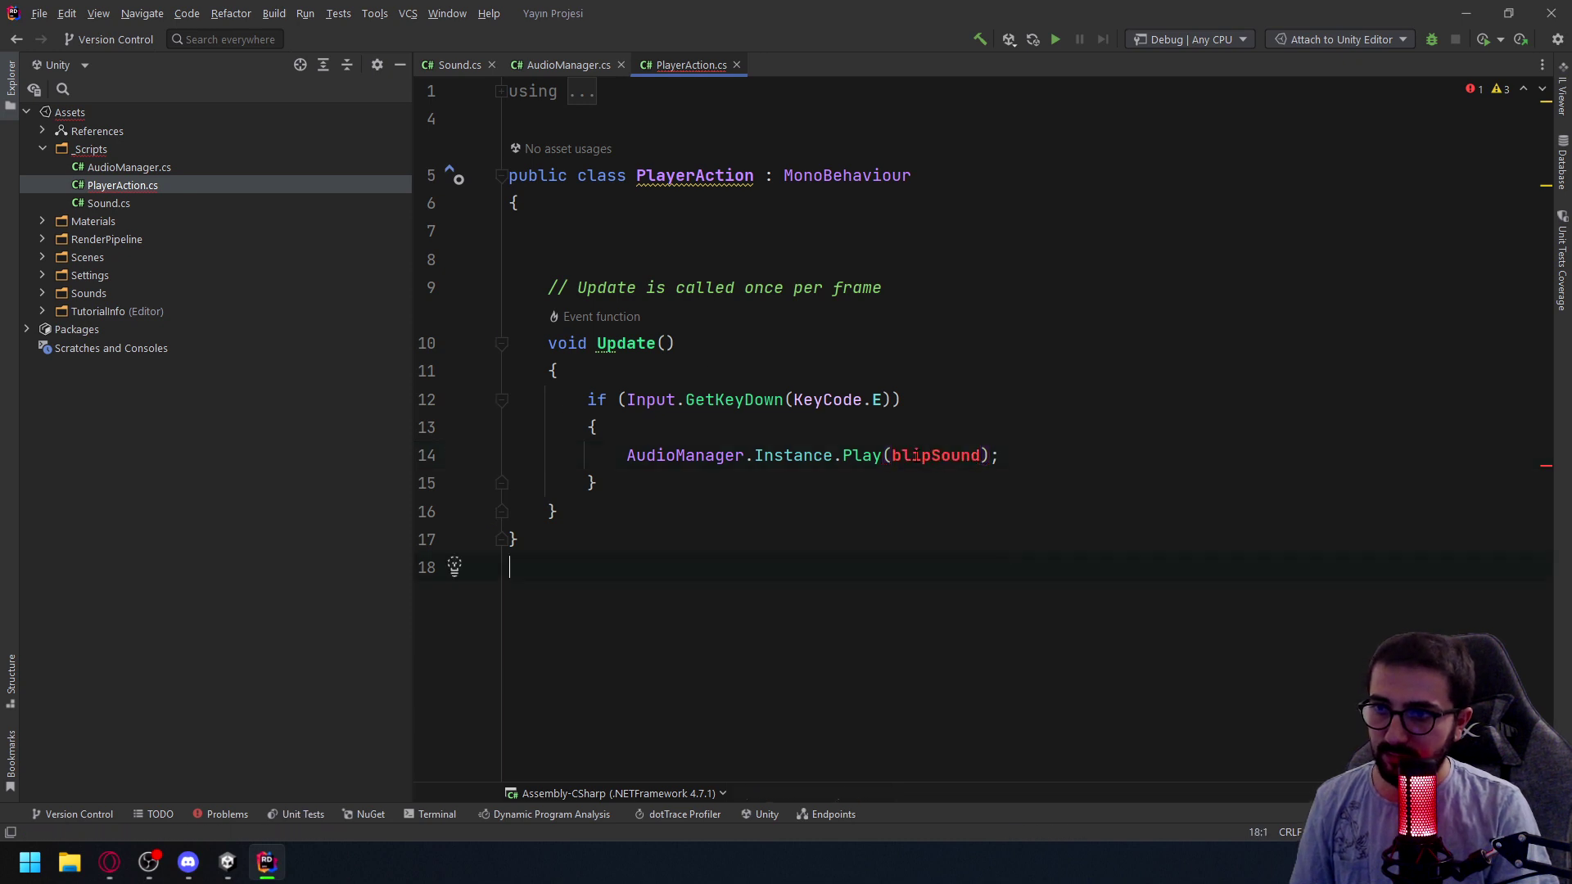
click(893, 456)
text(")
key(ctrl+End)
click(1035, 455)
text(")
key(ctrl+End)
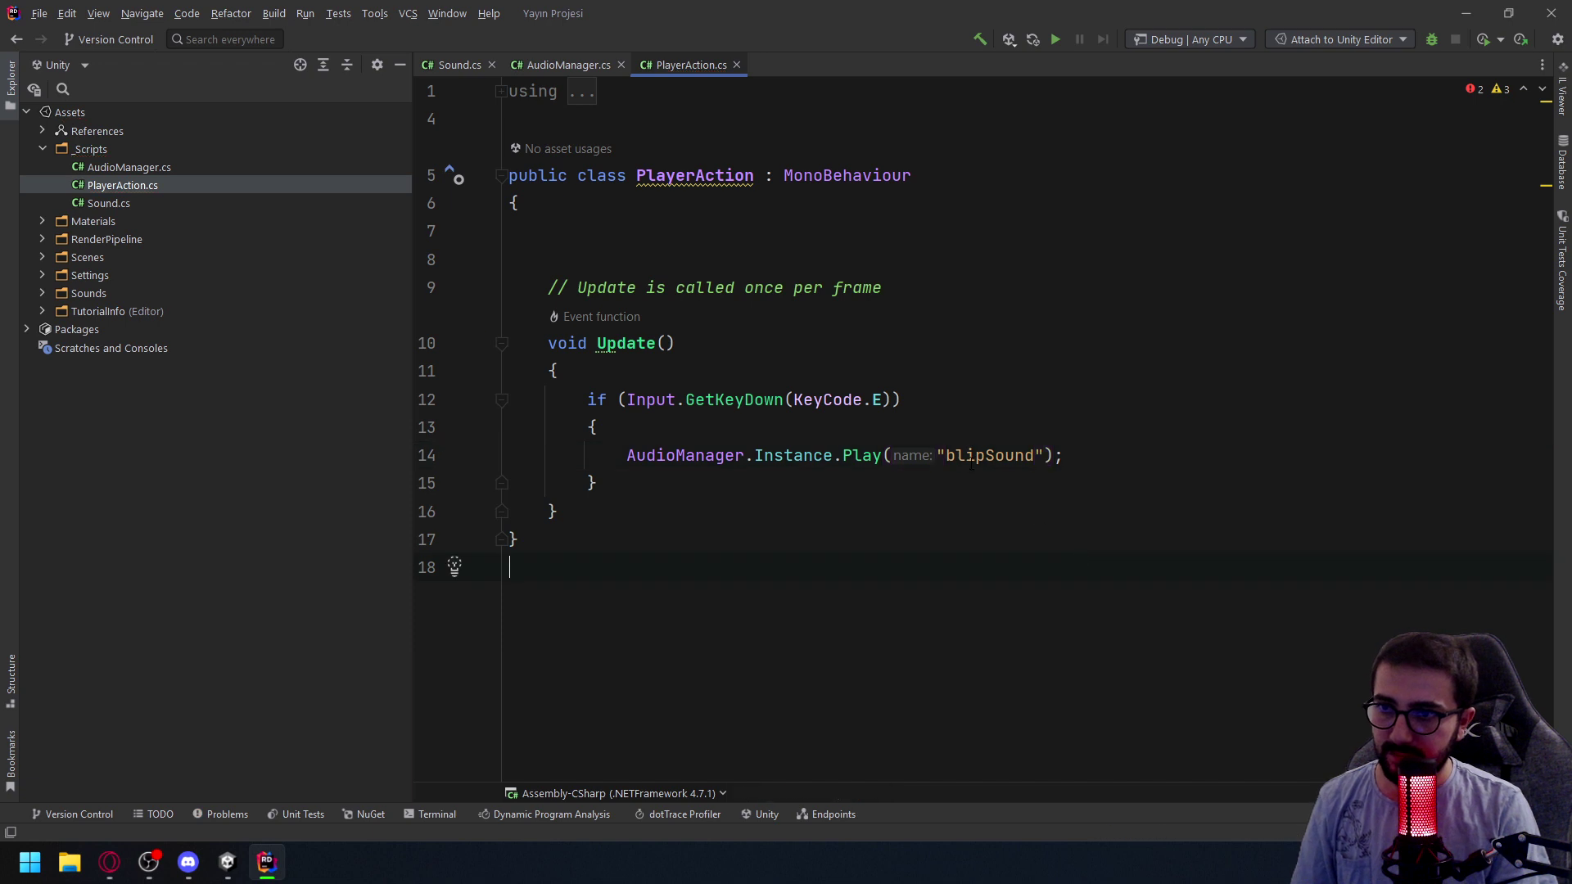
click(1031, 506)
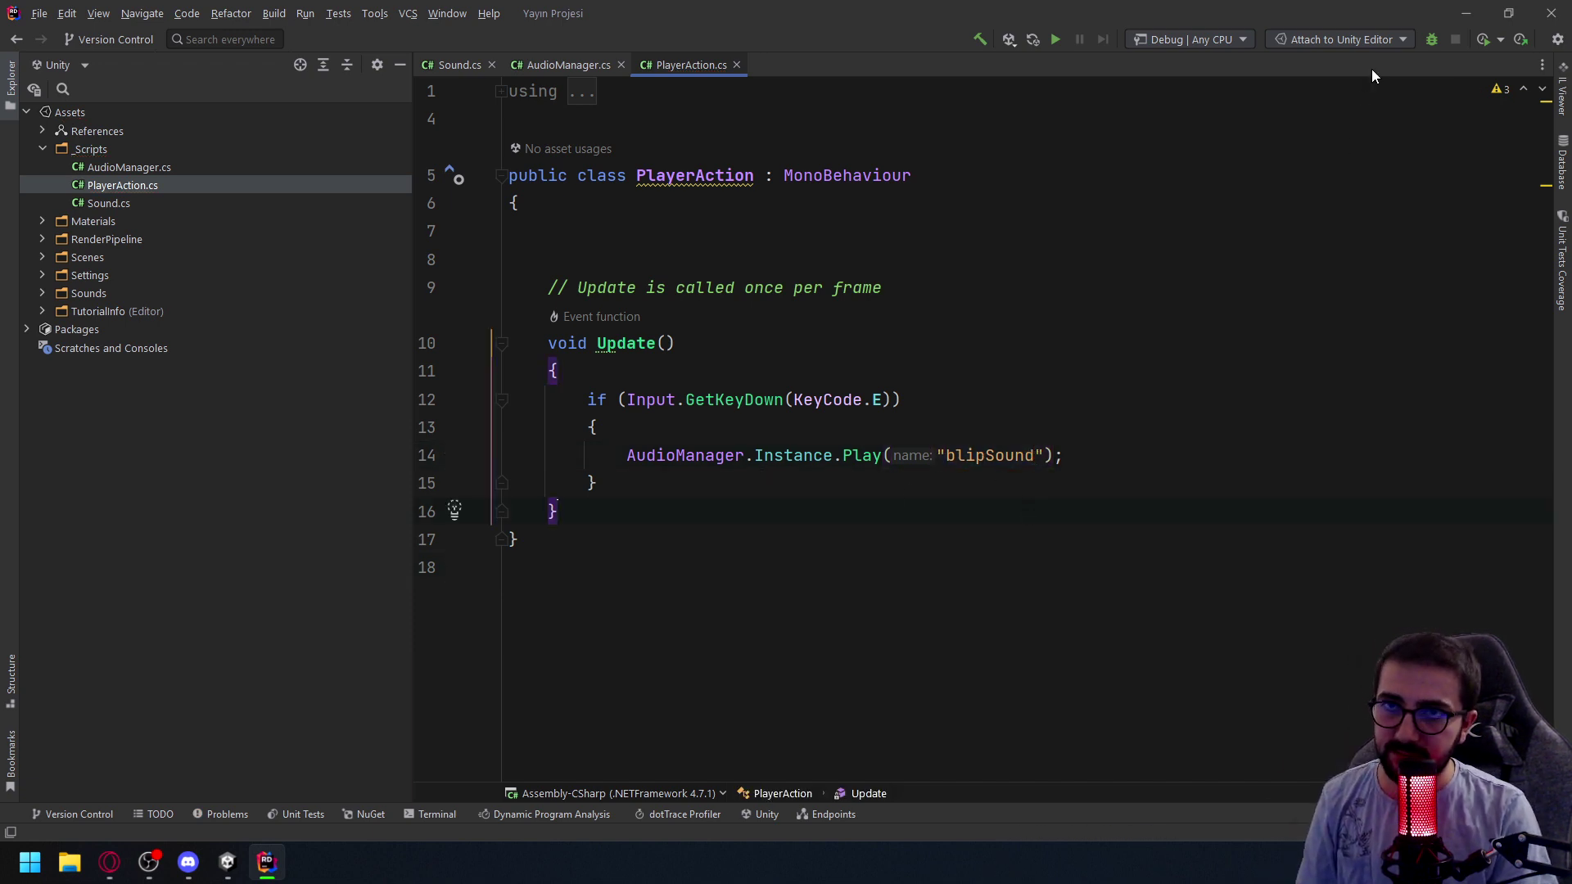
click(1454, 22)
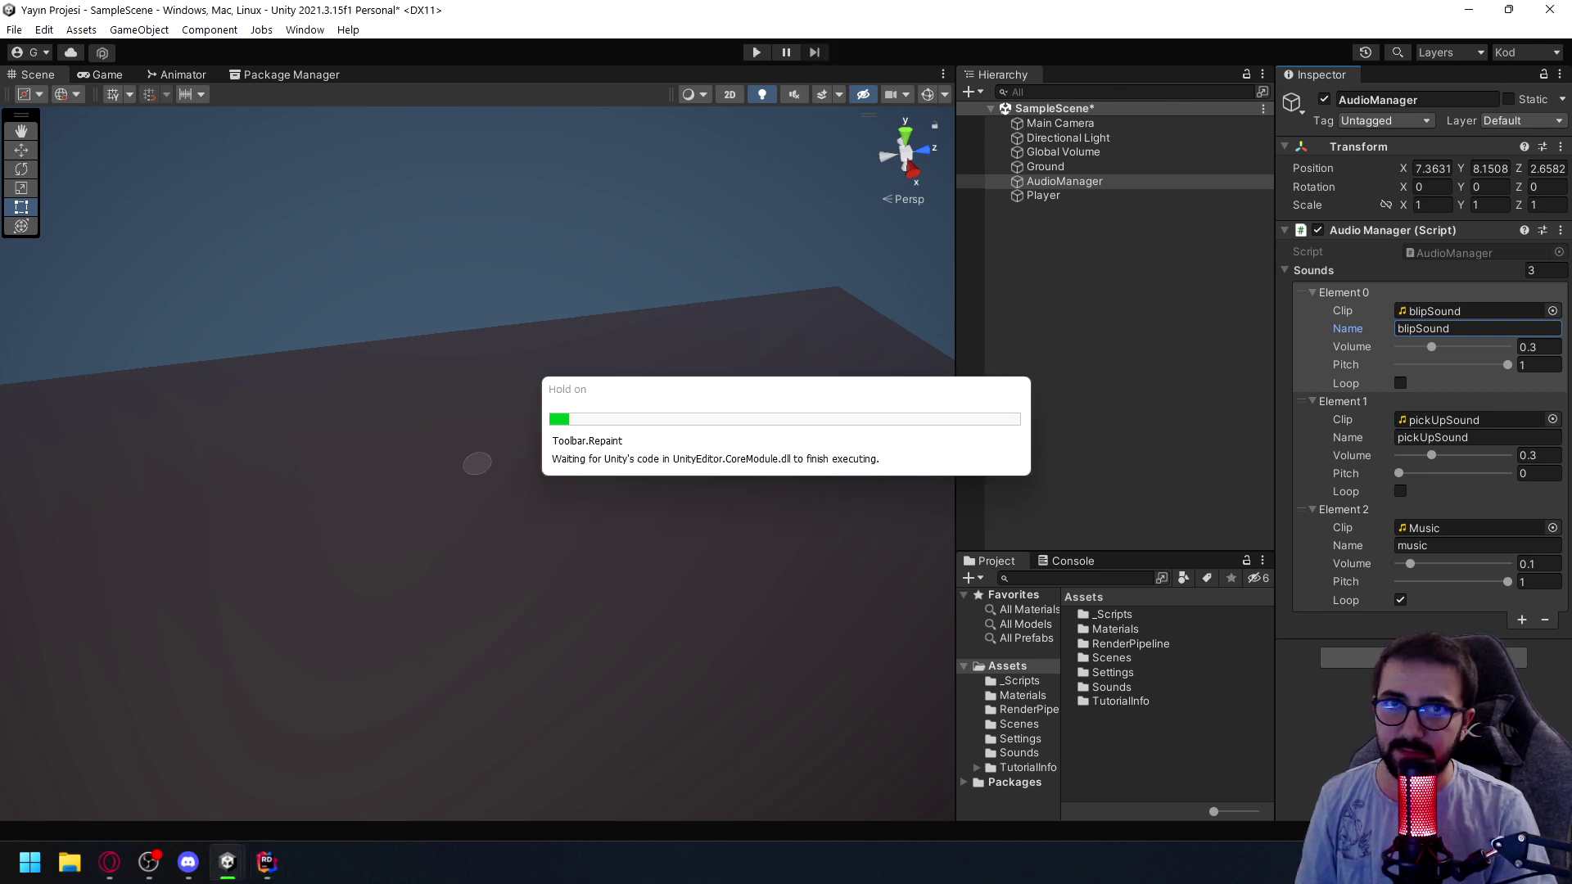
Play the scene to test the E-key blipSound, then return to Rider
click(755, 52)
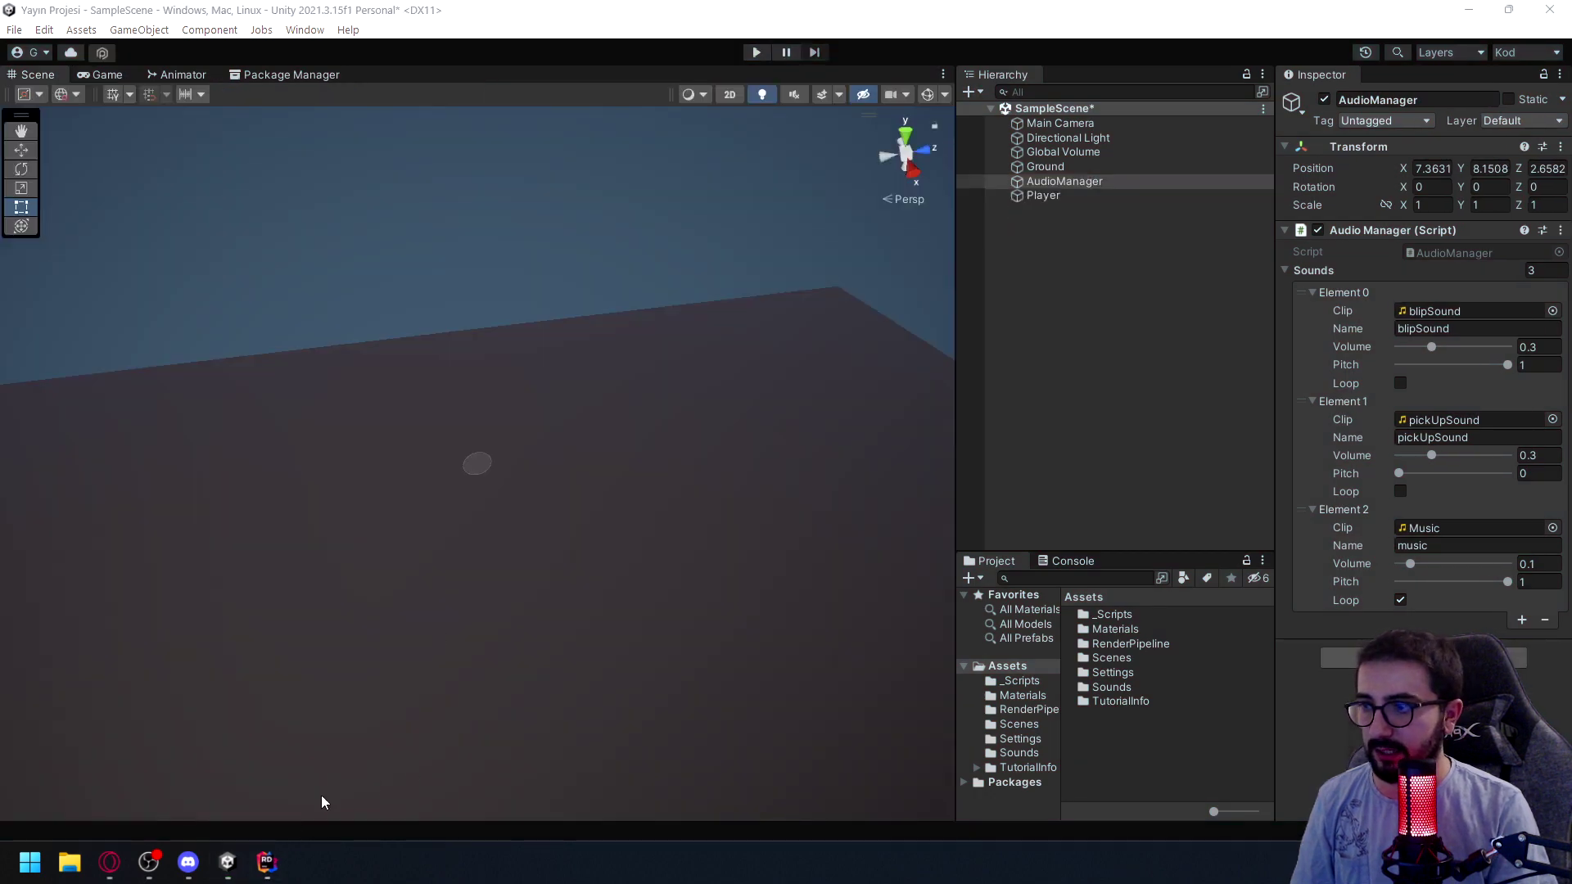
click(267, 862)
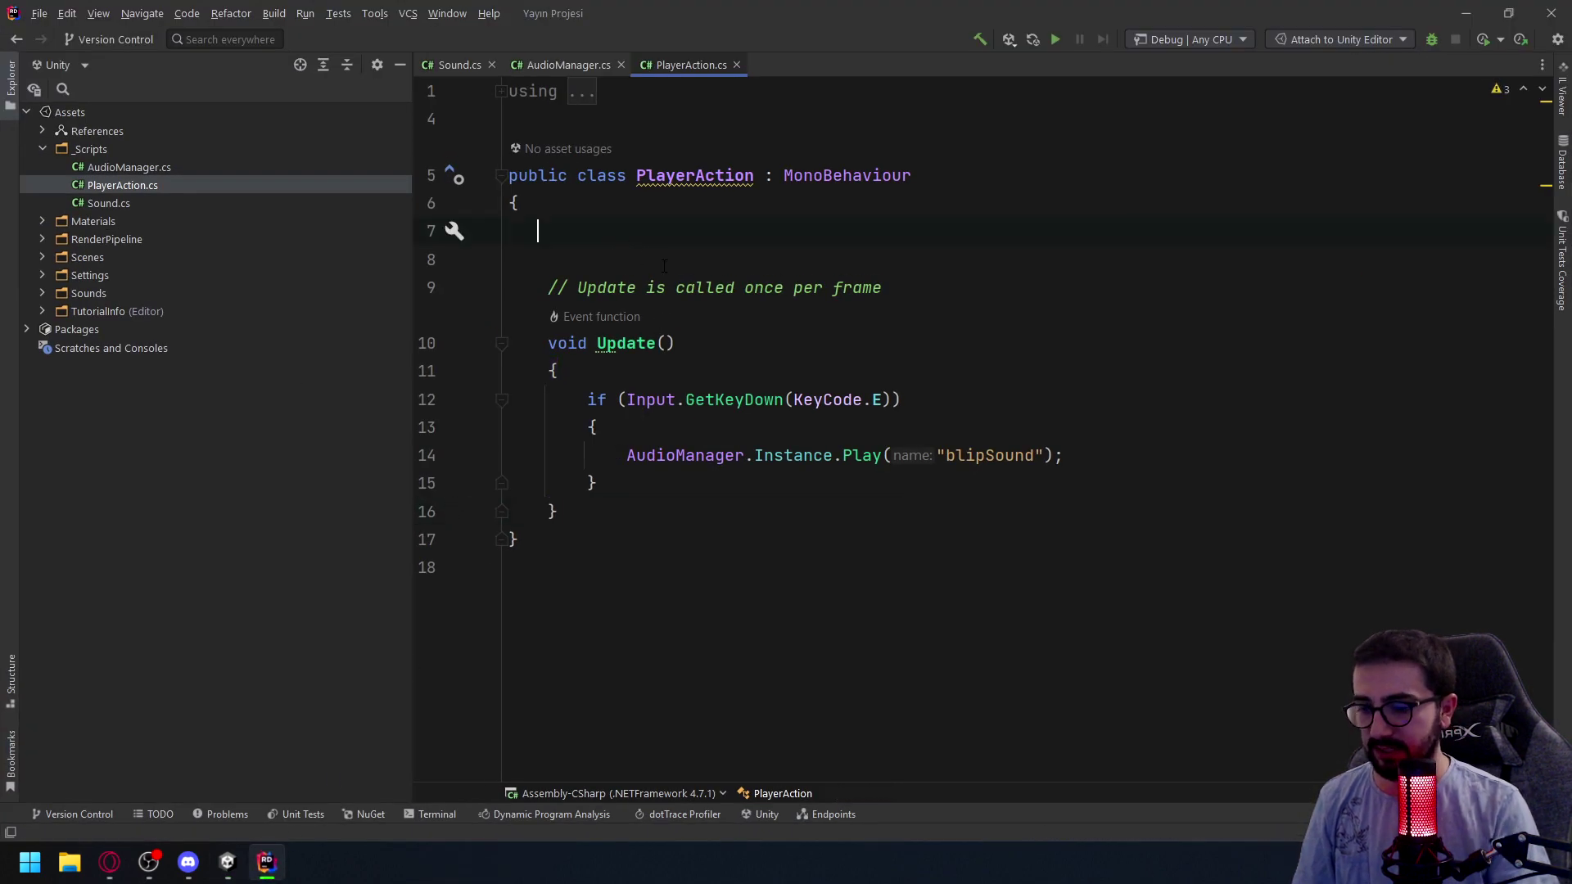
Add a Start method to PlayerAction that calls AudioManager.Instance.Play("music"), adapted from the blipSound call
text(star)
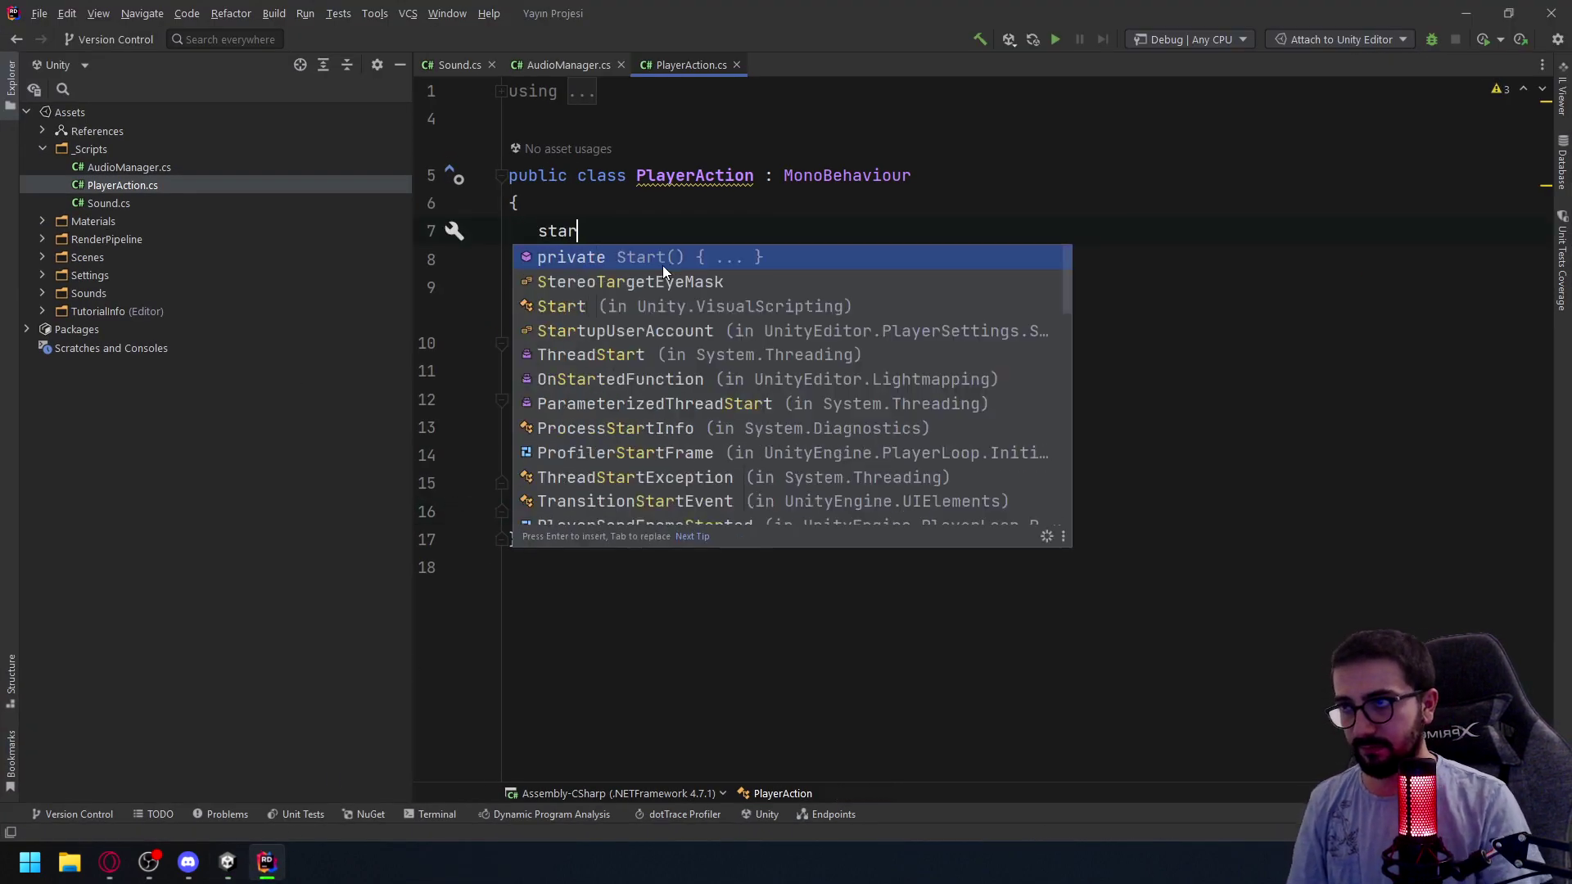
key(Return)
key(BackSpace)
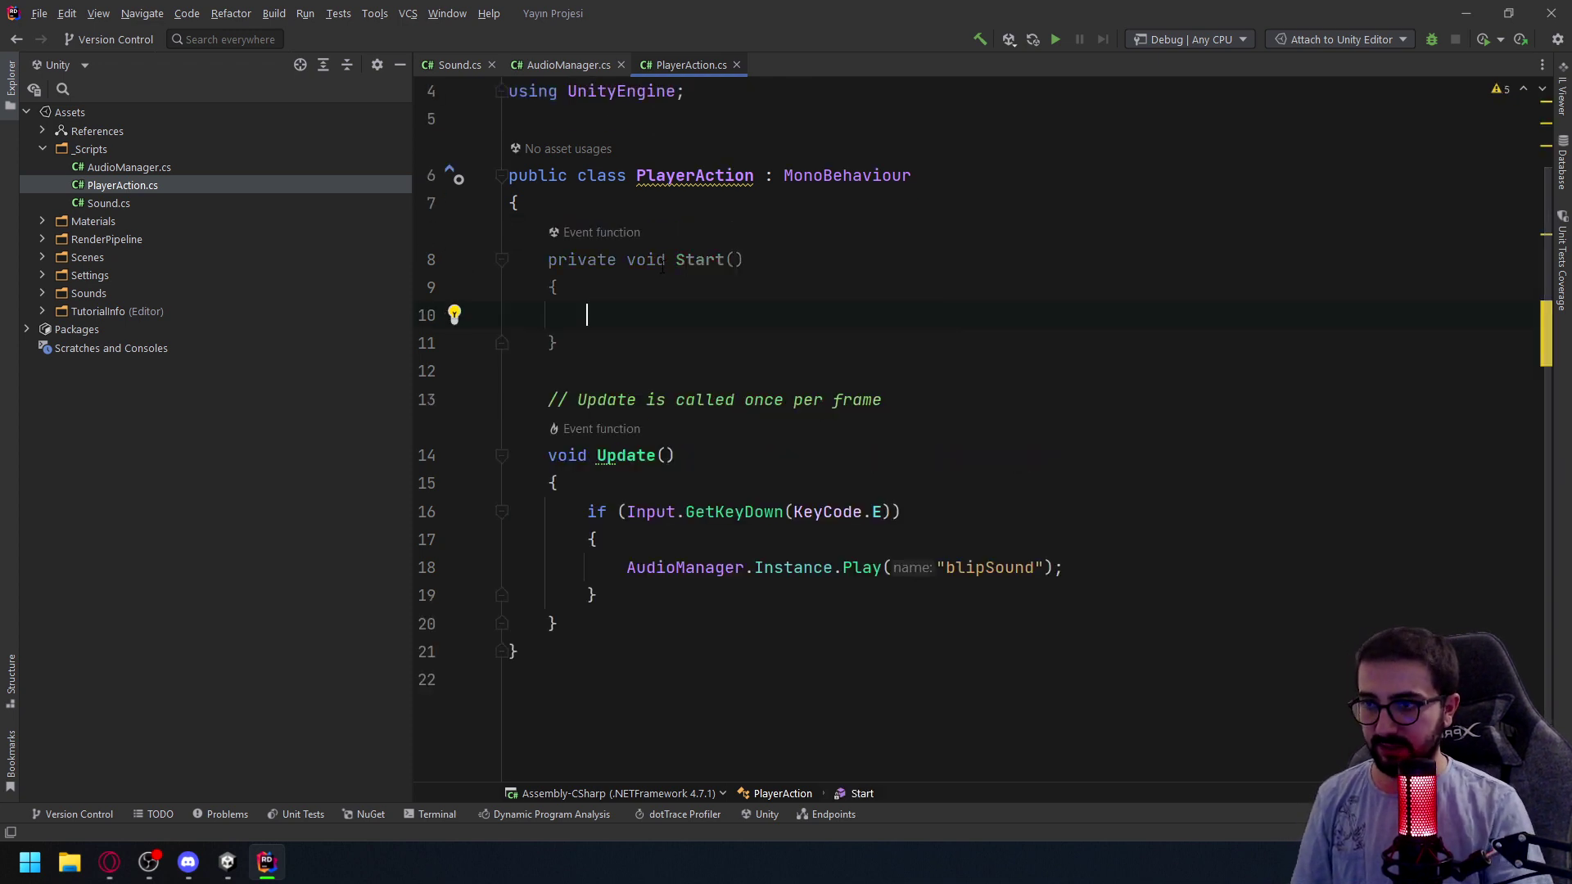
drag(628, 568, 1063, 568)
key(ctrl+c)
click(589, 316)
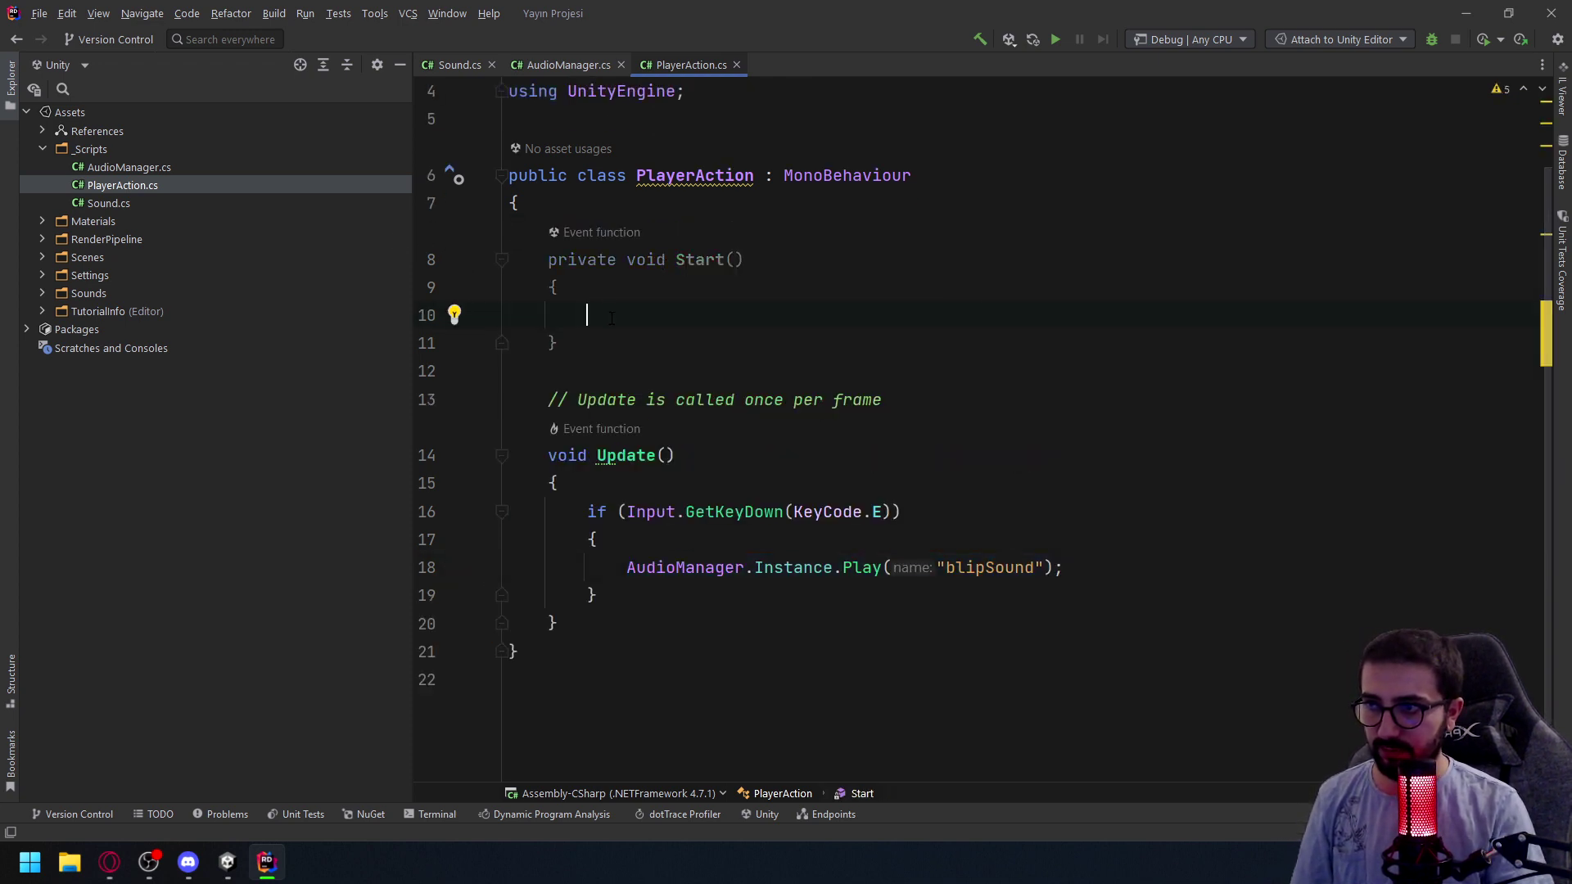
key(ctrl+v)
double_click(950, 315)
text(music)
key(alt+Tab)
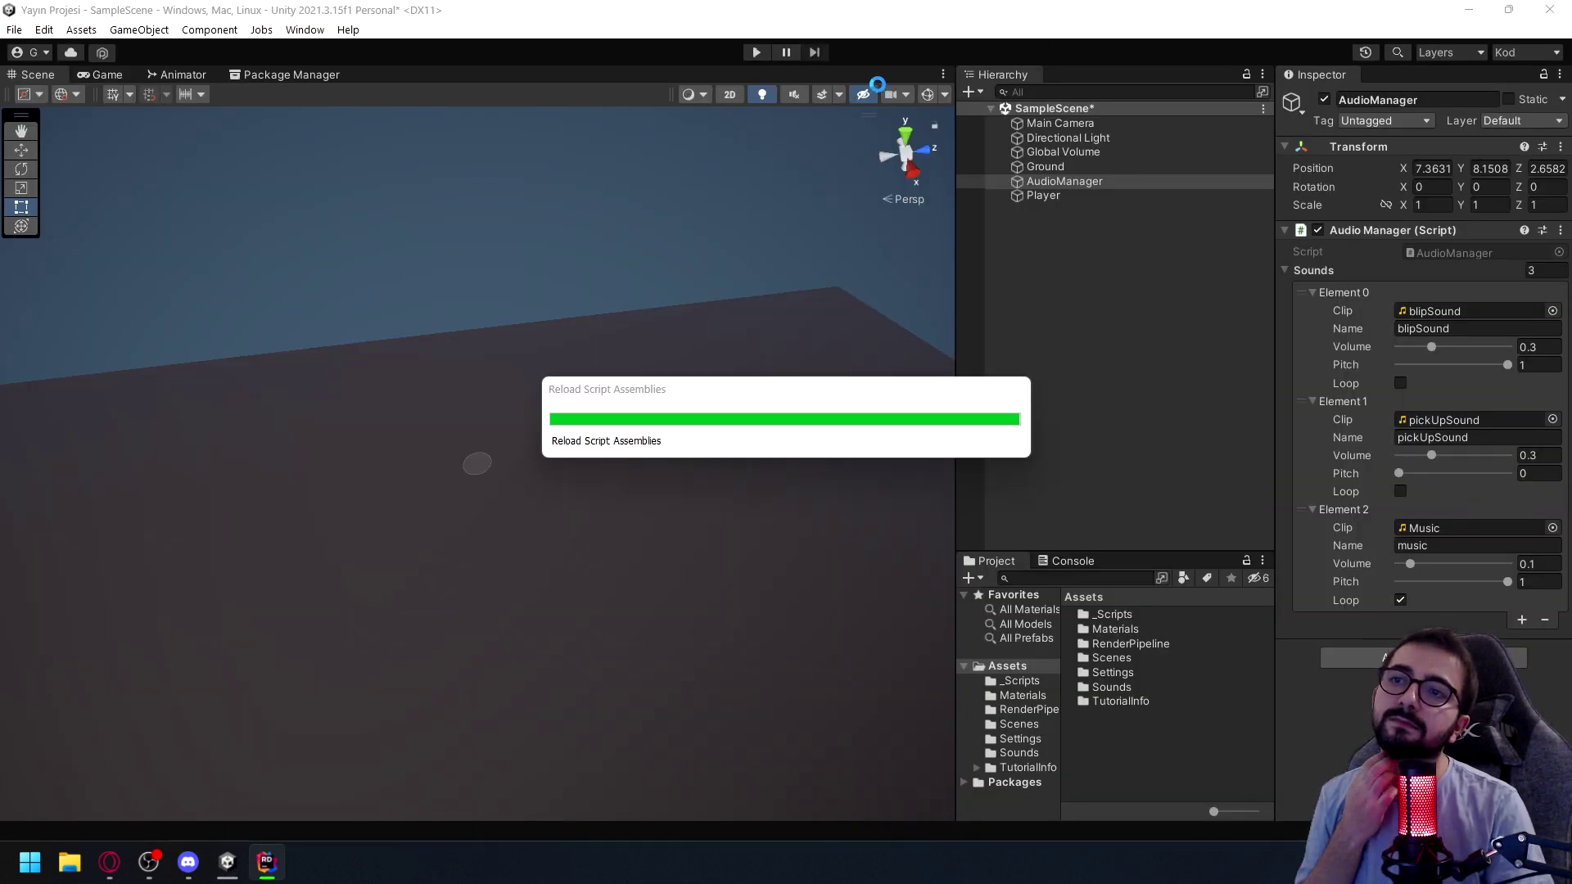
Run the game, look over the Audio Source components, then stop play mode
click(753, 52)
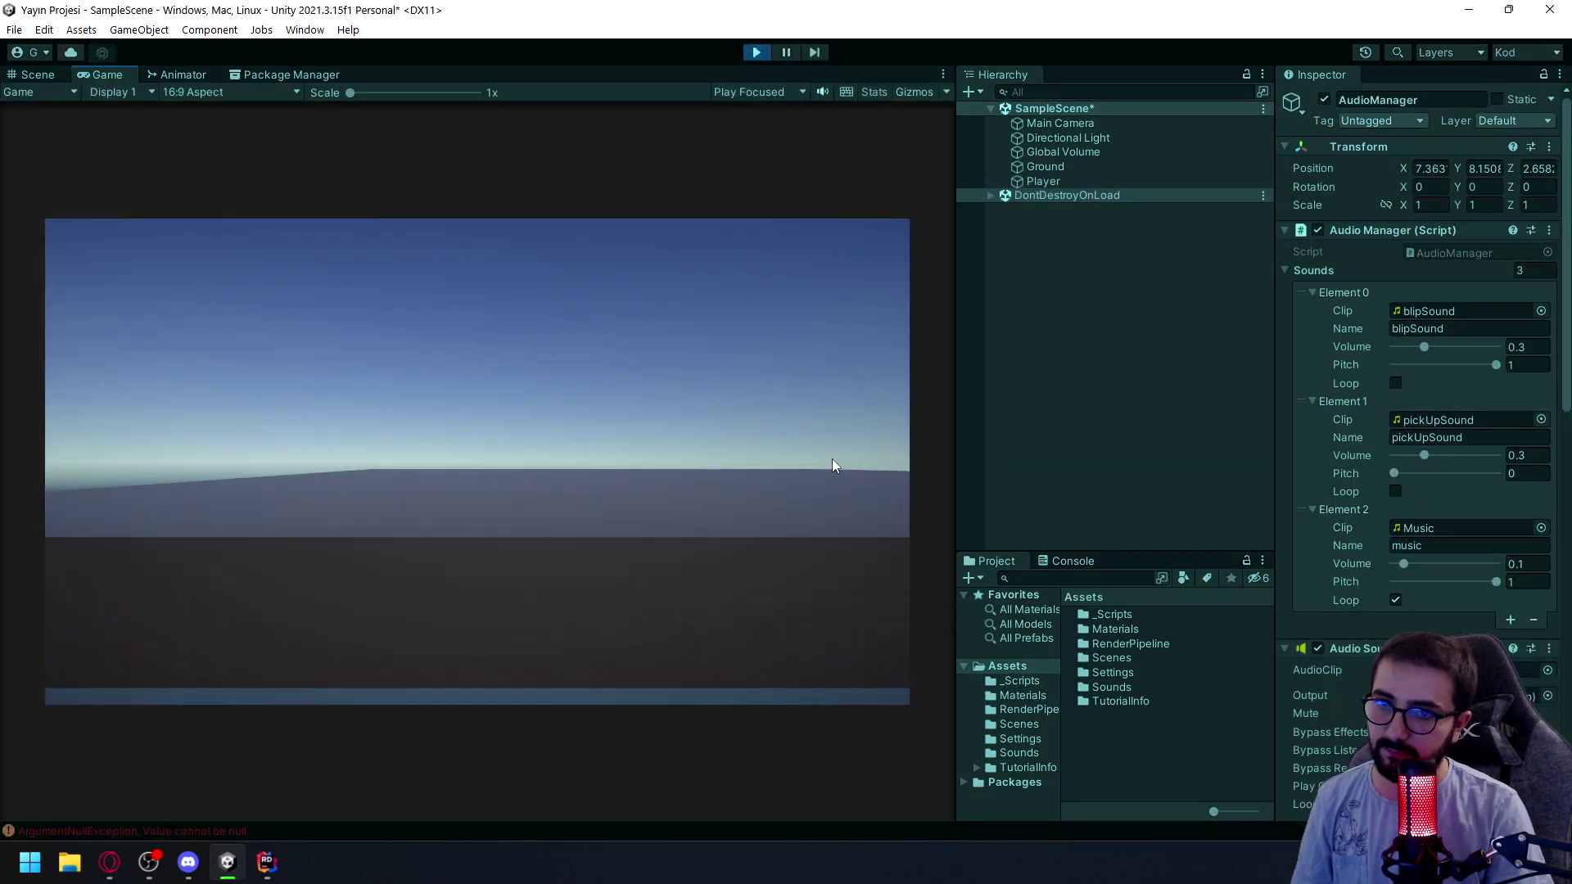
scroll(1421, 409, down, 15)
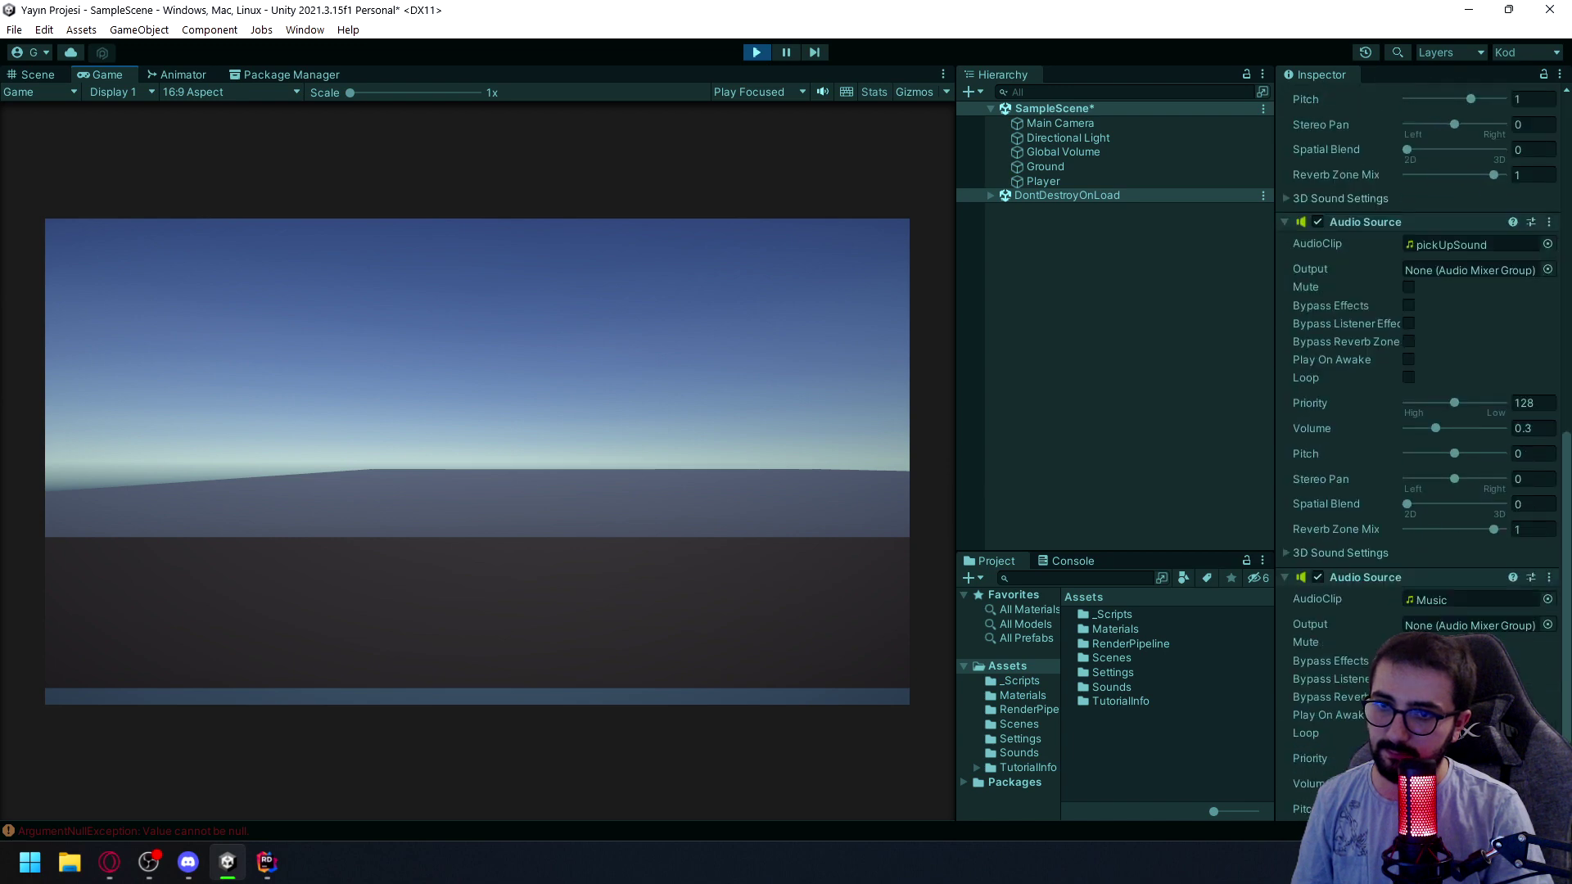
scroll(1421, 410, down, 2)
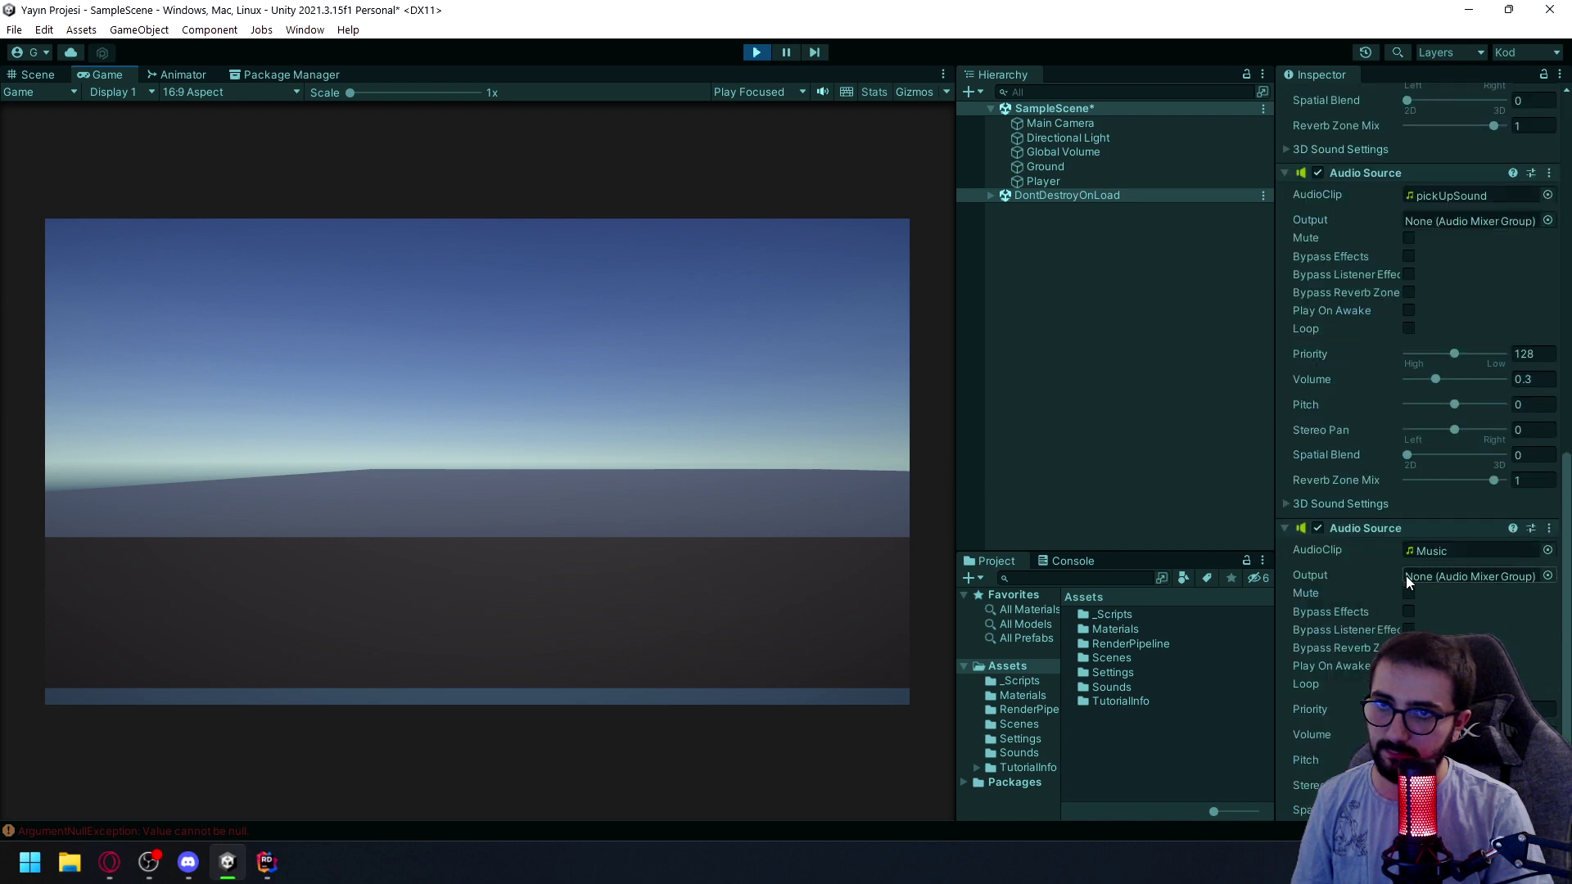
scroll(1408, 581, down, 3)
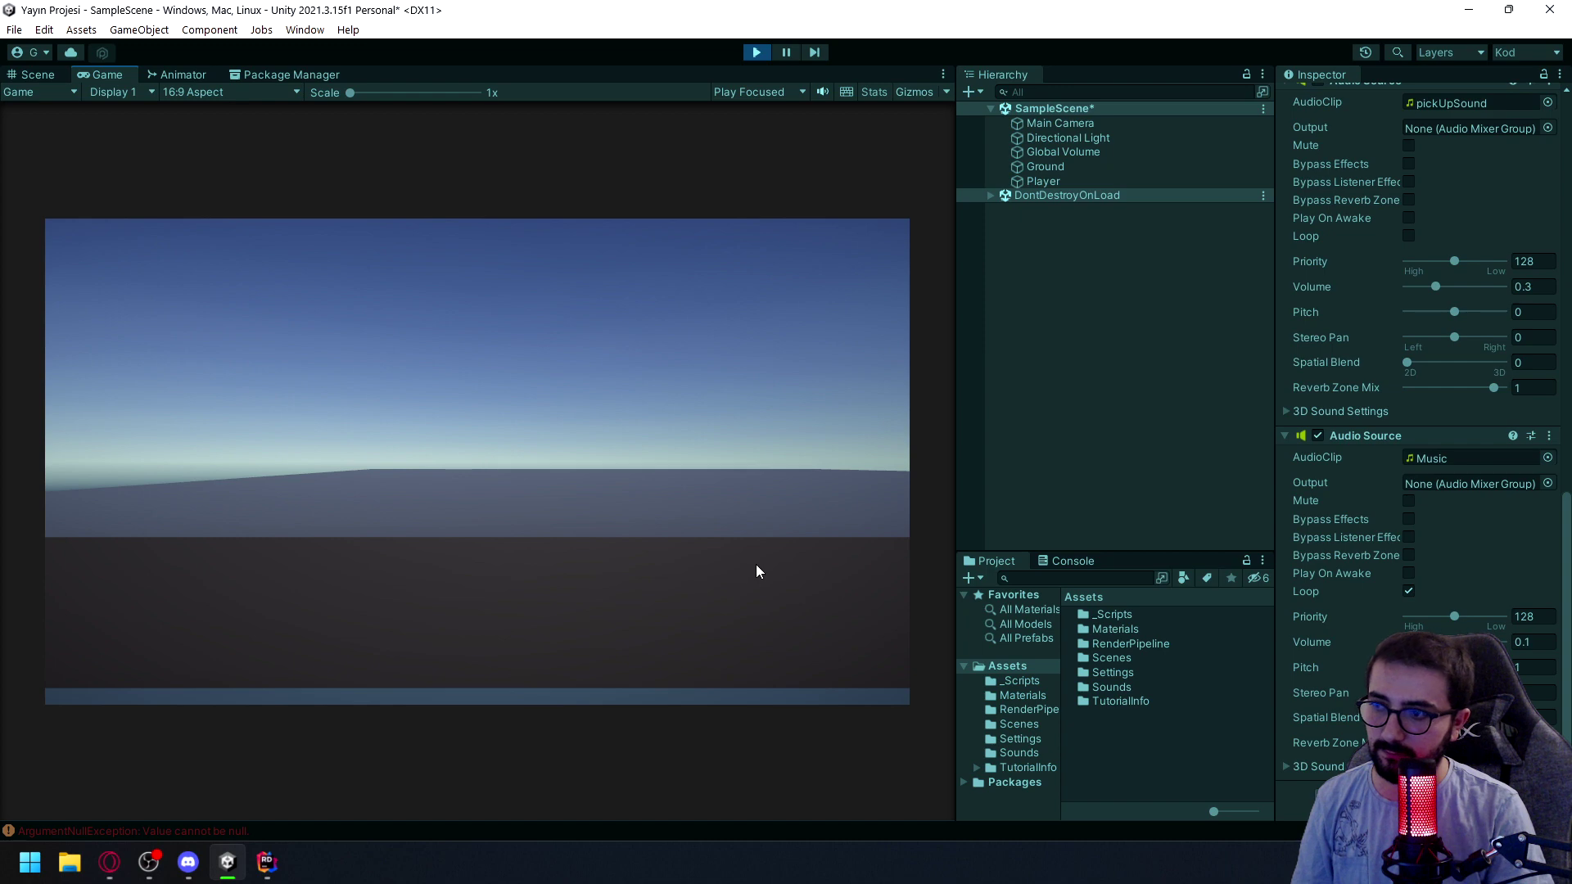
click(756, 52)
Jump from the ArgumentNullException in the Console to the failing audioSource Play line in AudioManager.cs
click(273, 833)
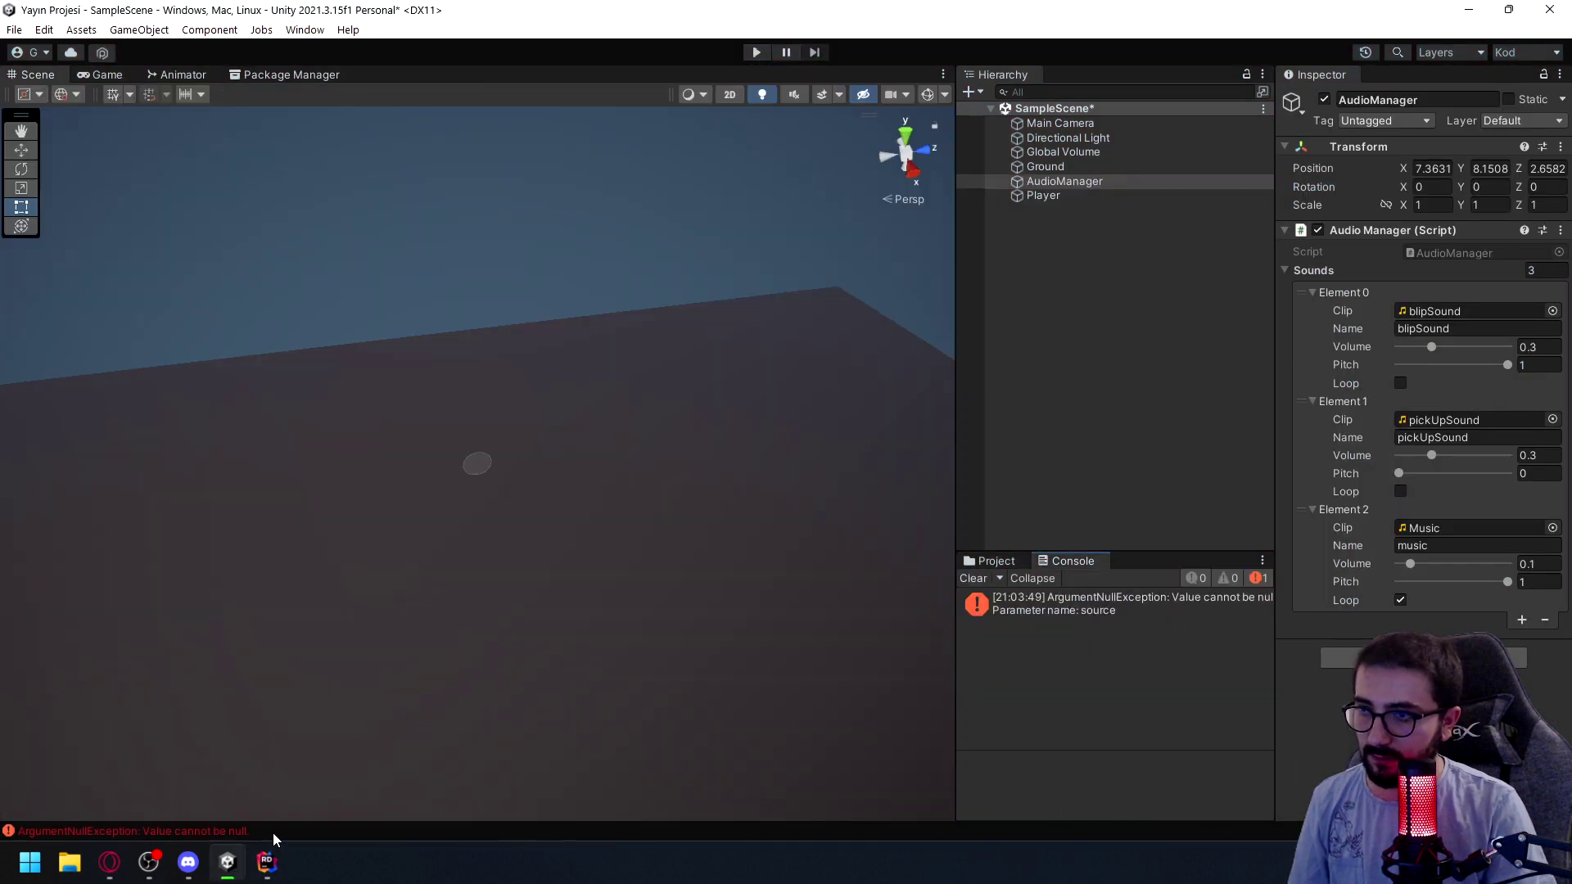
double_click(1018, 611)
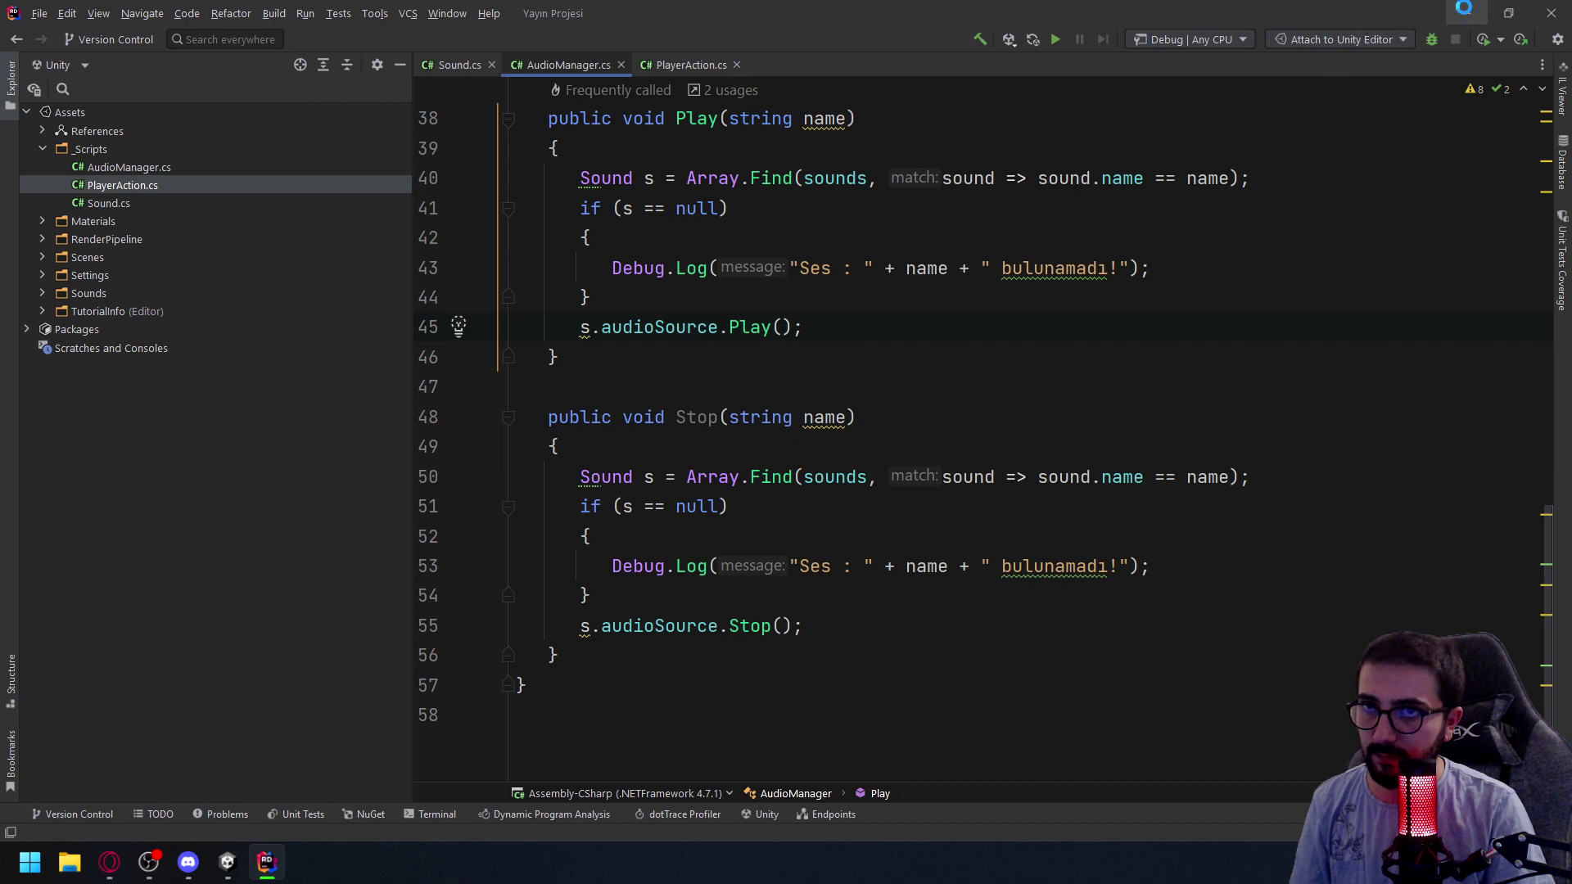
key(alt+Tab)
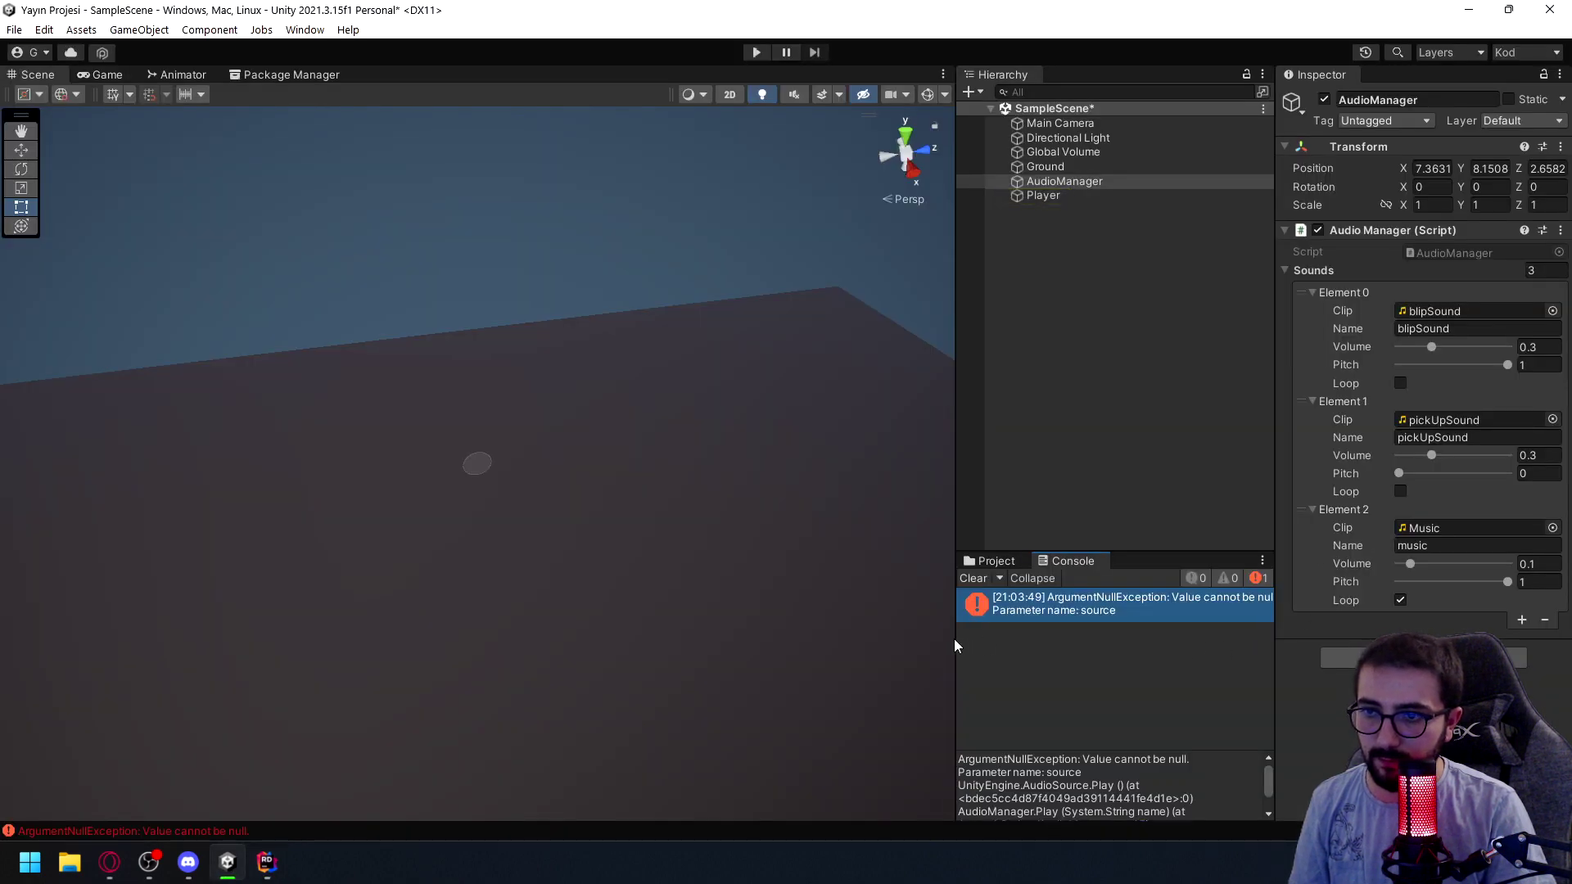
drag(955, 639, 823, 640)
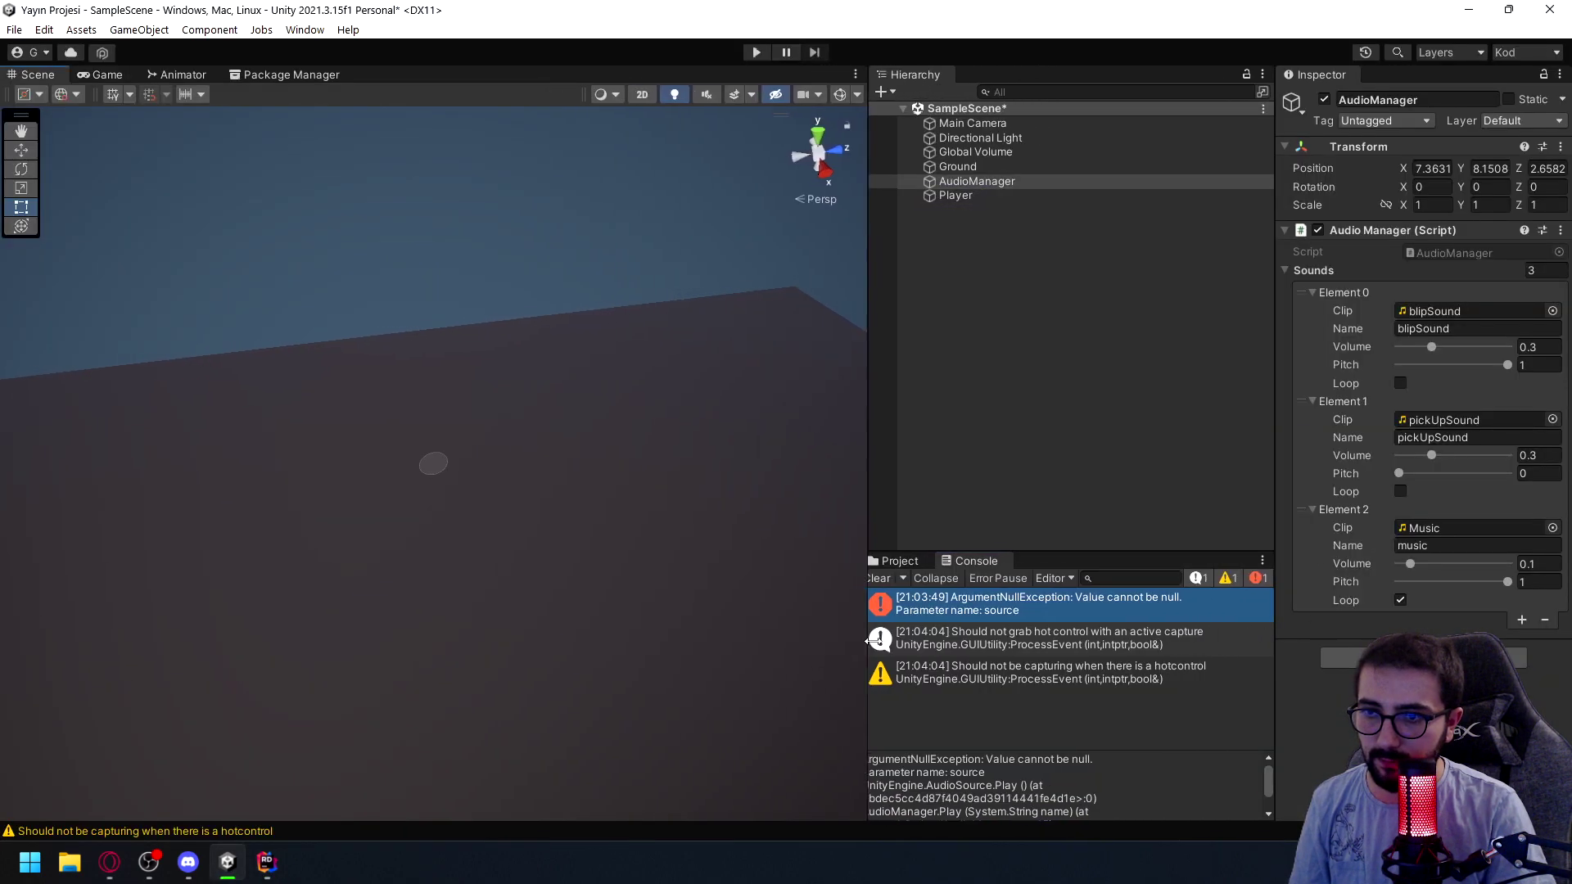
key(alt+Tab)
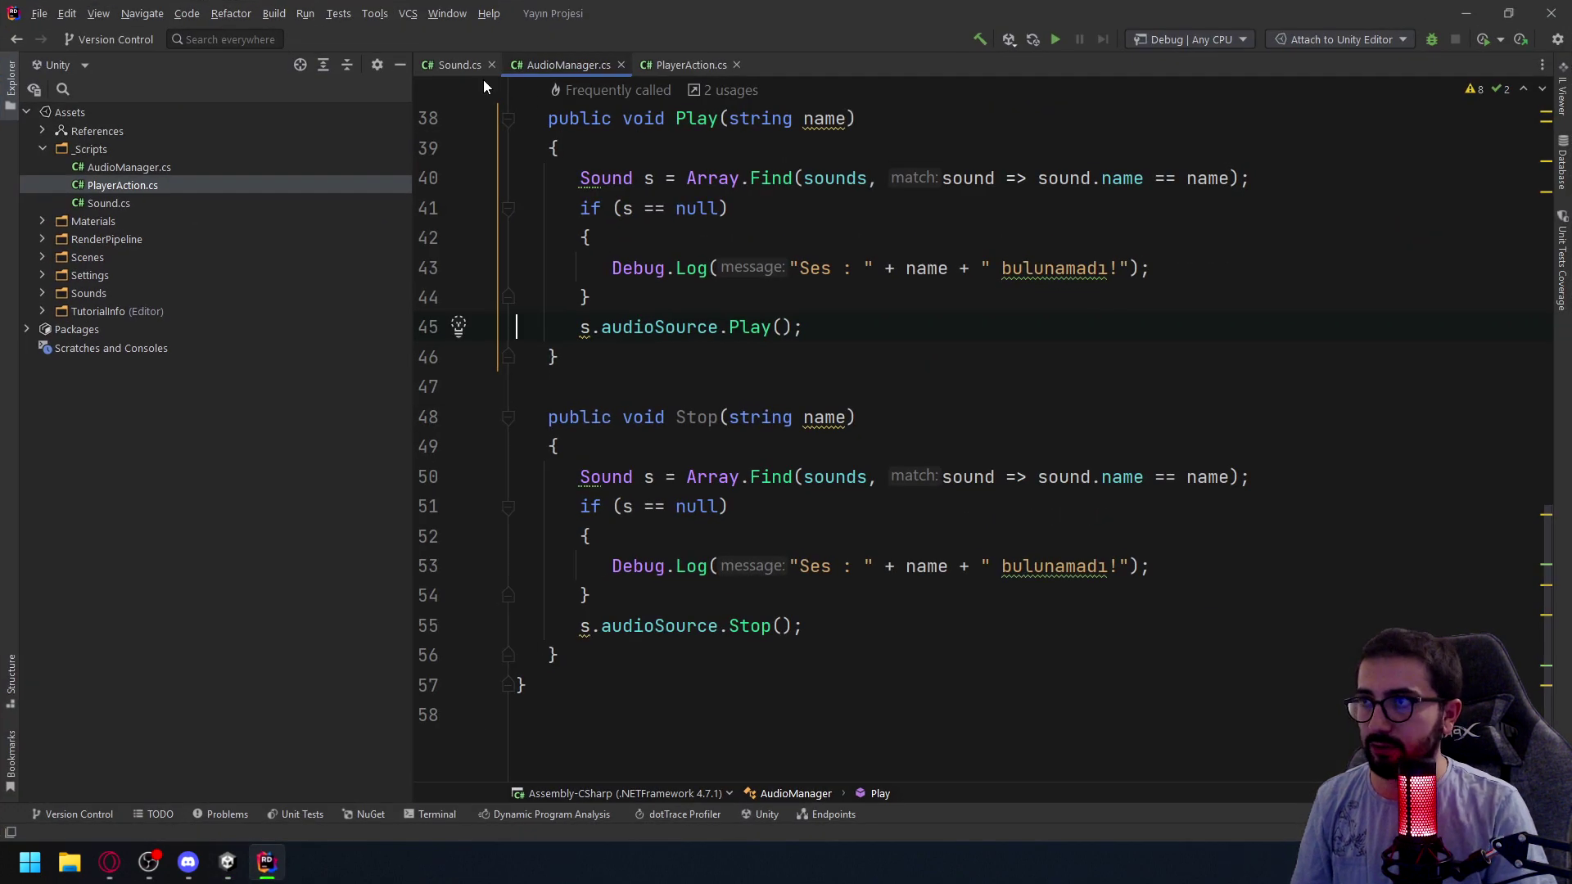
Review AudioManager's Start method alongside the PlayerAction script
scroll(677, 480, up, 5)
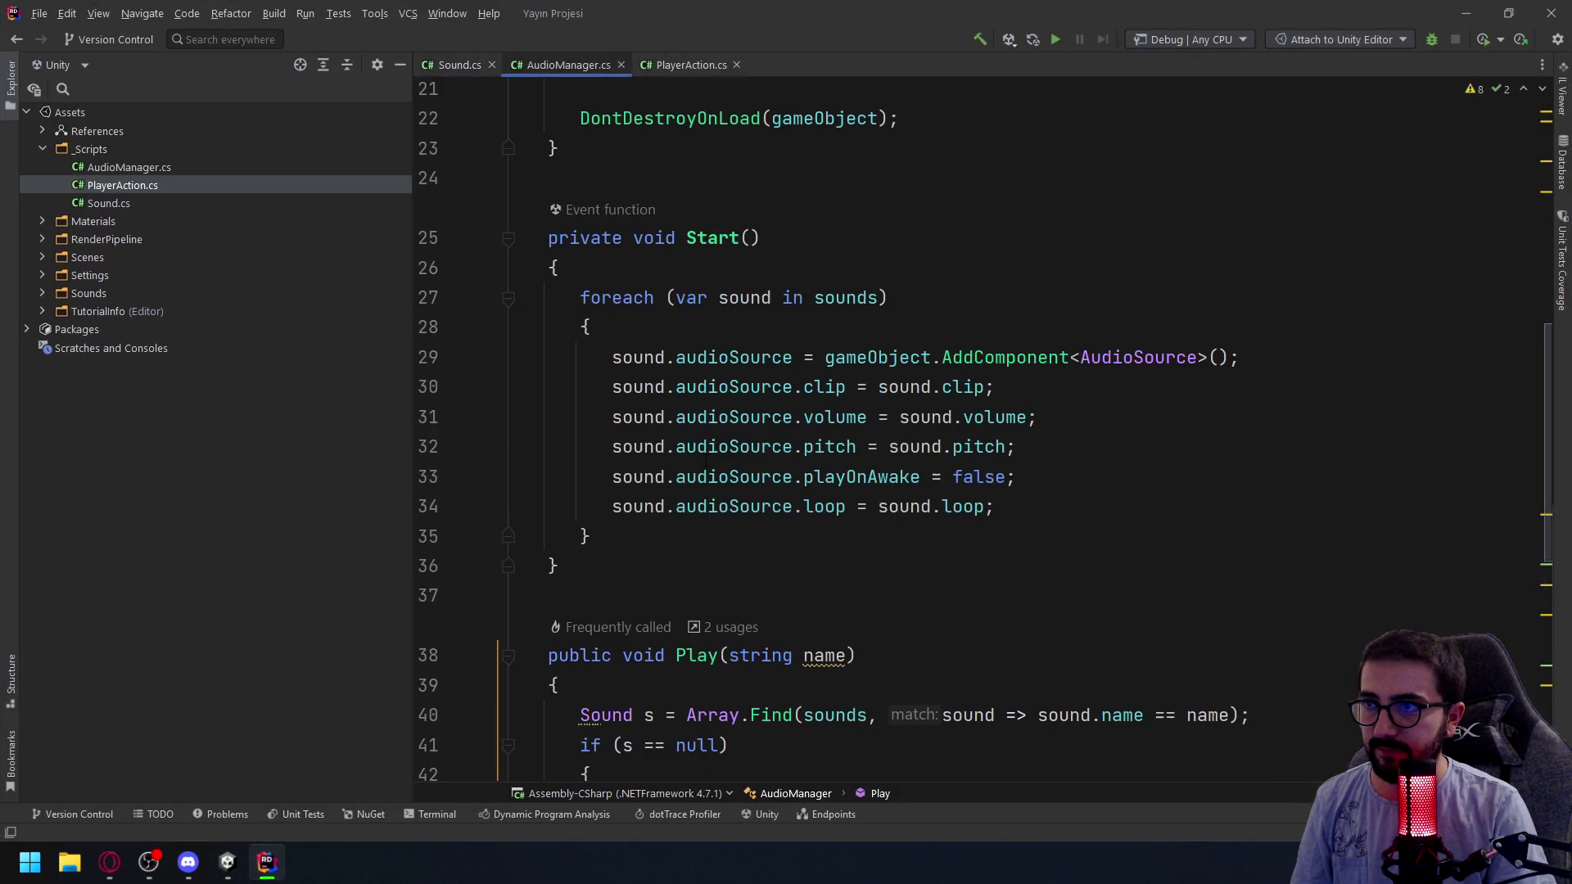
scroll(677, 480, up, 4)
scroll(676, 480, down, 2)
click(938, 321)
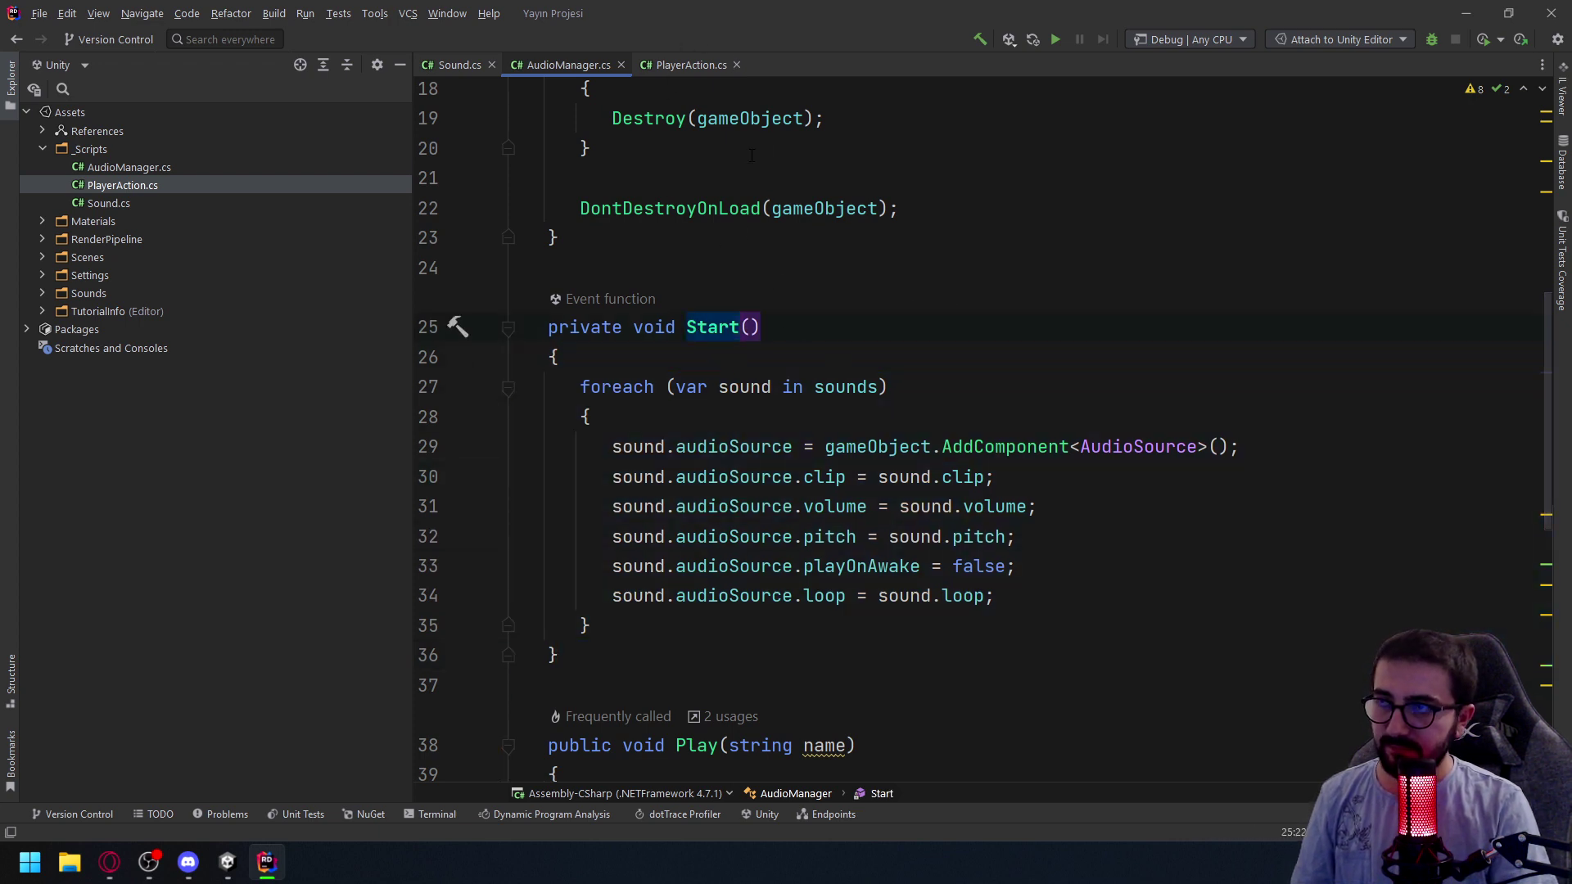
click(691, 65)
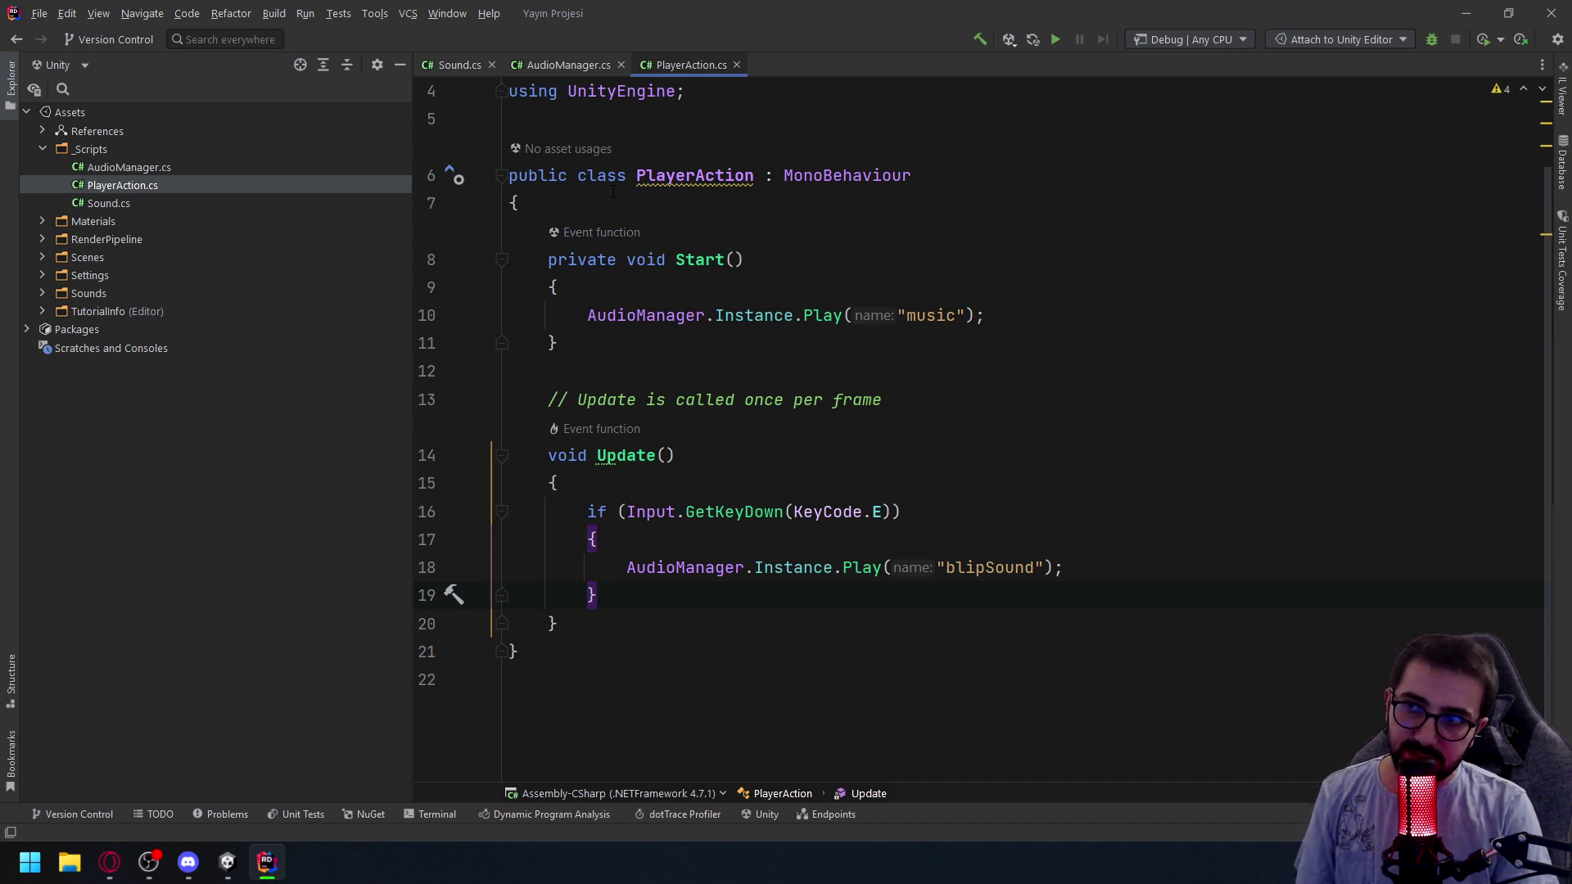
key(Up)
key(Up)
key(Up)
key(Down)
key(Down)
key(Down)
key(End)
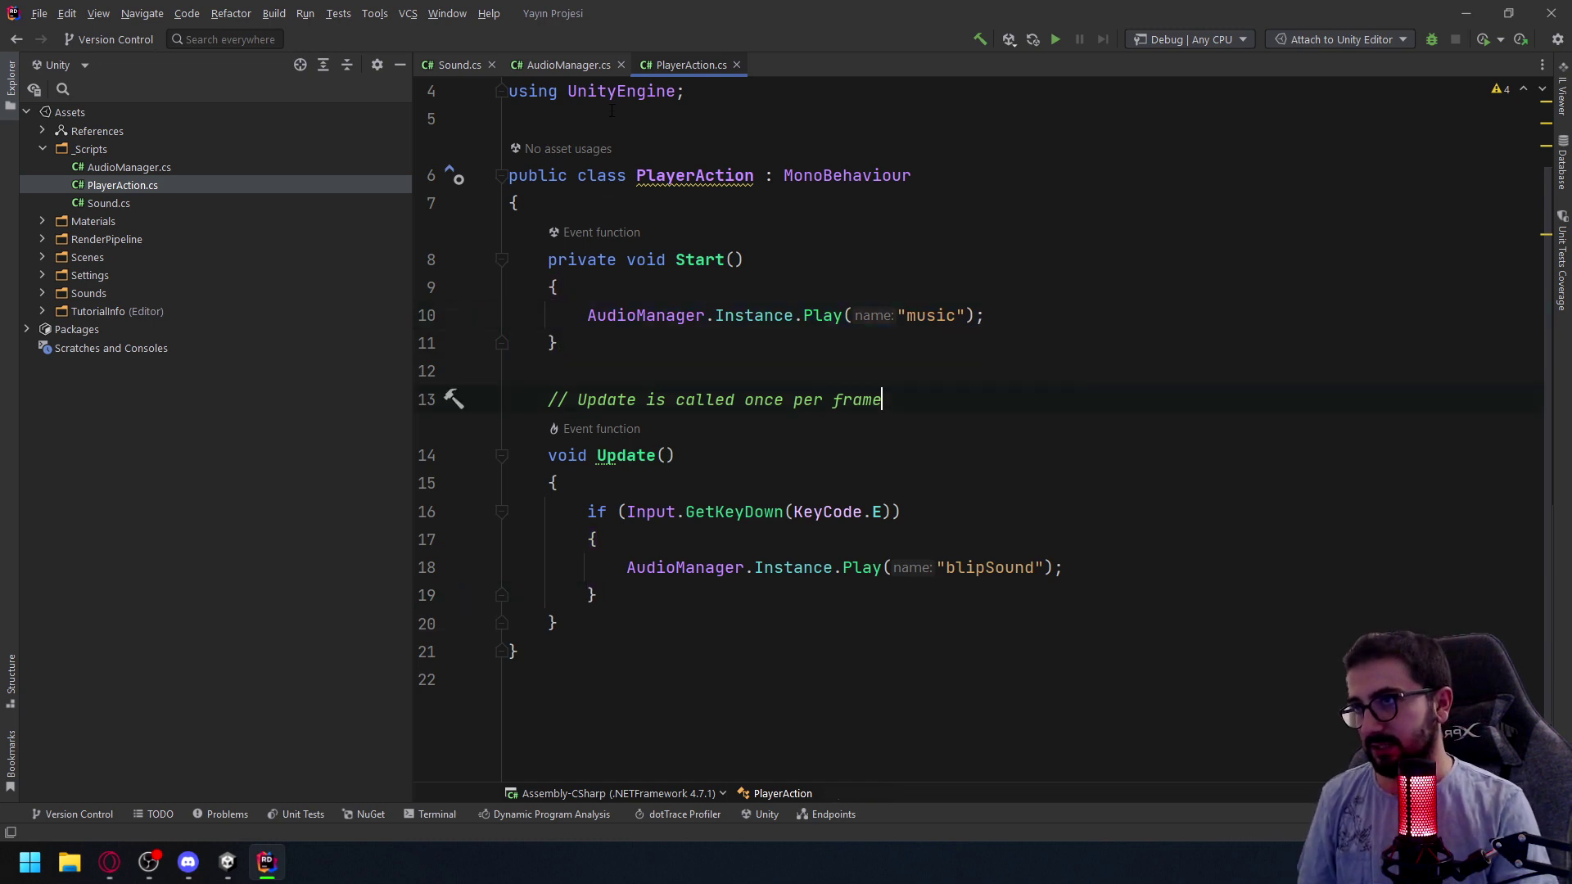
Move the foreach AudioSource setup loop from Start into Awake after DontDestroyOnLoad
click(574, 63)
drag(627, 627, 520, 417)
key(Delete)
scroll(833, 576, up, 4)
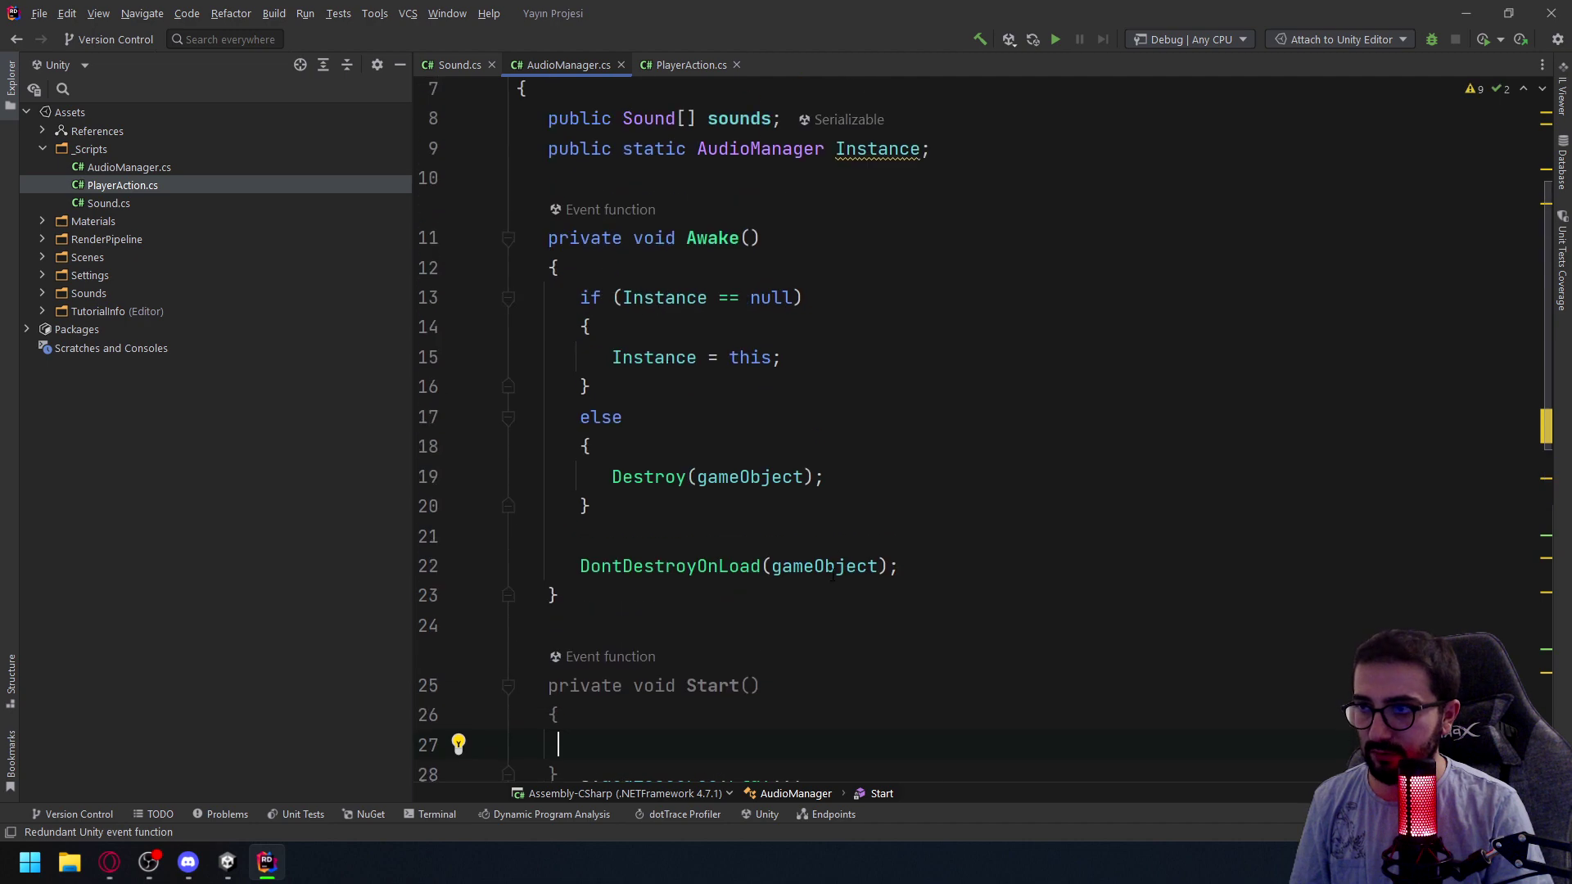
key(Return)
key(Return)
text(foreach (var sound in sounds) {     sound.audioSource = gameObject.AddComponent<AudioSource>();     sound.audioSource.clip = sound.clip;     sound.audioSource.volume = sound.volume;     sound.audioSource.pitch = sound.pitch;     sound.audioSource.playOnAwake = false;     sound.audioSource.loop = sound.loop; })
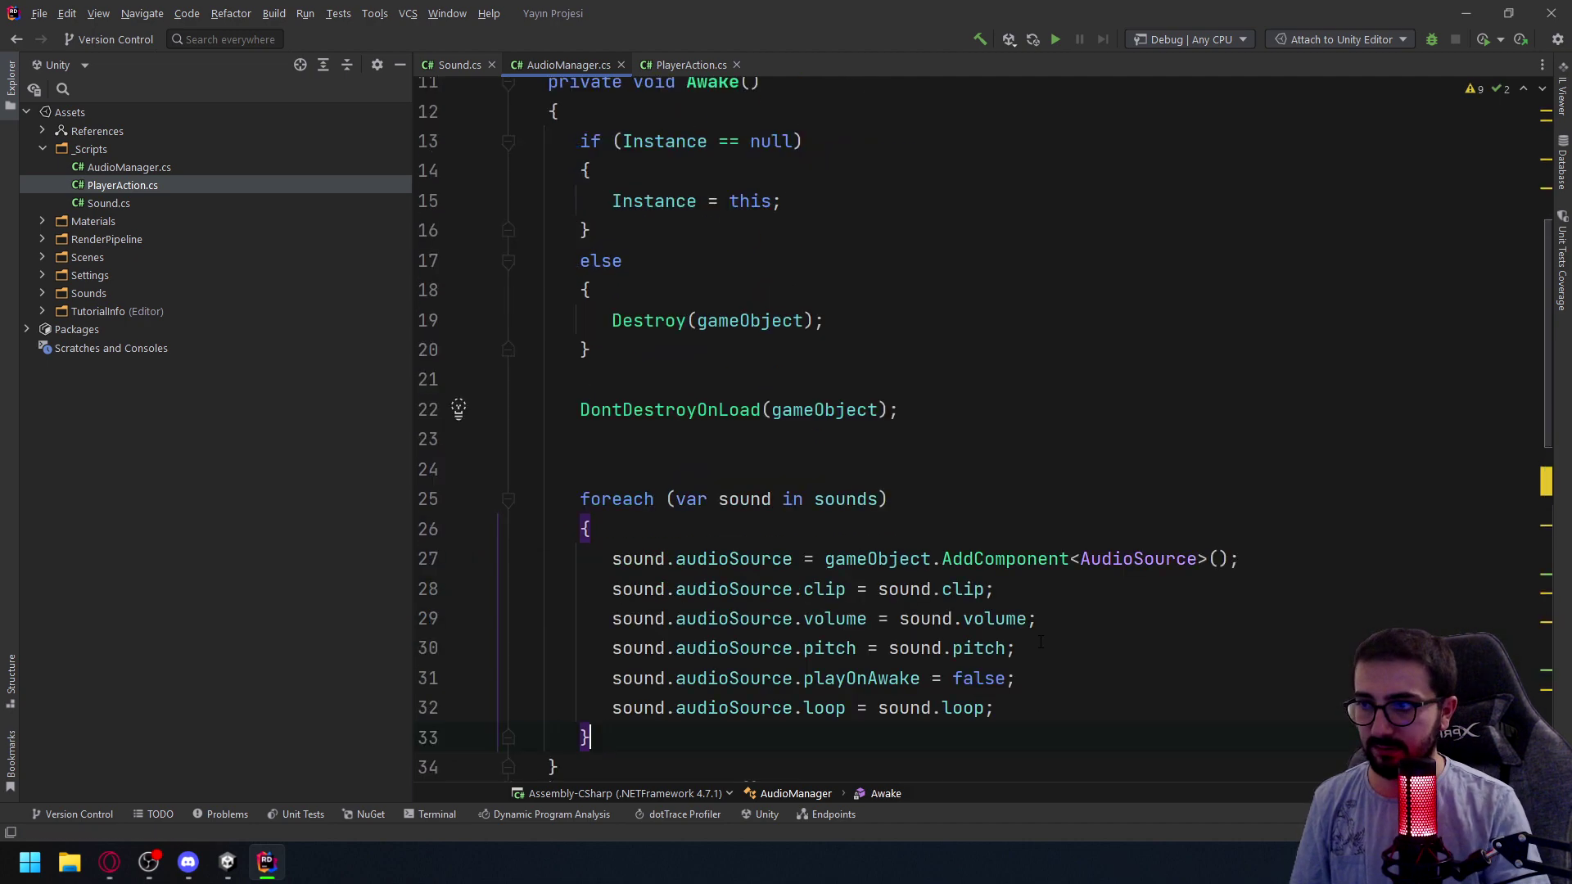
Delete the now-empty Start method from AudioManager
scroll(600, 592, down, 4)
drag(600, 591, 565, 463)
key(BackSpace)
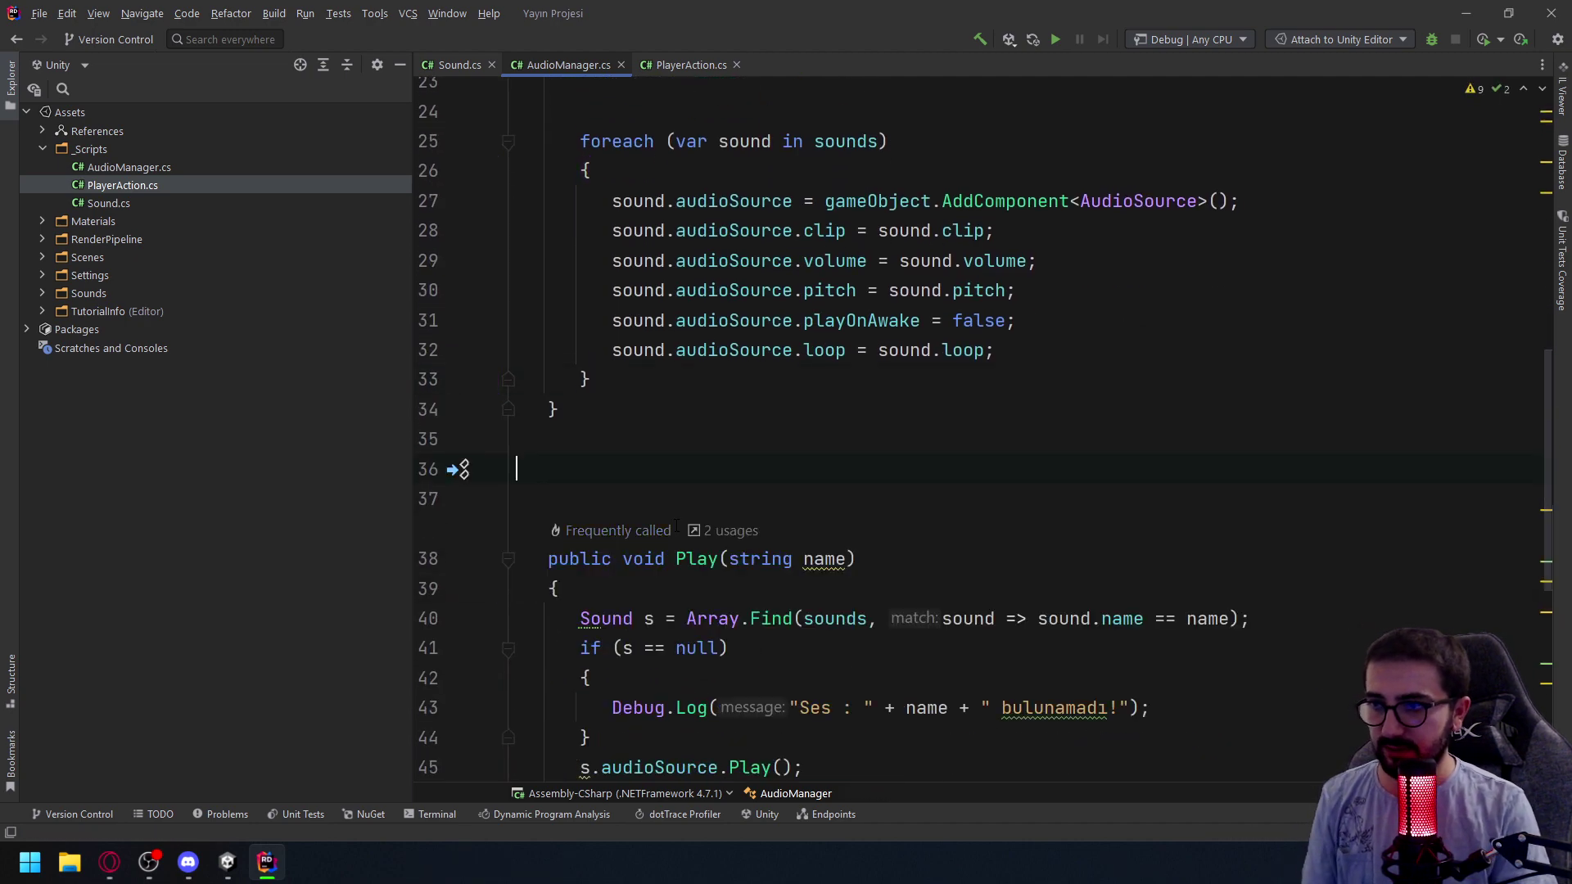
key(BackSpace)
Double-check PlayerAction and AudioManager's updated Awake method before returning to Unity
scroll(786, 328, up, 3)
scroll(785, 328, up, 1)
scroll(785, 327, up, 2)
click(692, 65)
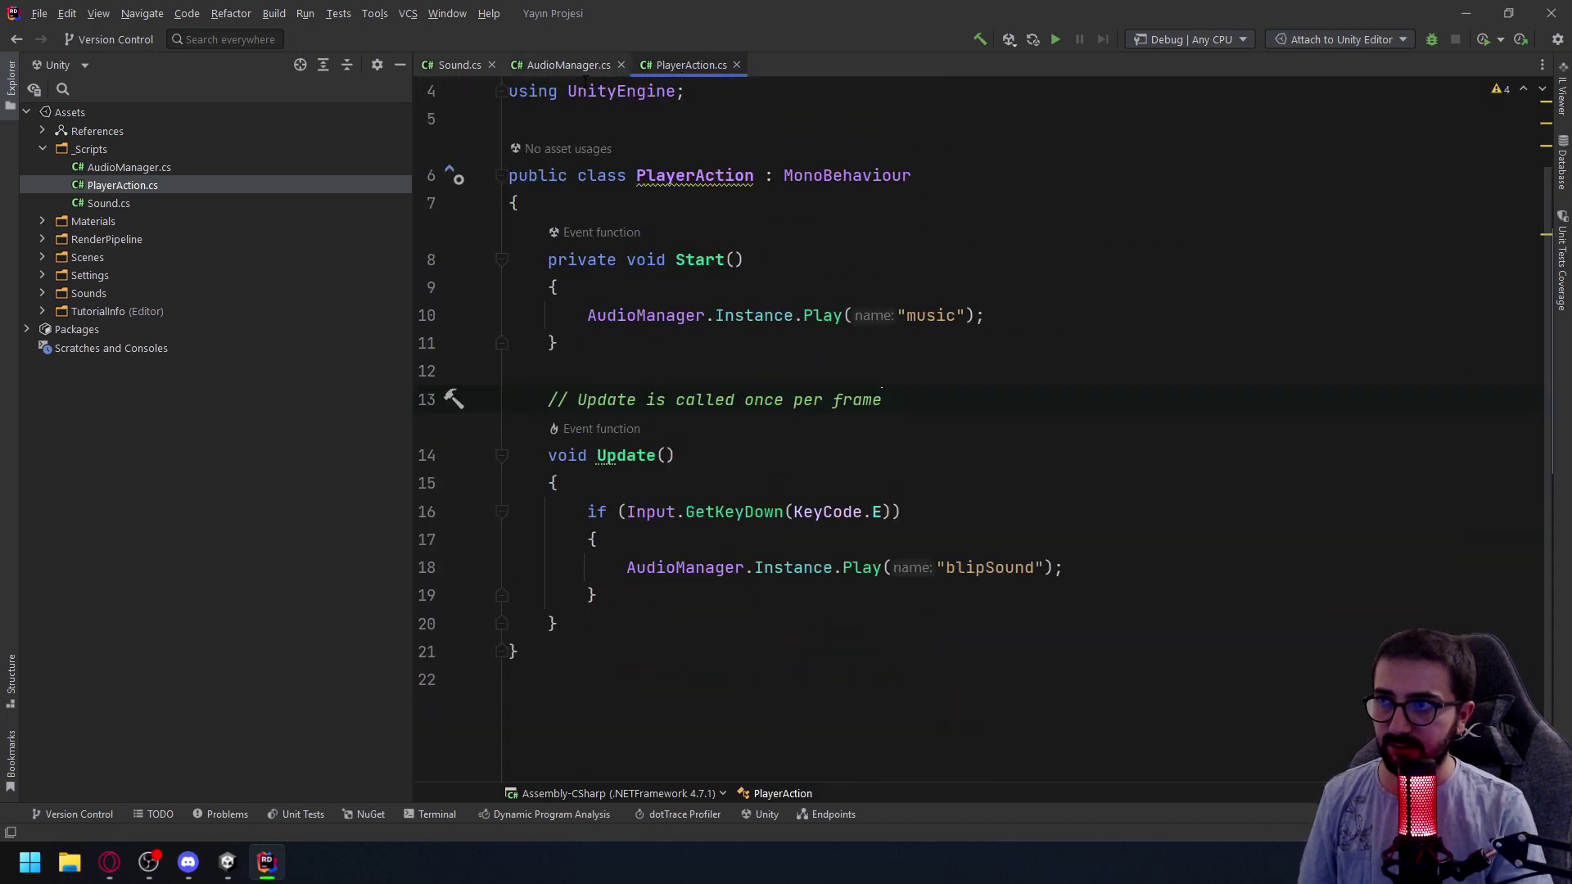
click(569, 64)
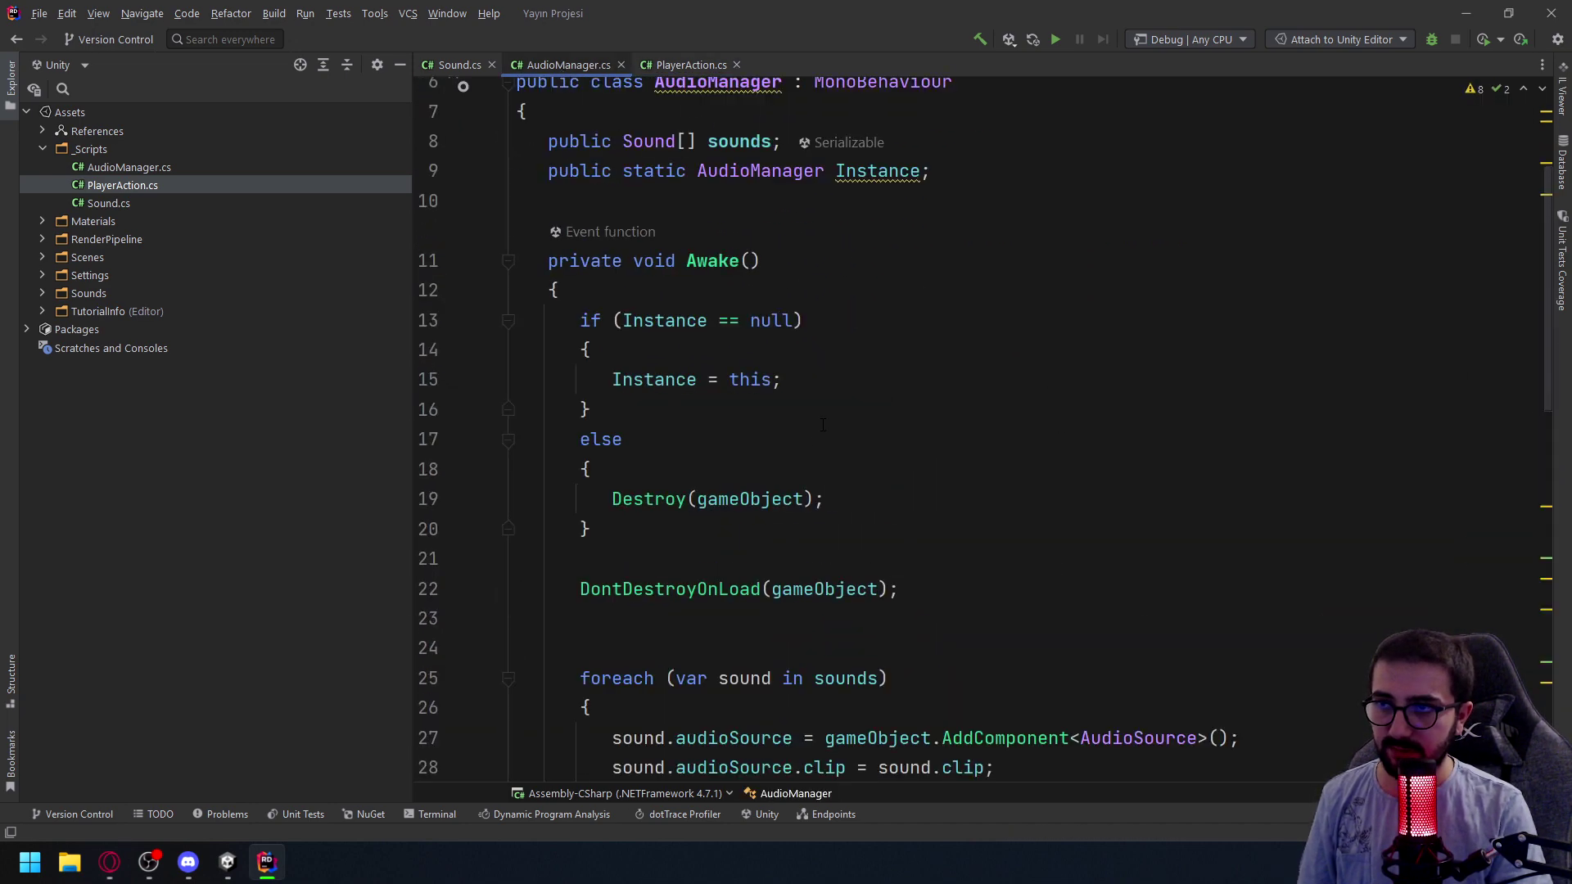
scroll(785, 410, down, 3)
scroll(641, 453, up, 4)
click(824, 499)
scroll(824, 498, down, 2)
key(alt+Tab)
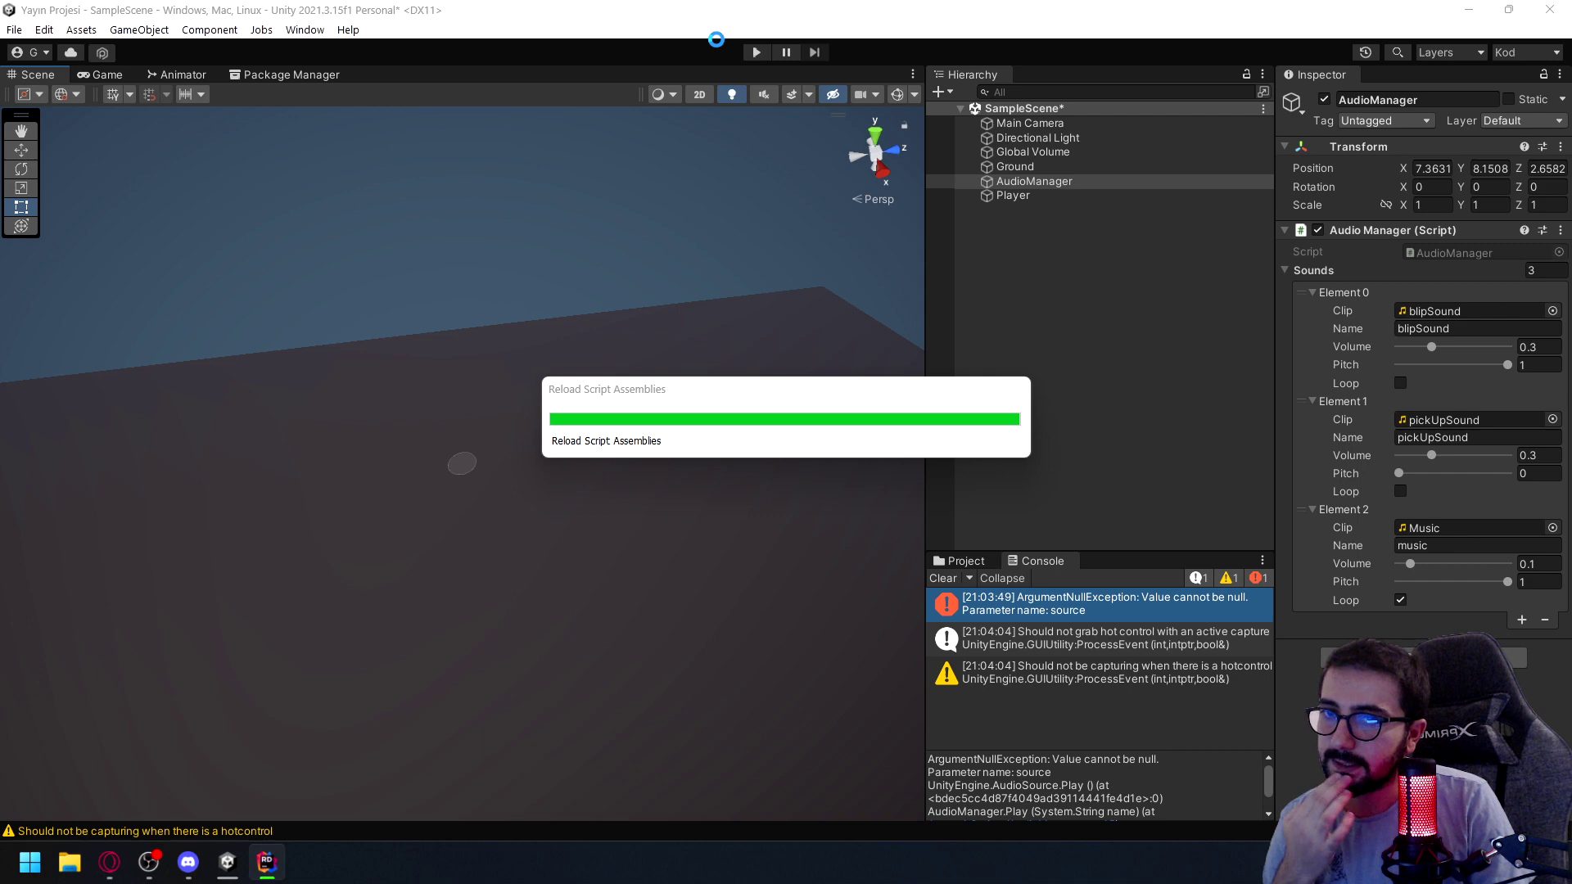
Start the game and inspect the generated Audio Sources and project folders
click(757, 52)
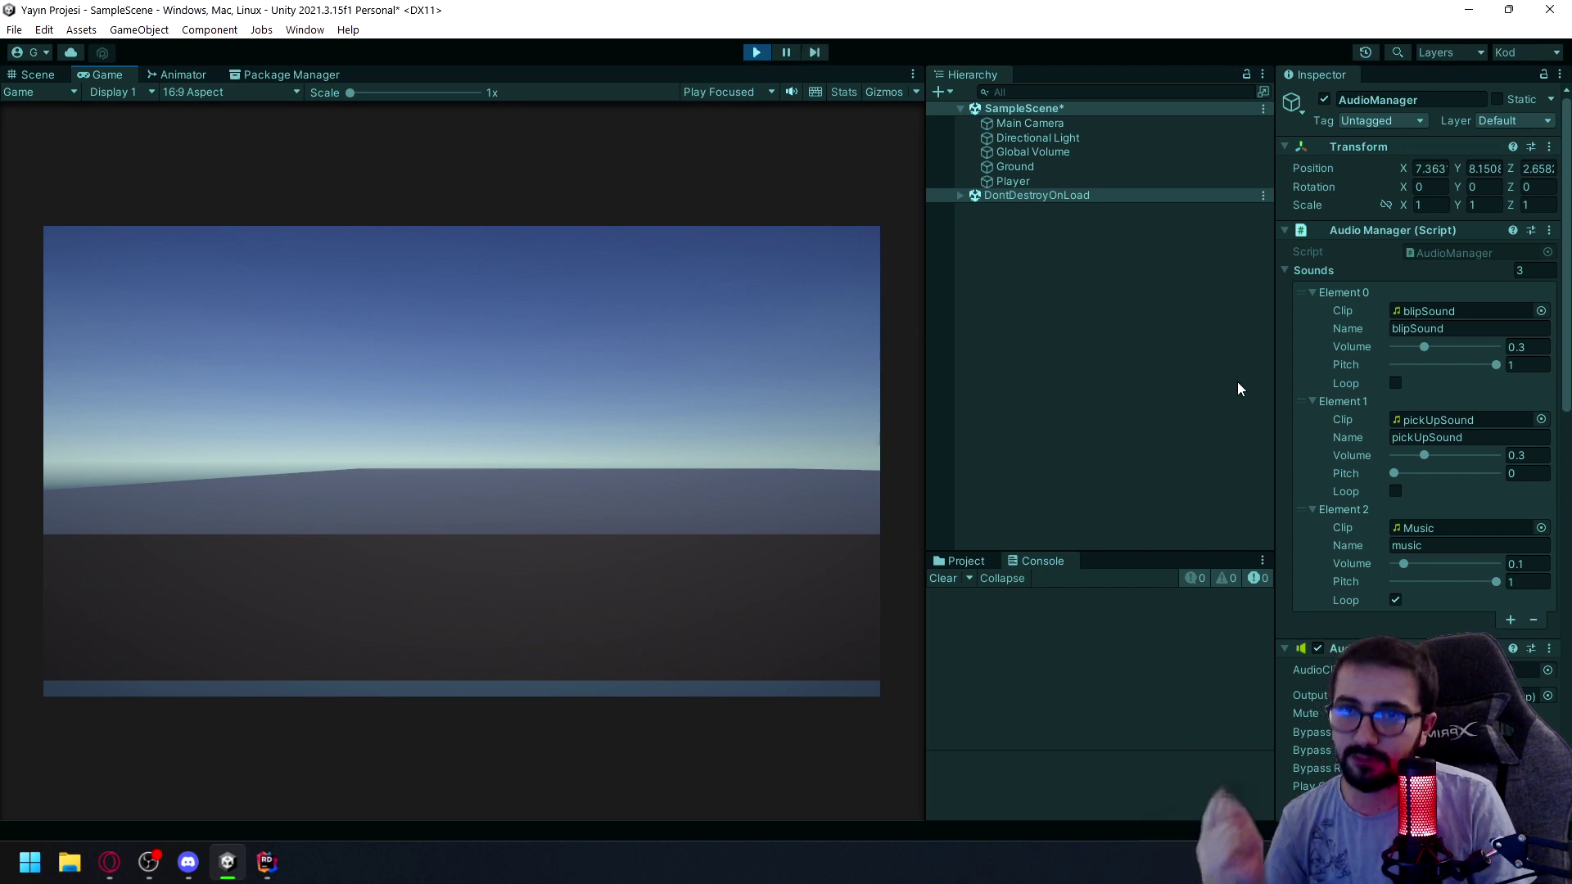
scroll(1311, 492, down, 5)
scroll(1329, 534, down, 3)
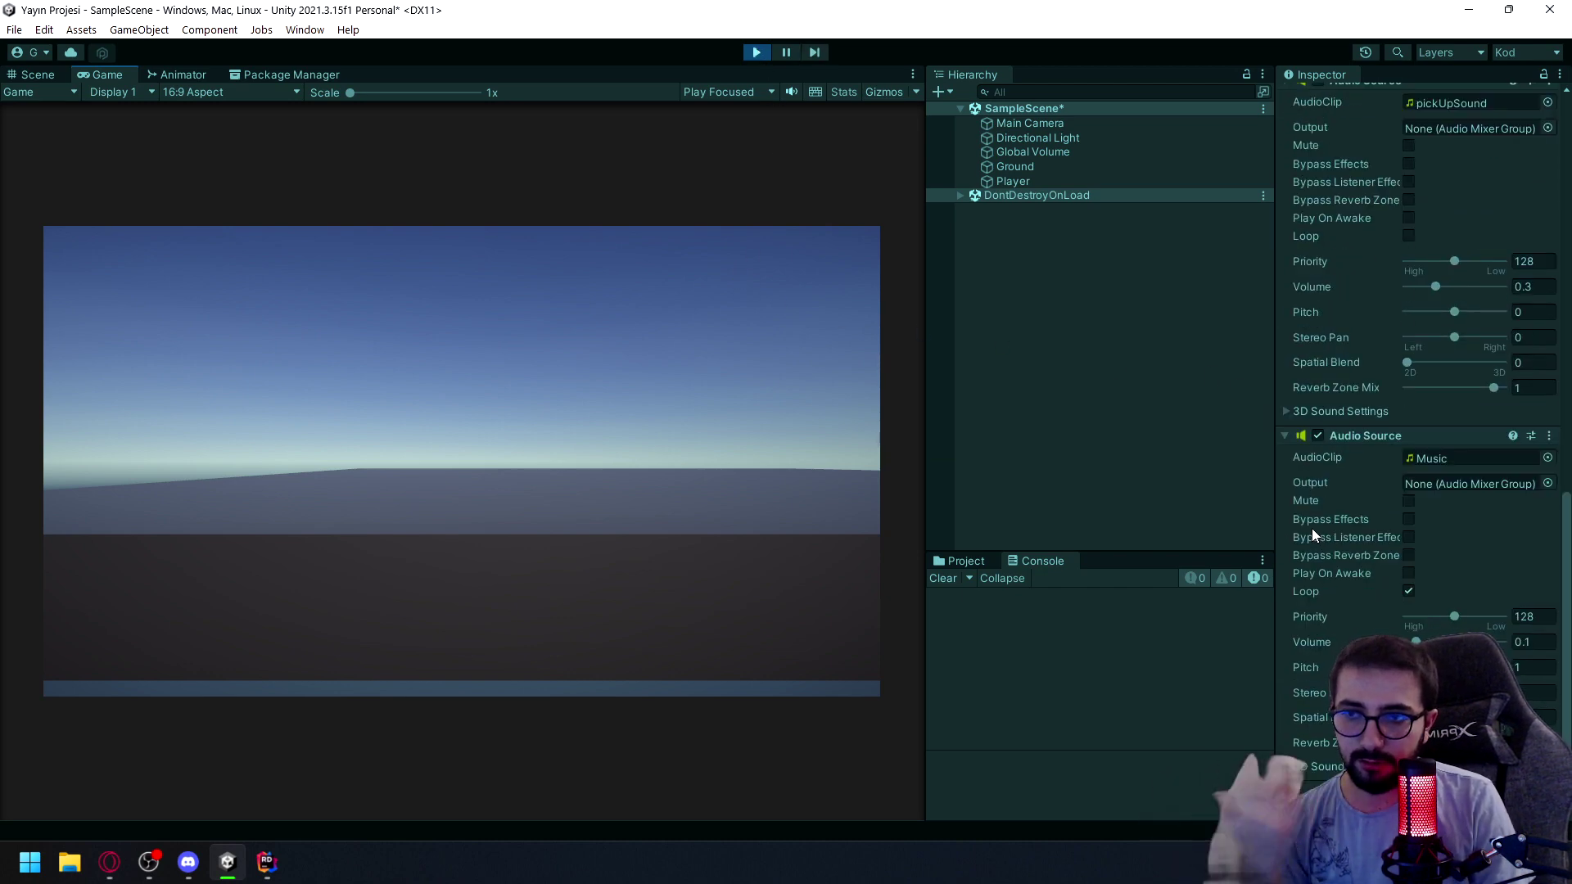
click(960, 561)
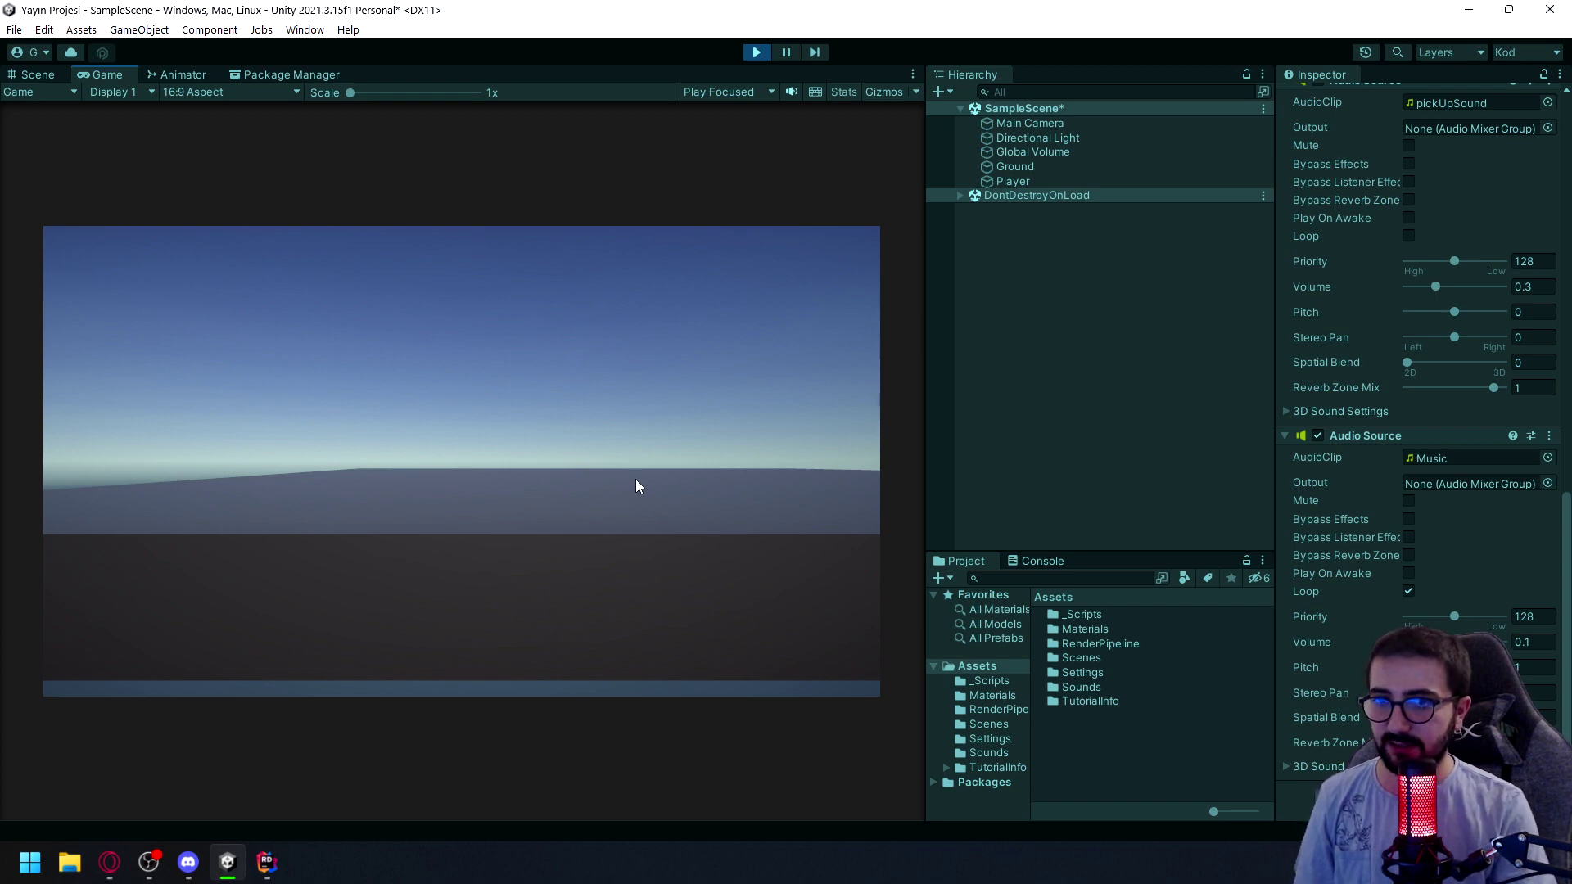
Lower the Music Audio Source volume to 0.1 while playing, then stop the game
scroll(1446, 562, up, 10)
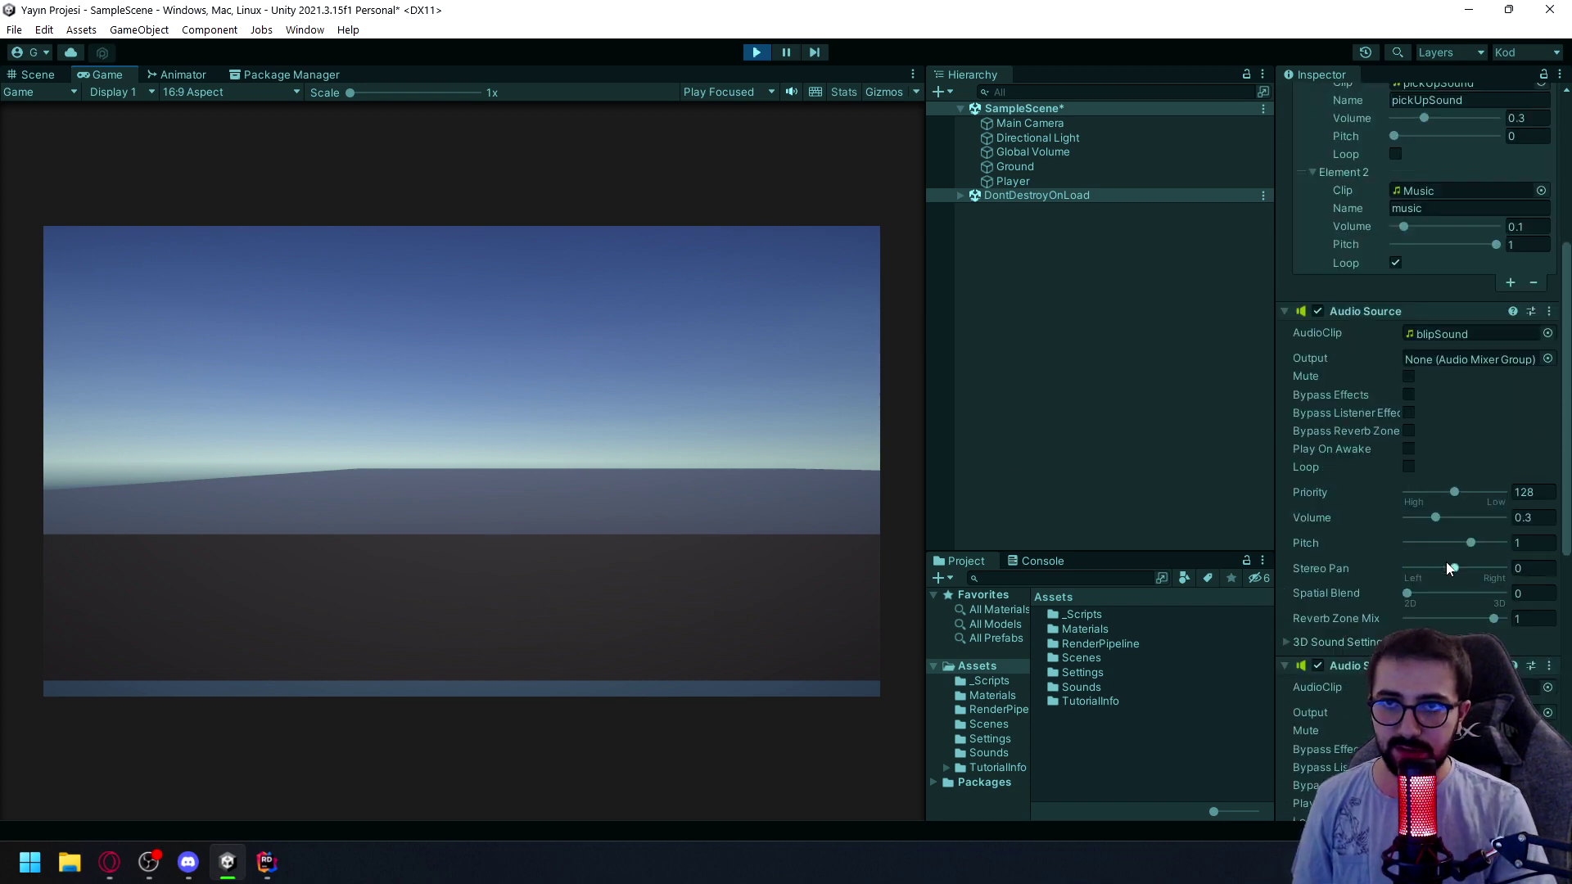
scroll(1446, 562, up, 1)
drag(1405, 276, 1403, 276)
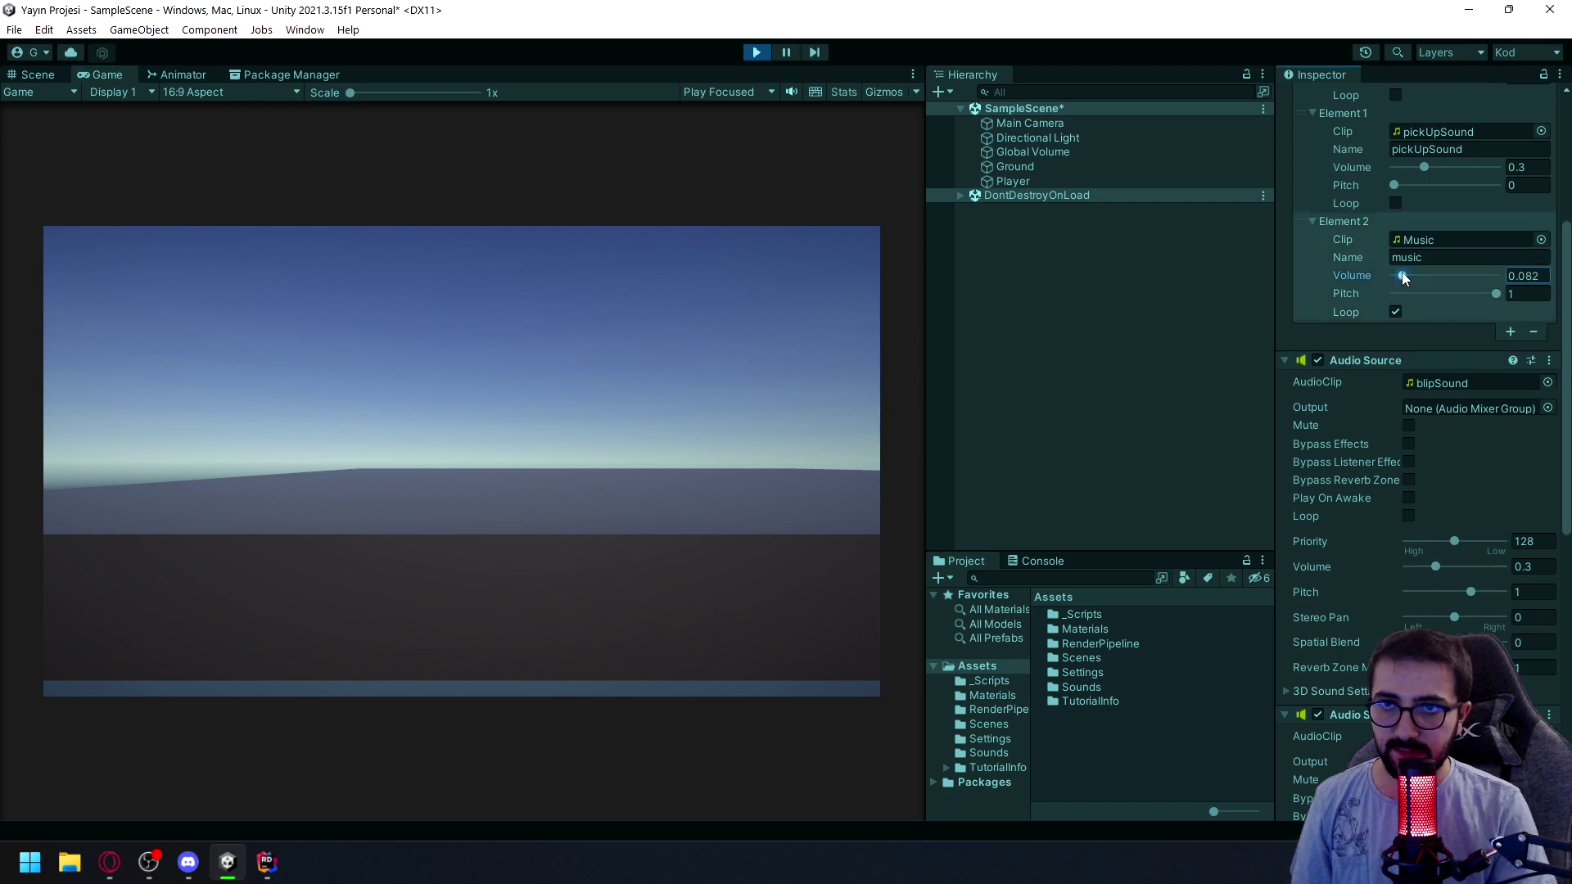
click(1527, 277)
text(0.1)
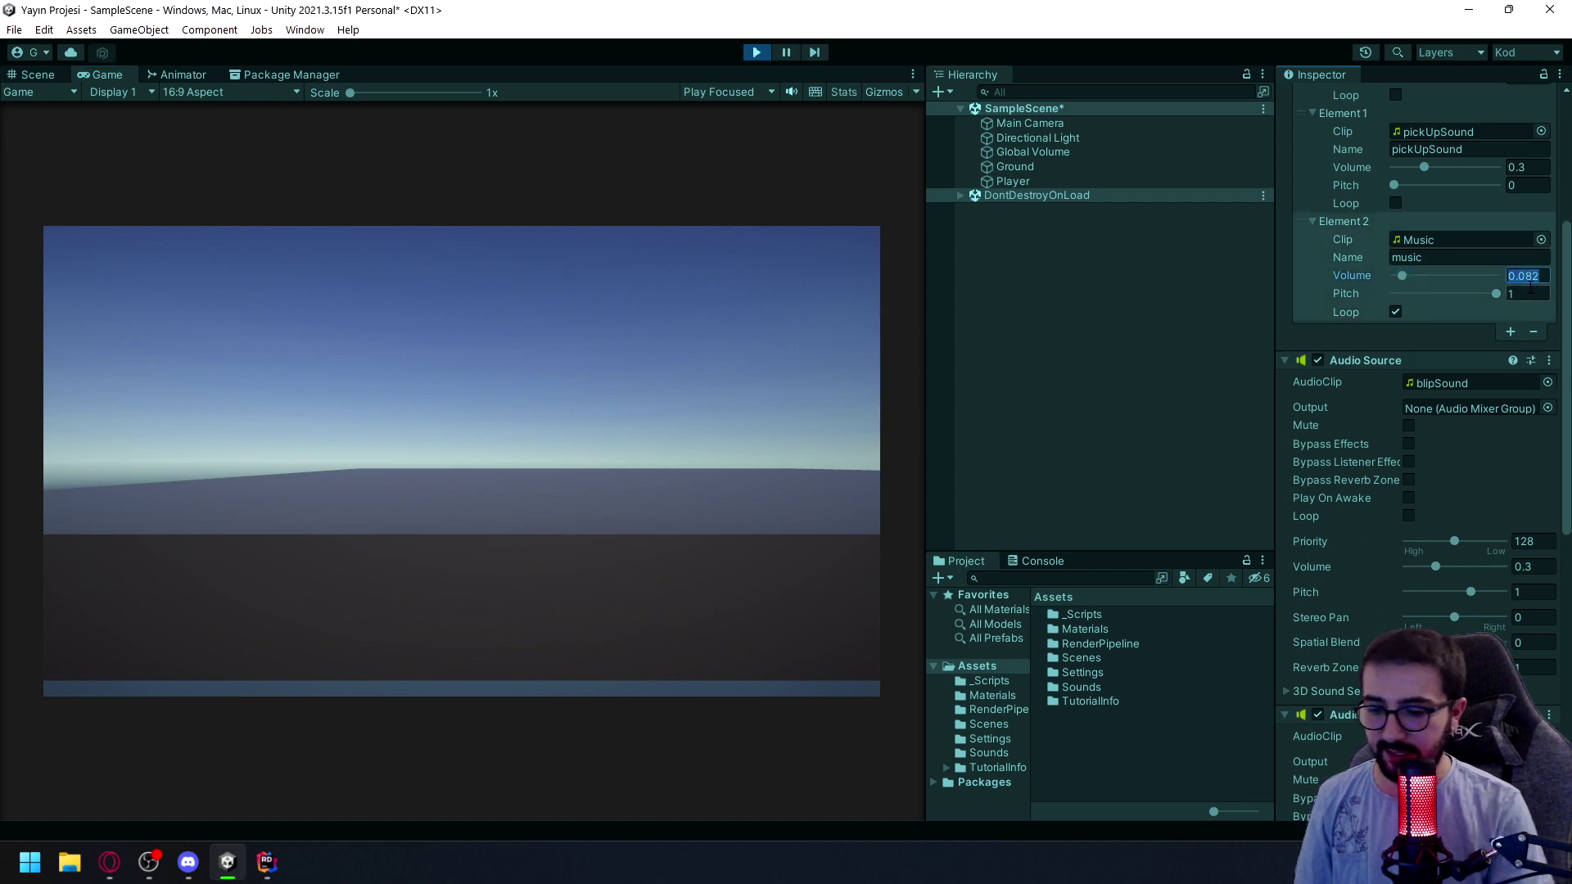
scroll(1409, 524, down, 13)
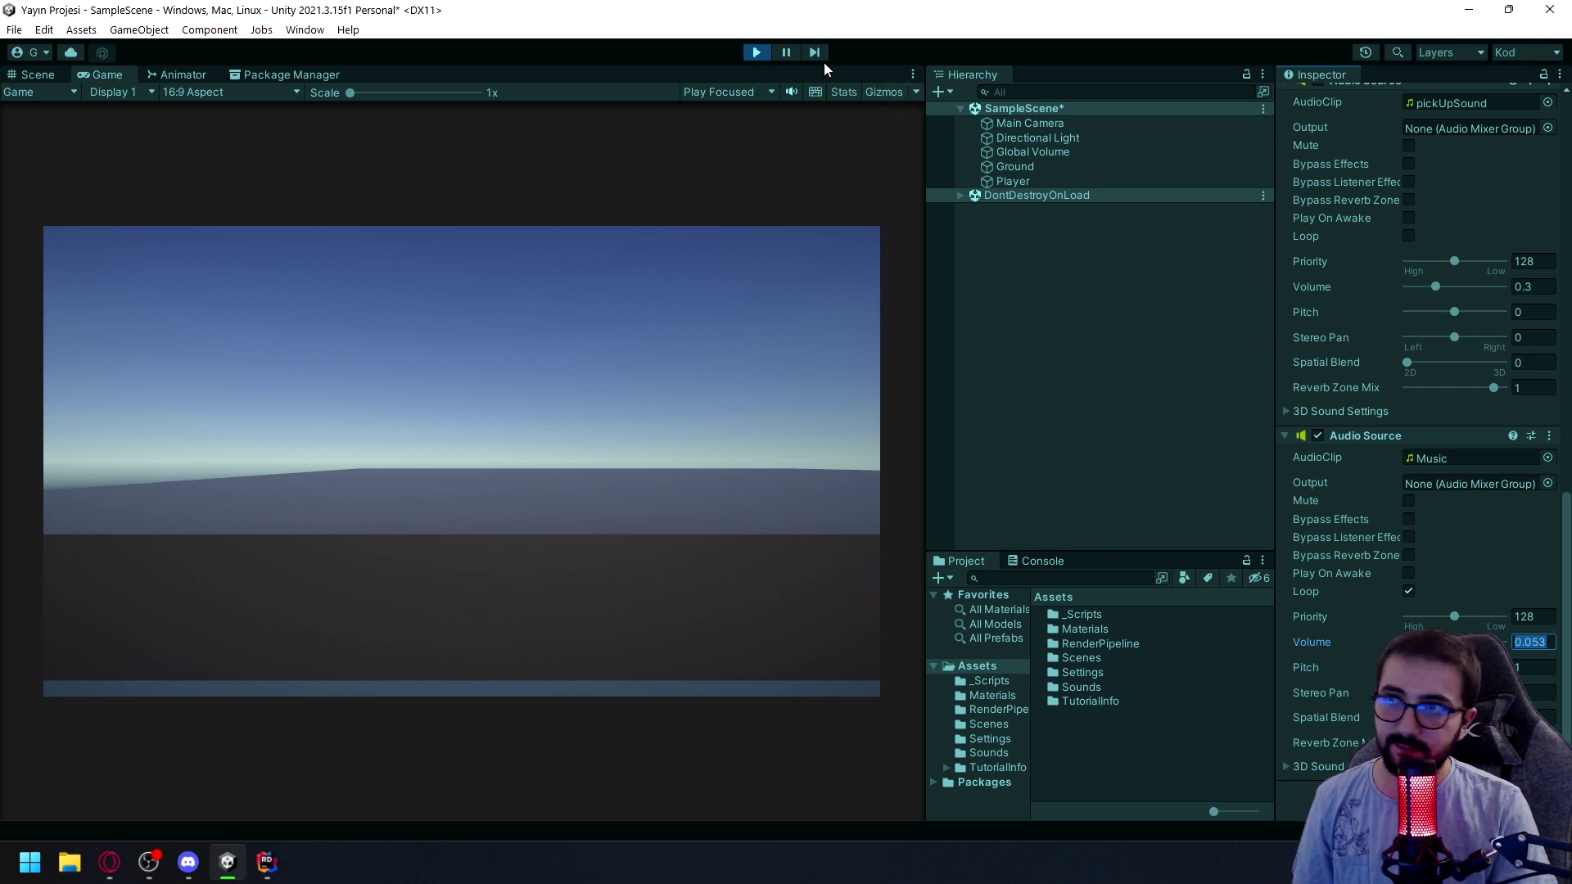
click(756, 52)
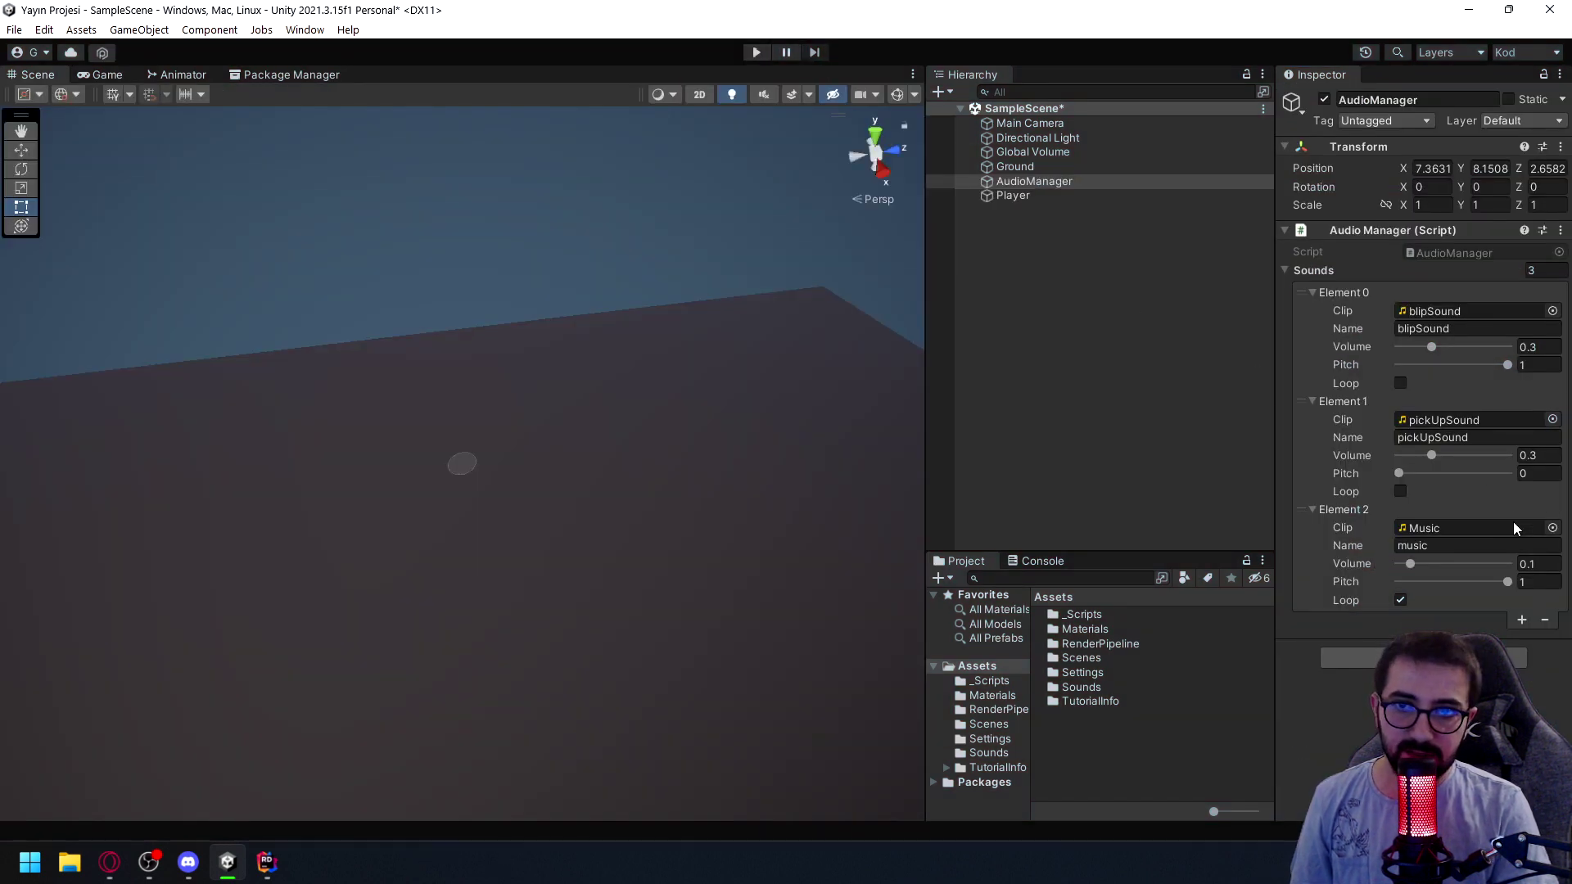
Set the music sound (Element 2) volume to 0.053, save the scene, and select AudioManager
click(1528, 564)
text(0.053)
key(ctrl+s)
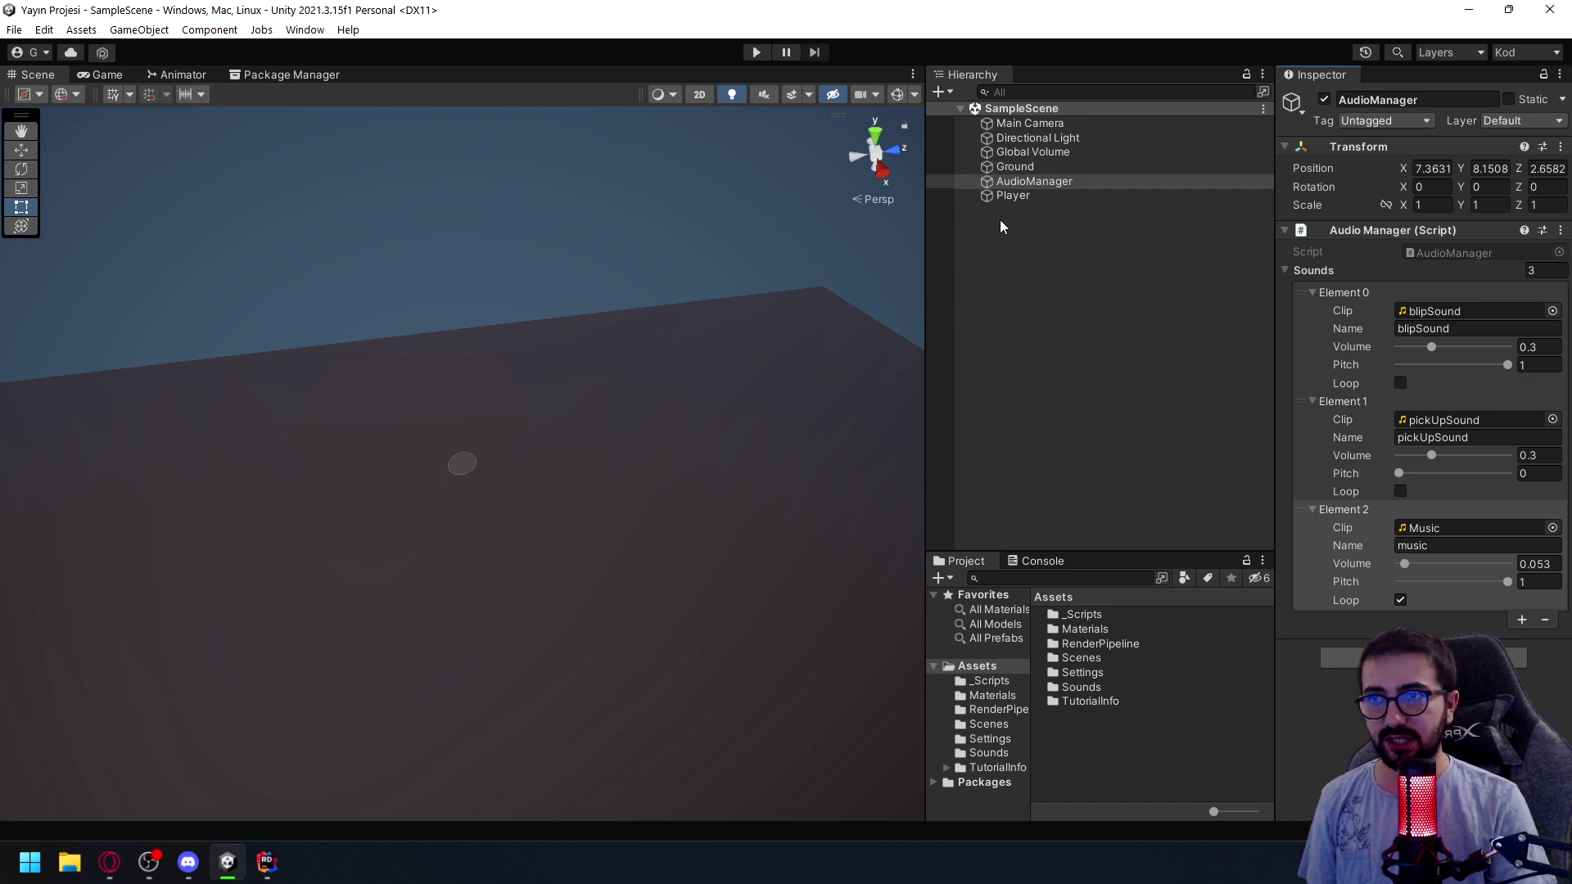
click(1044, 183)
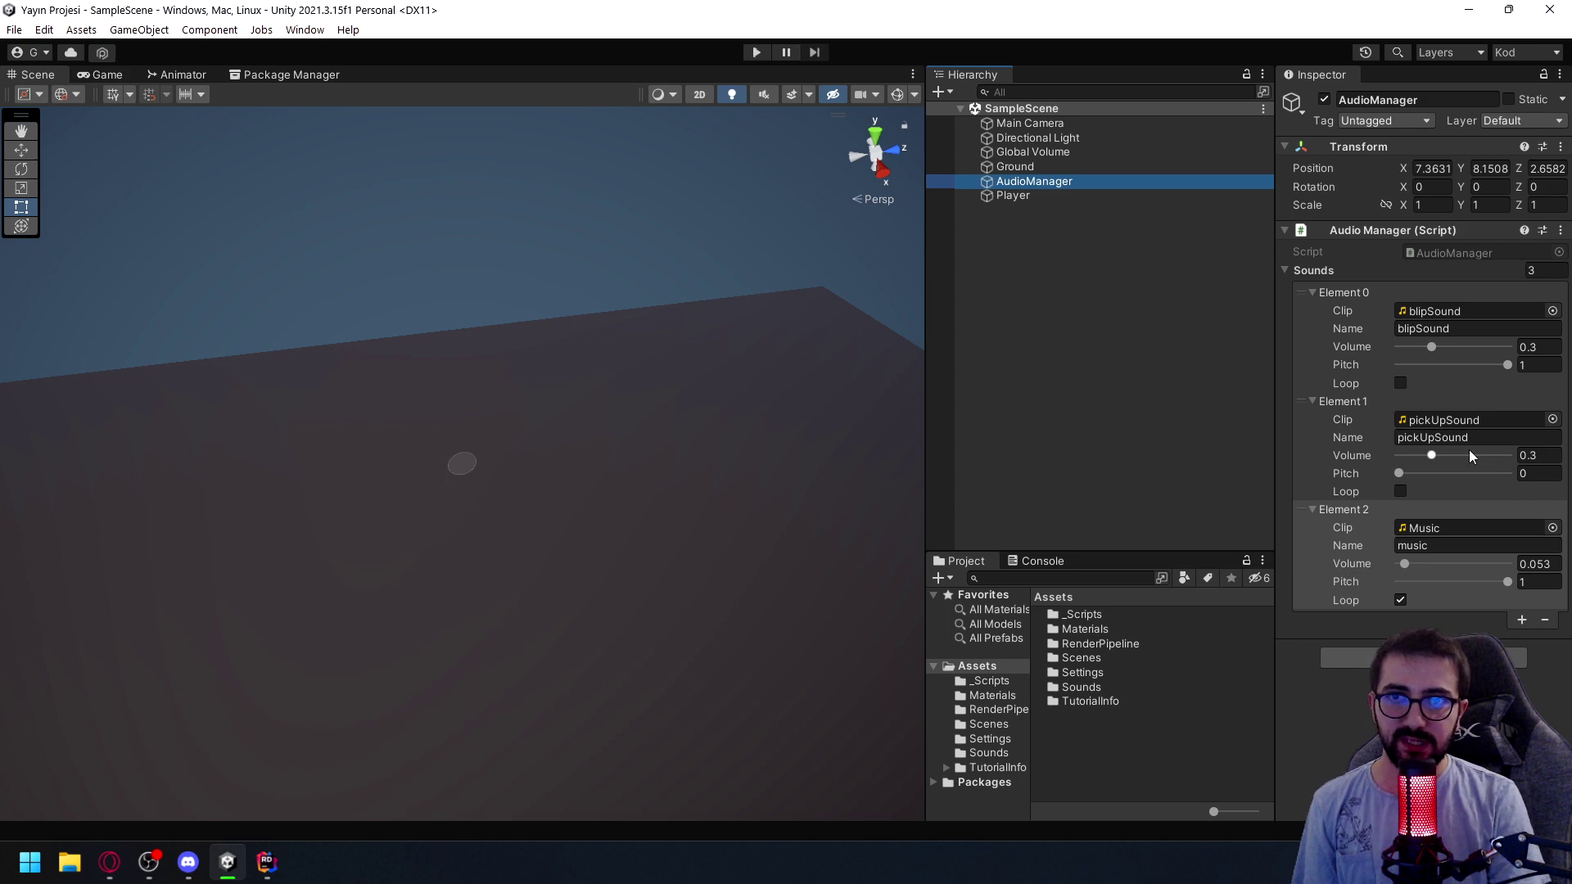
click(266, 863)
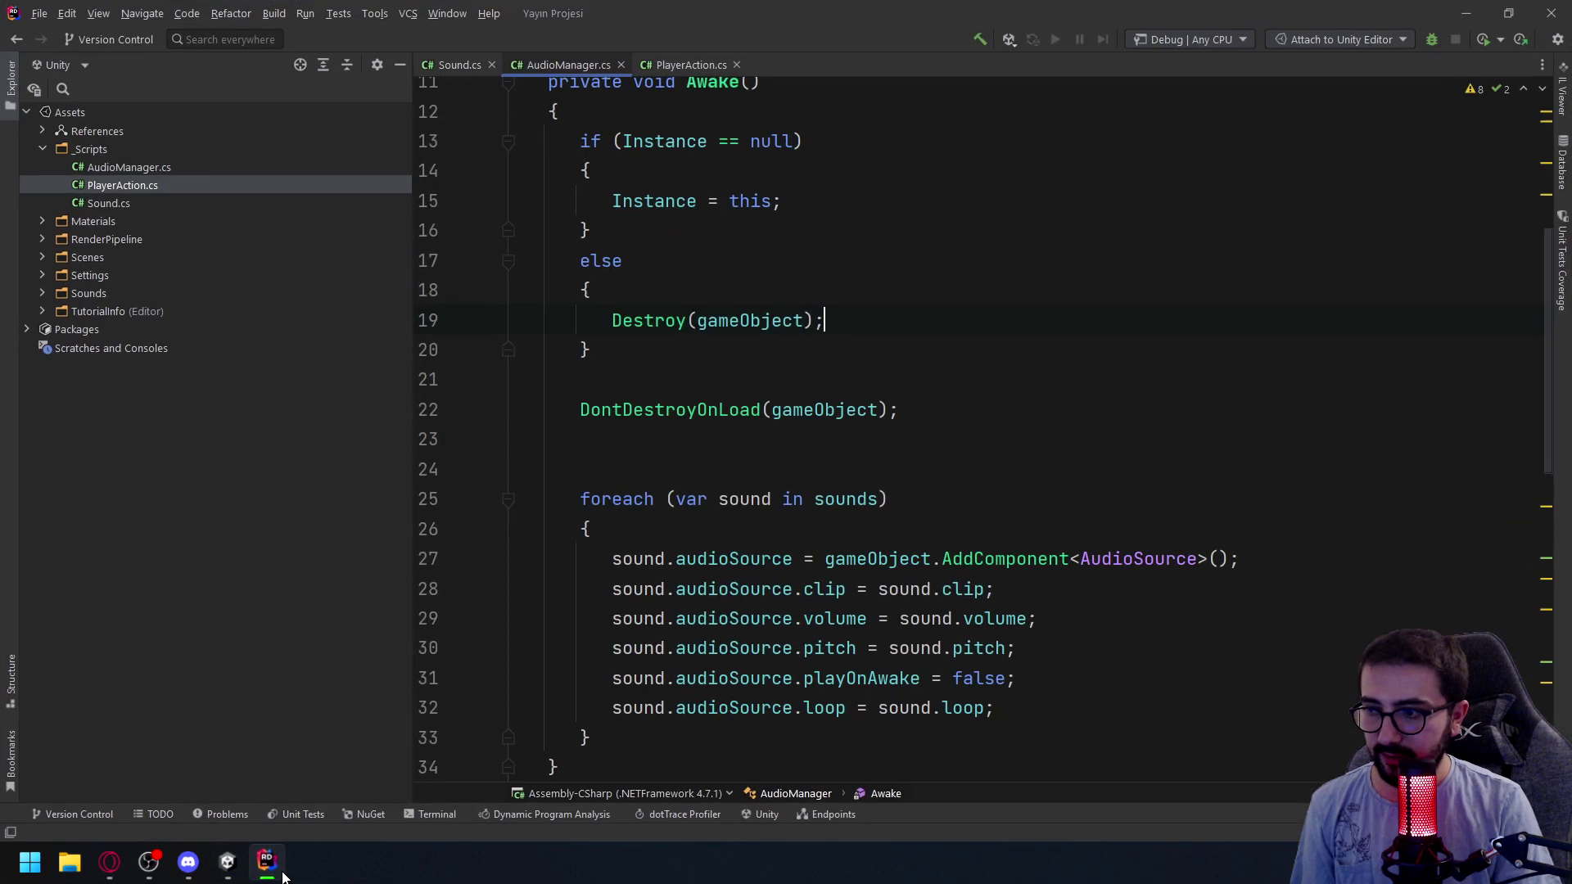
scroll(754, 603, down, 6)
scroll(754, 604, up, 4)
scroll(484, 87, up, 2)
click(441, 66)
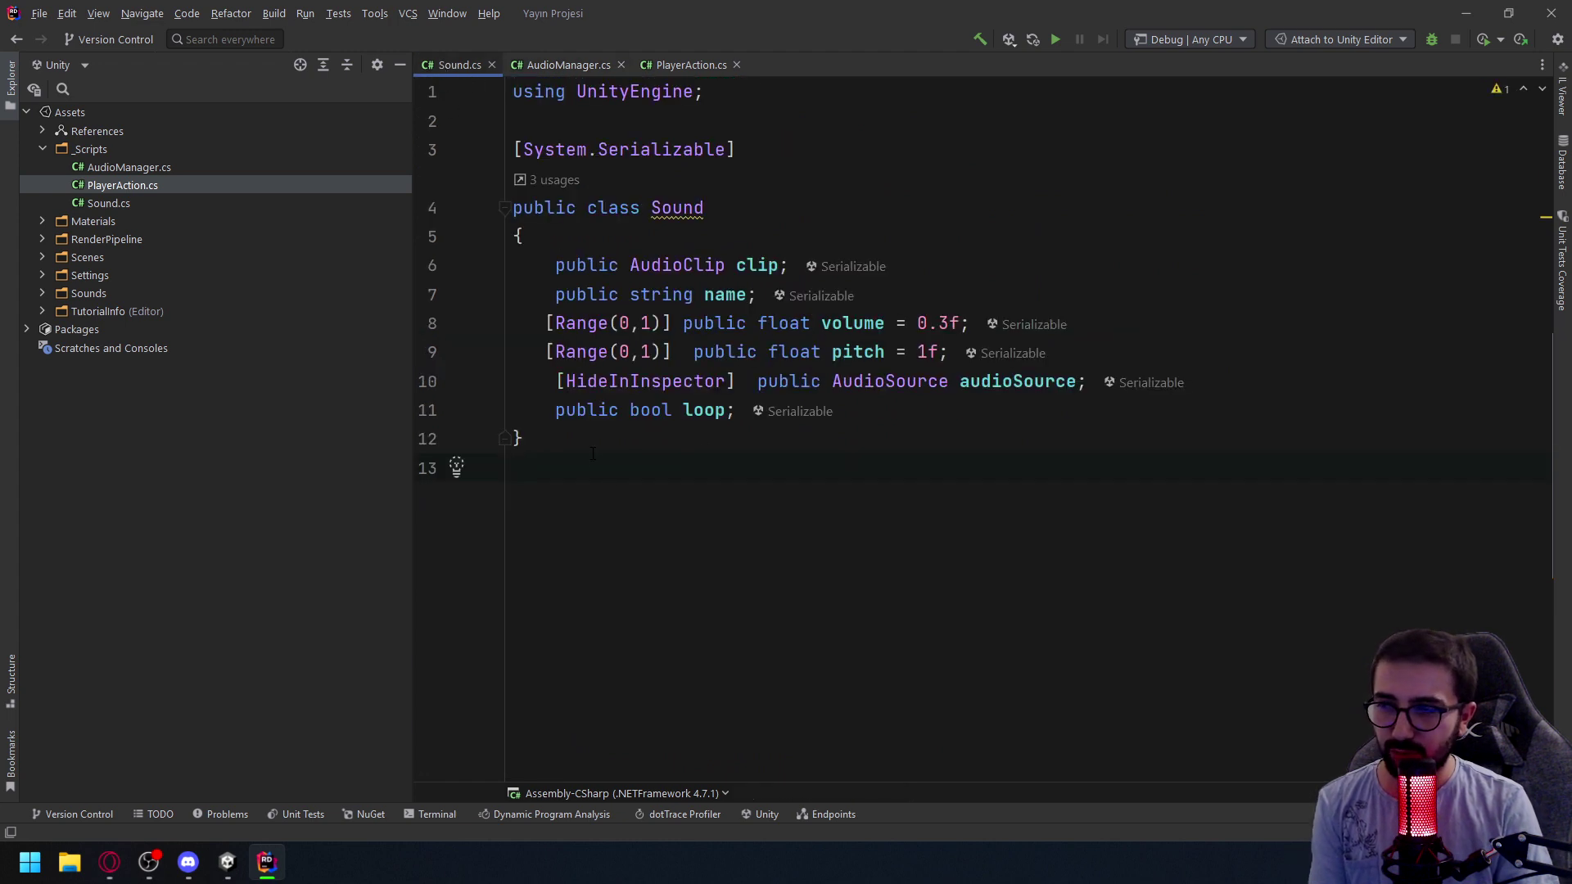
drag(592, 466, 491, 218)
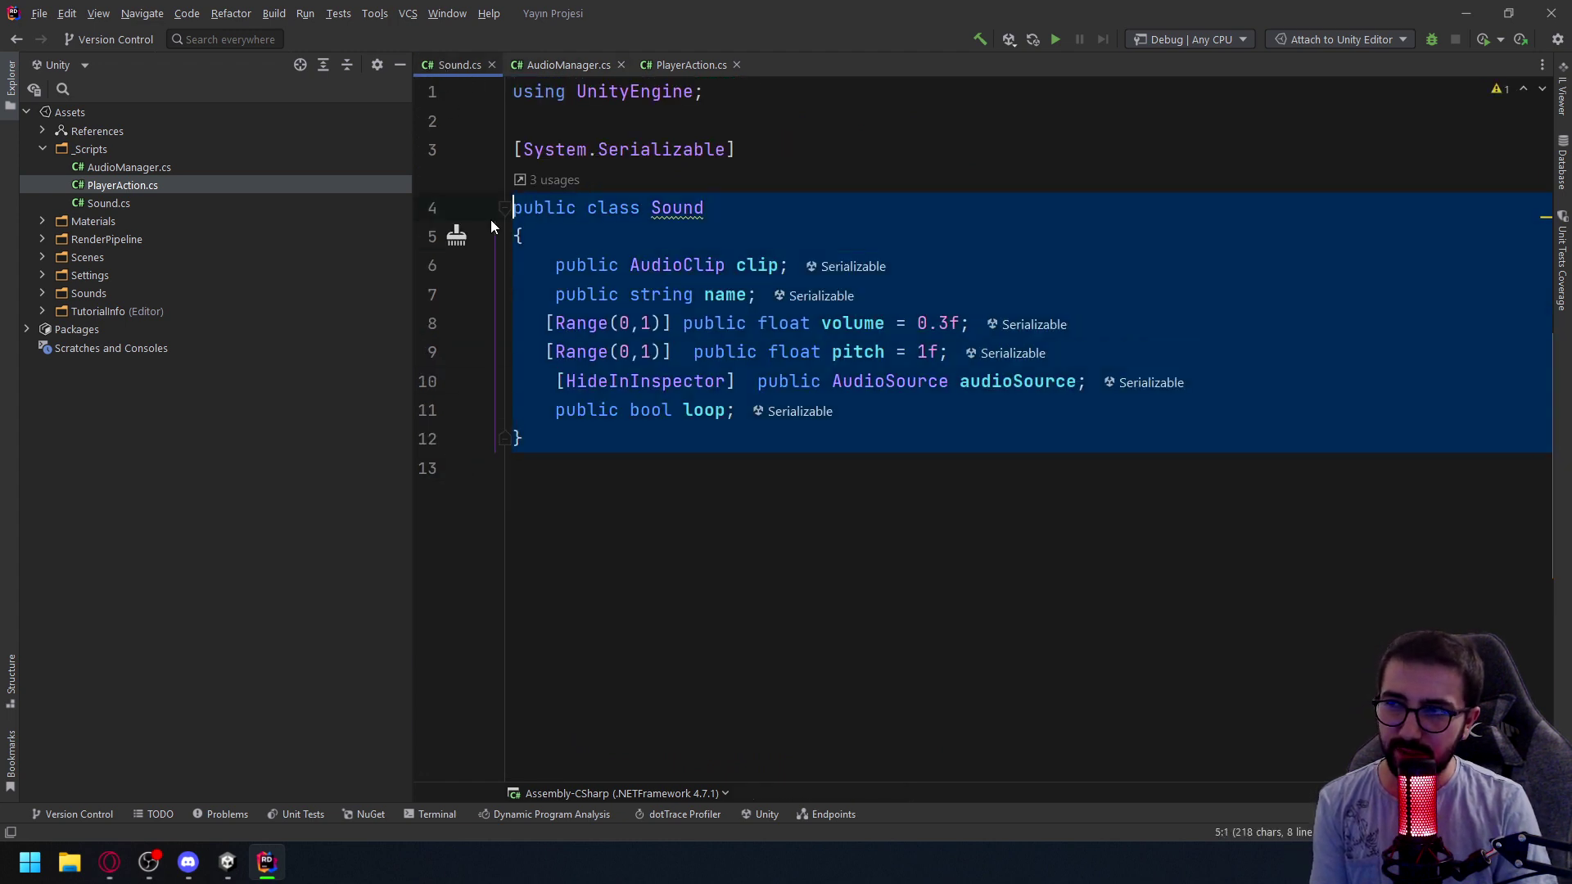
click(606, 468)
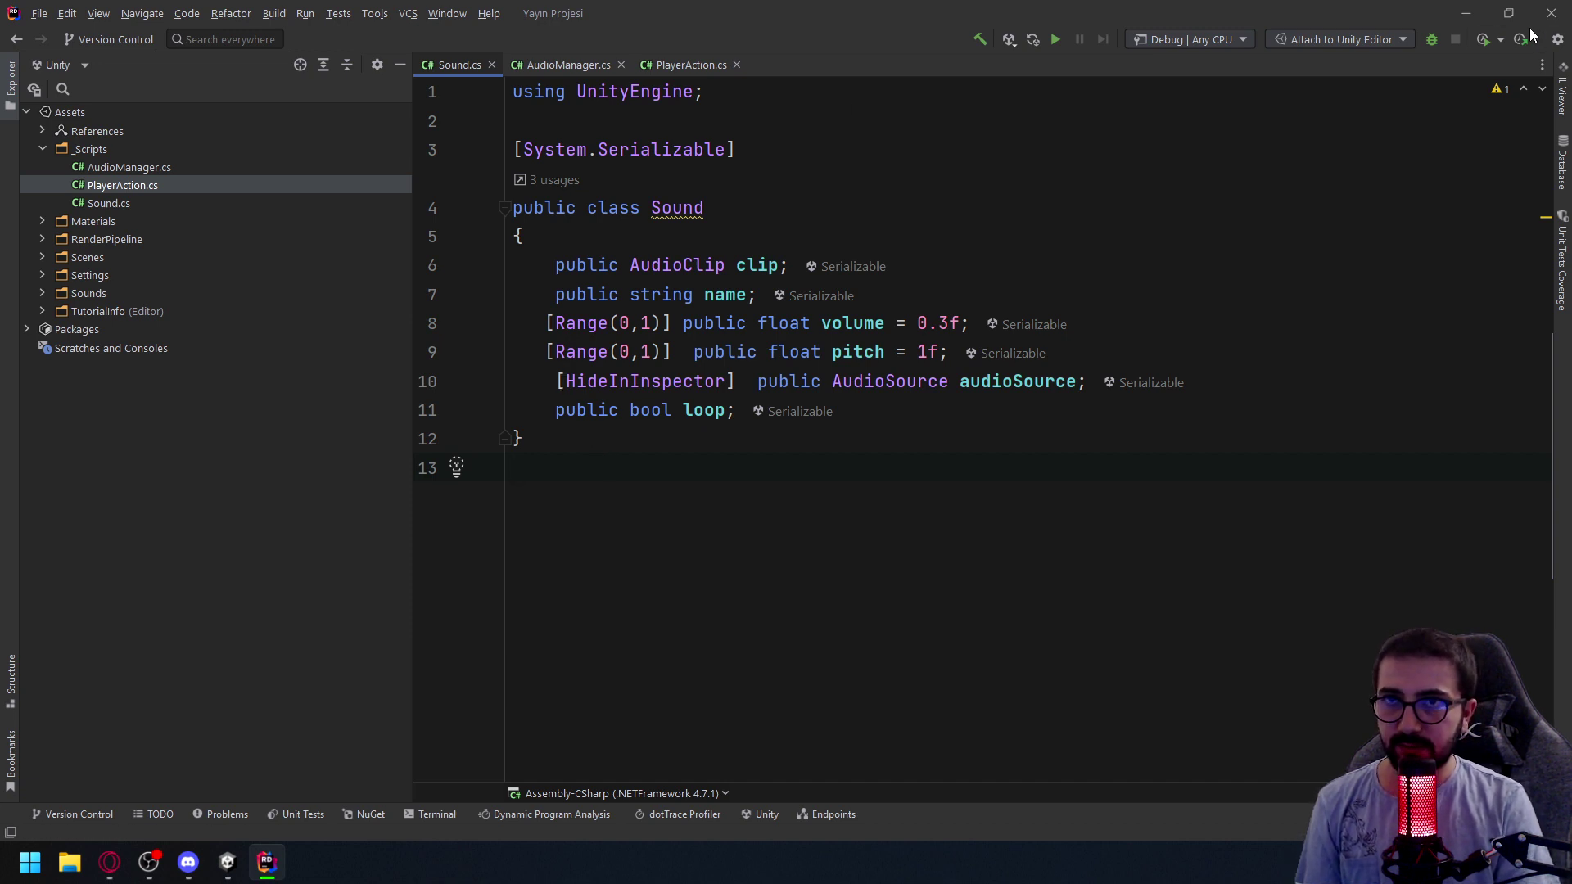
key(alt+Tab)
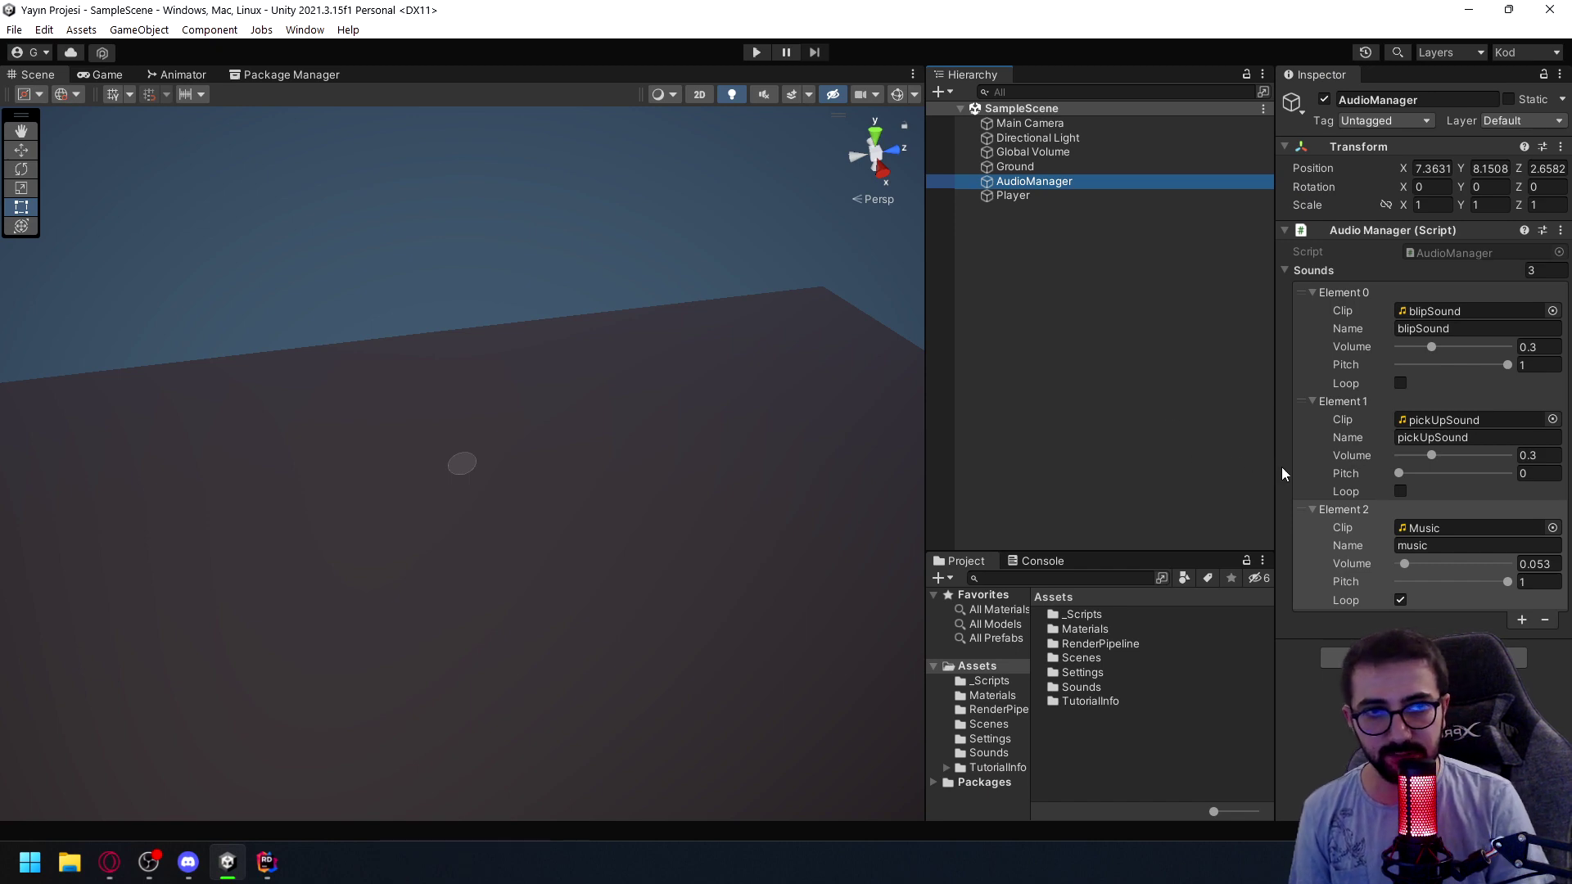